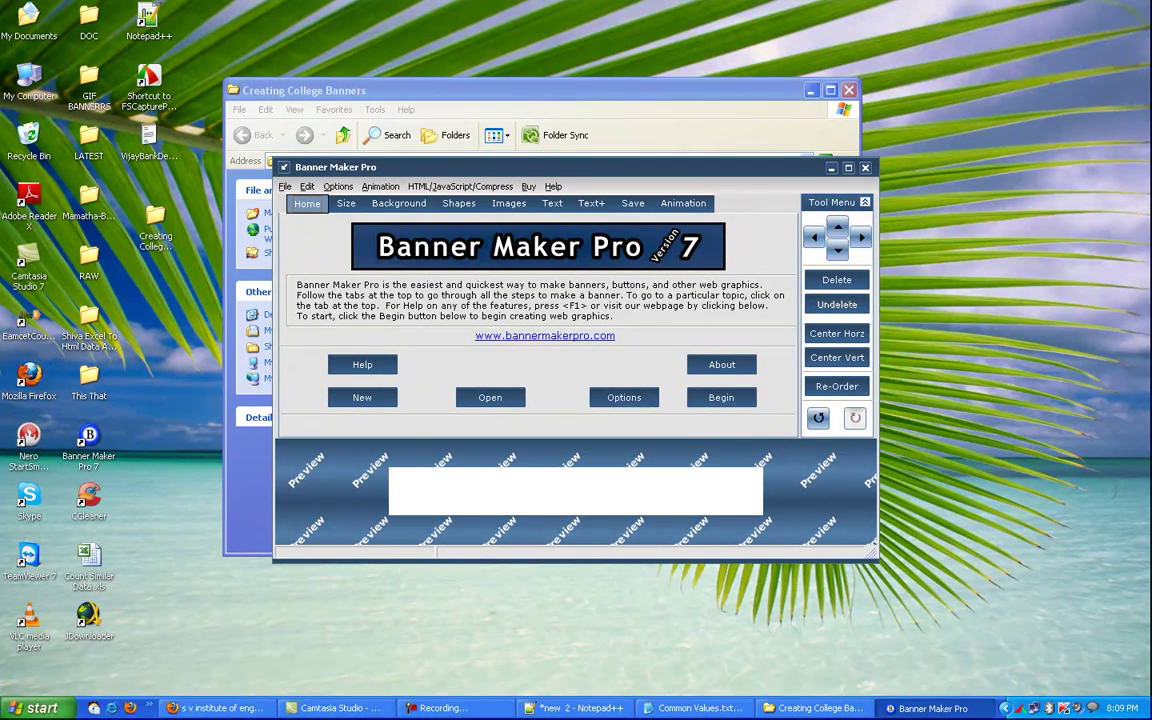
Step: Set the banner size to the 160 x 600 Wide Skyscraper format
{"action": "left_click", "coordinate": [552, 203]}
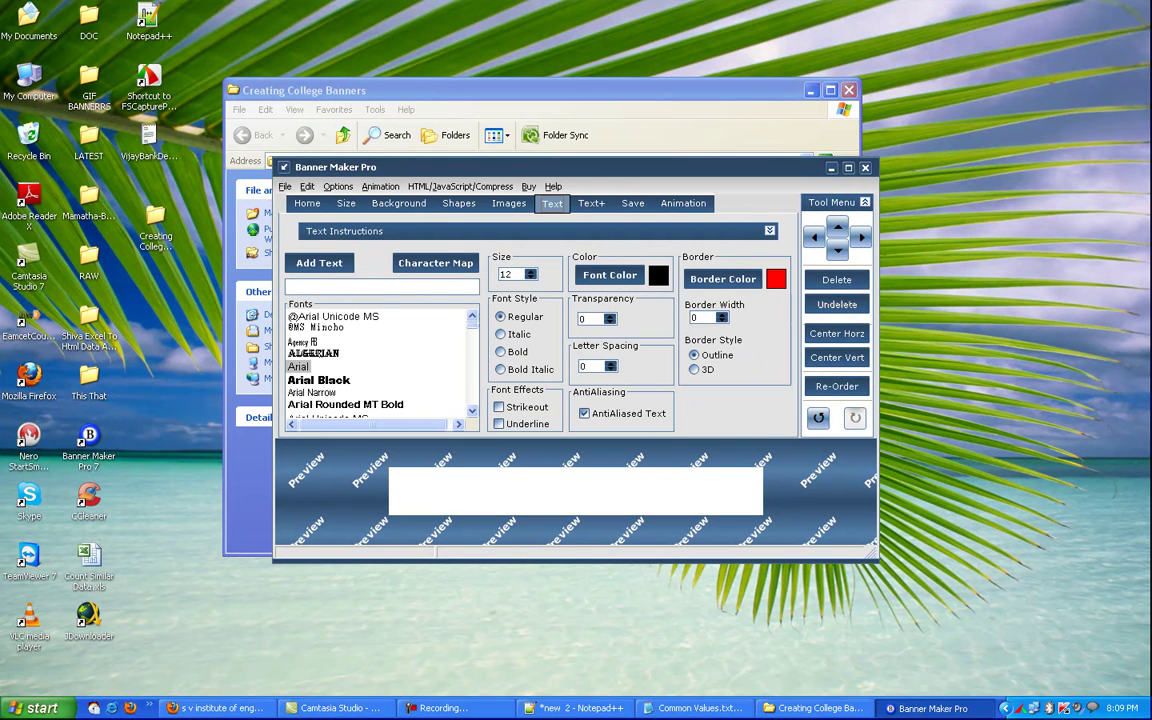
{"action": "left_click", "coordinate": [346, 203]}
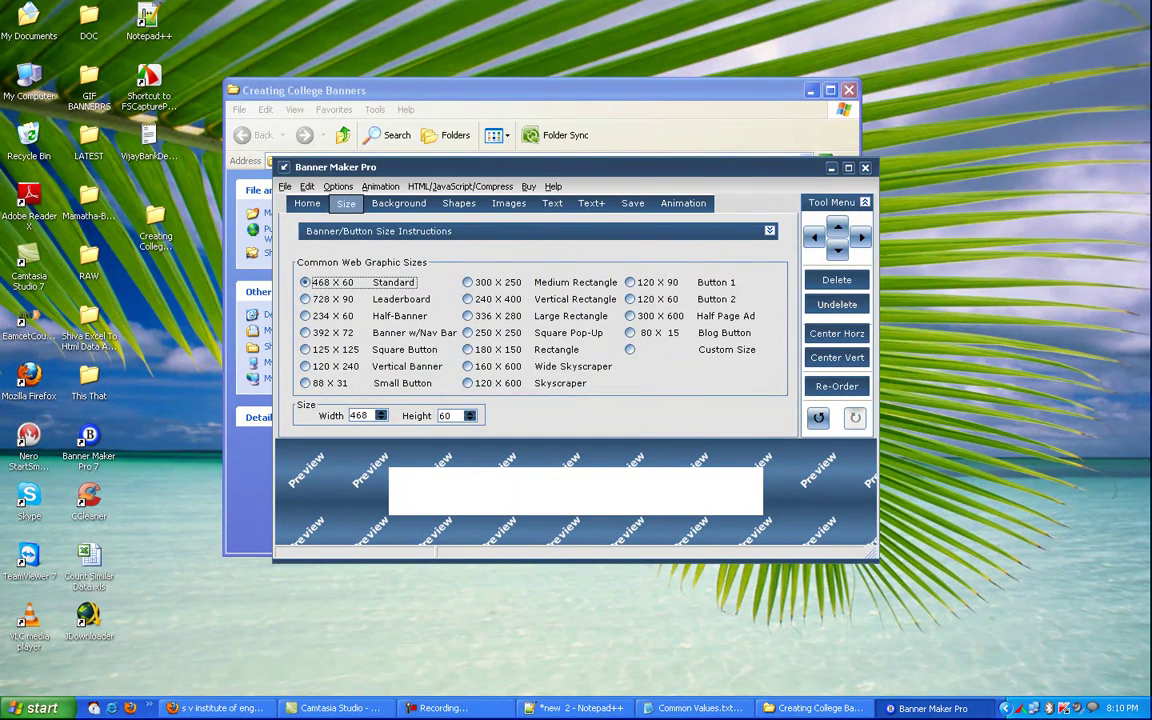
{"action": "left_click", "coordinate": [467, 366]}
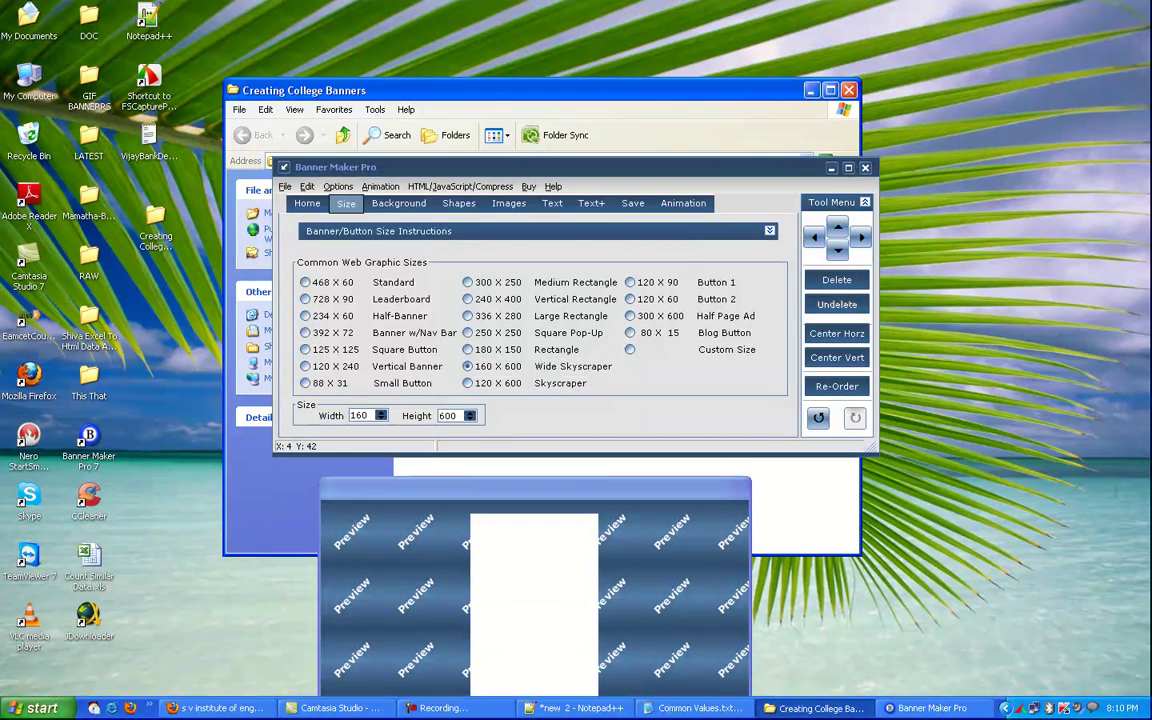
Step: Arrange the settings window and the banner preview side by side so the full preview is visible
{"action": "left_click_drag", "start_coordinate": [550, 167], "coordinate": [362, 165]}
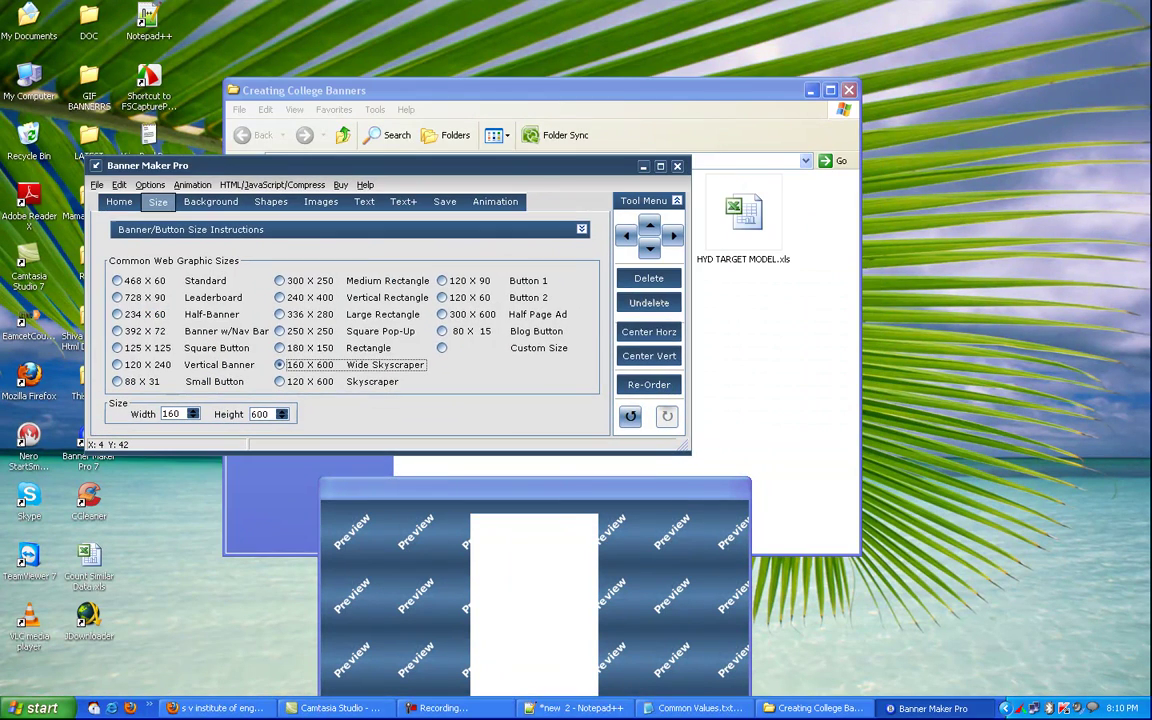
{"action": "left_click_drag", "start_coordinate": [535, 488], "coordinate": [918, 45]}
{"action": "left_click_drag", "start_coordinate": [362, 166], "coordinate": [303, 168]}
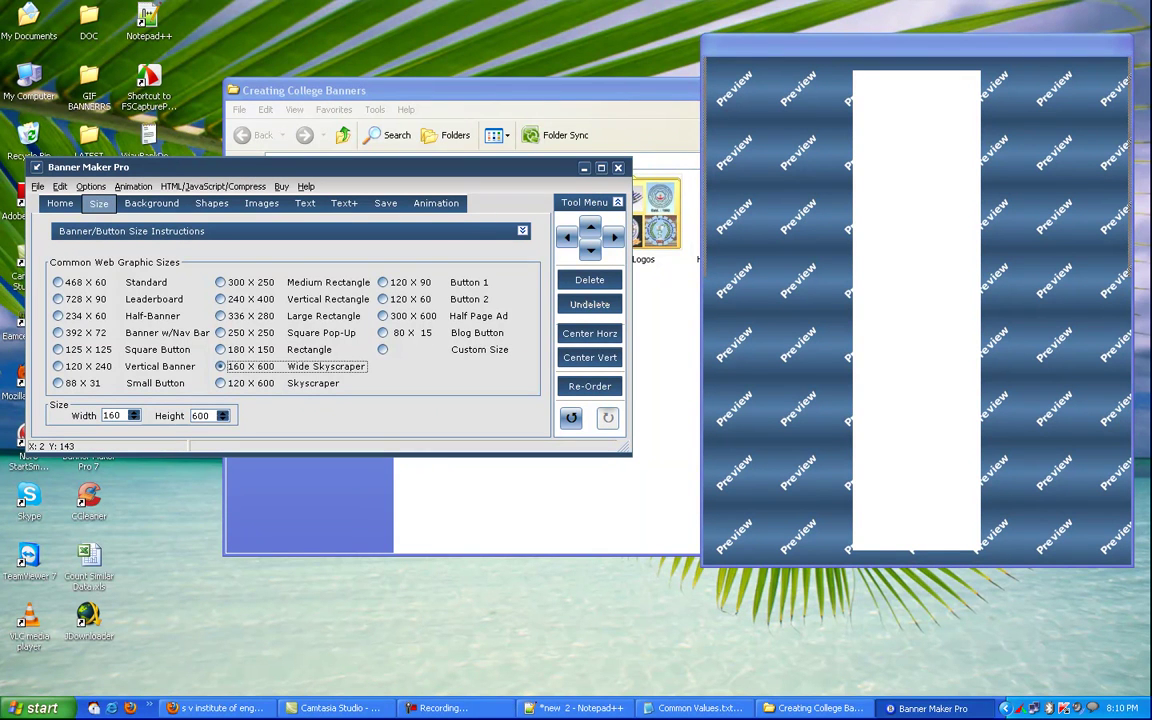
Step: Give the banner background a gradient with an orange start color (red 255, green 128, blue 0)
{"action": "left_click", "coordinate": [151, 203]}
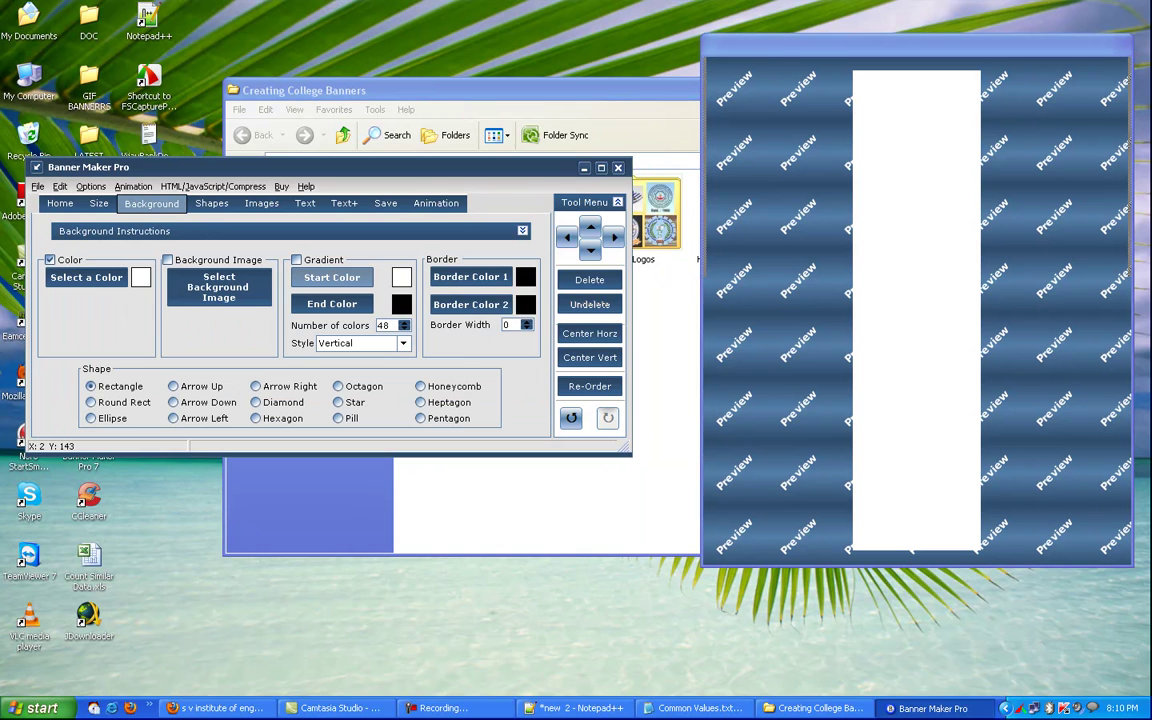
{"action": "left_click", "coordinate": [332, 277]}
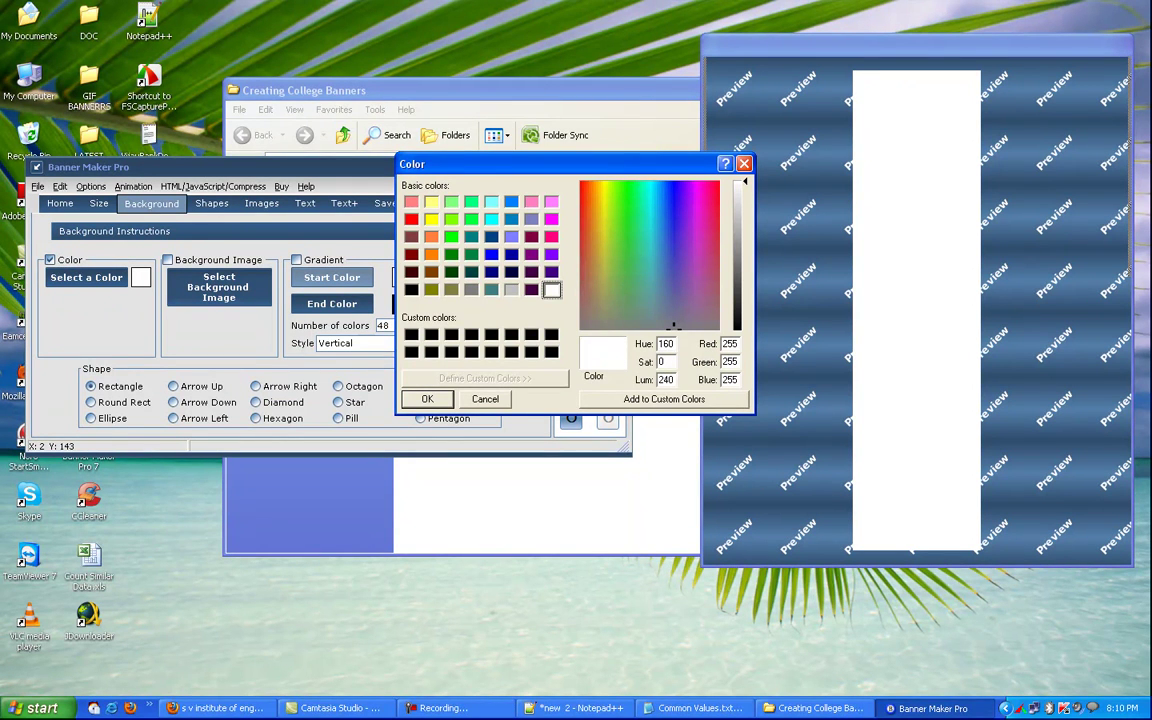
{"action": "left_click", "coordinate": [431, 254]}
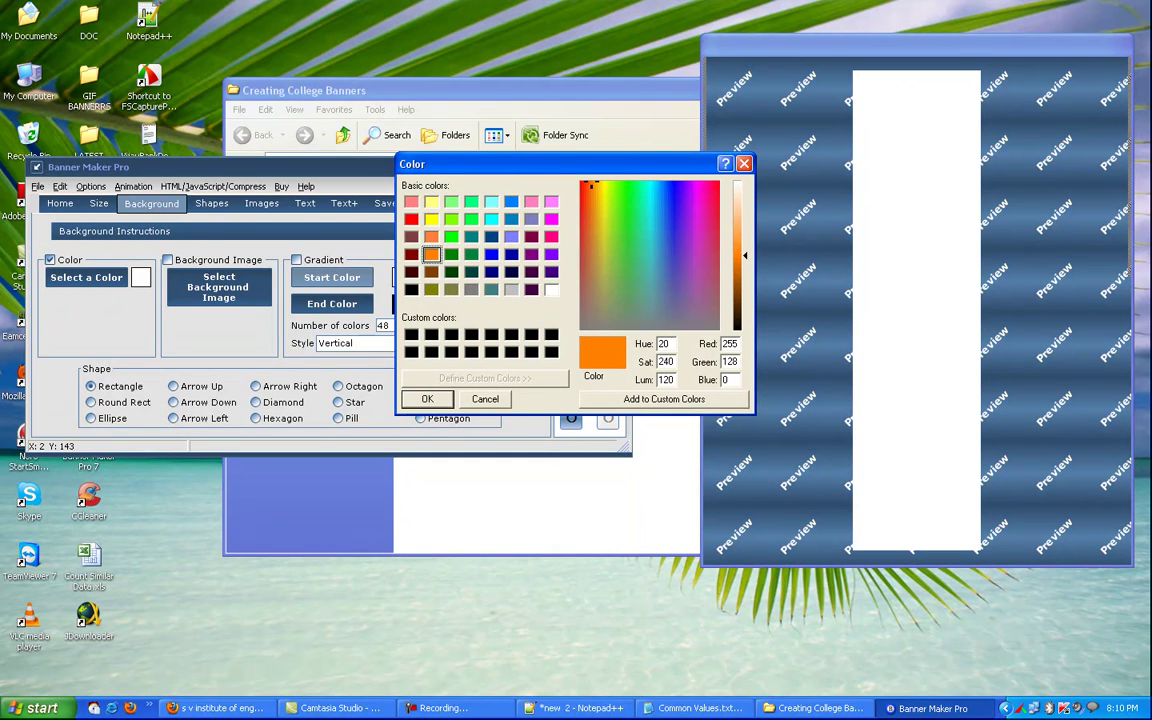
{"action": "key", "text": "Return"}
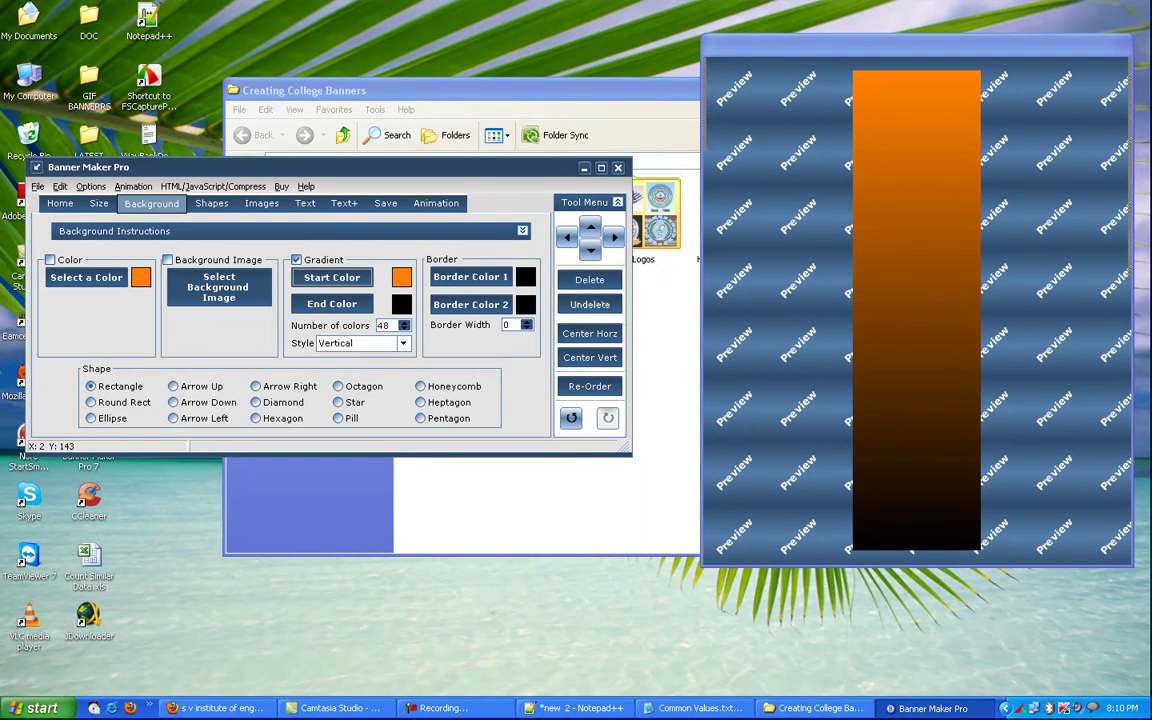
Step: Open HYD-SWATHI.xls from the Creating College Banners folder and copy the college name S V INSTITUTE OF ENGG AND TECHNOLOGY in row 6
{"action": "key", "text": "alt+Tab"}
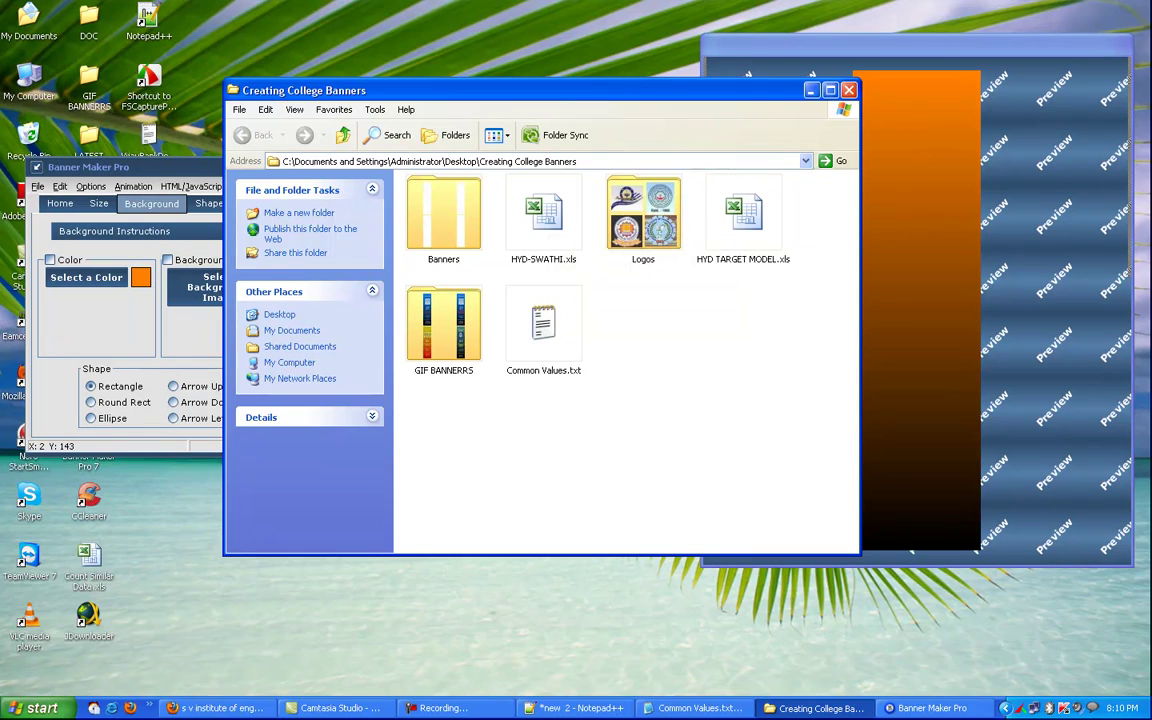
{"action": "left_click", "coordinate": [534, 210]}
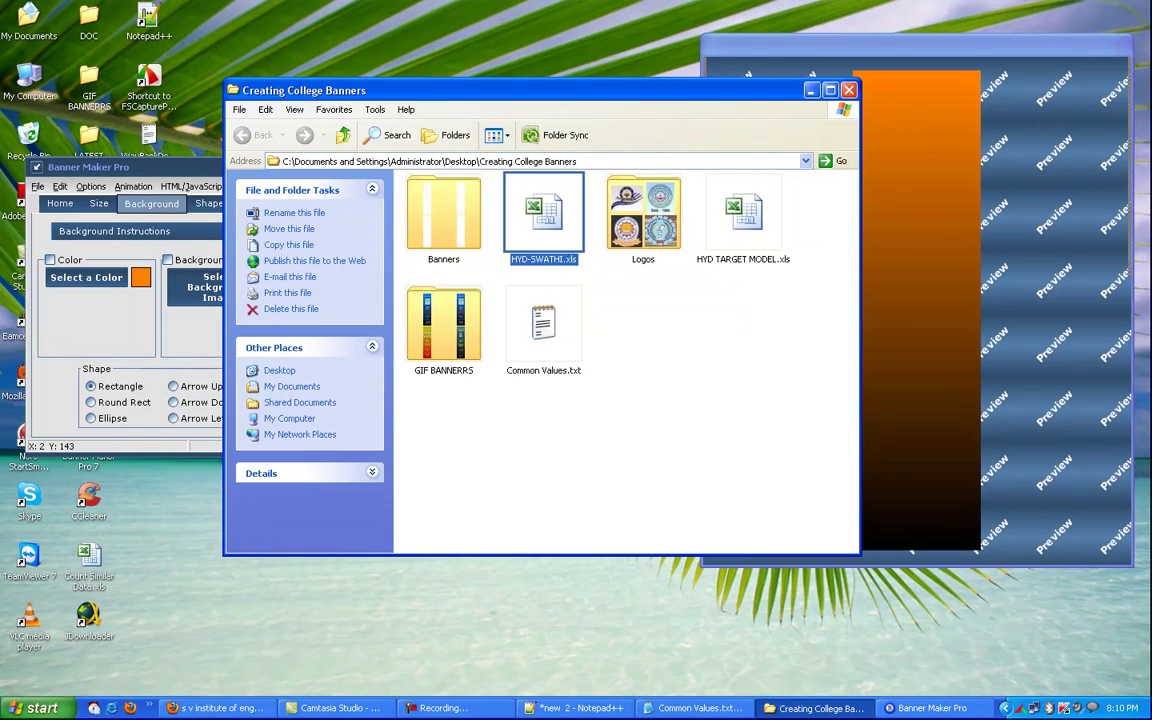
{"action": "key", "text": "Return"}
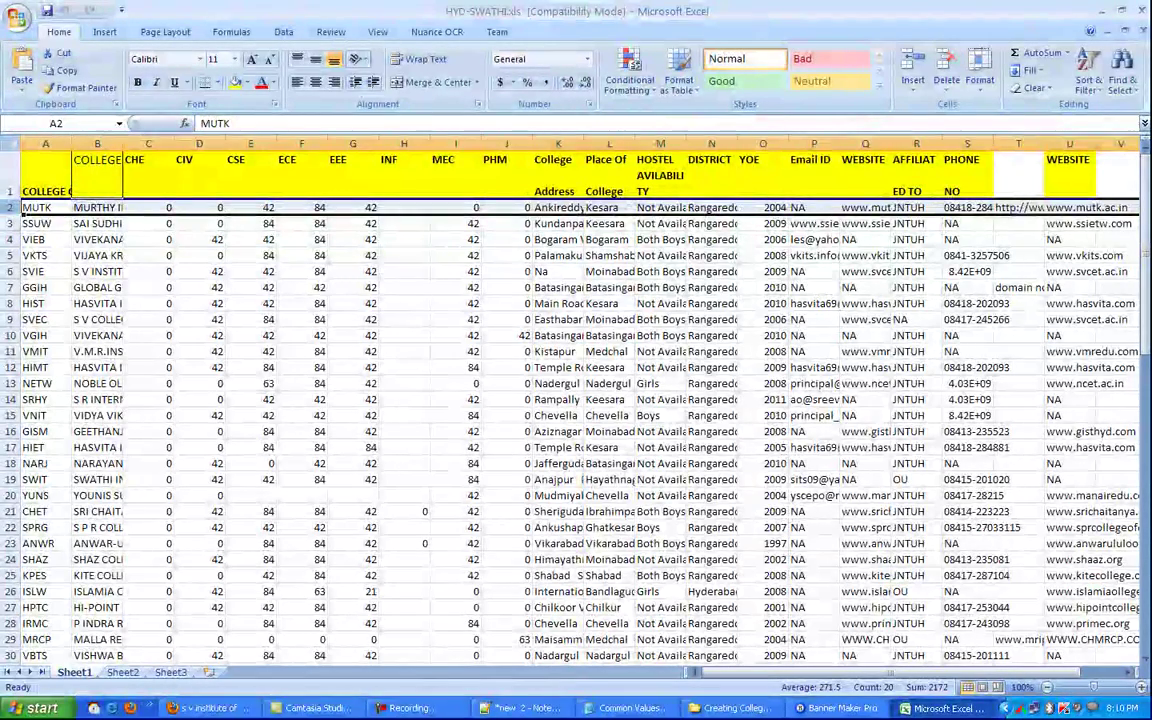
{"action": "left_click", "coordinate": [45, 271]}
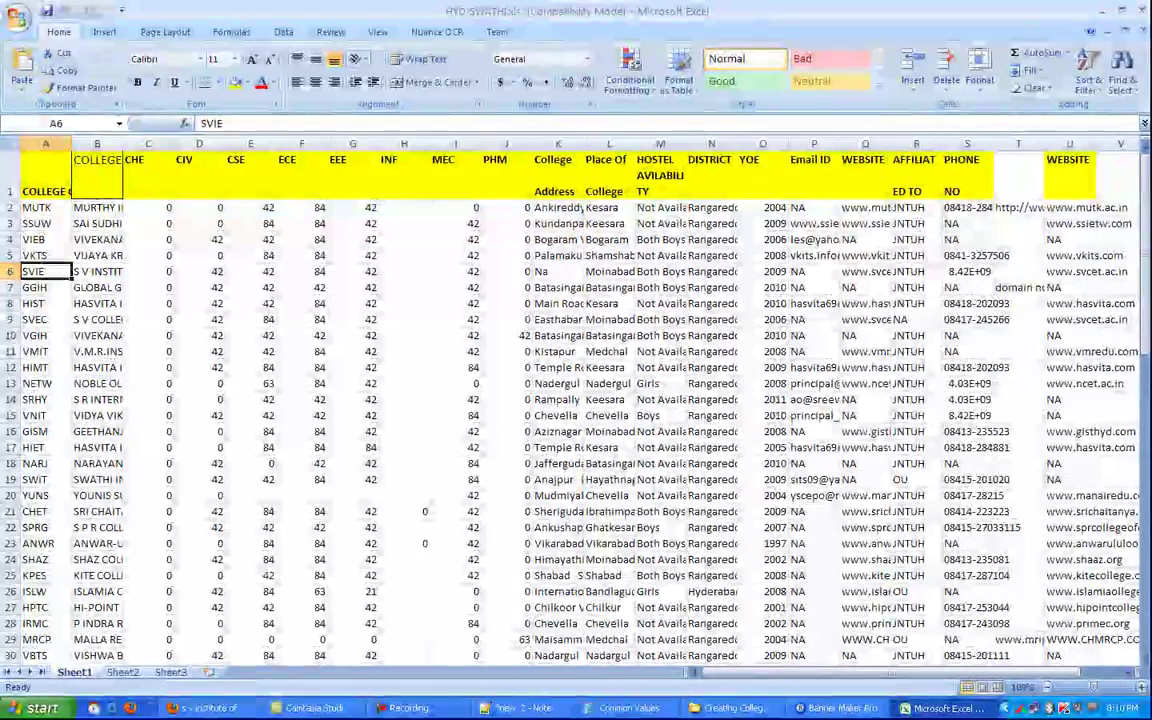
{"action": "left_click", "coordinate": [97, 271]}
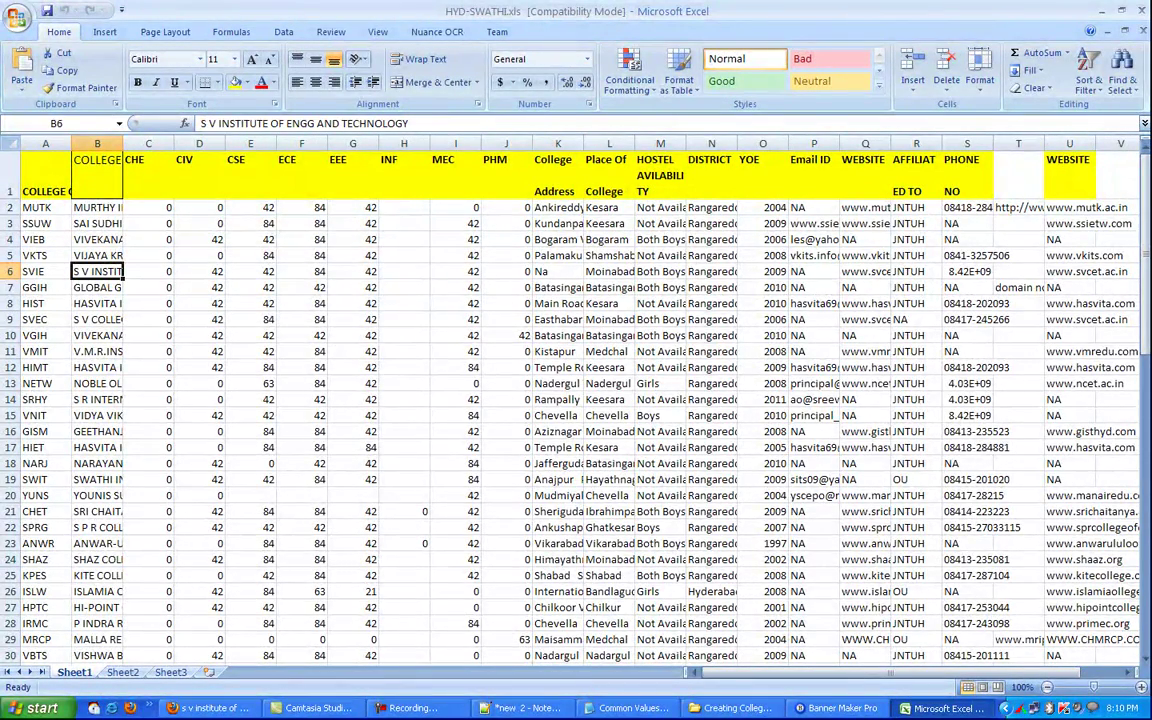
{"action": "key", "text": "ctrl+c"}
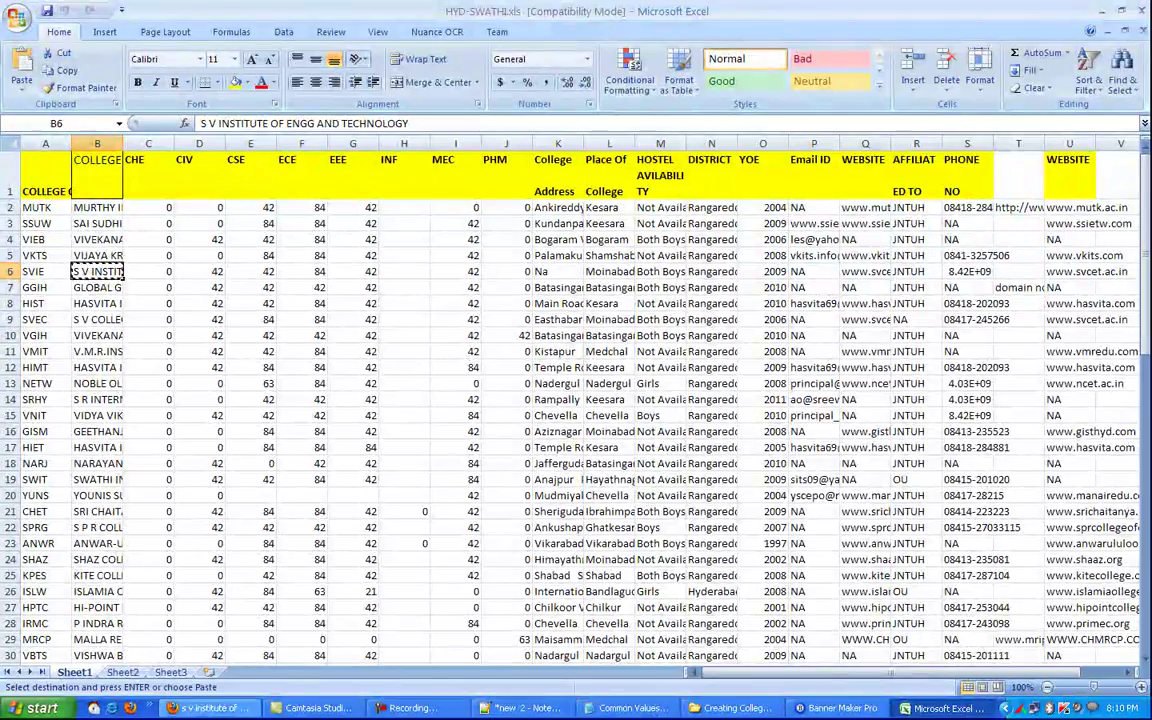
Step: Switch to Firefox and open the S.V. College of Engineering & Technology search result in a new tab
{"action": "left_click", "coordinate": [210, 707]}
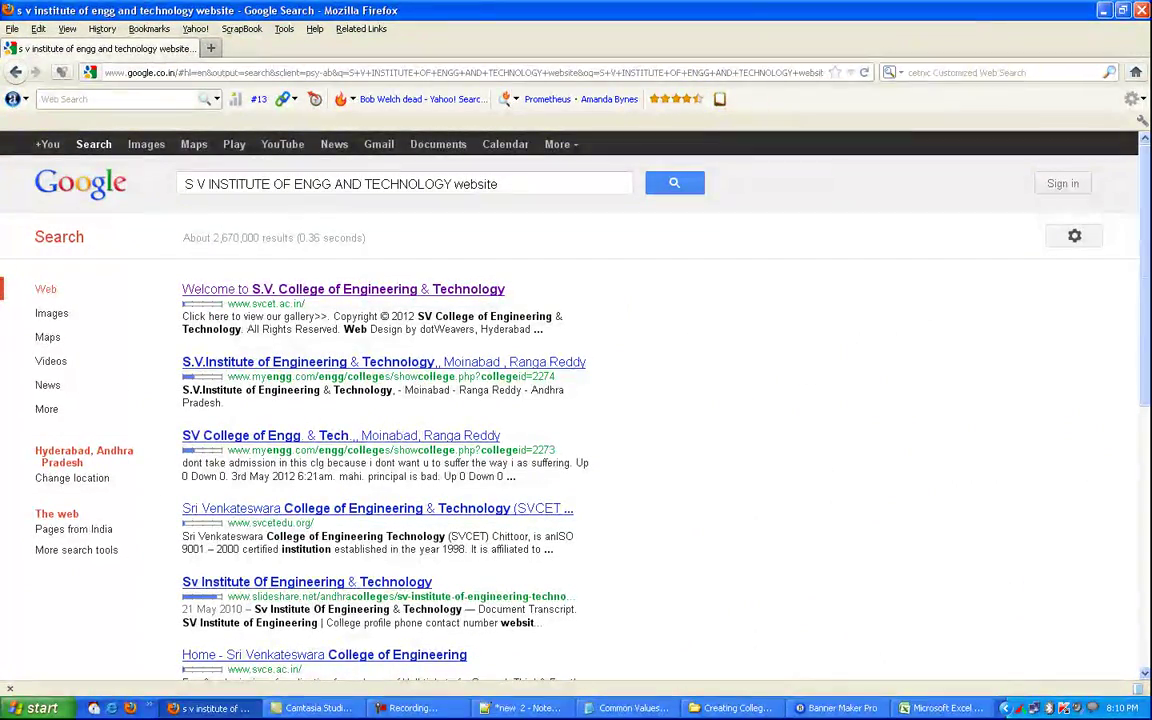
{"action": "right_click", "coordinate": [368, 292]}
{"action": "left_click", "coordinate": [410, 301]}
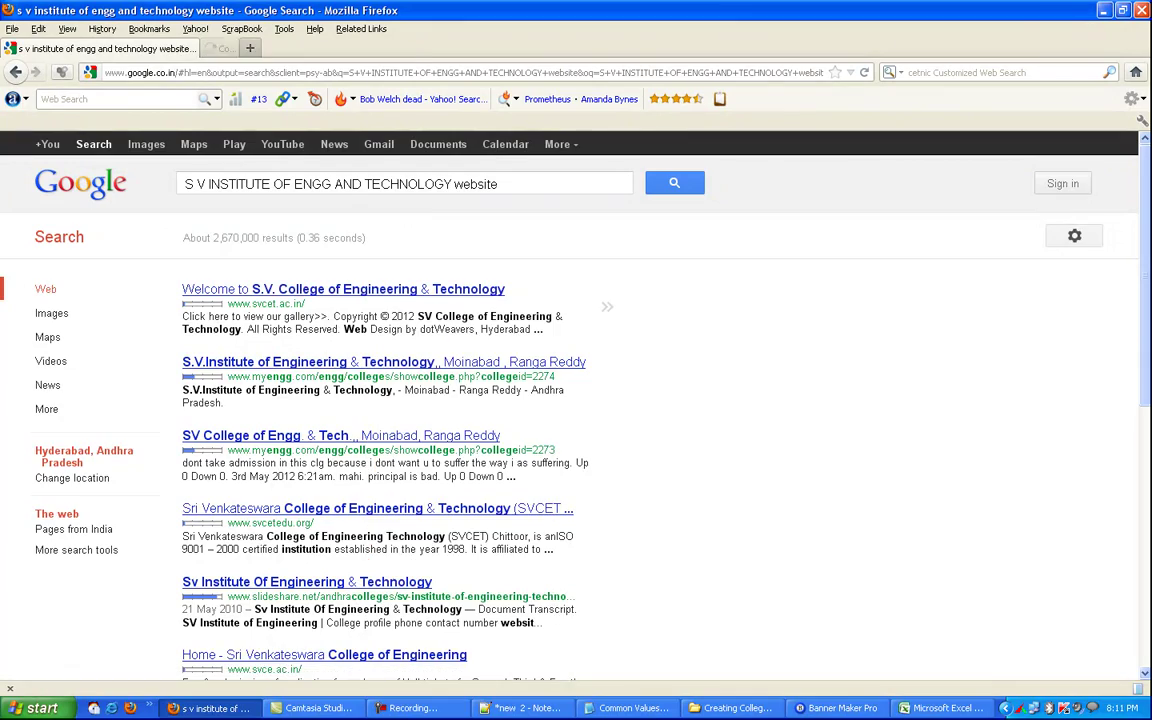
{"action": "left_click", "coordinate": [295, 48]}
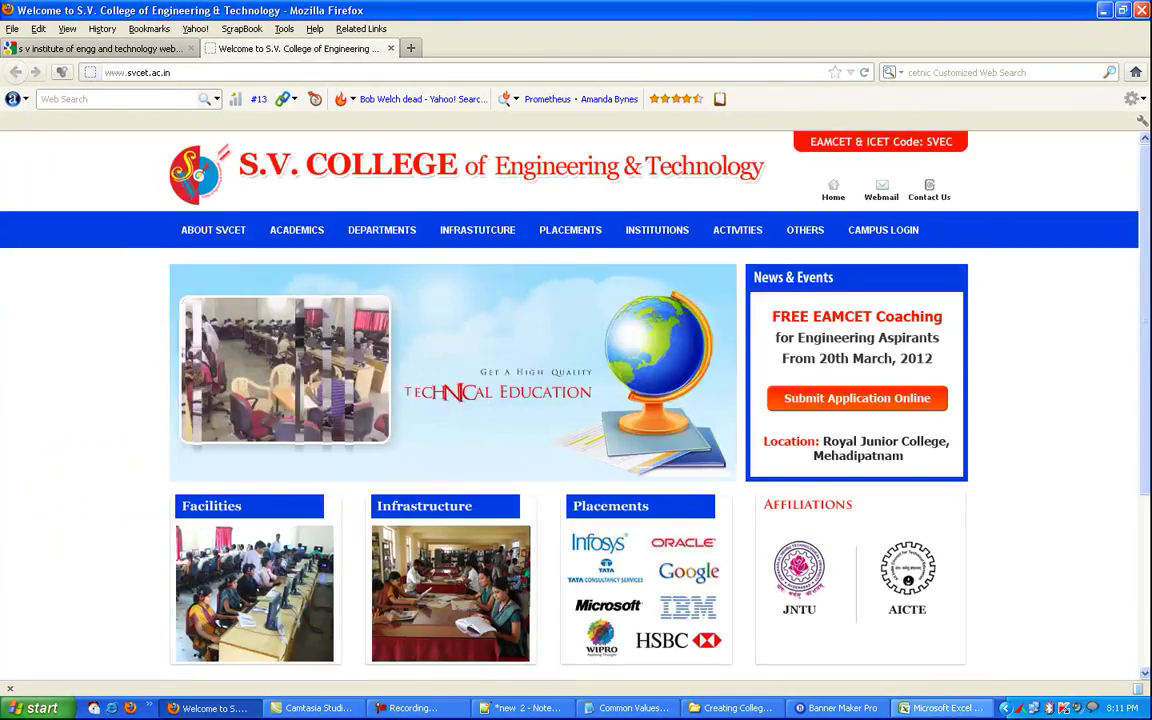
{"action": "key", "text": "alt+Tab"}
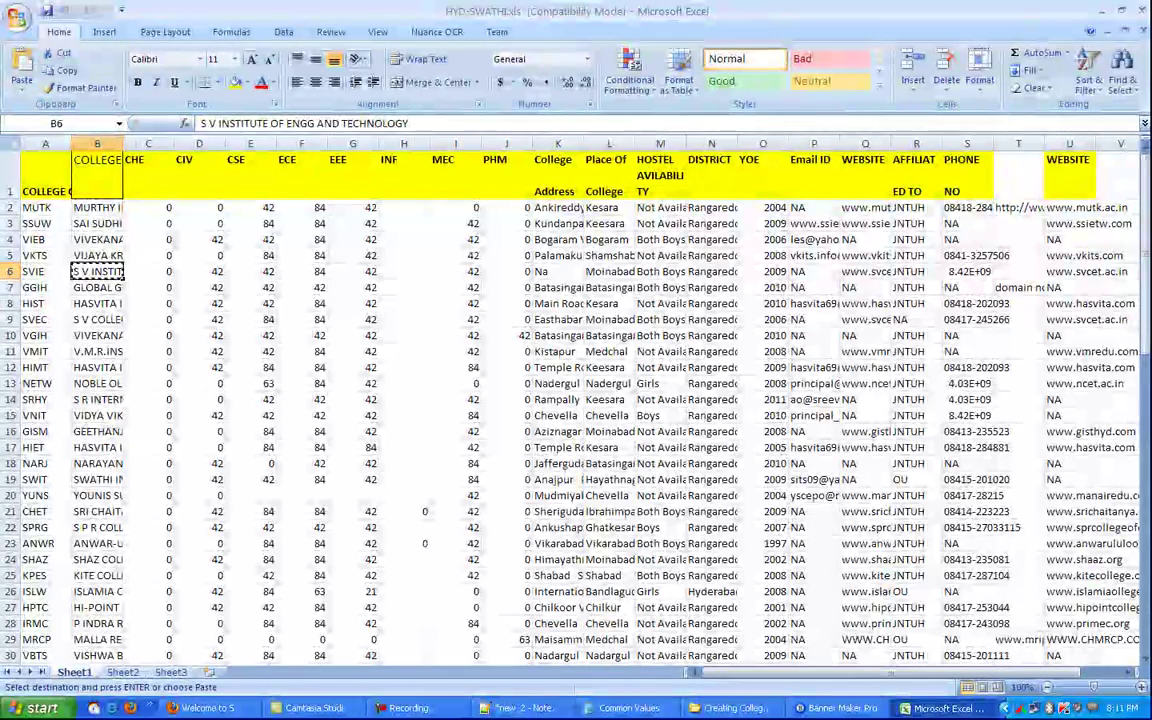
{"action": "left_click", "coordinate": [865, 271]}
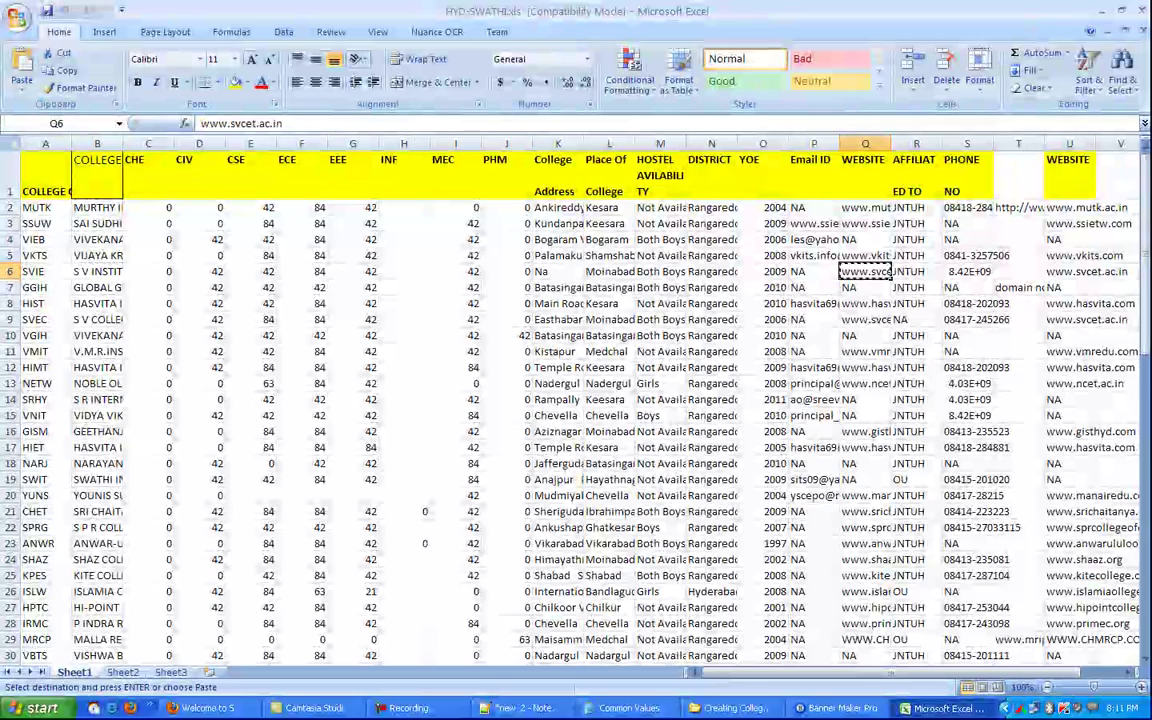
{"action": "key", "text": "alt+Tab"}
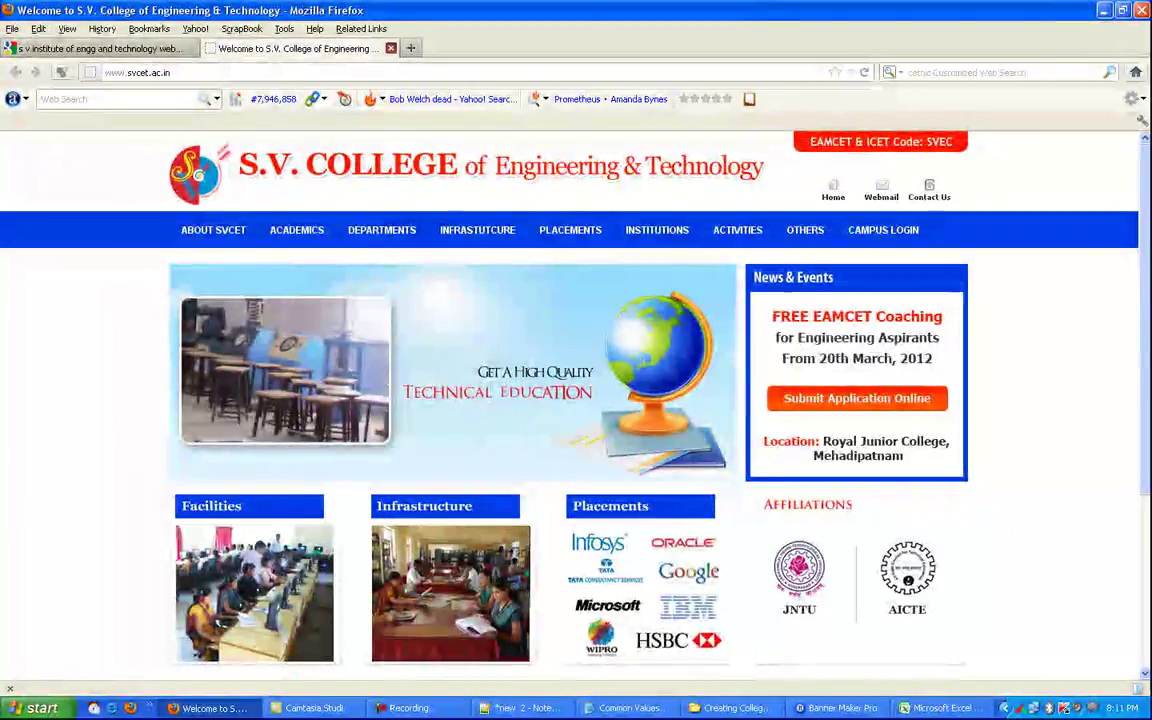
{"action": "key", "text": "ctrl+w"}
{"action": "key", "text": "ctrl+t"}
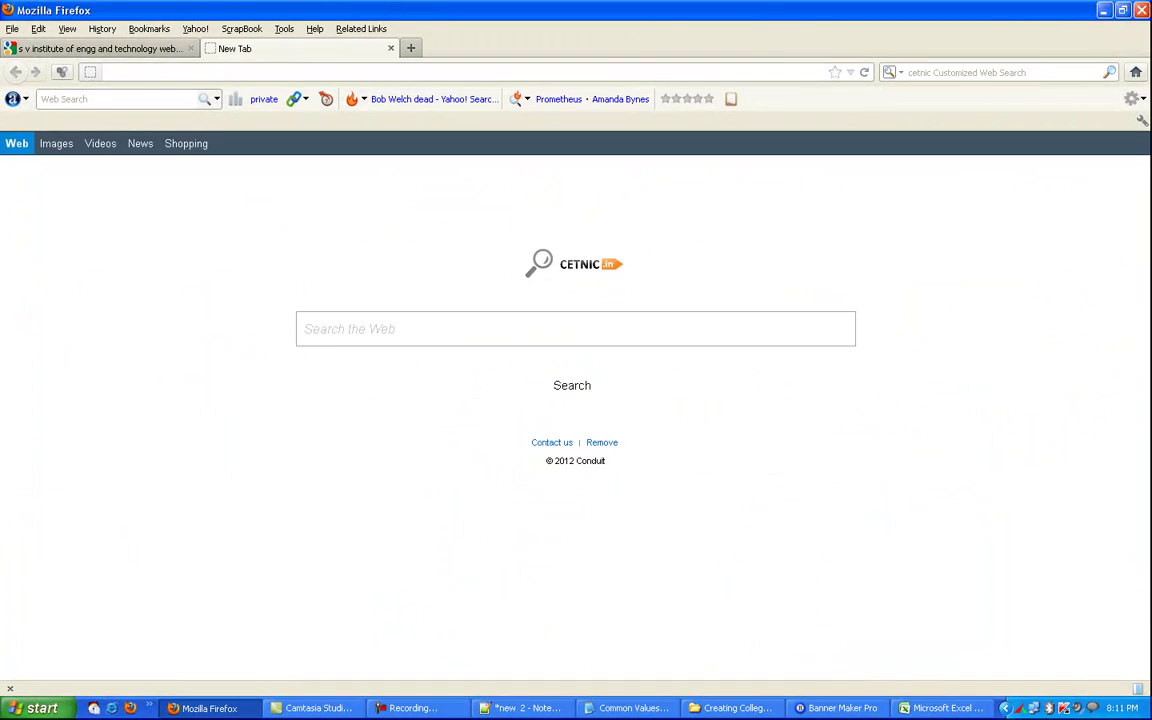
{"action": "key", "text": "ctrl+v"}
{"action": "key", "text": "Return"}
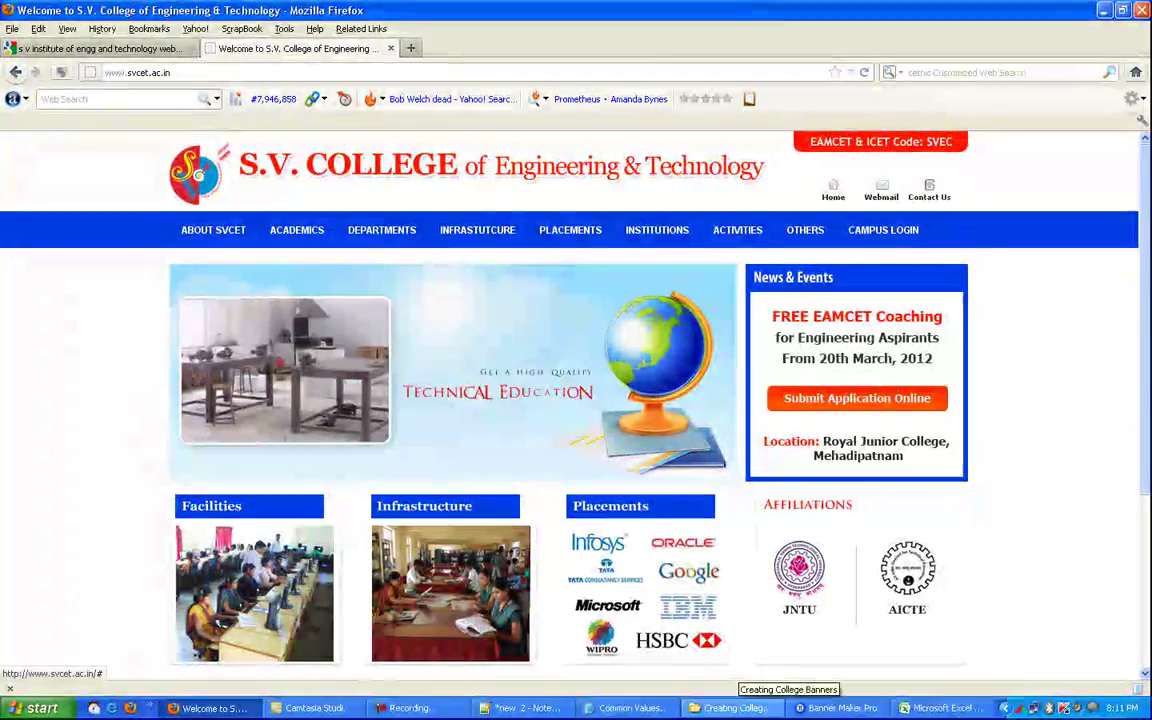
Step: Open the sample banner alfa.2.gif from the GIF BANNERRS folder to check its layout
{"action": "left_click", "coordinate": [940, 708]}
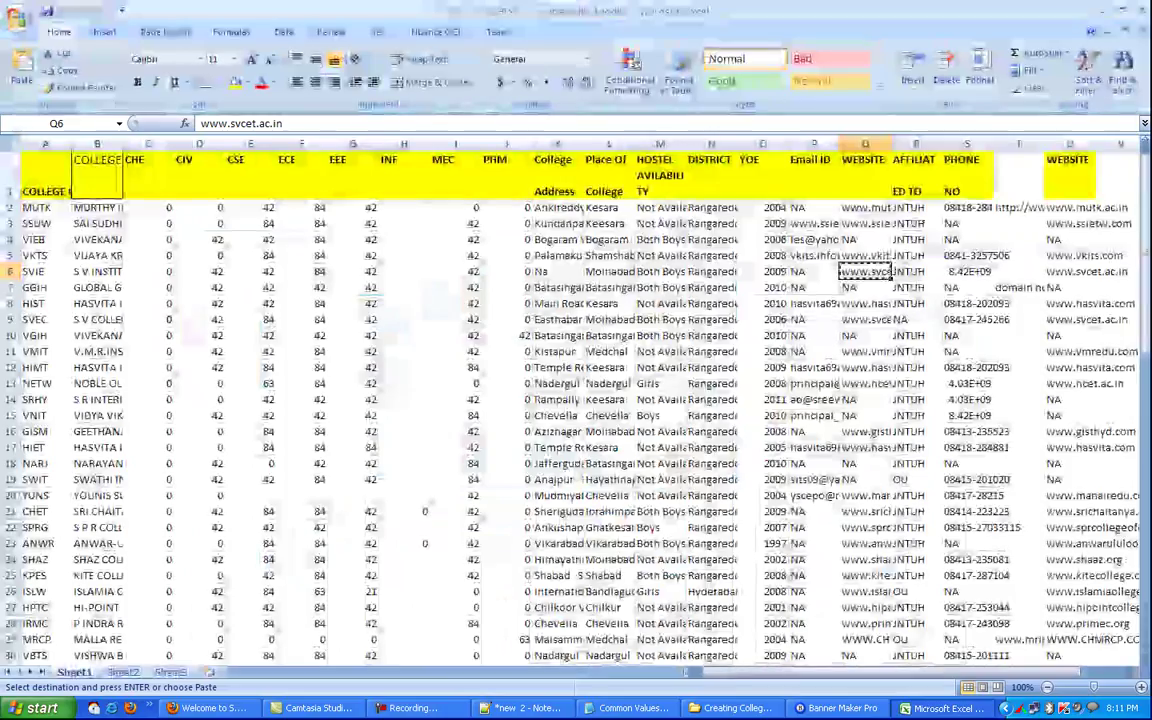
{"action": "left_click", "coordinate": [836, 708]}
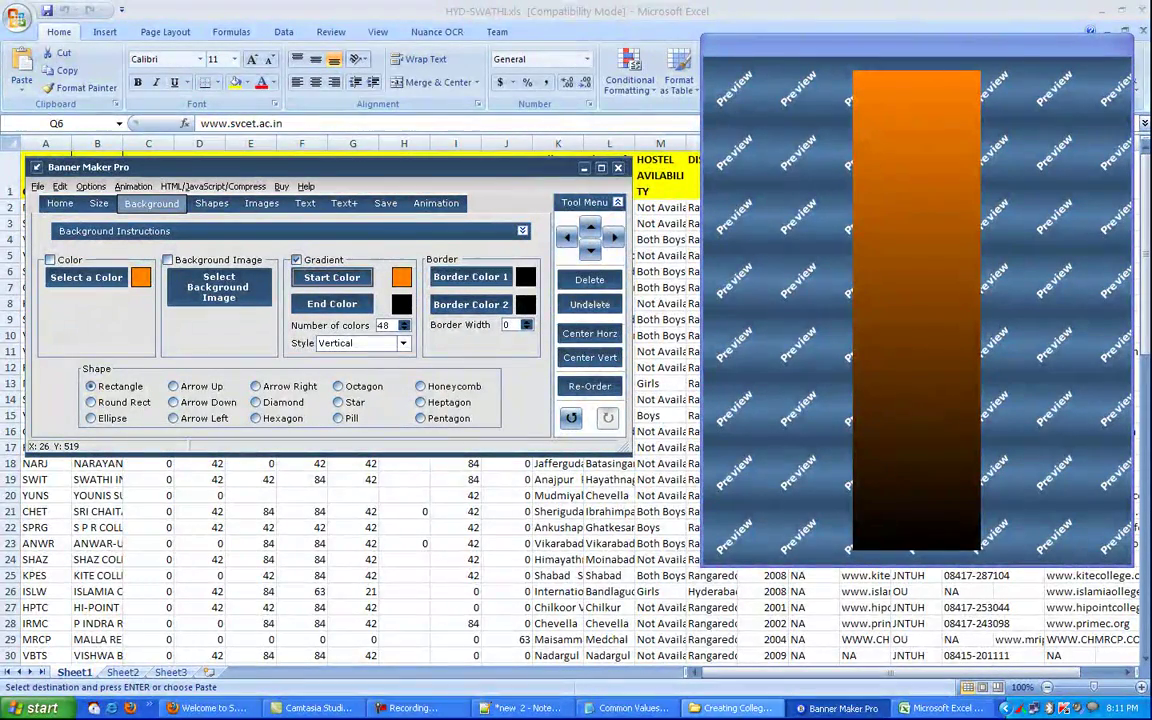
{"action": "left_click", "coordinate": [740, 708]}
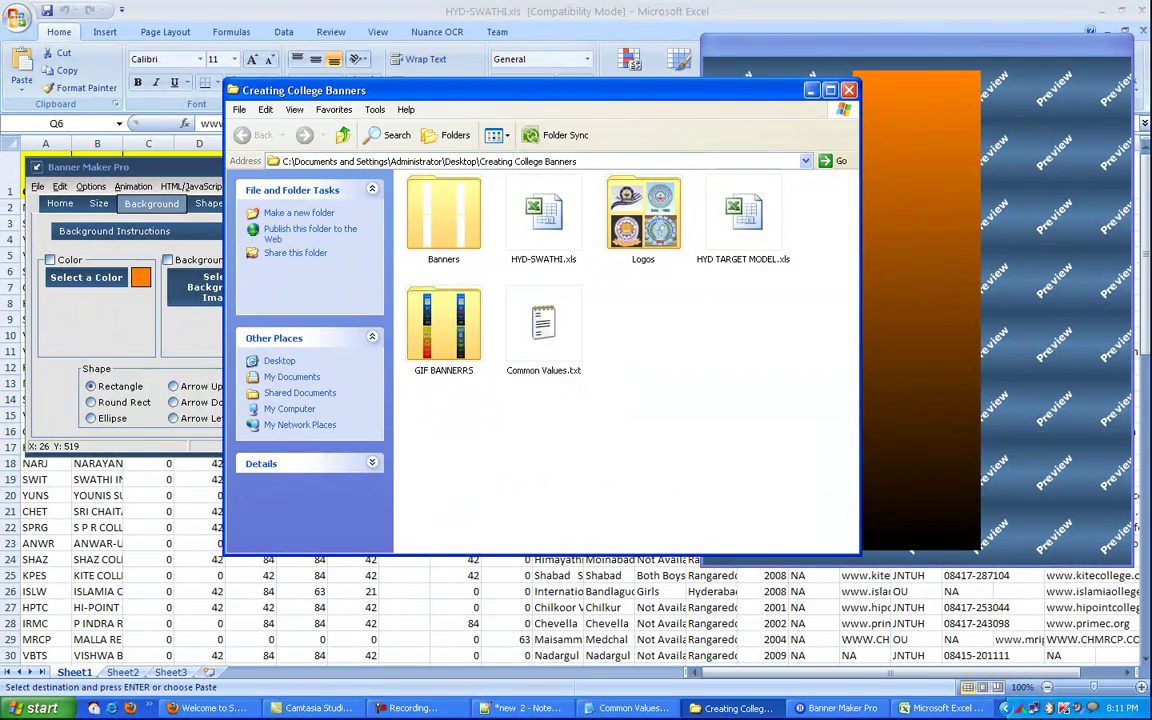
{"action": "double_click", "coordinate": [443, 325]}
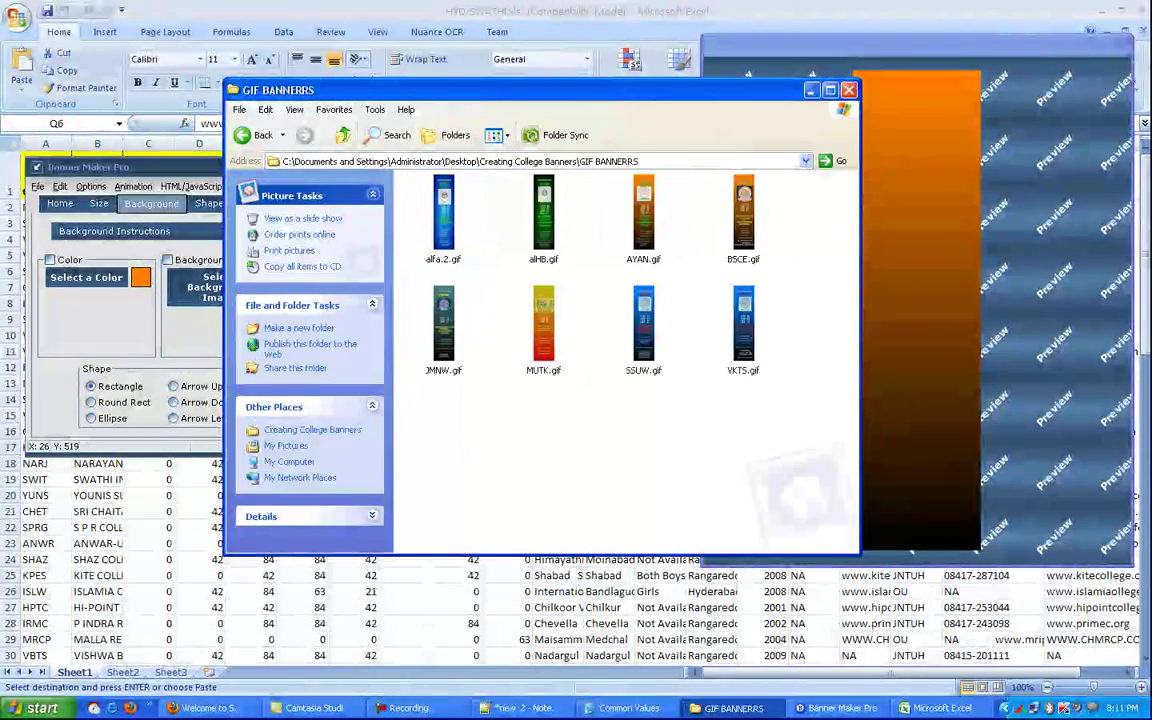
{"action": "double_click", "coordinate": [443, 215]}
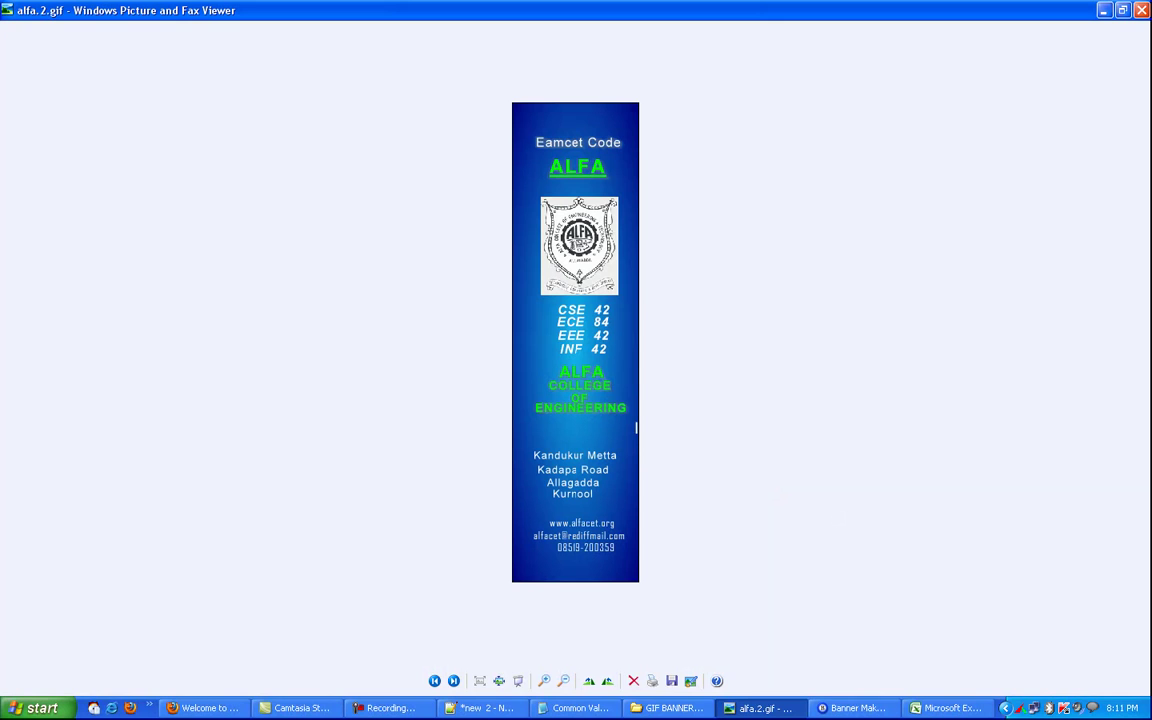
Step: Close the Notepad++ file "new 2" without saving and bring up Common Values.txt in Notepad
{"action": "right_click", "coordinate": [484, 707]}
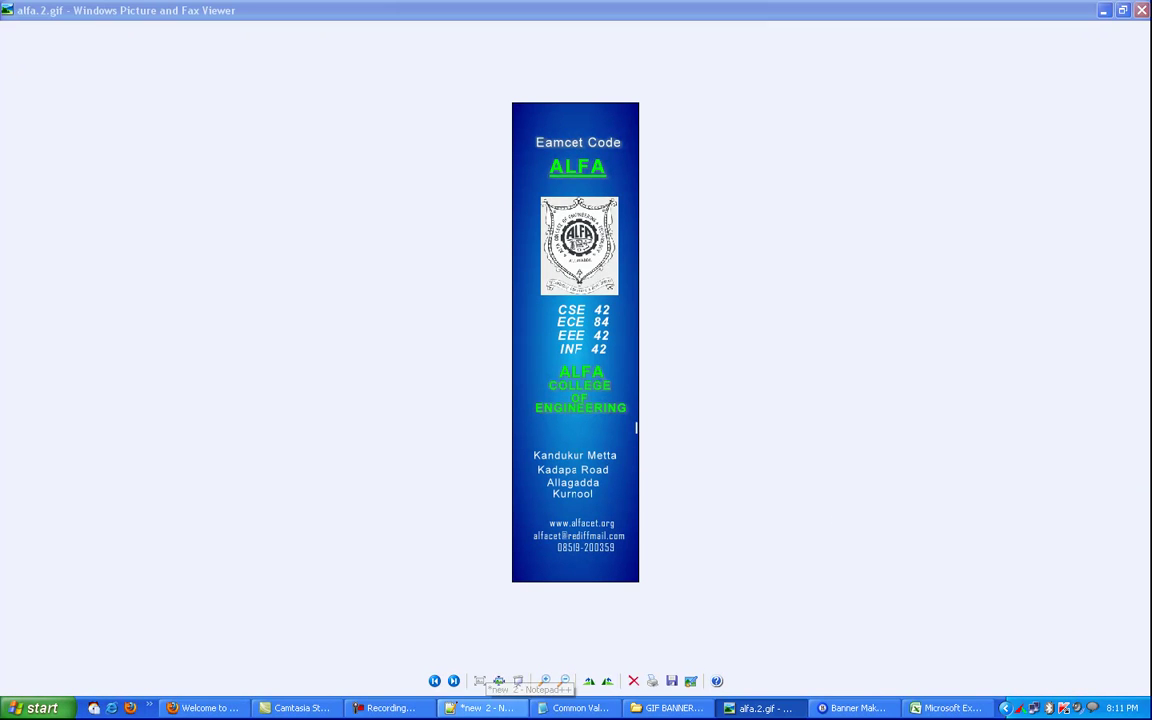
{"action": "left_click", "coordinate": [530, 699]}
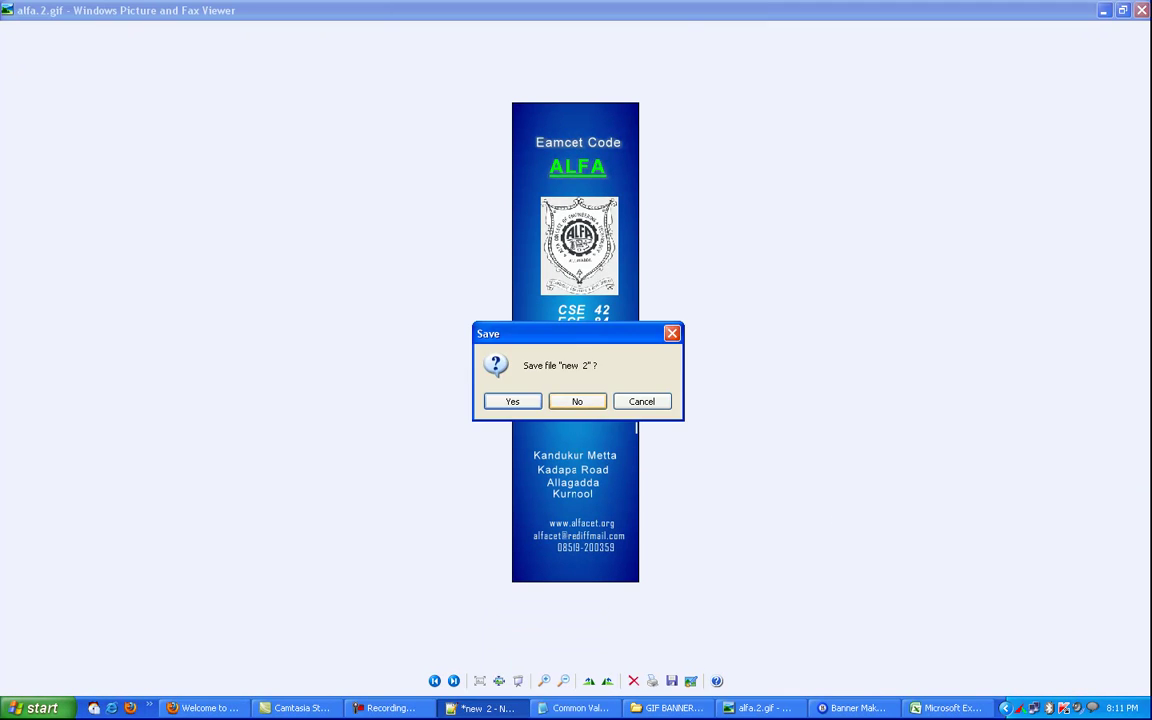
{"action": "left_click", "coordinate": [577, 401]}
{"action": "left_click", "coordinate": [576, 707]}
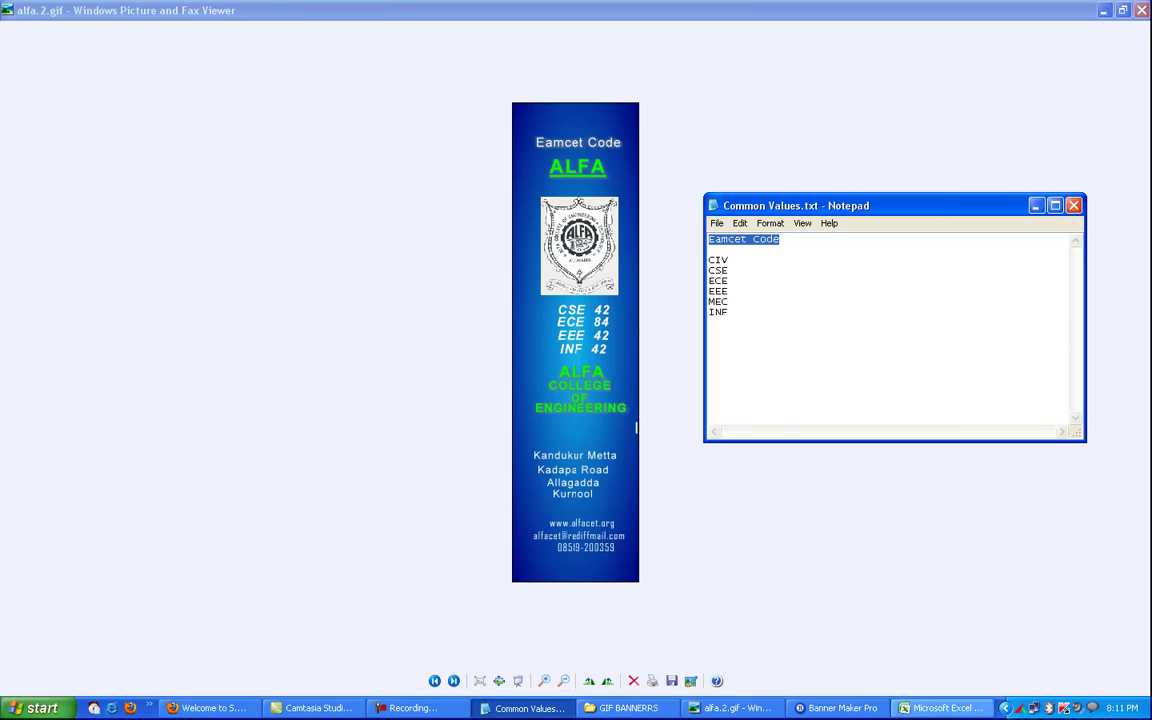
Step: Switch to Banner Maker Pro and add the text "Eamcet Code" from Common Values.txt to the banner
{"action": "left_click", "coordinate": [940, 708]}
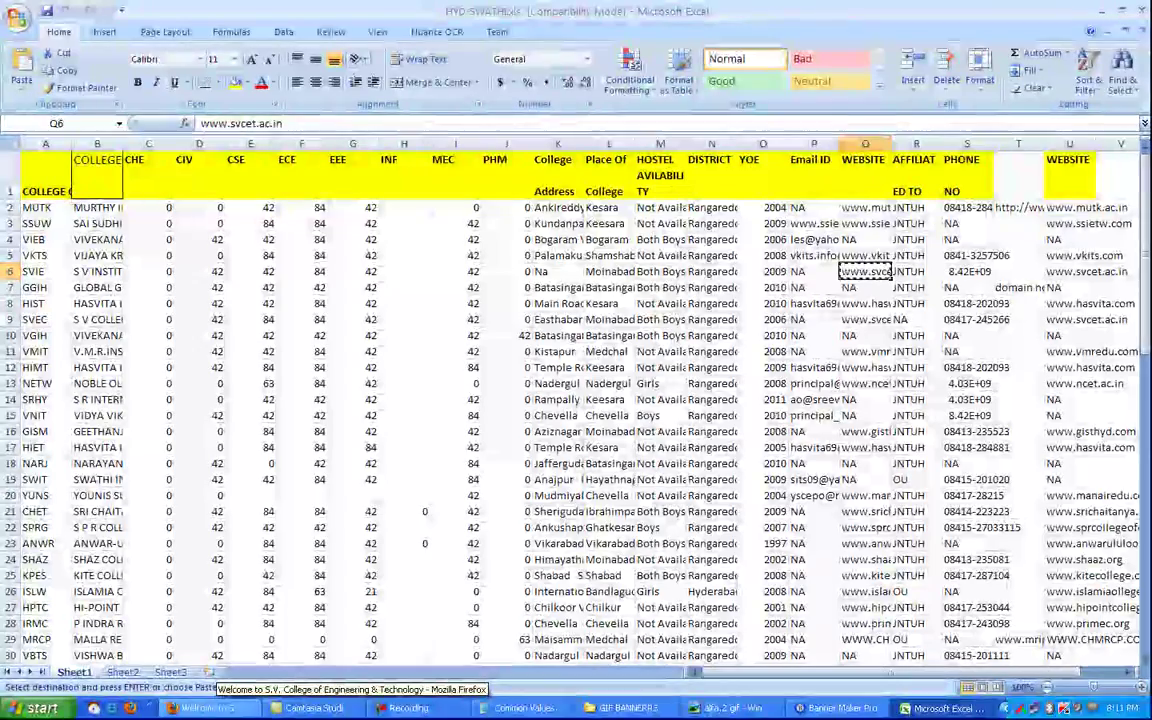
{"action": "left_click", "coordinate": [208, 708]}
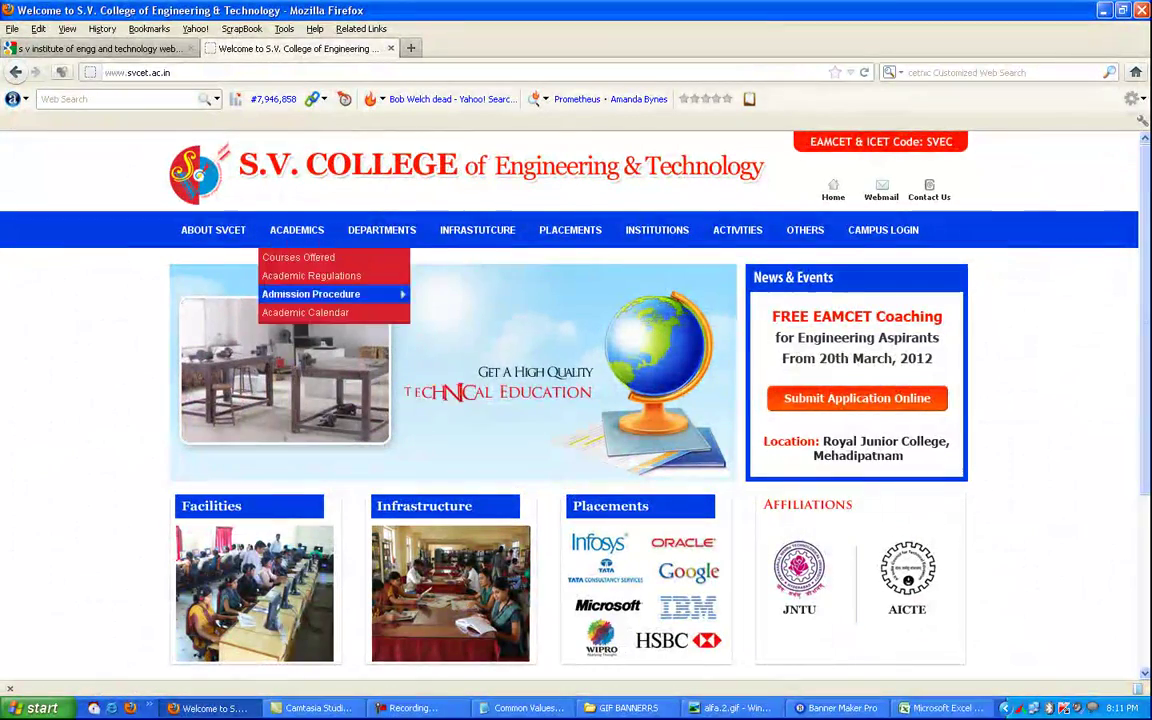
{"action": "left_click", "coordinate": [840, 708]}
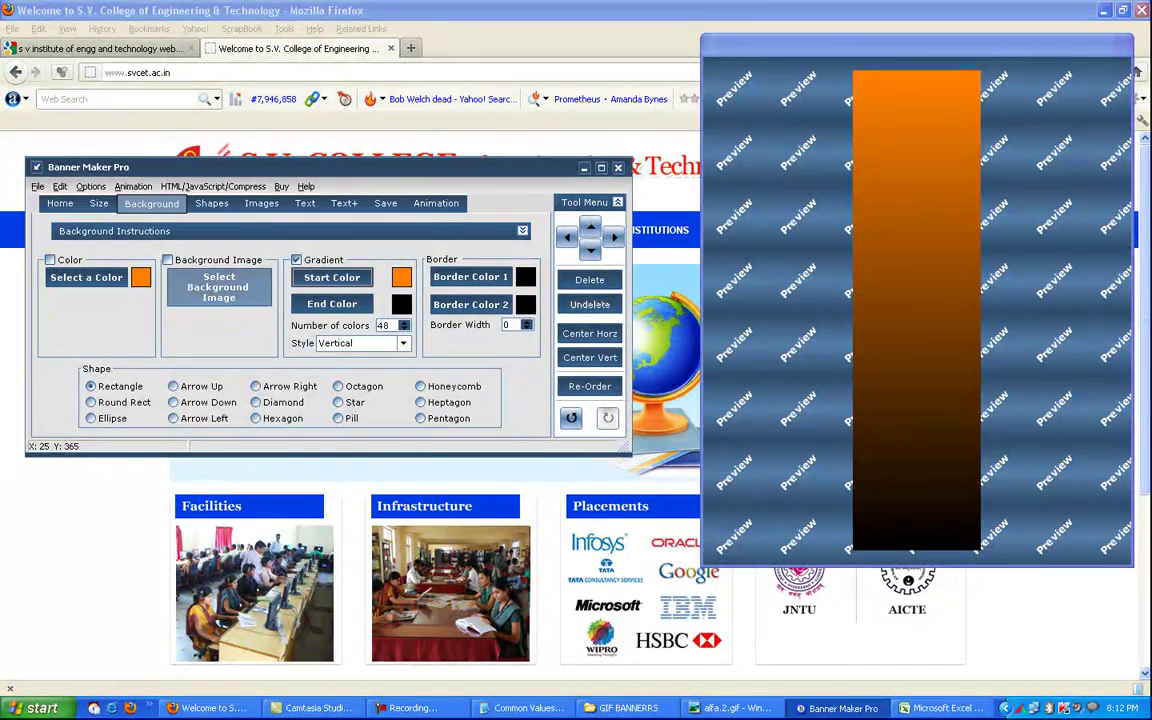
{"action": "left_click", "coordinate": [304, 203]}
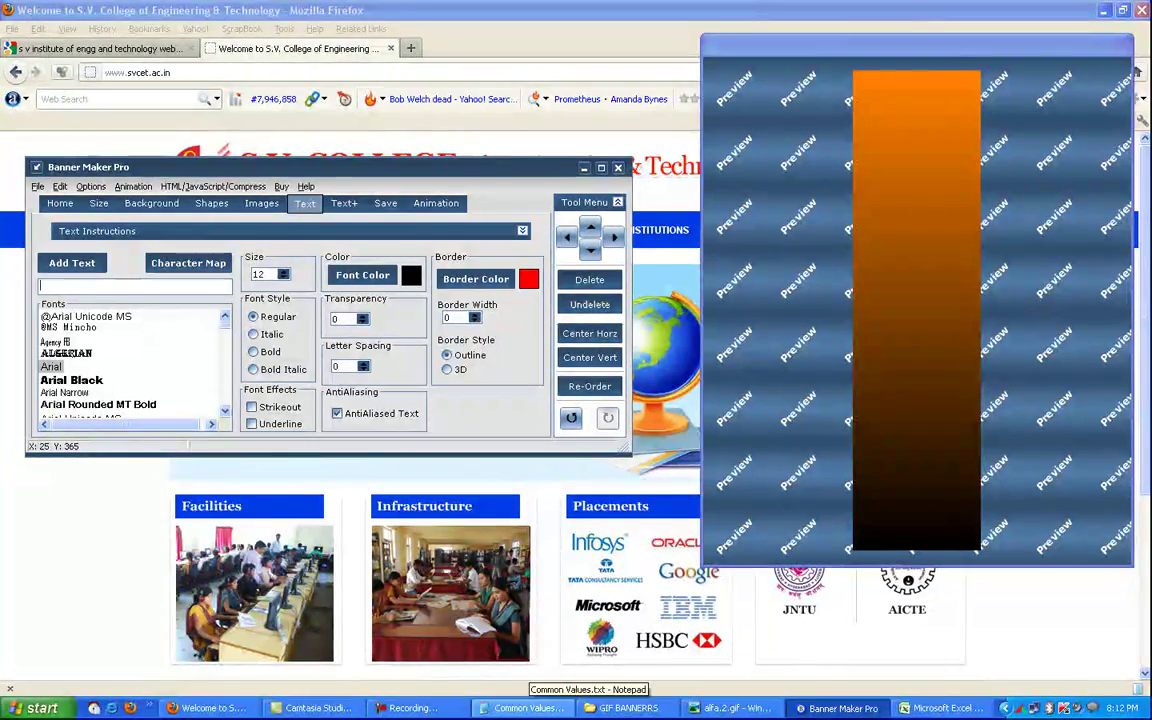
{"action": "left_click", "coordinate": [525, 708]}
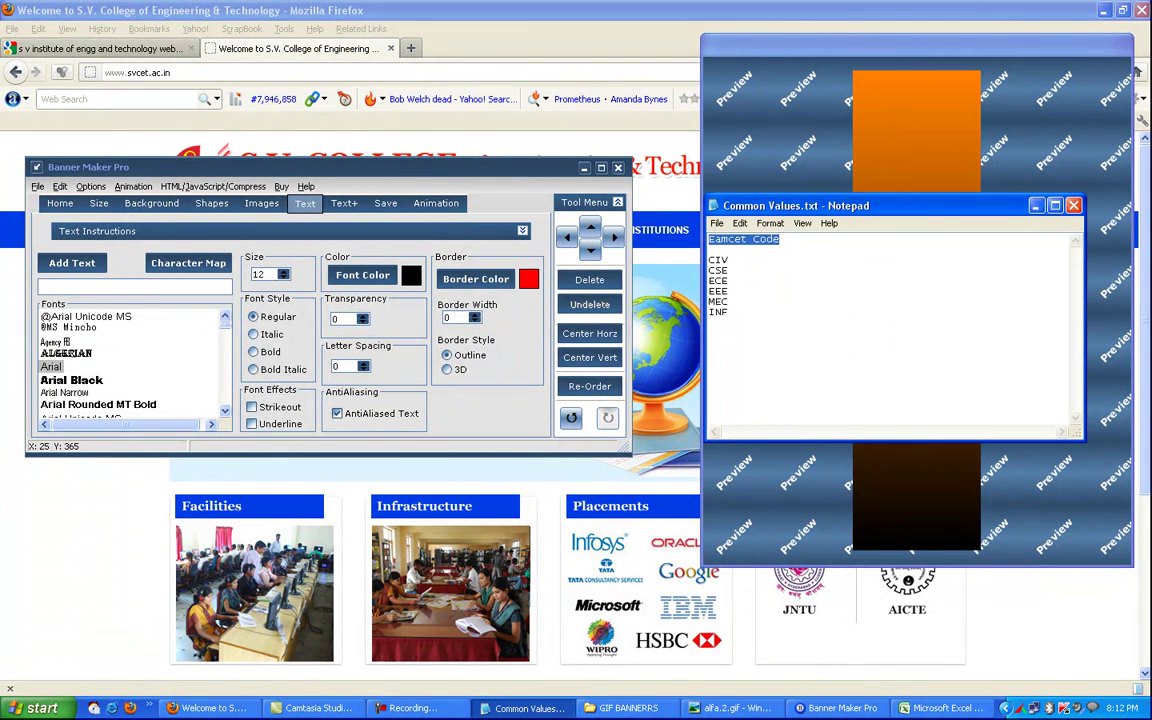
{"action": "key", "text": "alt+Tab"}
{"action": "right_click", "coordinate": [117, 285]}
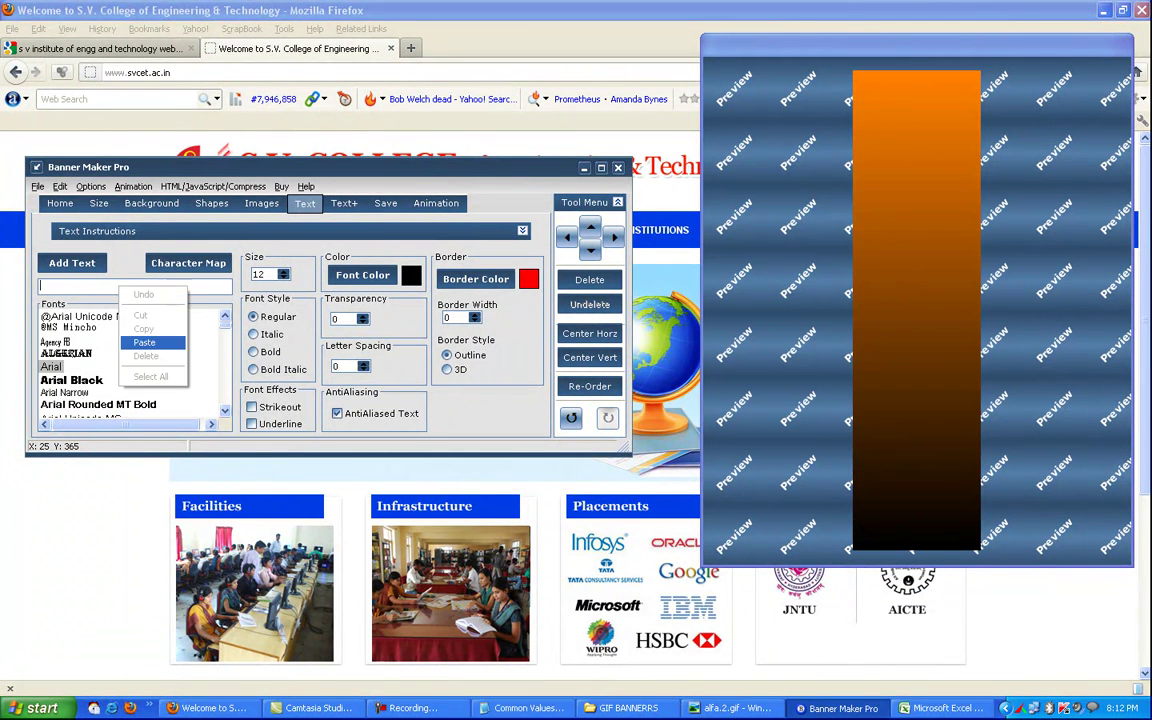
{"action": "left_click", "coordinate": [141, 344]}
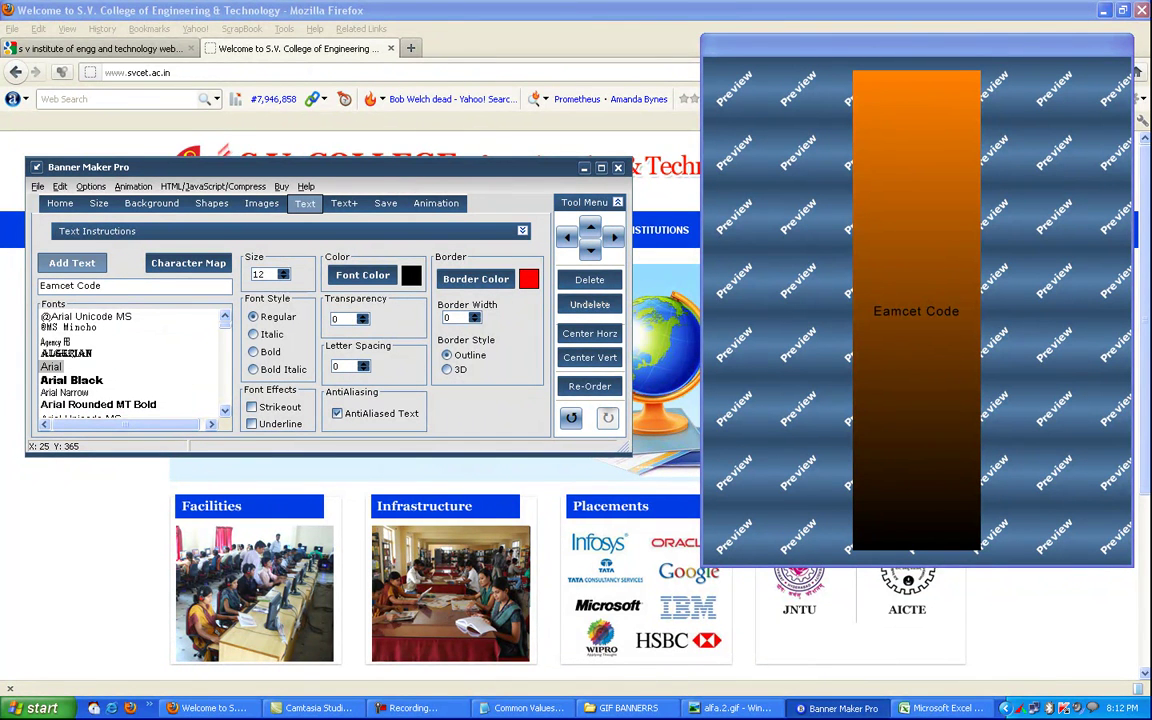
{"action": "left_click", "coordinate": [72, 262]}
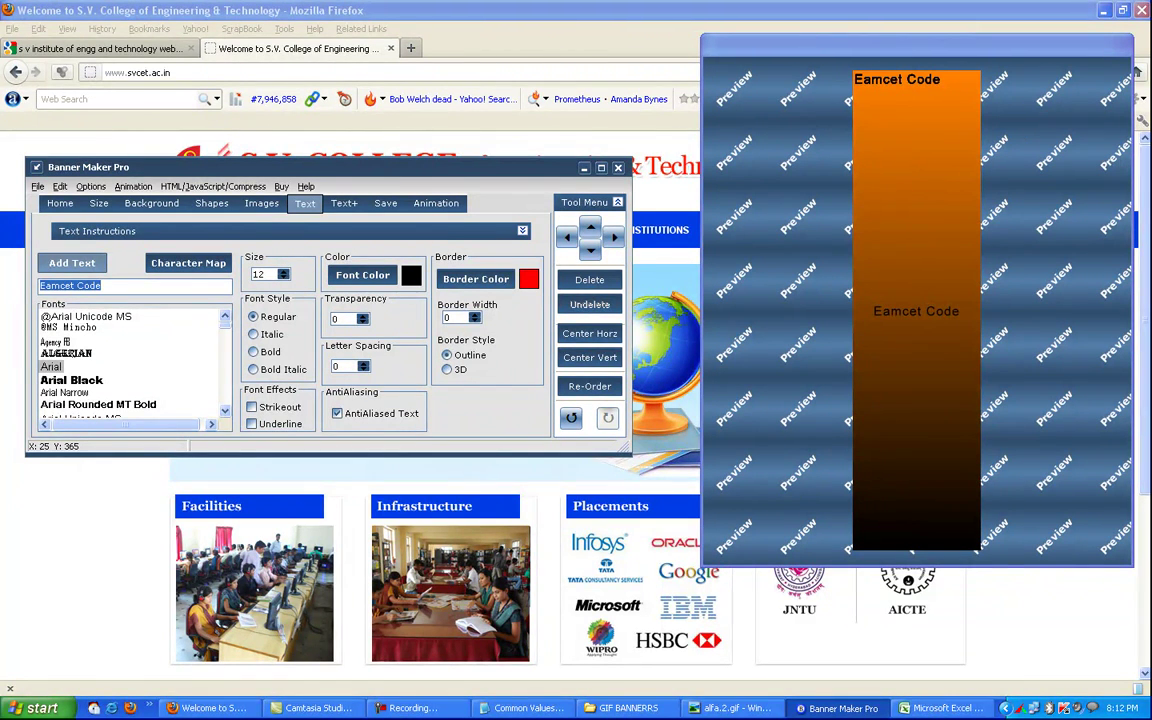
Step: Spread copies of the "Eamcet Code" text down the banner, with one just below the top line
{"action": "left_click_drag", "start_coordinate": [916, 311], "coordinate": [910, 271]}
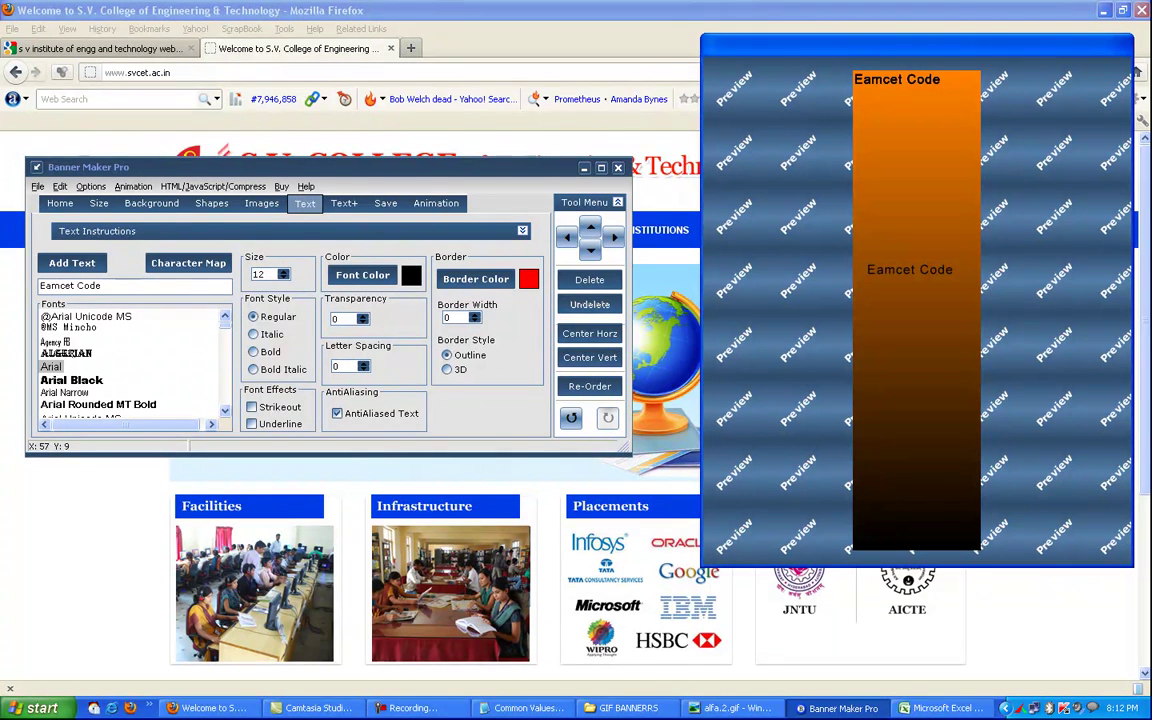
{"action": "left_click_drag", "start_coordinate": [909, 78], "coordinate": [929, 175]}
{"action": "left_click_drag", "start_coordinate": [907, 44], "coordinate": [913, 148]}
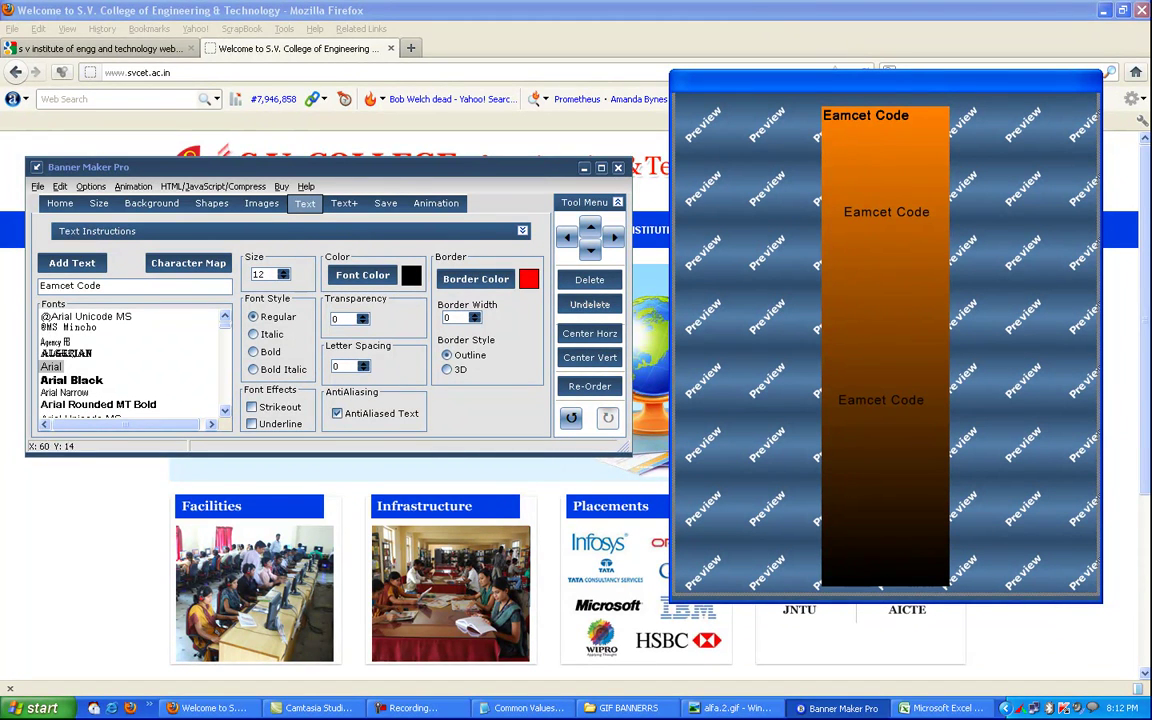
{"action": "left_click_drag", "start_coordinate": [886, 211], "coordinate": [889, 244]}
{"action": "left_click_drag", "start_coordinate": [869, 117], "coordinate": [875, 167]}
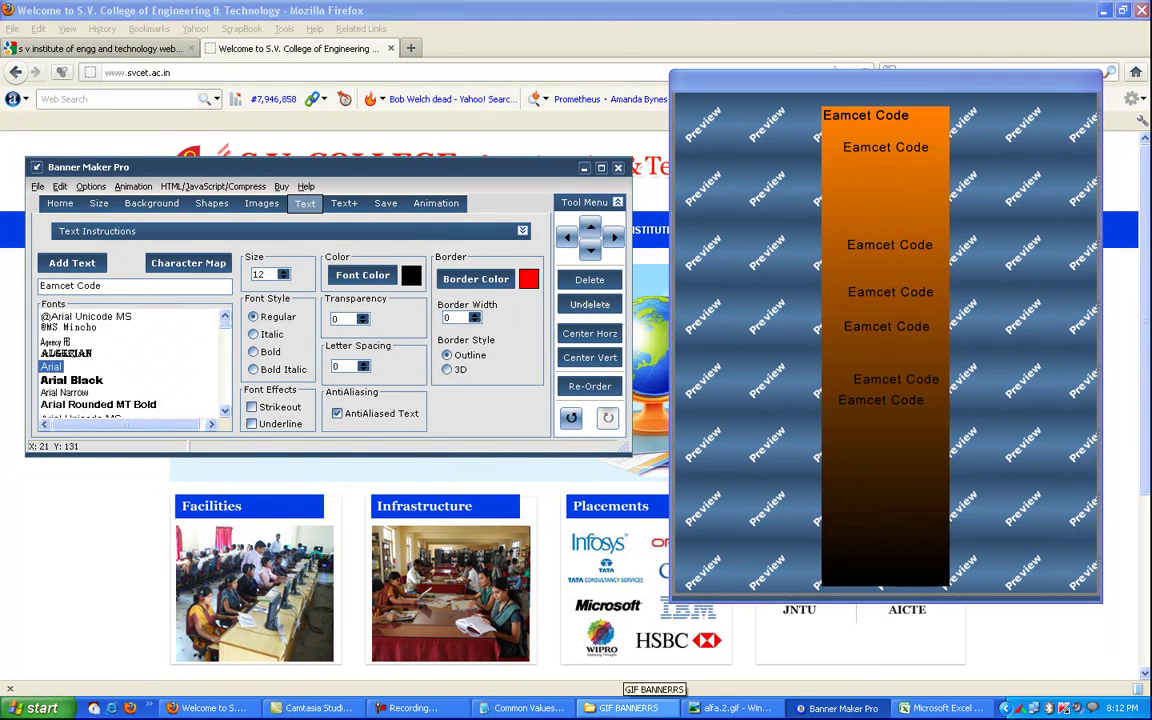
Step: Copy the college code SVEC from cell A9 of the HYD-SWATHI.xls spreadsheet and return to Banner Maker Pro
{"action": "left_click", "coordinate": [943, 708]}
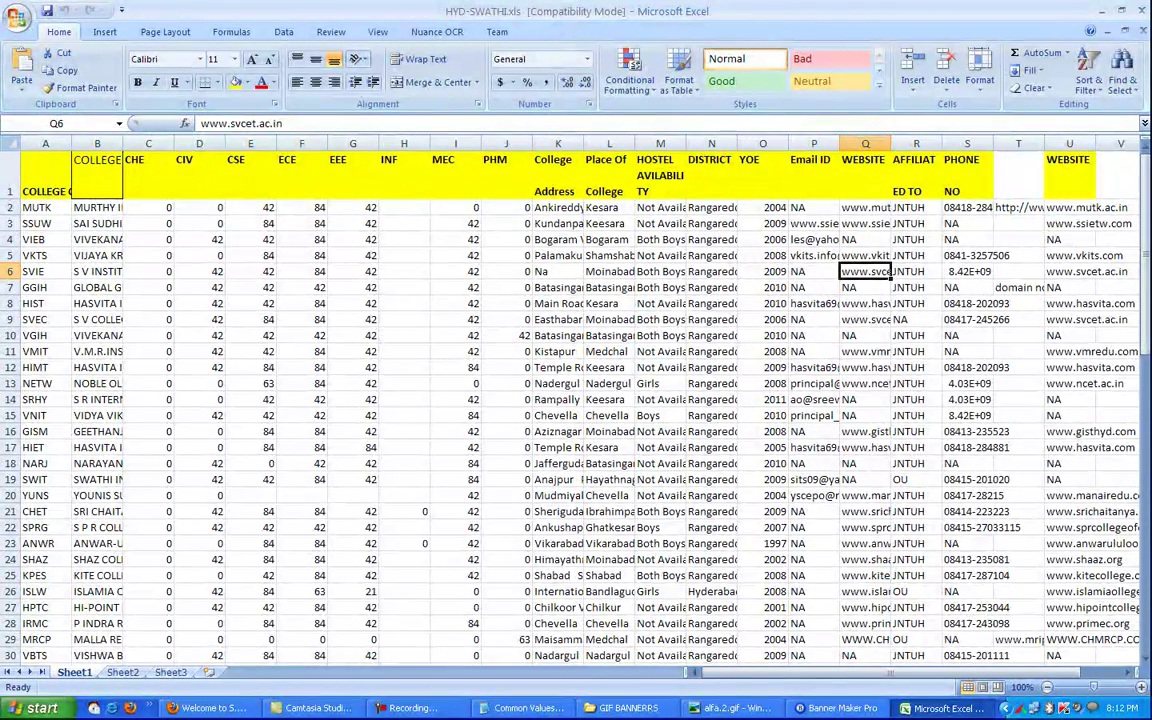
{"action": "left_click", "coordinate": [45, 319]}
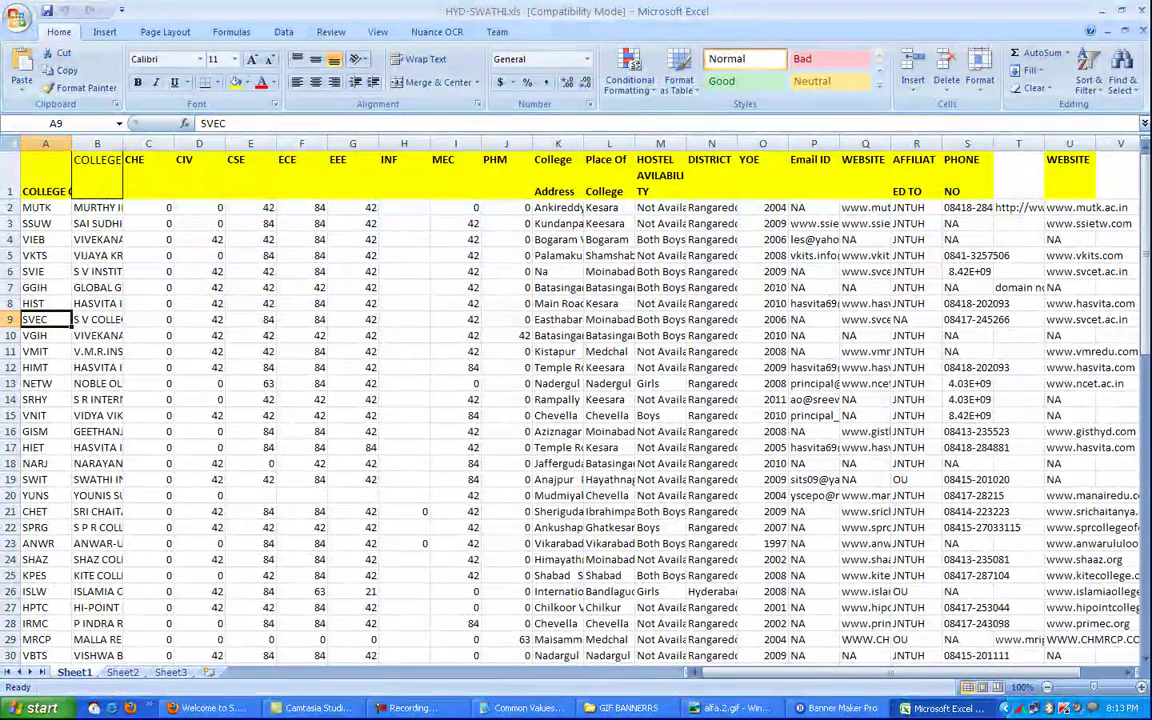
{"action": "key", "text": "ctrl+c"}
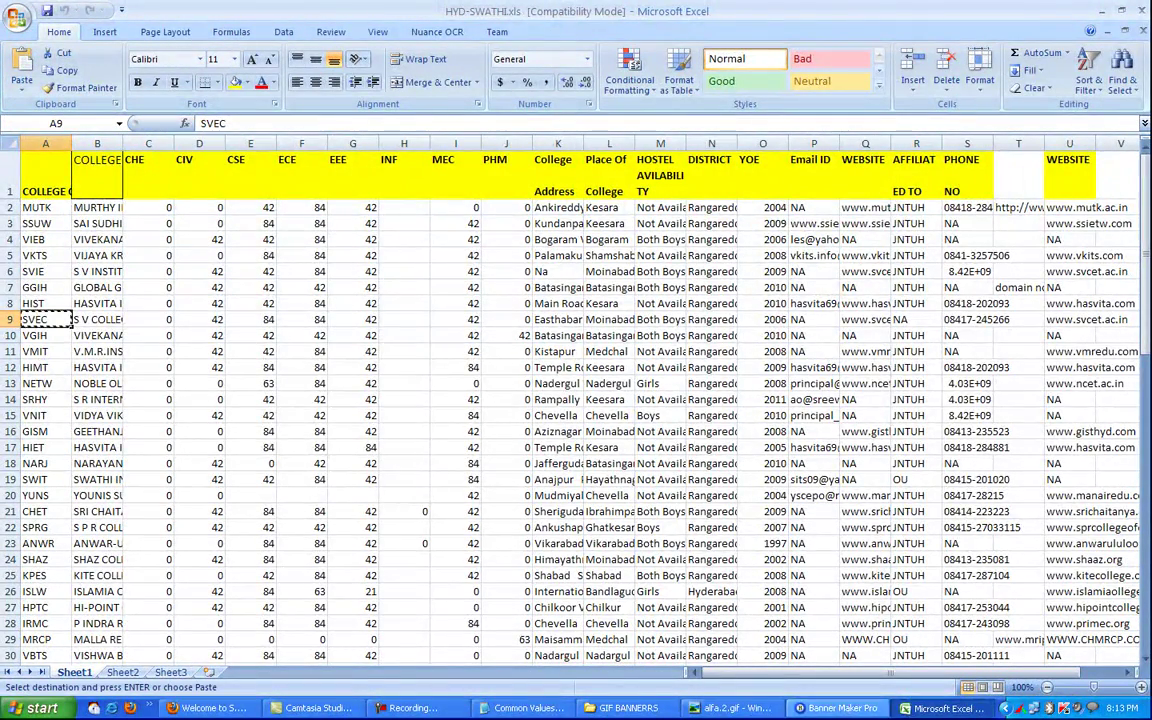
{"action": "key", "text": "alt+Tab"}
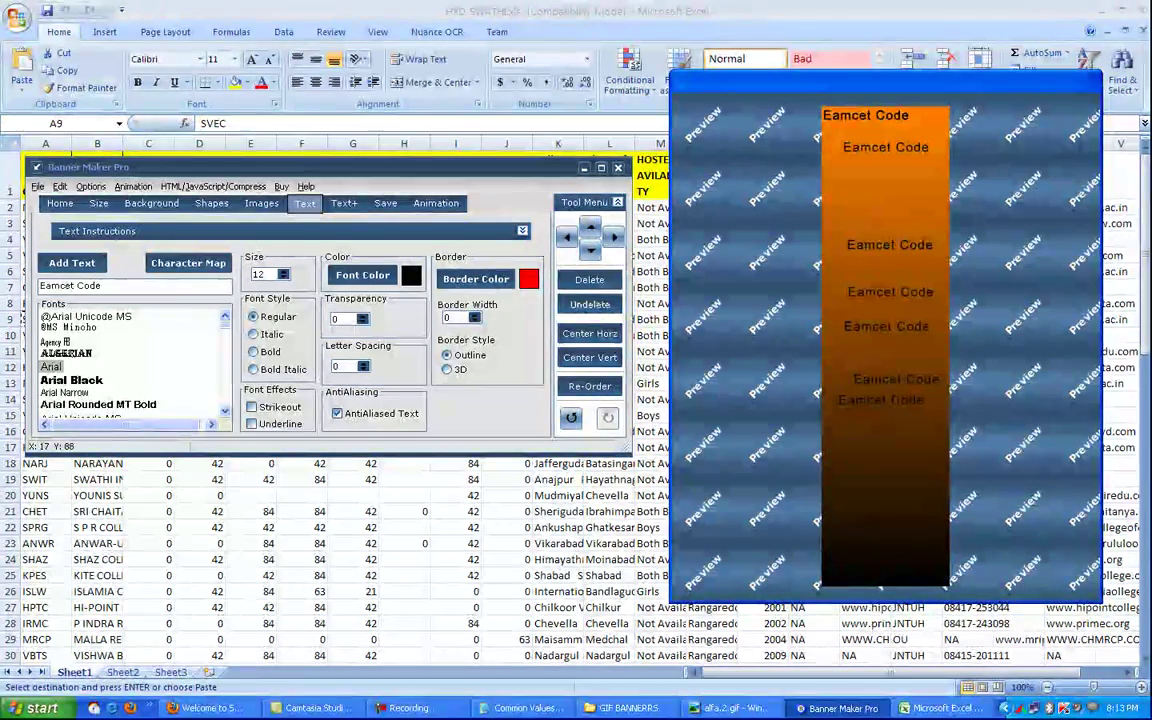
Step: Place another "Eamcet Code" copy under the second text line of the banner and replace its wording with SVEC
{"action": "left_click", "coordinate": [871, 126]}
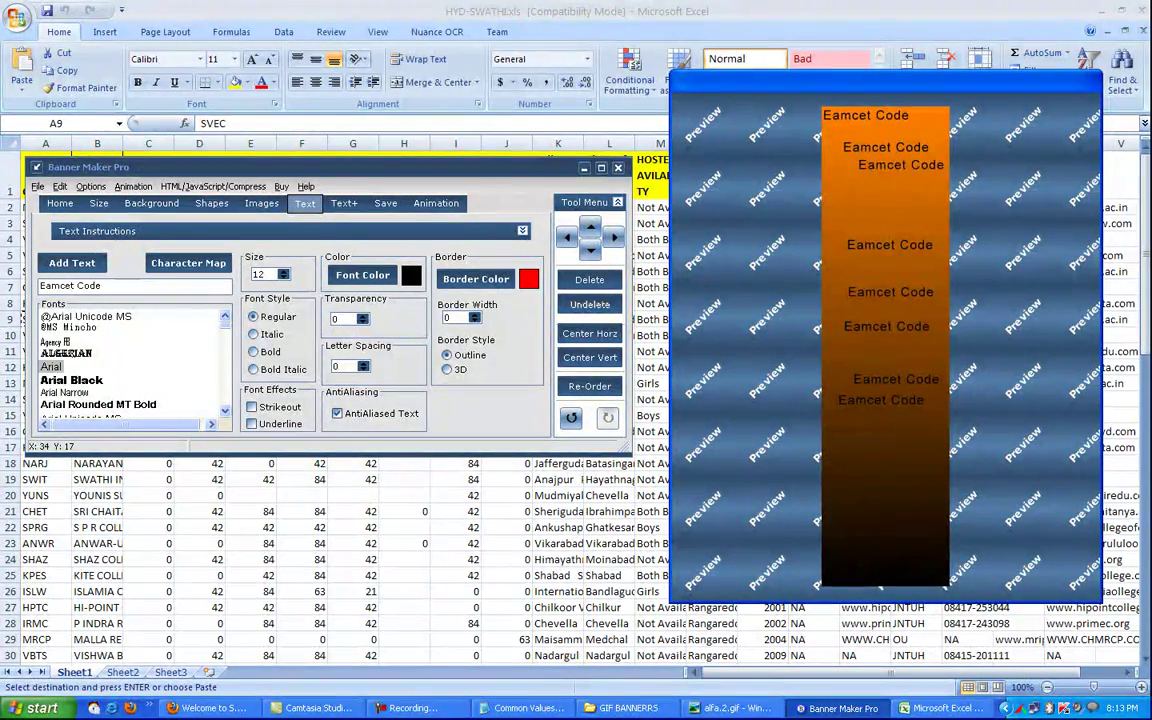
{"action": "left_click_drag", "start_coordinate": [889, 166], "coordinate": [903, 163]}
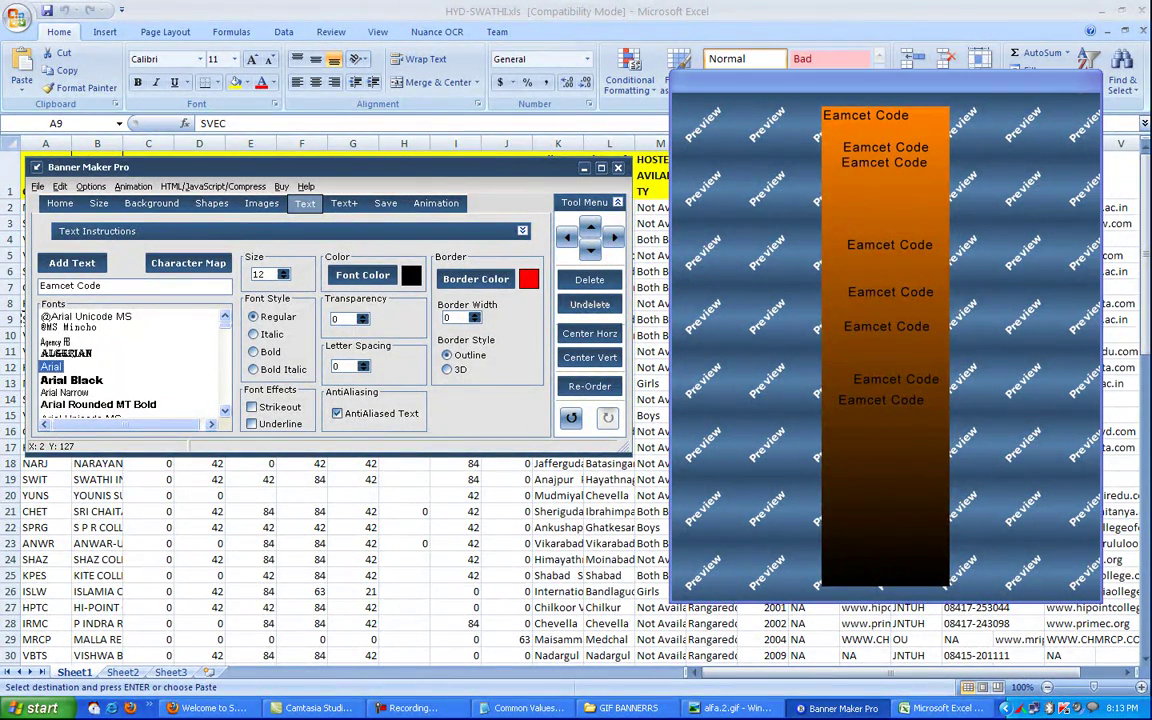
{"action": "left_click_drag", "start_coordinate": [102, 286], "coordinate": [39, 286]}
{"action": "right_click", "coordinate": [52, 287]}
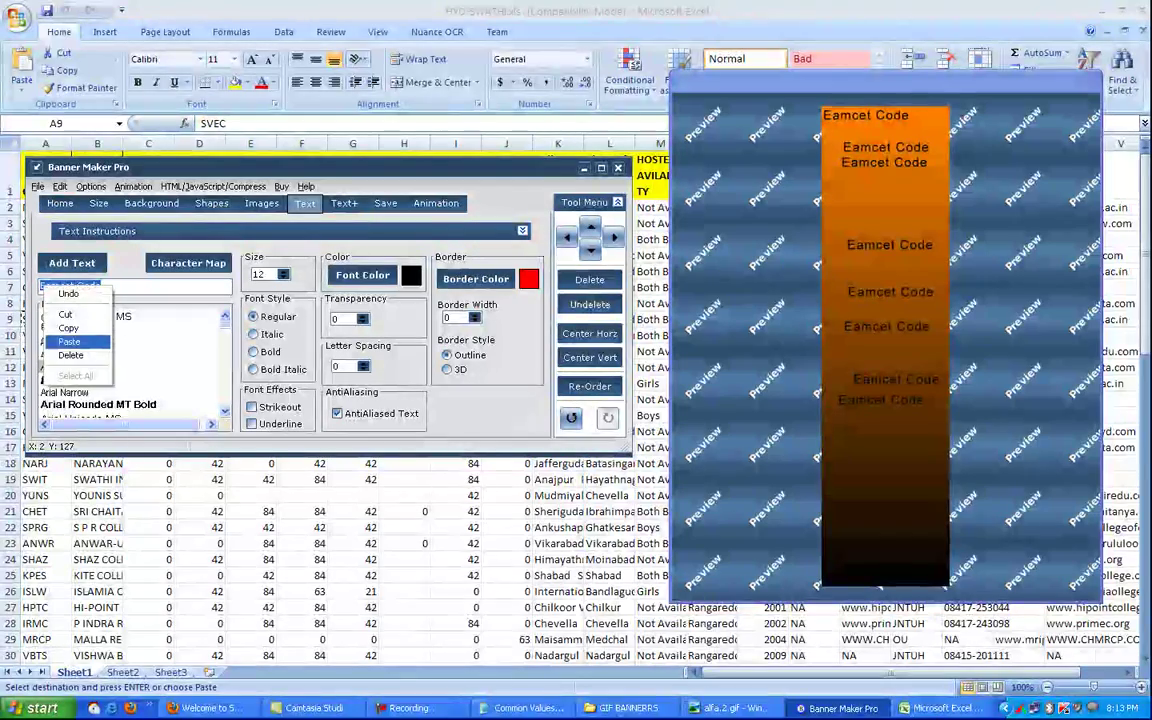
{"action": "left_click", "coordinate": [70, 342]}
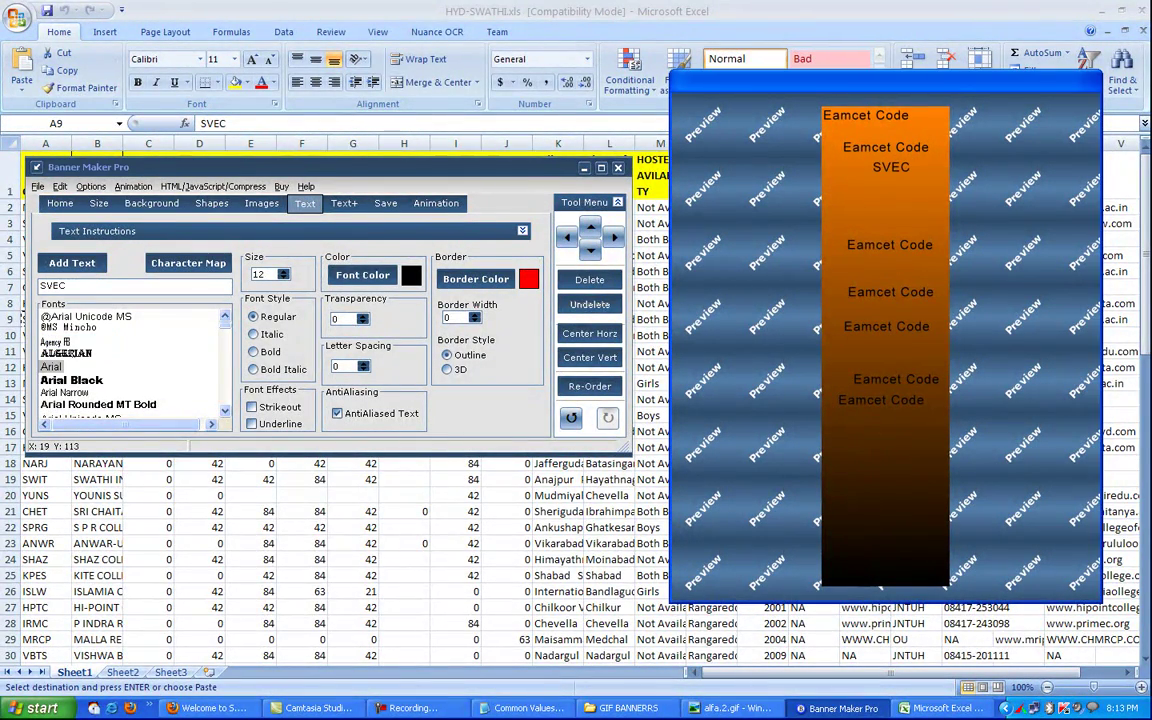
Step: Format the SVEC text in yellow, size 18 and bold
{"action": "left_click", "coordinate": [362, 275]}
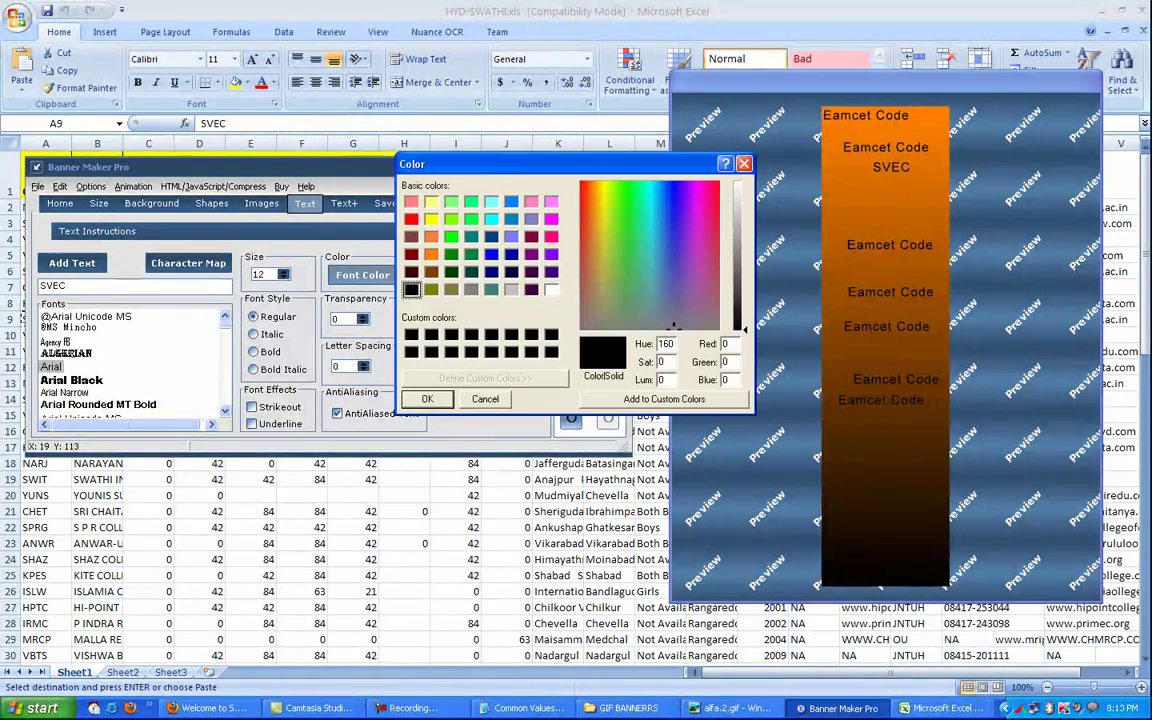
{"action": "left_click", "coordinate": [431, 219]}
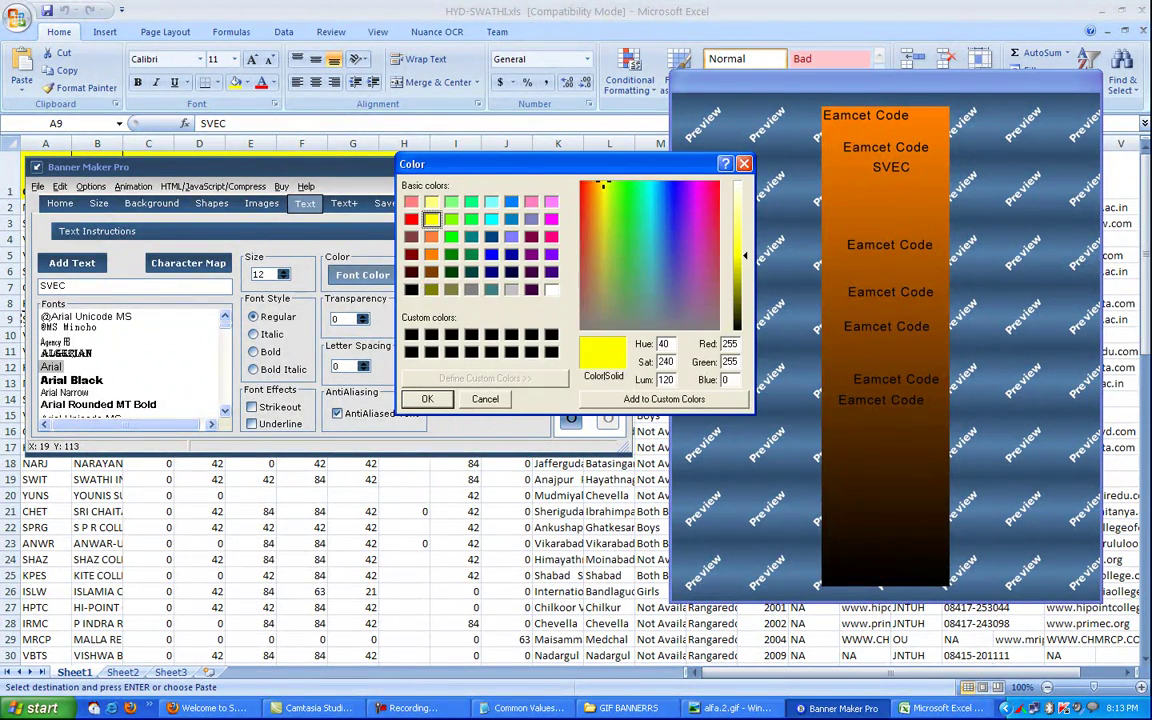
{"action": "left_click", "coordinate": [427, 399]}
{"action": "left_click", "coordinate": [284, 270]}
{"action": "left_click", "coordinate": [284, 270]}
{"action": "left_click", "coordinate": [284, 270]}
{"action": "left_click", "coordinate": [284, 270]}
{"action": "left_click", "coordinate": [284, 270]}
{"action": "left_click", "coordinate": [284, 270]}
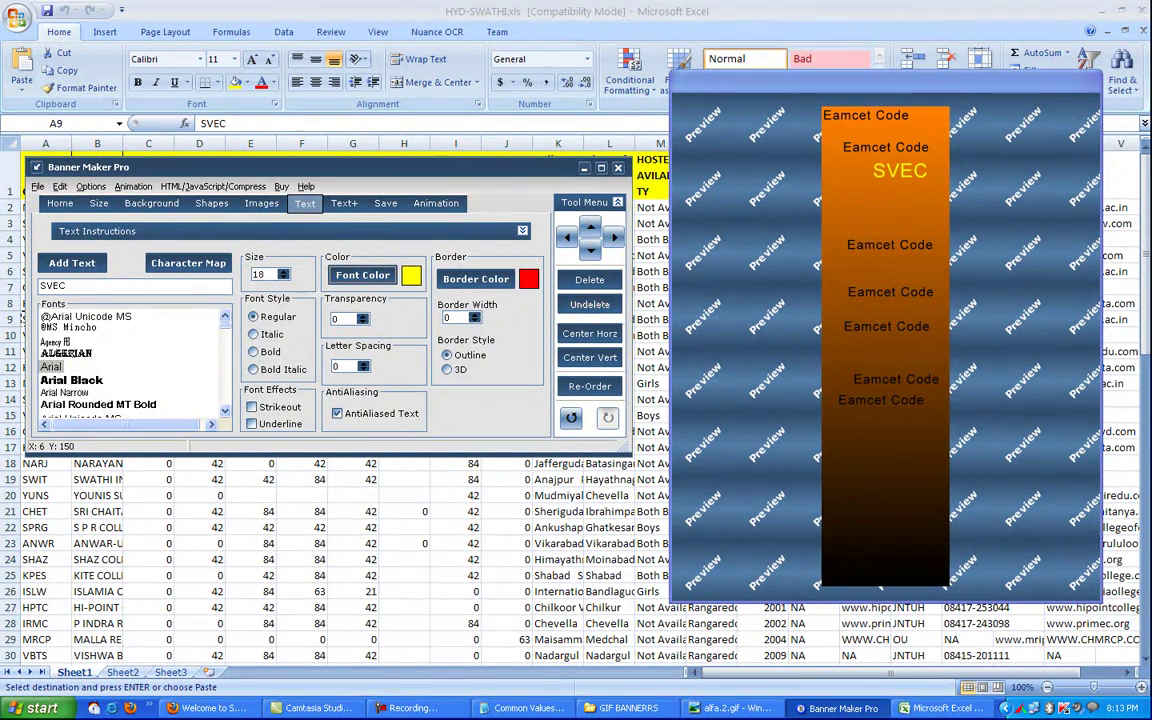
{"action": "left_click", "coordinate": [254, 351]}
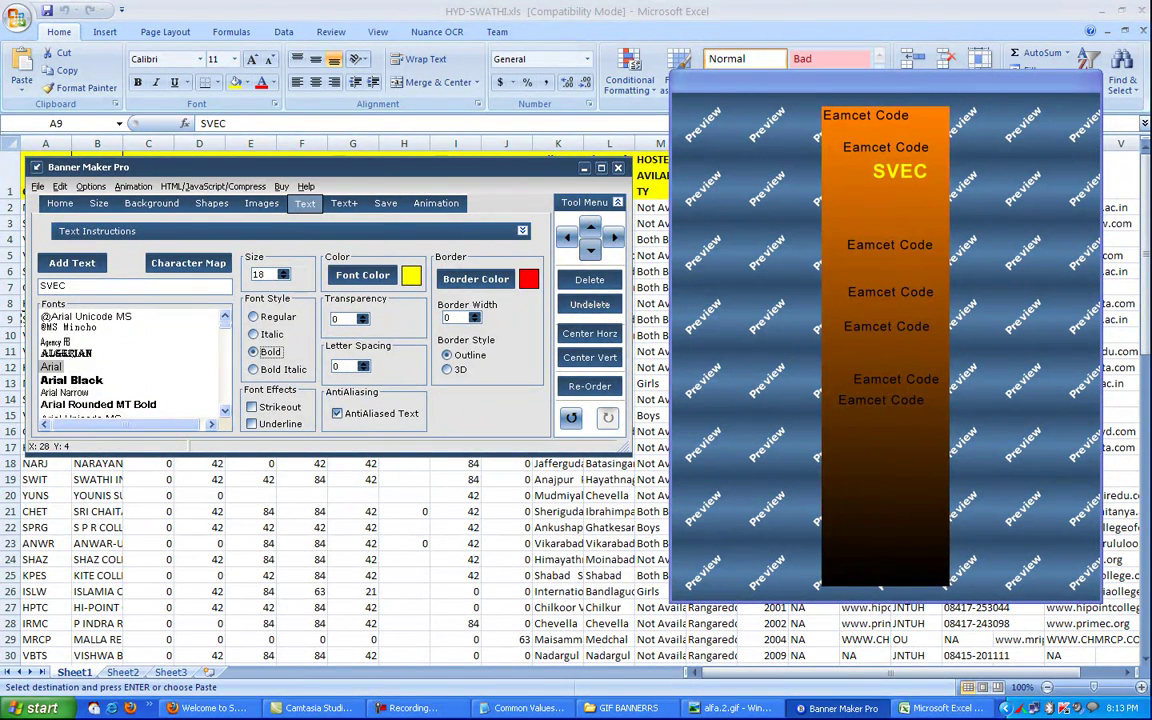
Step: Move the SVEC text so it sits centred slightly below the second "Eamcet Code" line
{"action": "left_click", "coordinate": [854, 125]}
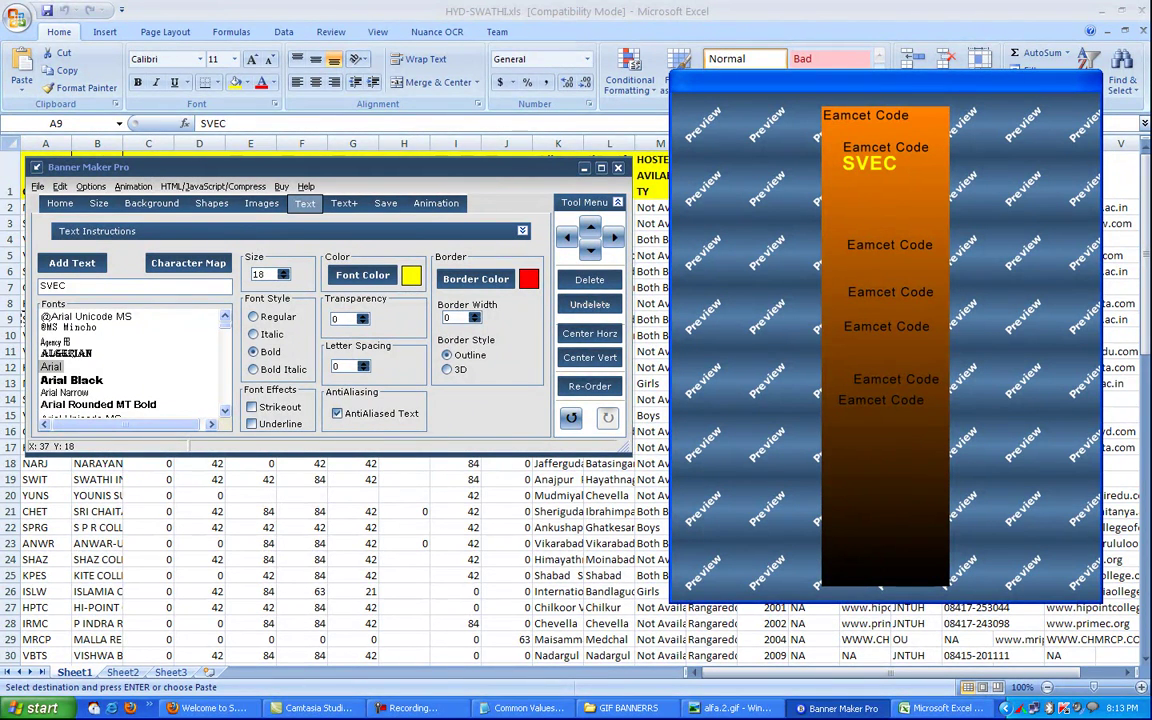
{"action": "left_click", "coordinate": [614, 237]}
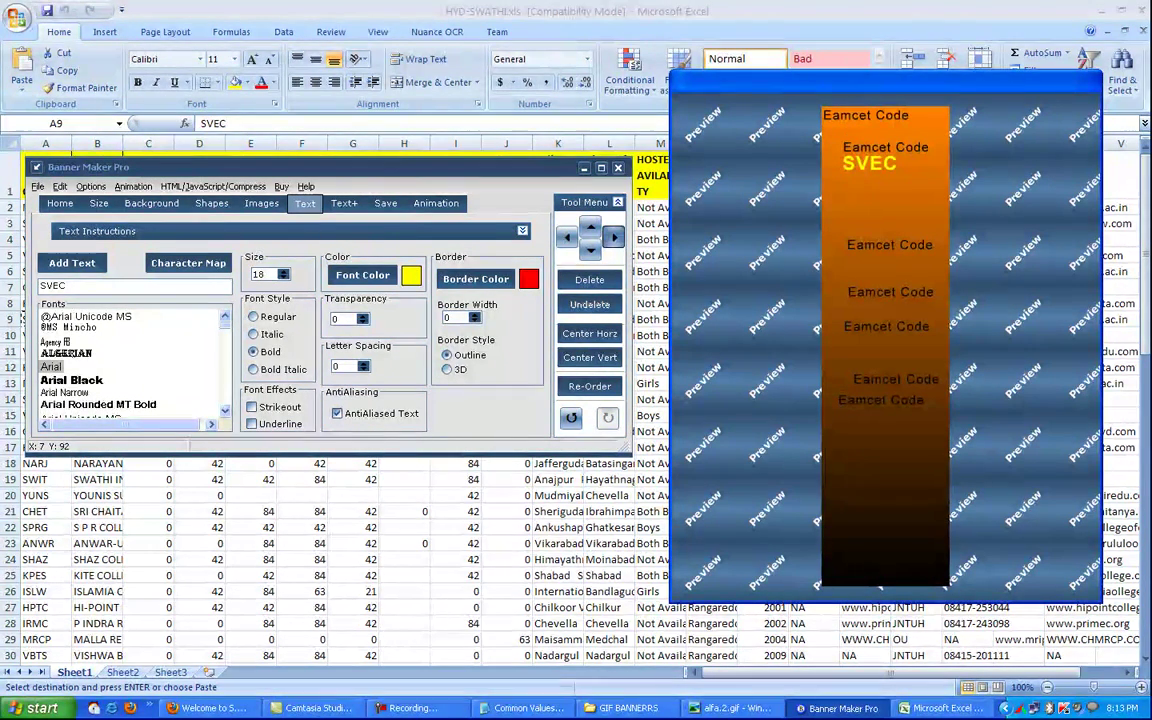
{"action": "left_click", "coordinate": [614, 237]}
{"action": "left_click", "coordinate": [614, 237]}
{"action": "left_click", "coordinate": [614, 237]}
{"action": "left_click", "coordinate": [614, 237]}
{"action": "left_click", "coordinate": [614, 237]}
{"action": "left_click", "coordinate": [614, 237]}
{"action": "left_click", "coordinate": [614, 237]}
{"action": "left_click", "coordinate": [614, 237]}
{"action": "left_click", "coordinate": [614, 237]}
{"action": "left_click", "coordinate": [614, 237]}
{"action": "left_click", "coordinate": [590, 250]}
{"action": "left_click", "coordinate": [590, 250]}
{"action": "left_click", "coordinate": [590, 250]}
{"action": "left_click", "coordinate": [590, 250]}
Step: Adjust the position of the "Eamcet Code" line directly above SVEC and colour it white
{"action": "left_click_drag", "start_coordinate": [856, 147], "coordinate": [859, 144]}
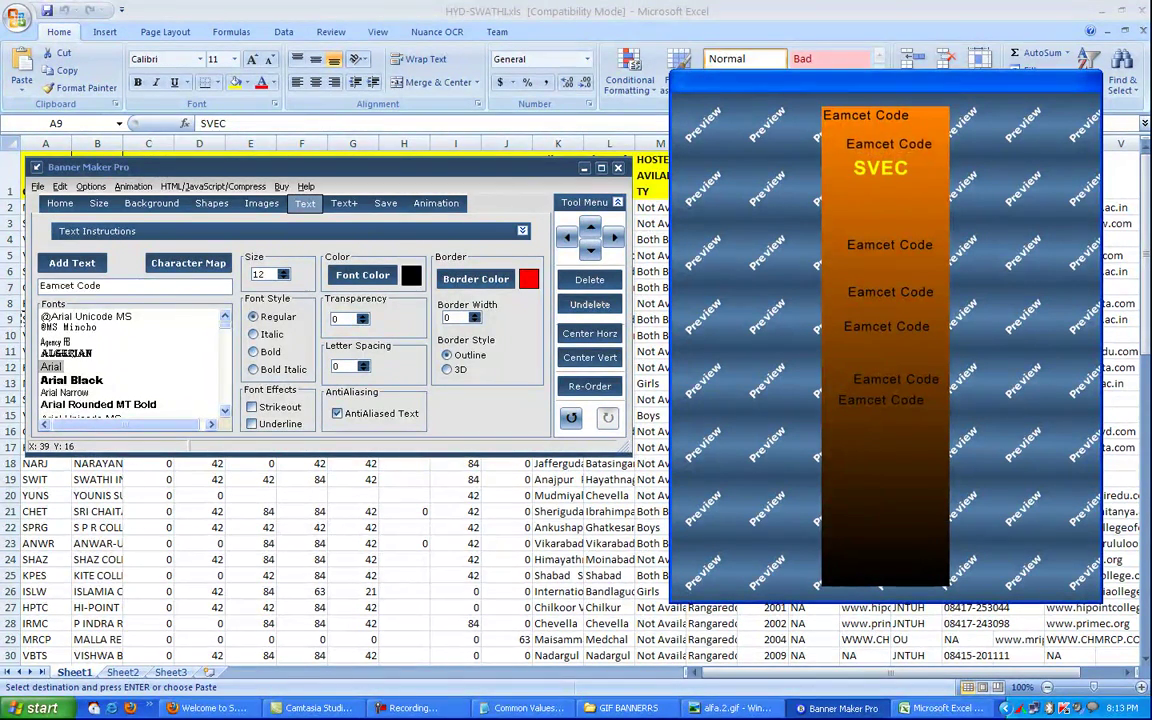
{"action": "left_click", "coordinate": [362, 275]}
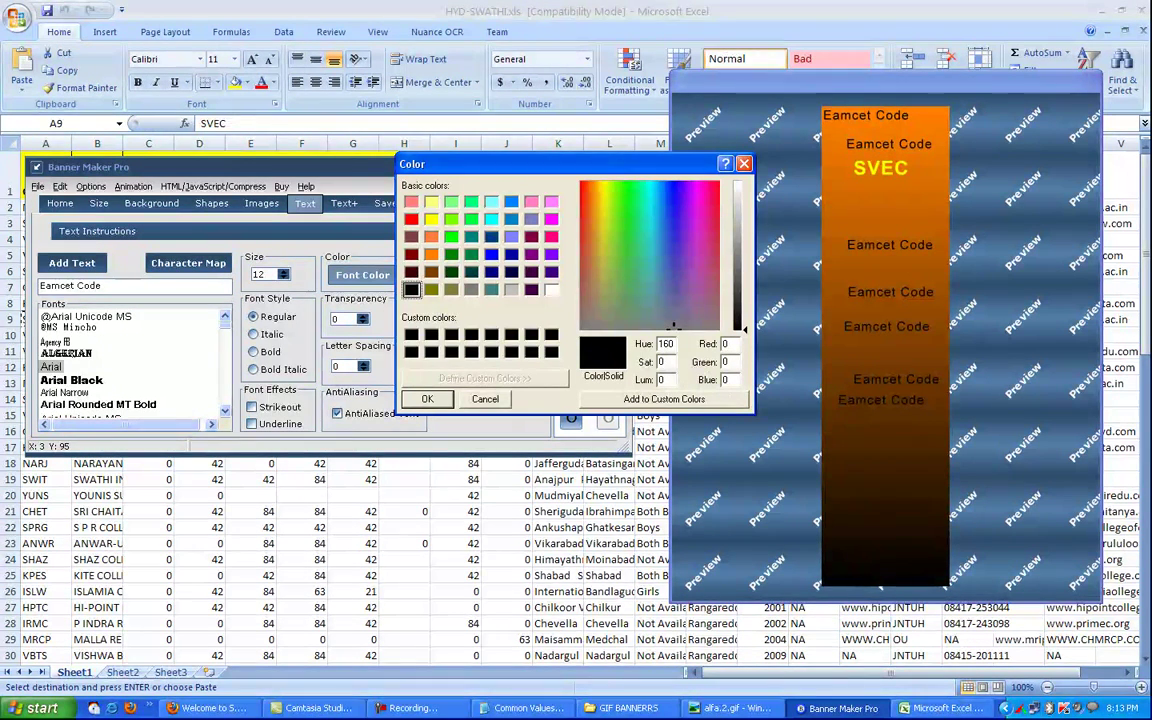
{"action": "left_click", "coordinate": [551, 289]}
{"action": "left_click", "coordinate": [427, 399]}
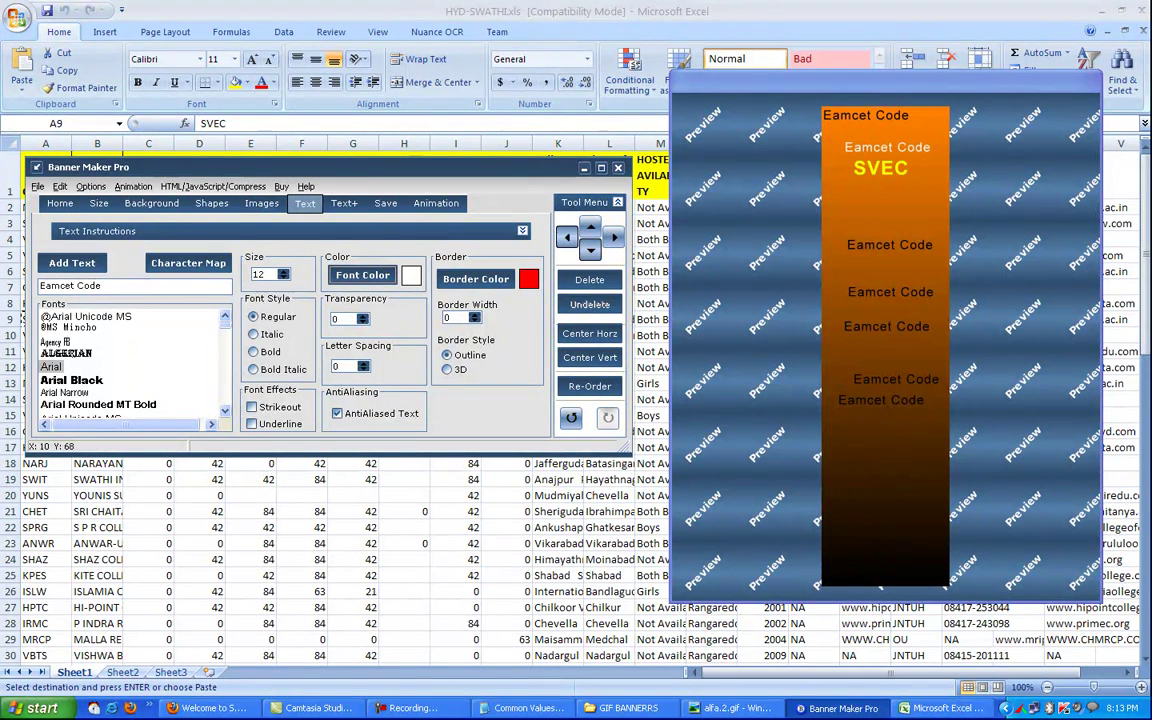
Step: Check the sample banner alfa.2.gif, underline the SVEC text to match and fine-tune its position under "Eamcet Code"
{"action": "left_click", "coordinate": [731, 708]}
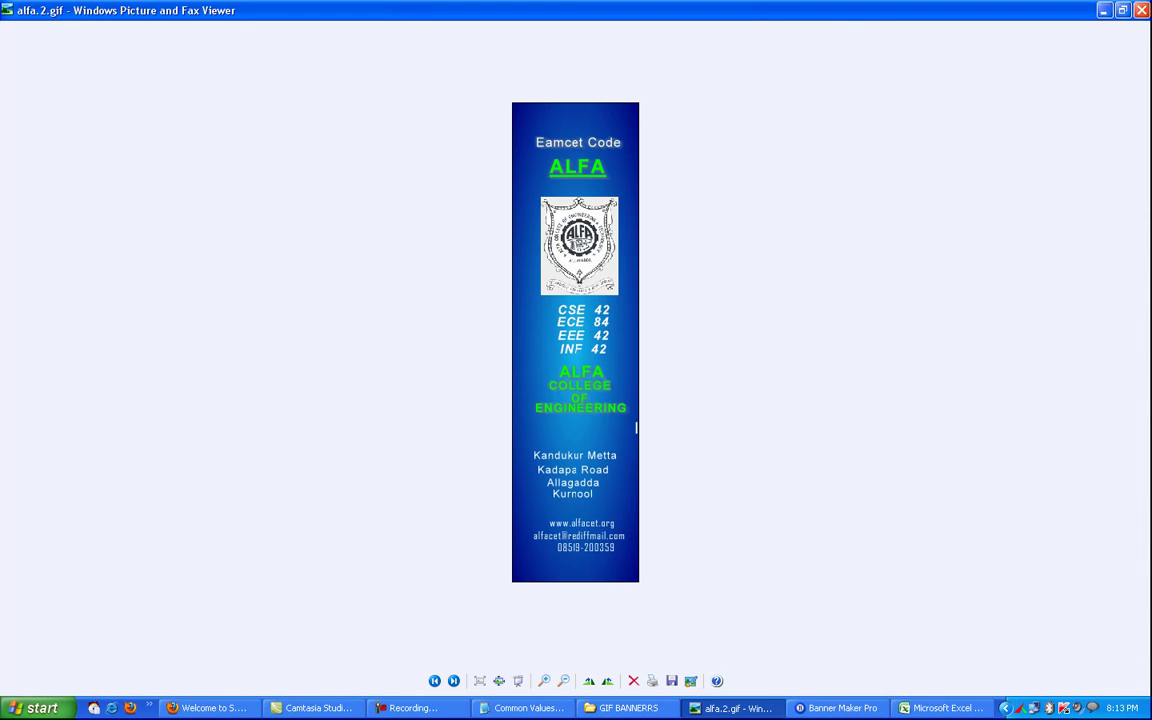
{"action": "left_click", "coordinate": [840, 708]}
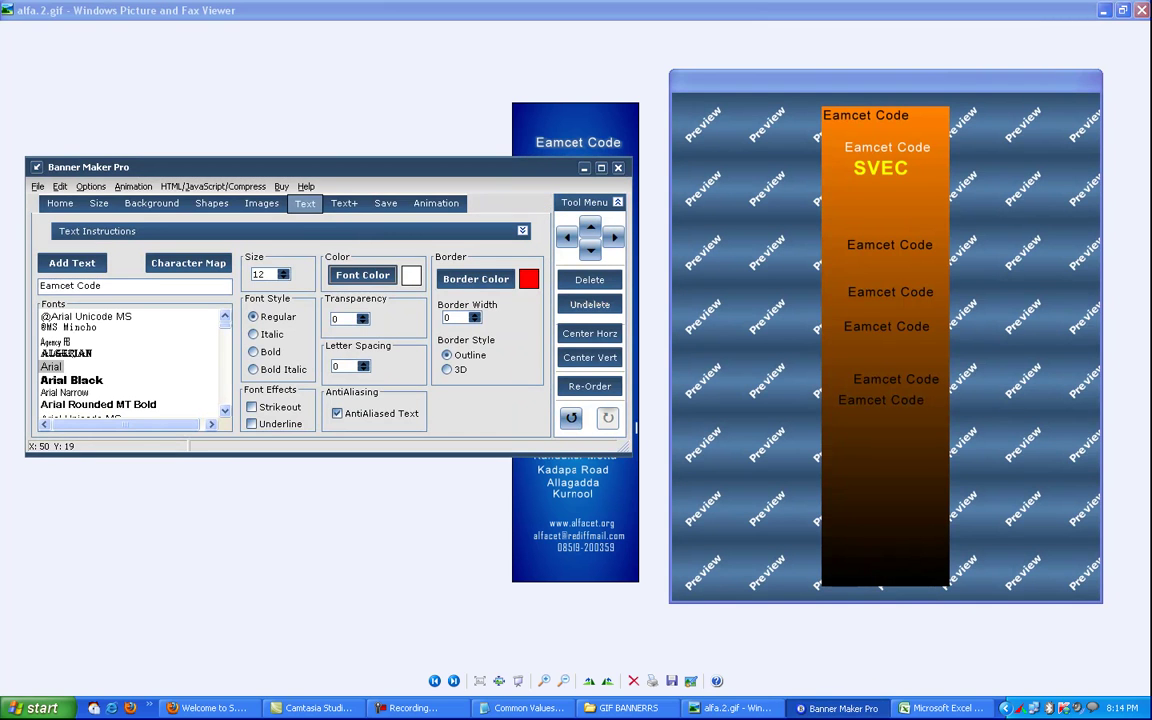
{"action": "left_click_drag", "start_coordinate": [886, 170], "coordinate": [889, 167]}
{"action": "left_click", "coordinate": [252, 424]}
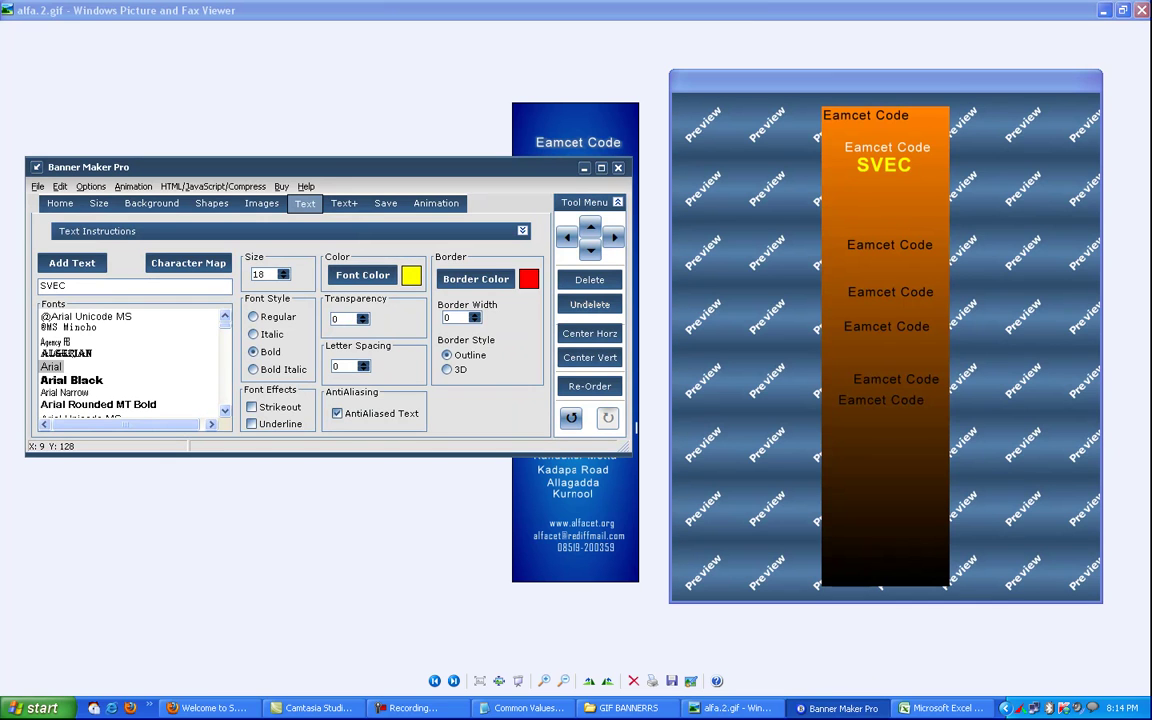
{"action": "left_click", "coordinate": [590, 250]}
{"action": "left_click", "coordinate": [590, 250]}
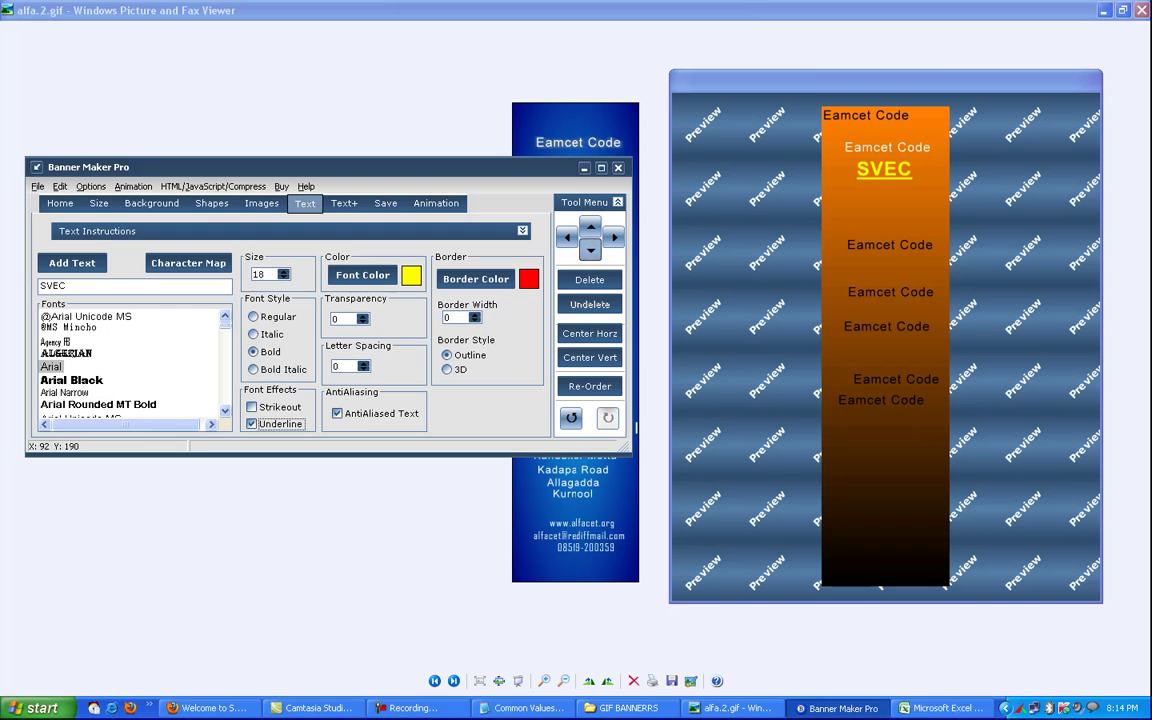
{"action": "key", "text": "Down"}
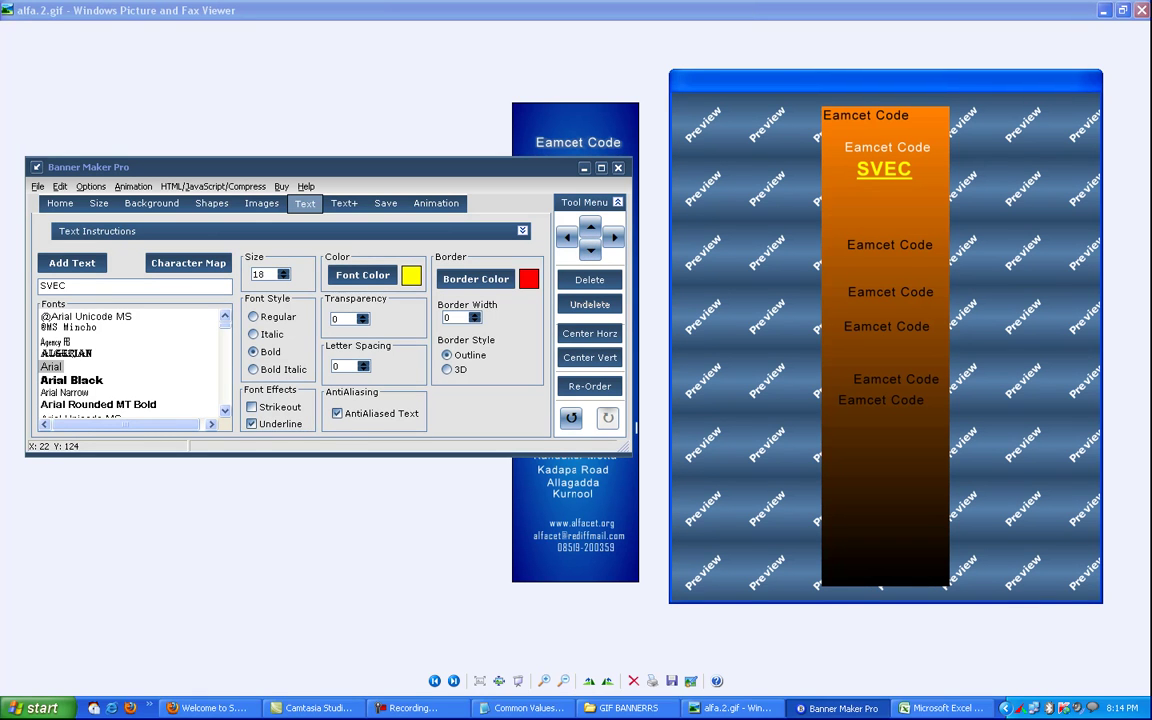
Step: Start adding an image and select SVIE.jpg from the Desktop folder Creating College Banners\Logos
{"action": "left_click", "coordinate": [261, 203]}
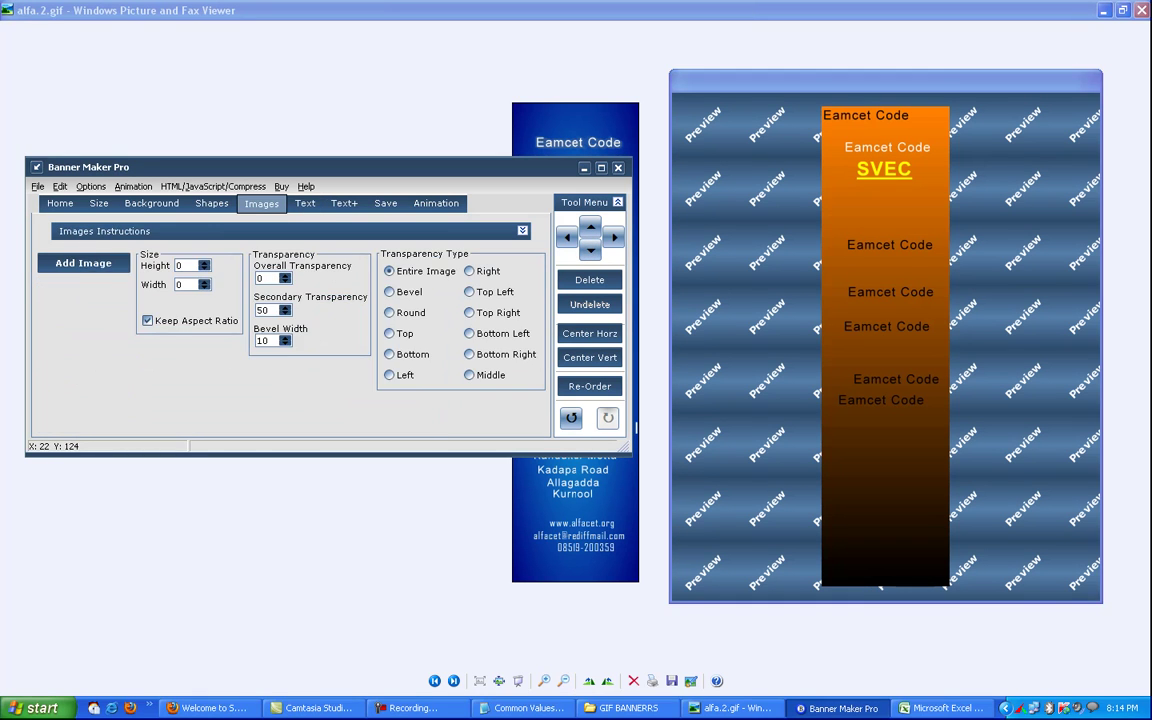
{"action": "left_click", "coordinate": [83, 263]}
{"action": "left_click", "coordinate": [83, 263]}
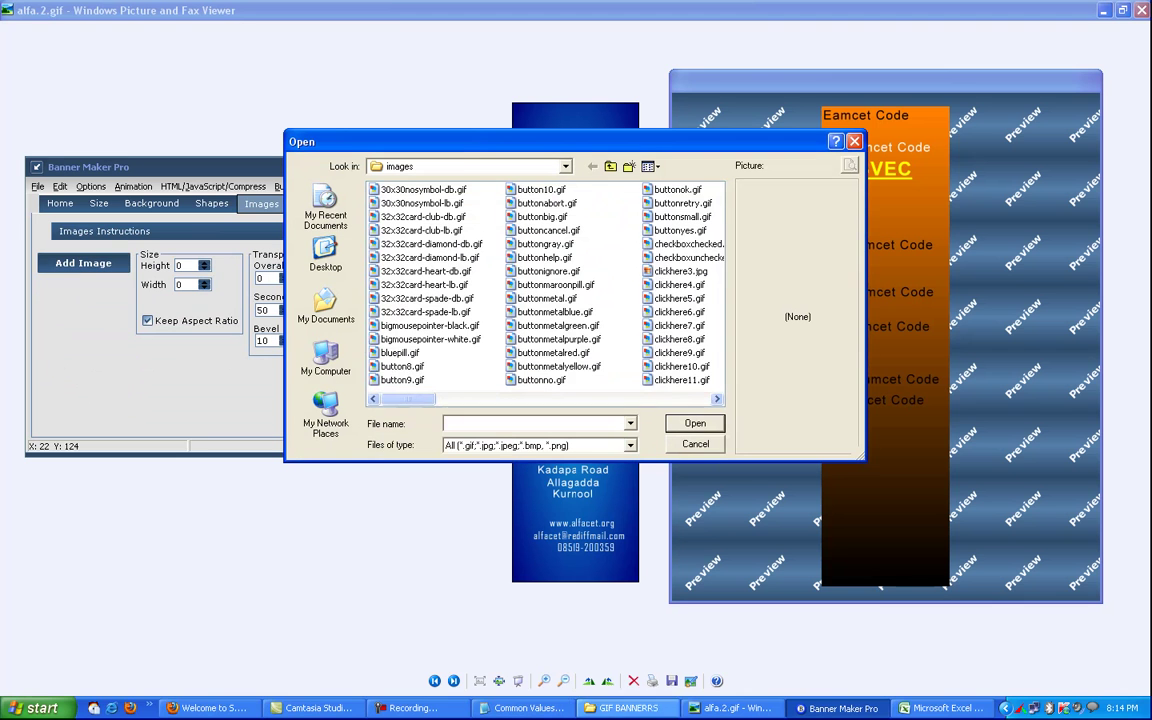
{"action": "left_click", "coordinate": [610, 166]}
{"action": "left_click", "coordinate": [610, 166]}
{"action": "left_click", "coordinate": [610, 166]}
{"action": "left_click", "coordinate": [610, 166]}
{"action": "left_click", "coordinate": [610, 166]}
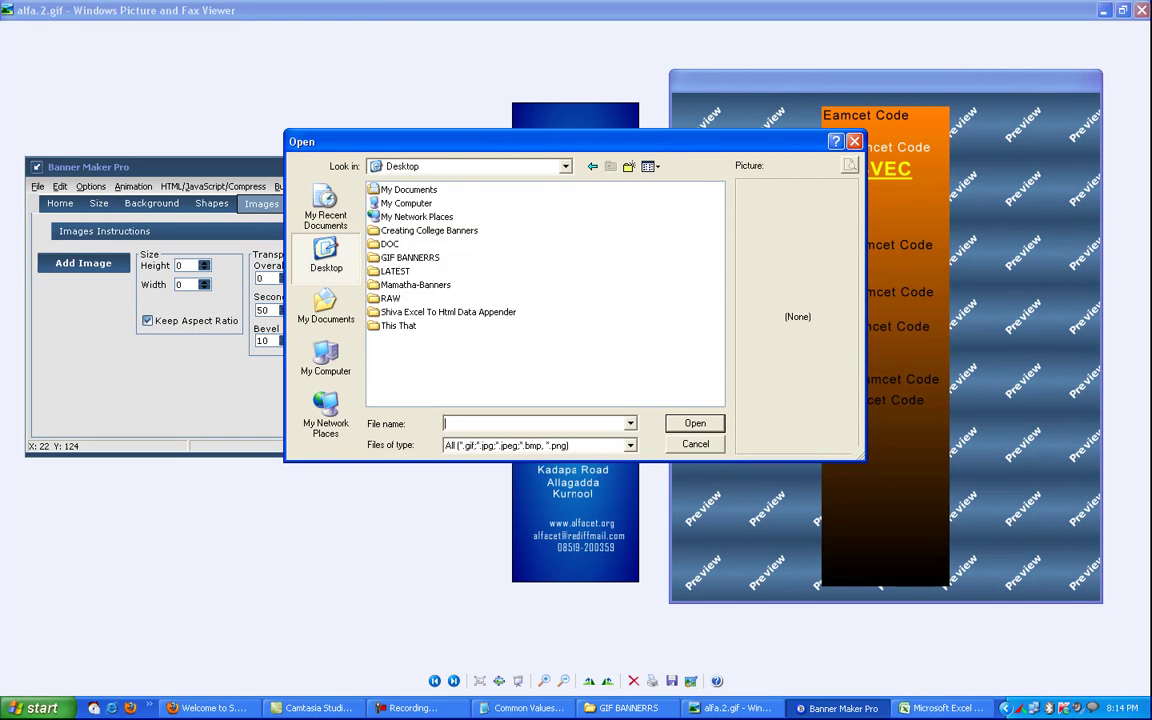
{"action": "double_click", "coordinate": [429, 230]}
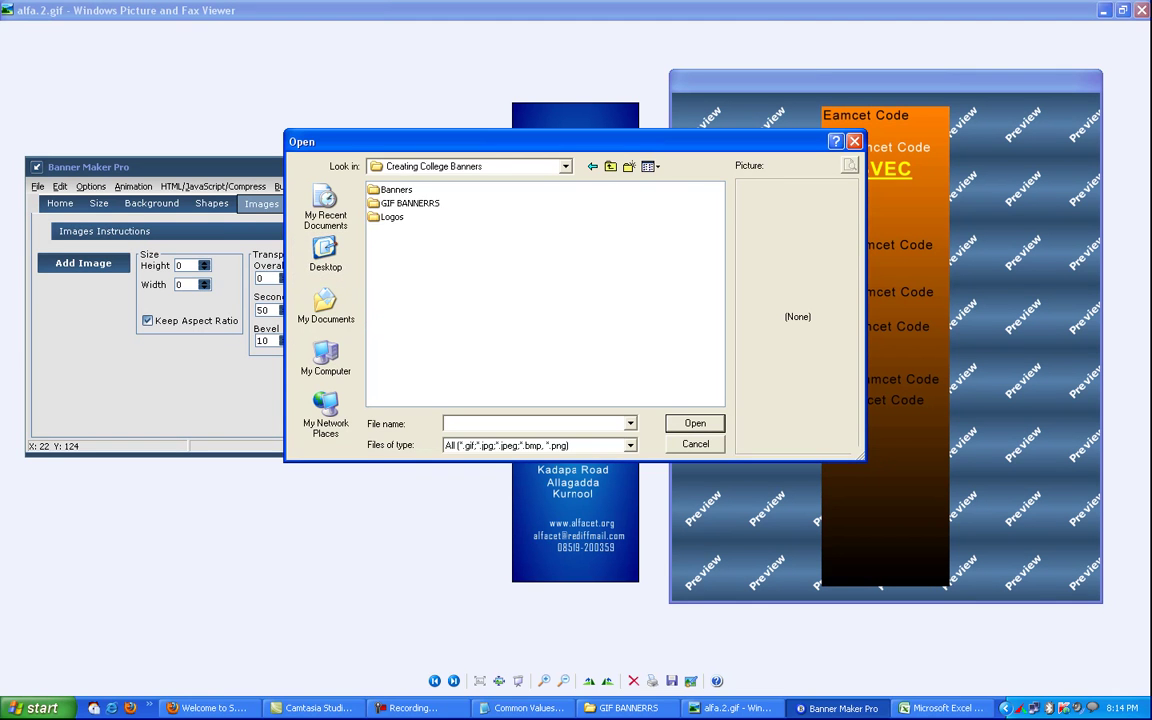
{"action": "double_click", "coordinate": [391, 217]}
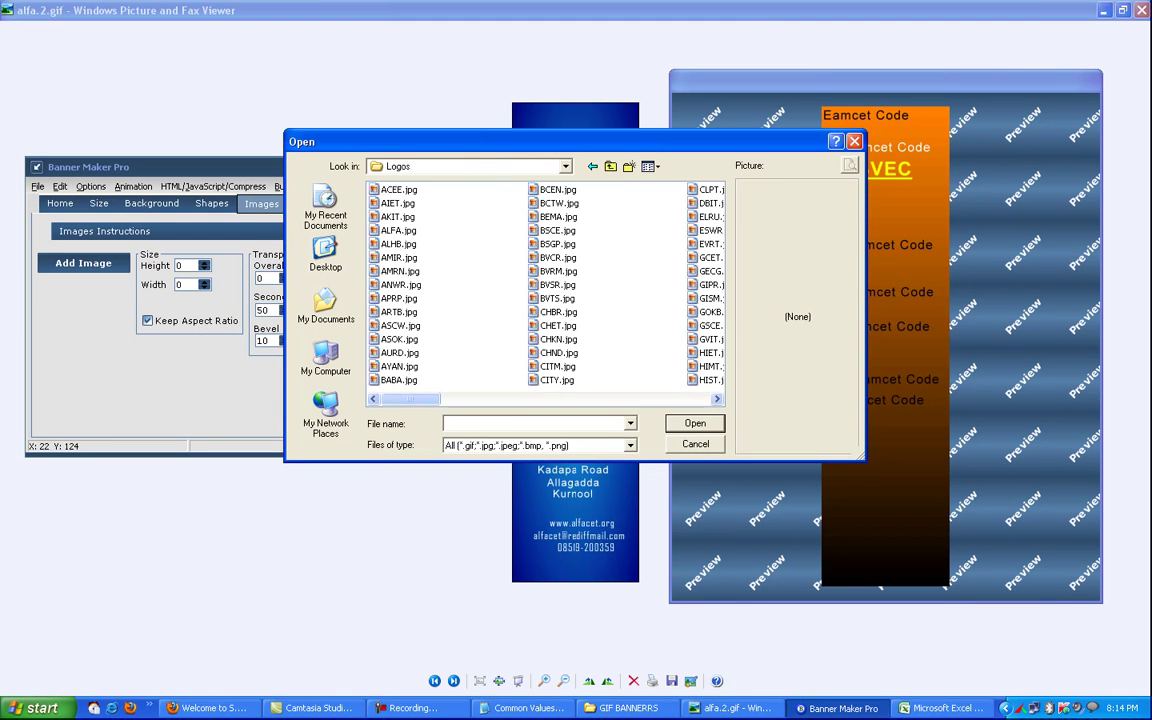
{"action": "left_click", "coordinate": [400, 325]}
{"action": "type", "text": "sv"}
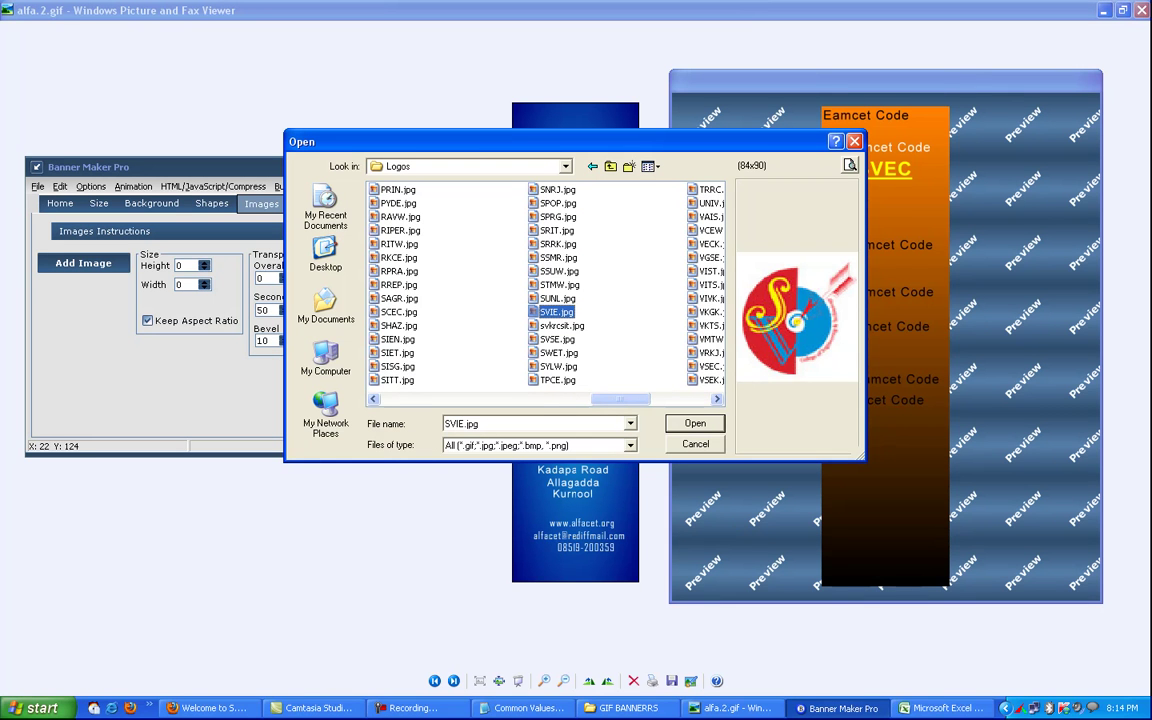
Step: Switch to the Excel college list, search it for SVIE and check the full college name in that row
{"action": "left_click", "coordinate": [943, 708]}
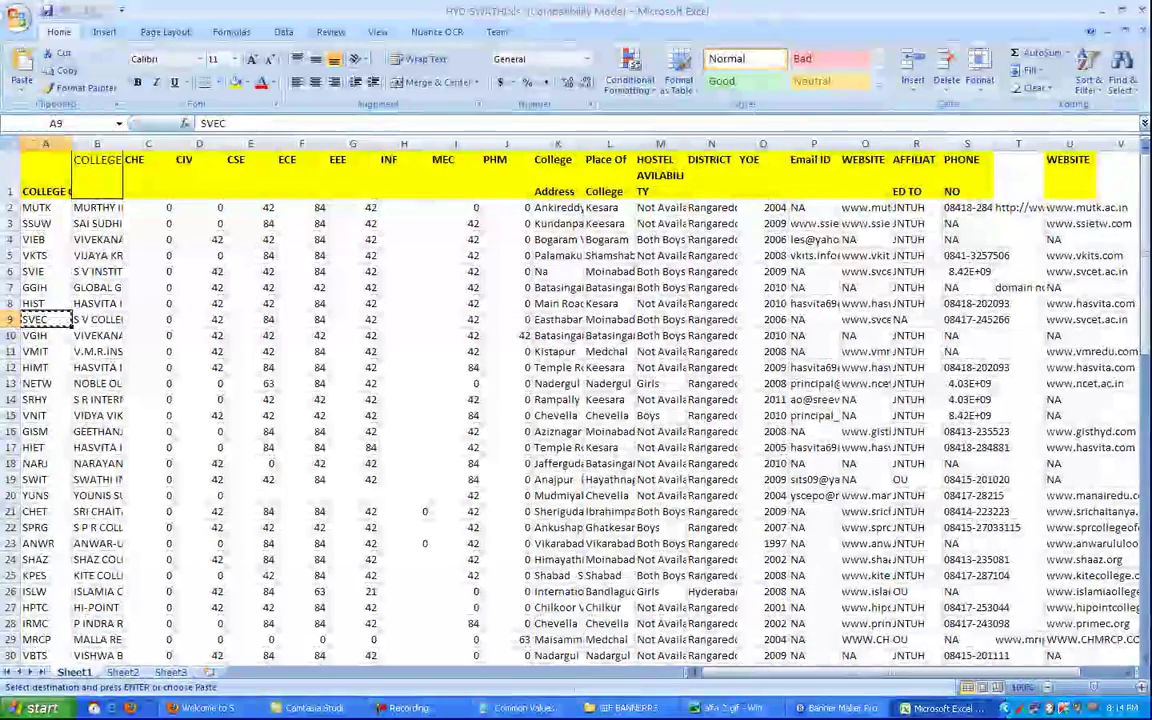
{"action": "key", "text": "ctrl+f"}
{"action": "type", "text": "SVEC"}
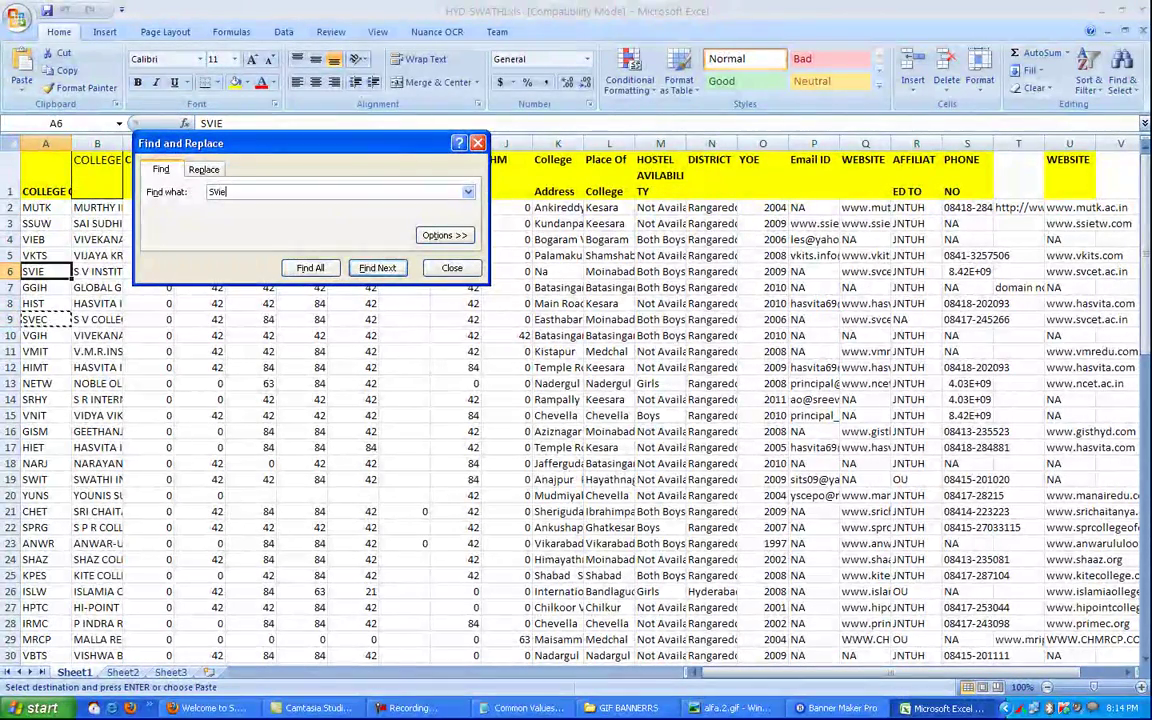
{"action": "key", "text": "Return"}
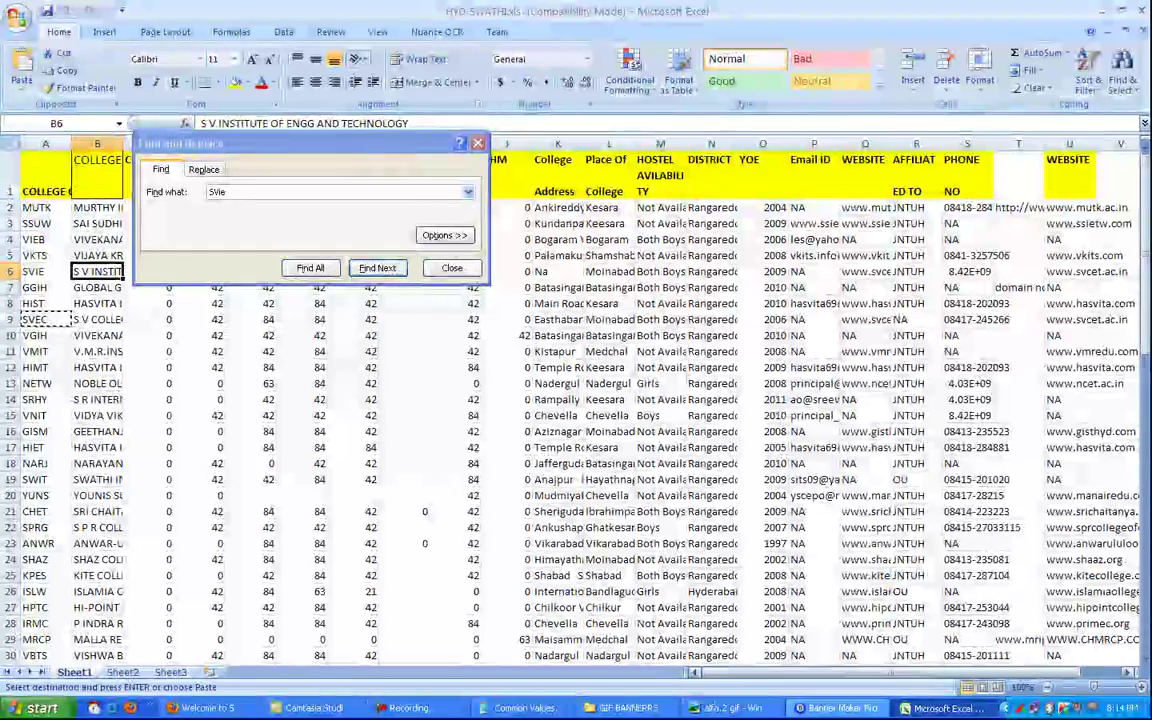
Step: Return to Banner Maker Pro, insert the SVIE.jpg logo and place it centred below the SVEC text
{"action": "left_click", "coordinate": [838, 708]}
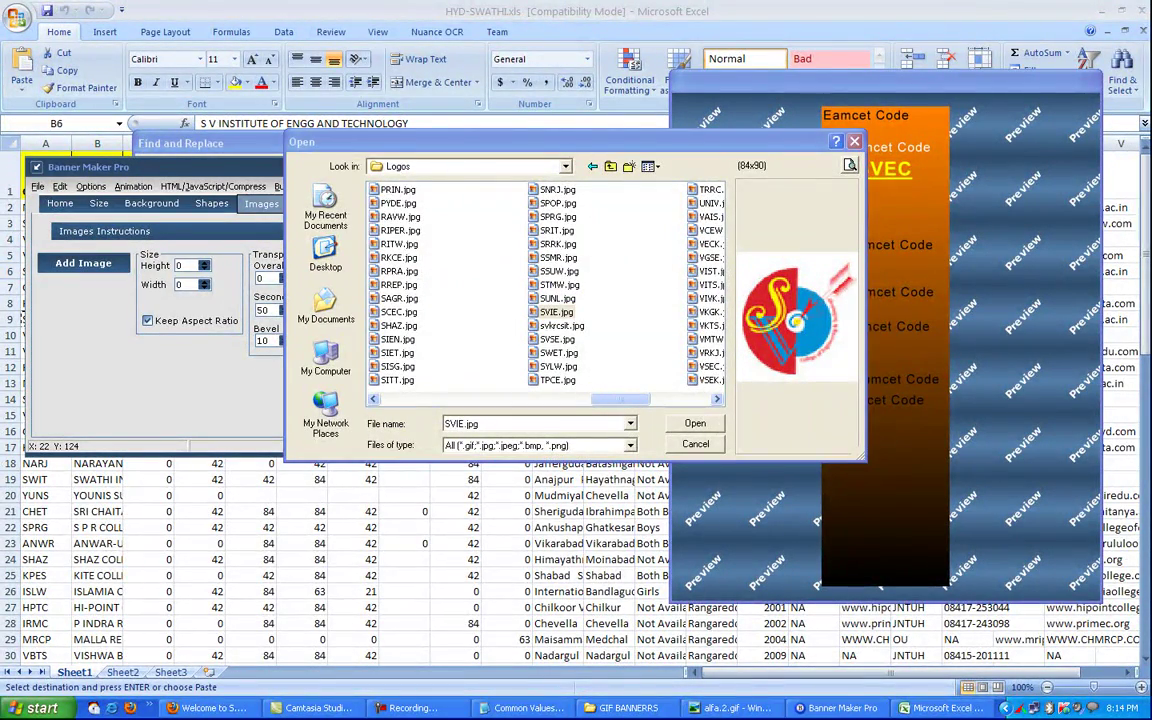
{"action": "key", "text": "Return"}
{"action": "left_click_drag", "start_coordinate": [865, 161], "coordinate": [893, 217]}
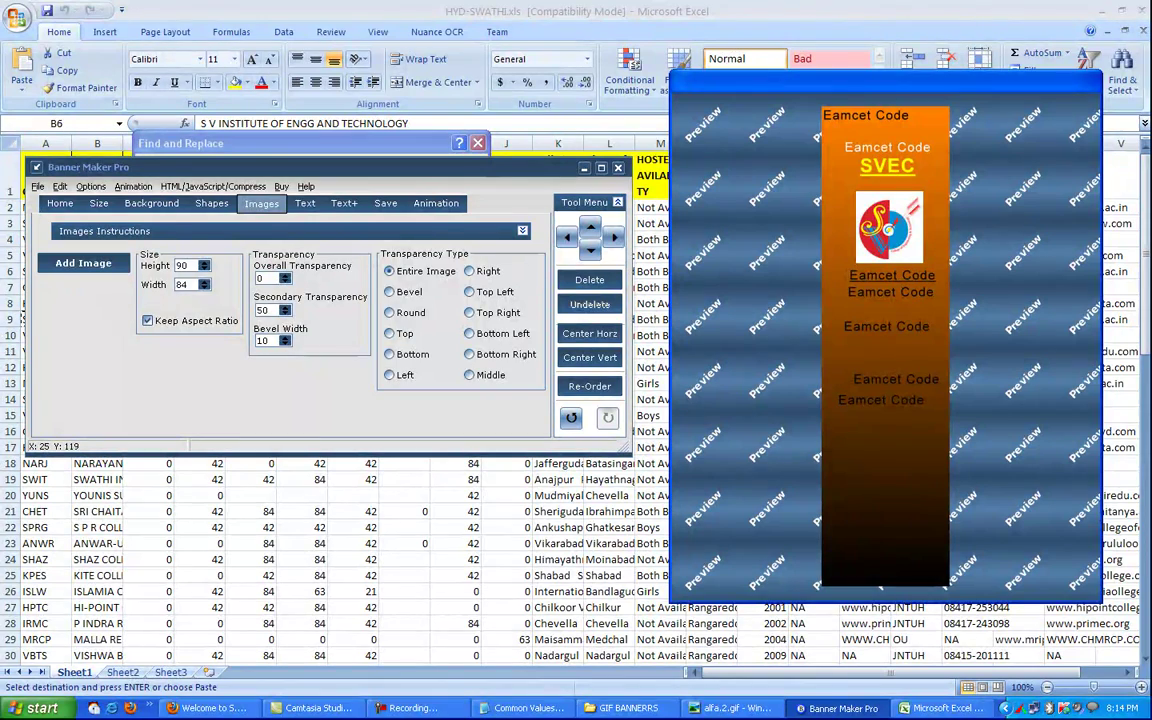
Step: Change the yellow SVEC text above the logo to SVIE
{"action": "left_click", "coordinate": [305, 203]}
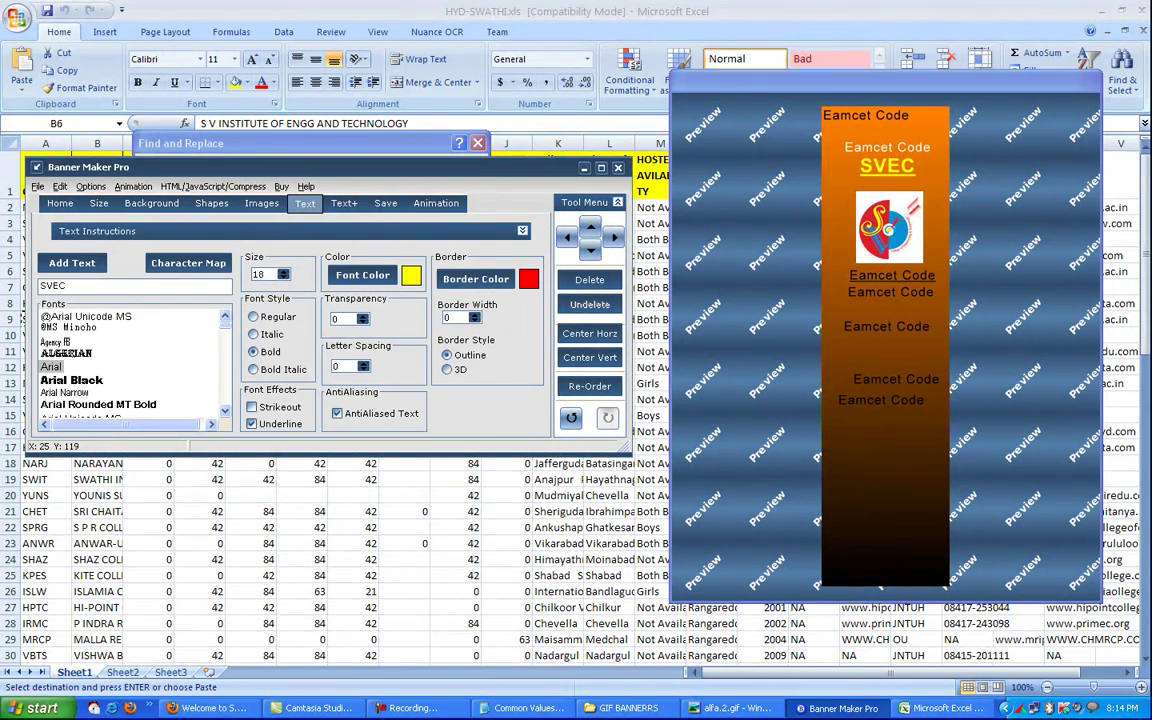
{"action": "key", "text": "BackSpace"}
{"action": "key", "text": "BackSpace"}
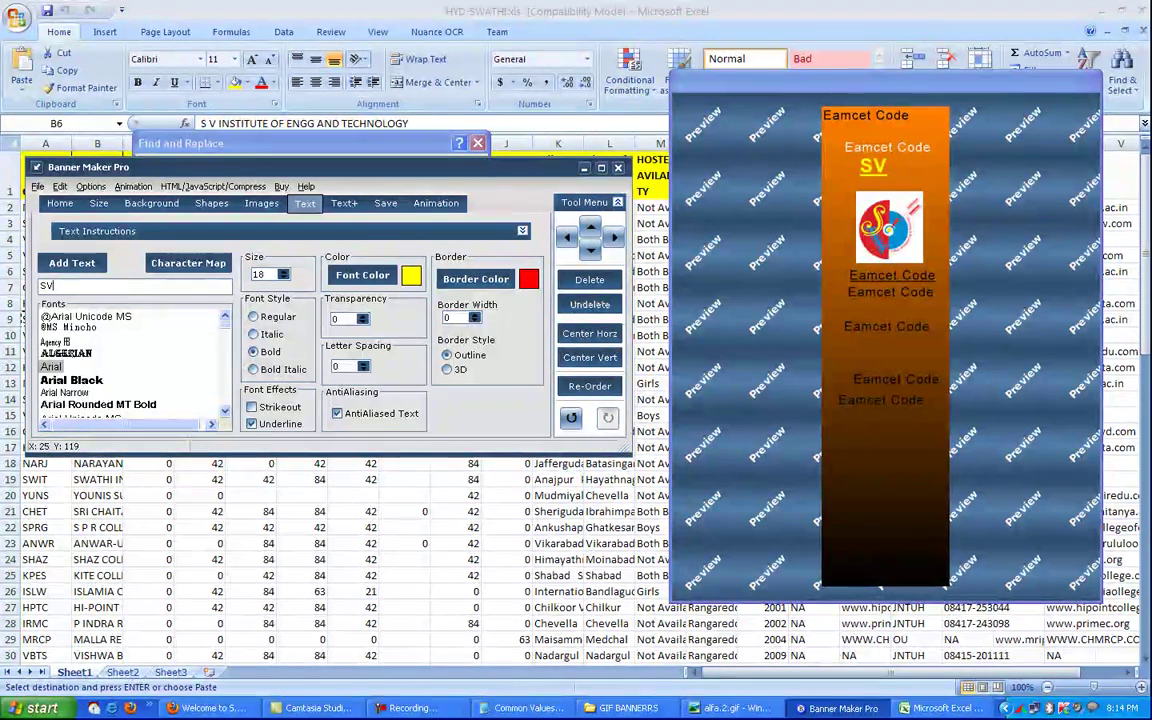
{"action": "type", "text": "IE"}
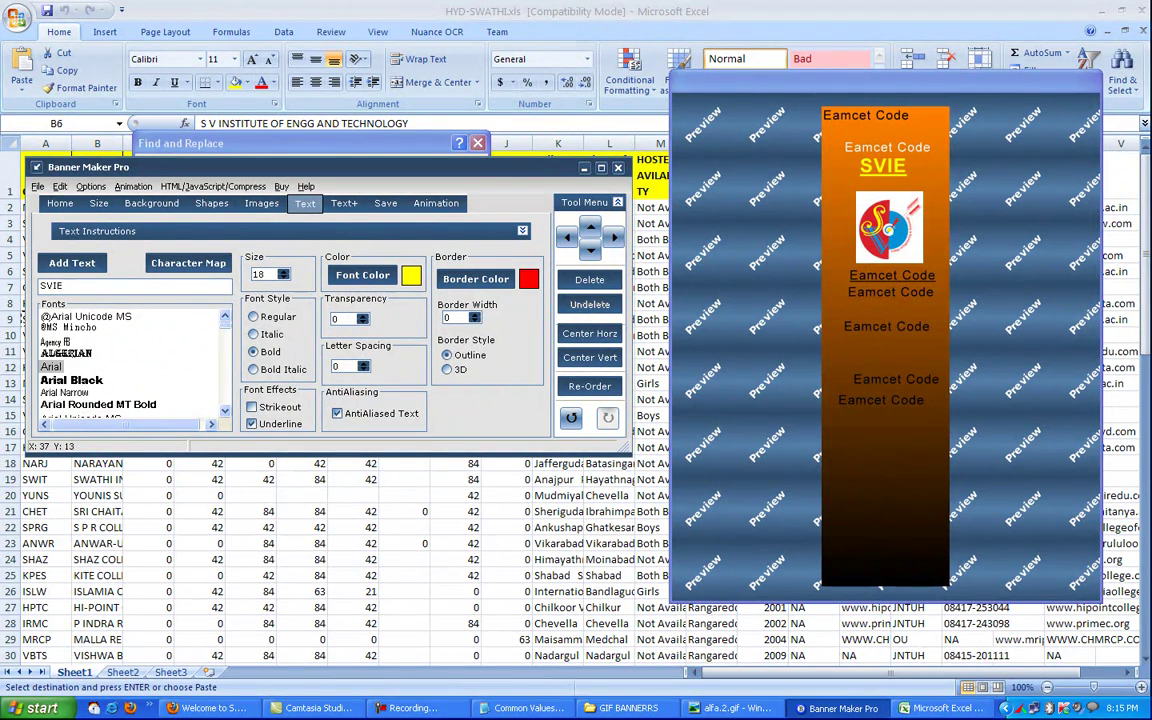
Step: Look up the branch abbreviations in Common Values.txt and the CIV value in the SVEC row of the Excel college list
{"action": "left_click_drag", "start_coordinate": [890, 276], "coordinate": [893, 273]}
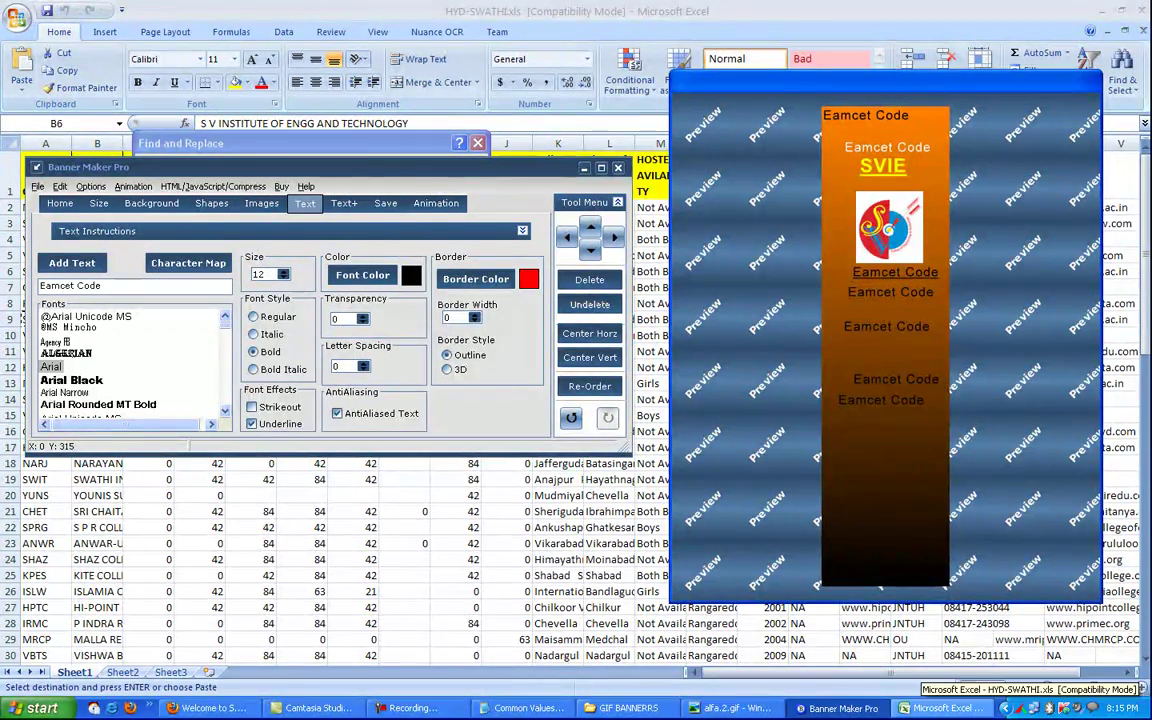
{"action": "left_click", "coordinate": [525, 708]}
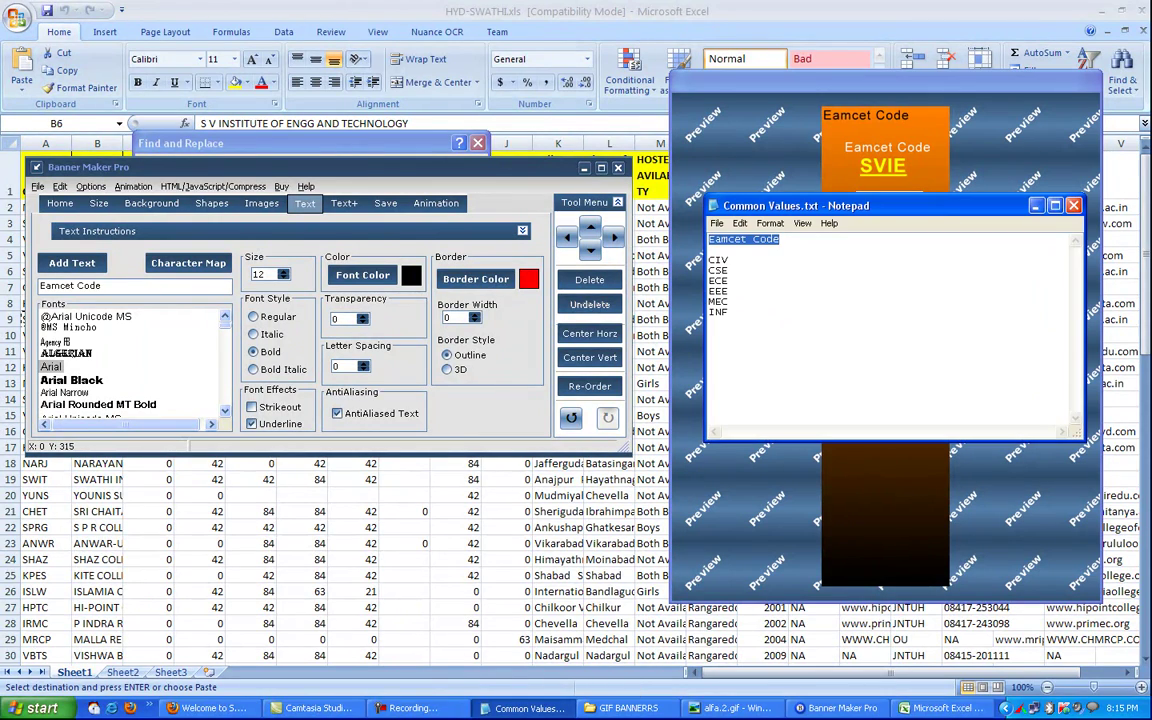
{"action": "left_click", "coordinate": [585, 168]}
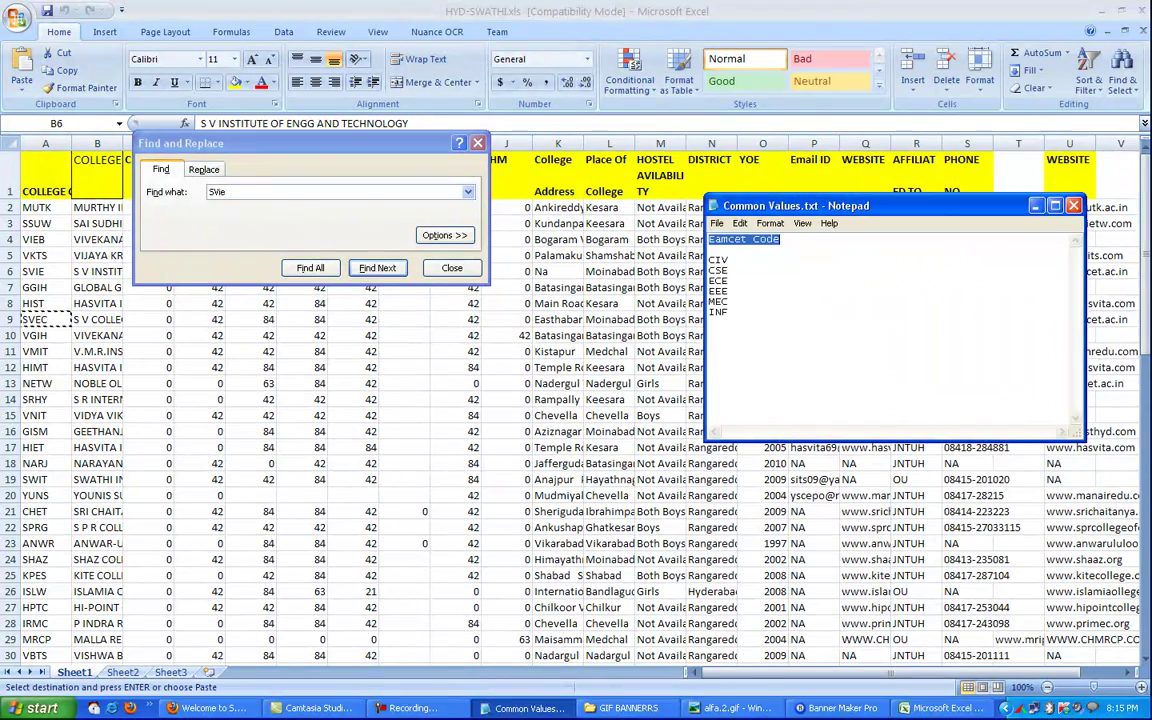
{"action": "left_click", "coordinate": [199, 319]}
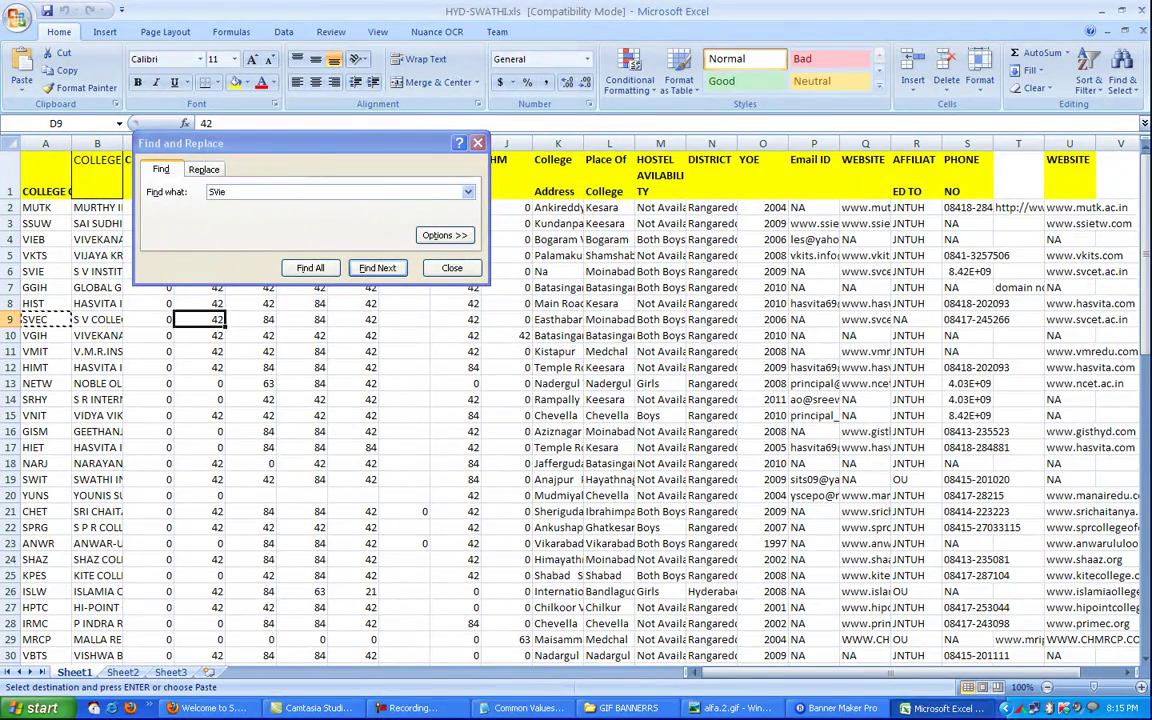
{"action": "left_click_drag", "start_coordinate": [250, 143], "coordinate": [253, 398]}
{"action": "left_click", "coordinate": [840, 708]}
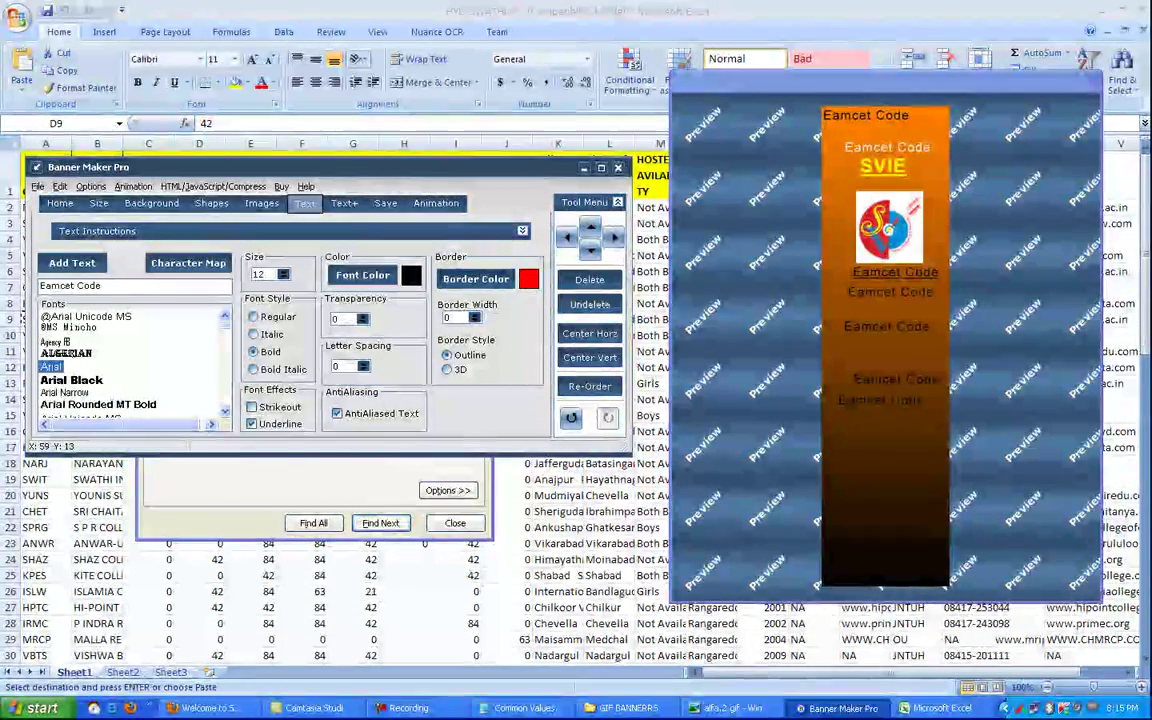
Step: Delete the underlined "Eamcet Code" line just below the logo and move the next one up into its place without underline
{"action": "left_click_drag", "start_coordinate": [892, 275], "coordinate": [896, 272]}
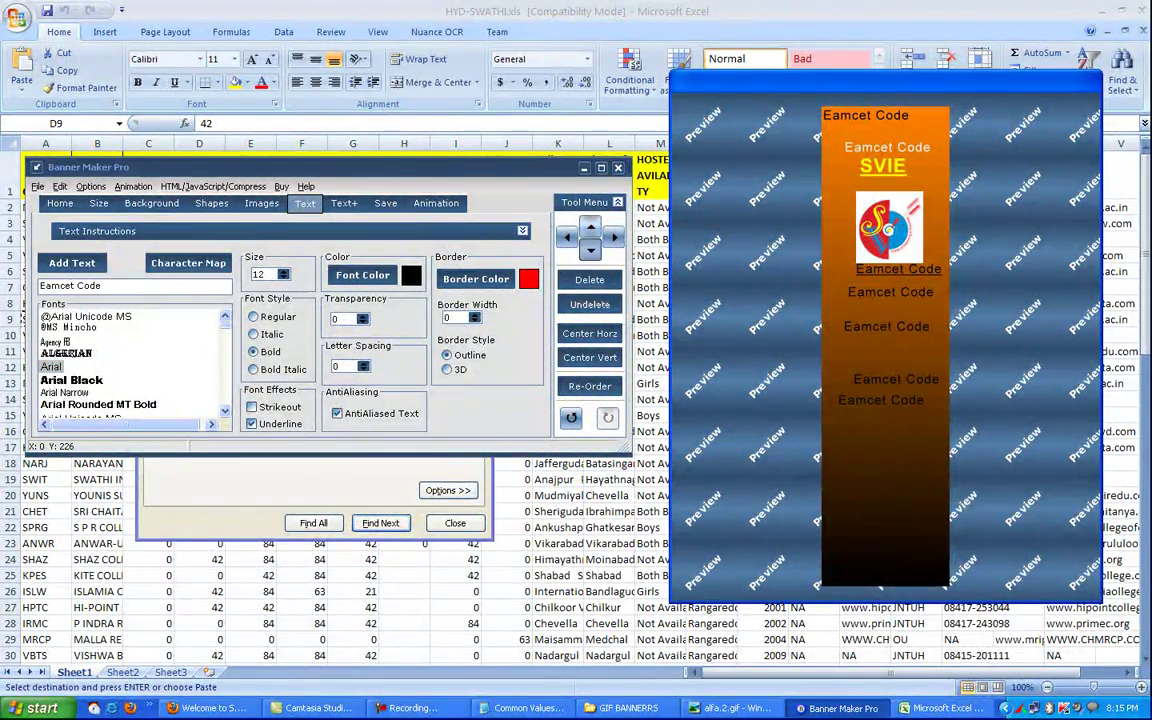
{"action": "left_click", "coordinate": [589, 279]}
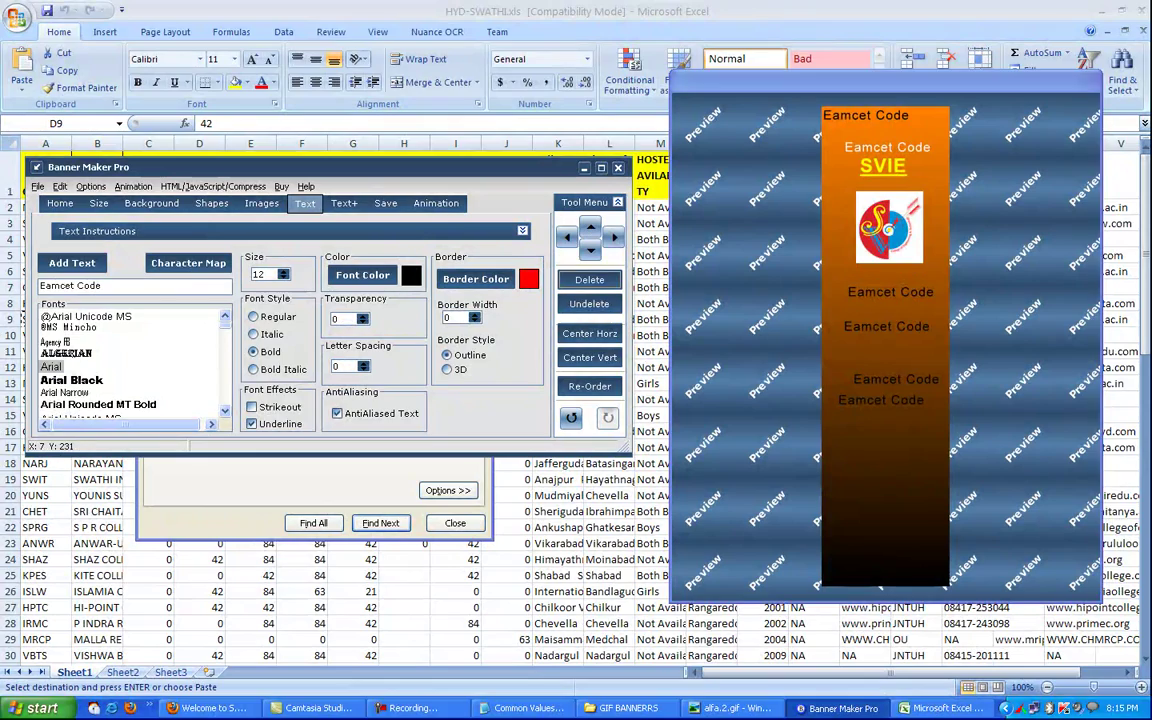
{"action": "left_click_drag", "start_coordinate": [893, 293], "coordinate": [896, 281]}
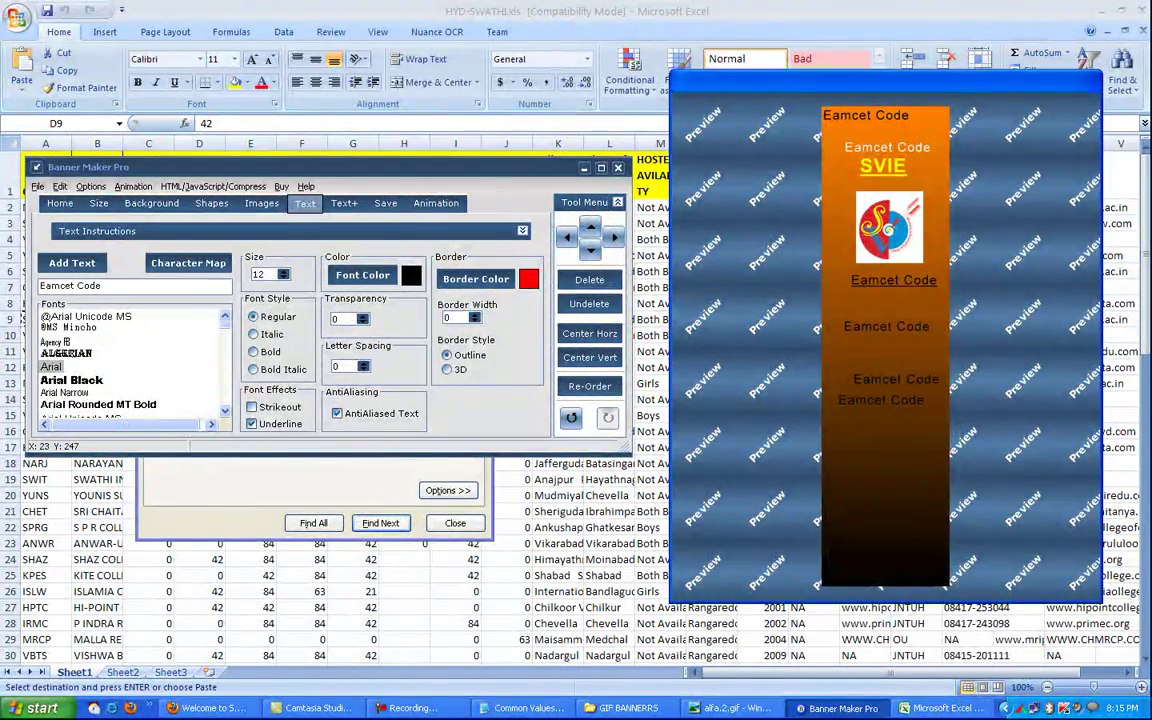
{"action": "left_click", "coordinate": [252, 423]}
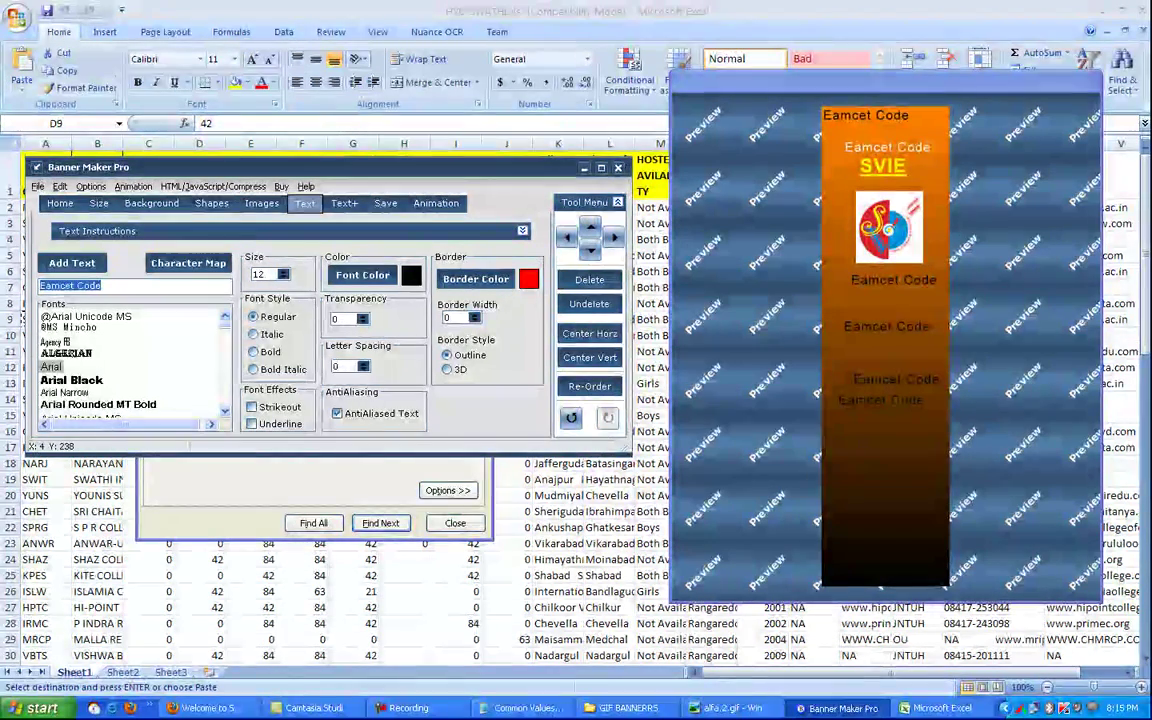
Step: Replace the "Eamcet Code" text directly below the logo with "CIV 42"
{"action": "right_click", "coordinate": [89, 286]}
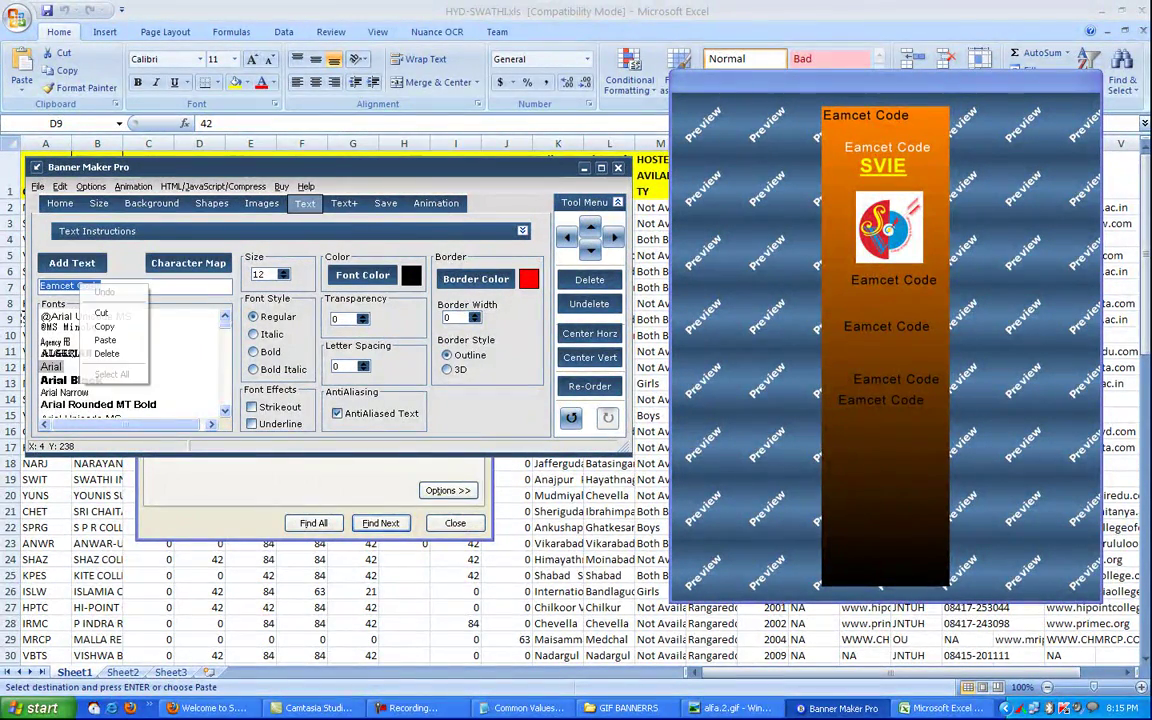
{"action": "left_click", "coordinate": [105, 340]}
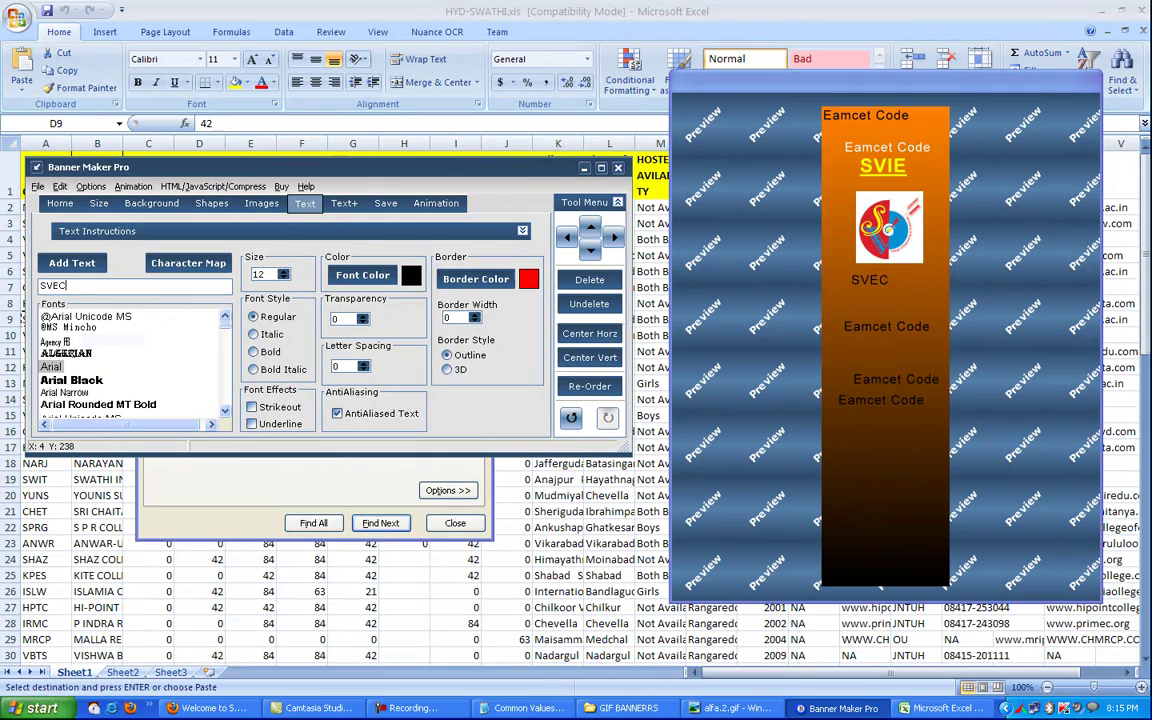
{"action": "key", "text": "BackSpace"}
{"action": "key", "text": "BackSpace"}
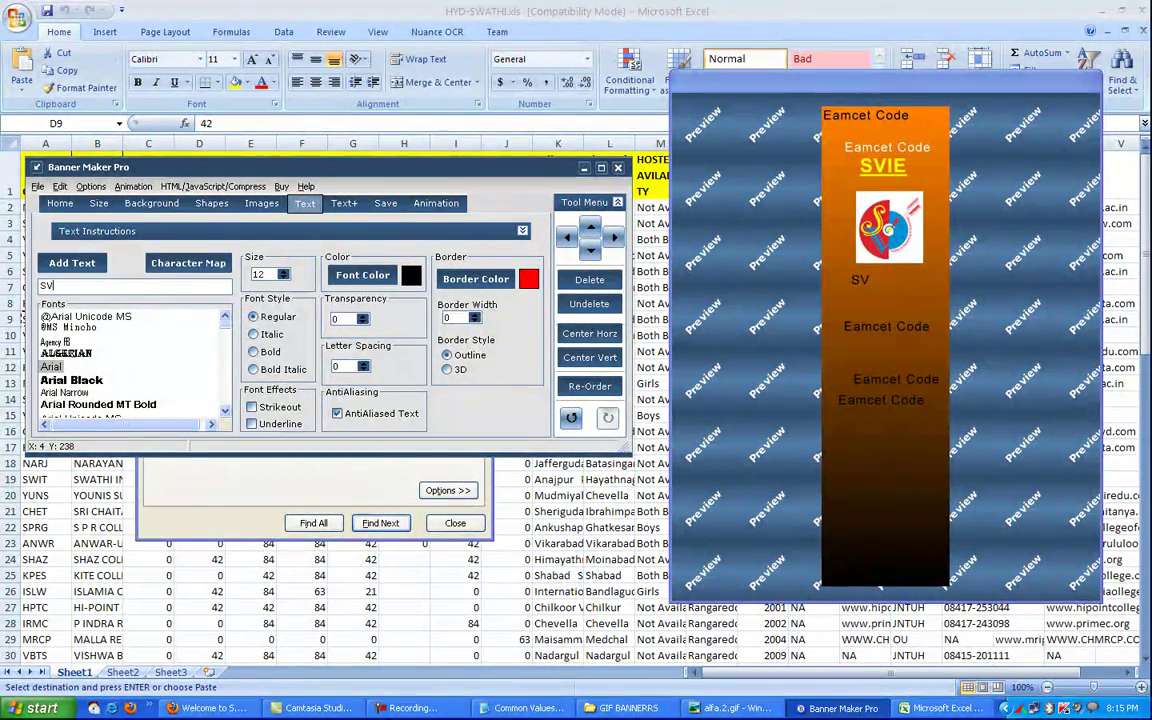
{"action": "type", "text": "CI"}
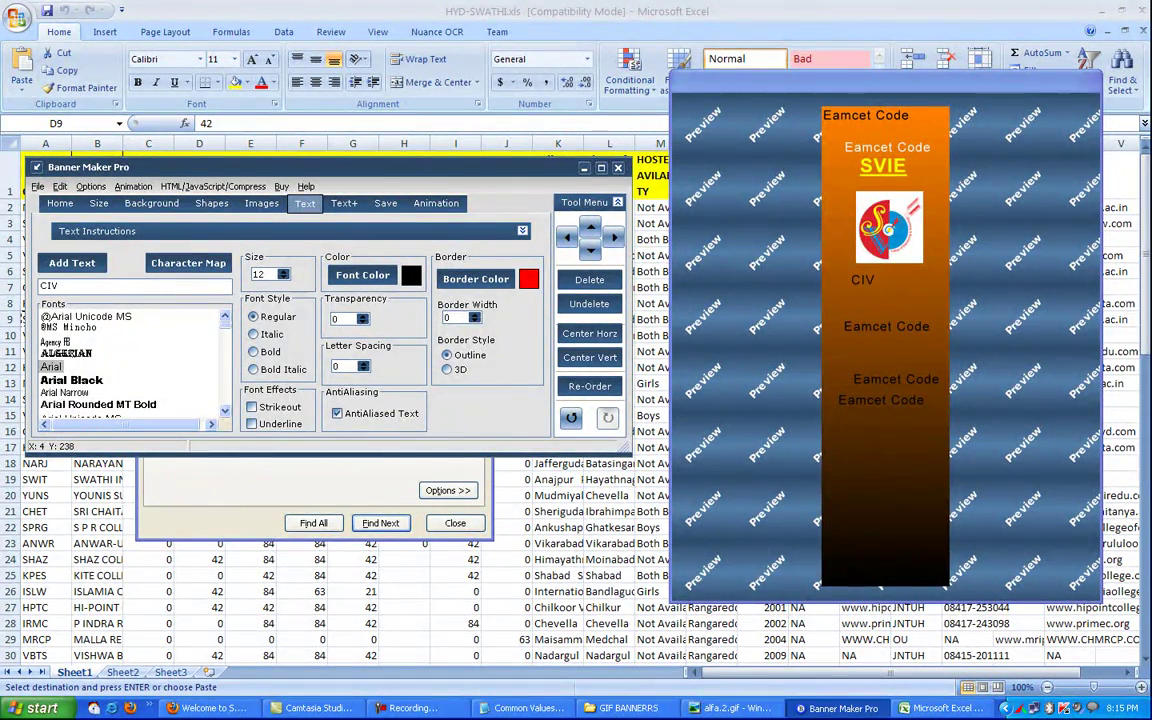
{"action": "type", "text": "V 42"}
Step: Delete the "Eamcet Code" text in the banner's top corner and add new "CIV 42" text copies there
{"action": "left_click_drag", "start_coordinate": [855, 119], "coordinate": [858, 116]}
{"action": "left_click", "coordinate": [589, 279]}
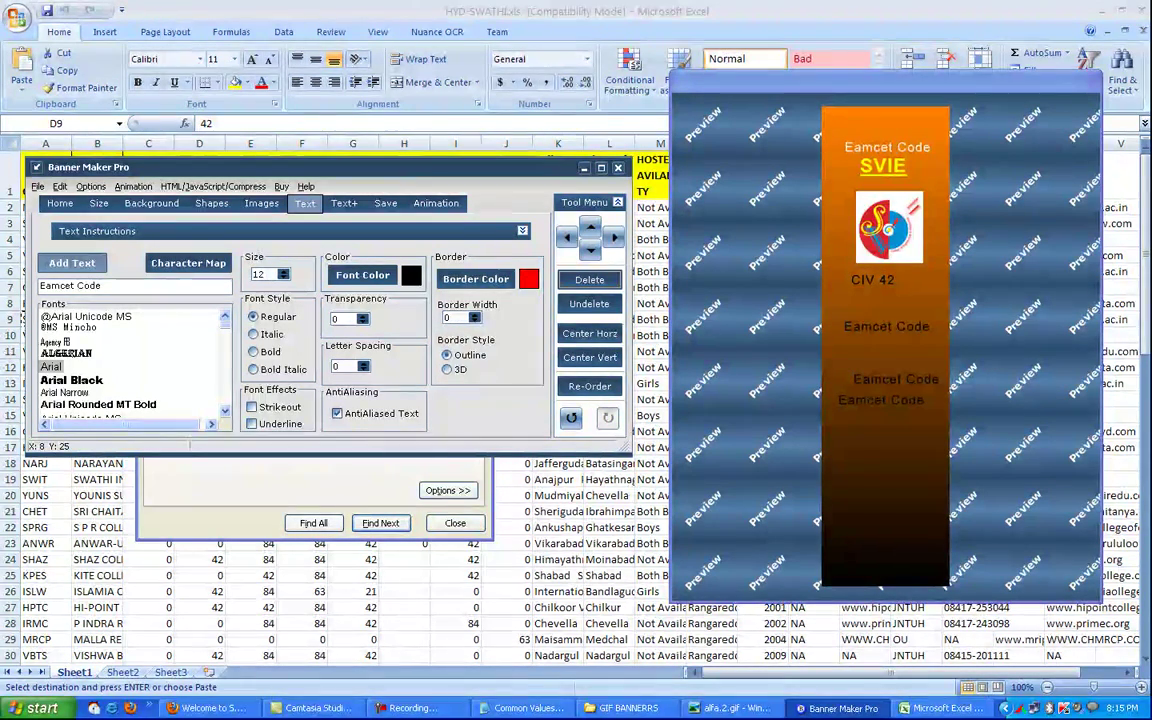
{"action": "left_click", "coordinate": [72, 262]}
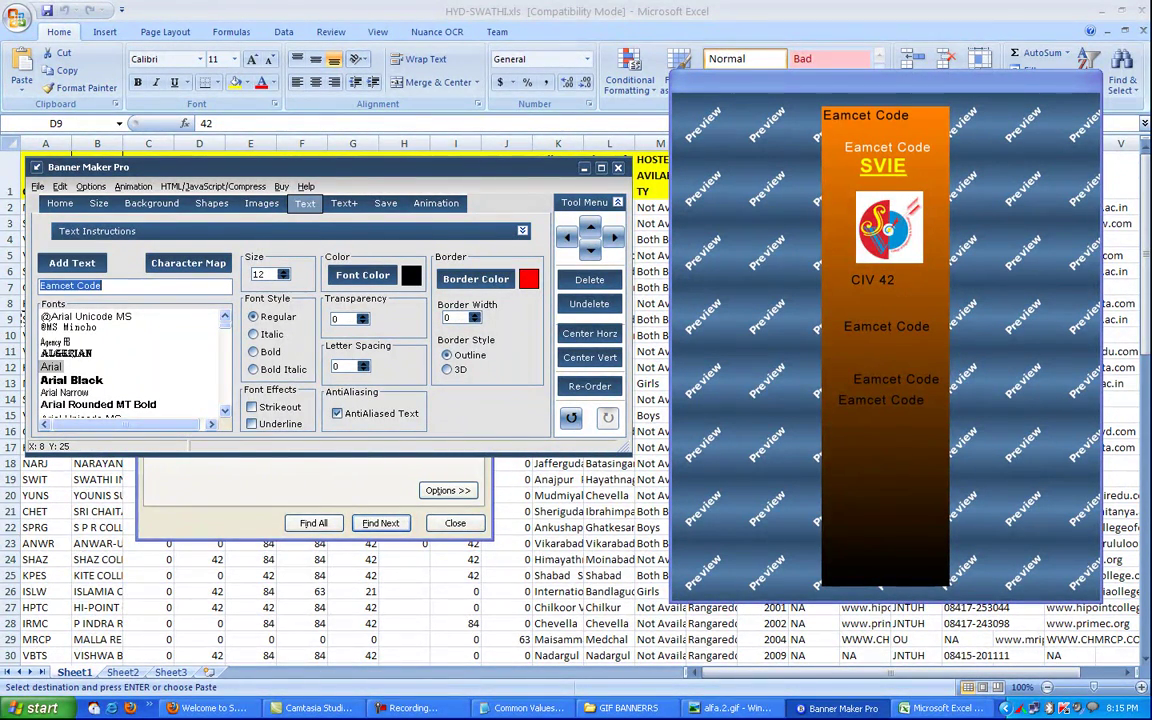
{"action": "type", "text": "CIVE"}
{"action": "key", "text": "BackSpace"}
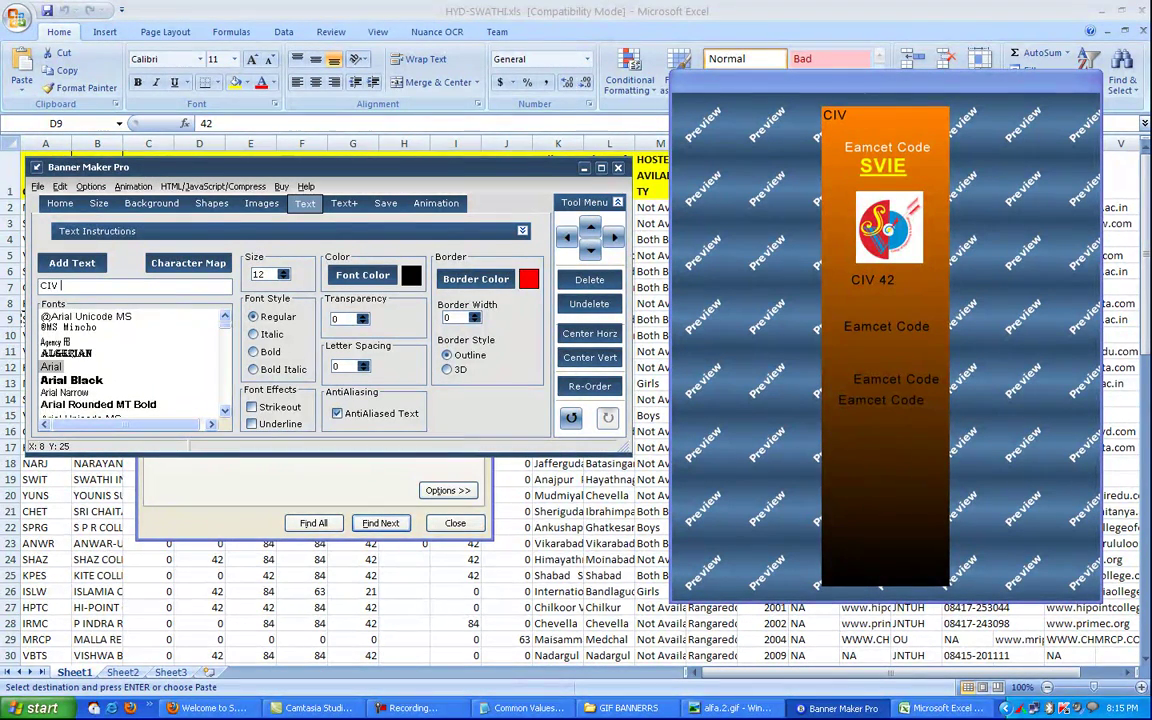
{"action": "left_click", "coordinate": [71, 262]}
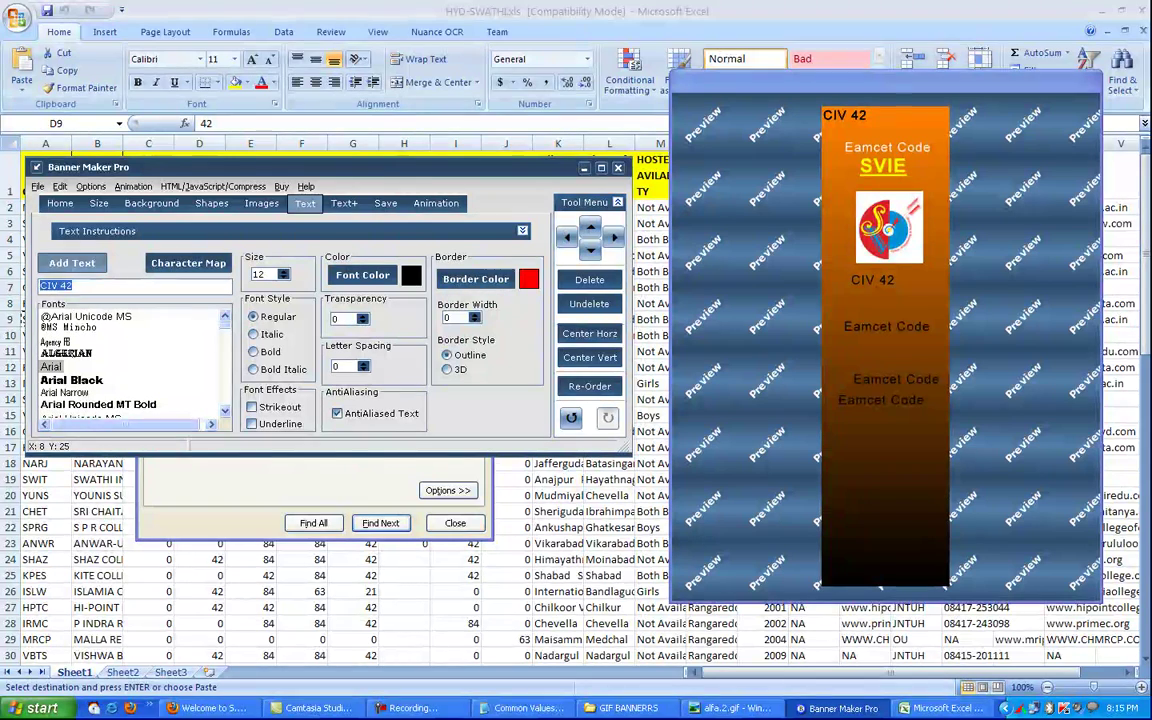
Step: Move the "CIV 42" copies from the banner's top corner into a column below the logo, deleting the "Eamcet Code" line in their way
{"action": "left_click", "coordinate": [854, 113]}
{"action": "left_click_drag", "start_coordinate": [854, 113], "coordinate": [891, 290]}
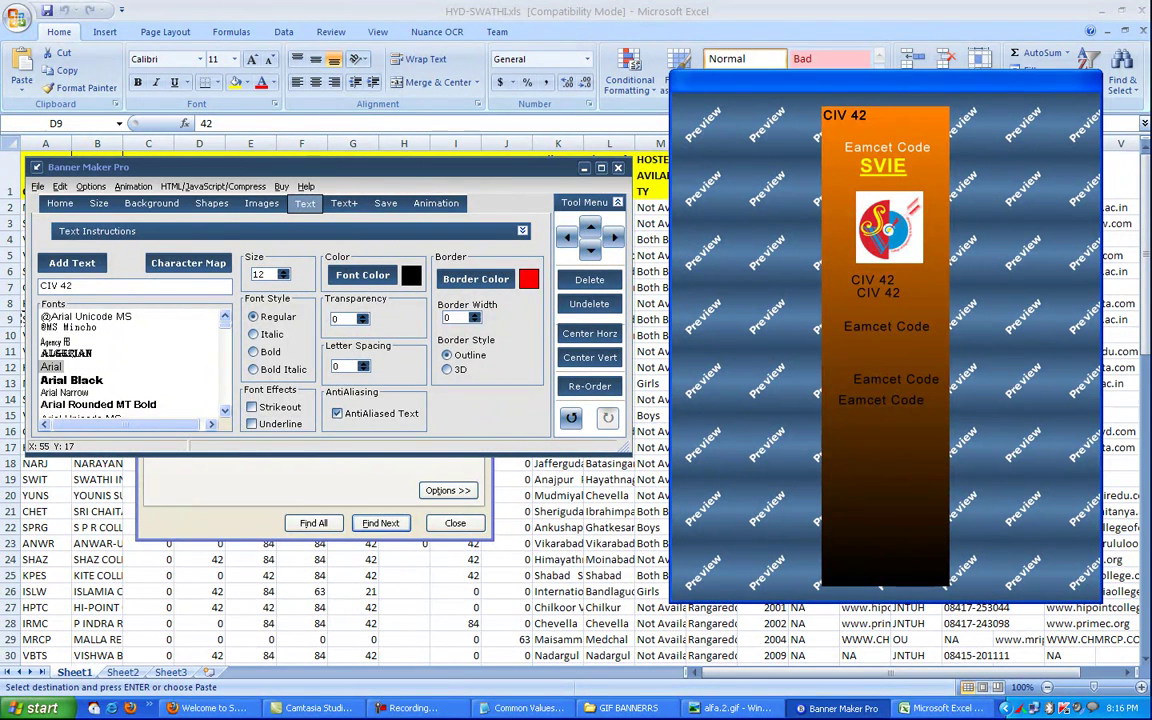
{"action": "left_click", "coordinate": [875, 330]}
{"action": "left_click", "coordinate": [589, 279]}
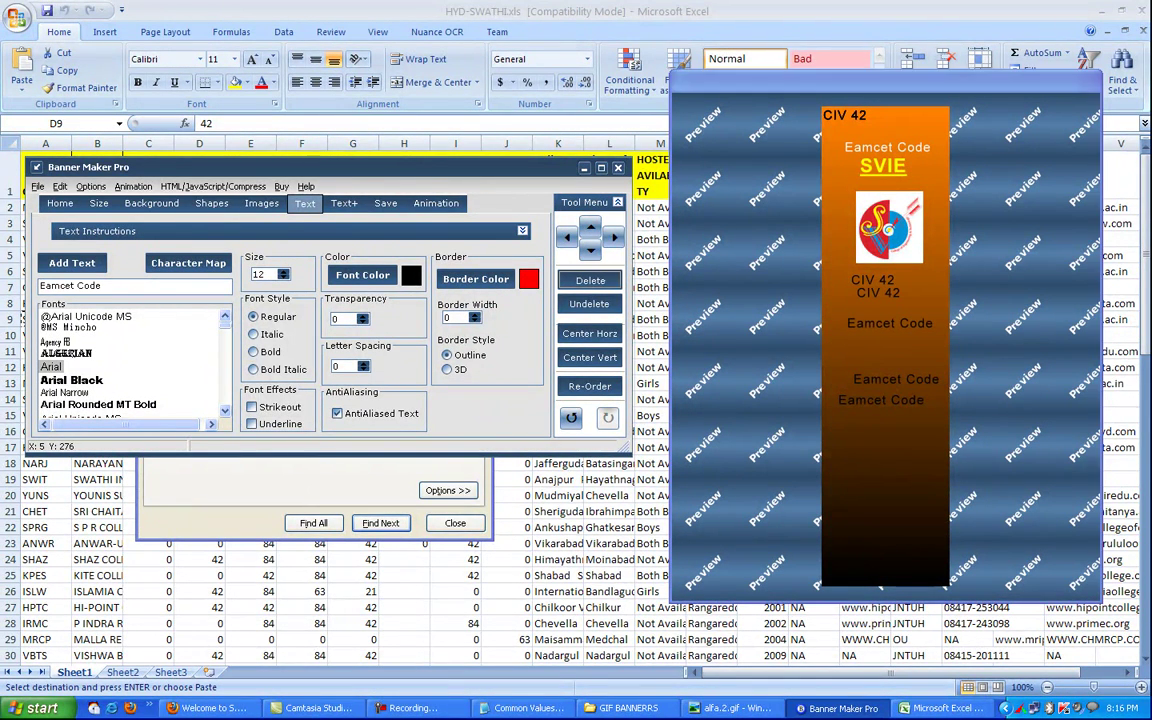
{"action": "left_click_drag", "start_coordinate": [858, 122], "coordinate": [900, 309]}
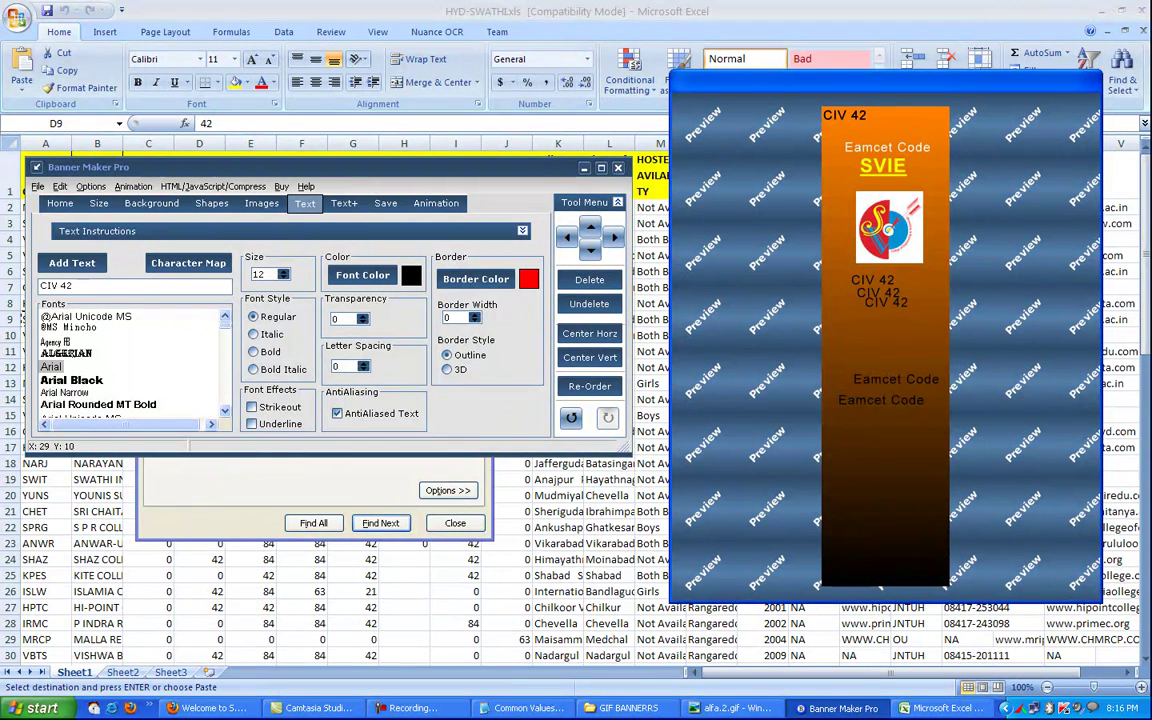
{"action": "left_click_drag", "start_coordinate": [850, 114], "coordinate": [896, 322]}
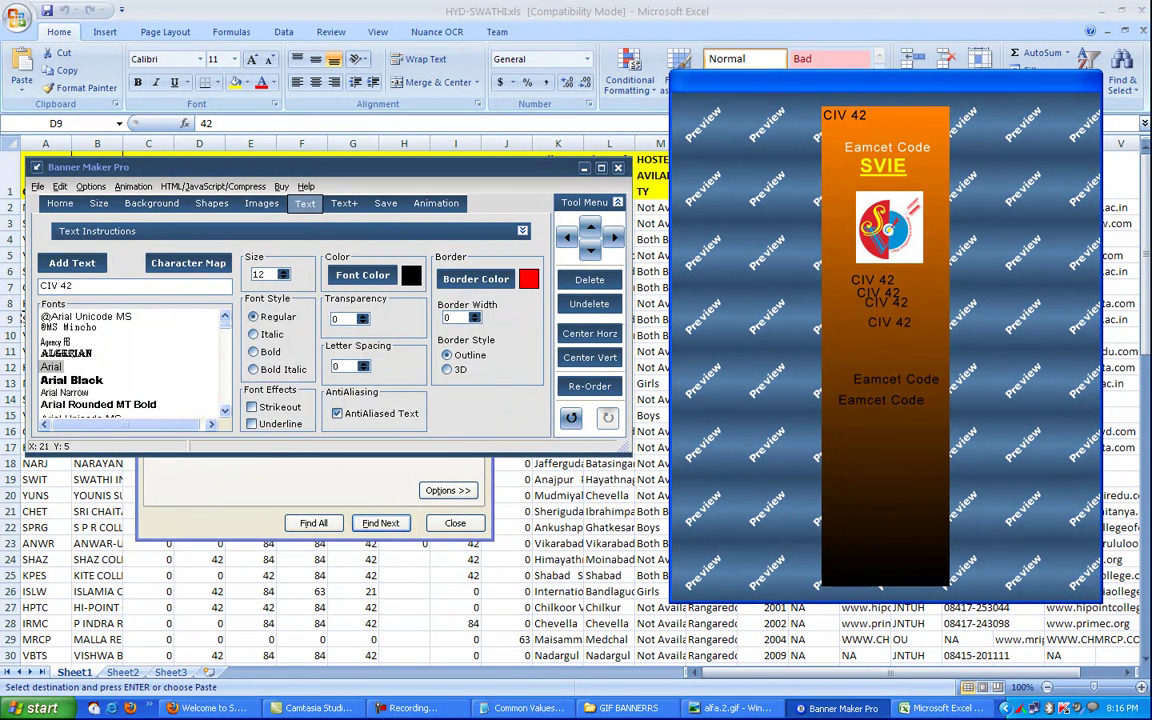
{"action": "left_click_drag", "start_coordinate": [843, 114], "coordinate": [900, 345]}
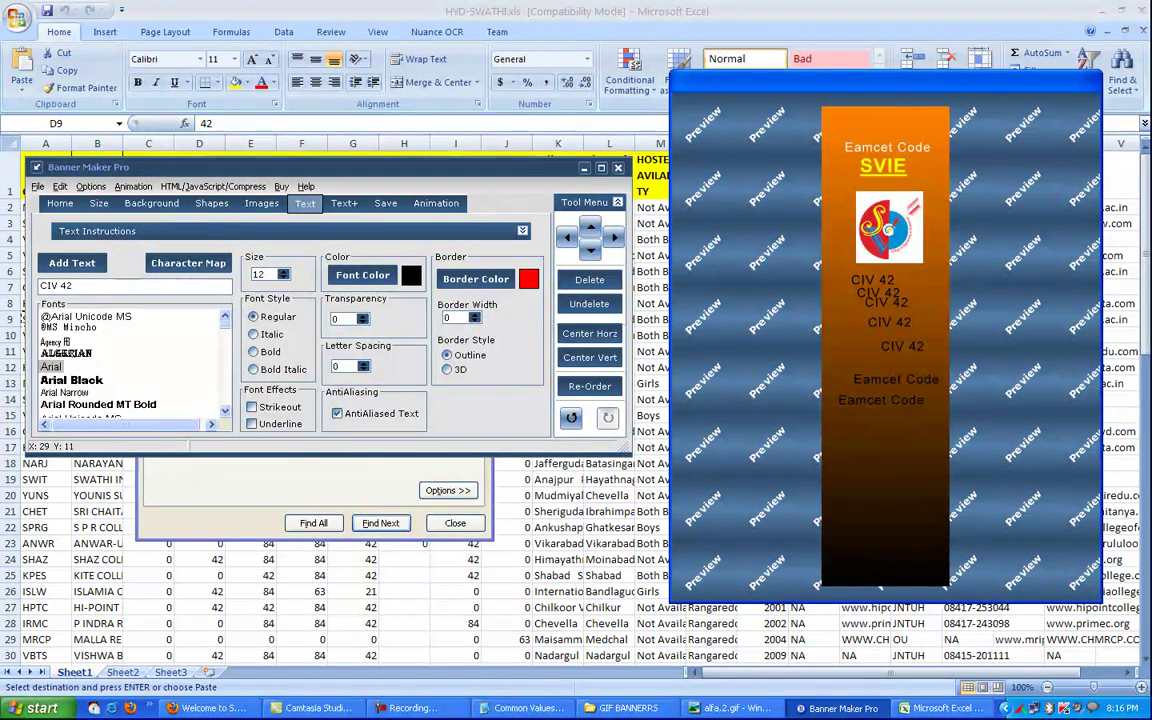
{"action": "left_click_drag", "start_coordinate": [865, 283], "coordinate": [868, 279]}
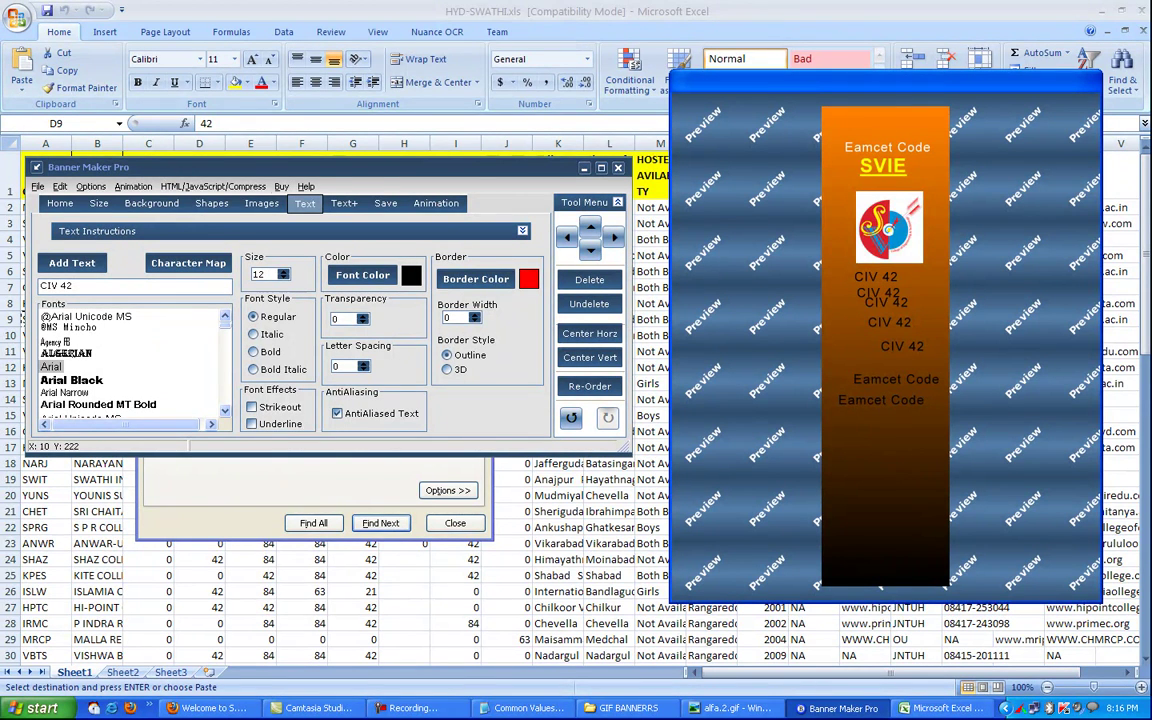
Step: Check the CSE seats in the SVEC row of the Excel list and replace the second "CIV 42" line with "CSE 84"
{"action": "left_click_drag", "start_coordinate": [254, 167], "coordinate": [251, 391]}
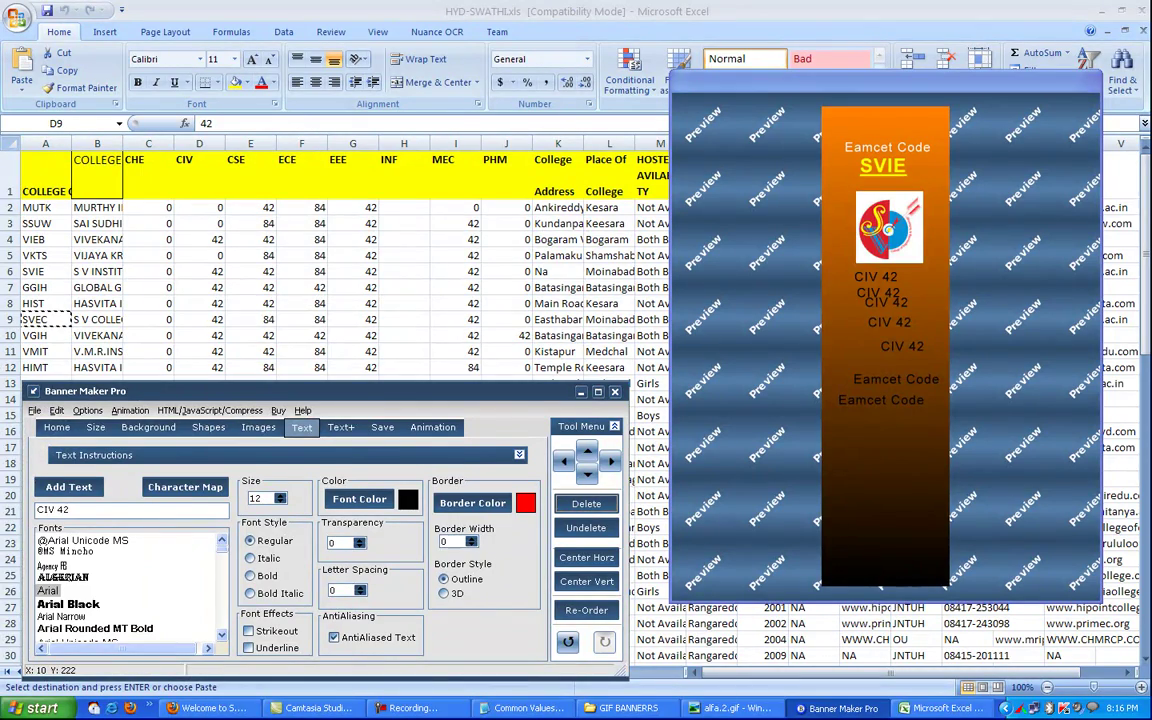
{"action": "left_click", "coordinate": [250, 319]}
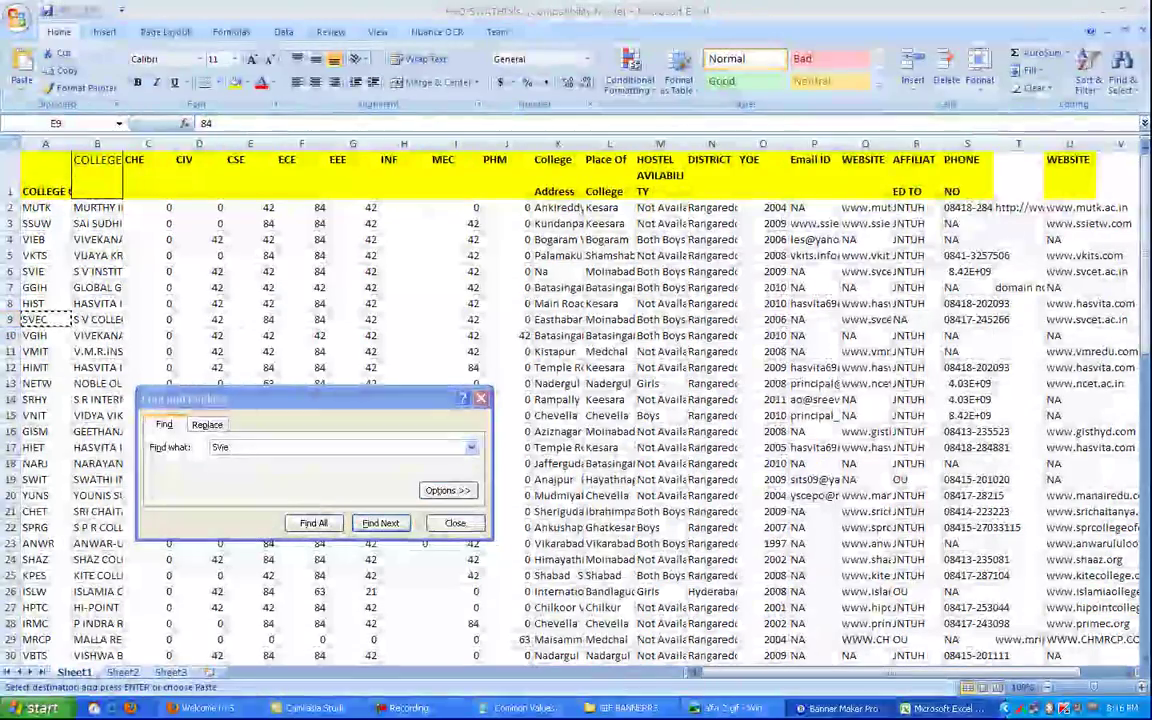
{"action": "left_click", "coordinate": [838, 708]}
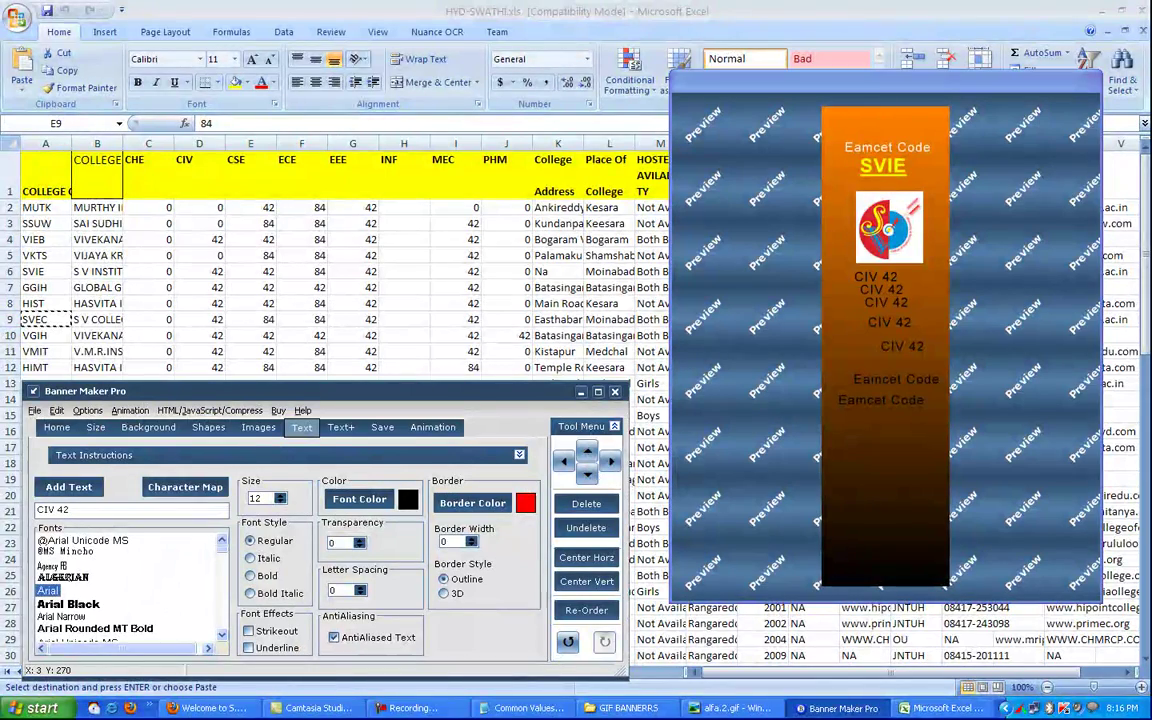
{"action": "left_click_drag", "start_coordinate": [70, 509], "coordinate": [36, 509]}
{"action": "type", "text": "CSE"}
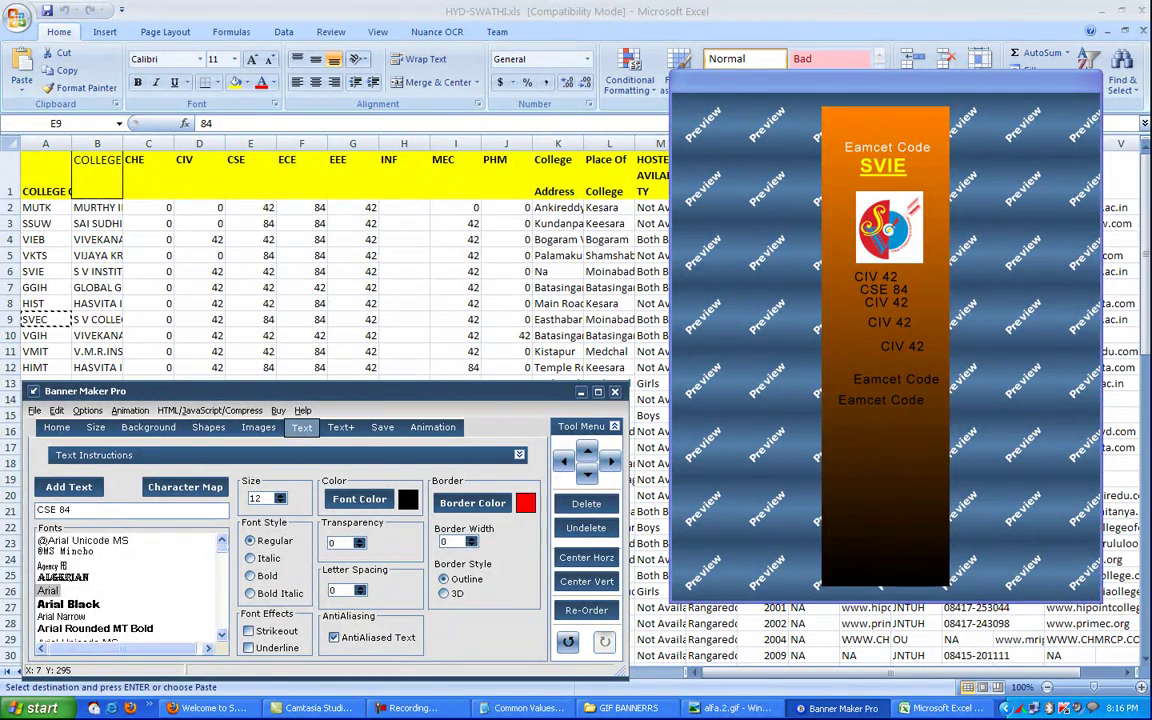
Step: Check the SVEC row in Excel again and replace the third "CIV 42" line in the banner with "ECE 84"
{"action": "left_click", "coordinate": [11, 319]}
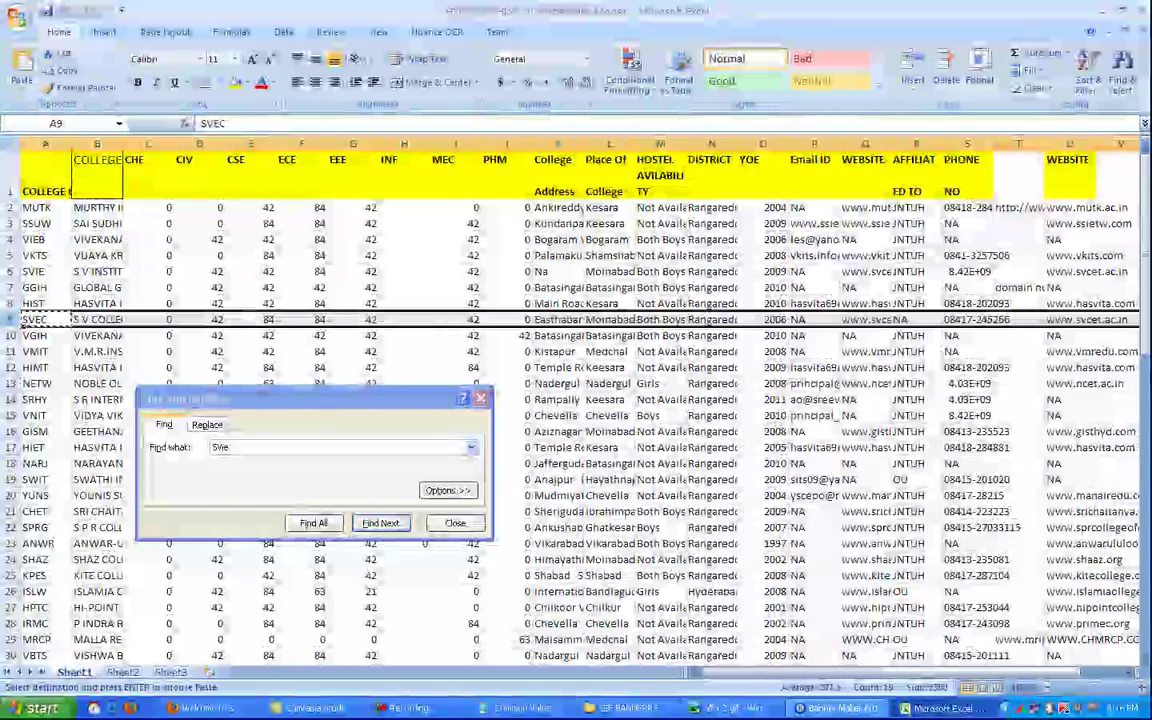
{"action": "key", "text": "alt+Tab"}
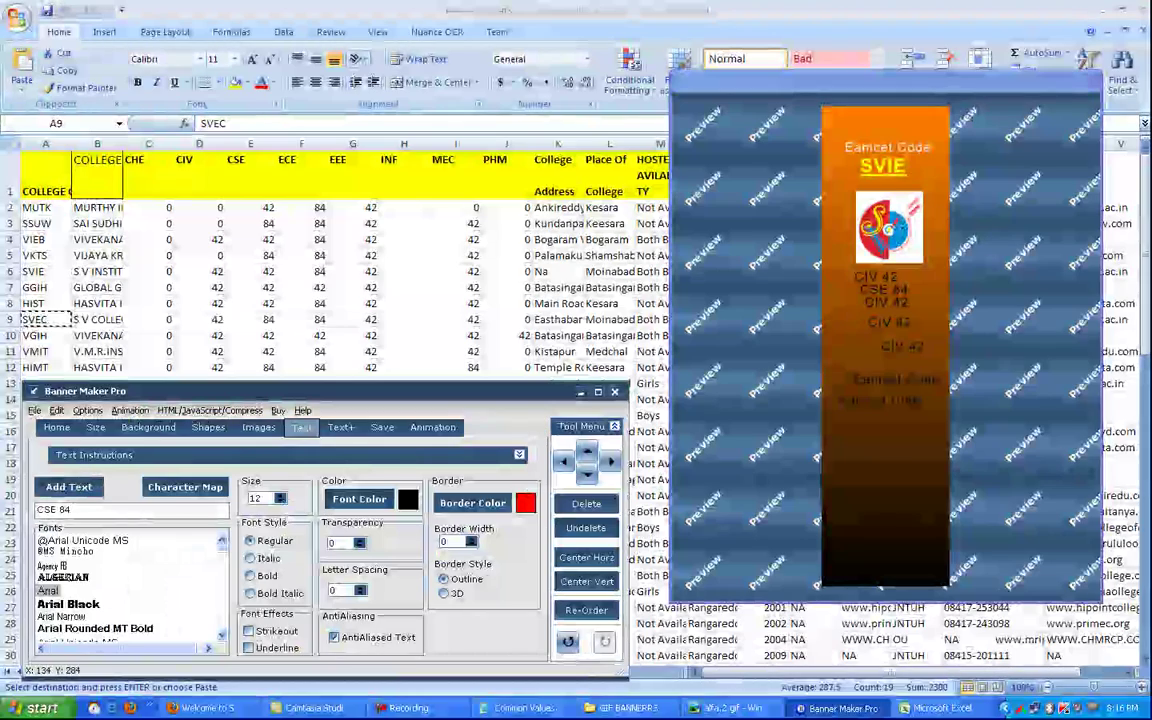
{"action": "left_click_drag", "start_coordinate": [886, 302], "coordinate": [889, 299]}
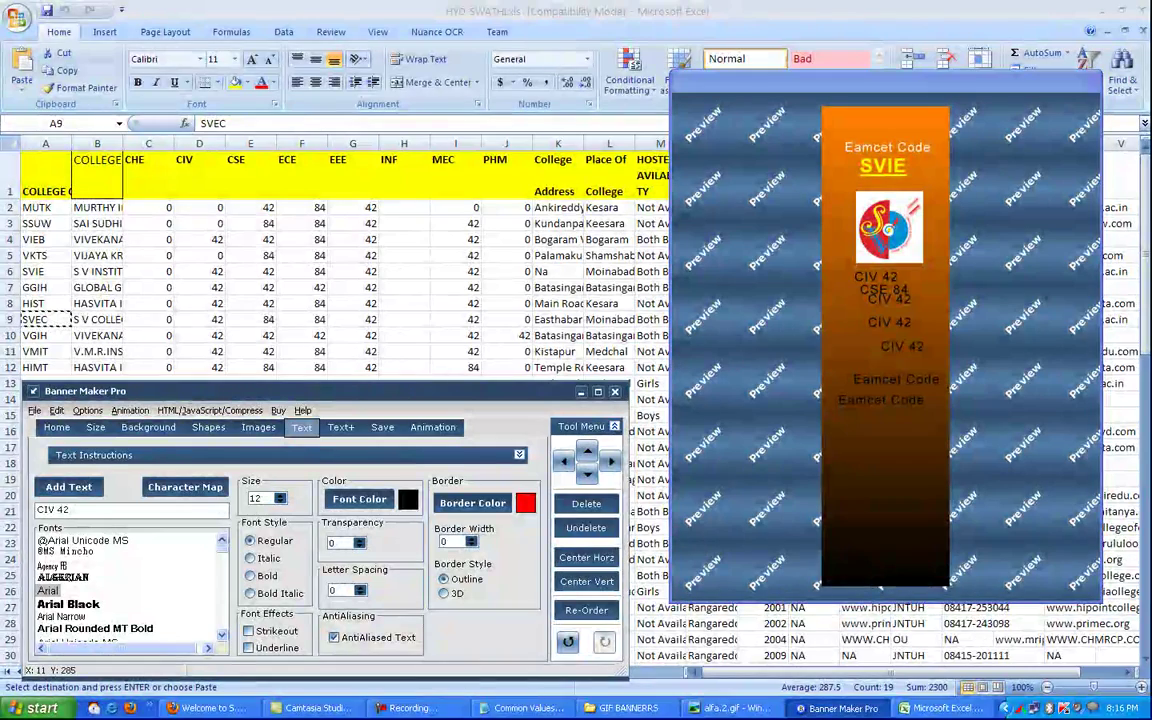
{"action": "left_click", "coordinate": [53, 509]}
{"action": "type", "text": "ECE 8"}
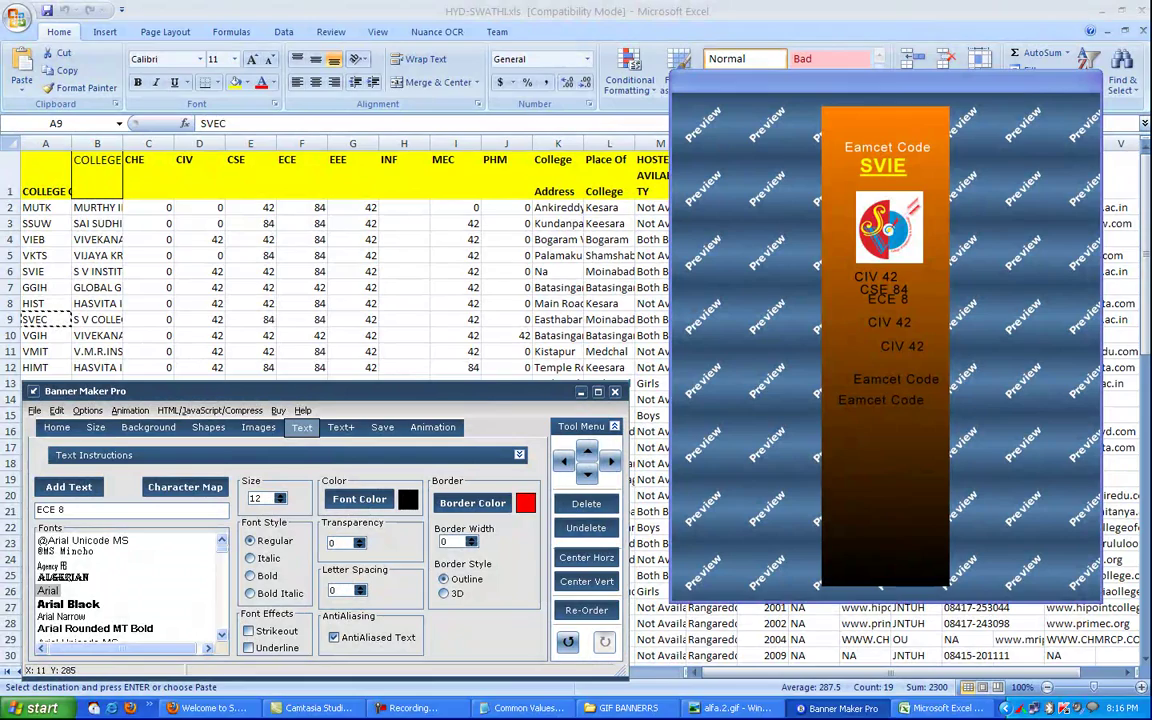
{"action": "type", "text": "4"}
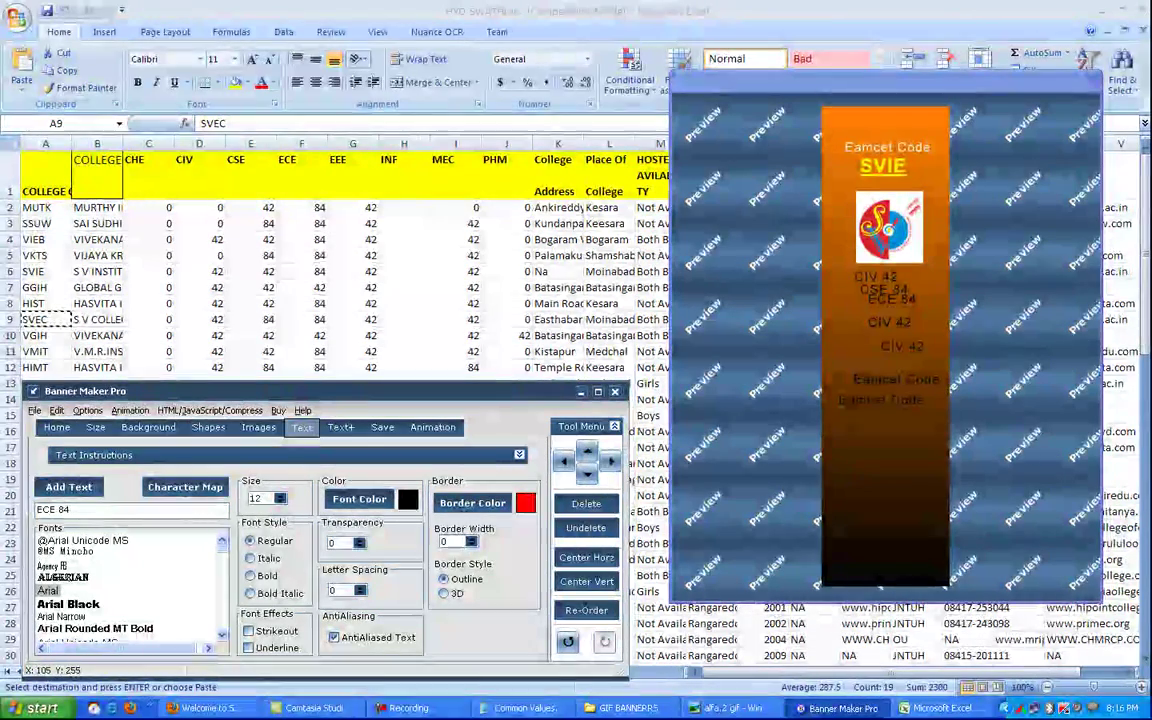
Step: Replace the fourth "CIV 42" line, directly below "ECE 84", with "EEE 84"
{"action": "left_click_drag", "start_coordinate": [889, 322], "coordinate": [892, 319]}
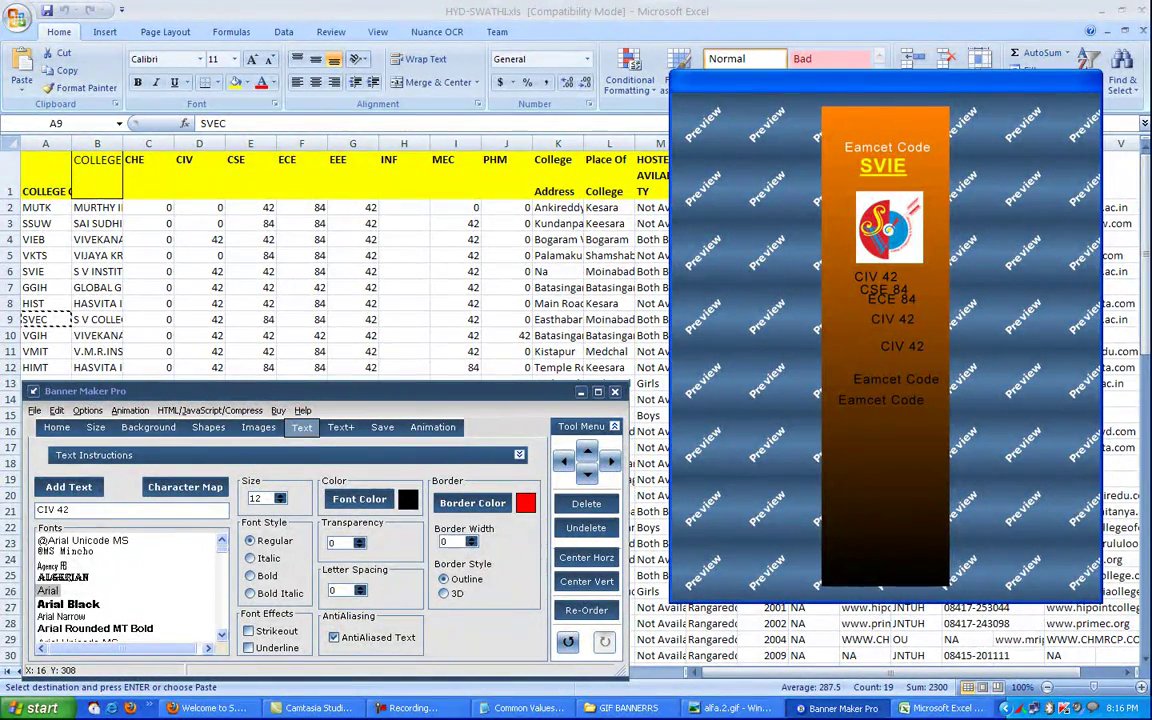
{"action": "left_click", "coordinate": [53, 509]}
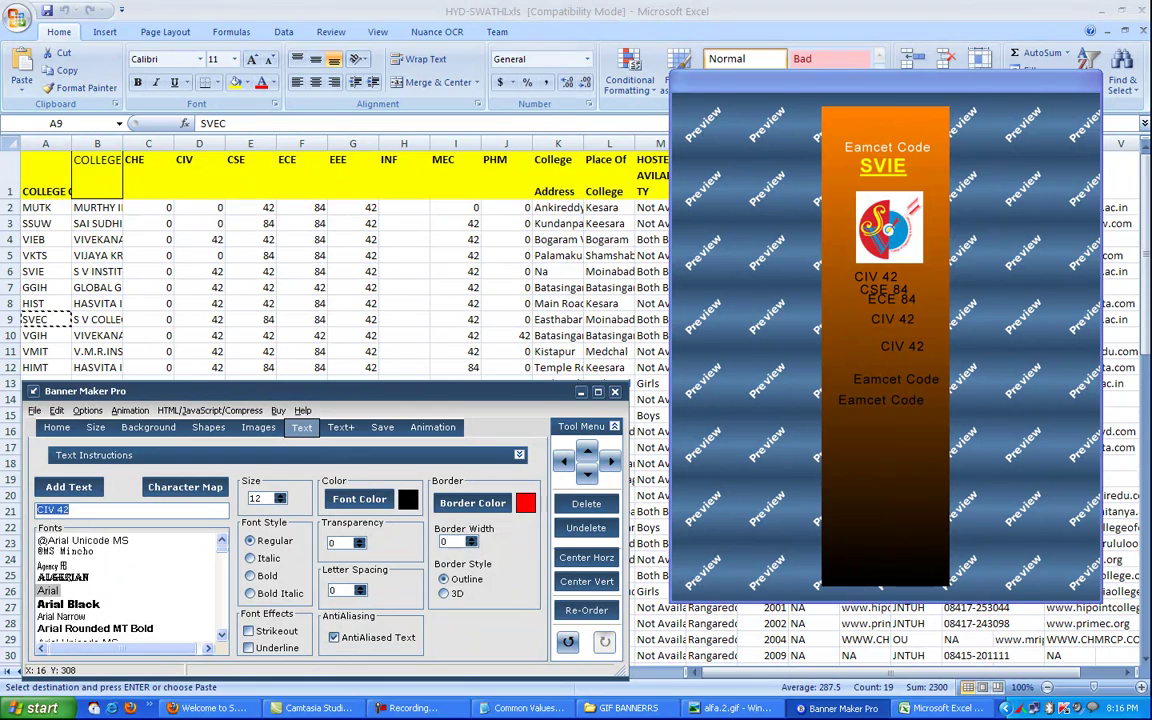
{"action": "type", "text": "EEE 84"}
Step: Set the "EEE 84" and "ECE 84" lines to font size 10 and nudge them into line one below the other
{"action": "left_click_drag", "start_coordinate": [300, 391], "coordinate": [284, 173]}
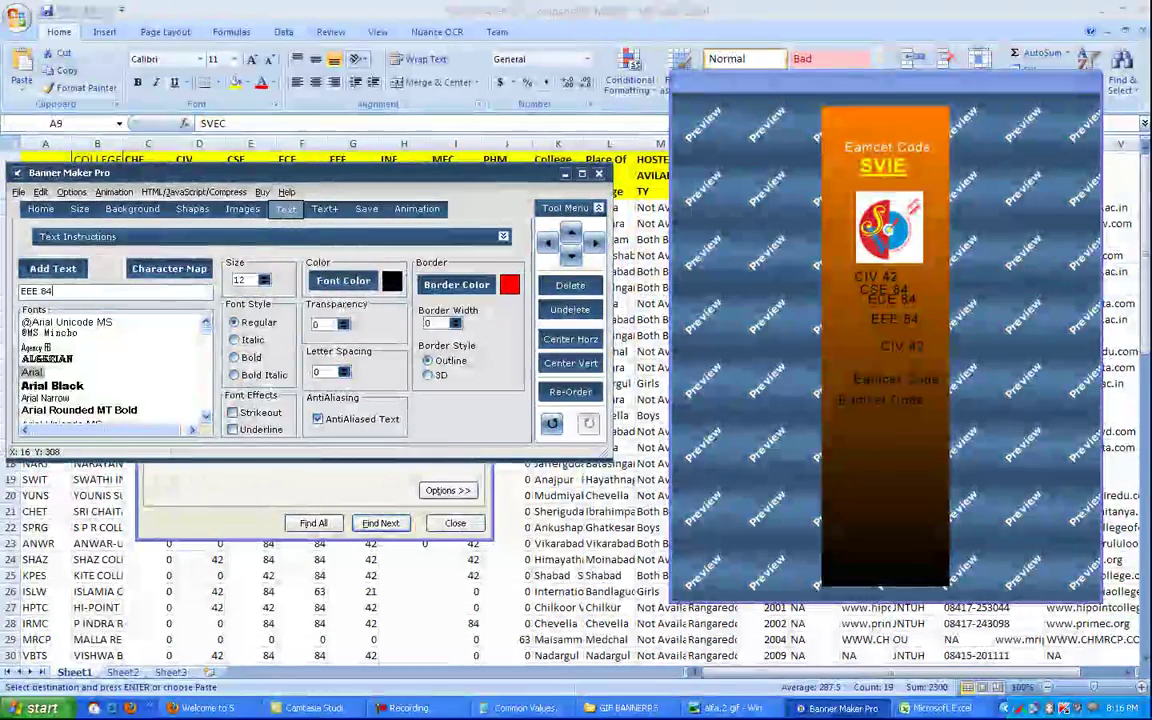
{"action": "left_click", "coordinate": [264, 284]}
{"action": "left_click", "coordinate": [264, 284]}
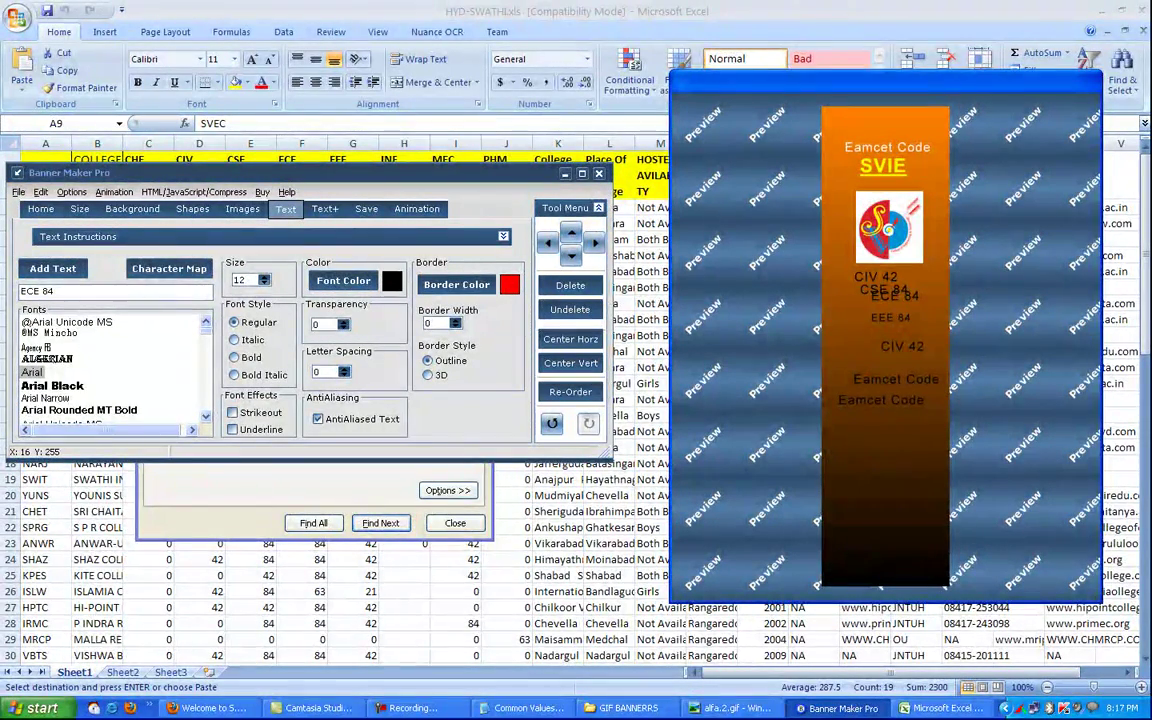
{"action": "left_click", "coordinate": [264, 284]}
{"action": "left_click", "coordinate": [571, 256]}
{"action": "left_click", "coordinate": [571, 256]}
{"action": "left_click", "coordinate": [571, 256]}
{"action": "left_click", "coordinate": [571, 256]}
{"action": "left_click", "coordinate": [571, 256]}
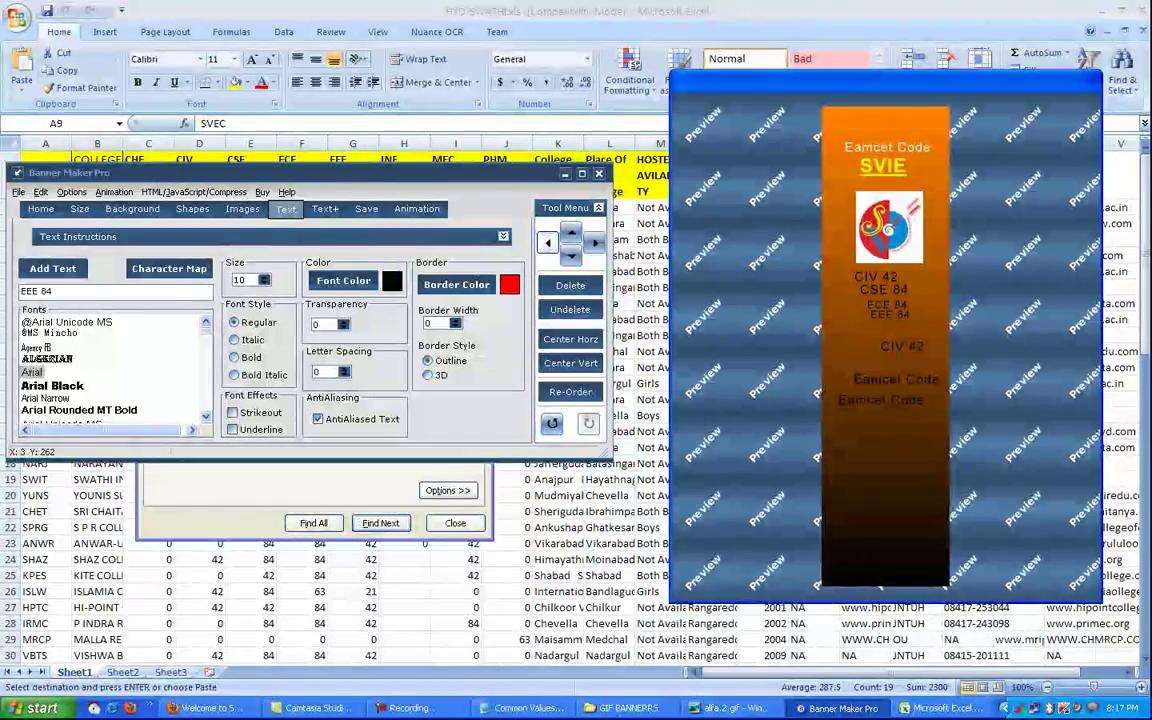
{"action": "key", "text": "Left"}
Step: Set the "CSE 84" line and the "CIV 42" line directly below the logo to font size 10
{"action": "left_click_drag", "start_coordinate": [884, 289], "coordinate": [887, 286]}
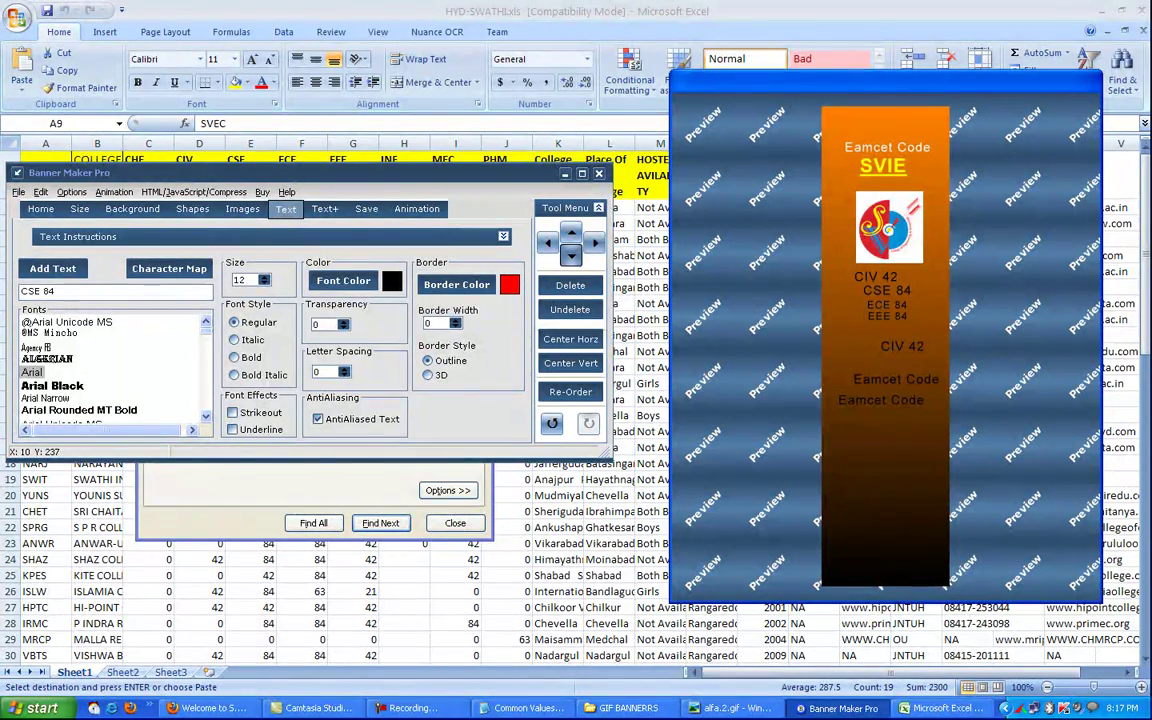
{"action": "left_click", "coordinate": [264, 284]}
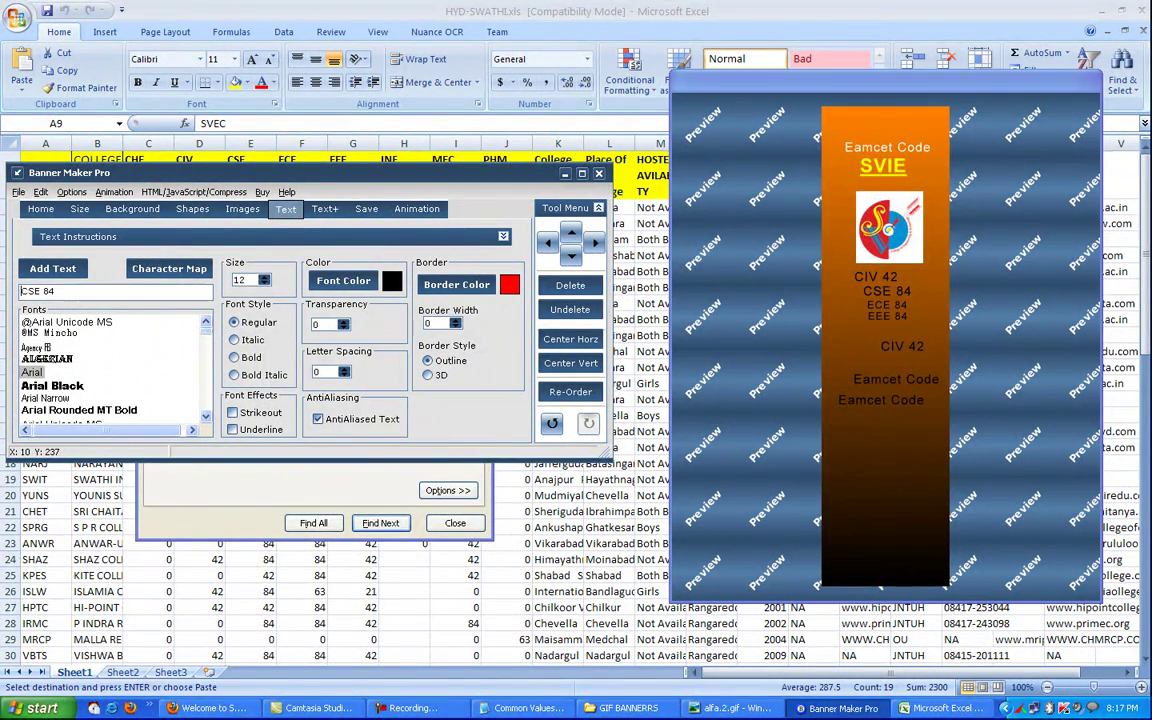
{"action": "left_click", "coordinate": [264, 284]}
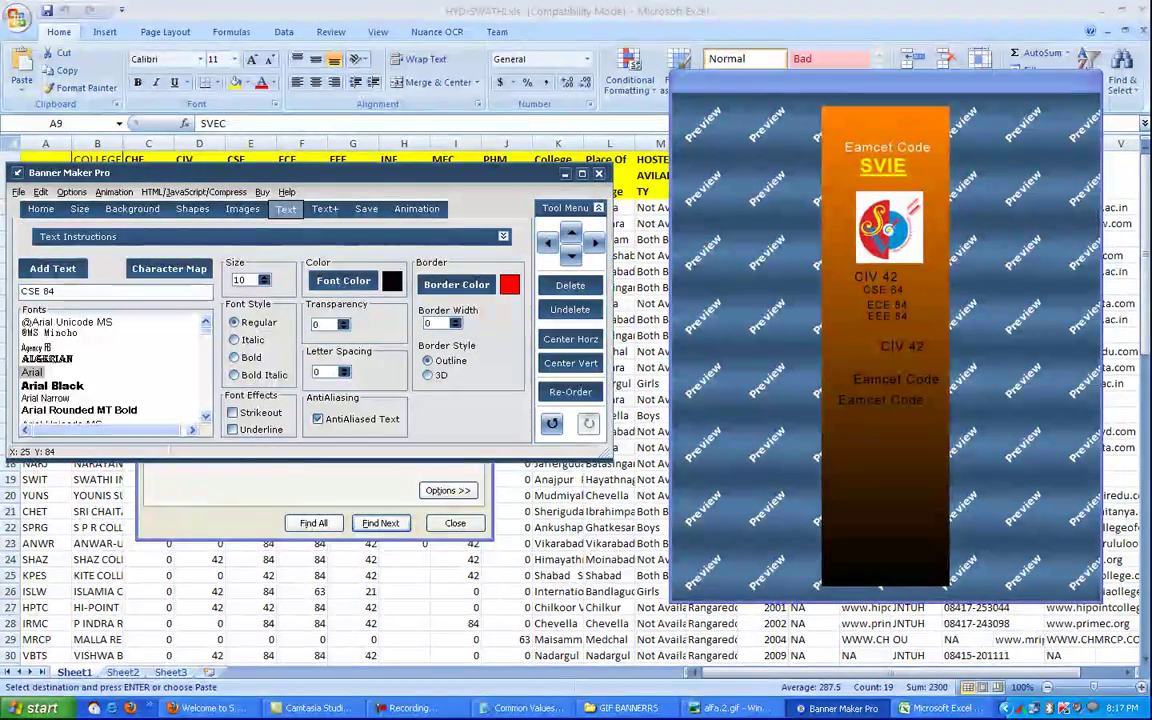
{"action": "left_click_drag", "start_coordinate": [876, 276], "coordinate": [880, 273]}
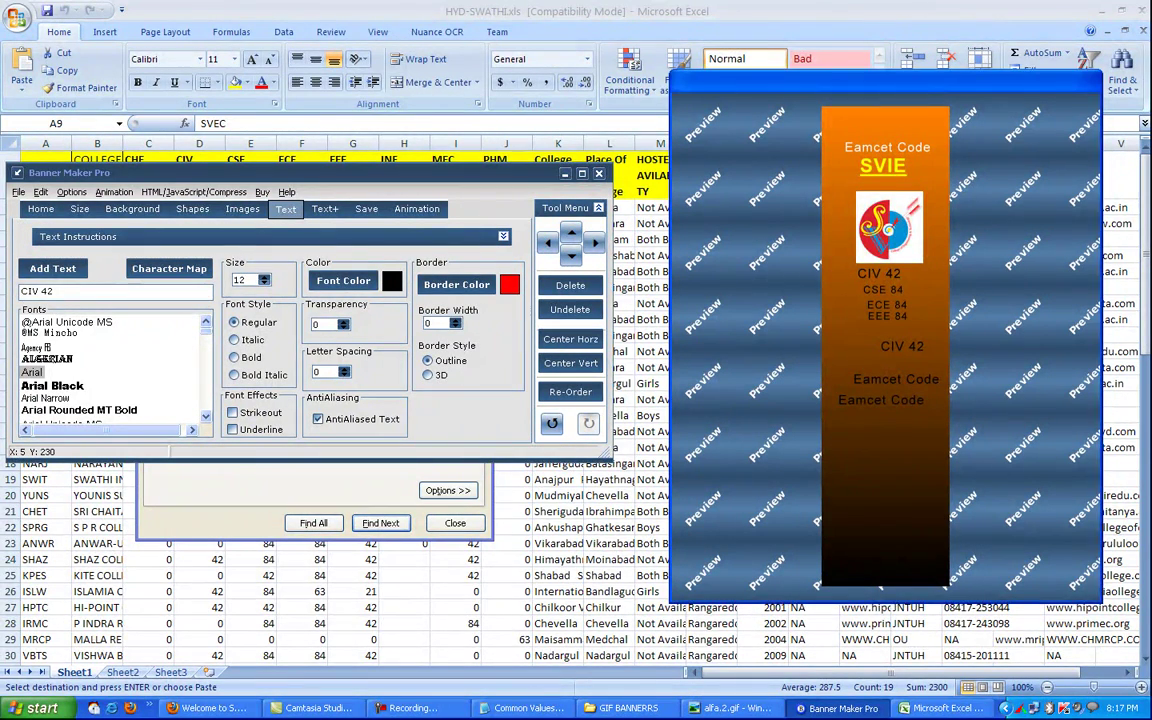
{"action": "type", "text": "10"}
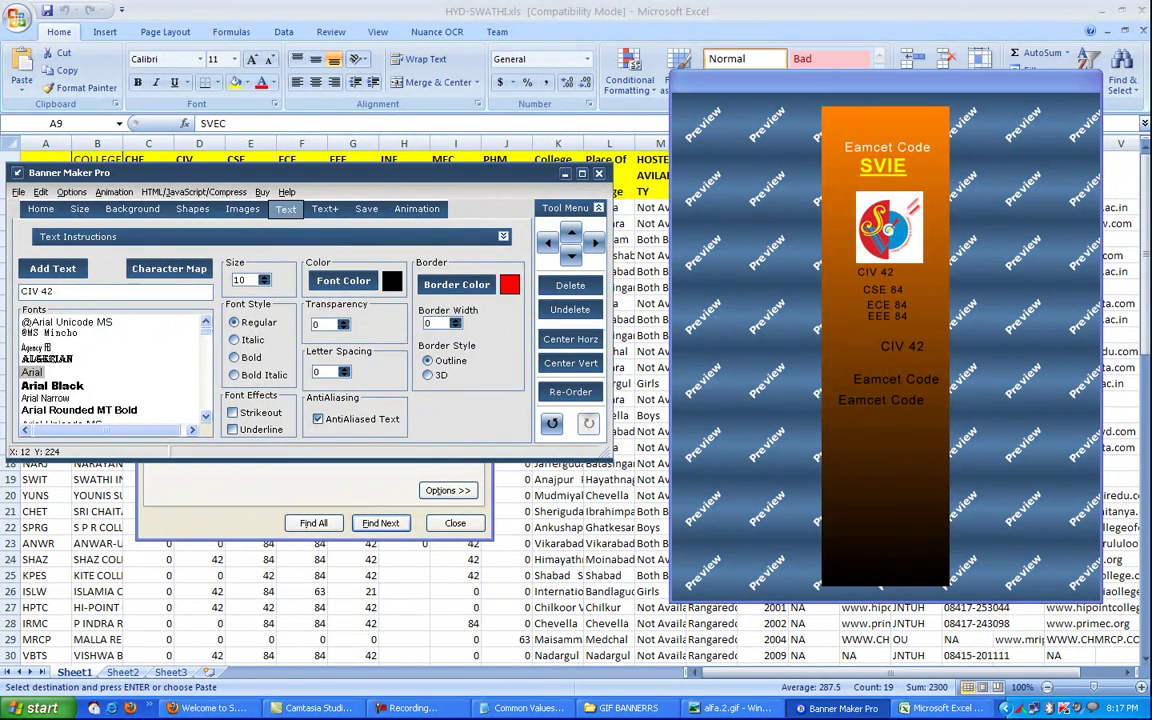
Step: Nudge the top "CIV 42" line and the "CSE 84" line into alignment with "ECE 84" and "EEE 84", closing up the spacing
{"action": "left_click", "coordinate": [571, 256]}
{"action": "left_click", "coordinate": [571, 256]}
{"action": "left_click", "coordinate": [571, 256]}
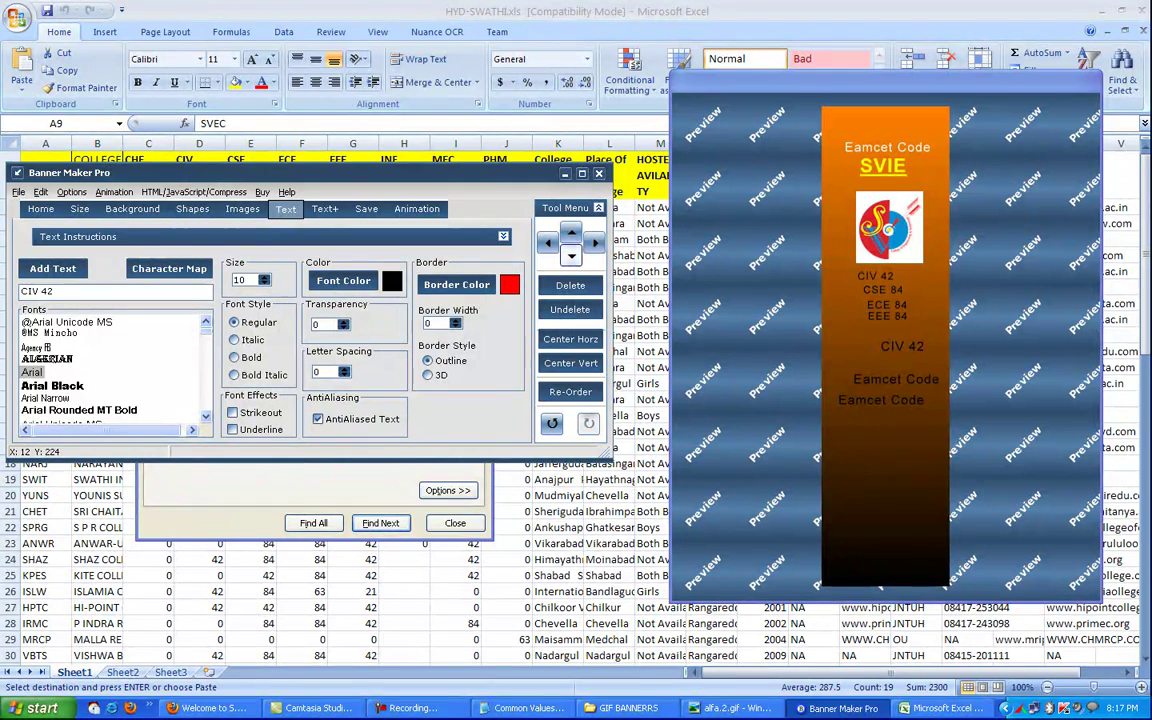
{"action": "left_click", "coordinate": [595, 243]}
{"action": "key", "text": "Left"}
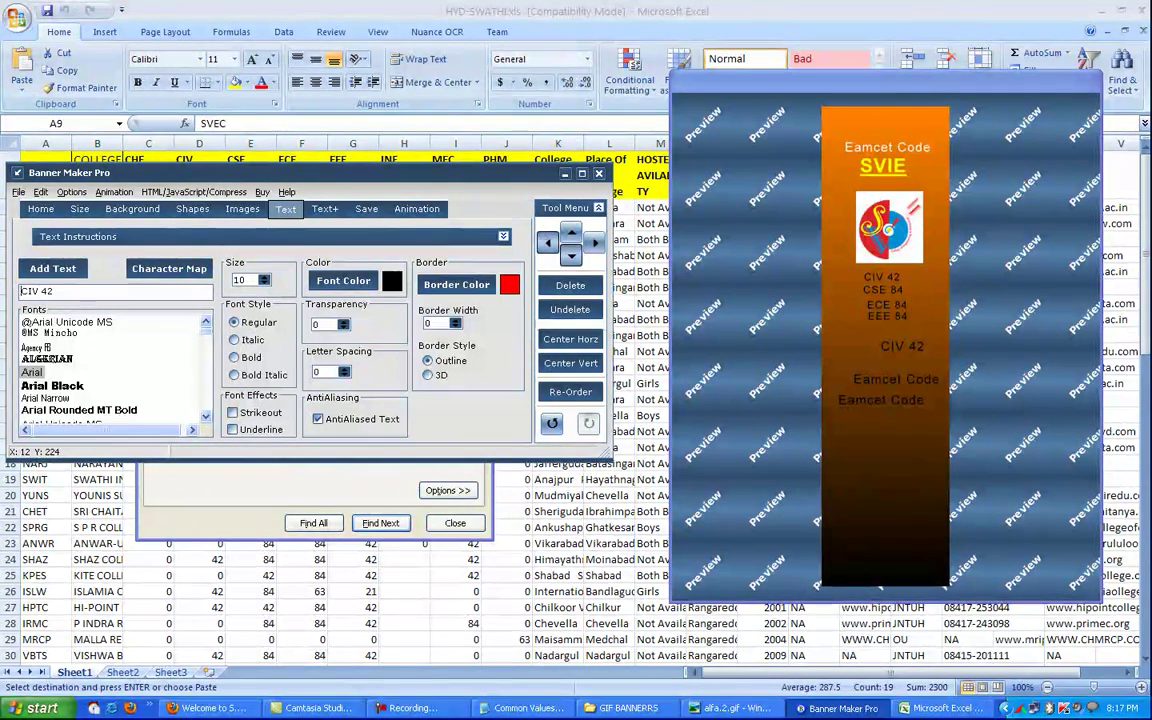
{"action": "left_click_drag", "start_coordinate": [883, 289], "coordinate": [886, 286]}
{"action": "left_click", "coordinate": [571, 256]}
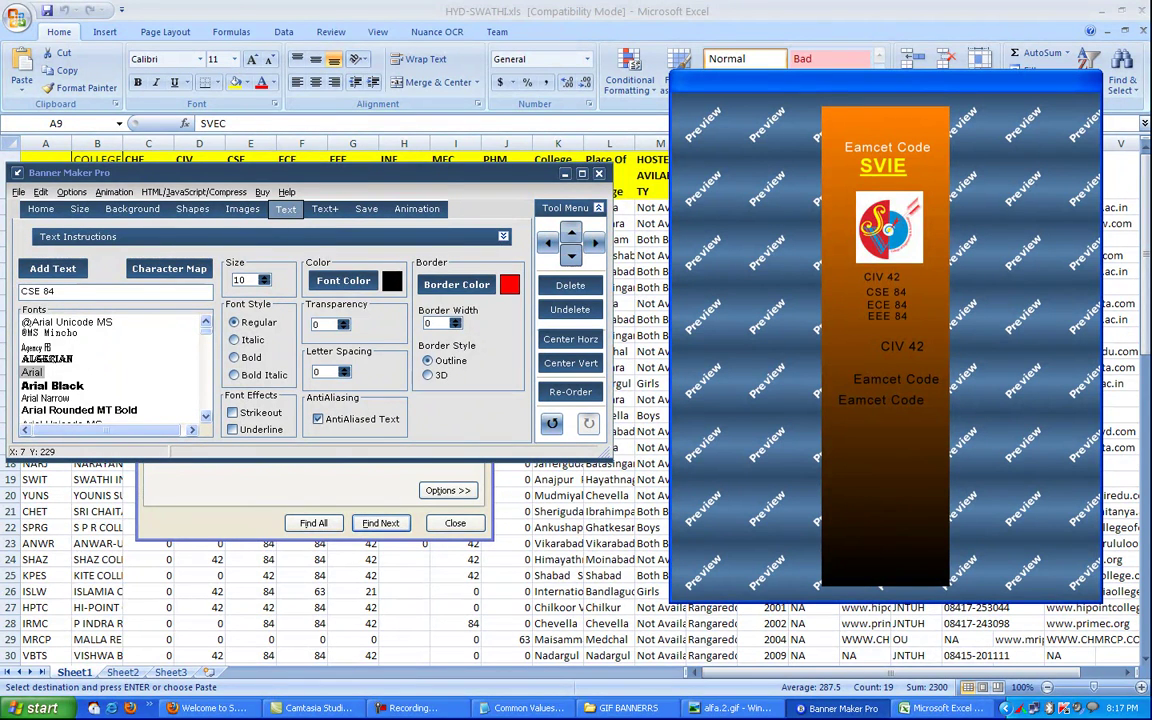
{"action": "left_click", "coordinate": [882, 276]}
{"action": "key", "text": "Down"}
{"action": "key", "text": "Down"}
{"action": "key", "text": "Down"}
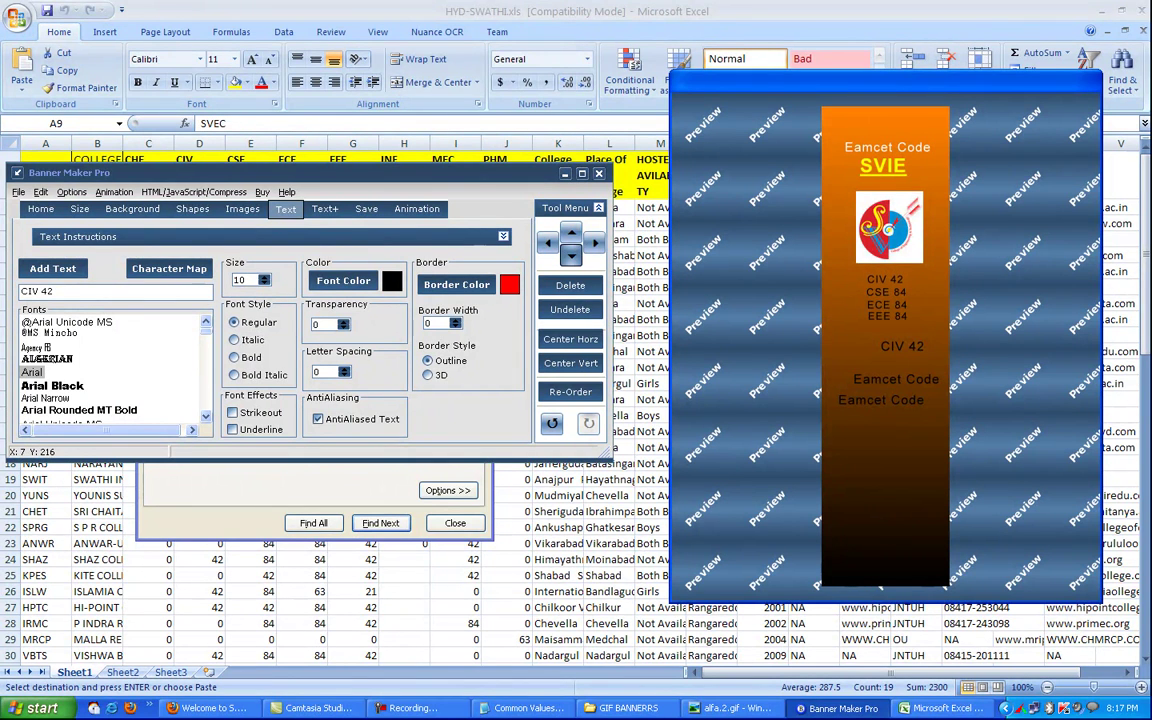
{"action": "key", "text": "Right"}
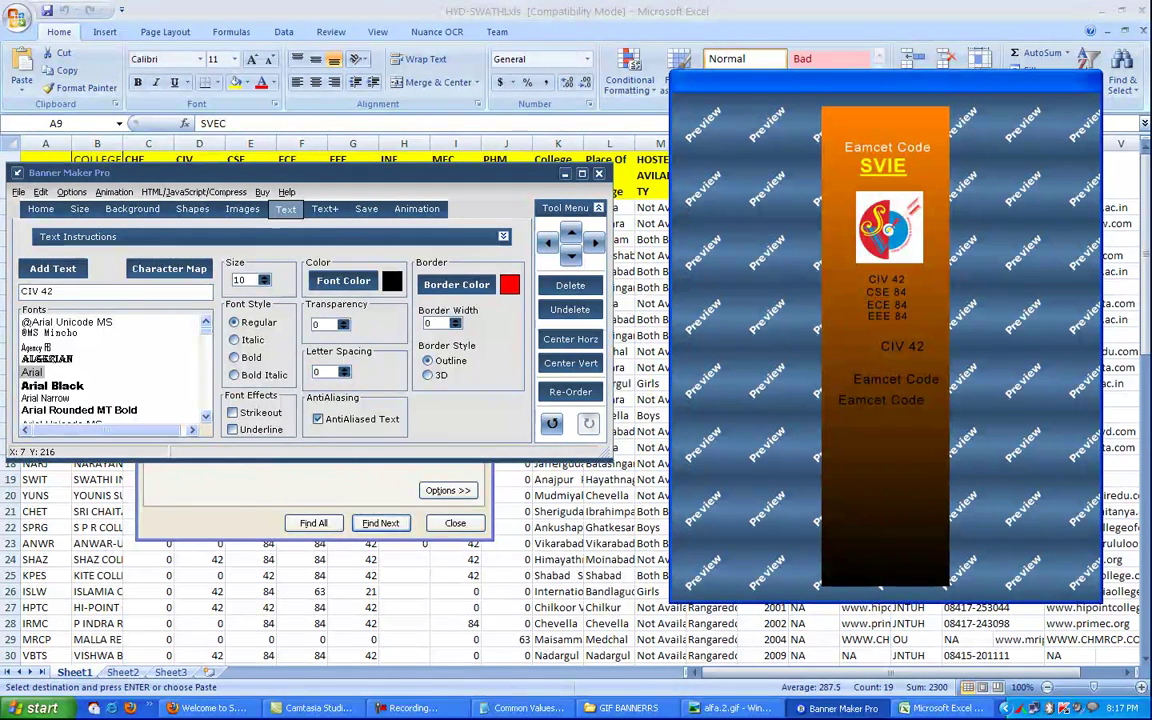
Step: Set the font color of the top "CIV 42" and "CSE 84" lines to white, closing the gap between them
{"action": "key", "text": "Tab"}
{"action": "key", "text": "Return"}
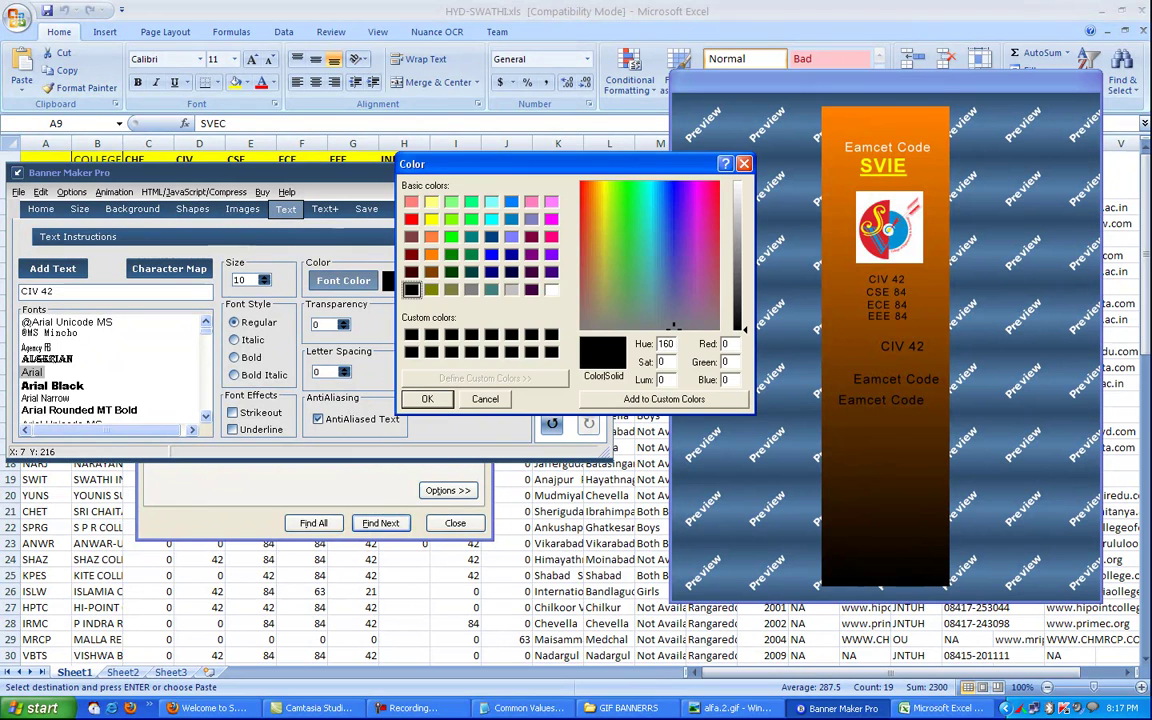
{"action": "left_click", "coordinate": [551, 289]}
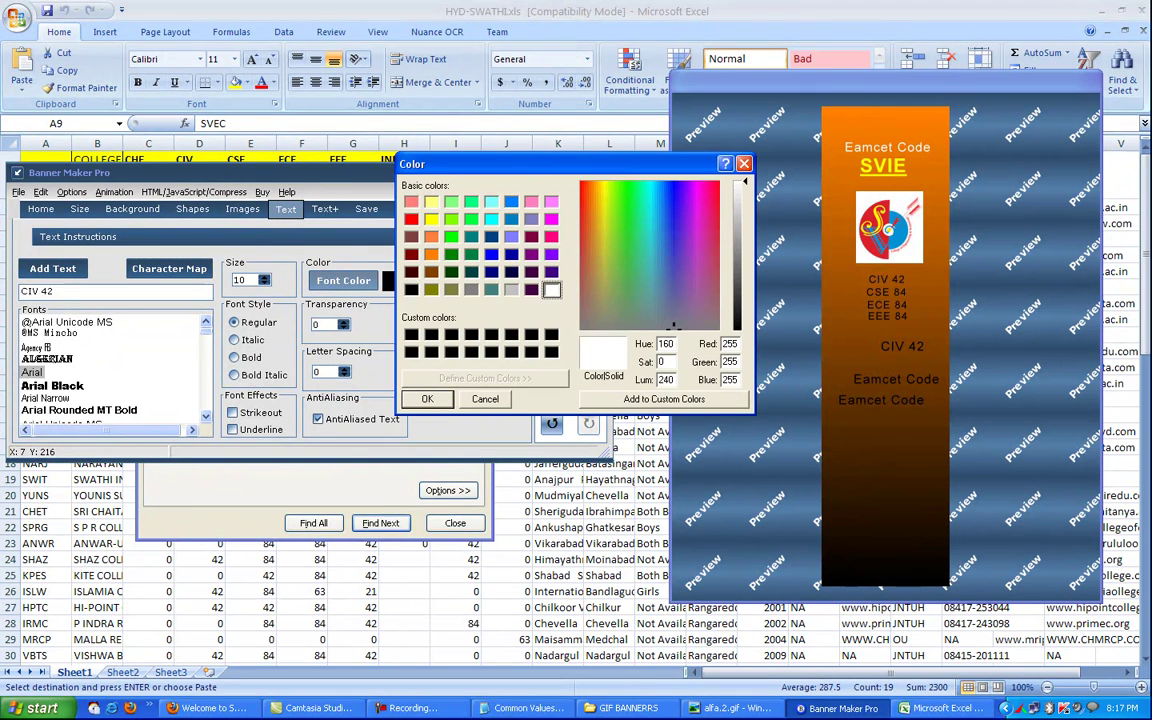
{"action": "key", "text": "Return"}
{"action": "left_click_drag", "start_coordinate": [886, 292], "coordinate": [889, 289]}
{"action": "left_click", "coordinate": [343, 280]}
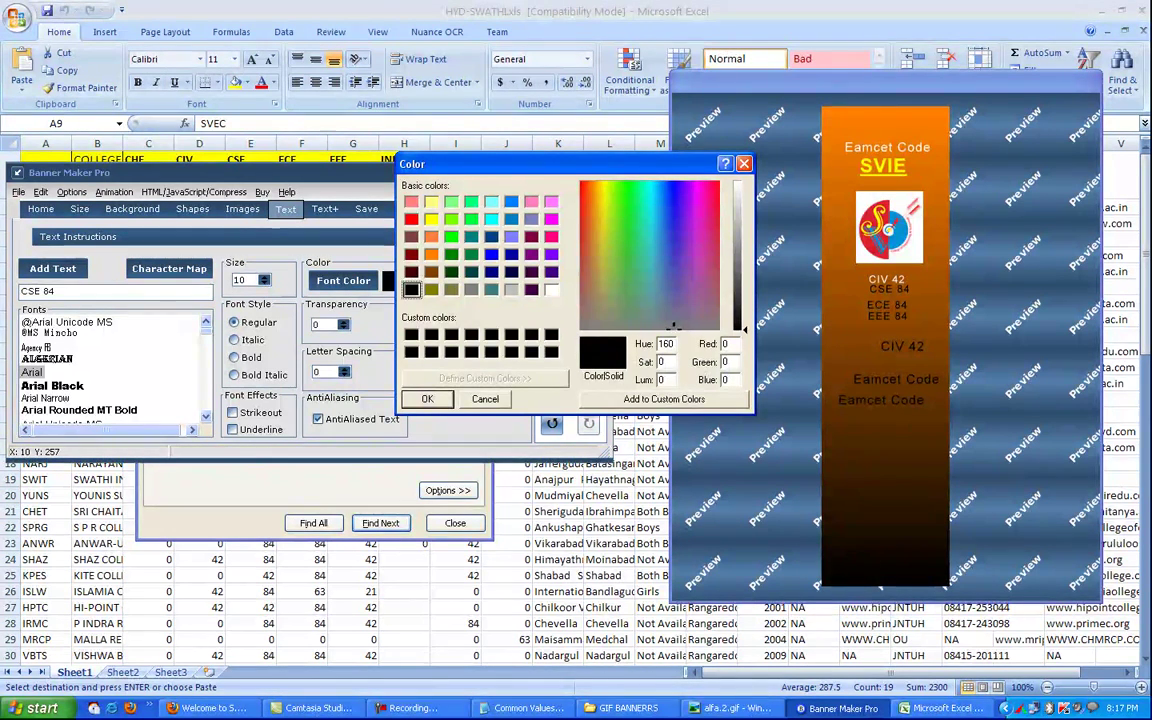
{"action": "left_click", "coordinate": [551, 289]}
{"action": "left_click", "coordinate": [427, 399]}
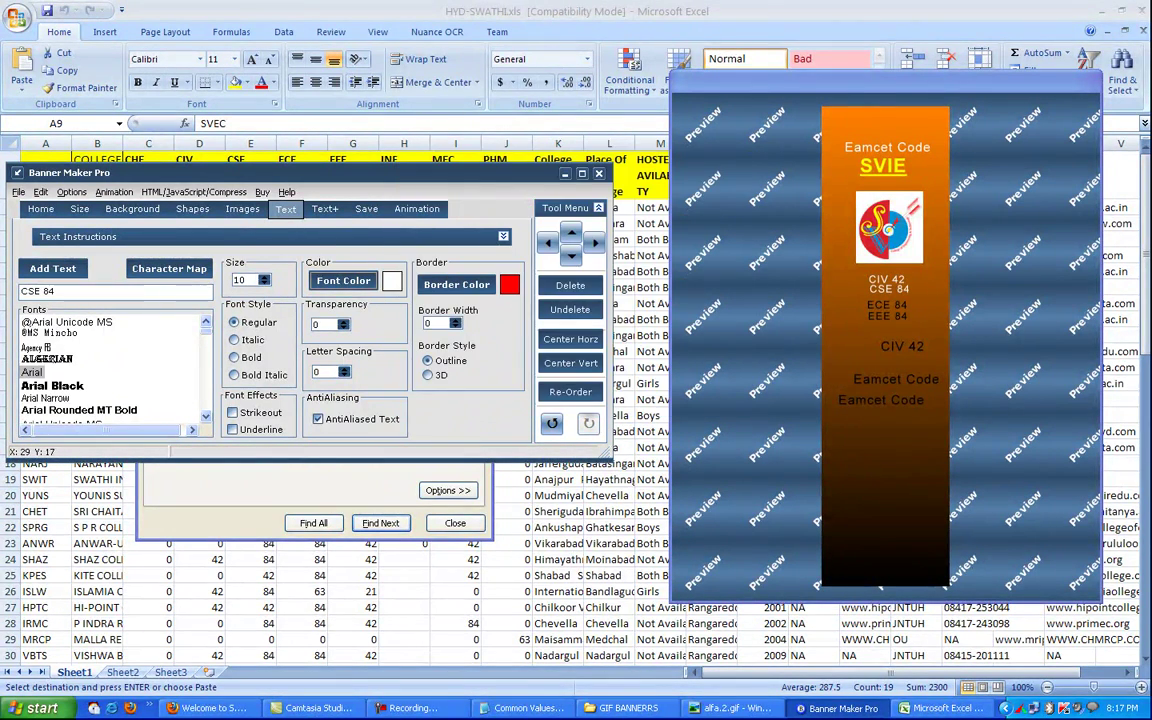
Step: Shift the "ECE 84" and "EEE 84" lines slightly up and set their font color to white
{"action": "left_click_drag", "start_coordinate": [887, 305], "coordinate": [890, 301]}
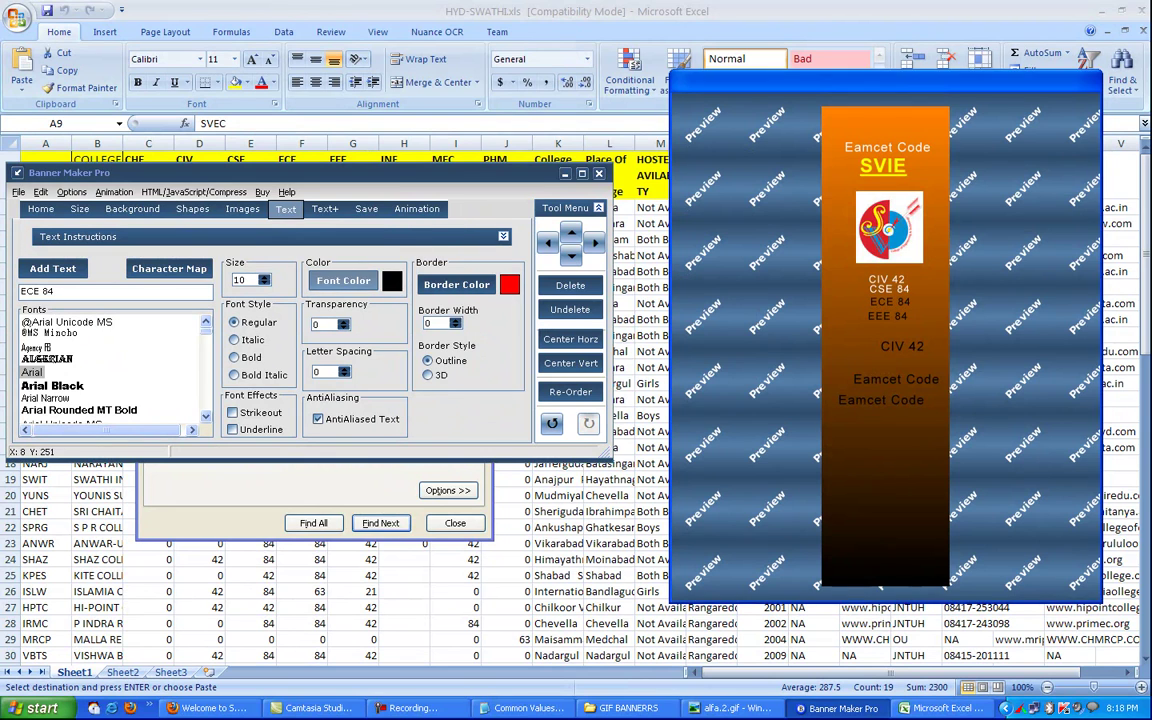
{"action": "key", "text": "Return"}
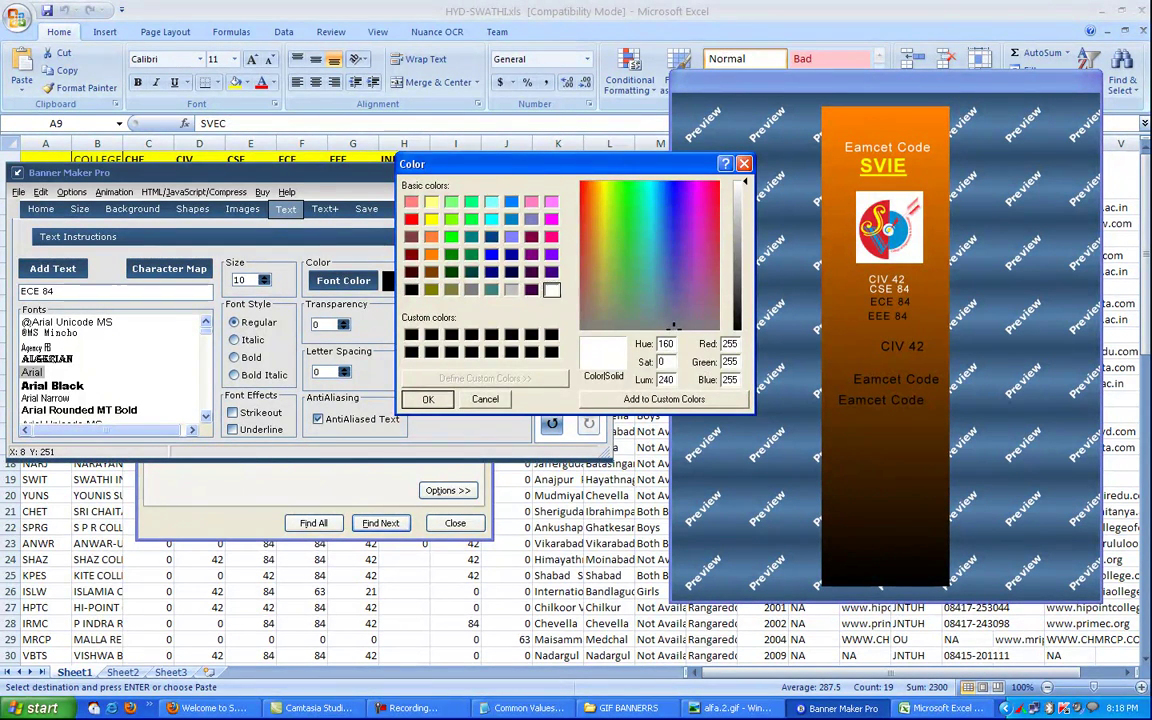
{"action": "key", "text": "Return"}
{"action": "left_click_drag", "start_coordinate": [887, 316], "coordinate": [890, 313]}
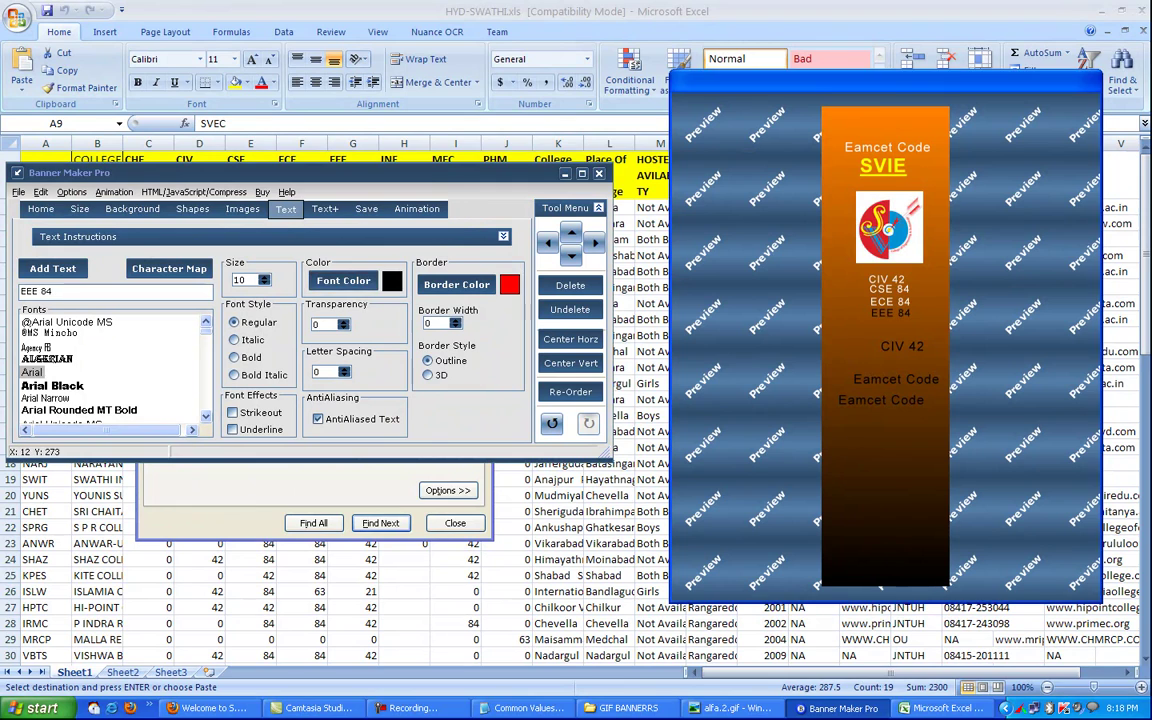
{"action": "left_click", "coordinate": [343, 280]}
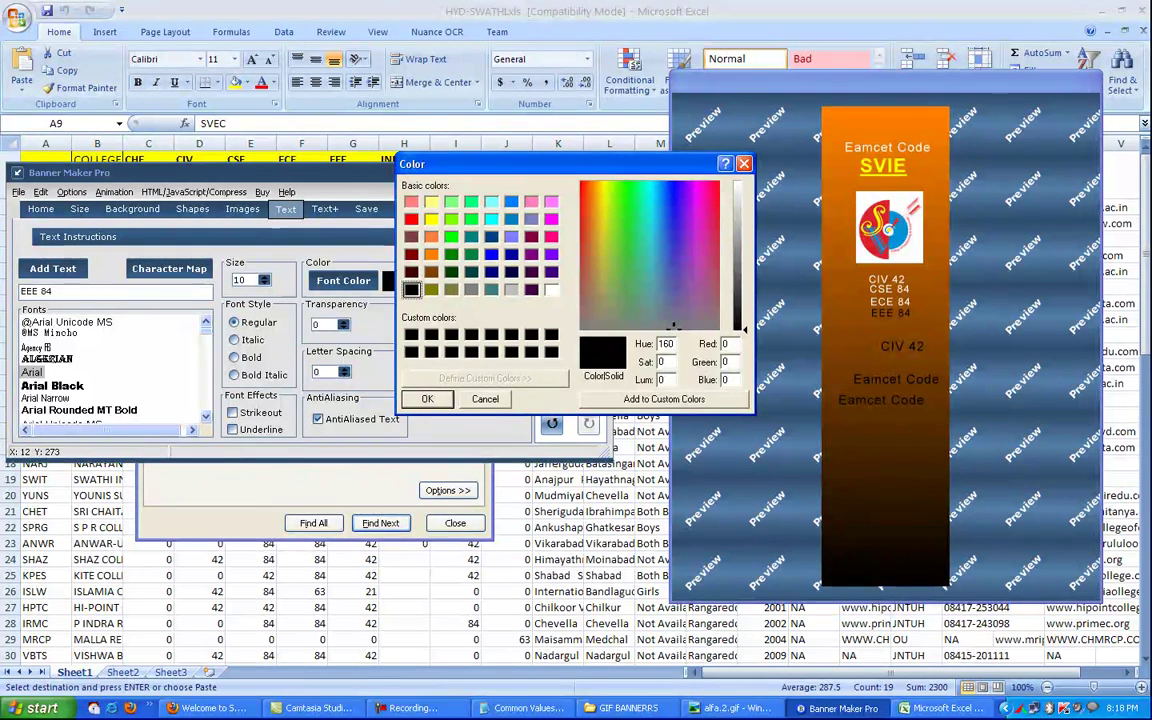
{"action": "left_click", "coordinate": [551, 289]}
{"action": "key", "text": "Return"}
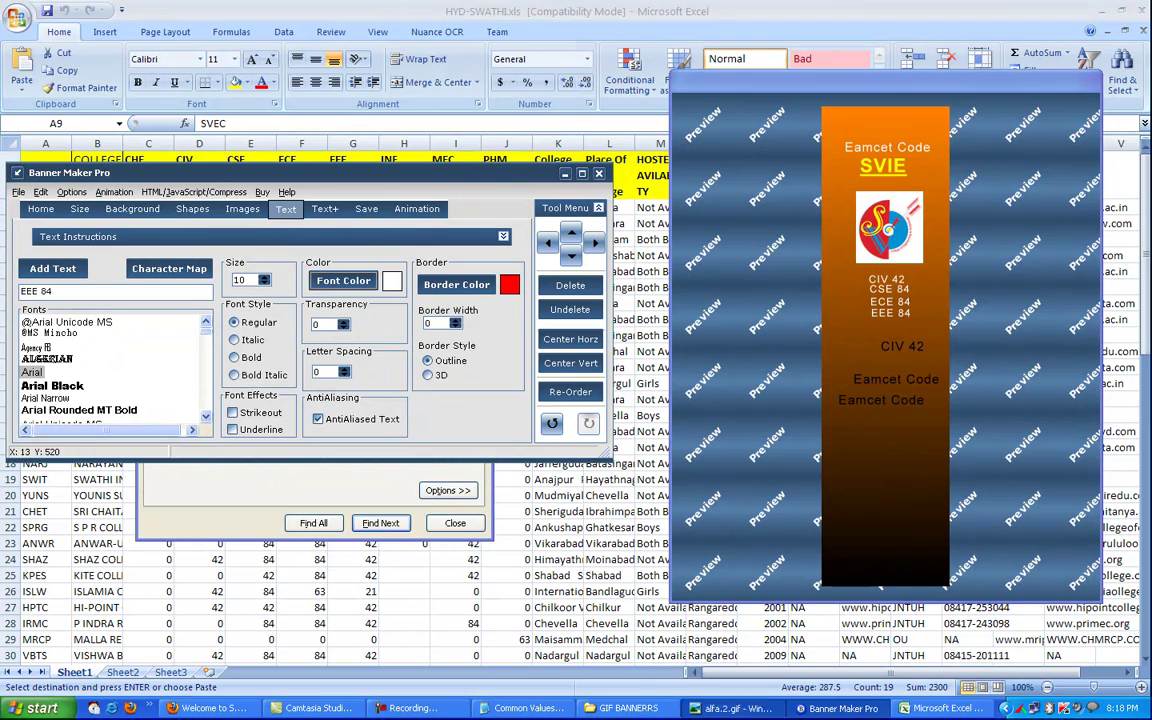
Step: Check the layout of sample alfa.2.gif, copy the college name from cell B9 of the Excel sheet, and return to Banner Maker Pro
{"action": "left_click", "coordinate": [727, 708]}
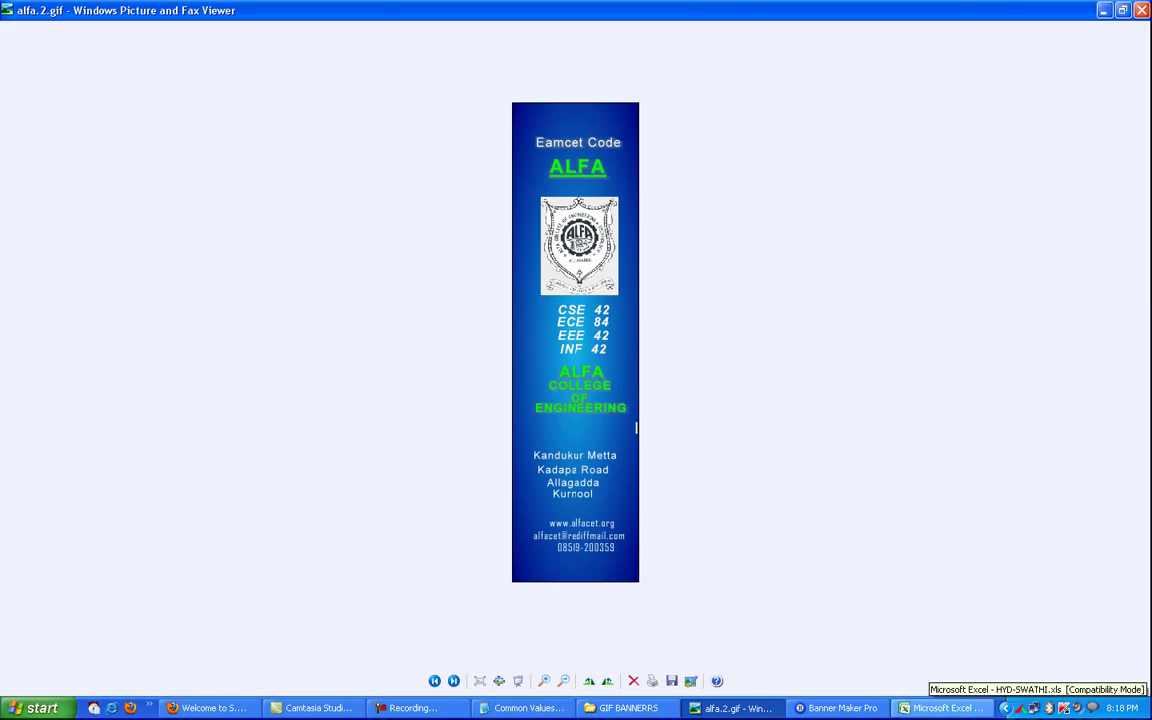
{"action": "left_click", "coordinate": [940, 708]}
{"action": "left_click", "coordinate": [97, 319]}
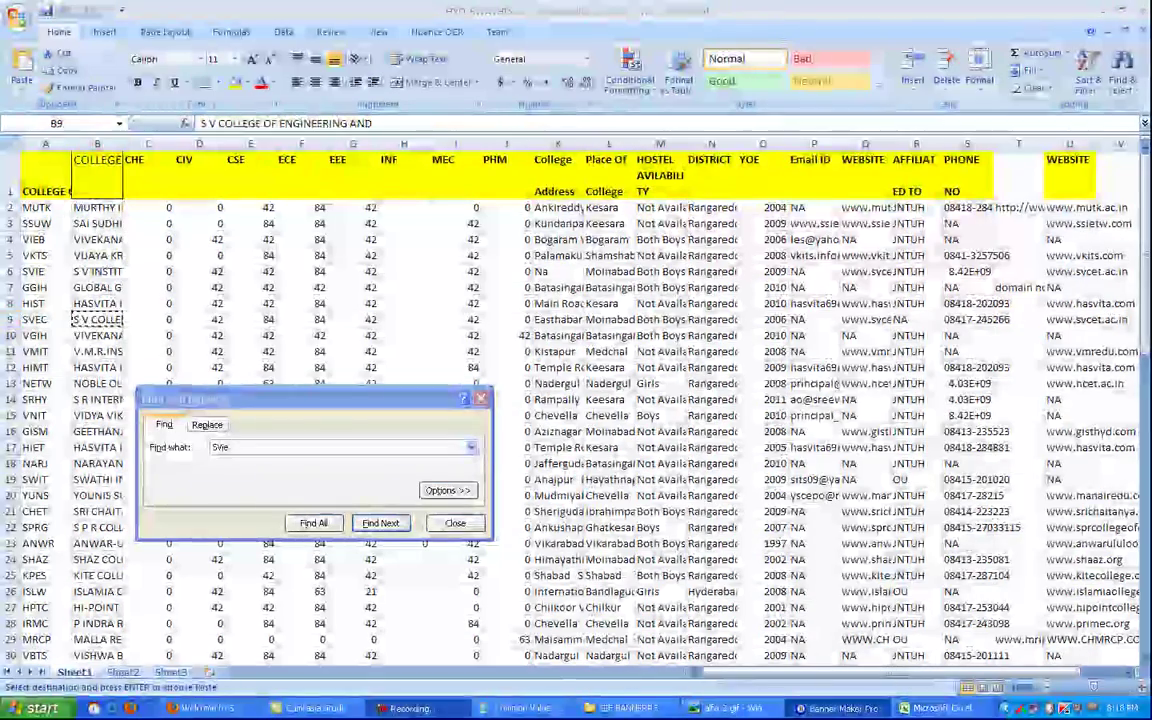
{"action": "left_click", "coordinate": [843, 708]}
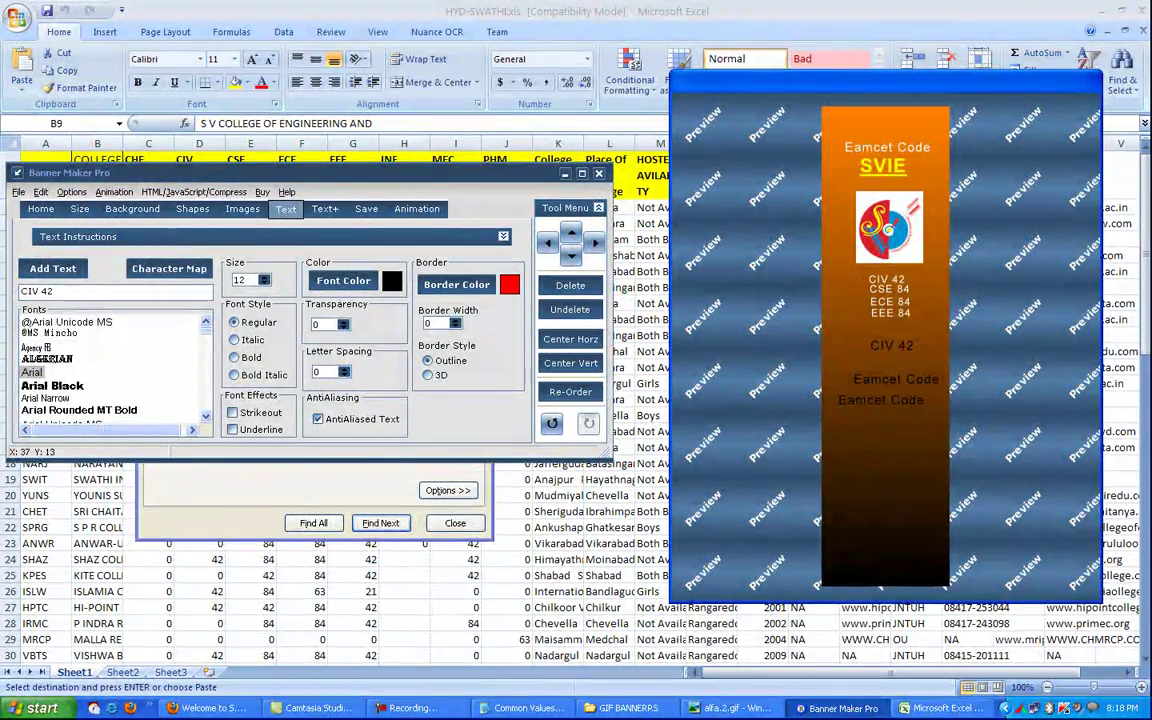
Step: Replace the remaining black "CIV 42" line with "S V COLLEGE", copying the rest of the pasted name, "OF ENGINEERING AND", before removing it
{"action": "left_click_drag", "start_coordinate": [66, 291], "coordinate": [20, 291]}
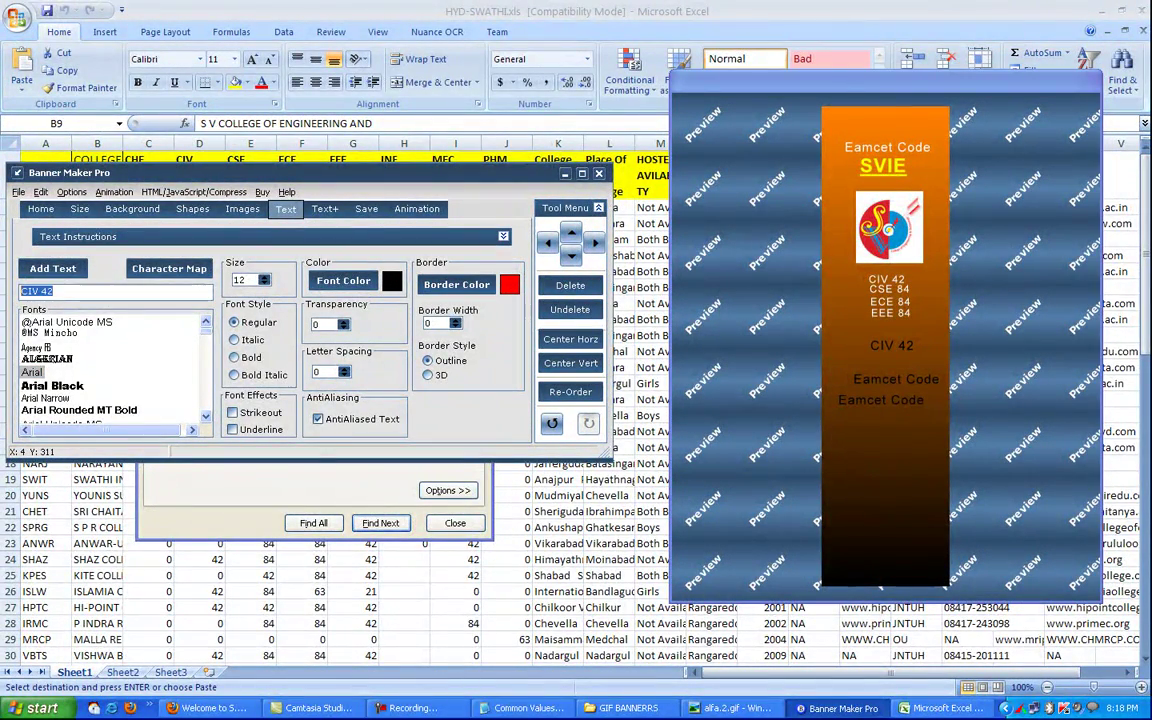
{"action": "right_click", "coordinate": [37, 291]}
{"action": "left_click", "coordinate": [62, 346]}
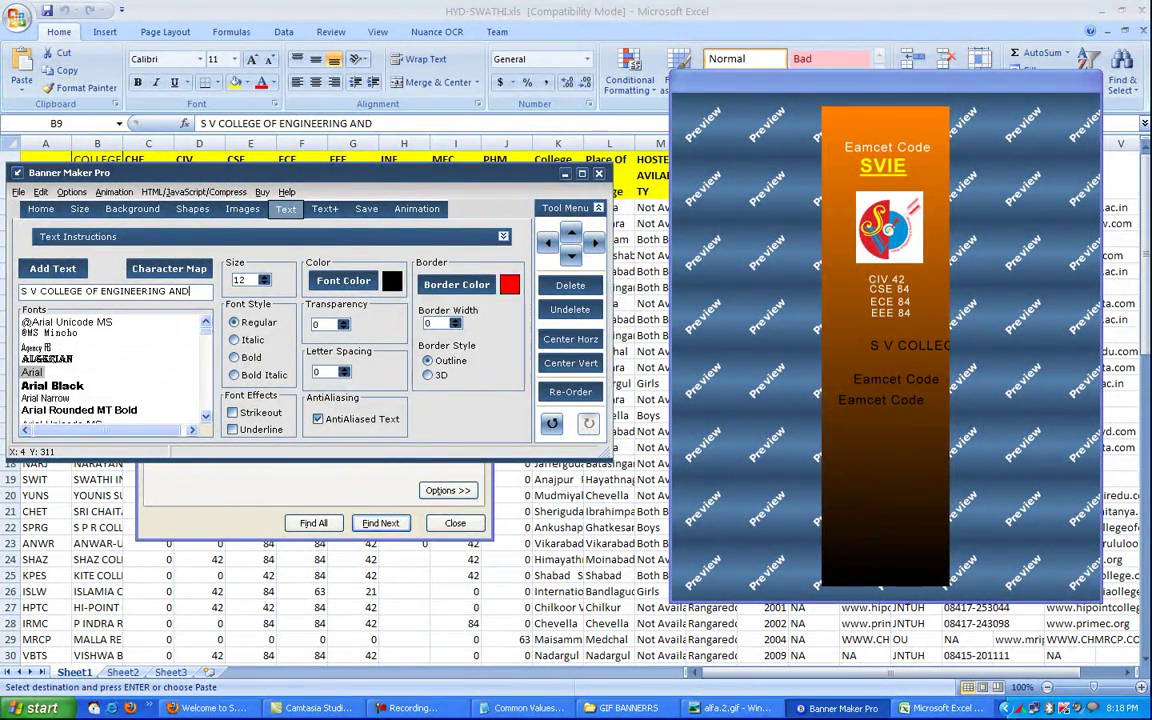
{"action": "left_click_drag", "start_coordinate": [86, 291], "coordinate": [189, 291]}
{"action": "key", "text": "ctrl+c"}
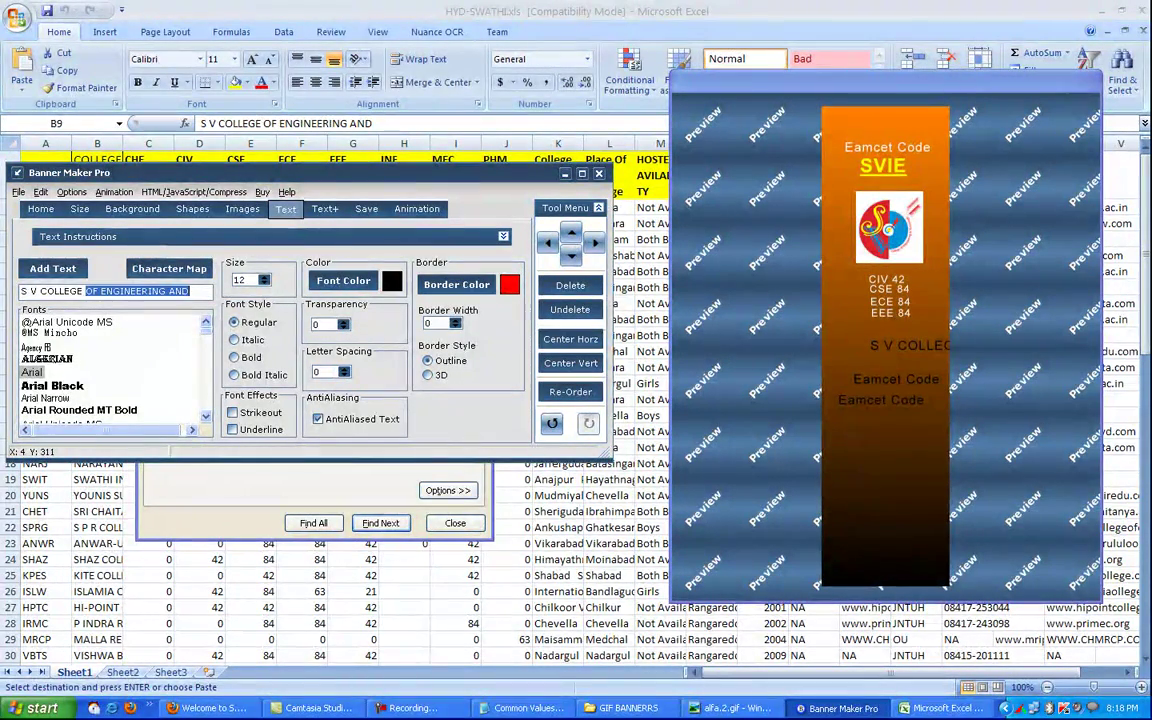
{"action": "key", "text": "BackSpace"}
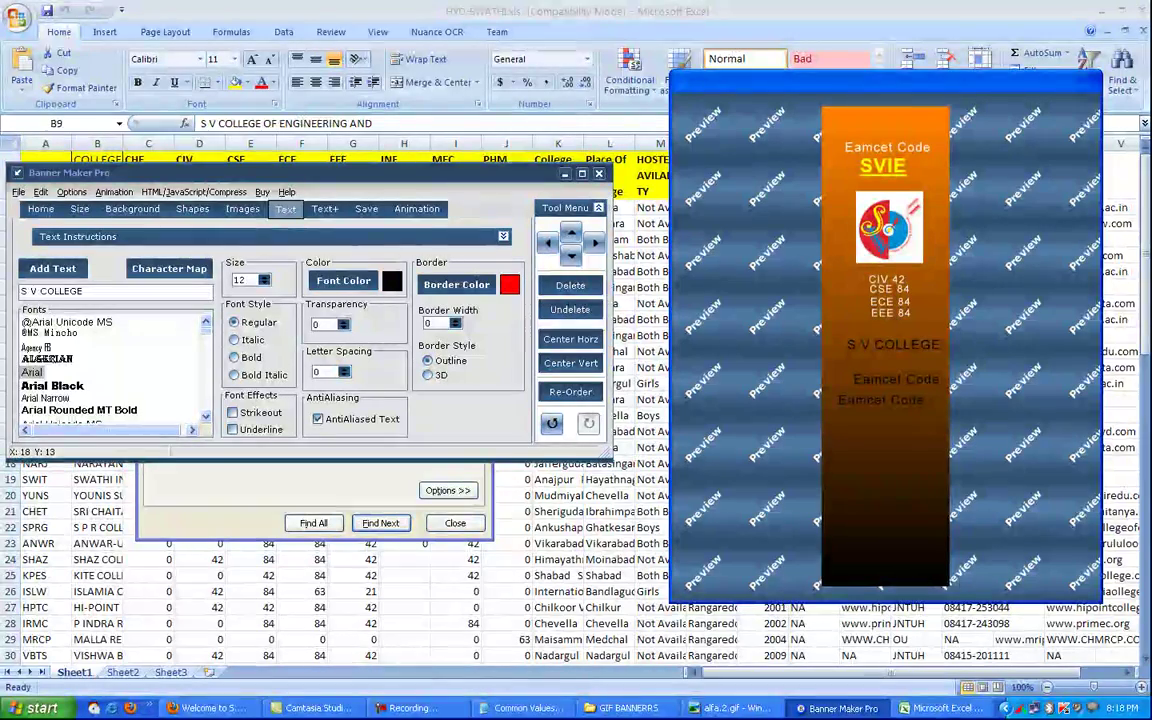
{"action": "left_click", "coordinate": [32, 372]}
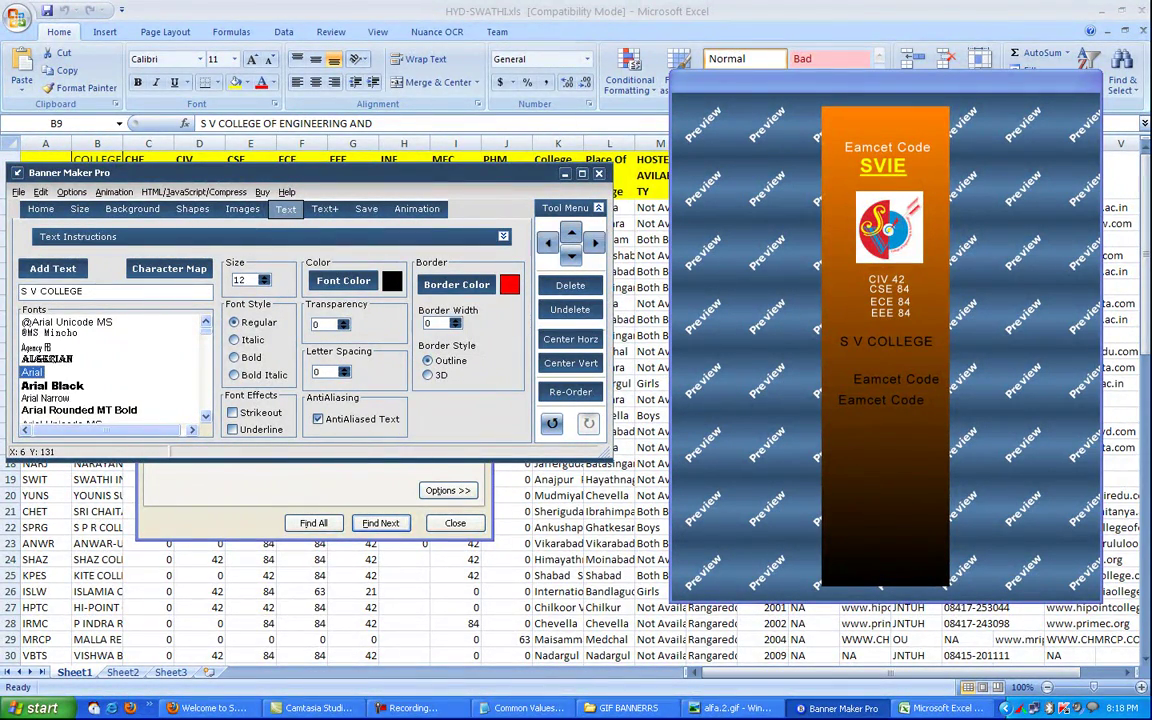
Step: Add a second "S V COLLEGE" line directly below the first and delete the two black "Eamcet Code" lines
{"action": "left_click", "coordinate": [52, 268]}
{"action": "left_click", "coordinate": [52, 268]}
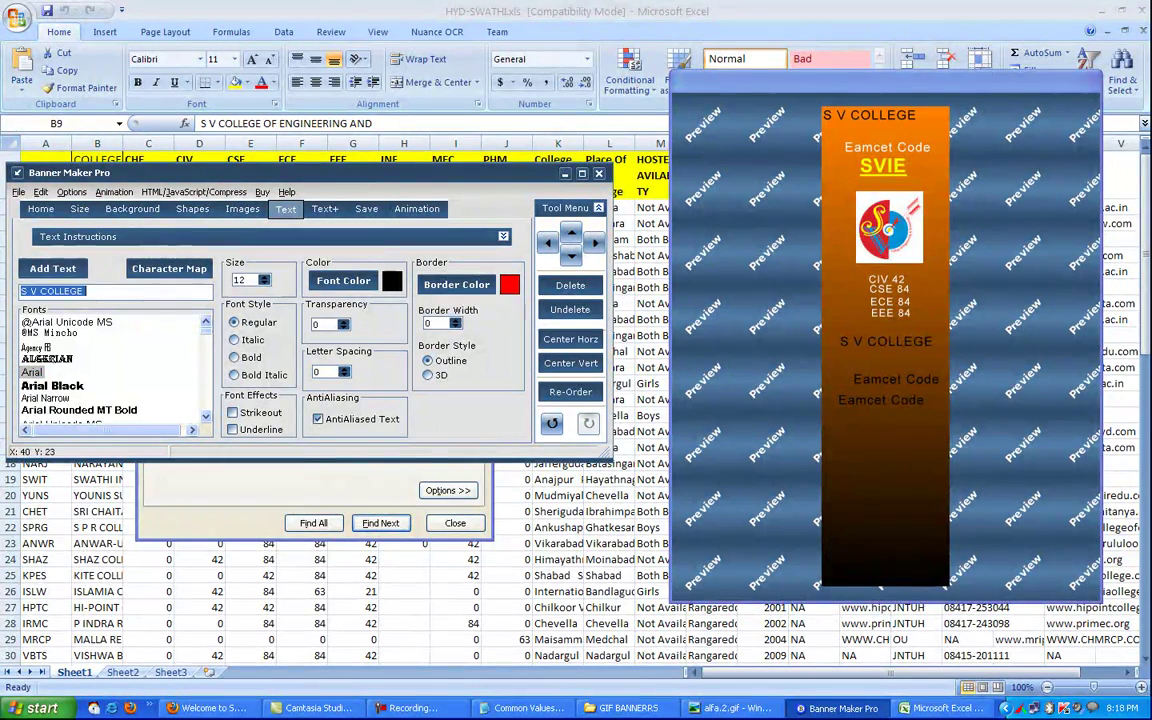
{"action": "left_click_drag", "start_coordinate": [880, 118], "coordinate": [884, 397]}
{"action": "left_click", "coordinate": [570, 285]}
{"action": "left_click", "coordinate": [570, 285]}
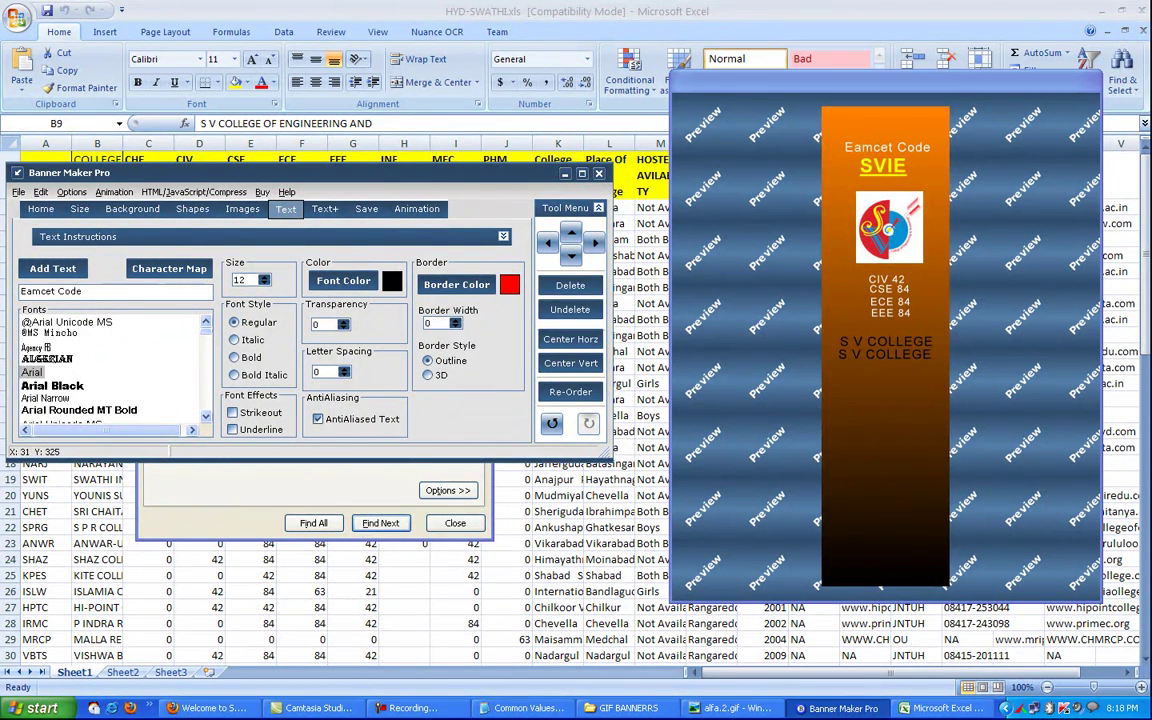
Step: Add two new black "Eamcet Code" lines and place them one below the other beneath the two "S V COLLEGE" lines
{"action": "left_click", "coordinate": [52, 268]}
{"action": "left_click", "coordinate": [52, 268]}
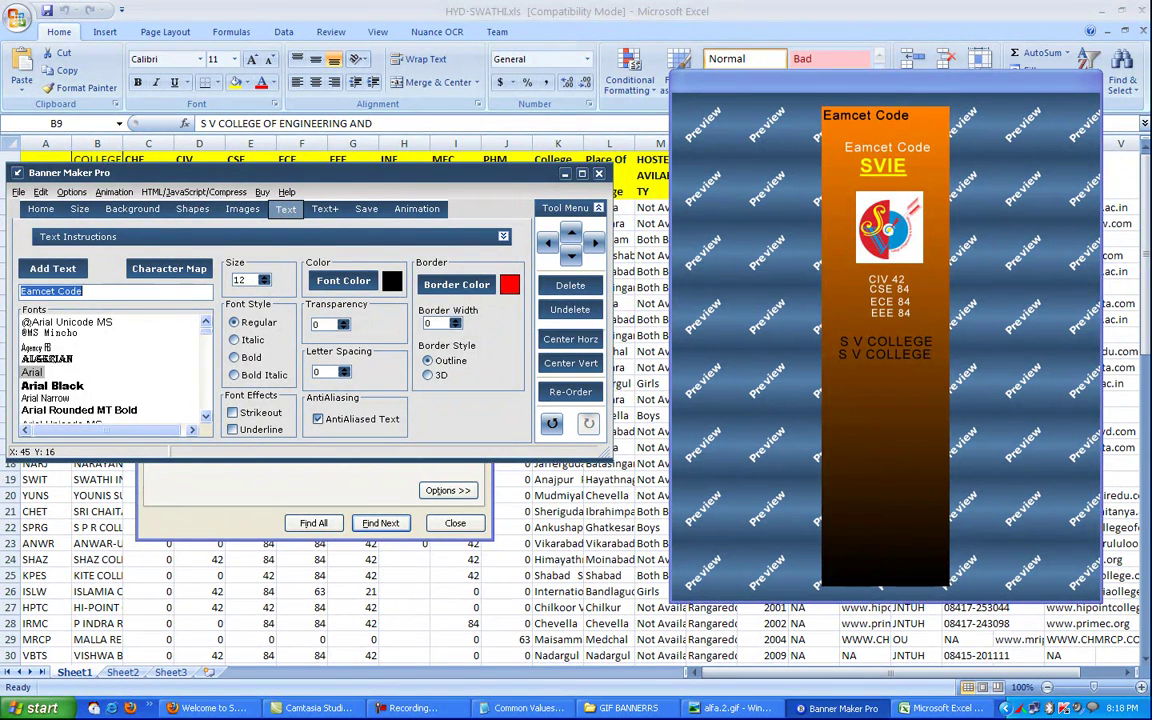
{"action": "left_click", "coordinate": [866, 117]}
{"action": "left_click_drag", "start_coordinate": [866, 117], "coordinate": [886, 374]}
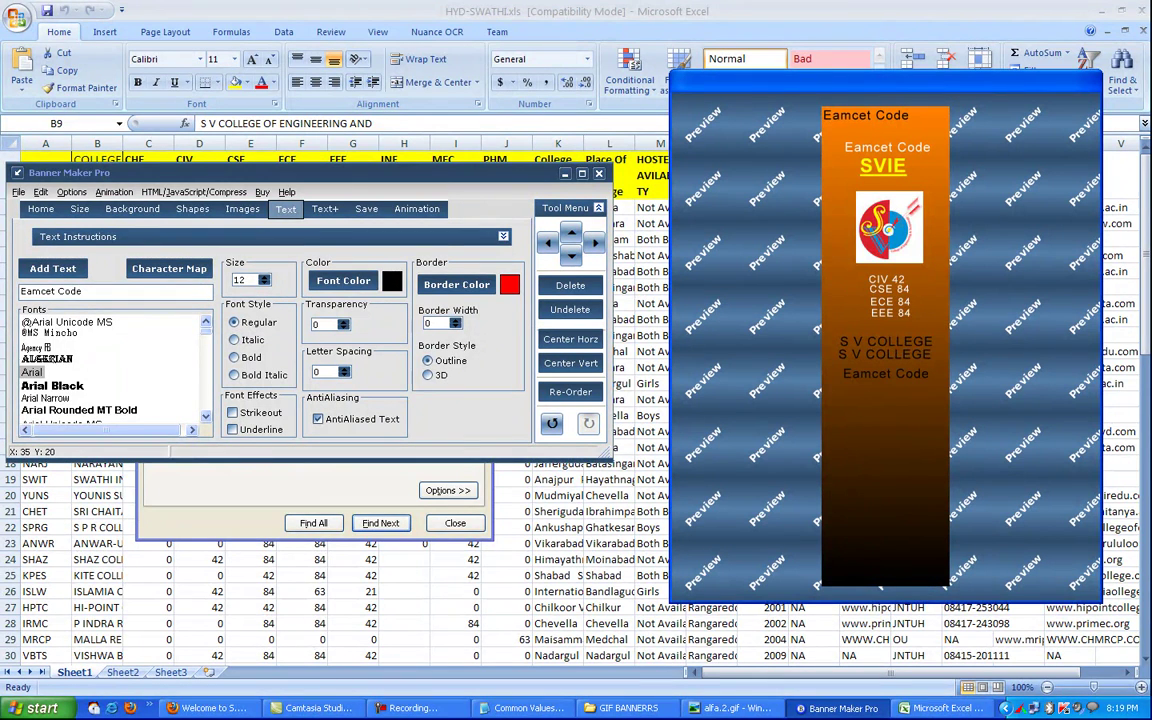
{"action": "left_click_drag", "start_coordinate": [852, 112], "coordinate": [888, 350]}
Step: Replace the second "S V COLLEGE" line with "OF", copying "ENGINEERING AND" out of the pasted text before removing it
{"action": "left_click_drag", "start_coordinate": [88, 291], "coordinate": [20, 291]}
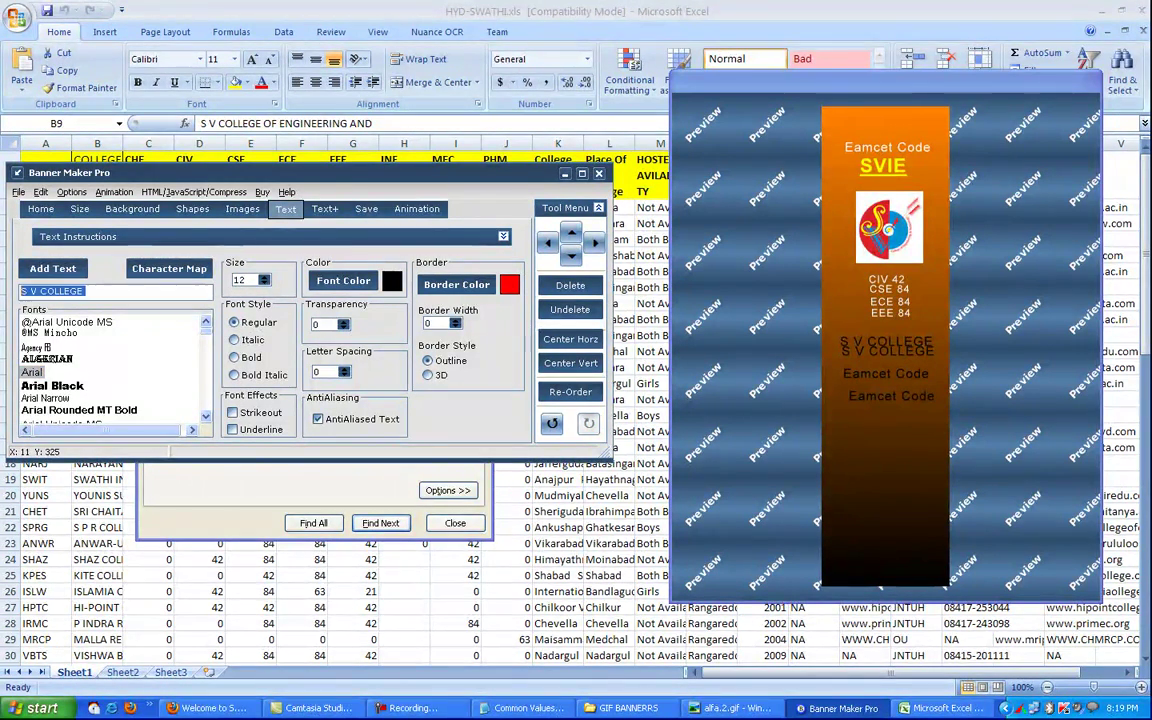
{"action": "right_click", "coordinate": [44, 291]}
{"action": "left_click", "coordinate": [70, 345]}
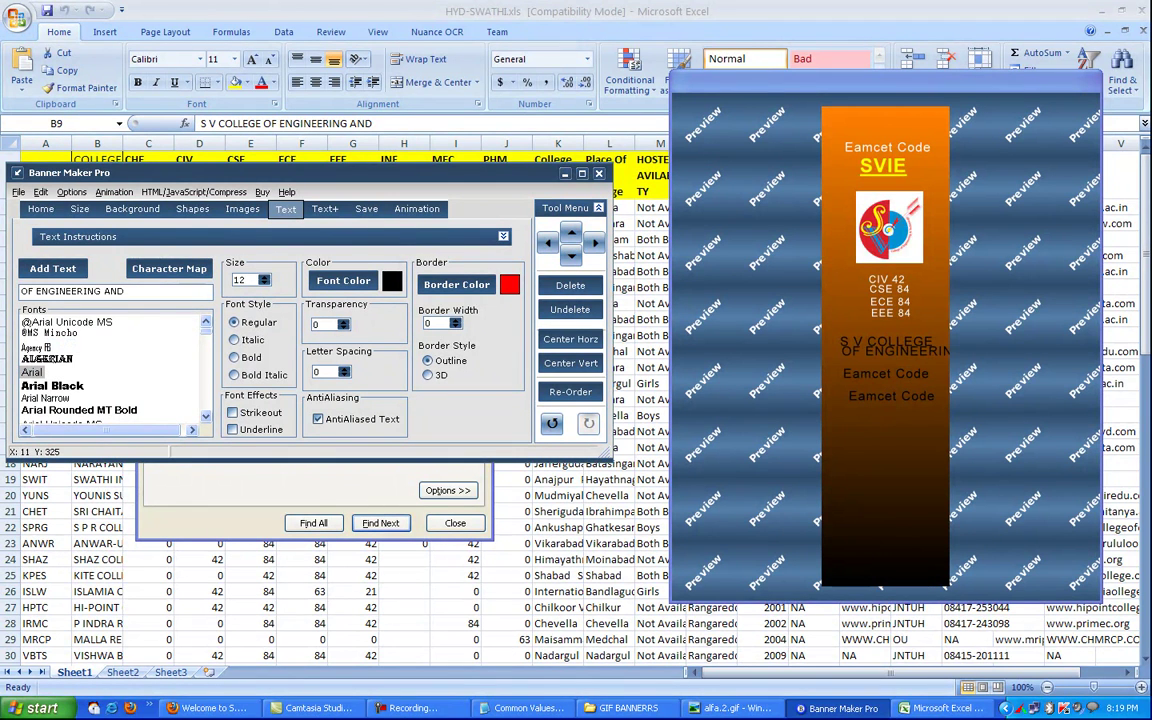
{"action": "left_click_drag", "start_coordinate": [125, 291], "coordinate": [36, 291]}
{"action": "key", "text": "ctrl+c"}
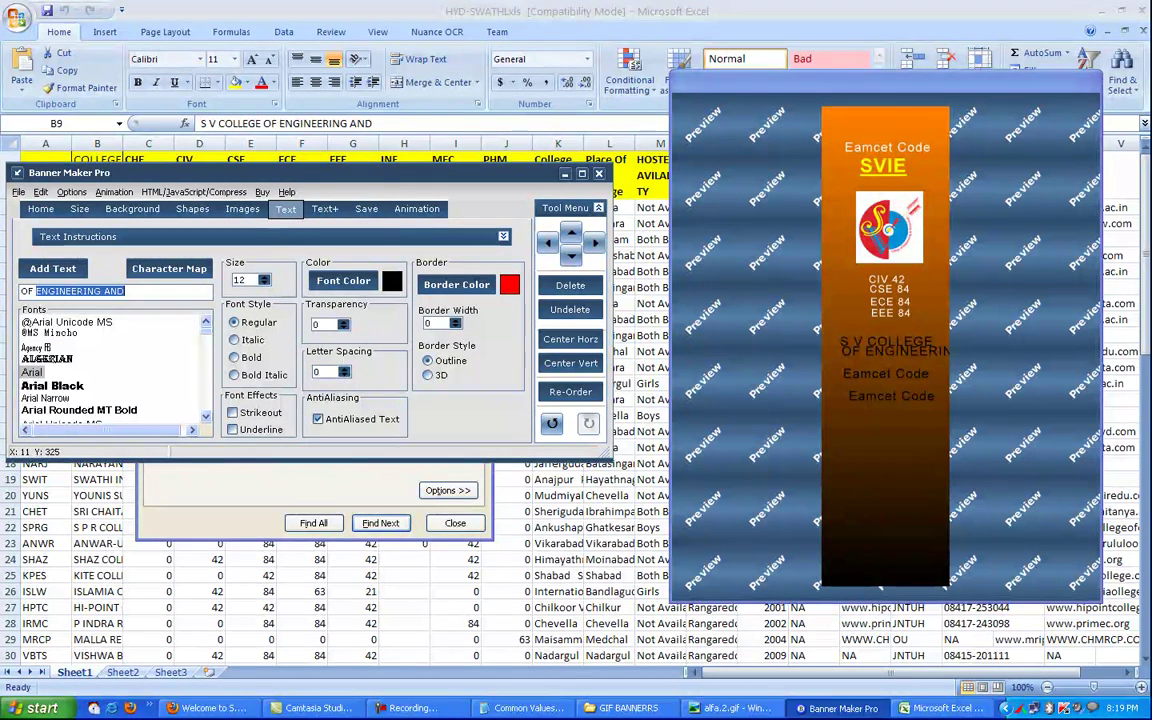
{"action": "key", "text": "BackSpace"}
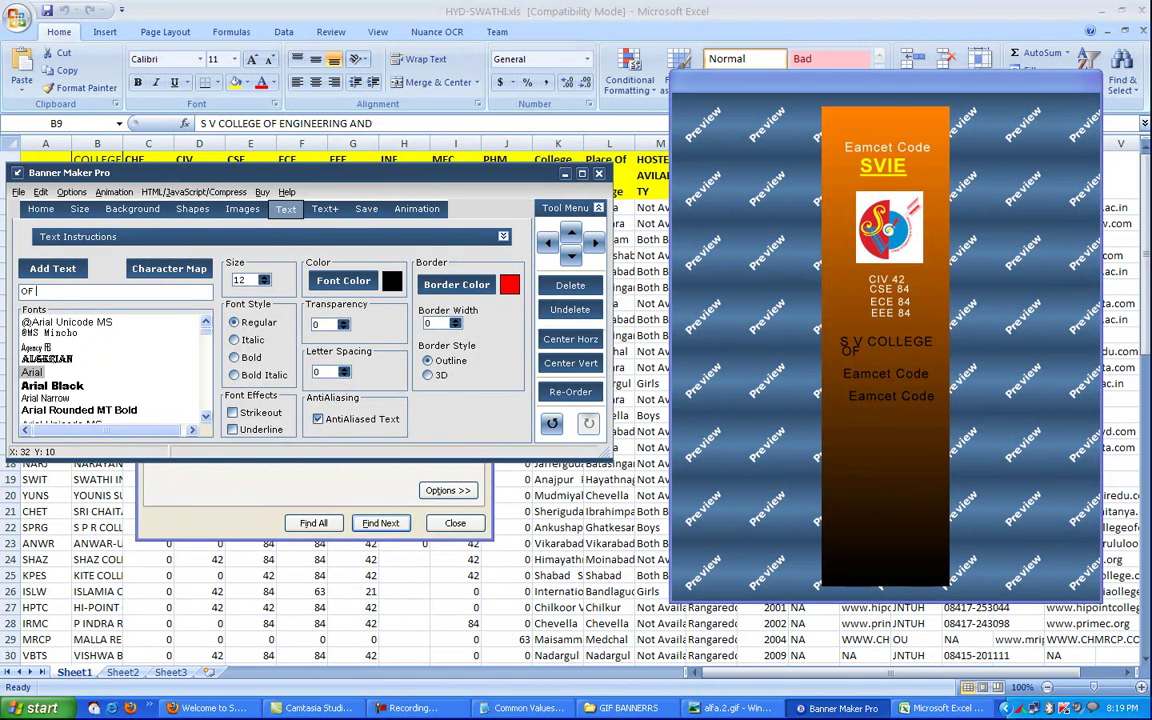
Step: Replace the upper black "Eamcet Code" line with "ENGINEERING AND TECHNOLOGY"
{"action": "left_click_drag", "start_coordinate": [870, 373], "coordinate": [873, 370]}
{"action": "left_click_drag", "start_coordinate": [84, 291], "coordinate": [20, 291]}
{"action": "right_click", "coordinate": [40, 291]}
{"action": "left_click", "coordinate": [52, 340]}
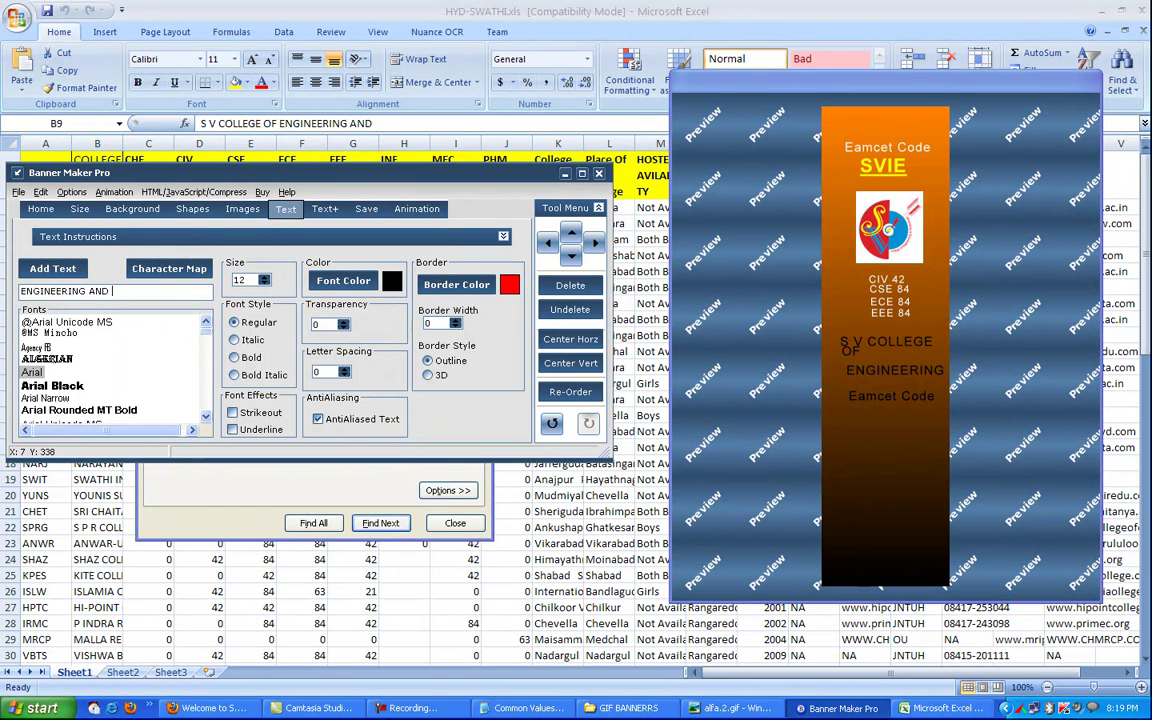
{"action": "type", "text": "CHNOLOGY"}
Step: Move the word "ENGINEERING" from the "ENGINEERING AND TECHNOLOGY" line to the end of the "OF" line
{"action": "left_click_drag", "start_coordinate": [88, 291], "coordinate": [20, 291]}
{"action": "key", "text": "ctrl+c"}
{"action": "key", "text": "BackSpace"}
{"action": "left_click_drag", "start_coordinate": [849, 351], "coordinate": [853, 347]}
{"action": "right_click", "coordinate": [46, 291]}
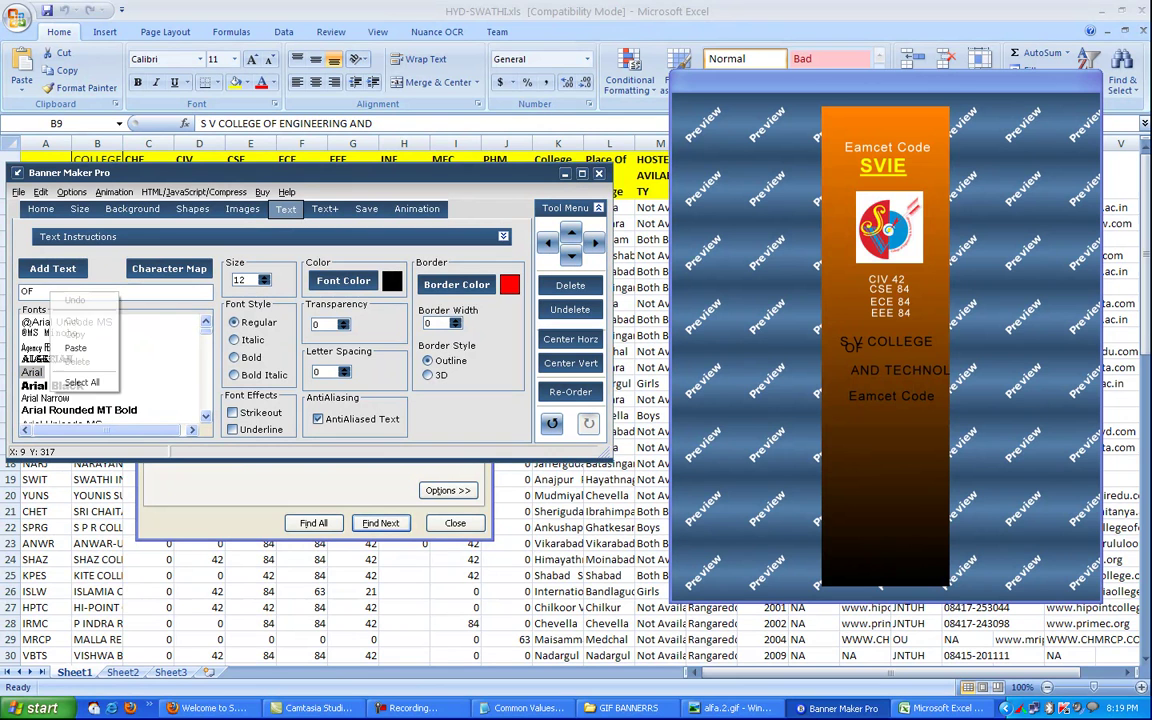
{"action": "left_click", "coordinate": [75, 313]}
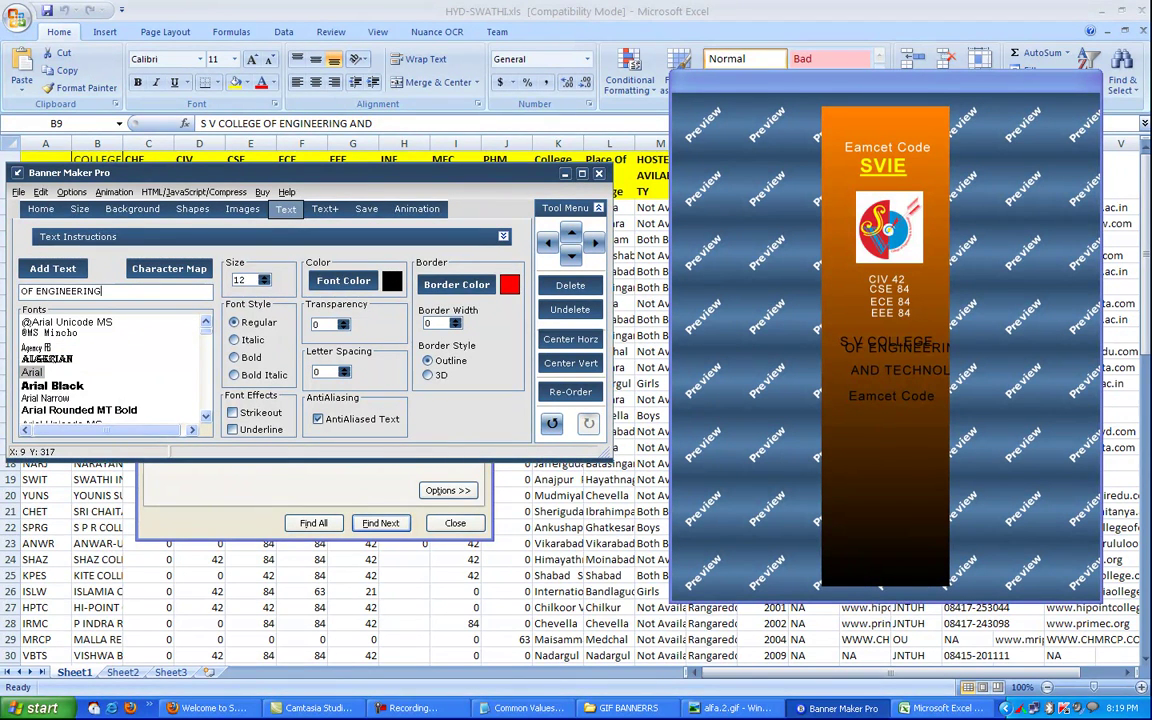
Step: Reposition the "OF ENGINEERING" and "AND TECHNOLOGY" lines below "S V COLLEGE" and set "AND TECHNOLOGY" to font size 10
{"action": "left_click_drag", "start_coordinate": [895, 349], "coordinate": [913, 372]}
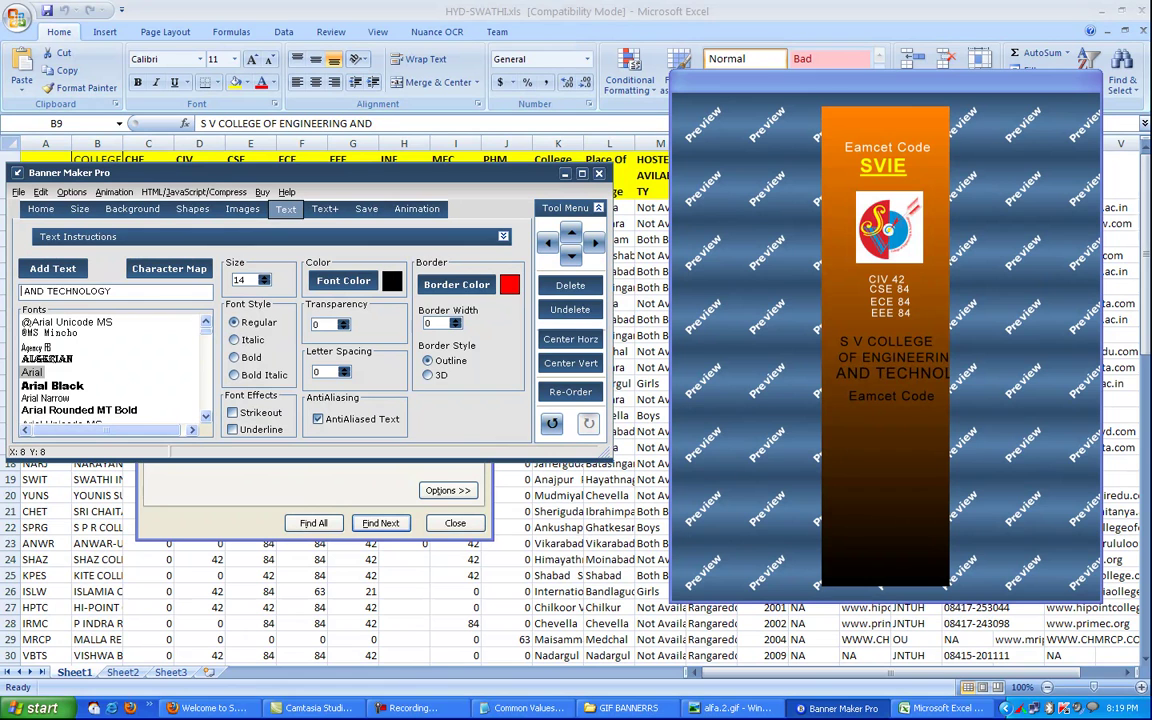
{"action": "left_click", "coordinate": [264, 284]}
{"action": "left_click", "coordinate": [264, 284]}
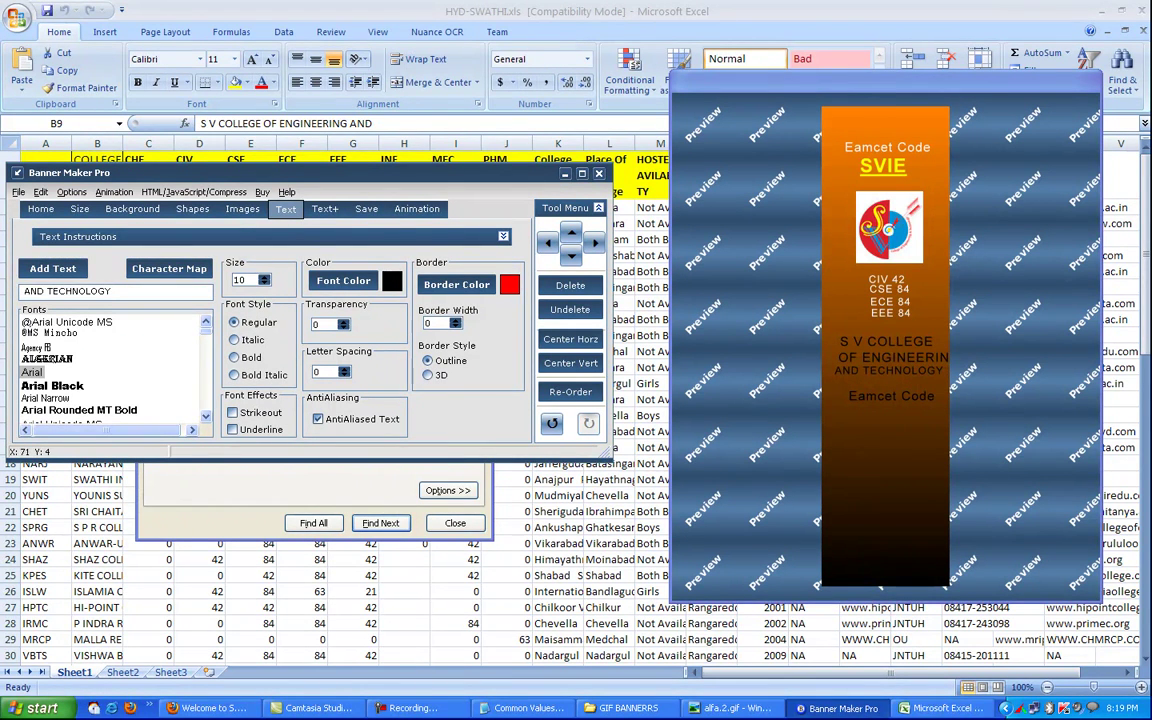
Step: Set the "OF ENGINEERING" line to font size 10 and shift it left so it fits within the banner
{"action": "left_click_drag", "start_coordinate": [868, 359], "coordinate": [871, 356]}
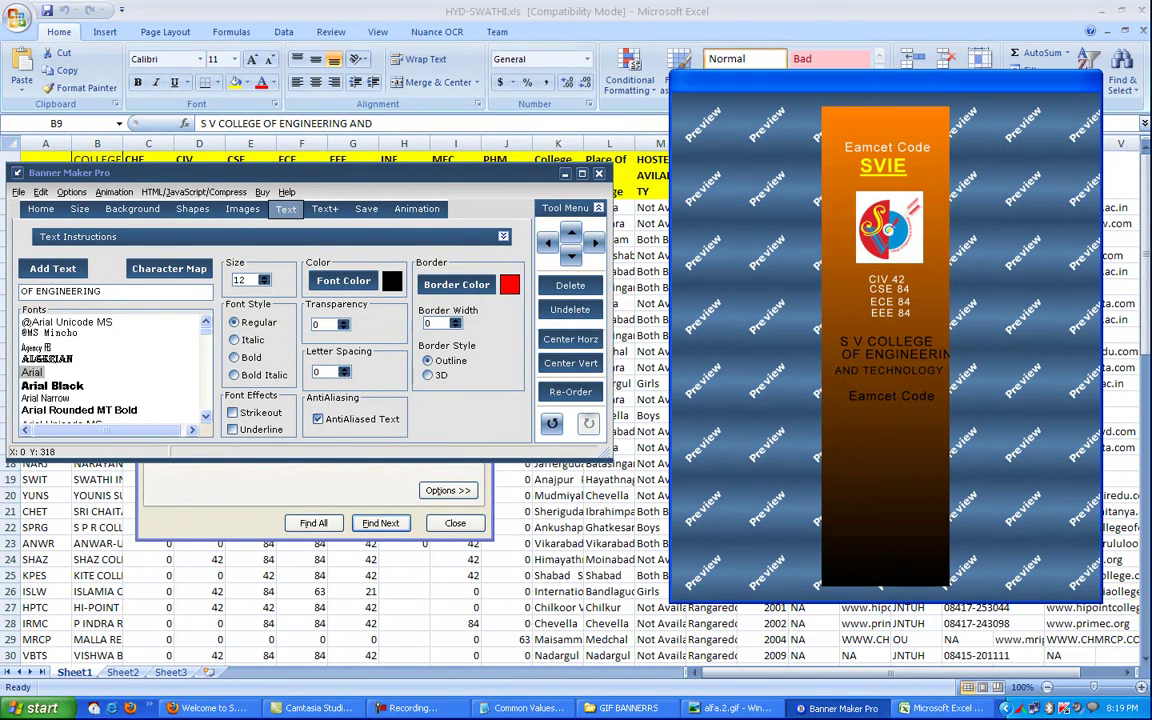
{"action": "key", "text": "Down"}
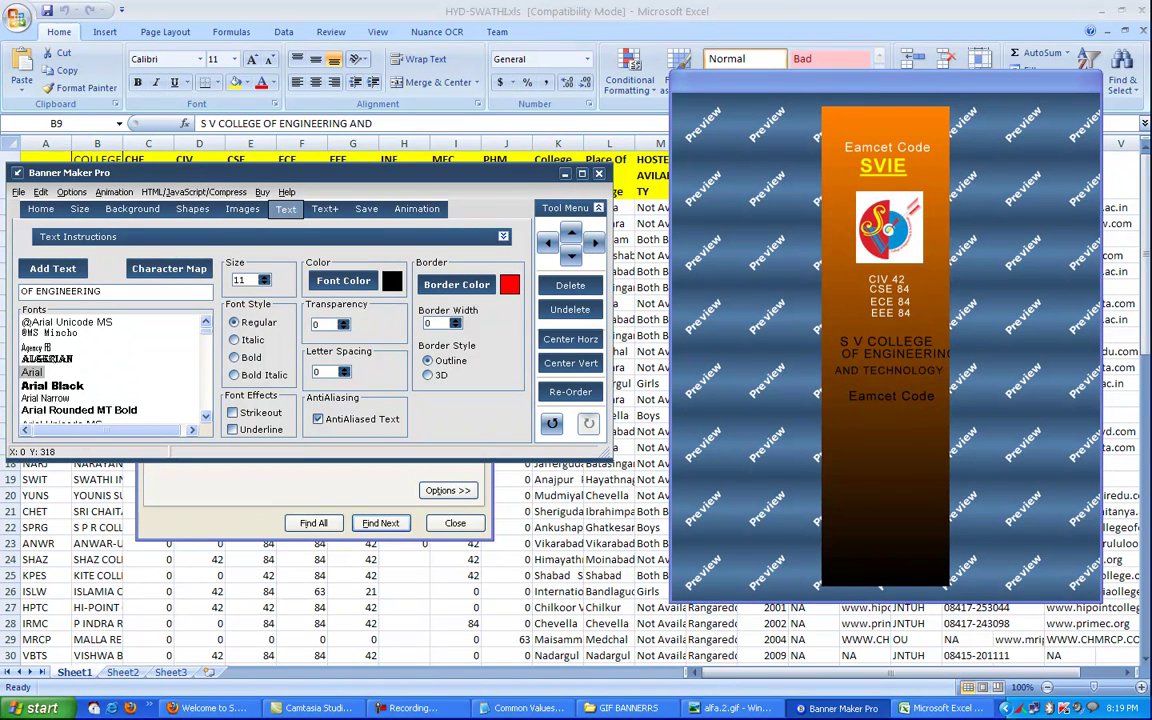
{"action": "left_click", "coordinate": [547, 243]}
{"action": "left_click", "coordinate": [547, 243]}
{"action": "left_click", "coordinate": [547, 243]}
{"action": "left_click", "coordinate": [547, 243]}
{"action": "left_click", "coordinate": [547, 243]}
{"action": "left_click", "coordinate": [547, 243]}
{"action": "left_click", "coordinate": [547, 243]}
{"action": "left_click", "coordinate": [547, 243]}
{"action": "left_click", "coordinate": [264, 284]}
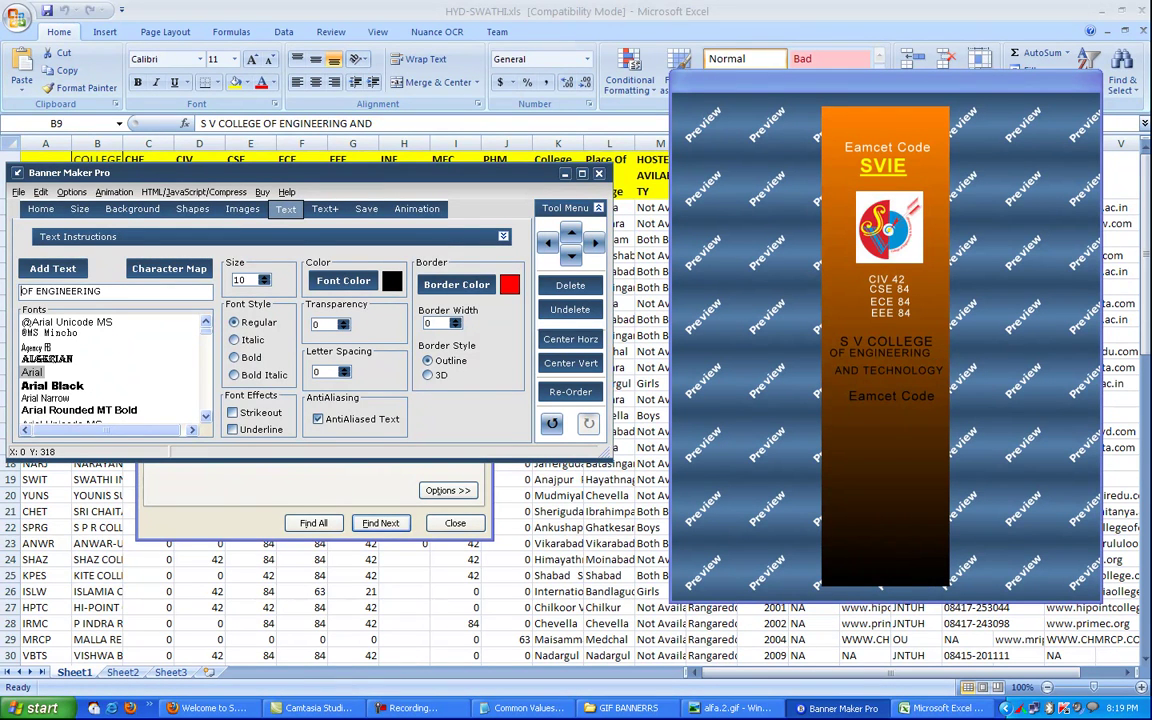
Step: Nudge the "OF ENGINEERING" line down and right to line it up between "S V COLLEGE" and "AND TECHNOLOGY"
{"action": "left_click", "coordinate": [571, 255]}
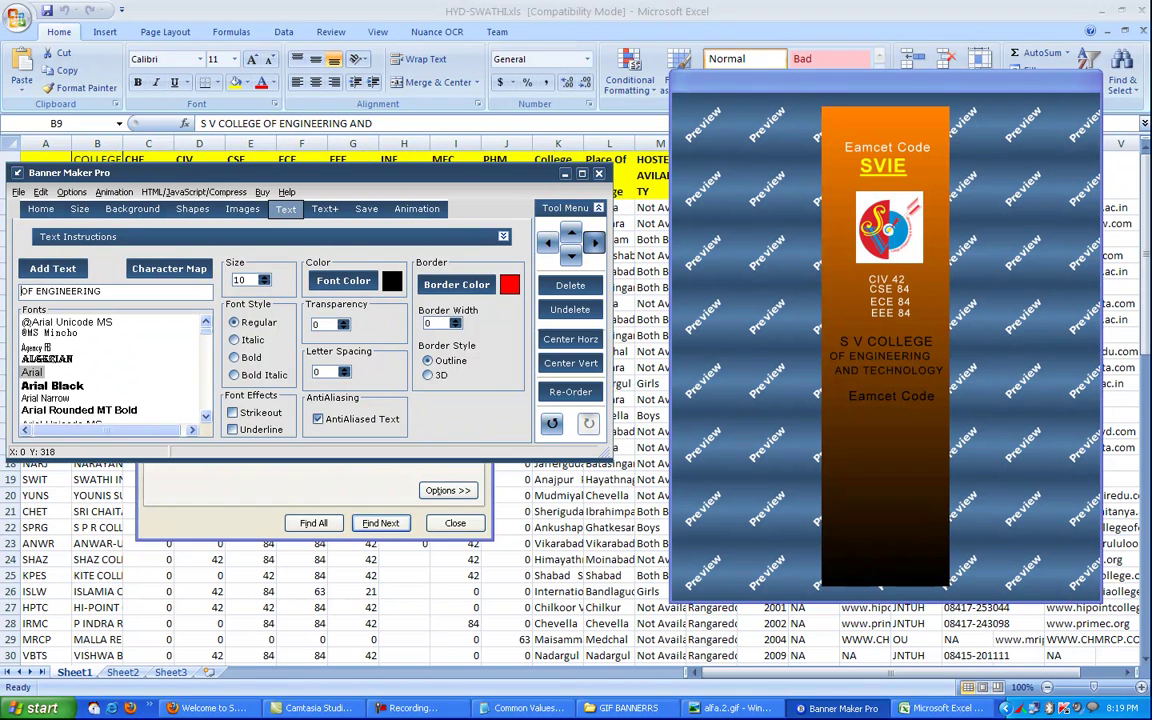
{"action": "left_click", "coordinate": [594, 243]}
{"action": "left_click", "coordinate": [594, 243]}
{"action": "left_click", "coordinate": [594, 243]}
{"action": "left_click", "coordinate": [594, 243]}
{"action": "left_click", "coordinate": [594, 243]}
{"action": "left_click", "coordinate": [594, 243]}
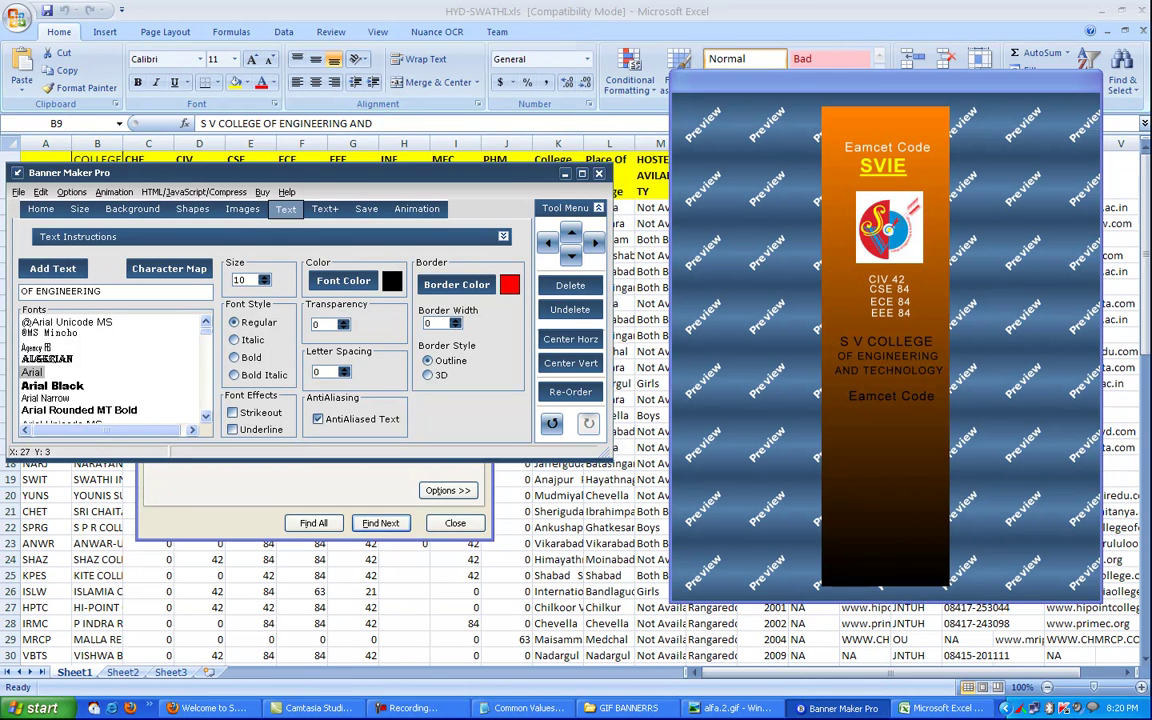
Step: Nudge the "S V COLLEGE" line slightly up and right above "OF ENGINEERING" and make it bold
{"action": "left_click_drag", "start_coordinate": [887, 342], "coordinate": [890, 339]}
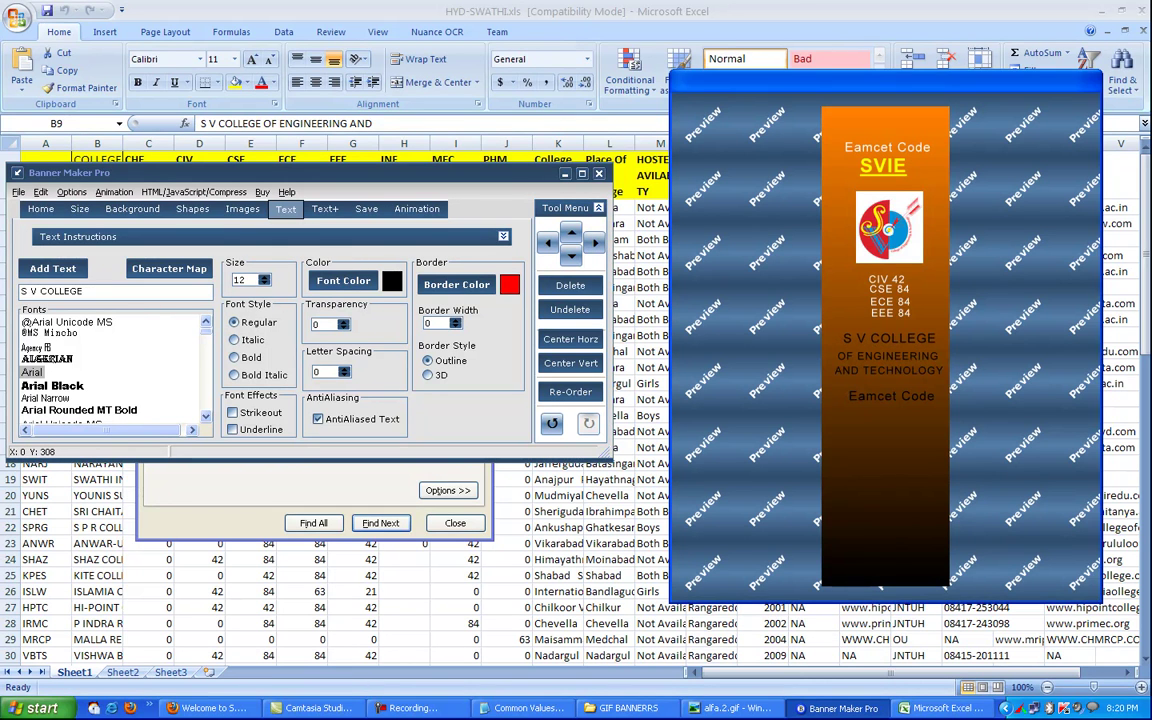
{"action": "left_click", "coordinate": [235, 357]}
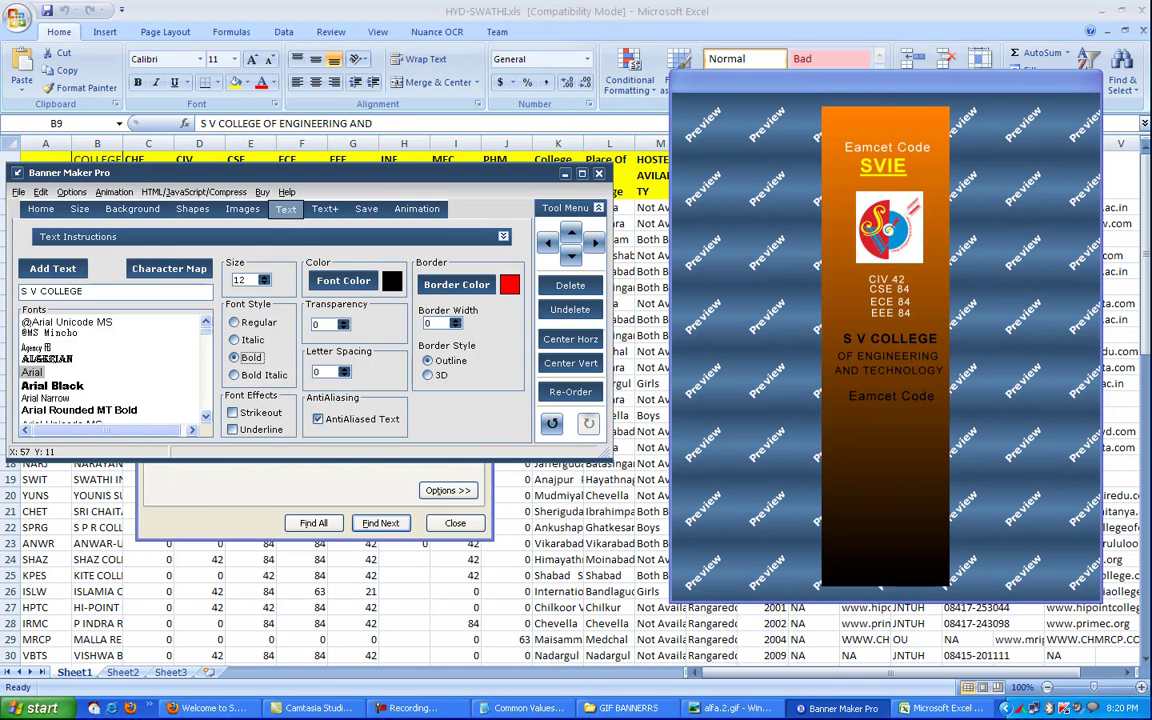
Step: Try an olive font color on the "S V COLLEGE" line and return it to black
{"action": "left_click", "coordinate": [343, 280]}
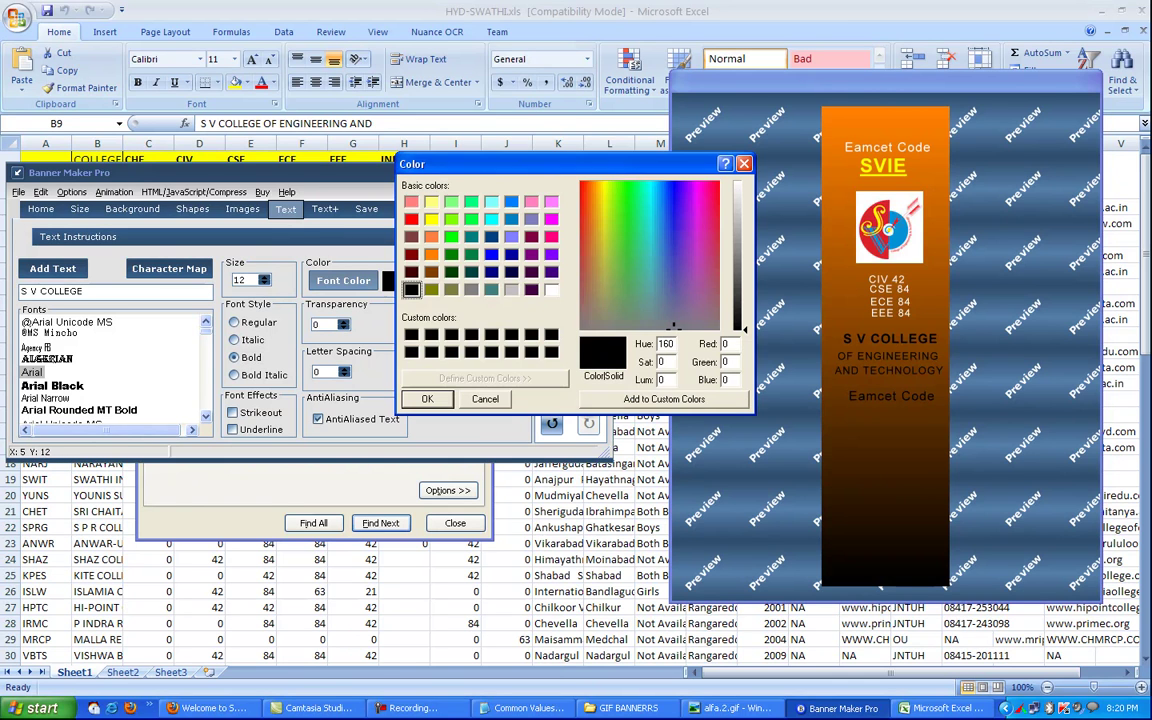
{"action": "left_click", "coordinate": [431, 289]}
{"action": "left_click", "coordinate": [427, 399]}
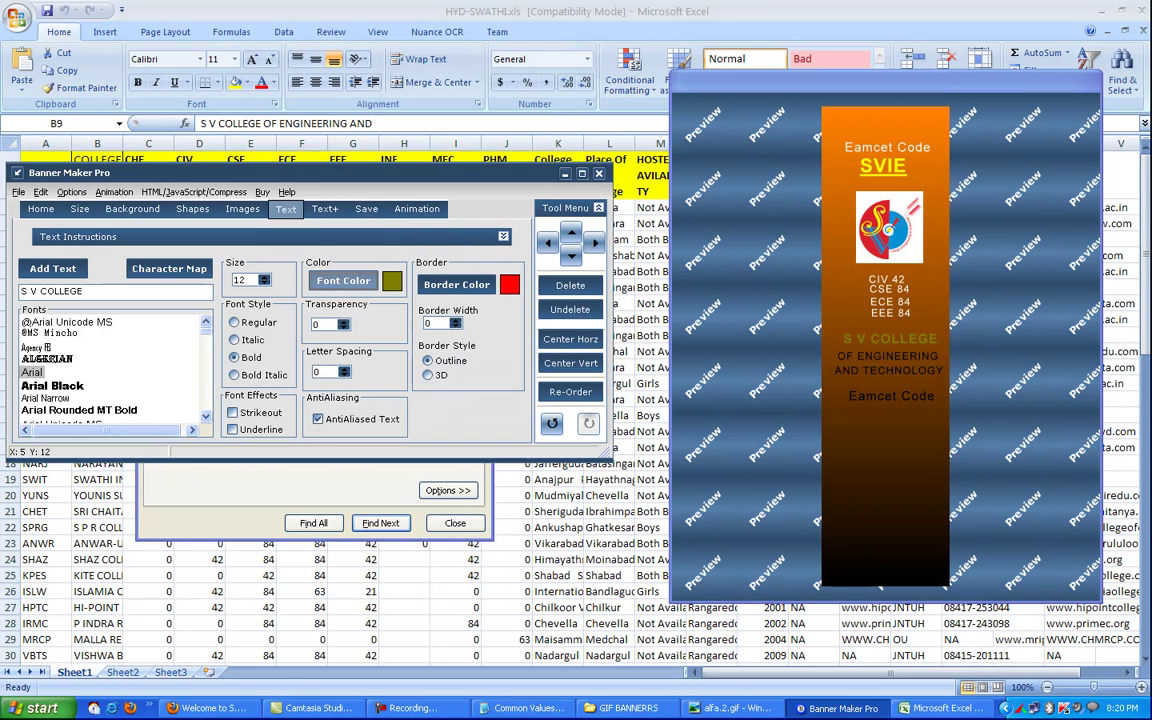
{"action": "left_click", "coordinate": [343, 280]}
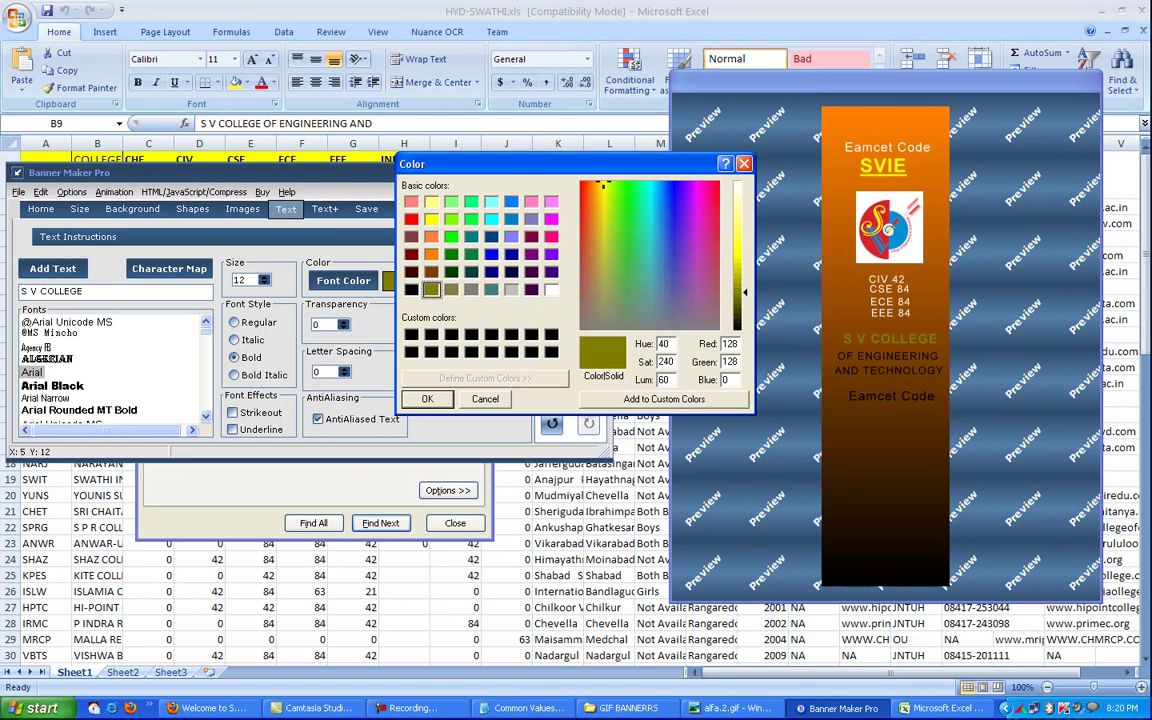
{"action": "left_click", "coordinate": [411, 289]}
{"action": "key", "text": "Return"}
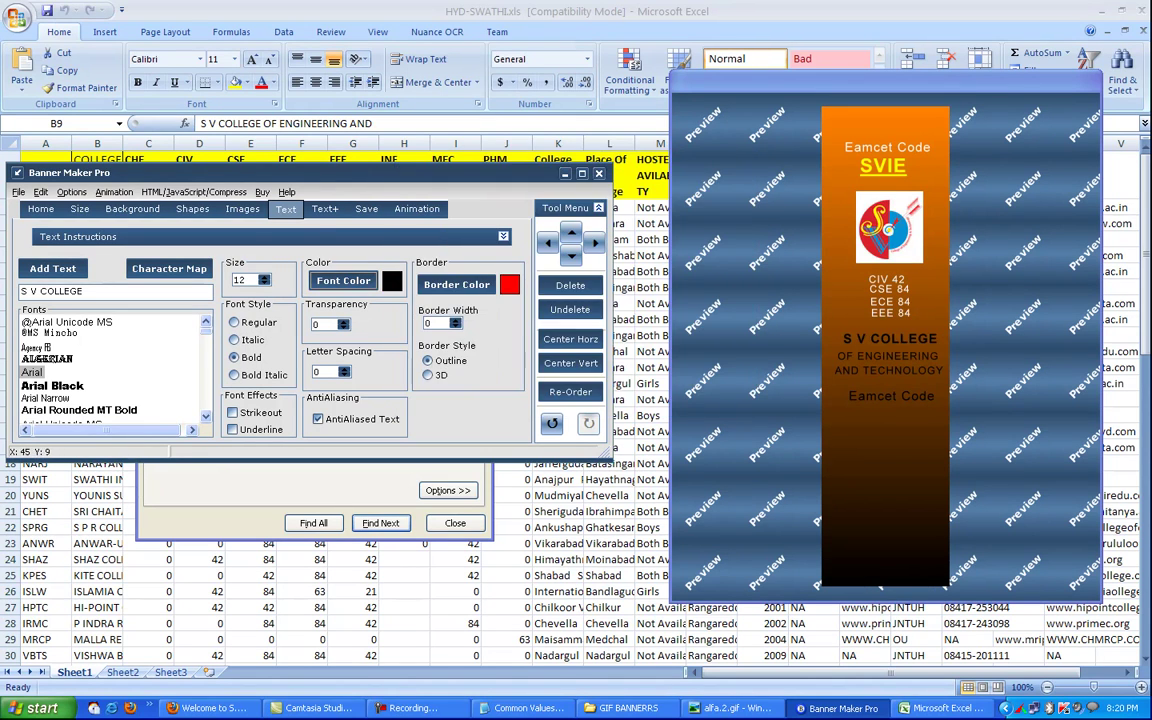
Step: Shift the "AND TECHNOLOGY" line and the lower "Eamcet Code" line slightly right, checking the layout against alfa.2.gif
{"action": "left_click_drag", "start_coordinate": [882, 357], "coordinate": [876, 366]}
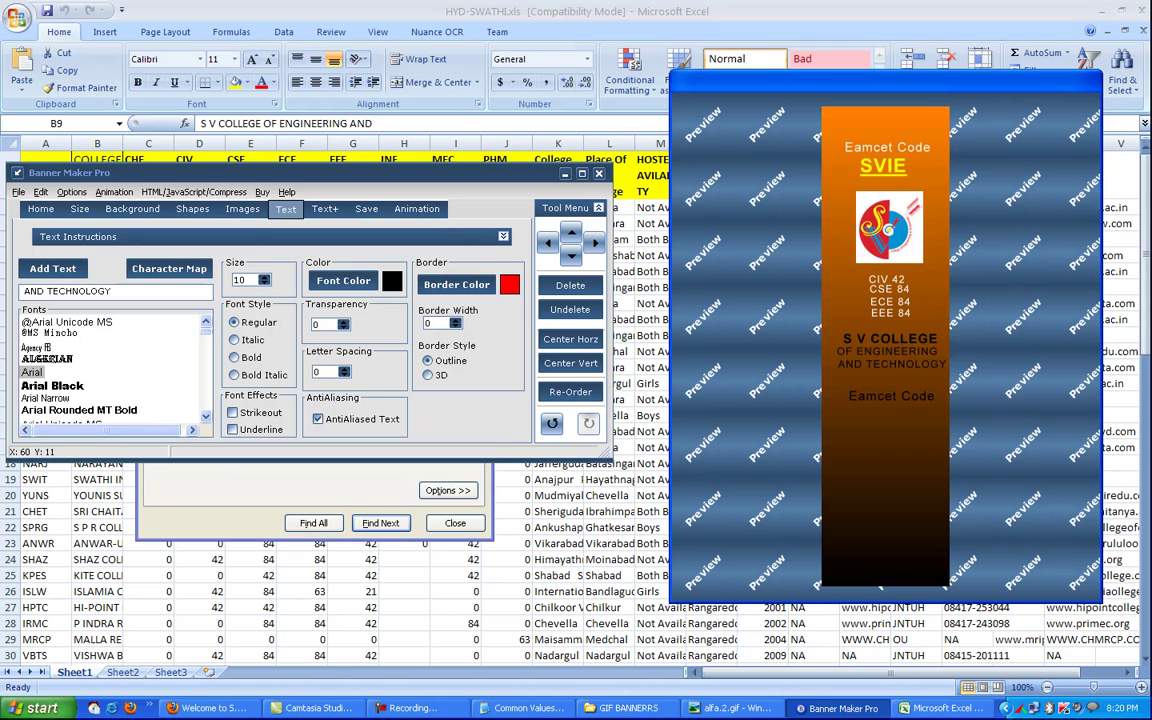
{"action": "key", "text": "alt+Tab"}
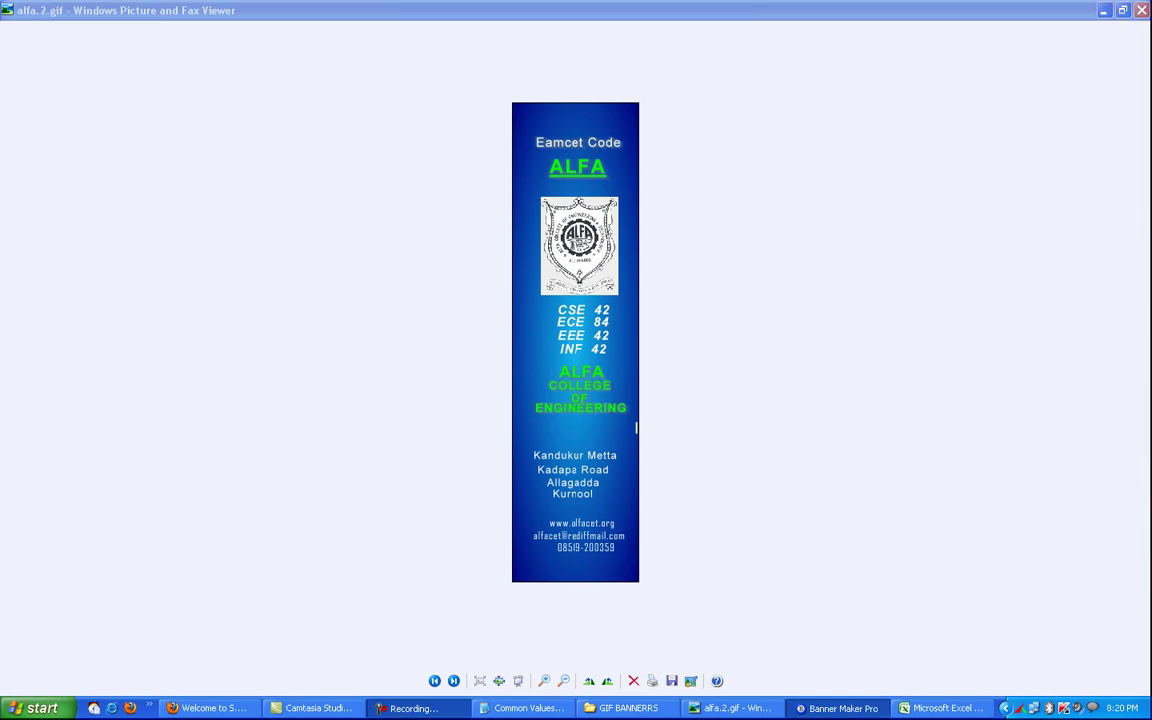
{"action": "left_click", "coordinate": [843, 707]}
{"action": "left_click", "coordinate": [735, 707]}
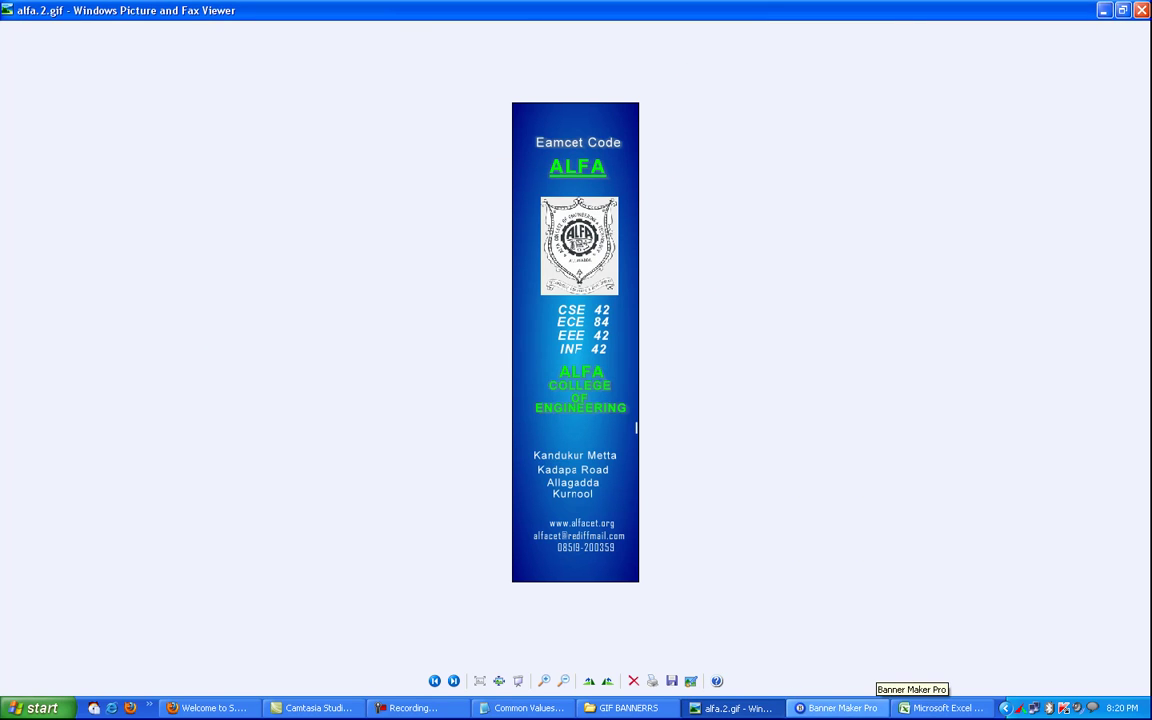
{"action": "left_click", "coordinate": [843, 707]}
{"action": "left_click_drag", "start_coordinate": [856, 401], "coordinate": [860, 397]}
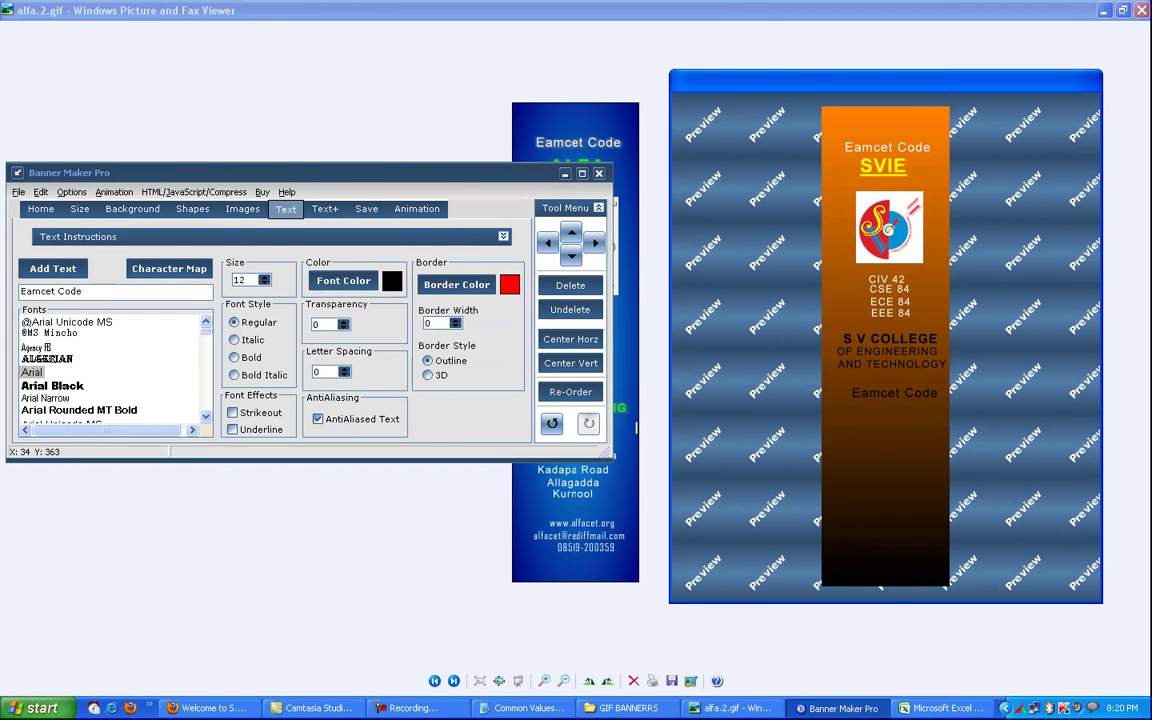
{"action": "left_click", "coordinate": [492, 378]}
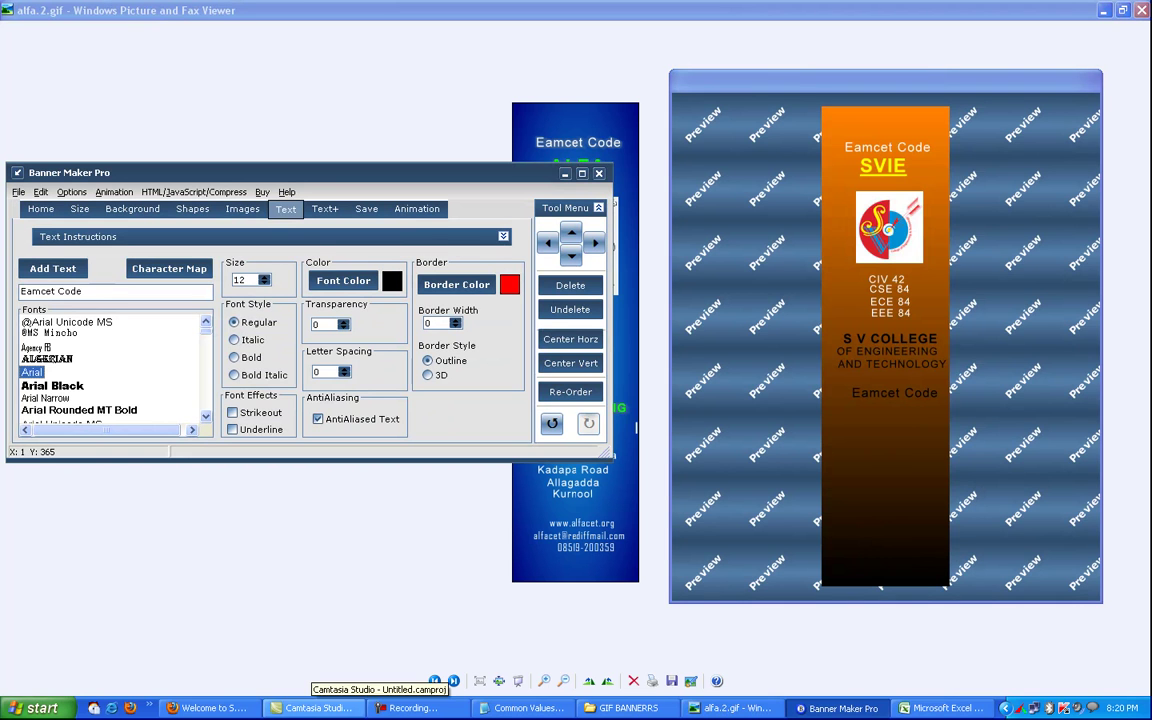
Step: Switch to Firefox and look for the college's address on the Contact Us page under Placements of its website
{"action": "left_click", "coordinate": [208, 707]}
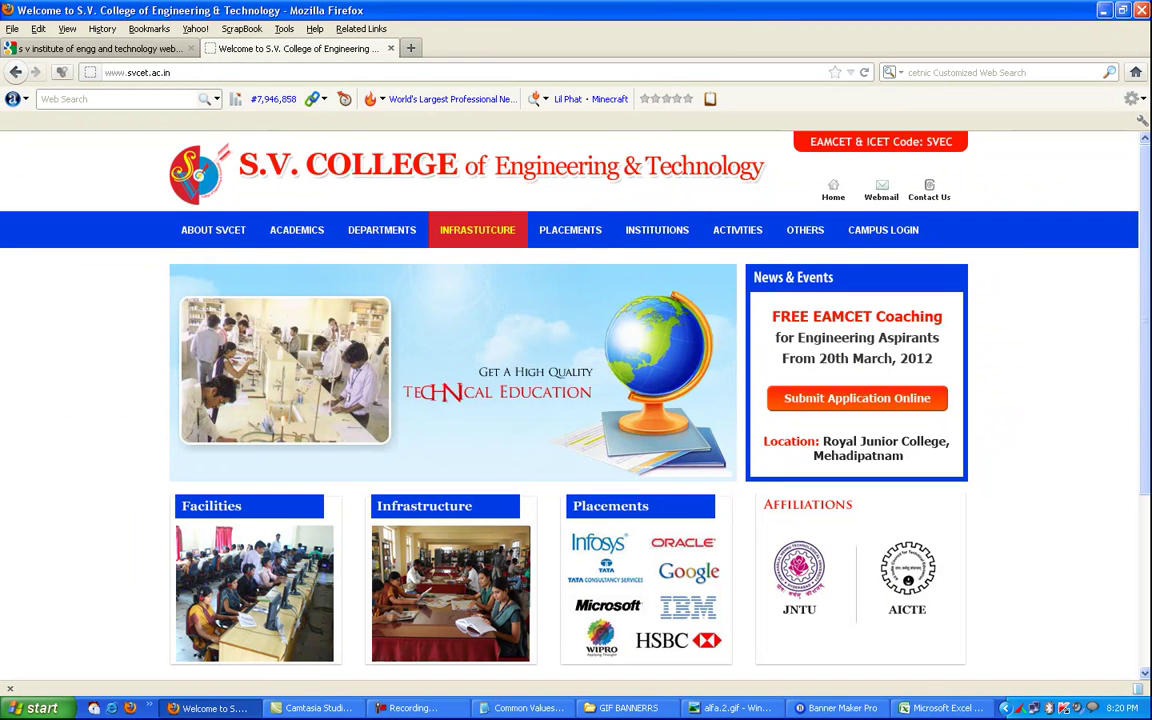
{"action": "mouse_move", "coordinate": [570, 230]}
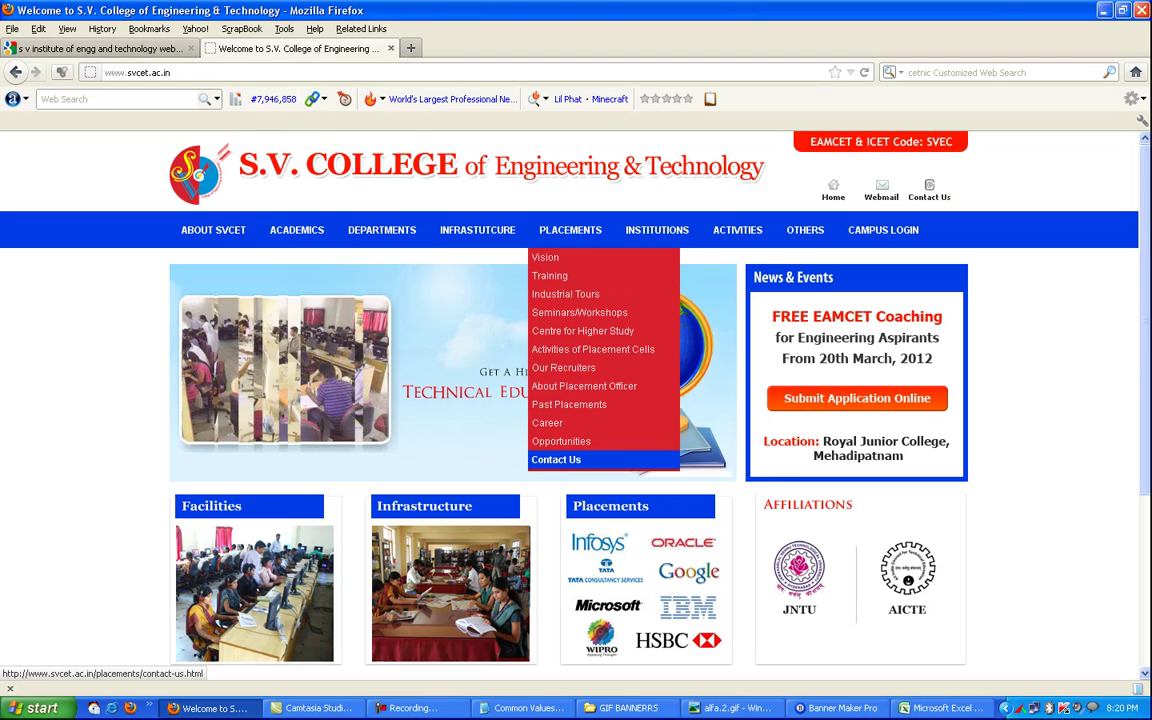
{"action": "left_click", "coordinate": [556, 459]}
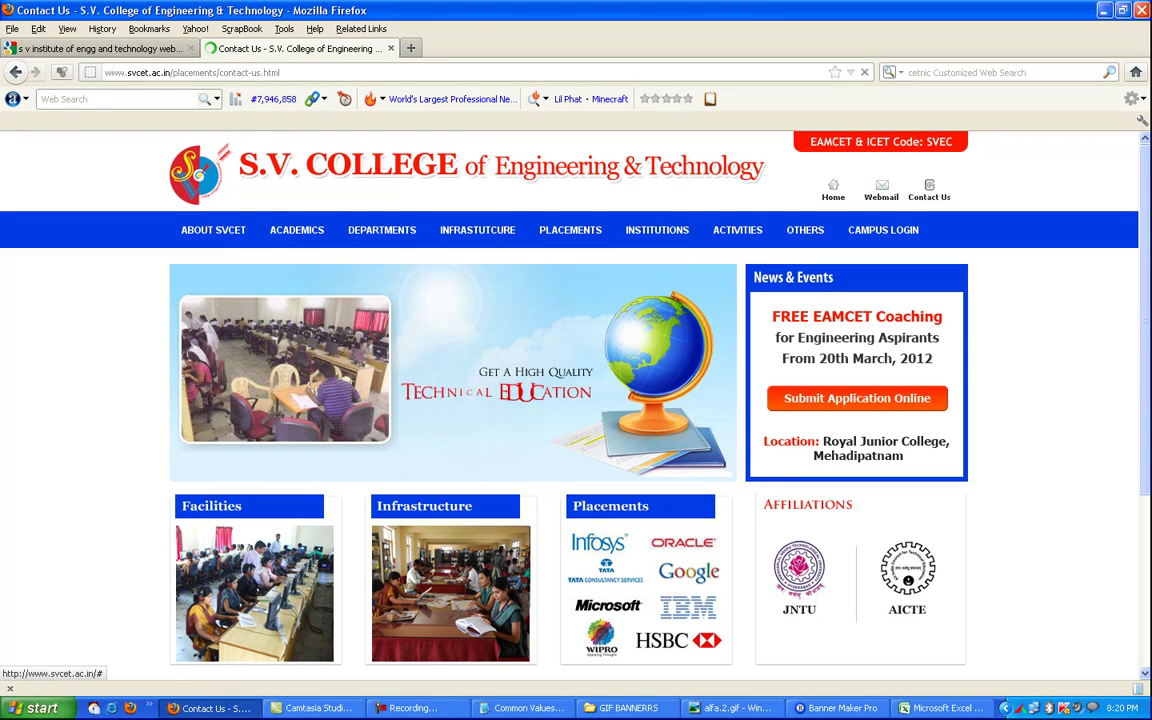
{"action": "scroll", "coordinate": [569, 405], "scroll_direction": "down", "scroll_amount": 1}
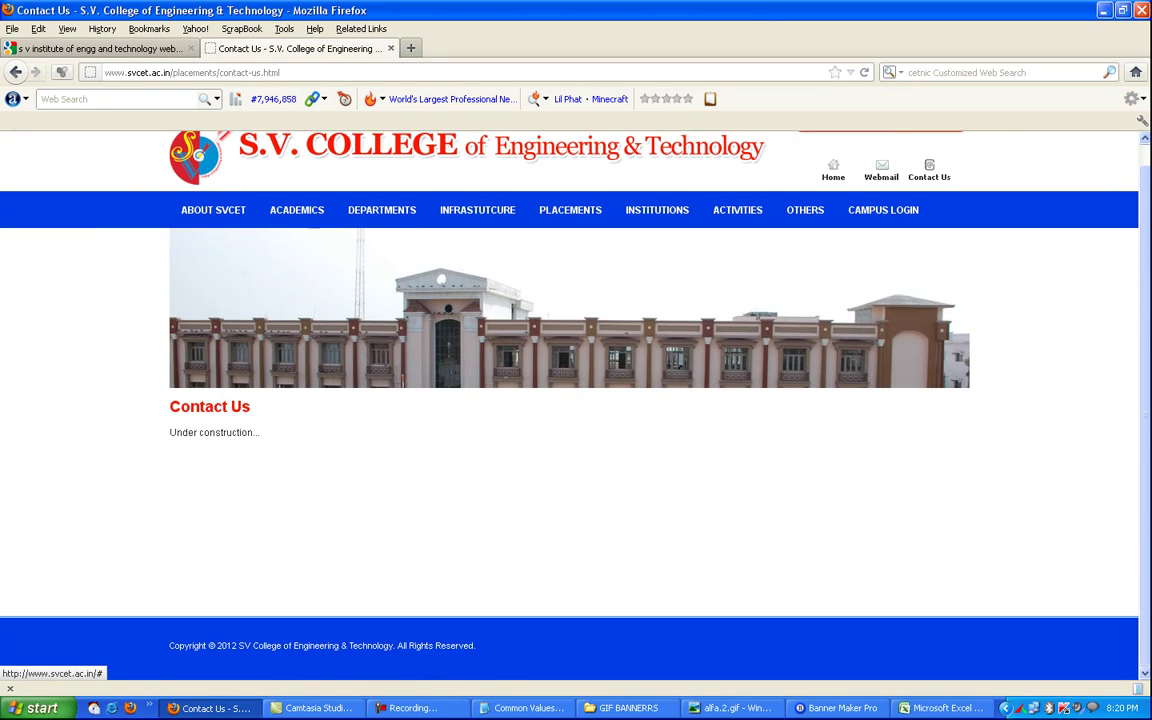
Step: Switch to the HYD-SWATHI.xls workbook in Excel, copy the SVEC college address from cell K9 and return to Banner Maker Pro
{"action": "key", "text": "alt+Tab"}
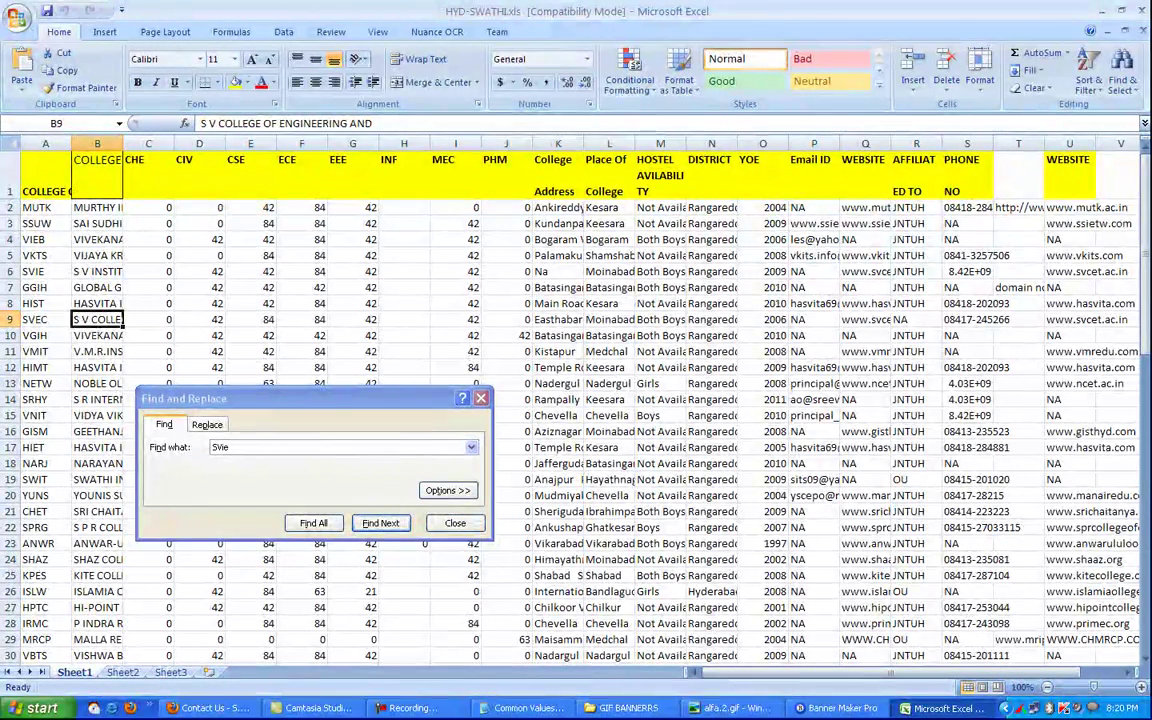
{"action": "left_click", "coordinate": [506, 319]}
{"action": "left_click", "coordinate": [557, 319]}
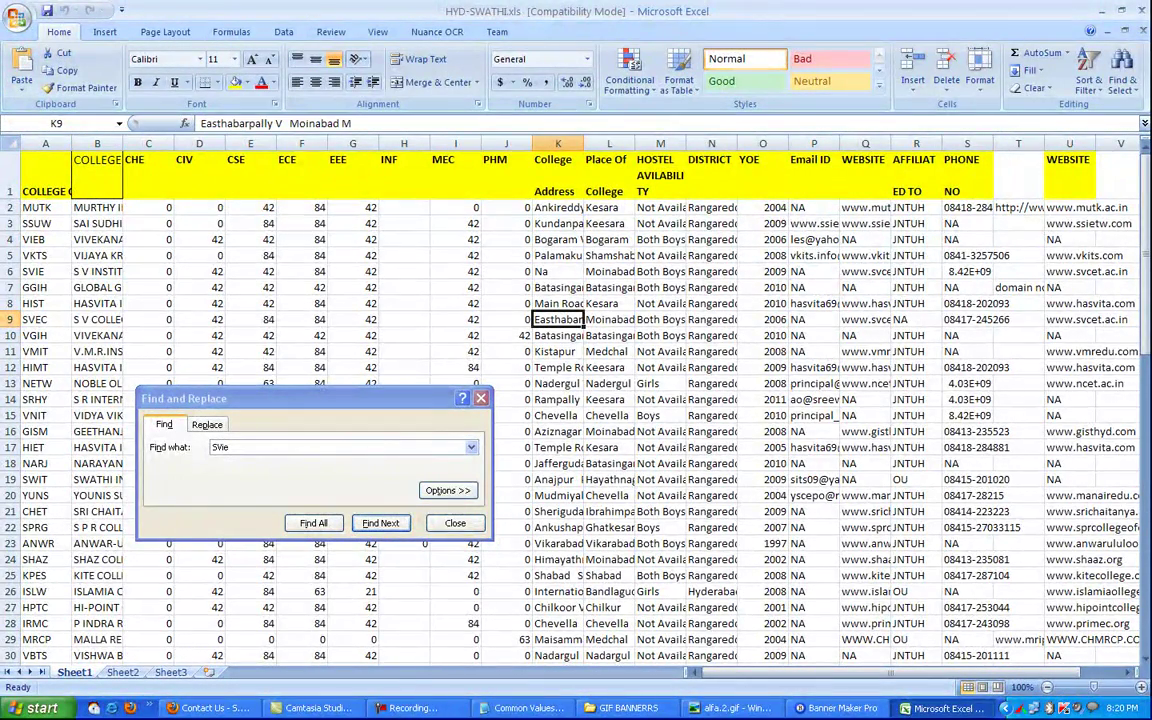
{"action": "key", "text": "ctrl+c"}
{"action": "key", "text": "alt+Tab"}
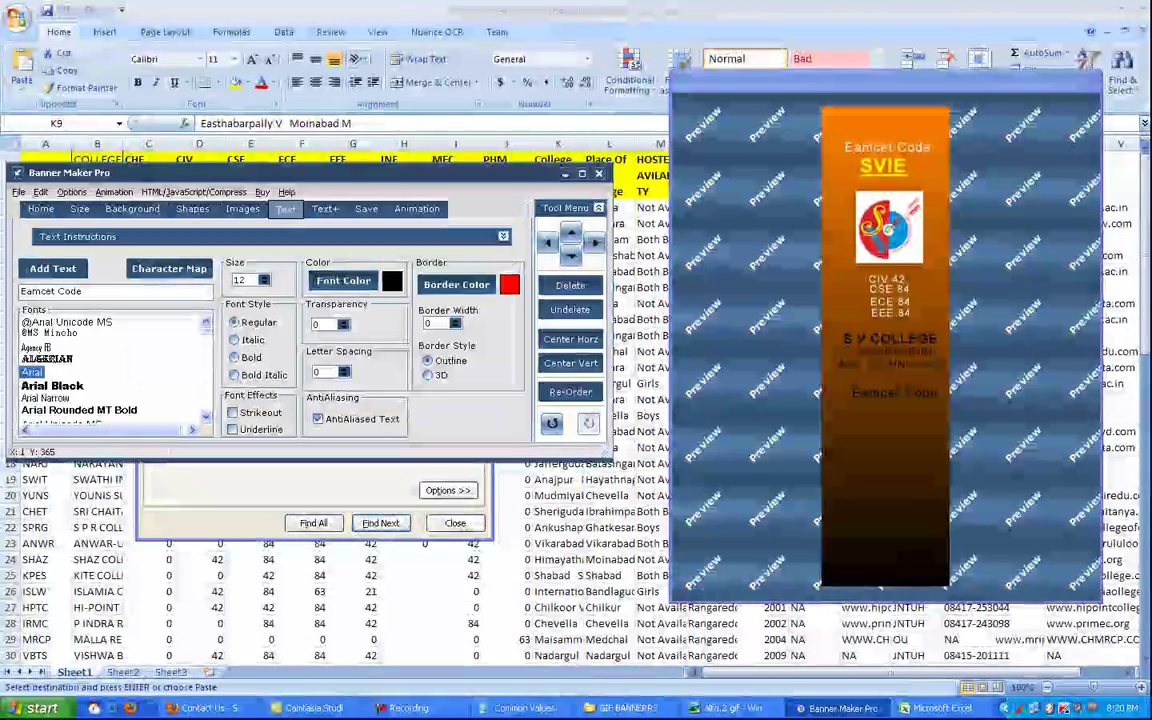
Step: Replace the lower "Eamcet Code" line with a new "ADDRESS" text line placed below "AND TECHNOLOGY"
{"action": "mouse_move", "coordinate": [897, 396]}
{"action": "left_mouse_down"}
{"action": "mouse_move", "coordinate": [886, 395]}
{"action": "mouse_move", "coordinate": [900, 392]}
{"action": "left_mouse_up"}
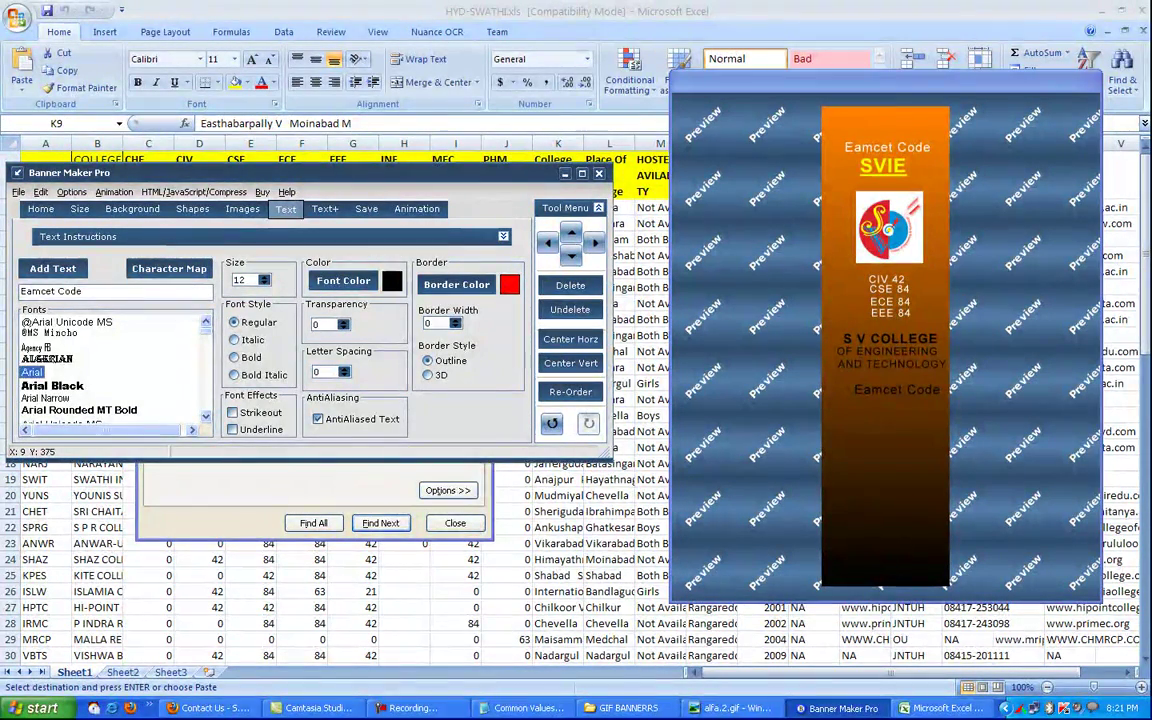
{"action": "left_click_drag", "start_coordinate": [84, 291], "coordinate": [20, 291]}
{"action": "right_click", "coordinate": [53, 292]}
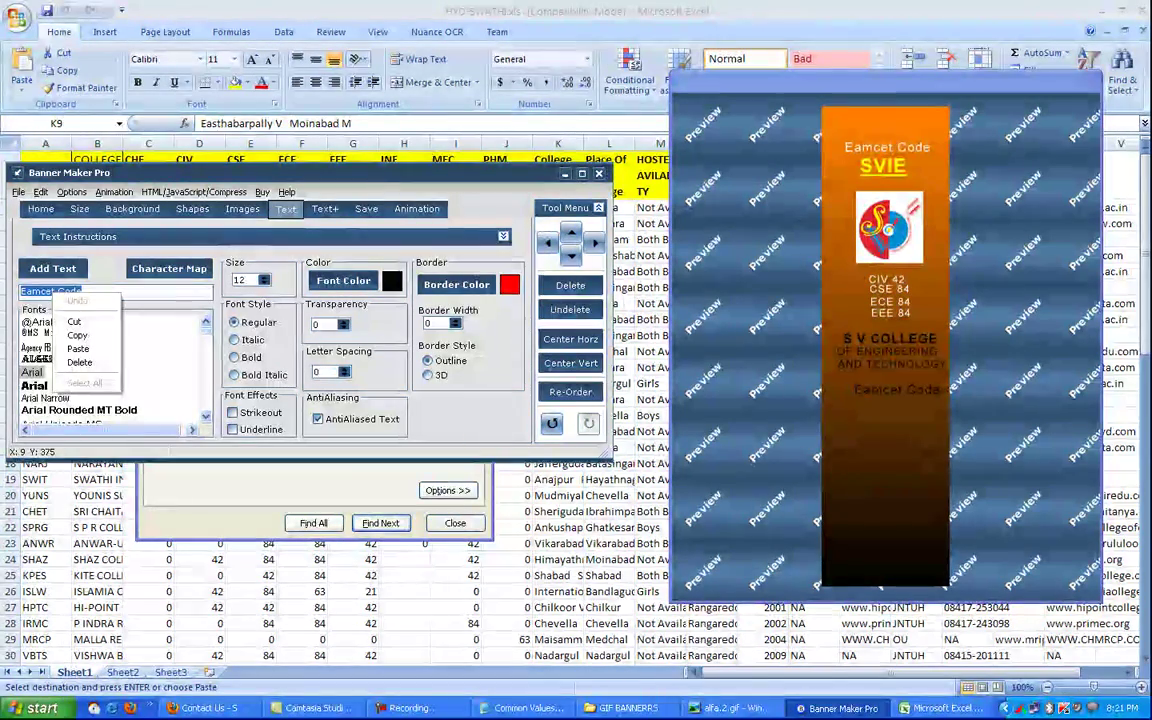
{"action": "key", "text": "Escape"}
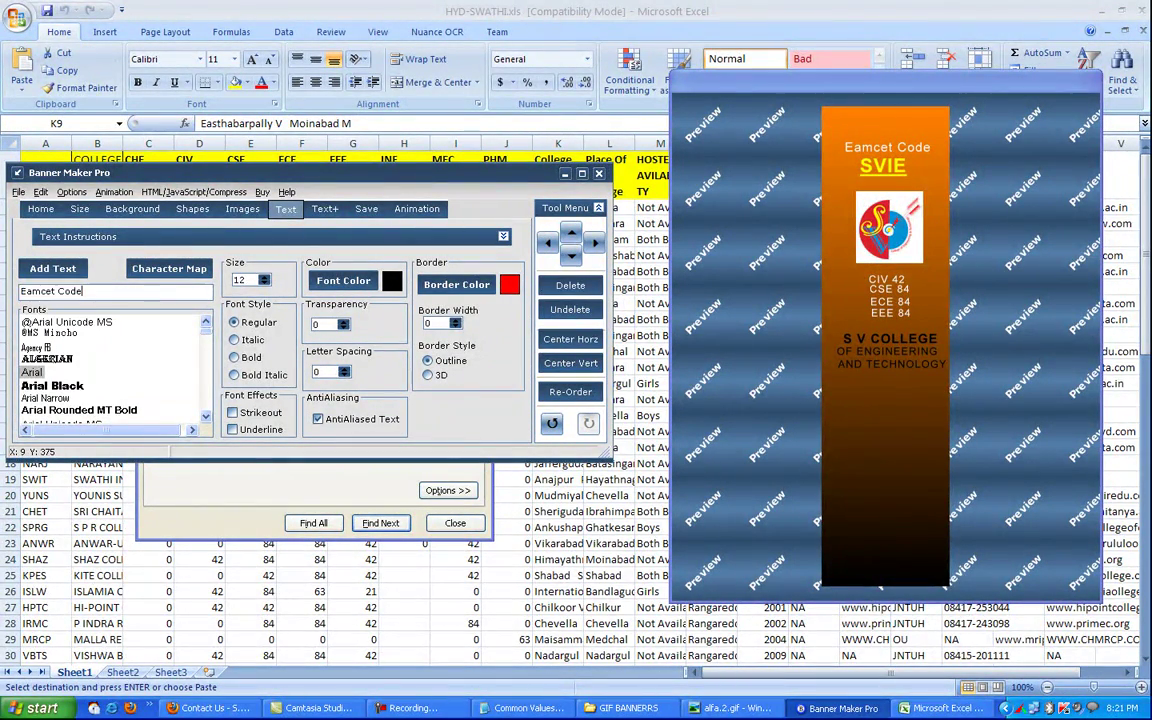
{"action": "type", "text": "ADDRESS"}
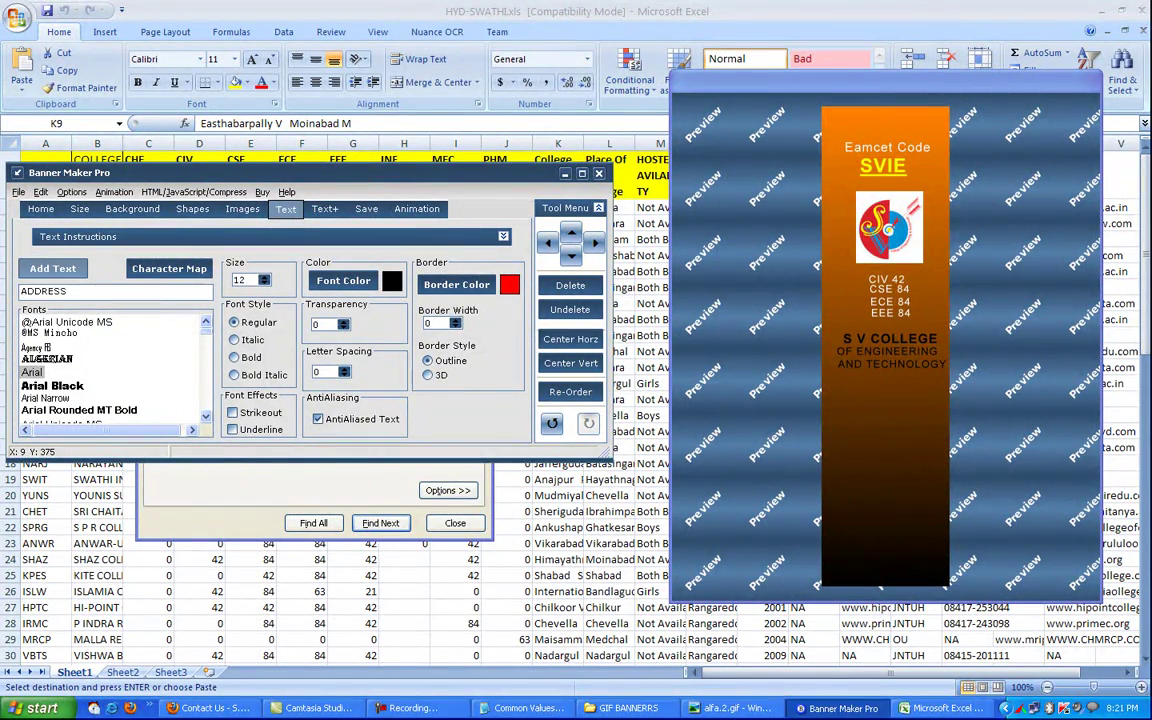
{"action": "left_click", "coordinate": [53, 268]}
{"action": "left_click", "coordinate": [834, 113]}
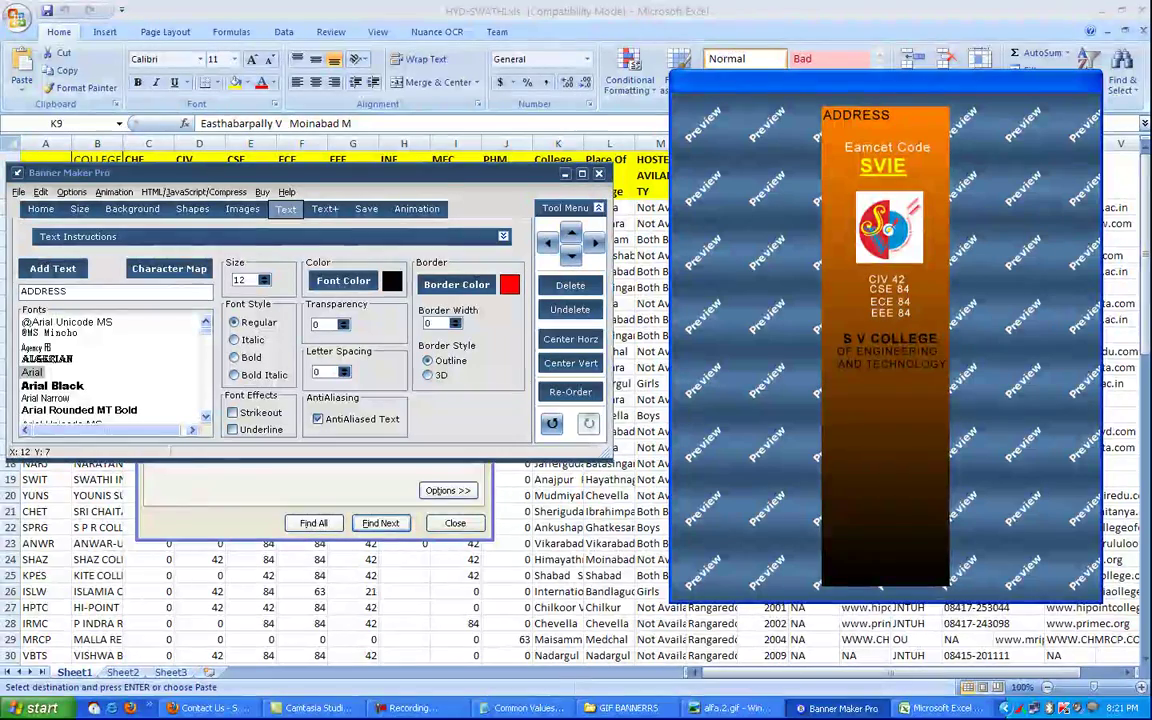
{"action": "left_click_drag", "start_coordinate": [834, 114], "coordinate": [866, 391]}
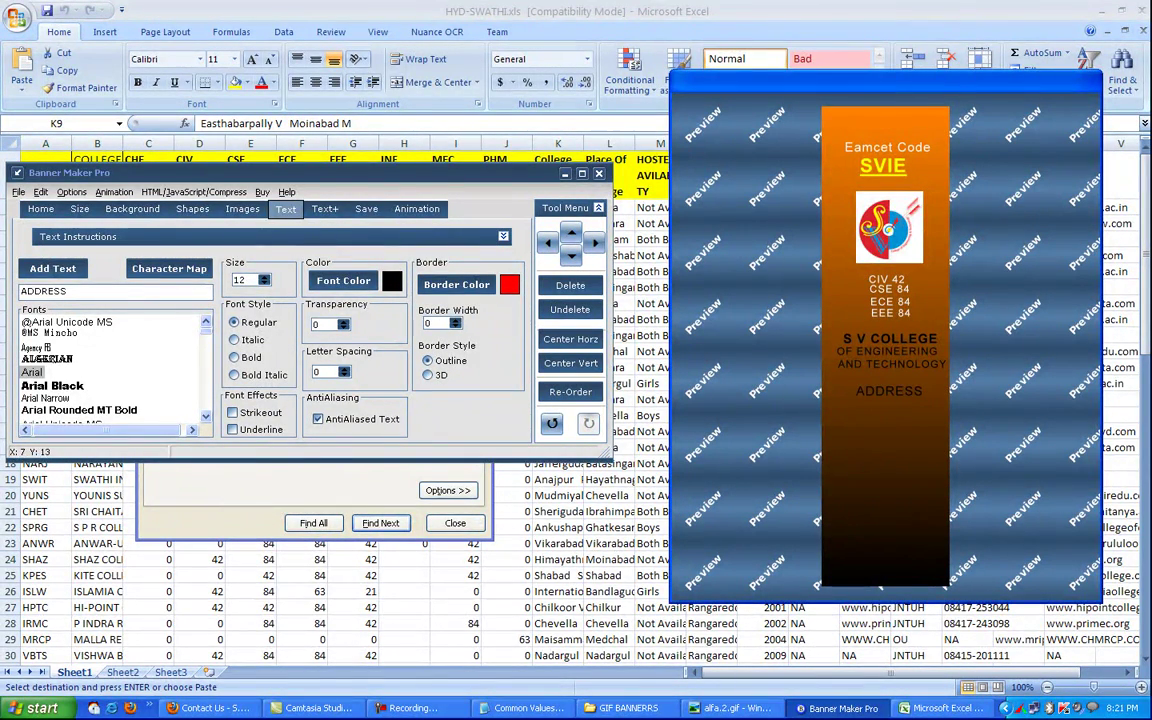
Step: Replace the "ADDRESS" text with the copied college address, and copy and remove its second part so only the village remains
{"action": "double_click", "coordinate": [57, 291]}
{"action": "right_click", "coordinate": [57, 292]}
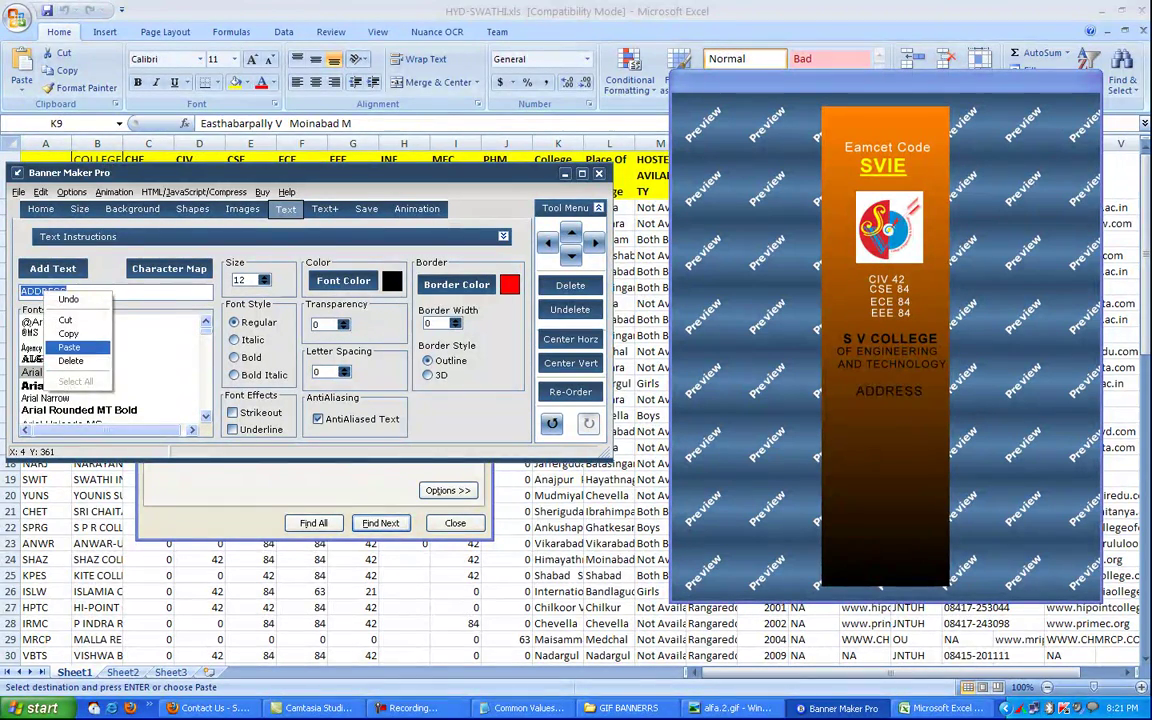
{"action": "left_click", "coordinate": [69, 347]}
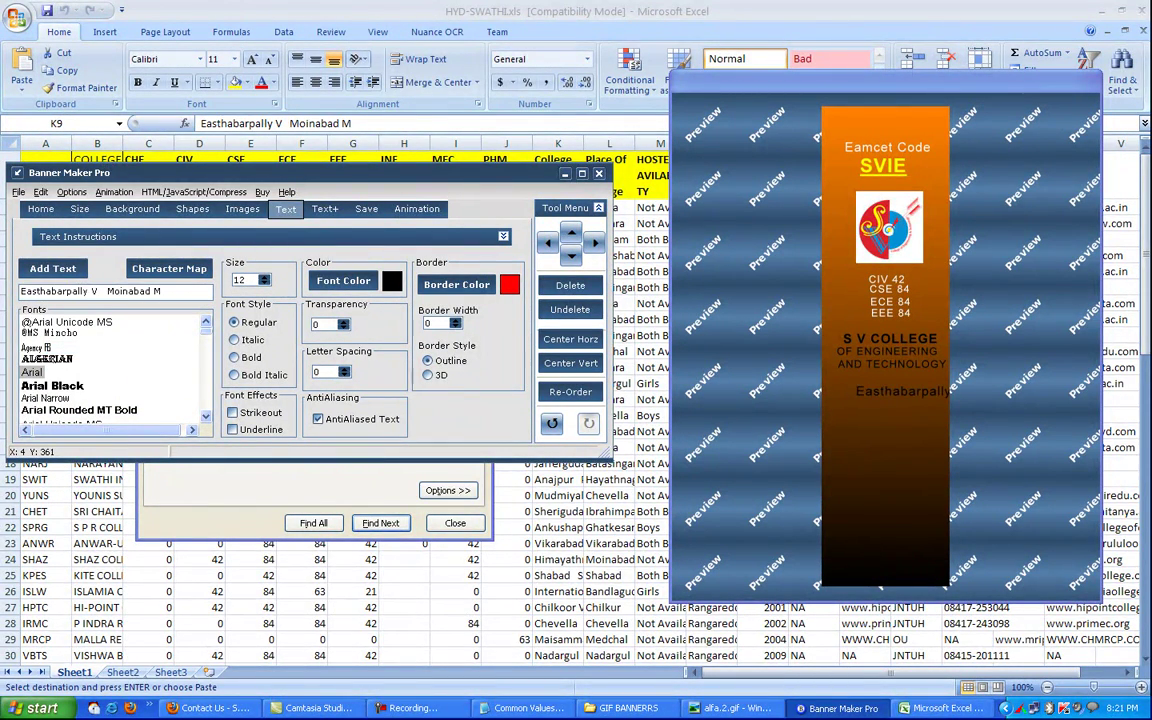
{"action": "left_click_drag", "start_coordinate": [107, 291], "coordinate": [163, 291]}
{"action": "key", "text": "ctrl+c"}
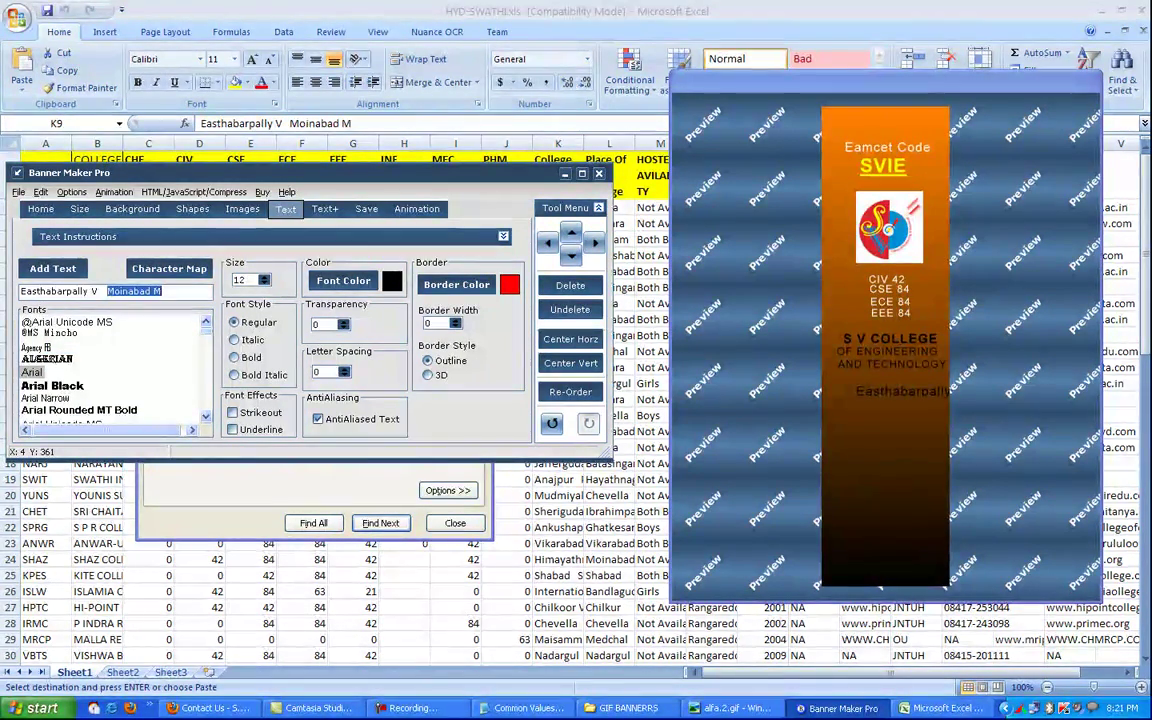
{"action": "key", "text": "BackSpace"}
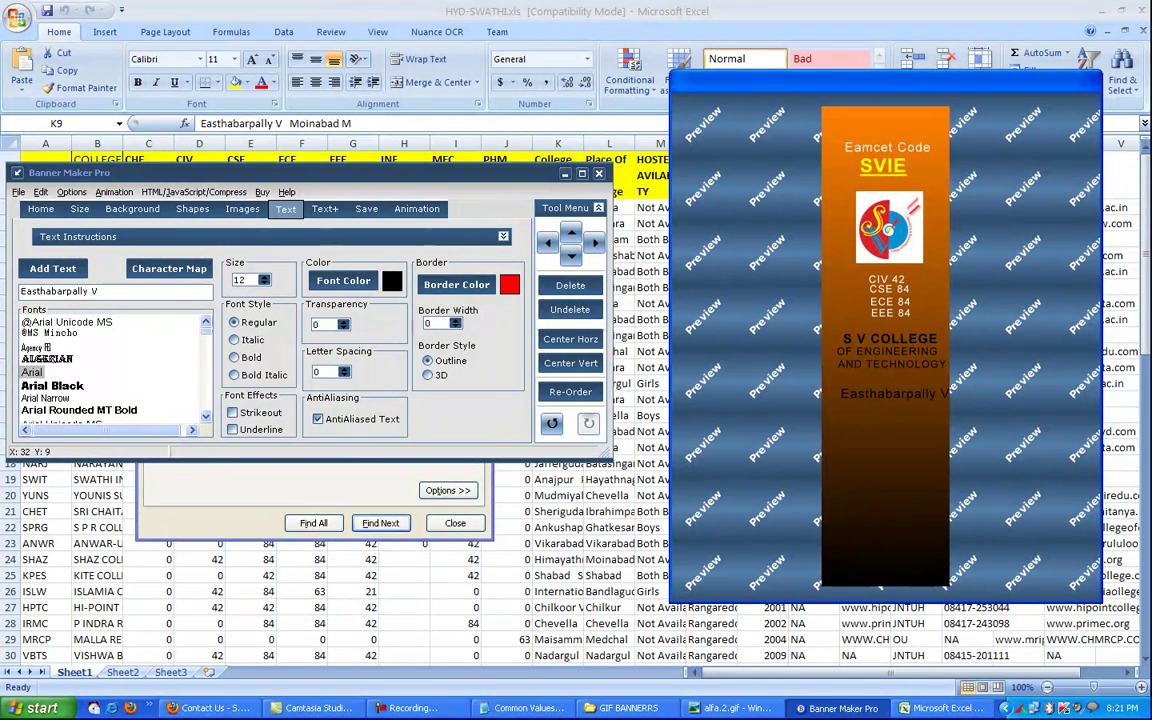
Step: Move the village address line left to fit within the banner and set its font size to 11
{"action": "left_click_drag", "start_coordinate": [869, 399], "coordinate": [863, 395]}
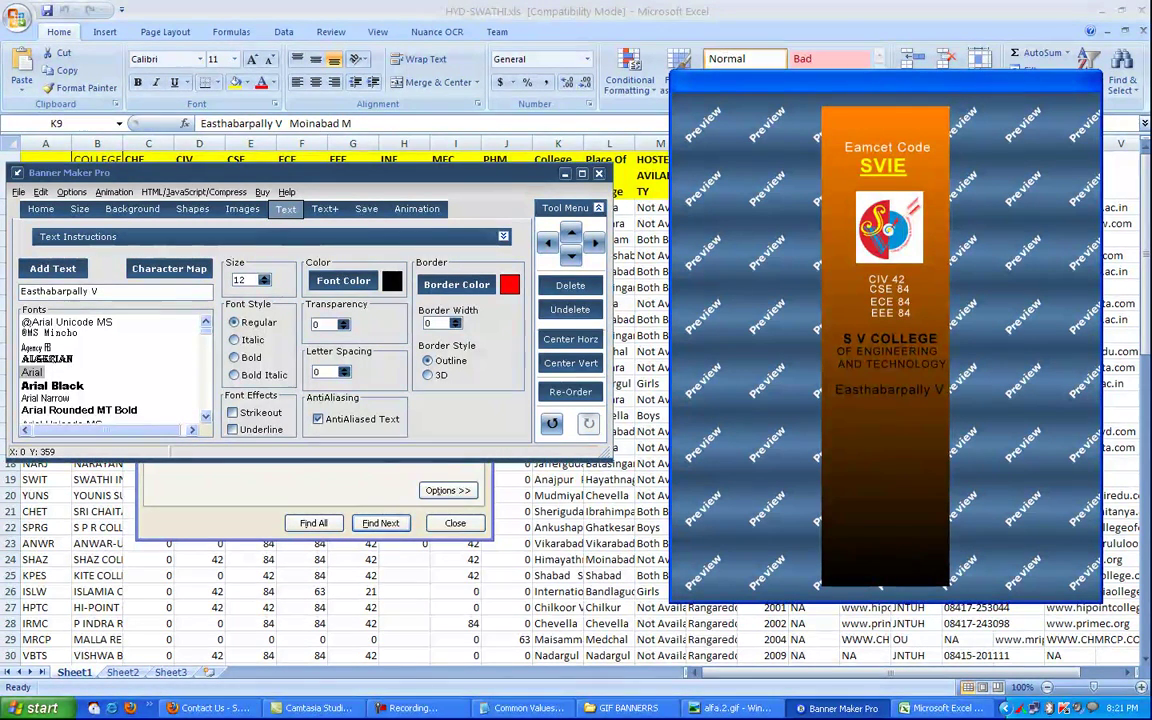
{"action": "left_click", "coordinate": [264, 275]}
{"action": "key", "text": "Down"}
{"action": "key", "text": "Down"}
{"action": "key", "text": "Down"}
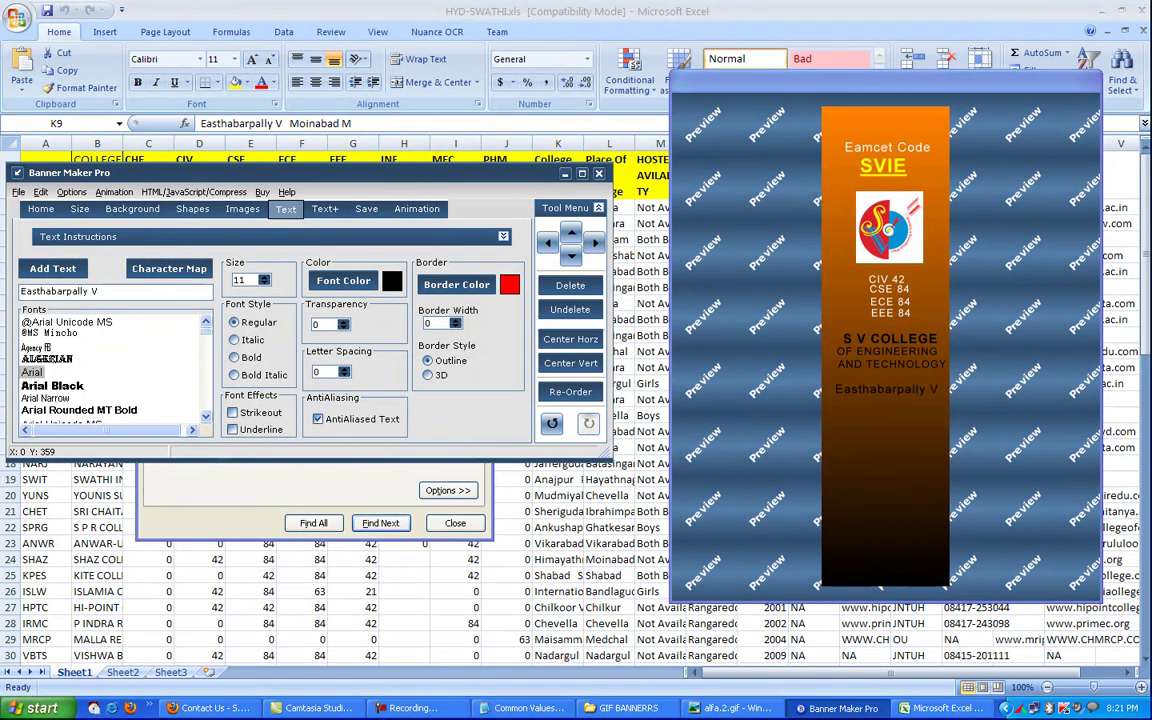
{"action": "key", "text": "Up"}
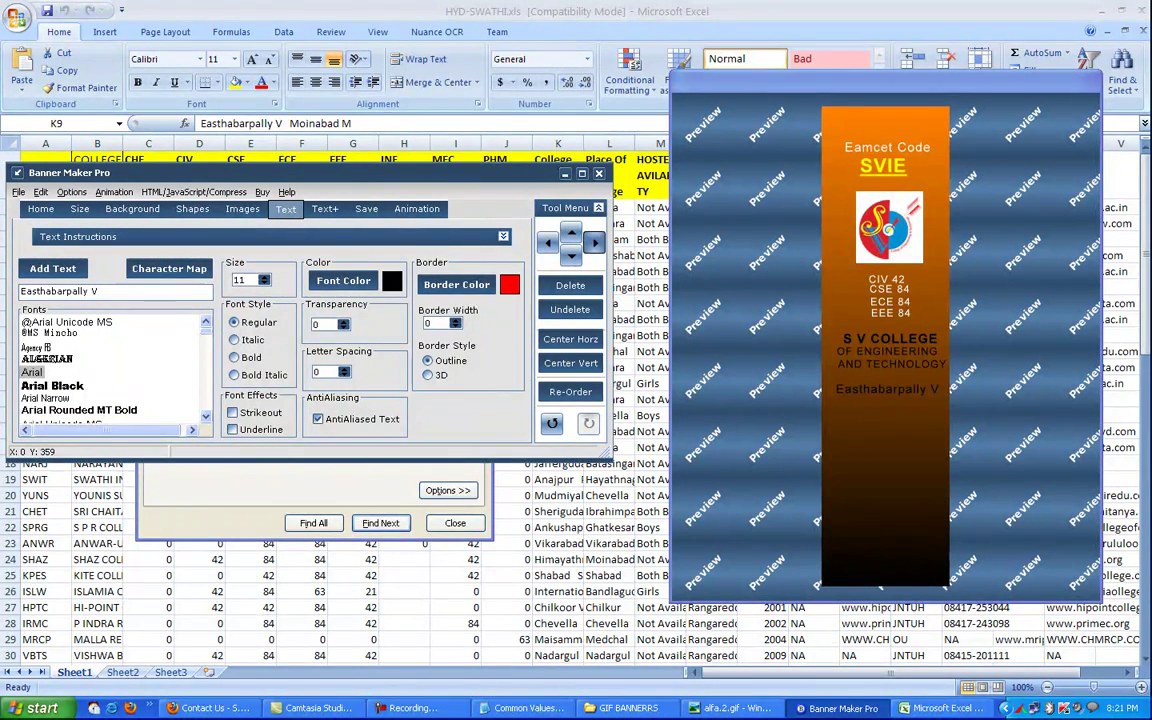
Step: Add a second copy of the village address line, nudge the first one up and right, and place the copy beneath it
{"action": "left_click", "coordinate": [60, 291]}
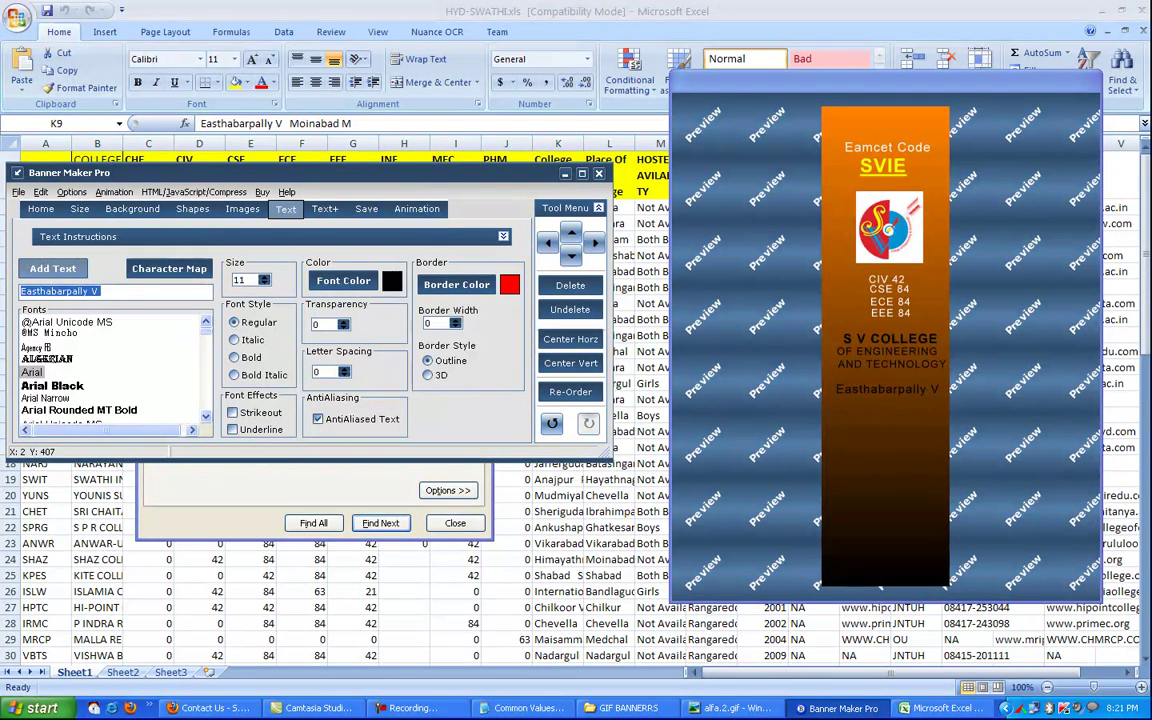
{"action": "left_click", "coordinate": [52, 268]}
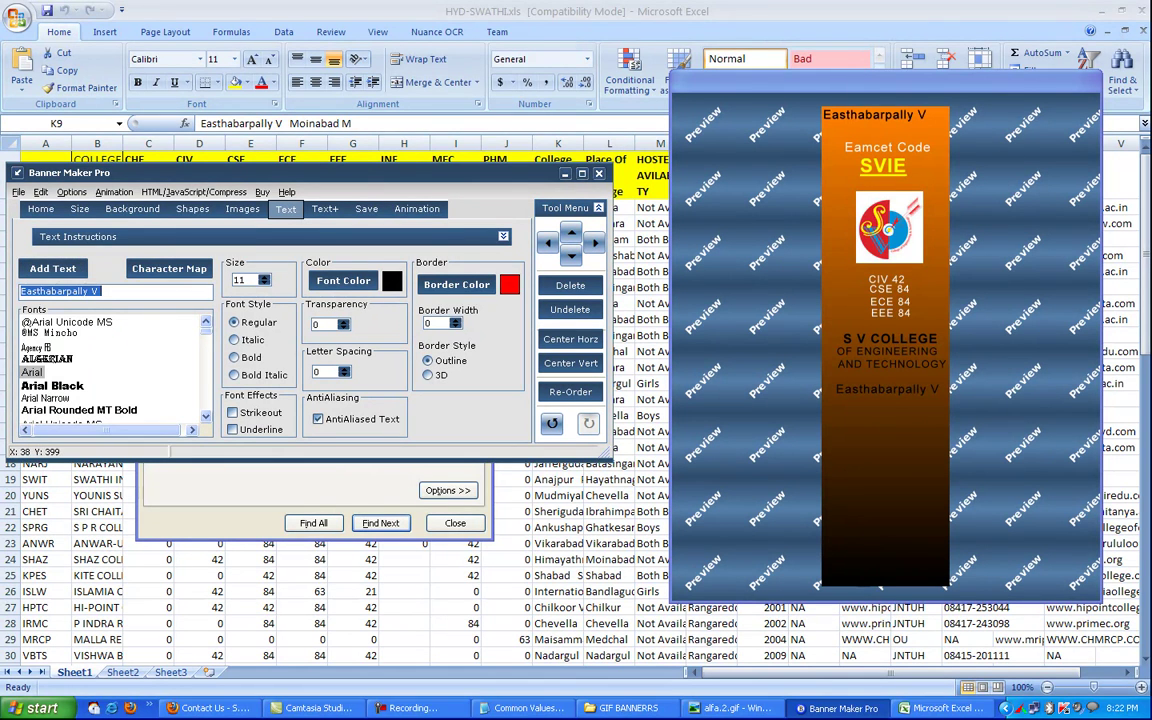
{"action": "left_click_drag", "start_coordinate": [853, 389], "coordinate": [856, 386]}
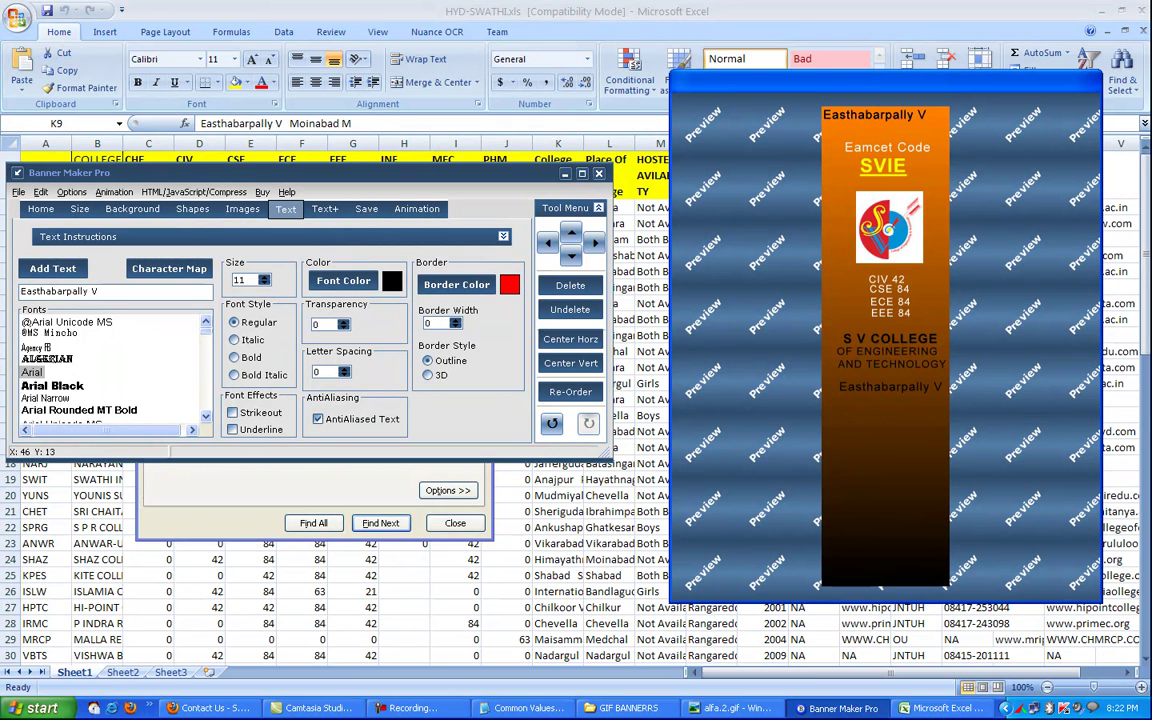
{"action": "left_click_drag", "start_coordinate": [868, 119], "coordinate": [876, 413]}
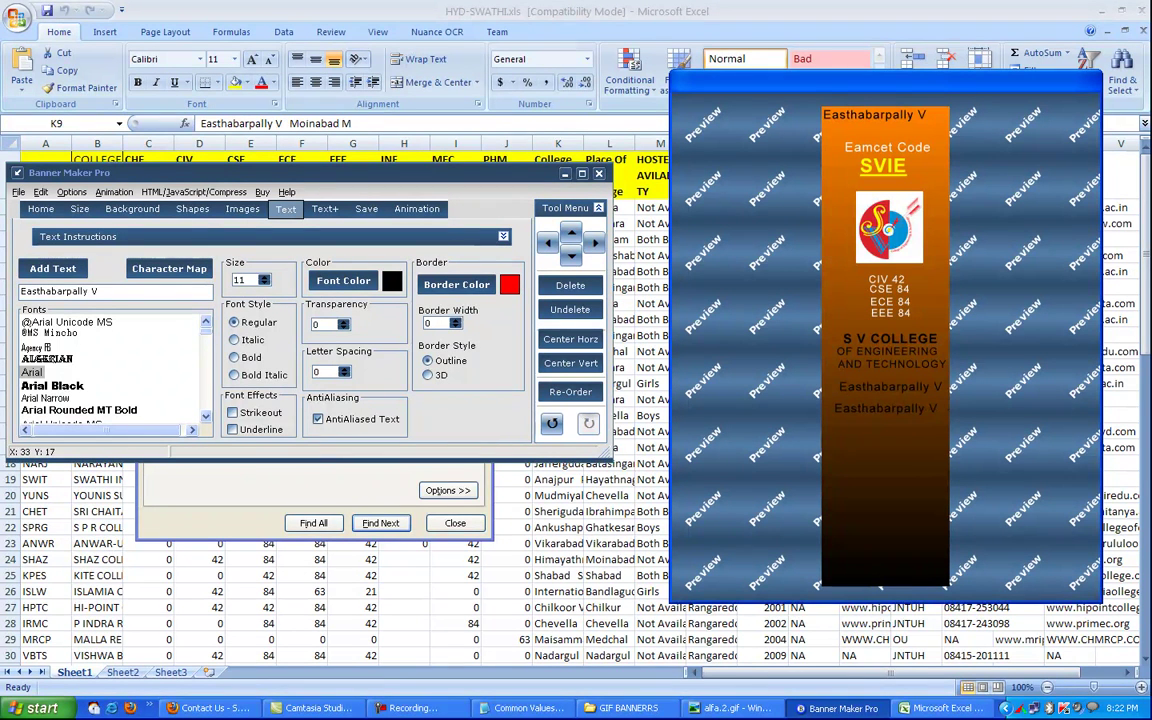
Step: Replace the lower copy of the village line with the copied second part of the address and align it beneath the village line
{"action": "left_click_drag", "start_coordinate": [99, 291], "coordinate": [20, 291]}
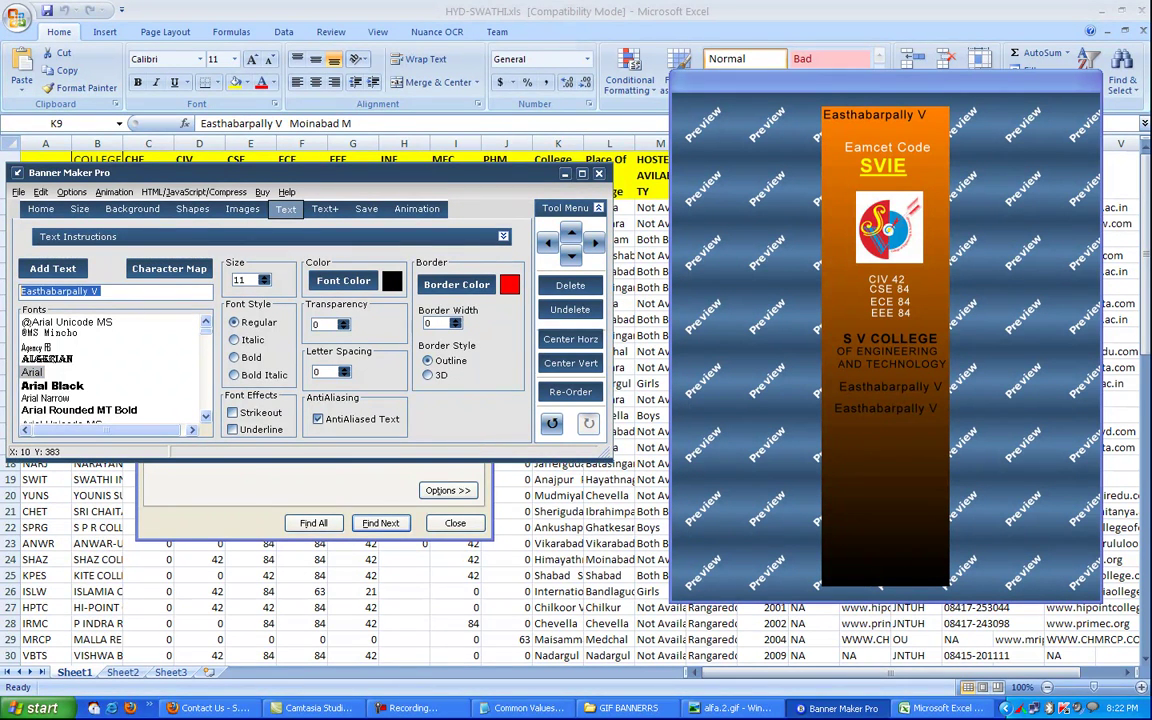
{"action": "right_click", "coordinate": [64, 292]}
{"action": "left_click", "coordinate": [89, 352]}
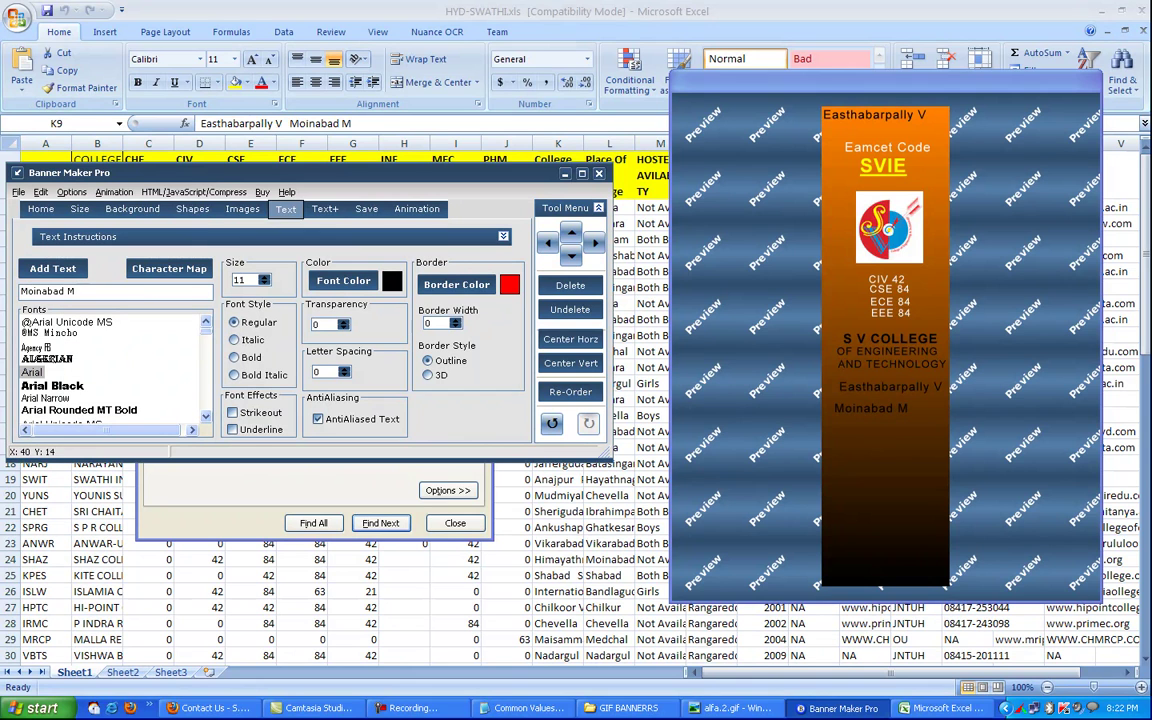
{"action": "mouse_move", "coordinate": [873, 409]}
{"action": "left_mouse_down"}
{"action": "mouse_move", "coordinate": [903, 404]}
{"action": "mouse_move", "coordinate": [892, 403]}
{"action": "left_mouse_up"}
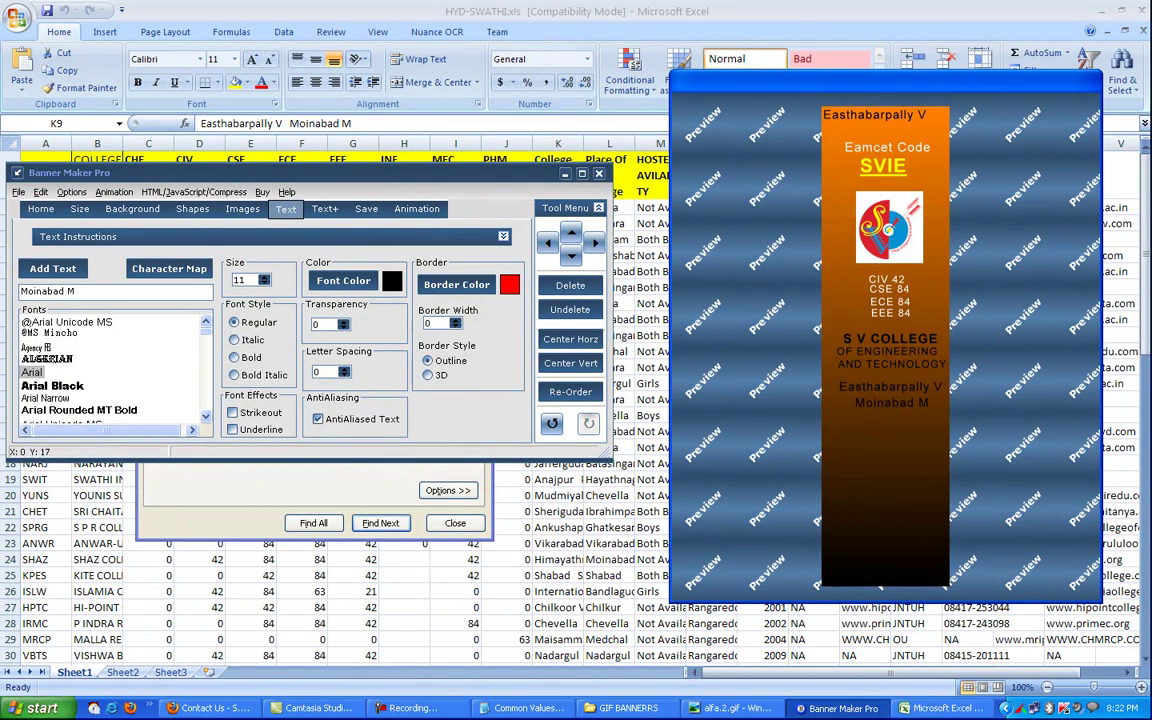
Step: Set the font color of both address lines to yellow and nudge the village line slightly up and right
{"action": "left_click", "coordinate": [343, 280]}
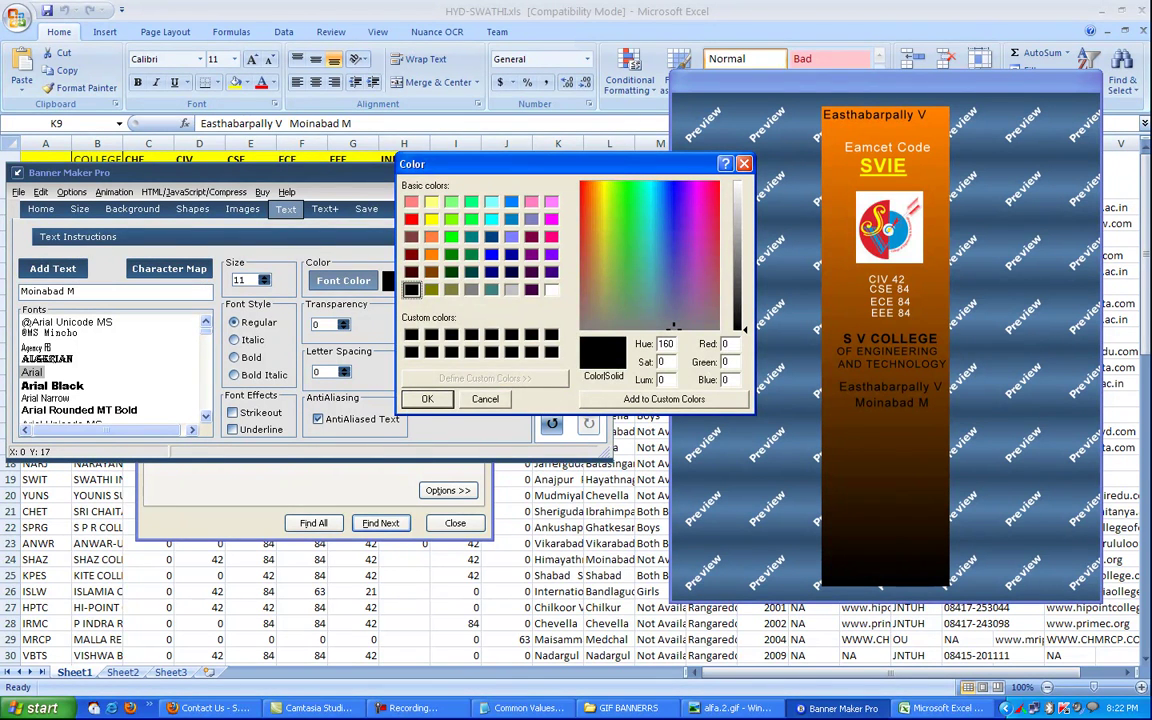
{"action": "left_click", "coordinate": [431, 219]}
{"action": "key", "text": "Return"}
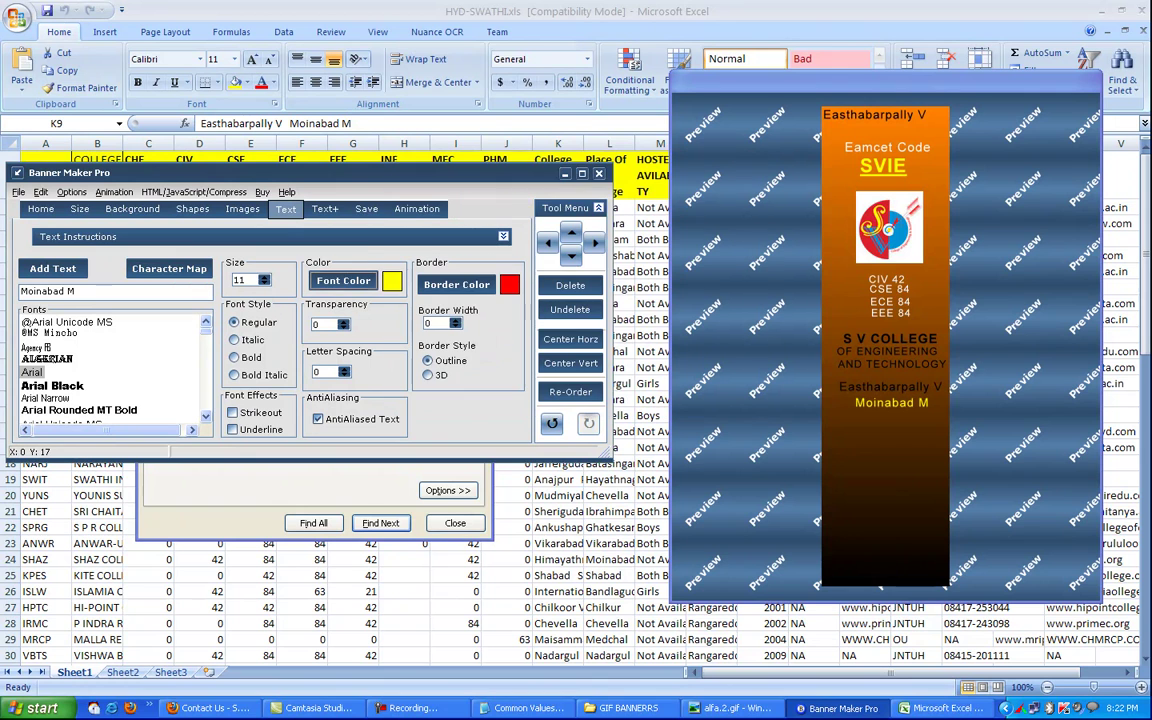
{"action": "left_click_drag", "start_coordinate": [890, 386], "coordinate": [893, 383]}
{"action": "left_click", "coordinate": [343, 280]}
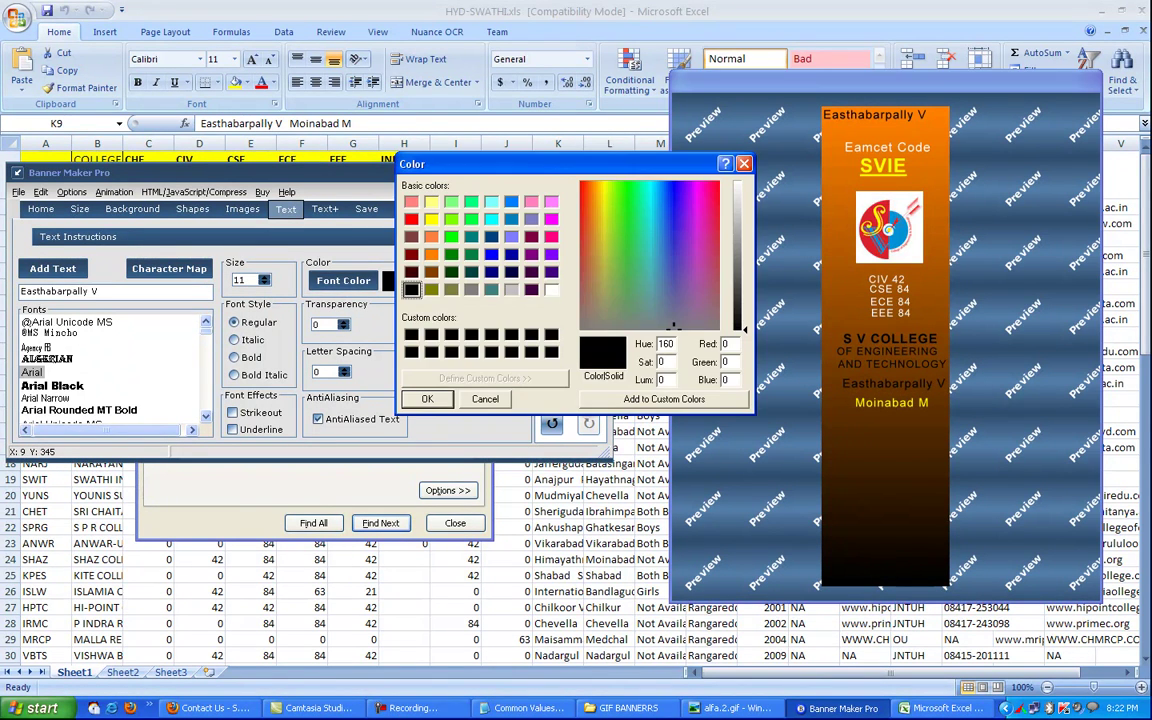
{"action": "left_click", "coordinate": [431, 219]}
{"action": "key", "text": "Return"}
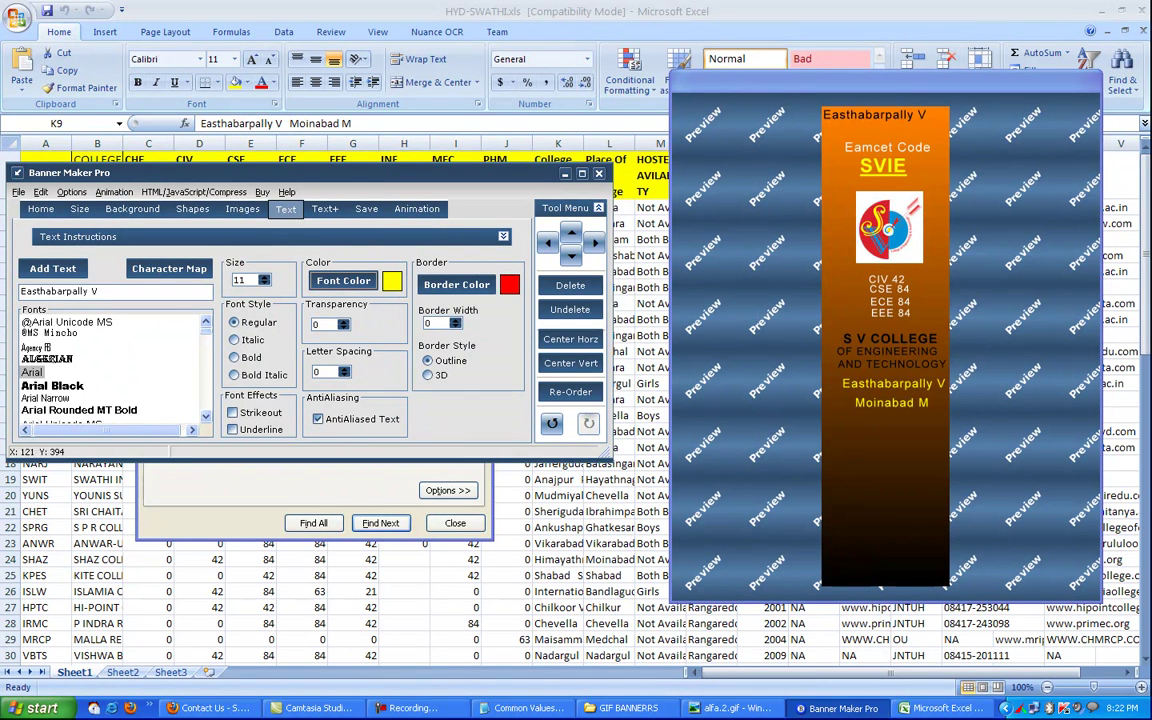
Step: Check the address layout in alfa.2.gif, copy the district name from row 9 (SVEC) of HYD-SWATHI.xls, and return to Banner Maker Pro
{"action": "left_click", "coordinate": [733, 707]}
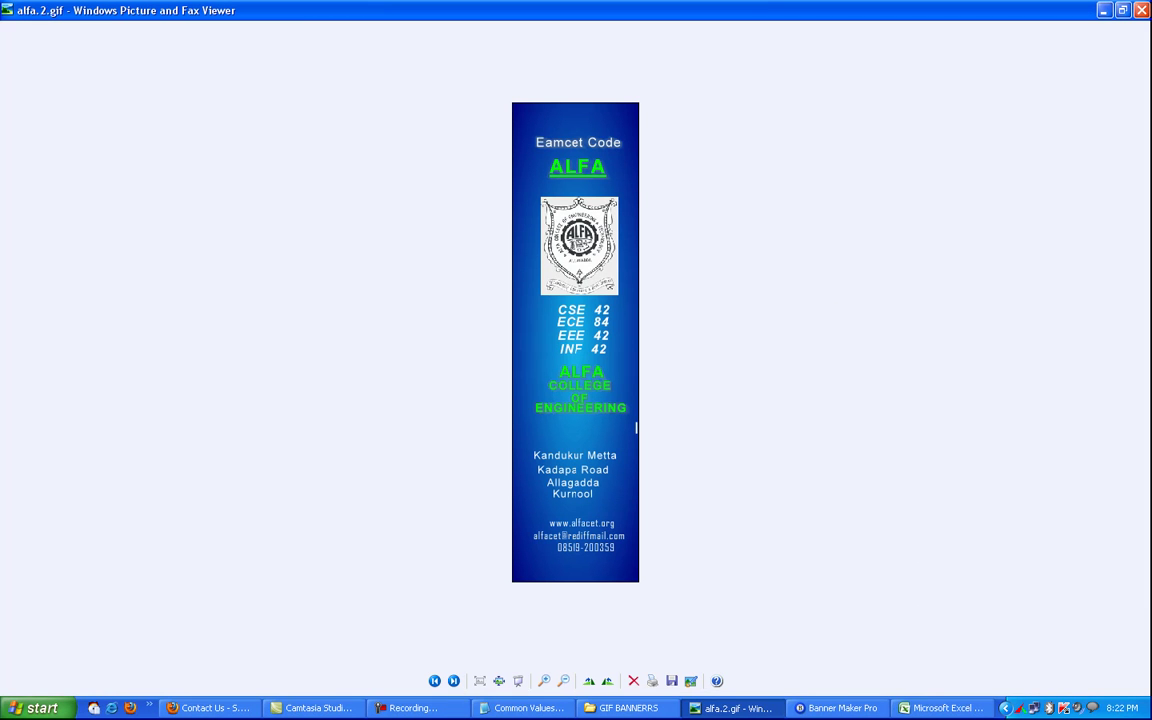
{"action": "left_click", "coordinate": [843, 708]}
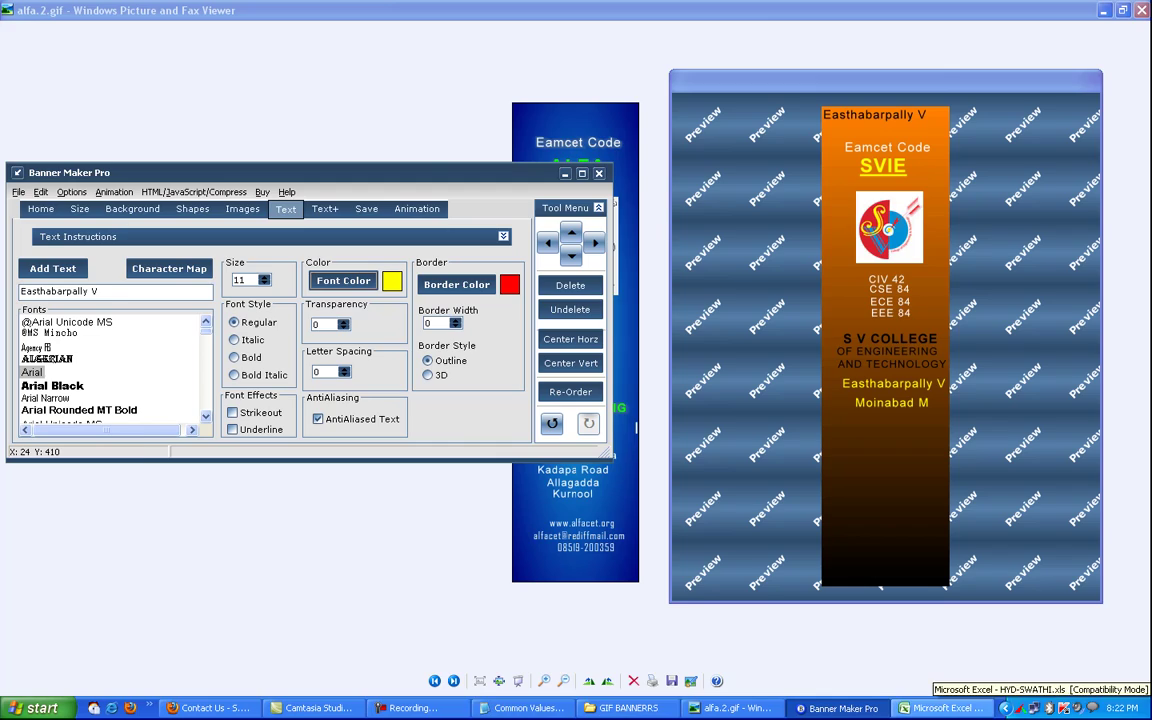
{"action": "left_click", "coordinate": [945, 708]}
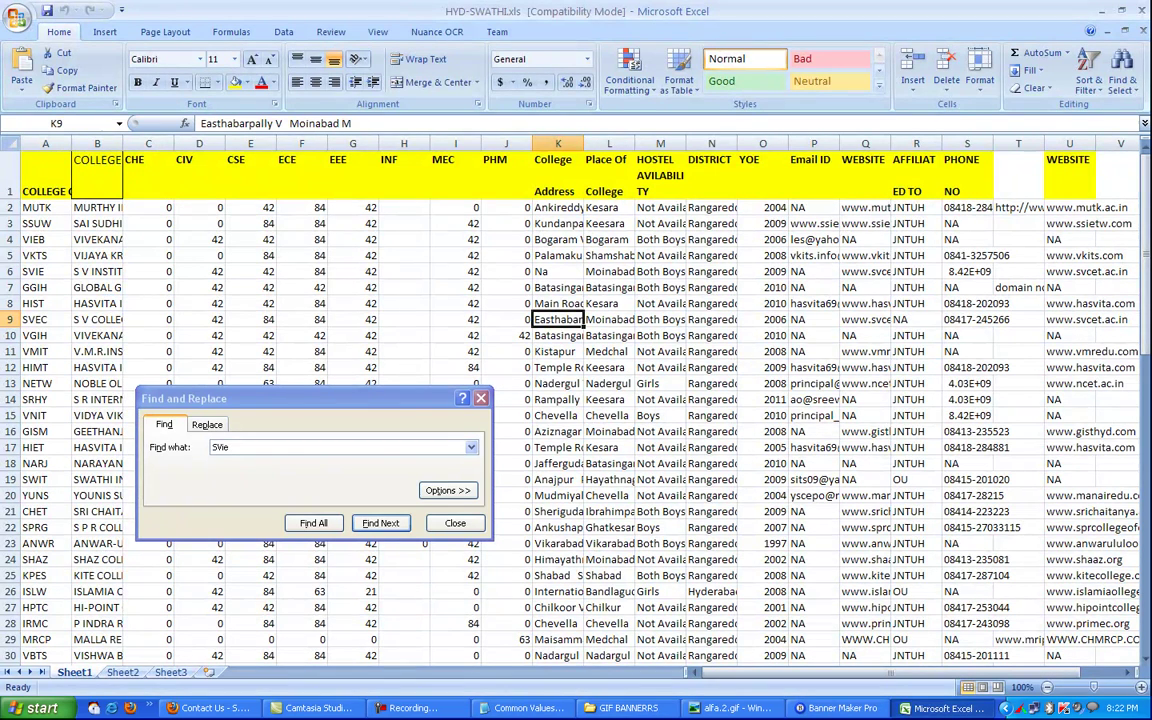
{"action": "left_click", "coordinate": [711, 319]}
{"action": "key", "text": "ctrl+c"}
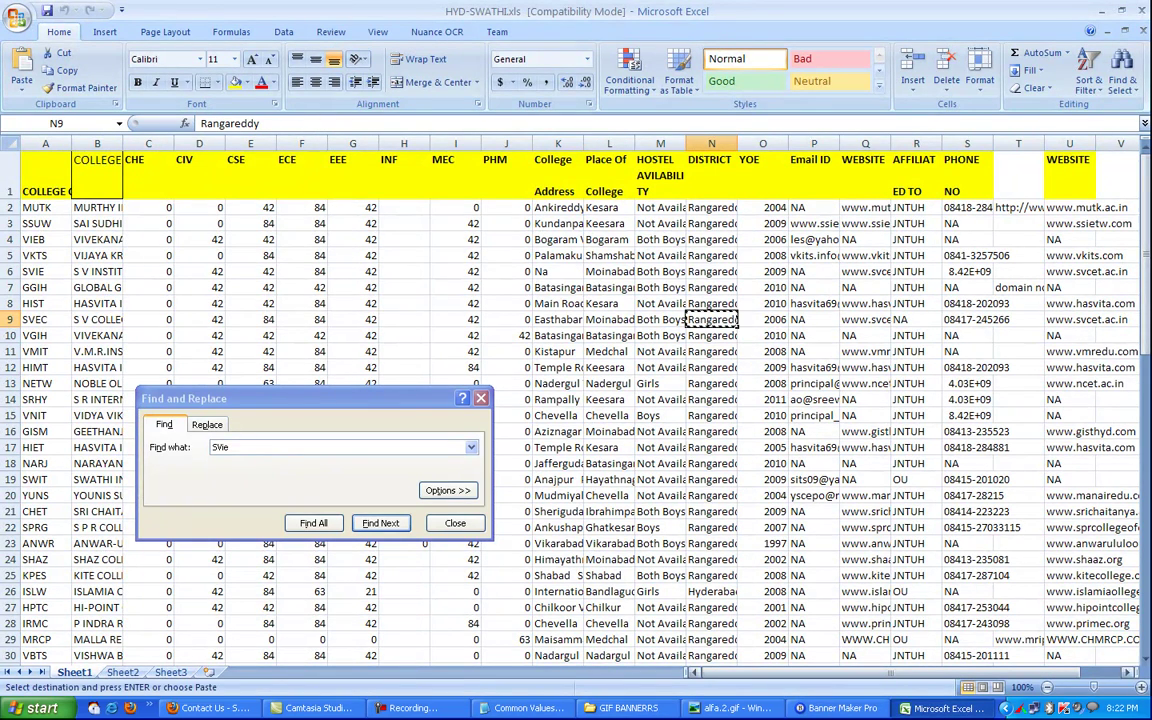
{"action": "key", "text": "alt+Tab"}
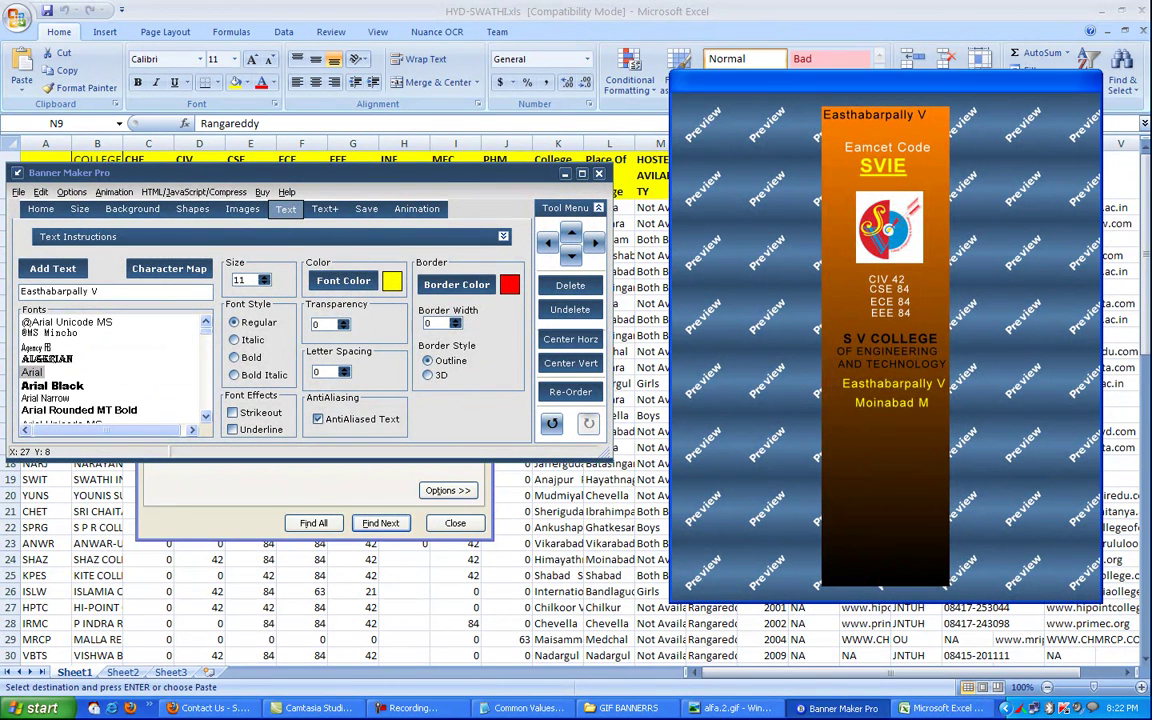
Step: Move the spare village line from the banner's top edge to below the address lines and replace its text with the copied district name
{"action": "left_click_drag", "start_coordinate": [850, 114], "coordinate": [867, 422]}
{"action": "left_click", "coordinate": [552, 423]}
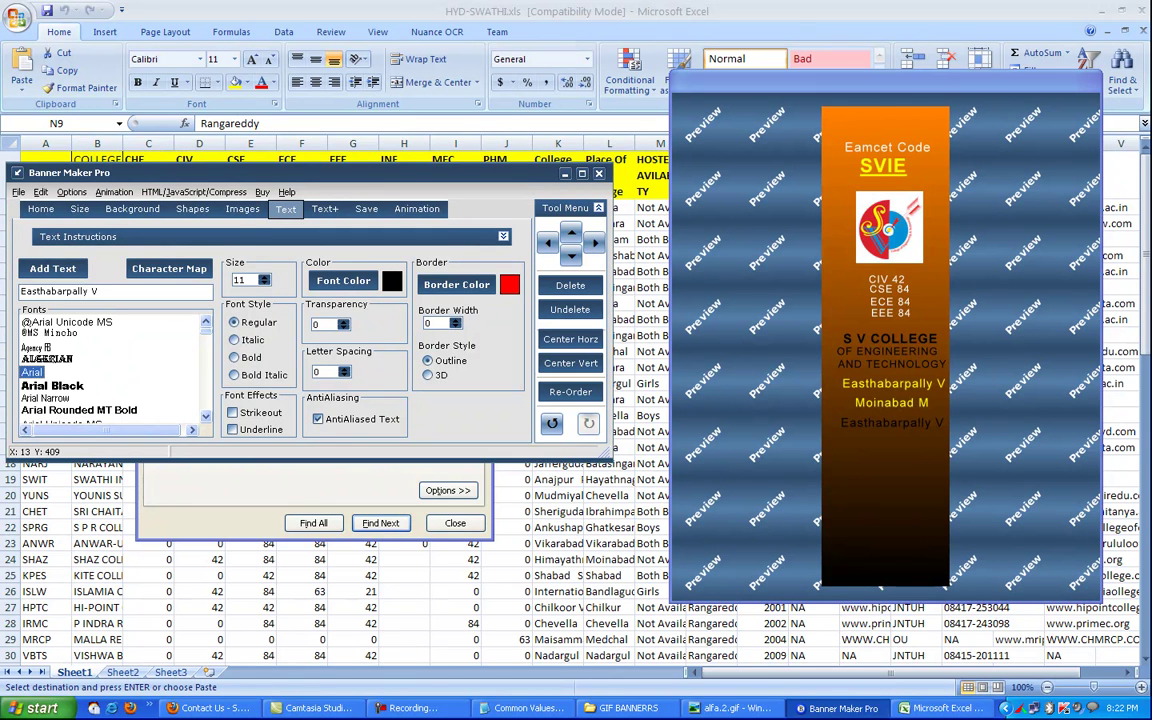
{"action": "left_click_drag", "start_coordinate": [104, 291], "coordinate": [20, 291]}
{"action": "right_click", "coordinate": [64, 294]}
{"action": "left_click", "coordinate": [90, 350]}
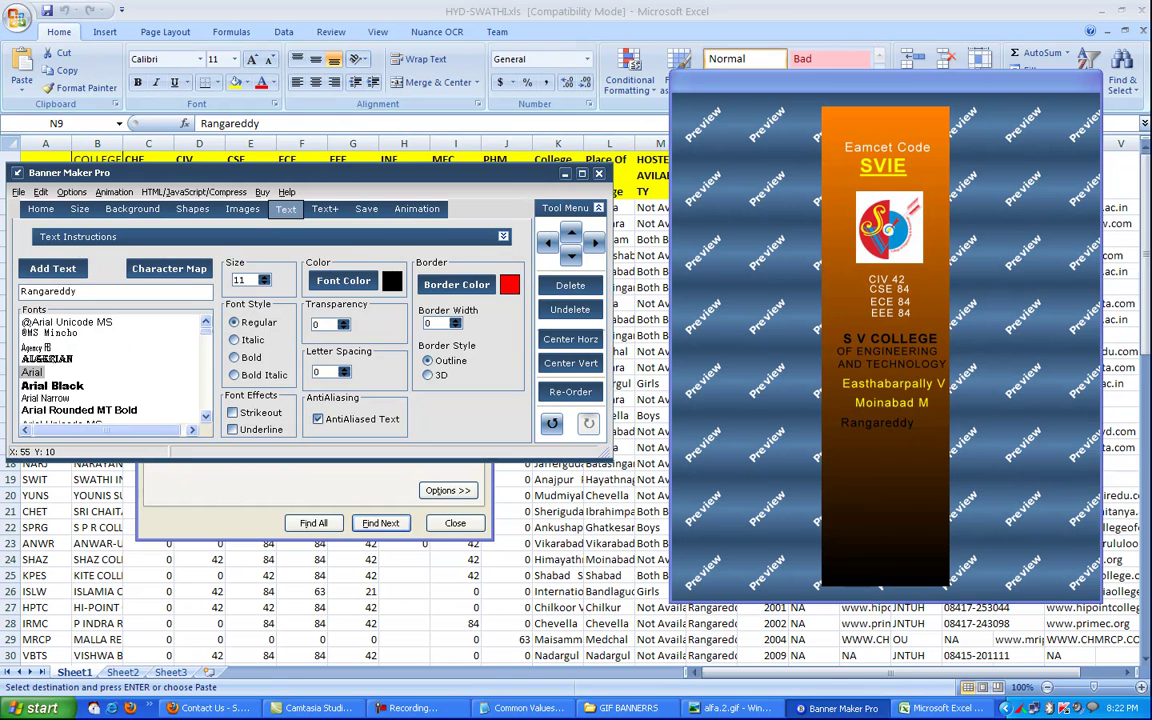
Step: Align the district line beneath the other address lines and set its font color to yellow
{"action": "left_click", "coordinate": [866, 84]}
{"action": "left_click_drag", "start_coordinate": [877, 422], "coordinate": [893, 416]}
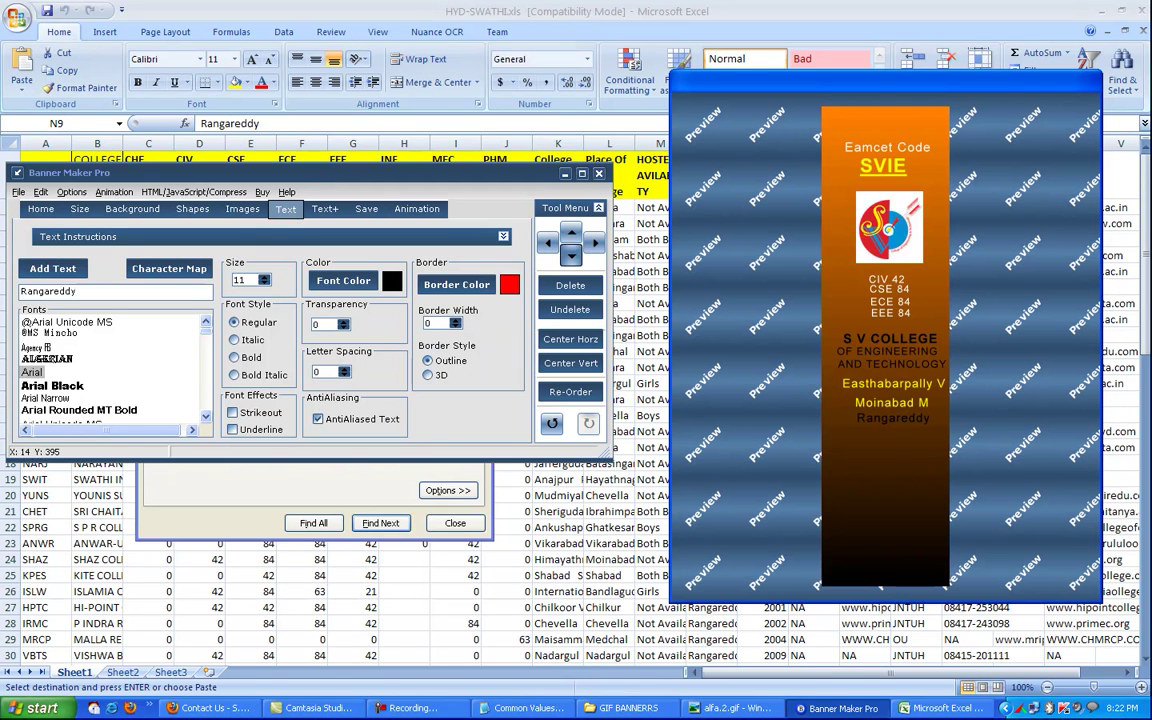
{"action": "left_click", "coordinate": [571, 255]}
{"action": "left_click", "coordinate": [343, 281]}
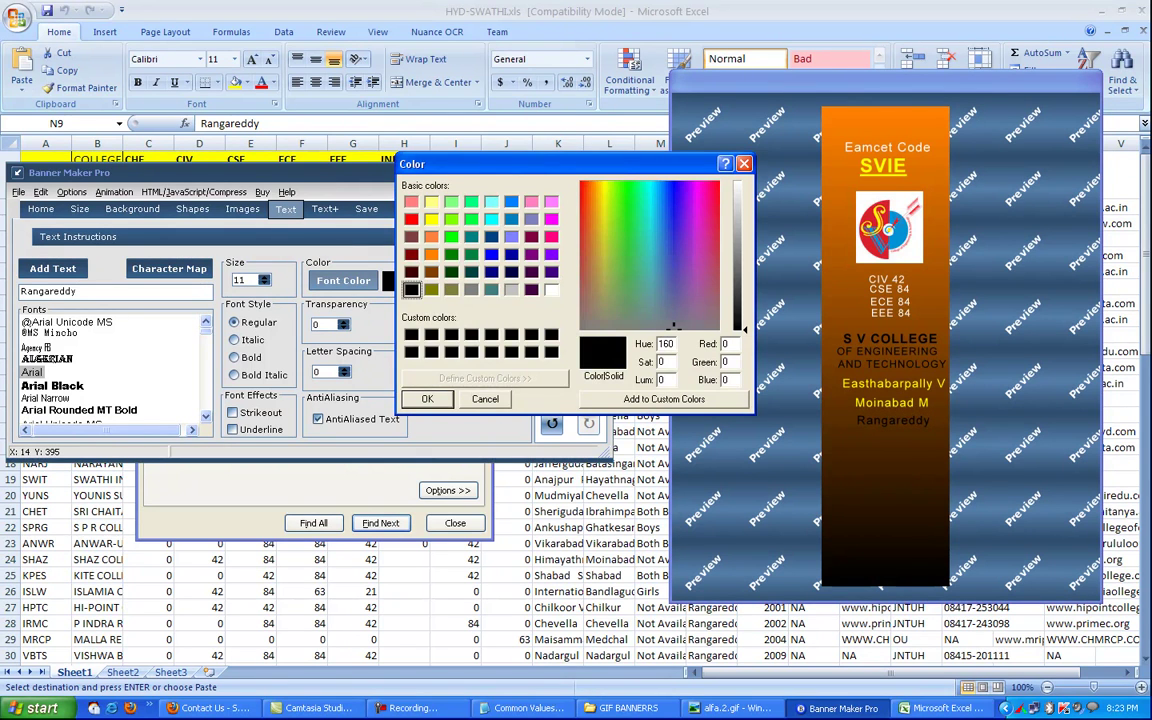
{"action": "left_click", "coordinate": [431, 219]}
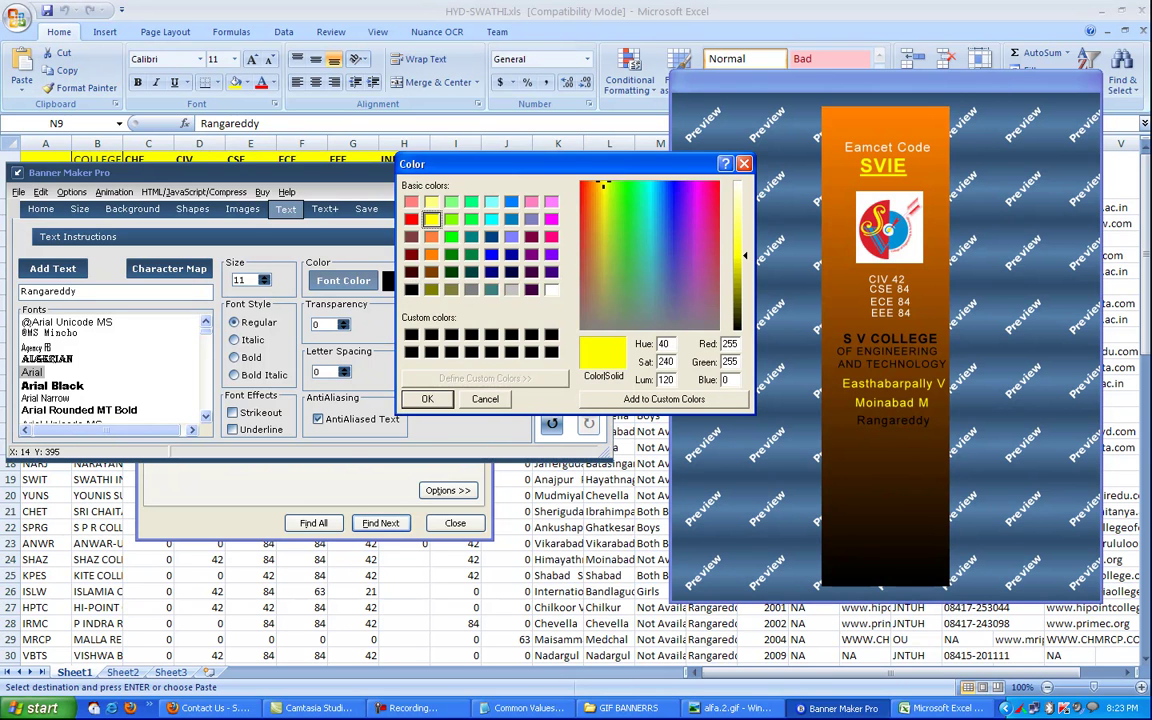
{"action": "left_click", "coordinate": [427, 399]}
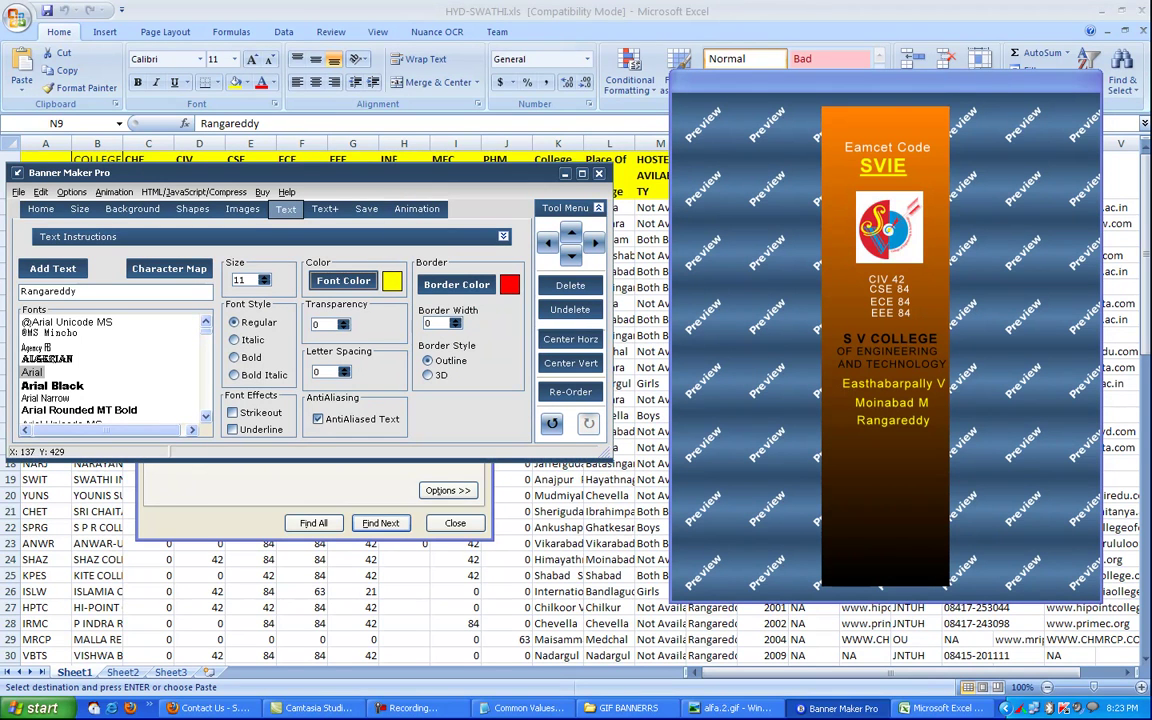
Step: Add a new text line reading "For Admissions:" and place a copy of it below the district line
{"action": "left_click", "coordinate": [839, 449]}
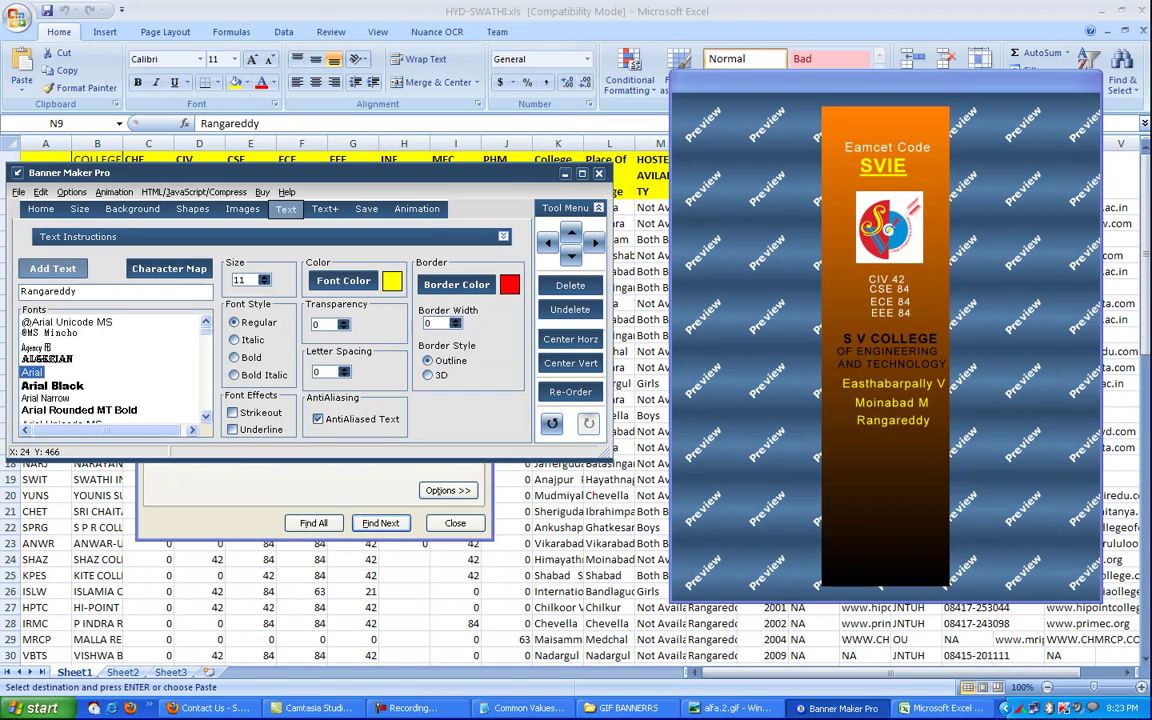
{"action": "left_click", "coordinate": [52, 268]}
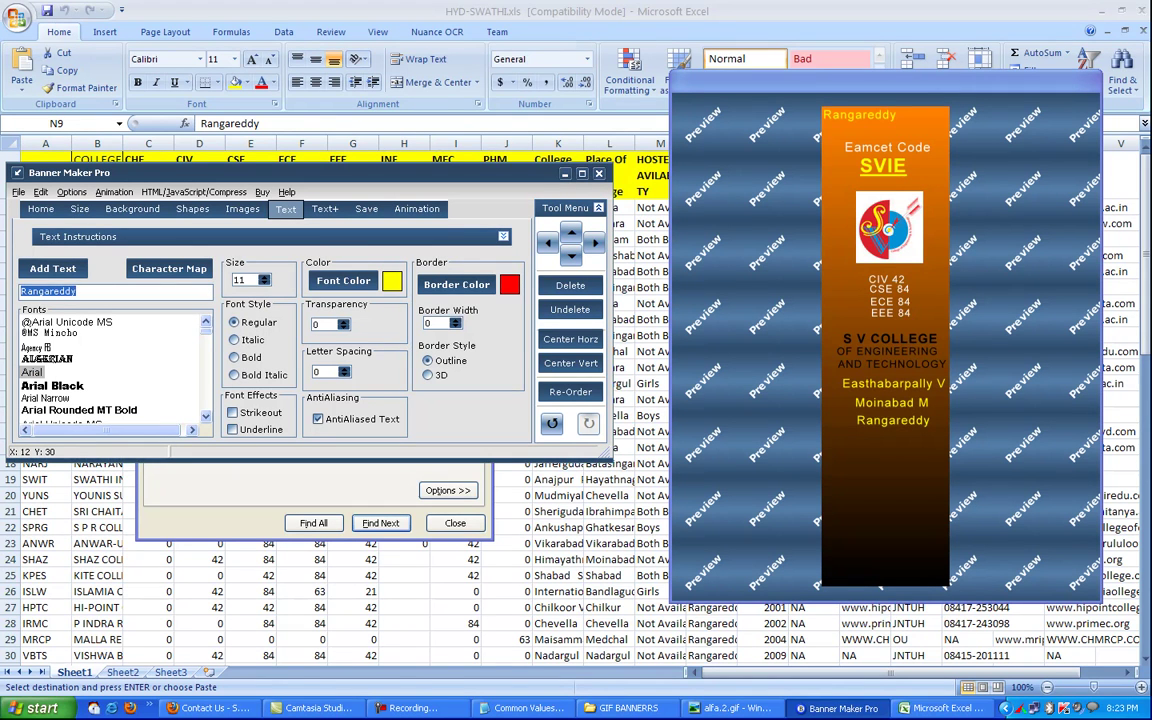
{"action": "type", "text": "fOR aD"}
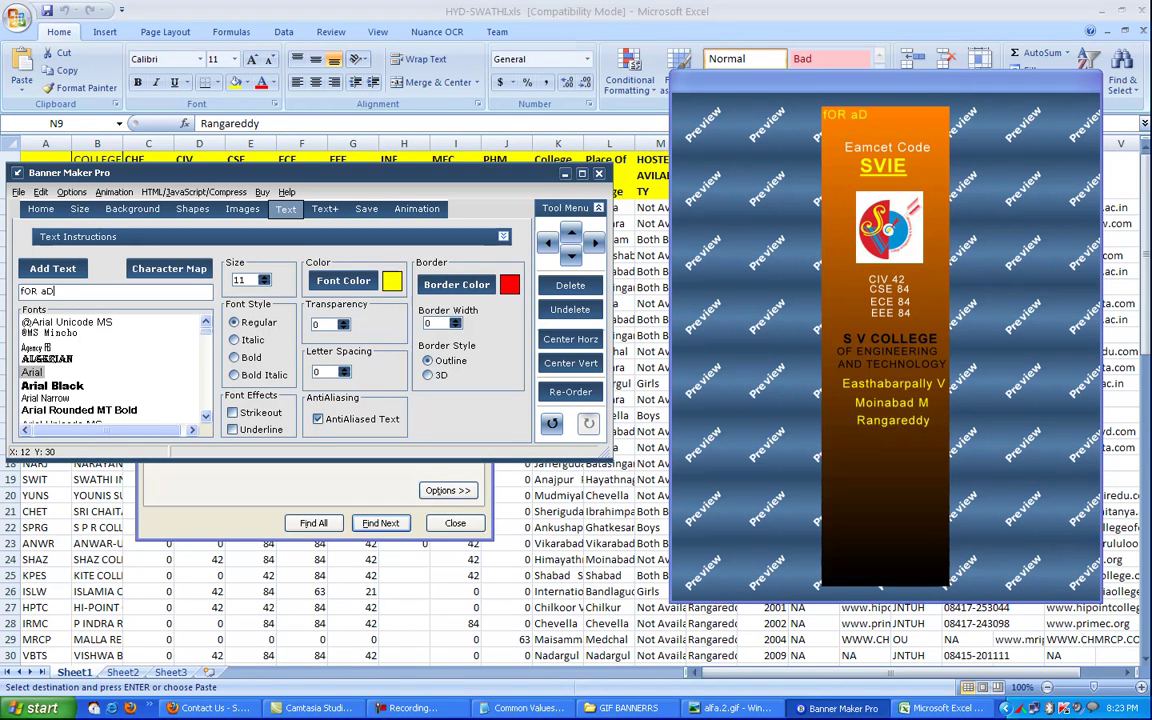
{"action": "type", "text": "MISSIONS"}
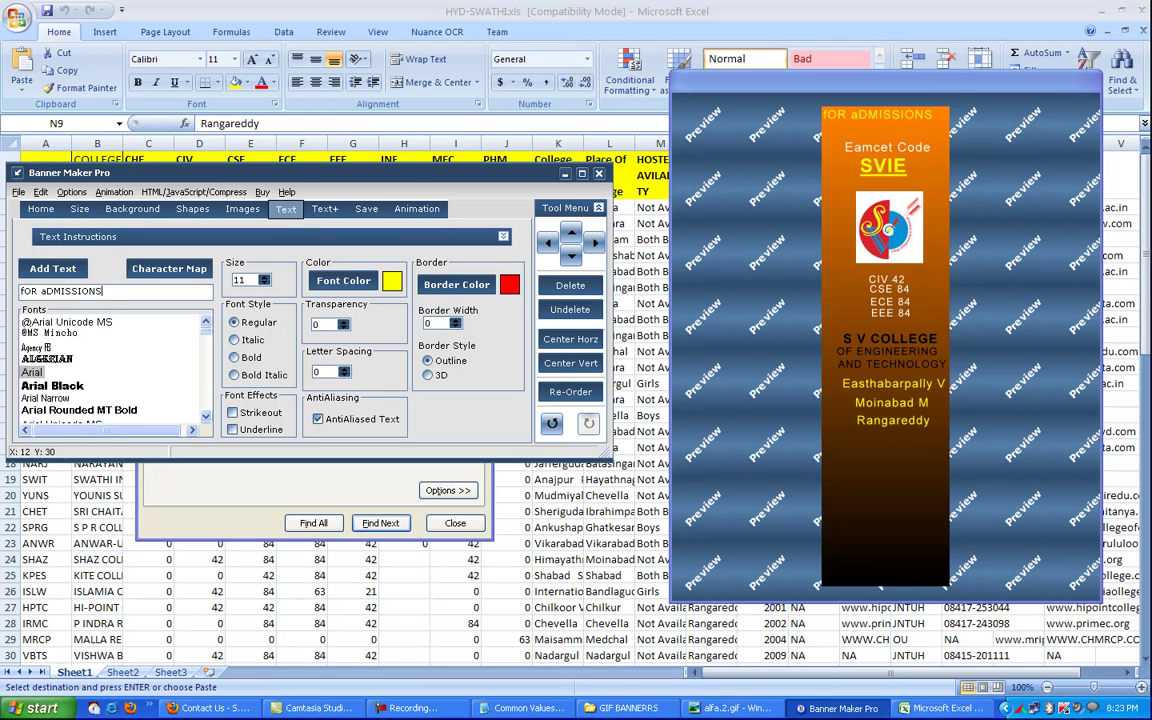
{"action": "key", "text": "shift+Home"}
{"action": "type", "text": "F"}
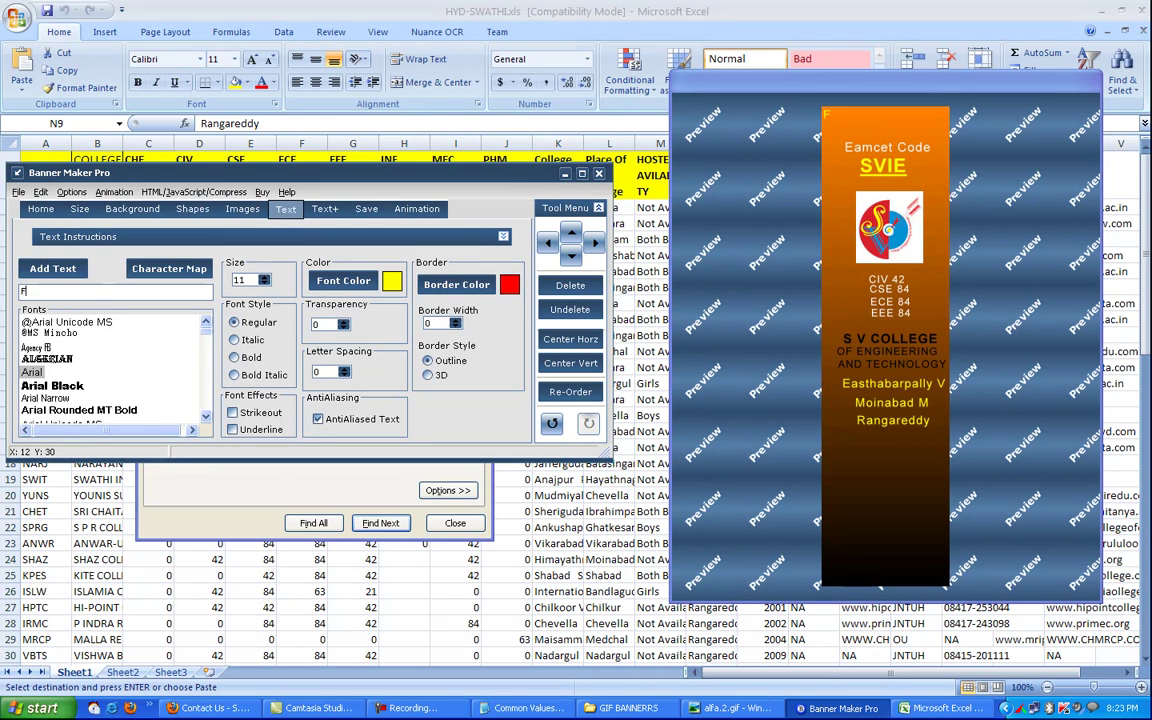
{"action": "type", "text": "or Admissions:"}
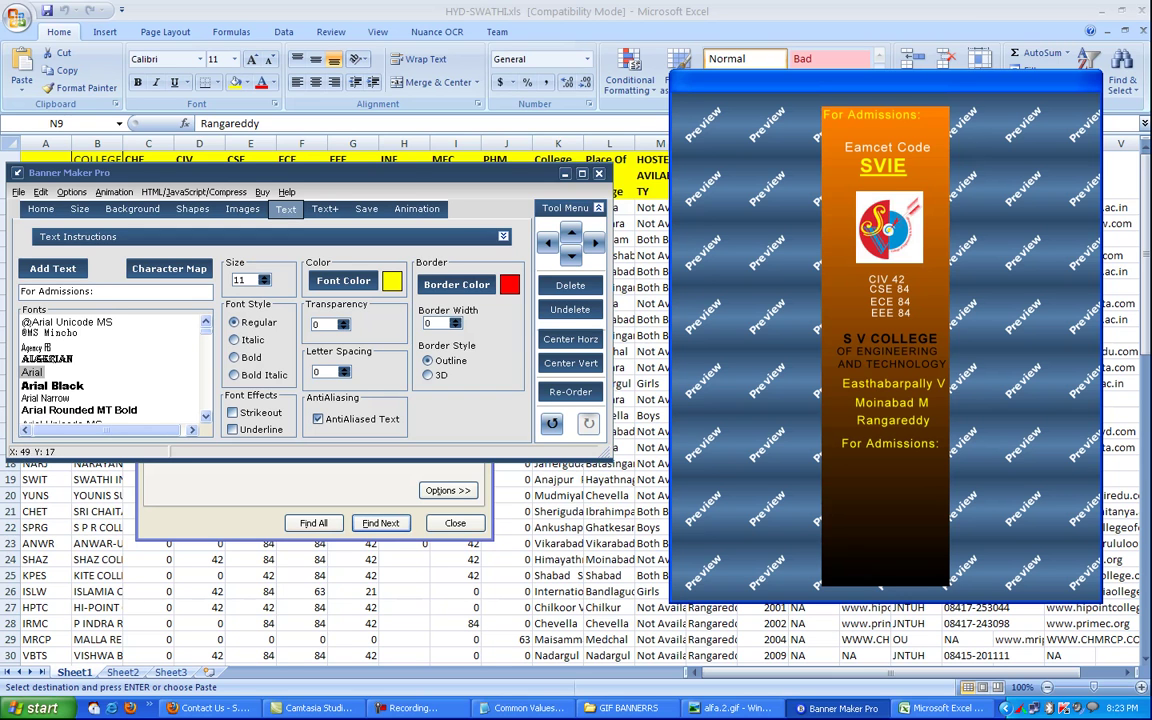
Step: Set the font color of the "For Admissions:" line below the address to bright green
{"action": "left_click", "coordinate": [343, 281]}
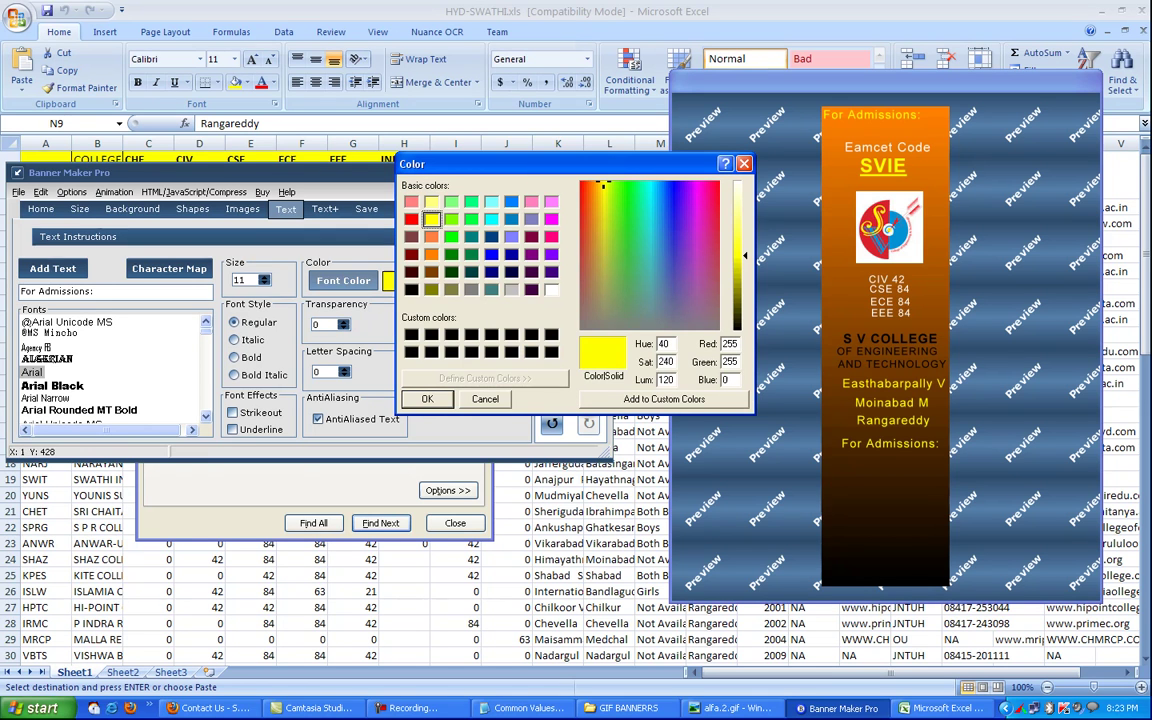
{"action": "left_click", "coordinate": [551, 289]}
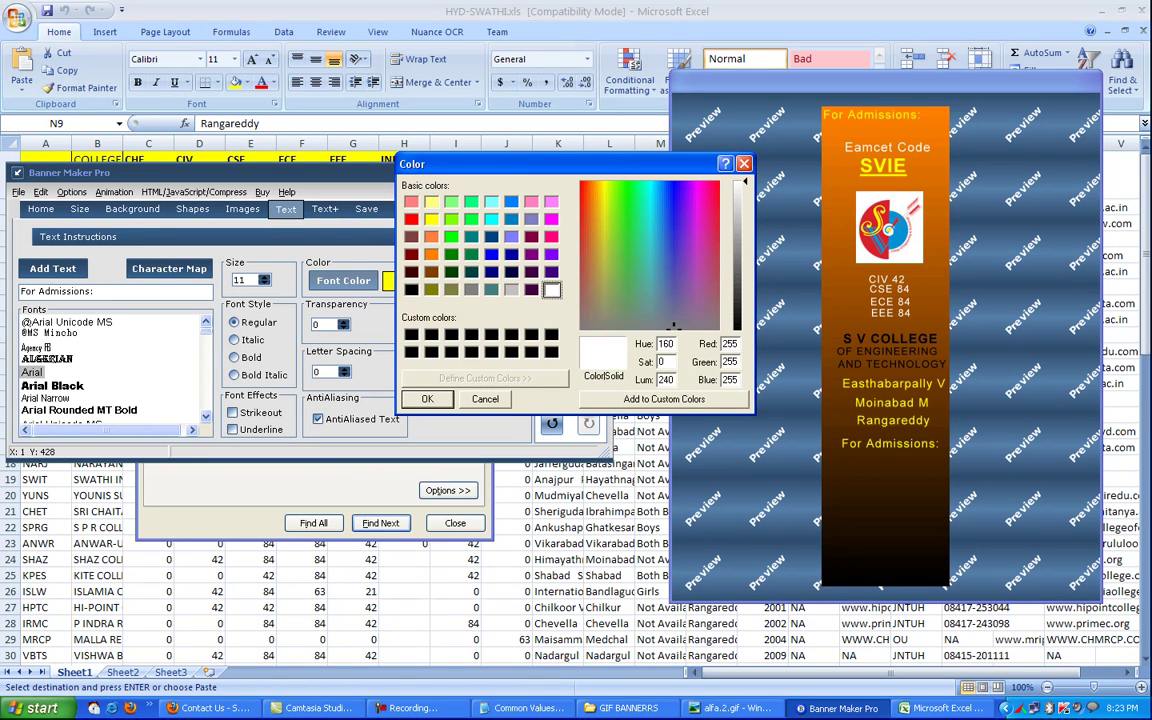
{"action": "left_click", "coordinate": [471, 218]}
{"action": "key", "text": "Return"}
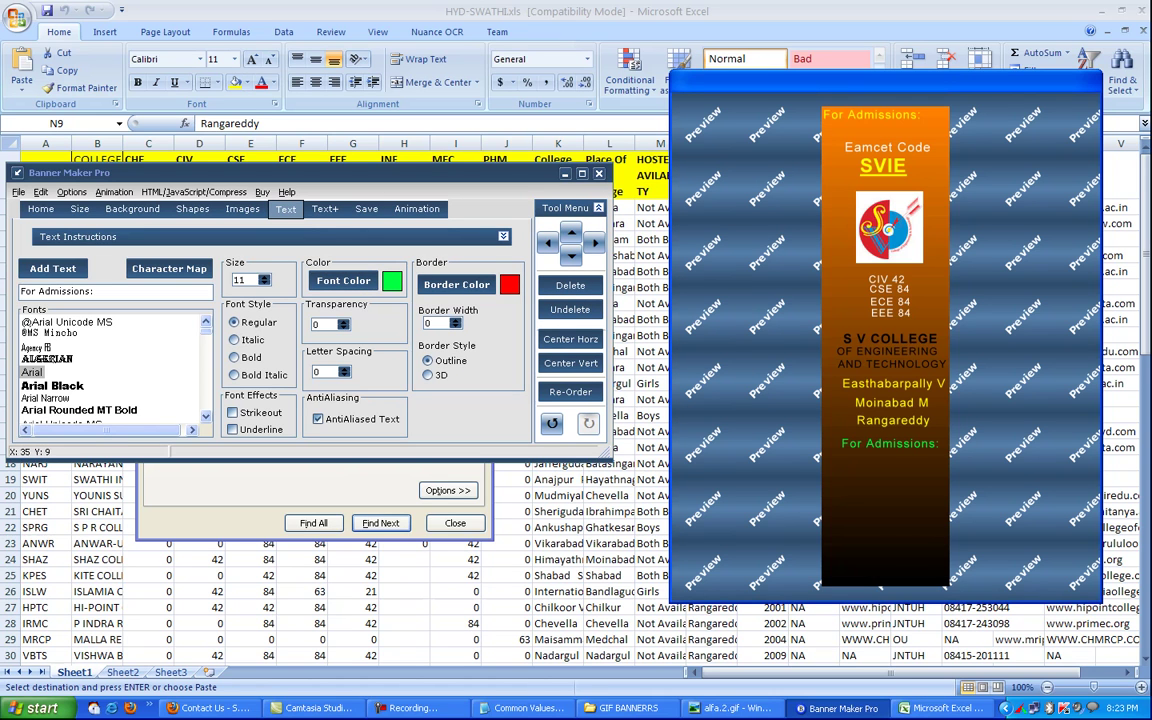
Step: Move the spare yellow "For Admissions:" line beneath the green one and add another text line
{"action": "left_click_drag", "start_coordinate": [857, 115], "coordinate": [868, 459]}
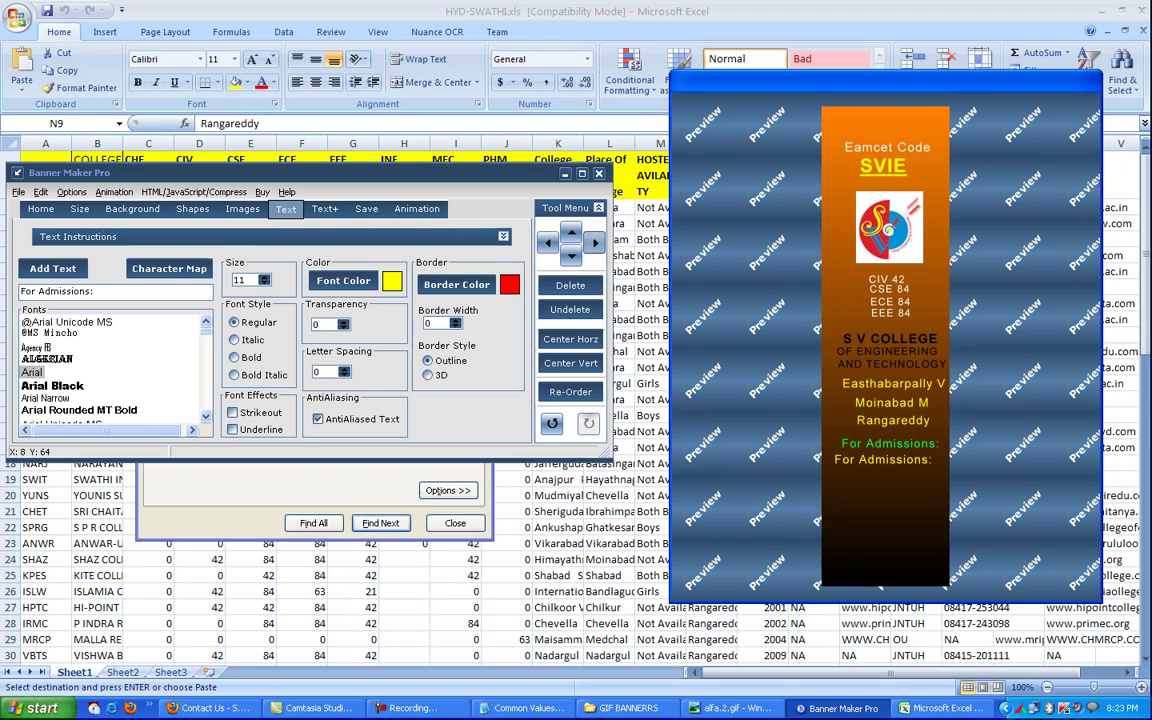
{"action": "left_click", "coordinate": [52, 268]}
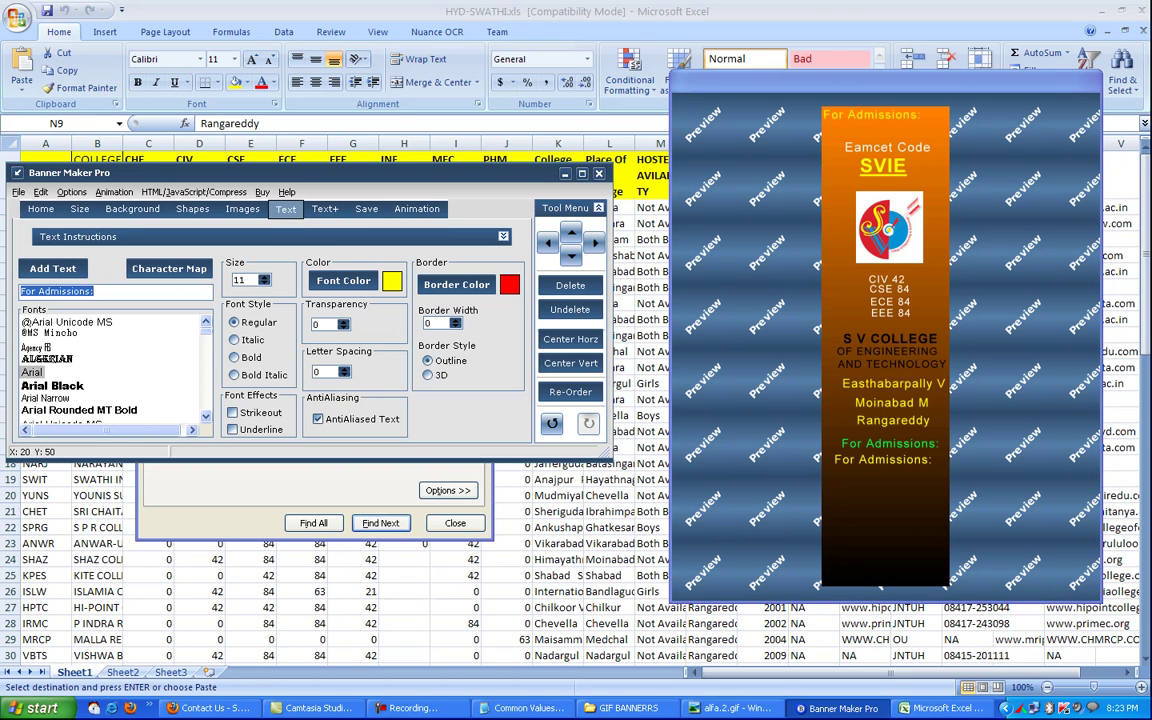
Step: Add two more yellow "For Admissions:" text lines to the banner and stack them below the existing yellow one
{"action": "left_click", "coordinate": [865, 114]}
{"action": "left_click_drag", "start_coordinate": [865, 114], "coordinate": [885, 480]}
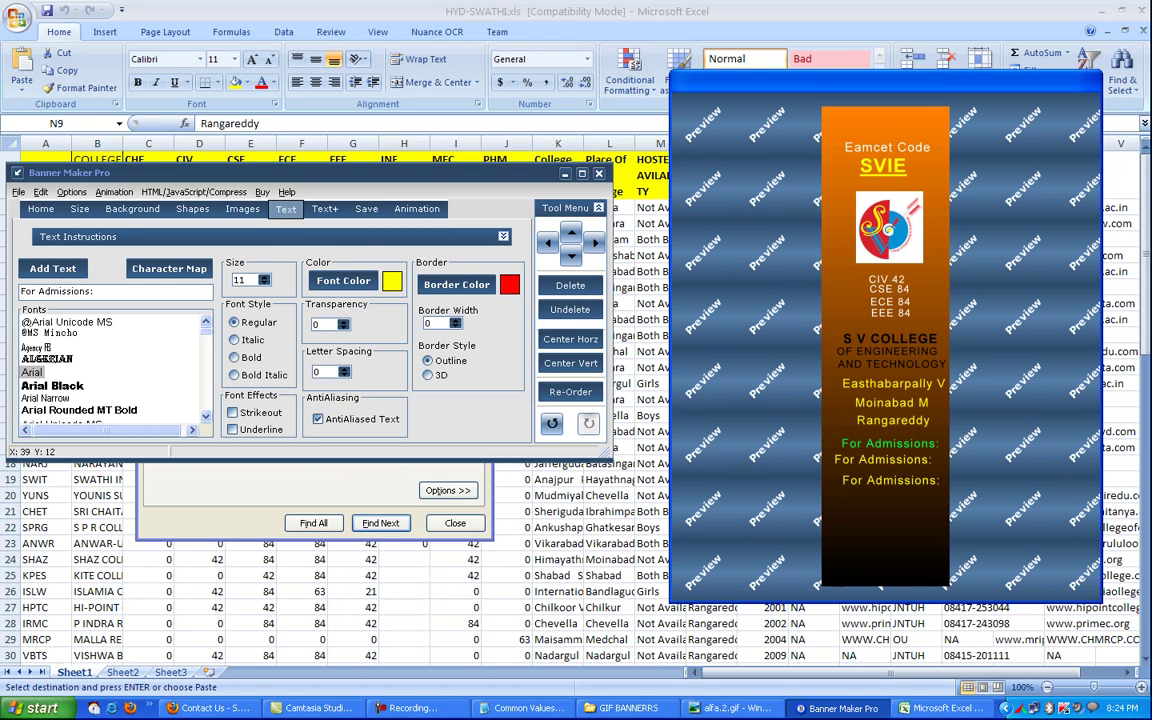
{"action": "left_click", "coordinate": [52, 268]}
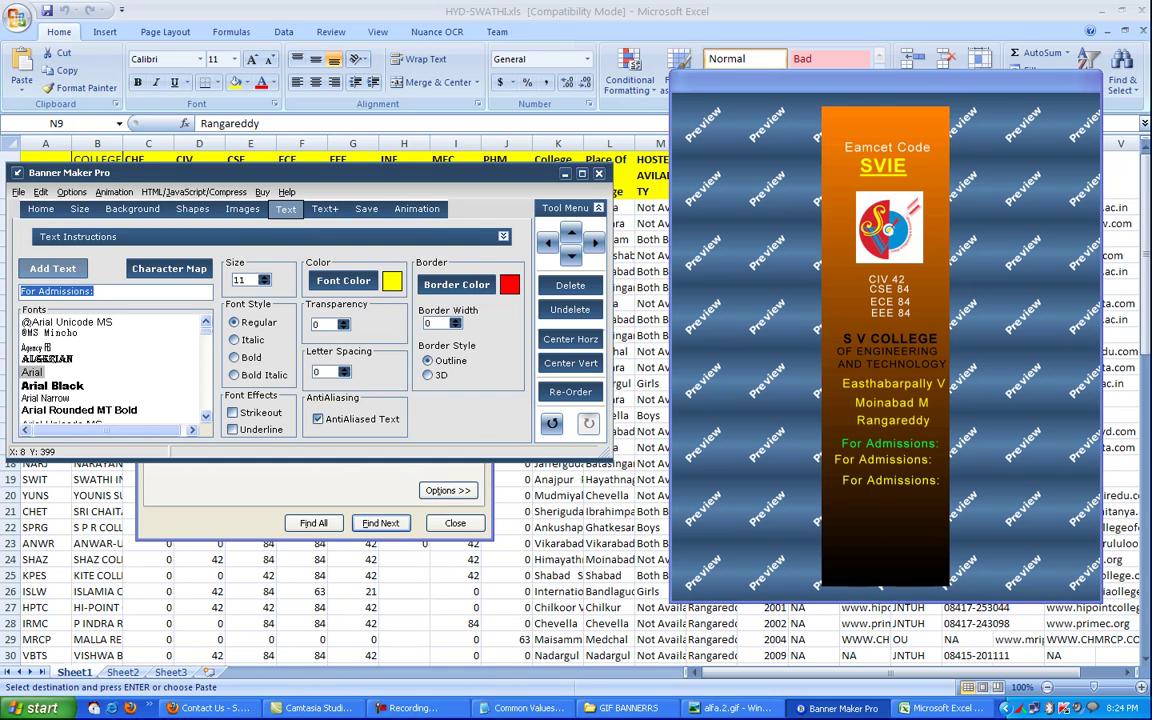
{"action": "left_click", "coordinate": [849, 110]}
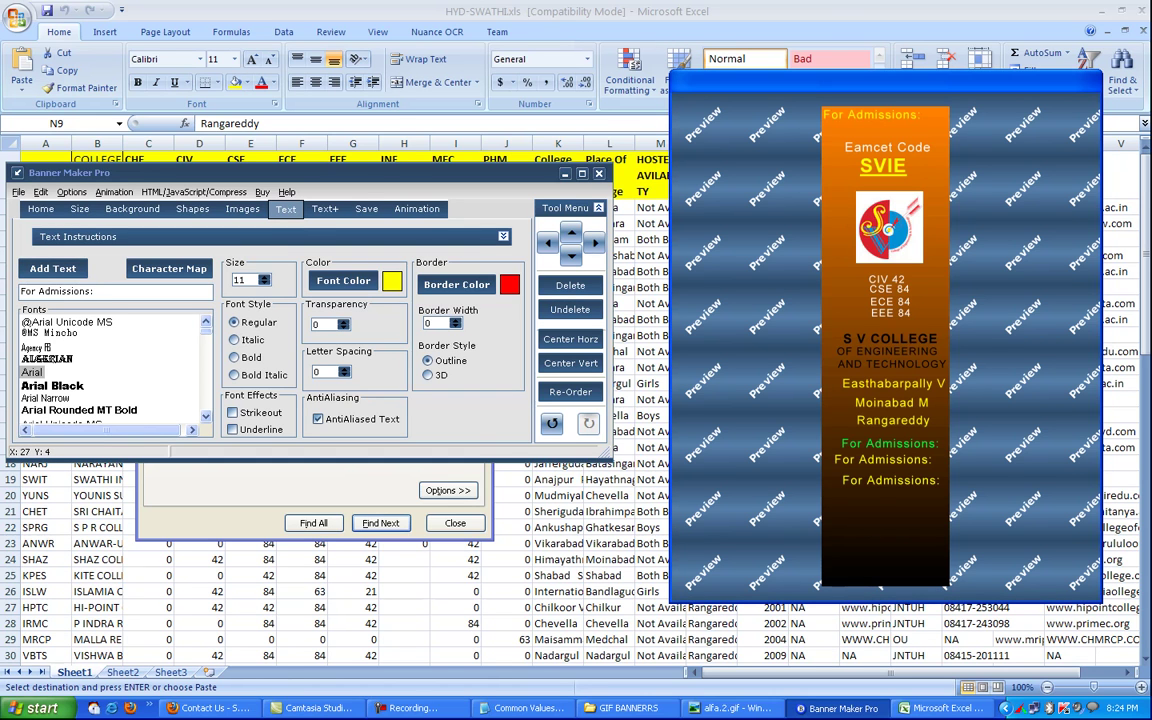
{"action": "left_click_drag", "start_coordinate": [849, 110], "coordinate": [878, 457]}
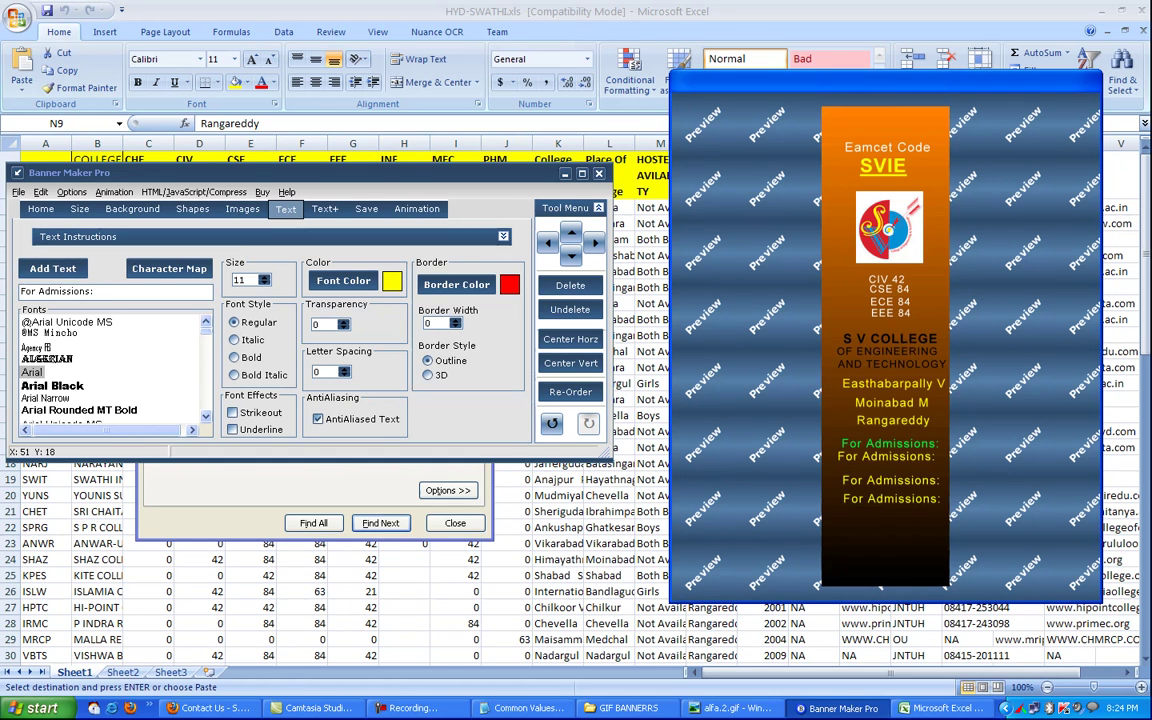
{"action": "left_click", "coordinate": [213, 708]}
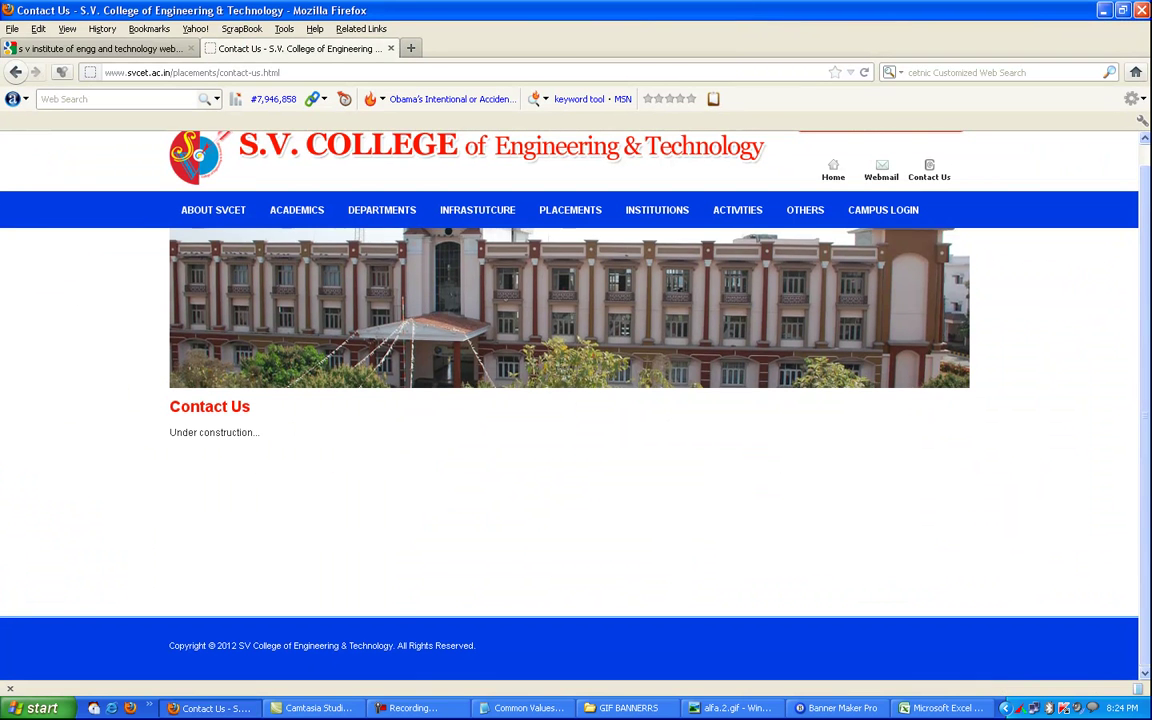
{"action": "left_click_drag", "start_coordinate": [105, 72], "coordinate": [171, 72]}
{"action": "key", "text": "ctrl+c"}
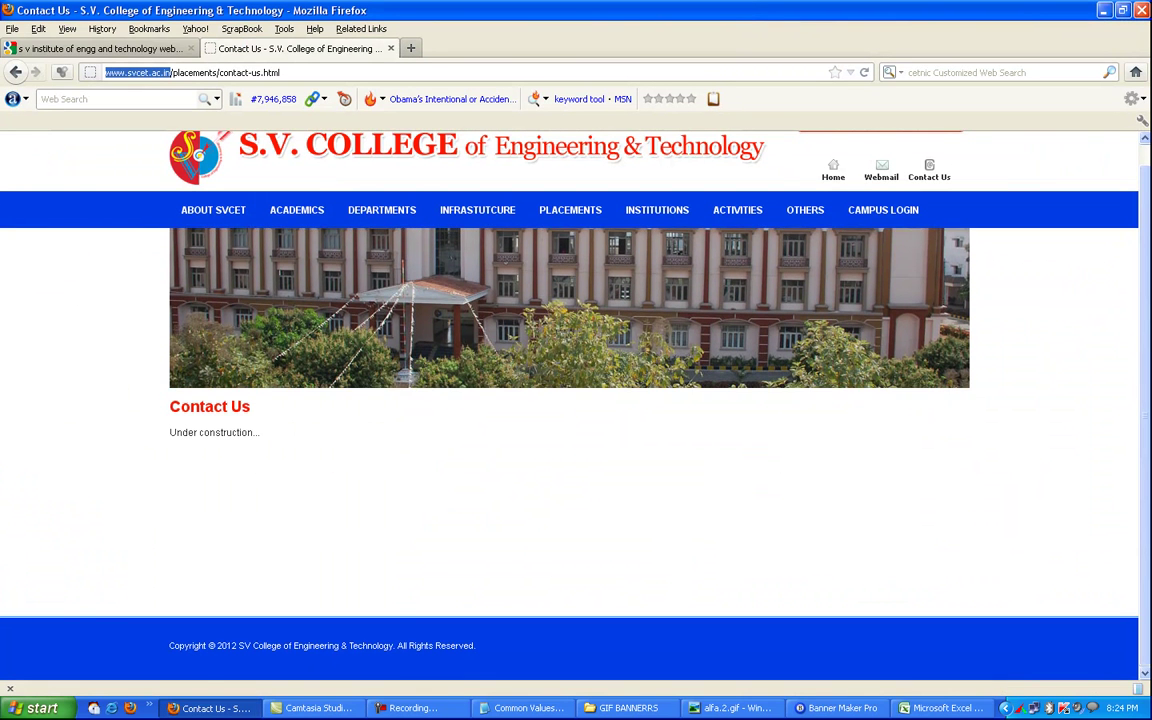
{"action": "left_click", "coordinate": [945, 708]}
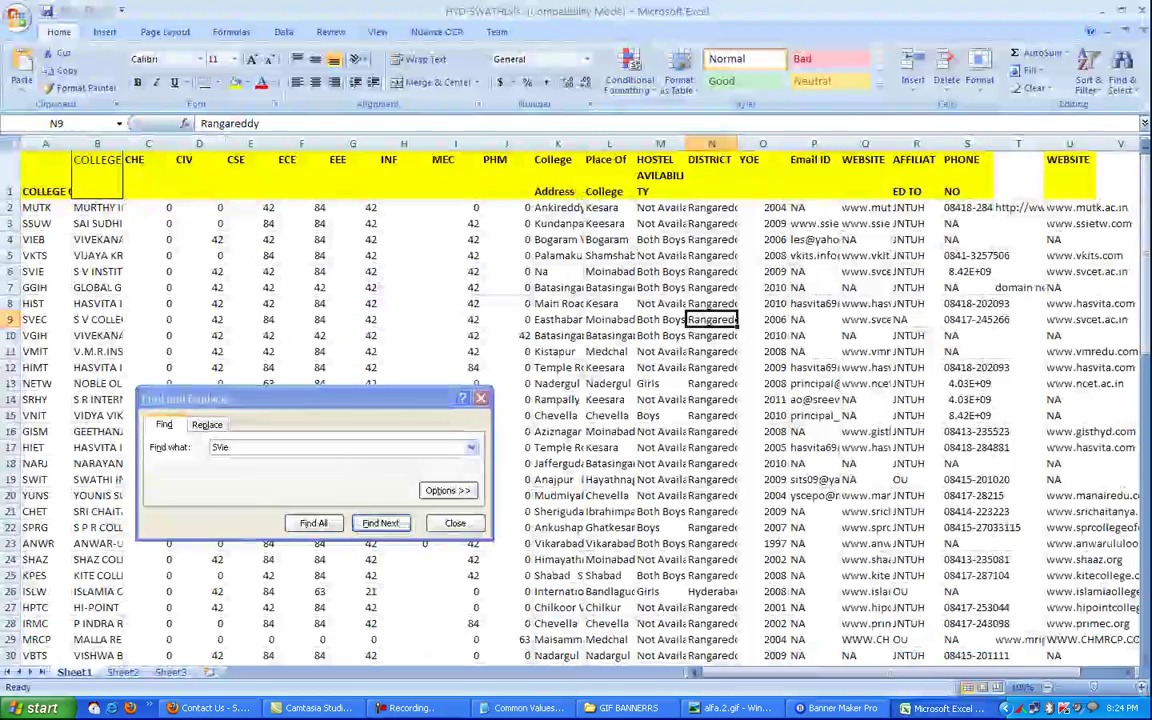
Step: Return to Banner Maker Pro and replace the yellow line directly under the green "For Admissions:" heading with the copied web address
{"action": "left_click", "coordinate": [840, 708]}
{"action": "left_click_drag", "start_coordinate": [885, 456], "coordinate": [889, 453]}
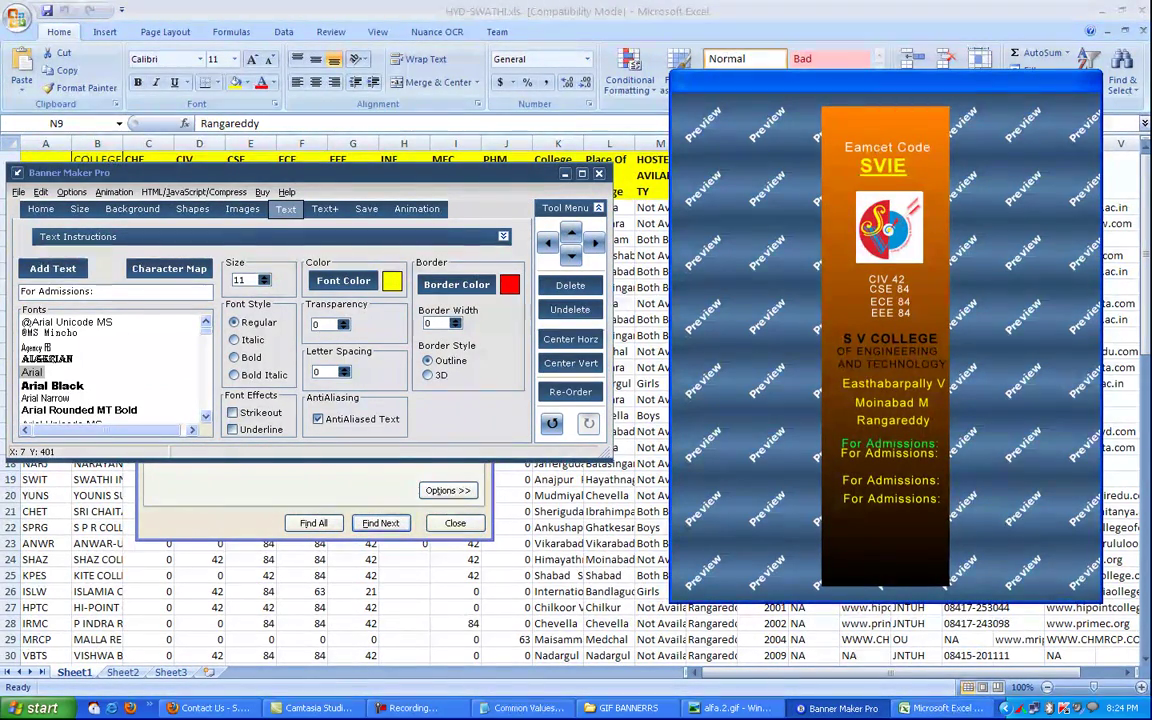
{"action": "left_click_drag", "start_coordinate": [22, 291], "coordinate": [94, 291]}
{"action": "right_click", "coordinate": [79, 293]}
{"action": "left_click", "coordinate": [90, 348]}
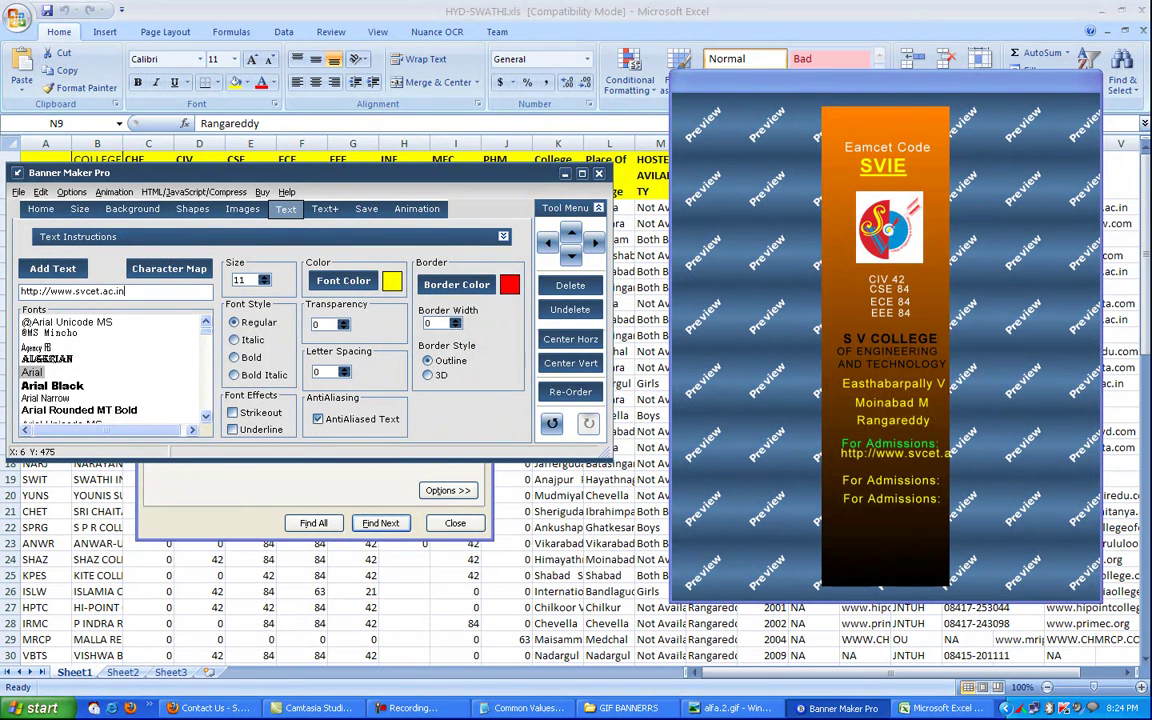
{"action": "left_click", "coordinate": [264, 284]}
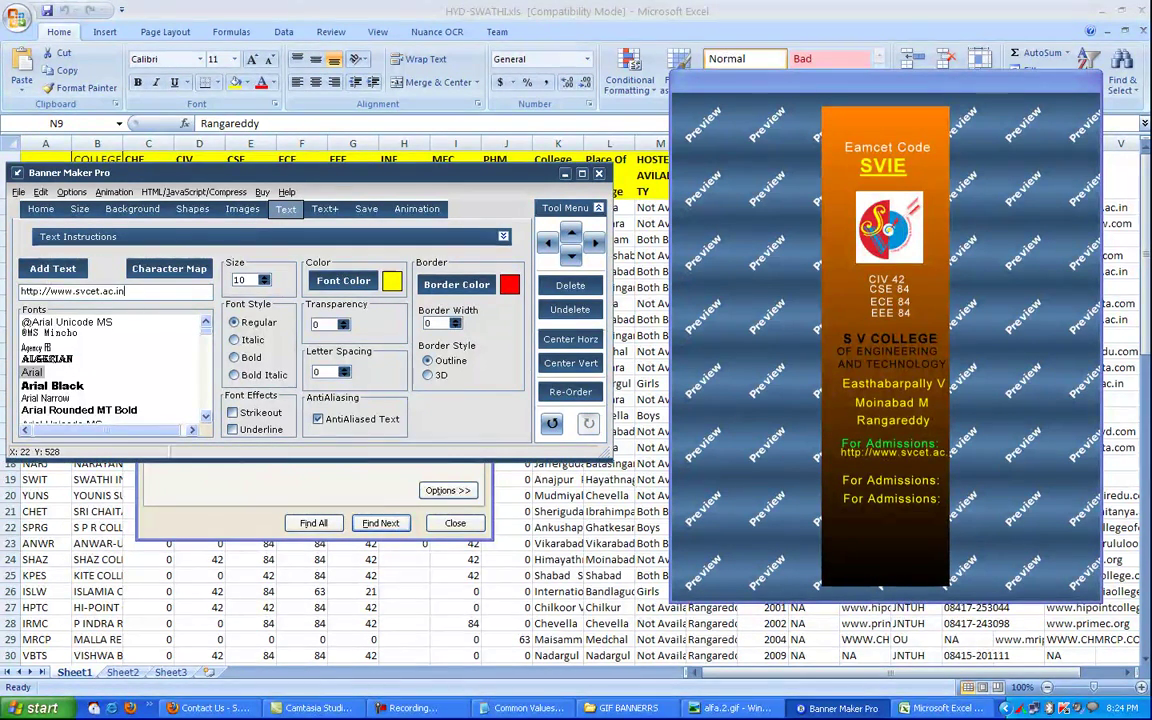
{"action": "left_click_drag", "start_coordinate": [46, 291], "coordinate": [20, 291]}
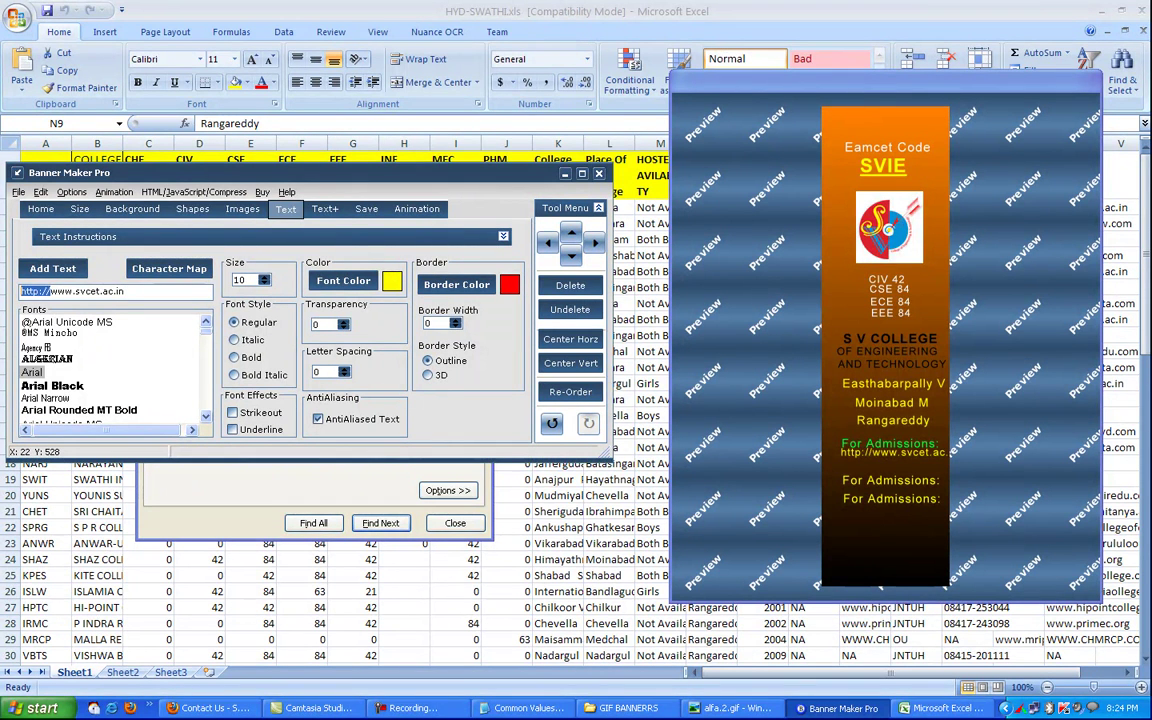
{"action": "key", "text": "Delete"}
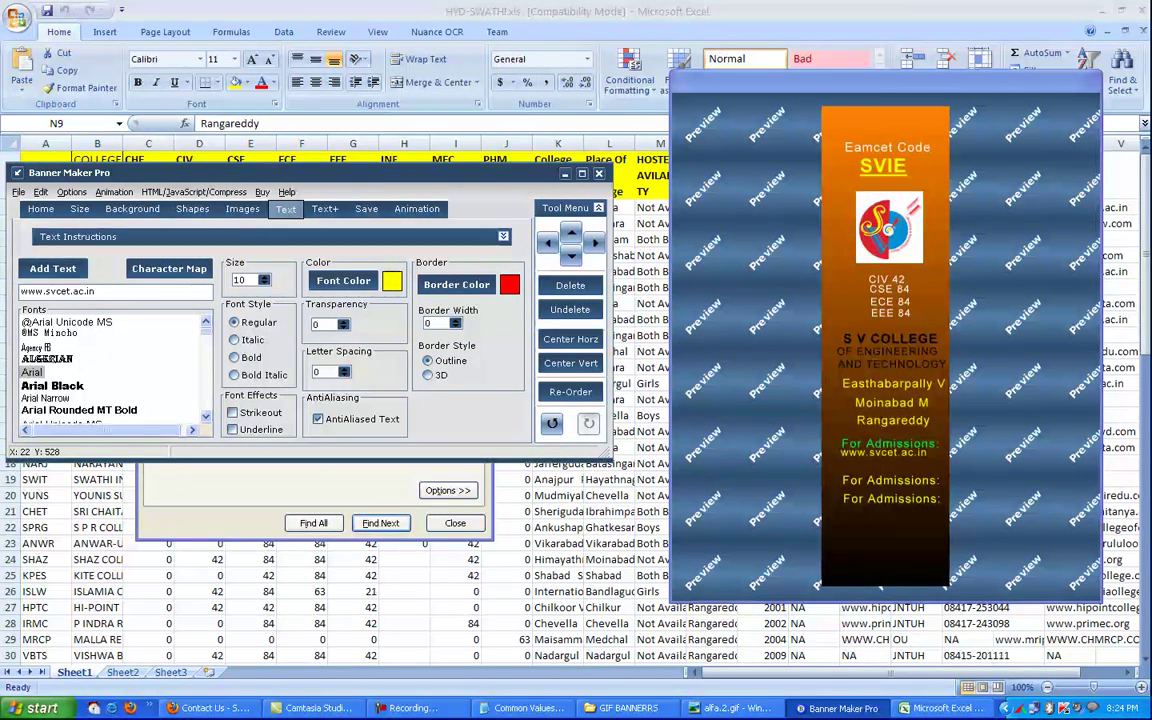
Step: Reposition the web address centrally beneath the green "For Admissions:" heading and color it white
{"action": "left_click_drag", "start_coordinate": [892, 454], "coordinate": [896, 461]}
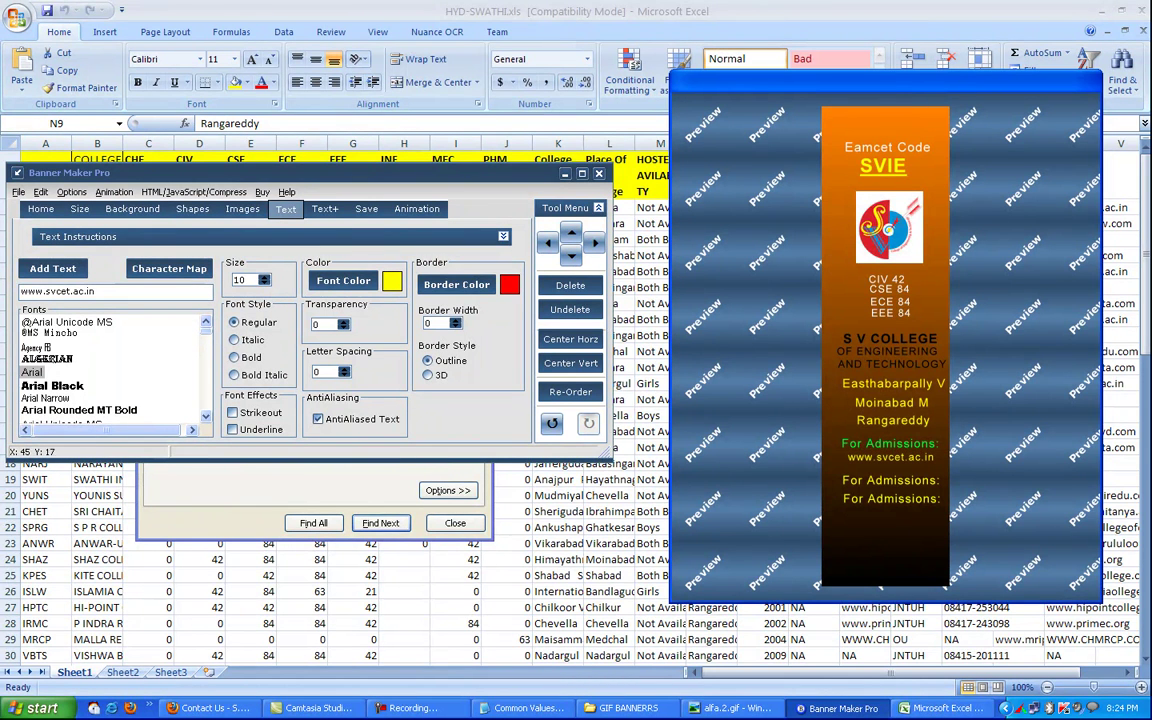
{"action": "left_click", "coordinate": [343, 280]}
{"action": "left_click", "coordinate": [551, 289]}
{"action": "left_click", "coordinate": [427, 399]}
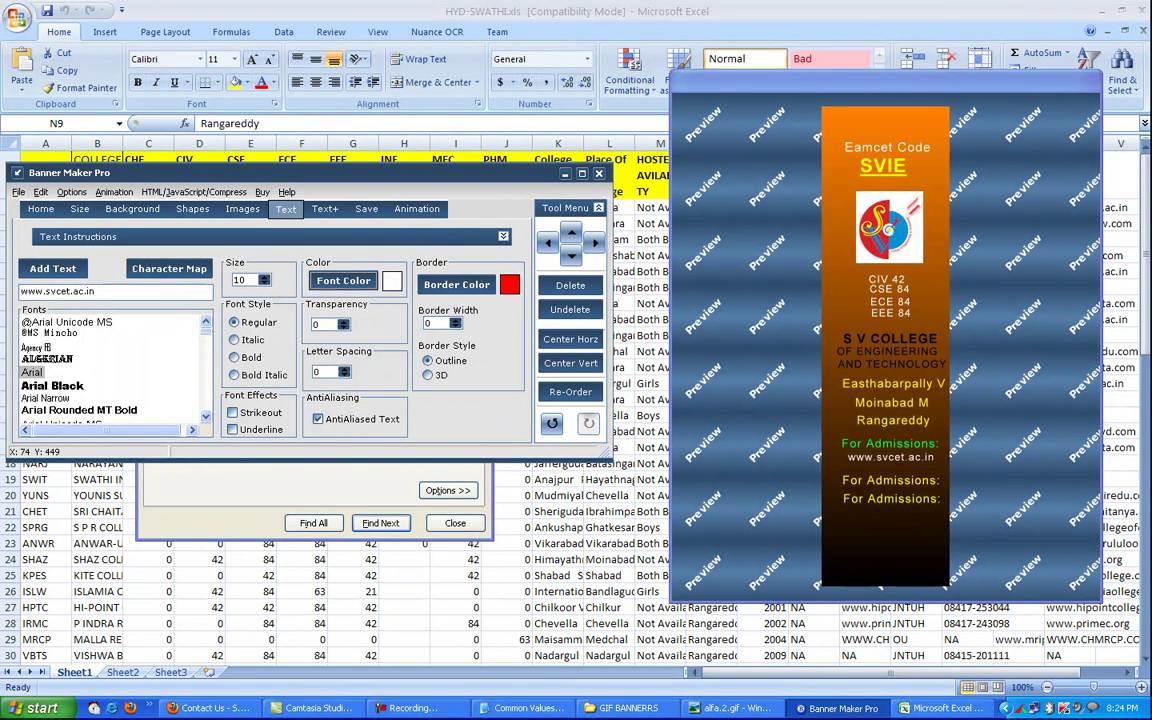
Step: Move the next yellow "For Admissions:" line nearer the web address, then copy the college's phone number from cell S9 in Excel
{"action": "left_click_drag", "start_coordinate": [885, 481], "coordinate": [888, 478]}
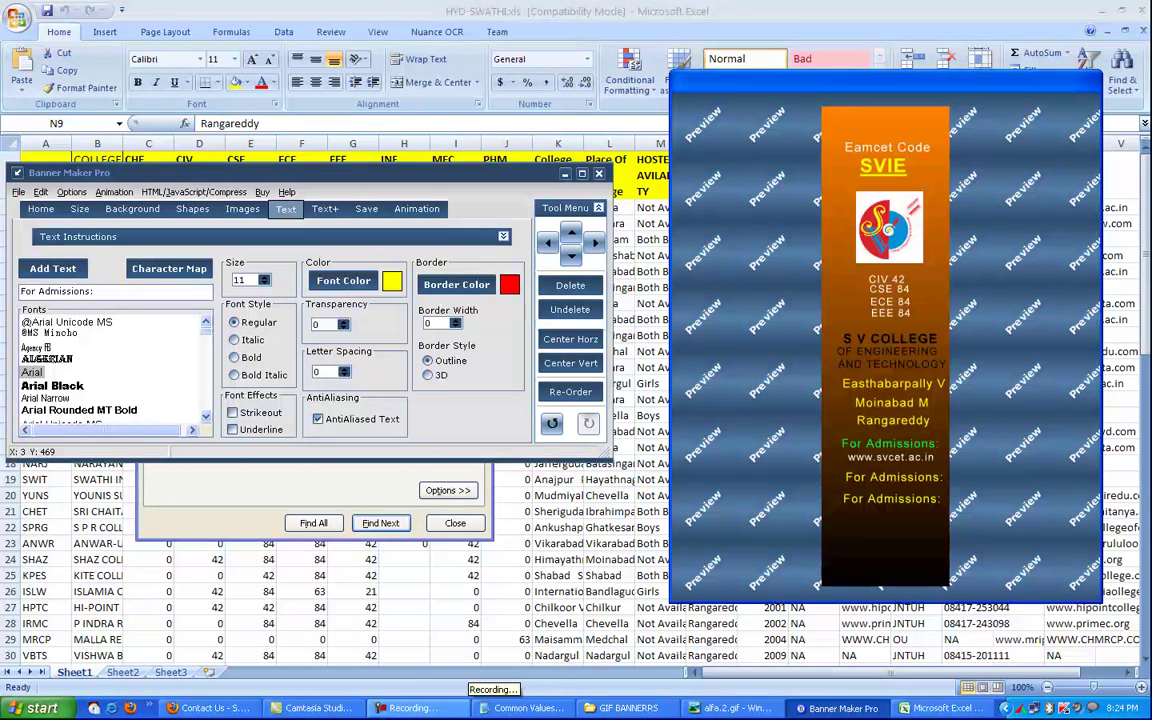
{"action": "left_click", "coordinate": [508, 156]}
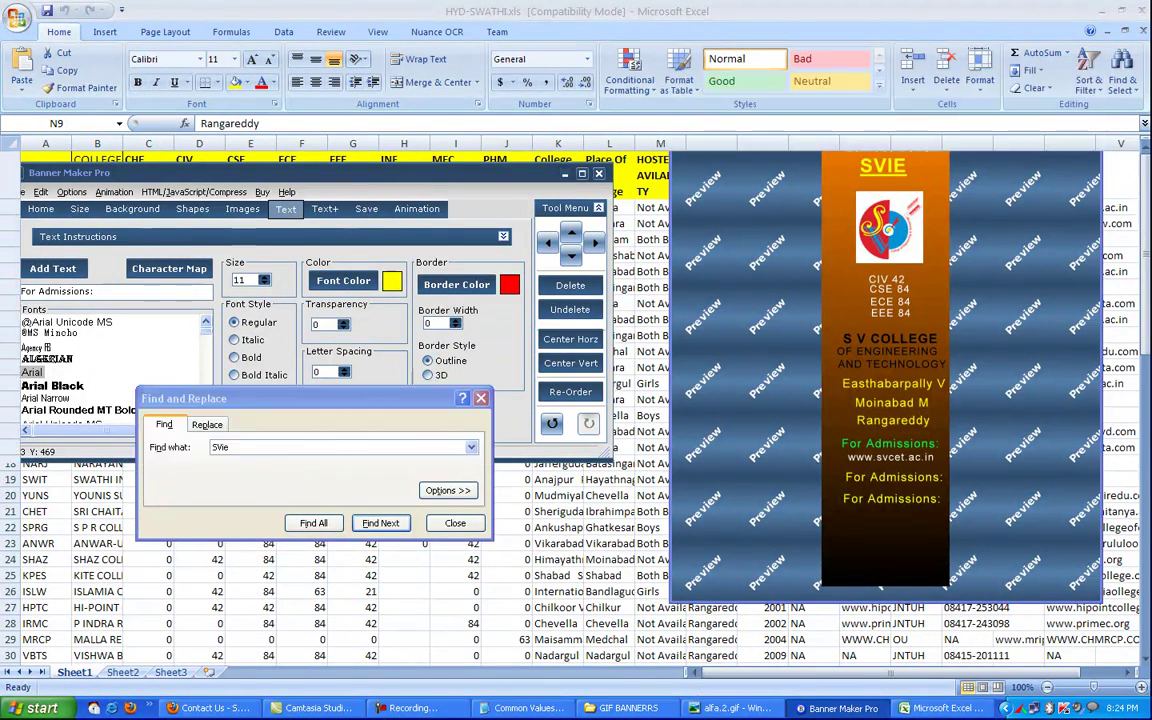
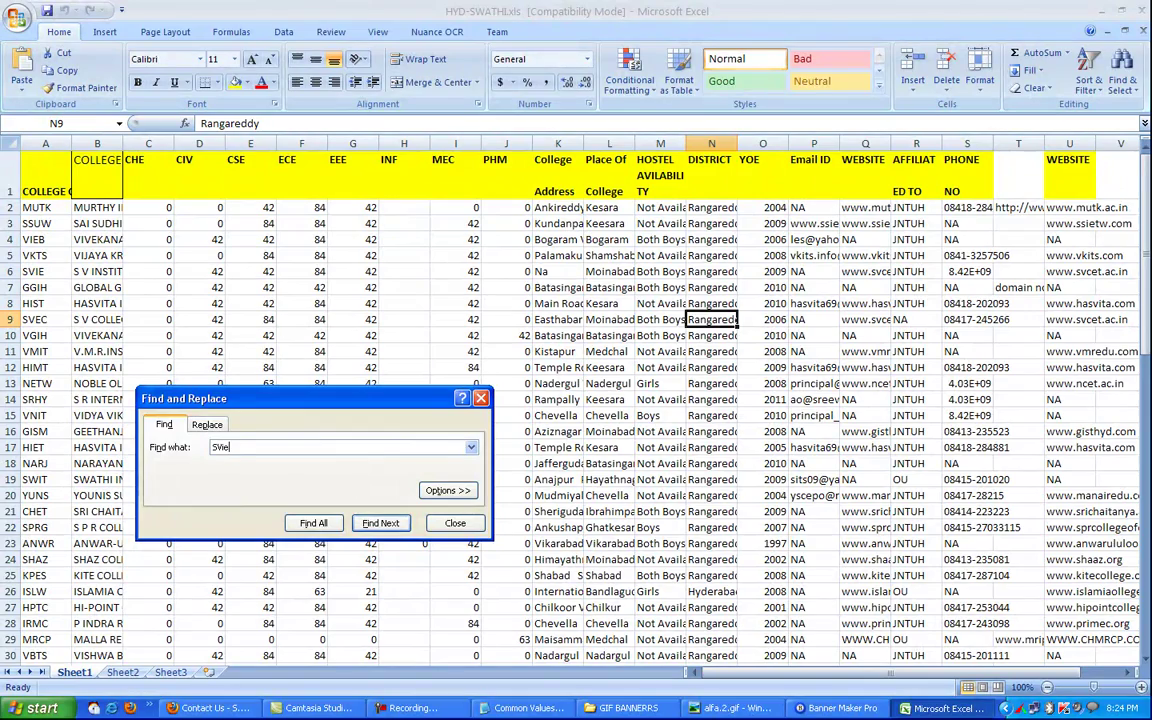
{"action": "left_click", "coordinate": [967, 319]}
{"action": "key", "text": "ctrl+c"}
Step: Return to Banner Maker Pro and replace the yellow "For Admissions:" line below the web address with the copied phone number
{"action": "left_click", "coordinate": [838, 708]}
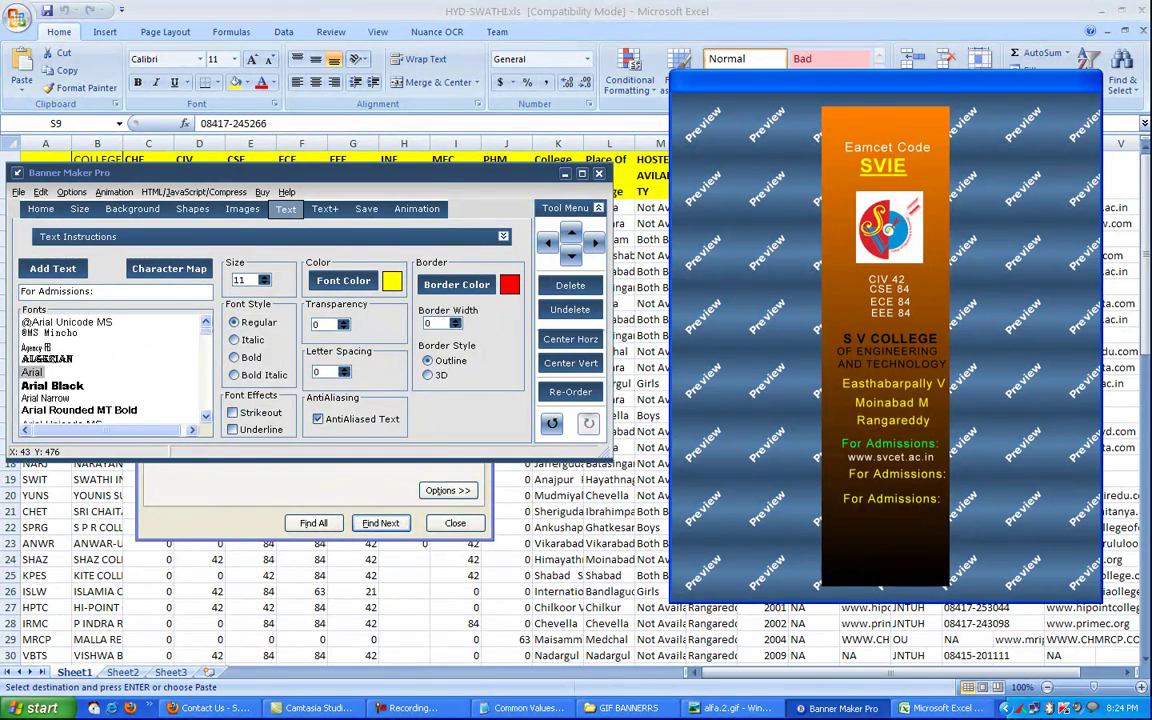
{"action": "left_click_drag", "start_coordinate": [95, 291], "coordinate": [19, 291]}
{"action": "right_click", "coordinate": [65, 291]}
{"action": "left_click", "coordinate": [90, 313]}
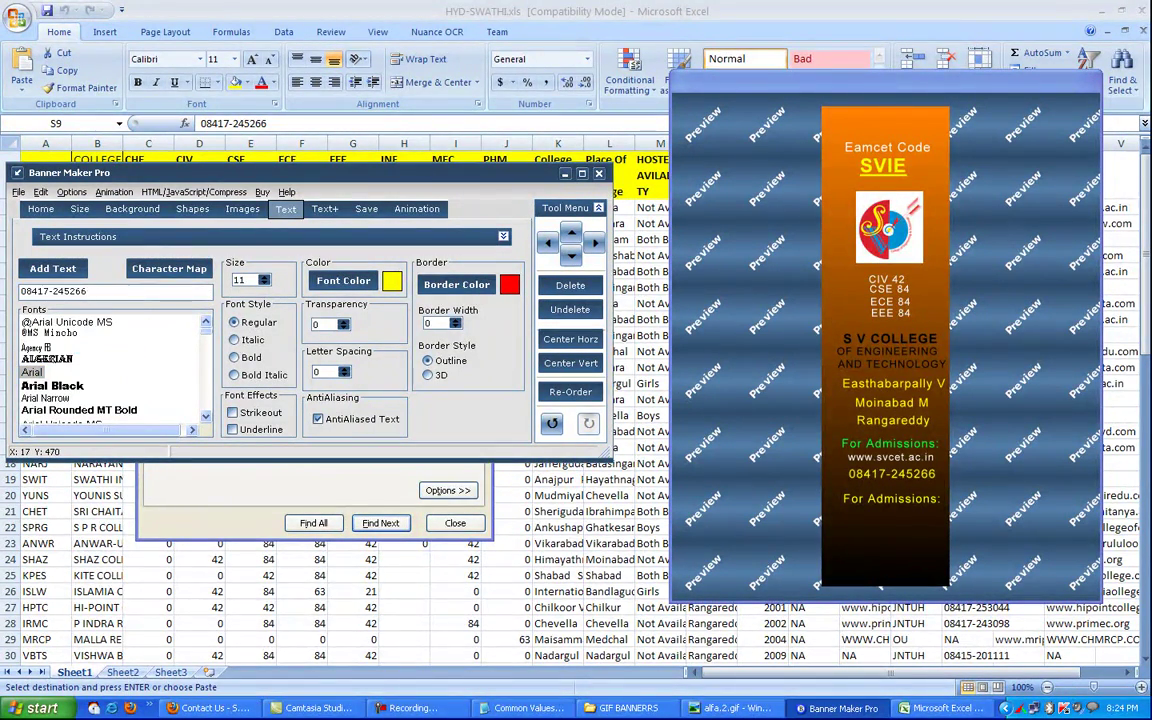
Step: Delete the leftover yellow "For Admissions:" line below the phone number
{"action": "left_click_drag", "start_coordinate": [883, 501], "coordinate": [889, 495]}
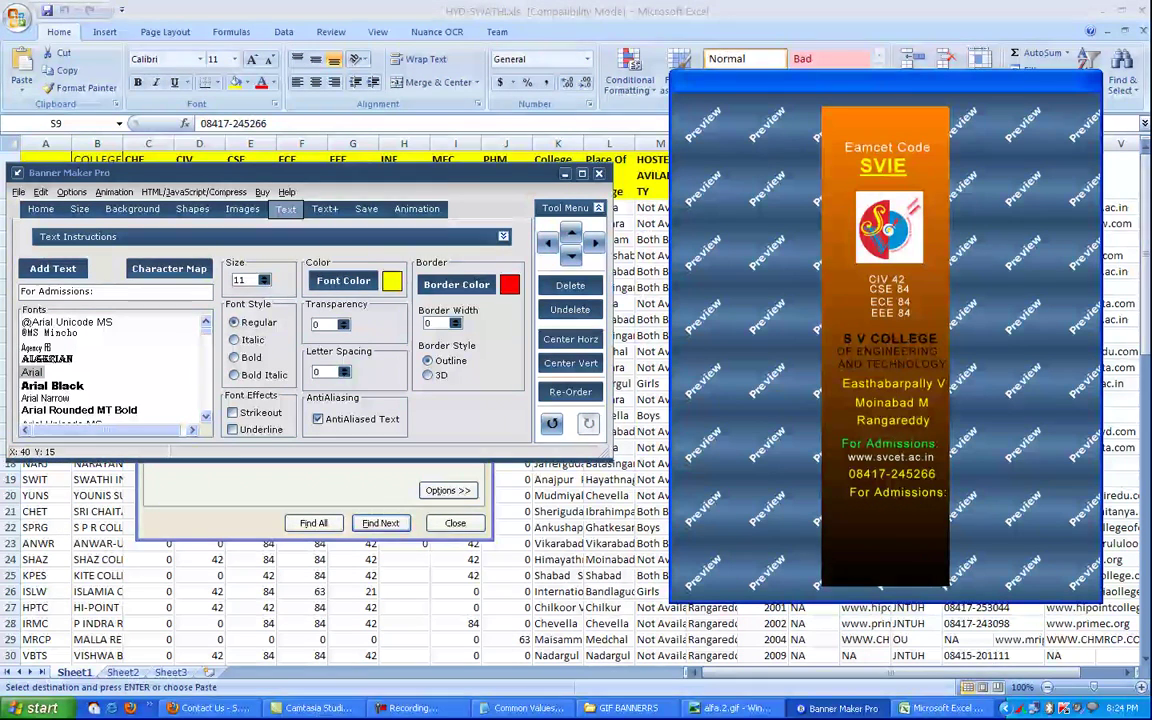
{"action": "right_click", "coordinate": [884, 494]}
{"action": "left_click", "coordinate": [920, 561]}
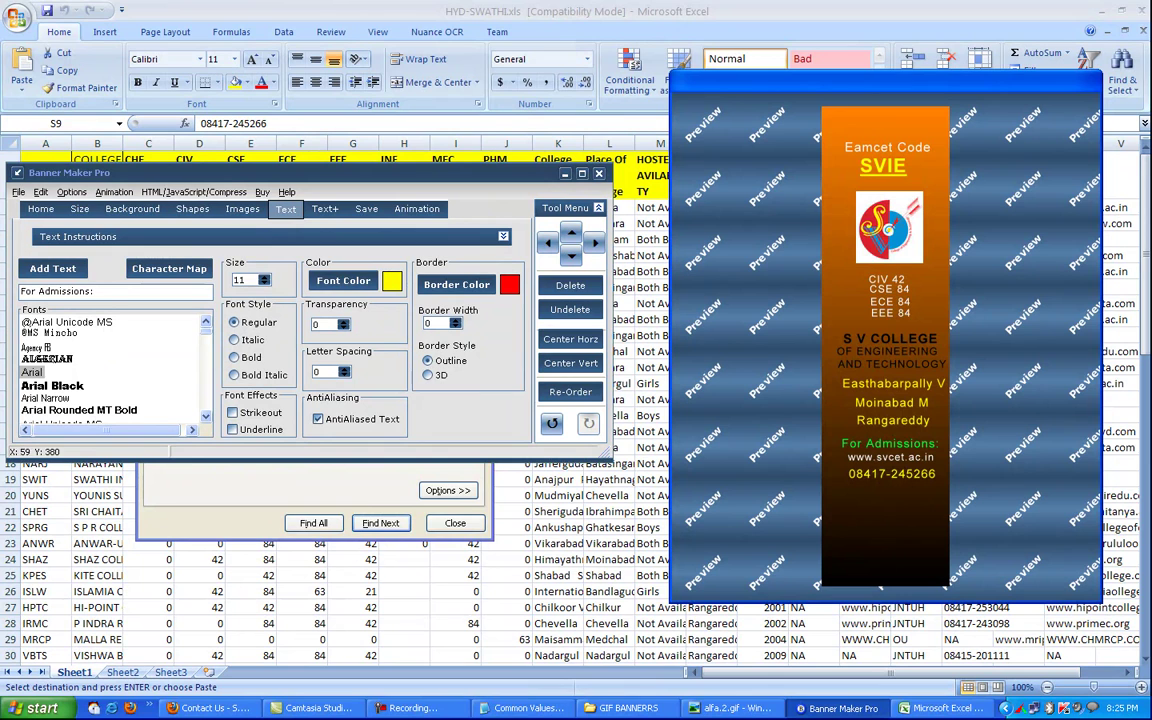
{"action": "right_click", "coordinate": [872, 170]}
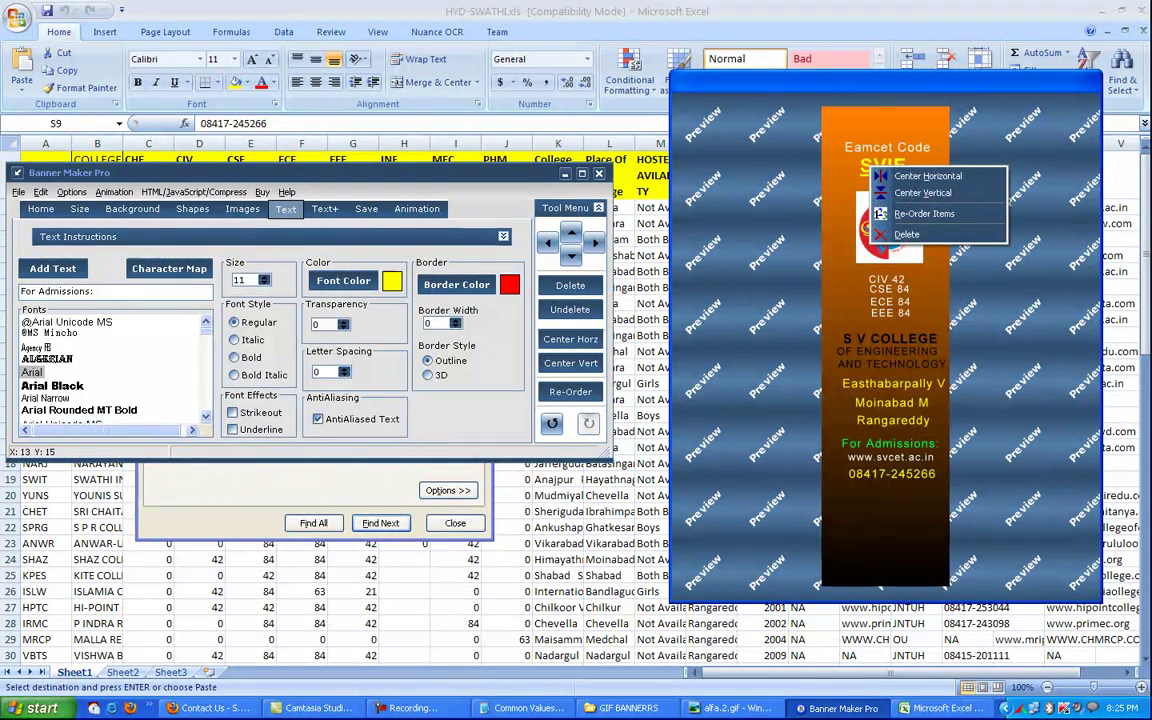
{"action": "right_click", "coordinate": [865, 165]}
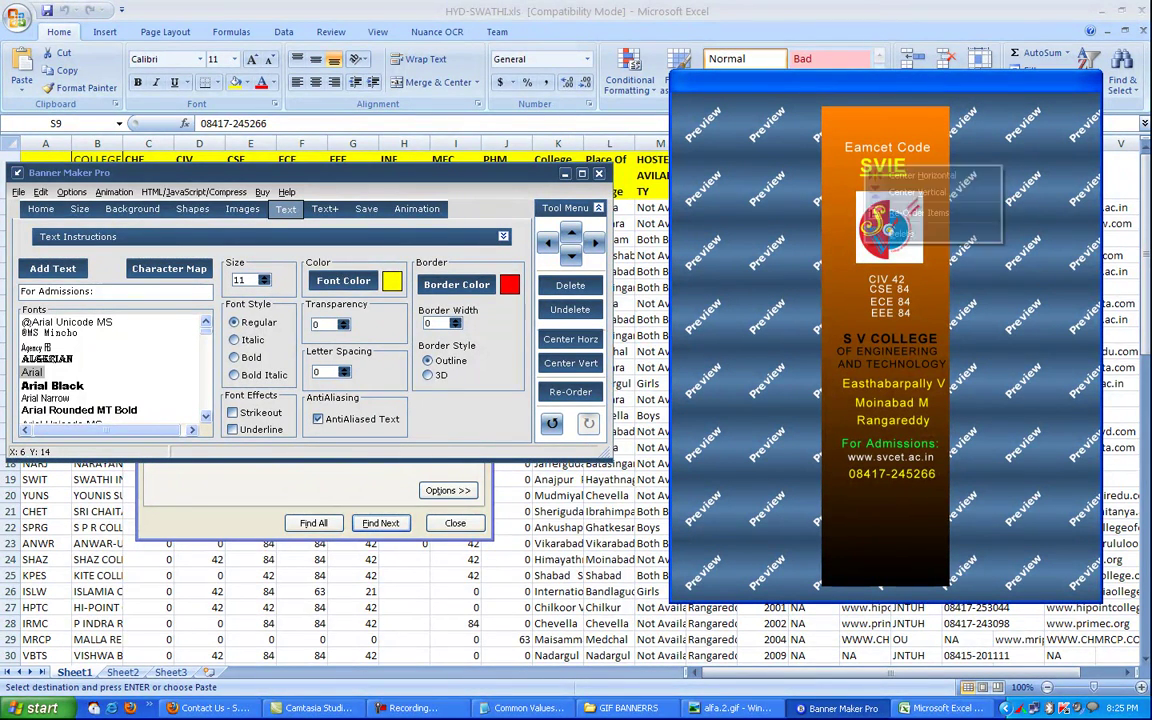
{"action": "key", "text": "Escape"}
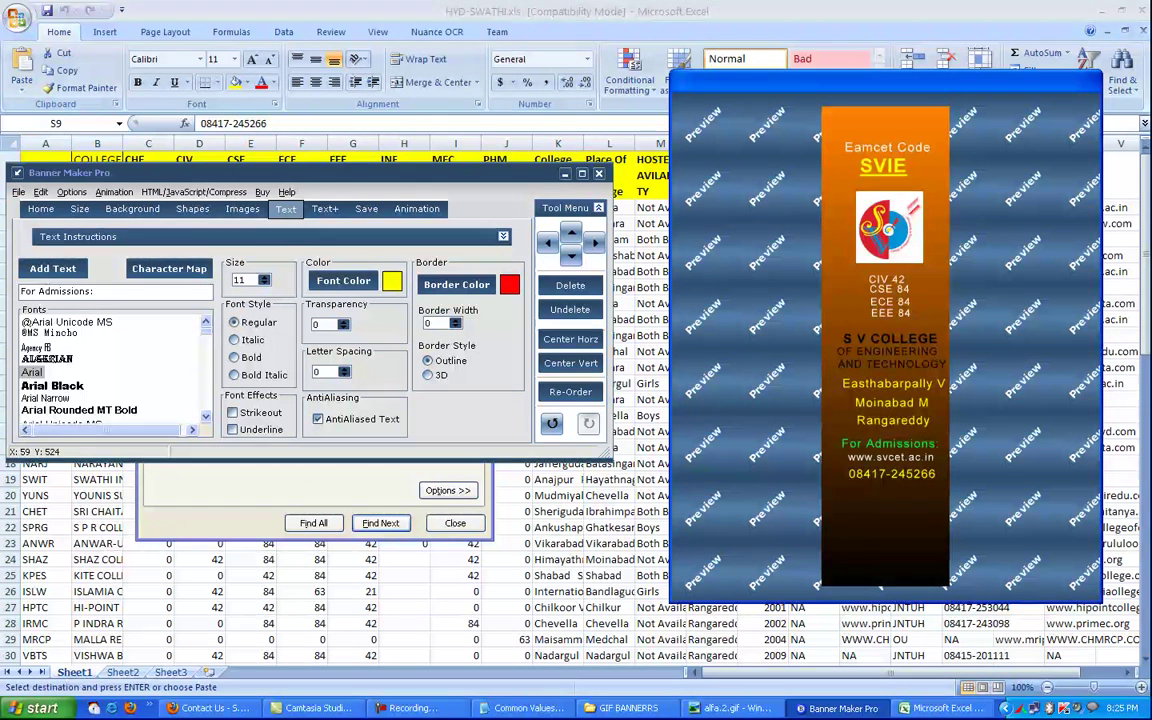
{"action": "right_click", "coordinate": [877, 168]}
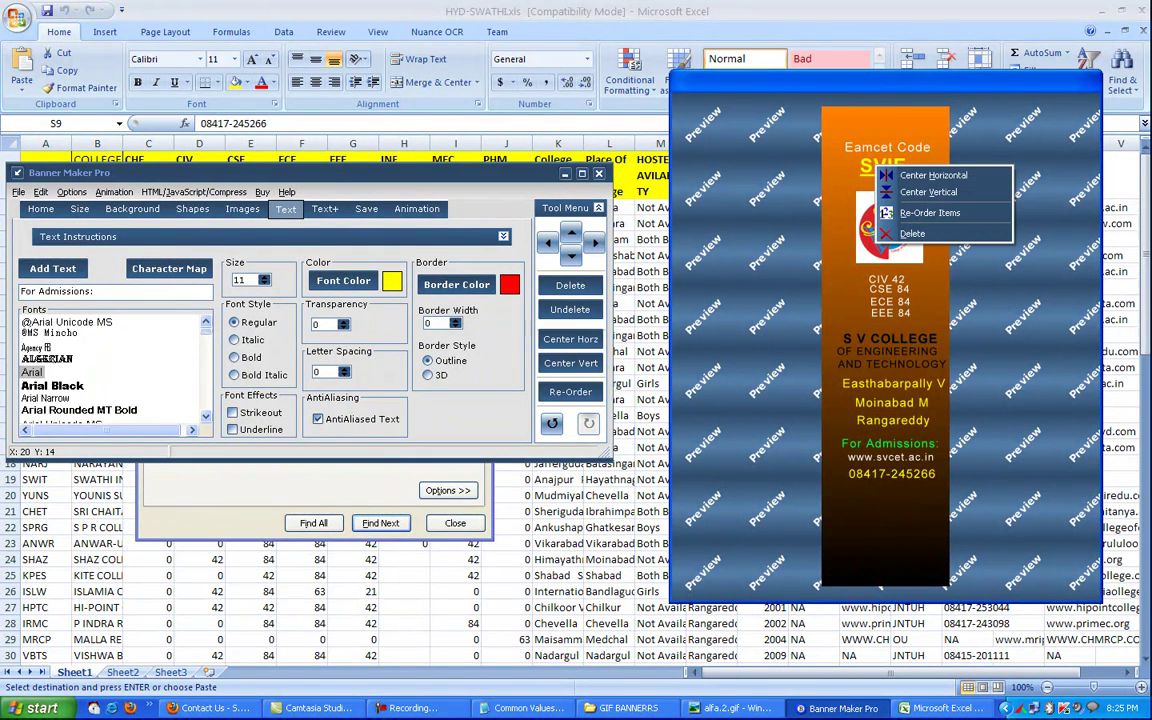
{"action": "key", "text": "Escape"}
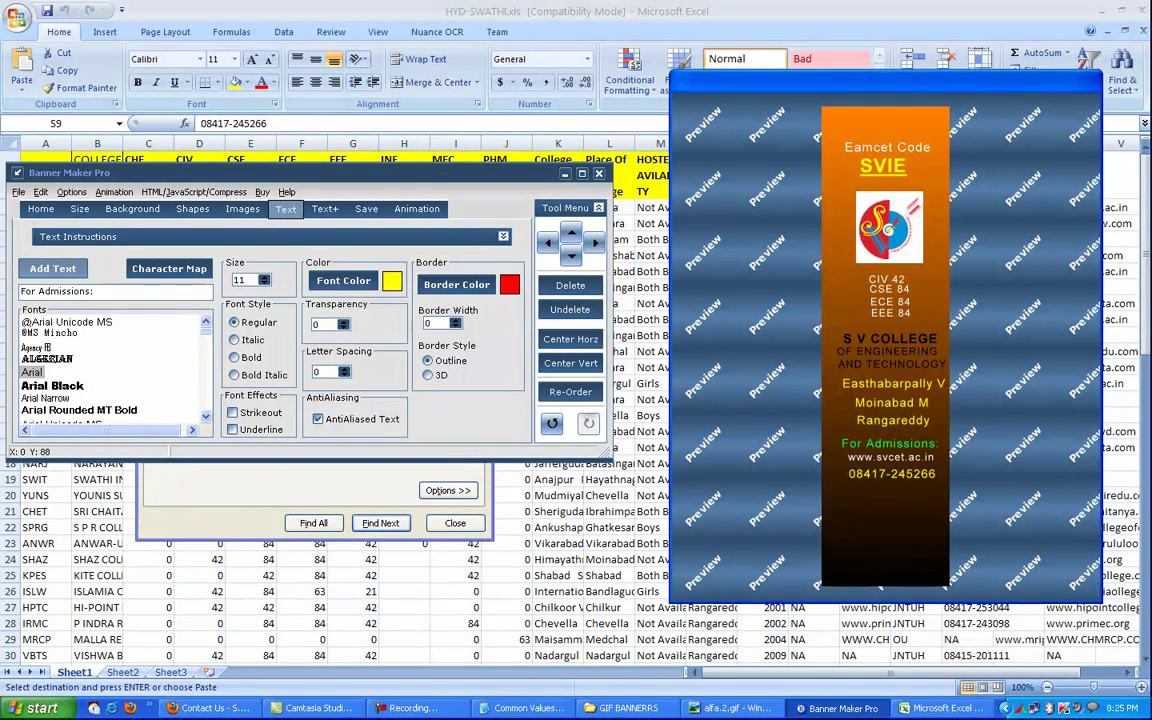
{"action": "left_click", "coordinate": [53, 268]}
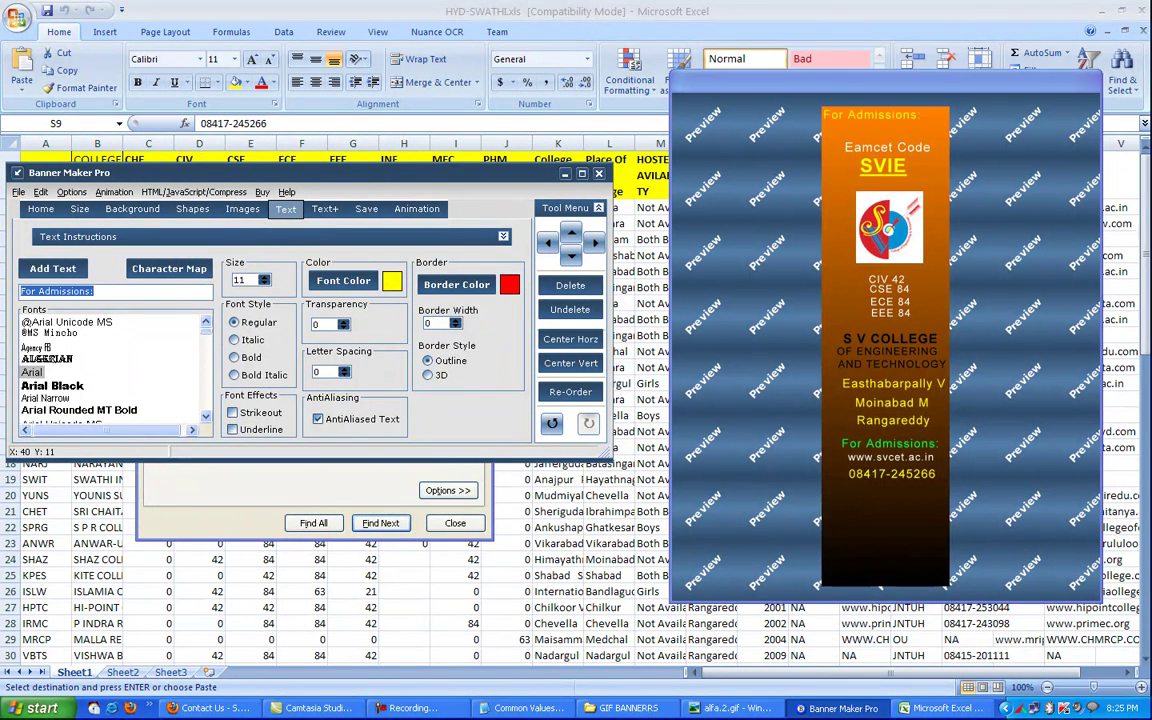
{"action": "left_click", "coordinate": [862, 117]}
{"action": "left_click_drag", "start_coordinate": [862, 117], "coordinate": [885, 508]}
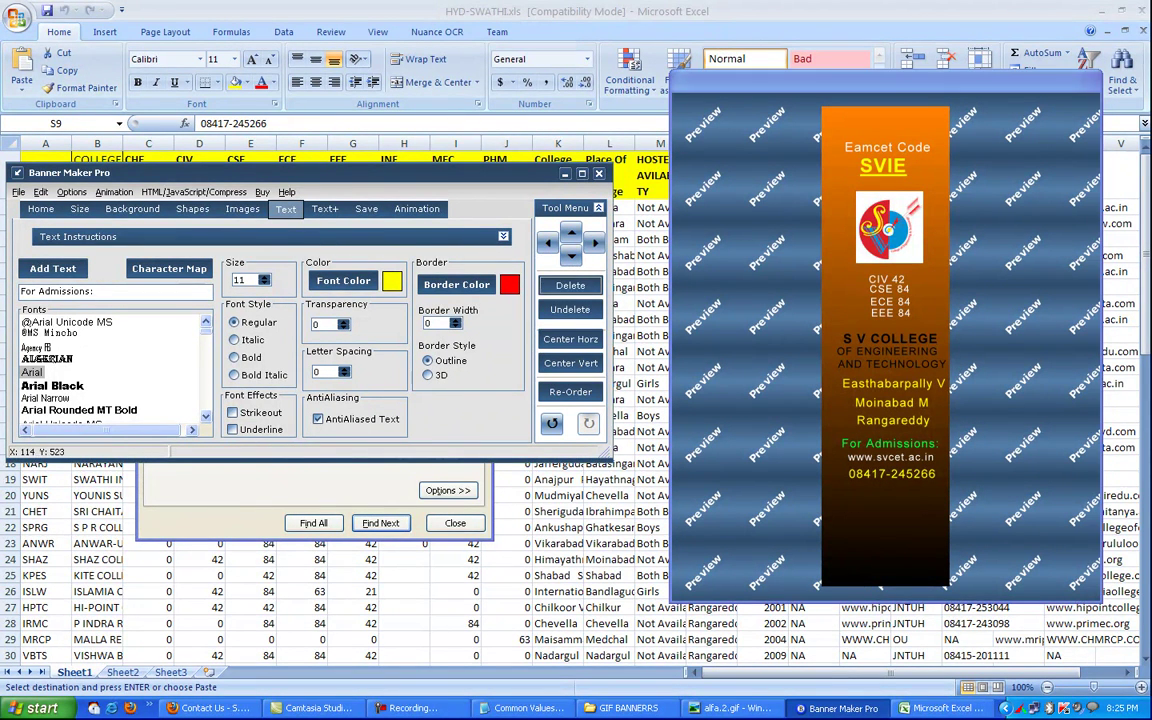
Step: Duplicate the bold yellow SVIE text and place the copy near the banner's lower end
{"action": "left_click", "coordinate": [883, 166]}
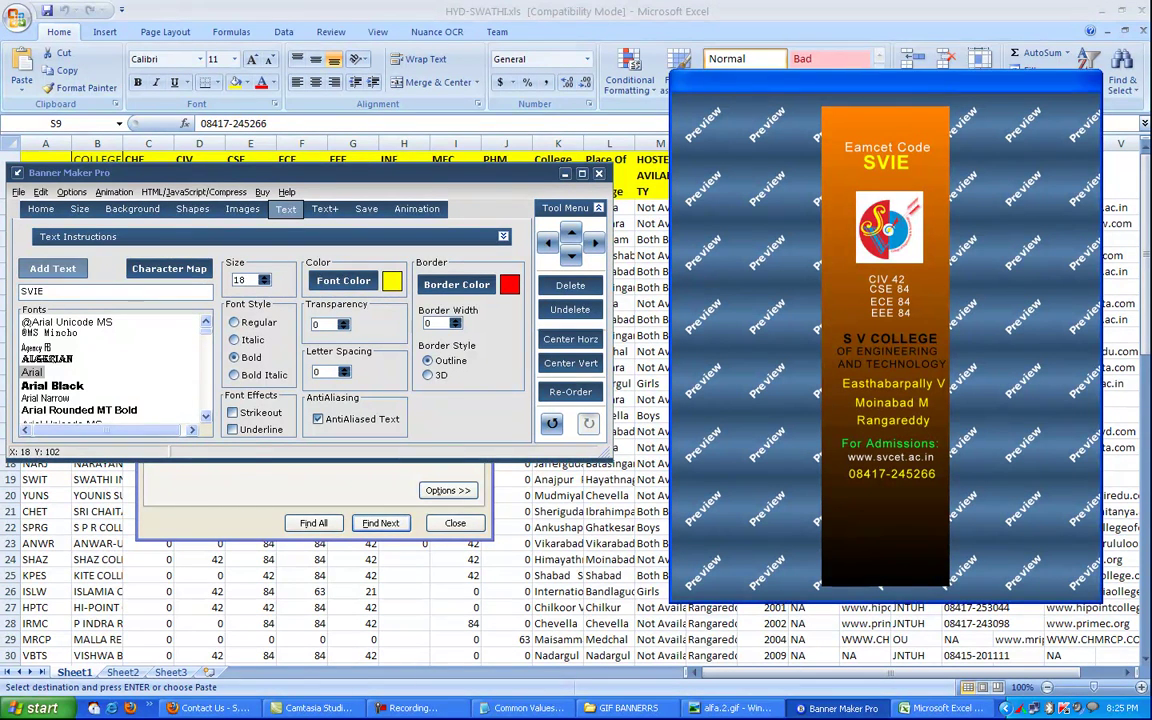
{"action": "left_click", "coordinate": [52, 268]}
{"action": "left_click", "coordinate": [862, 126]}
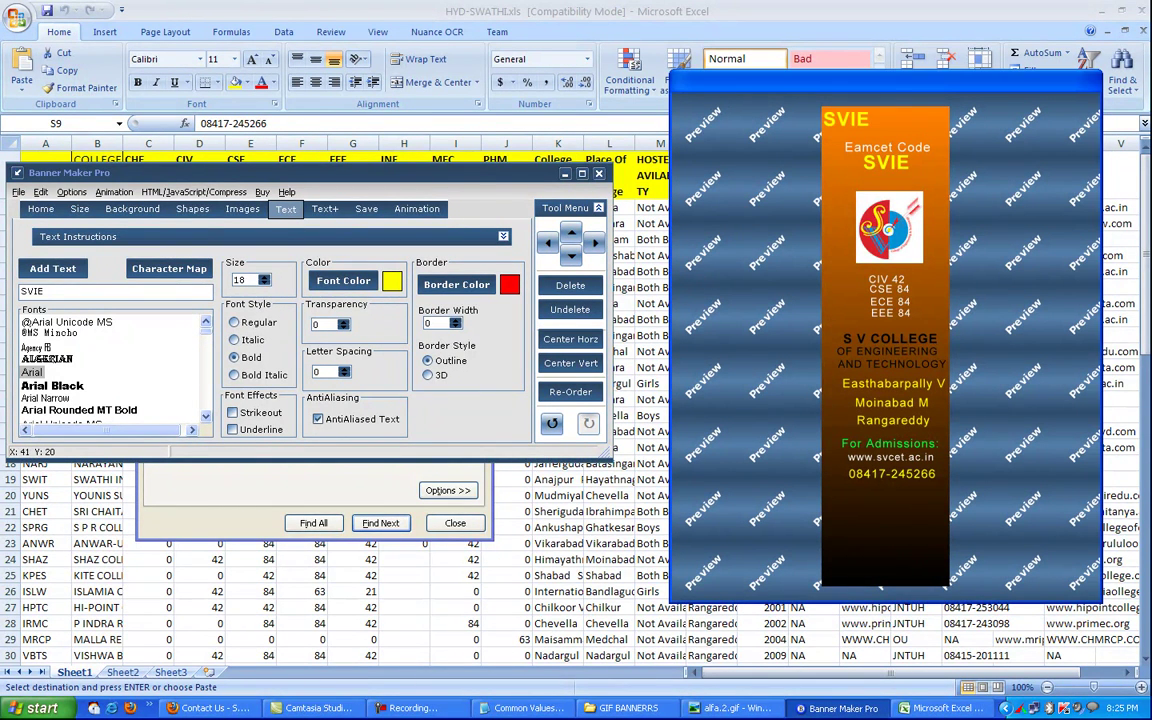
{"action": "left_click_drag", "start_coordinate": [862, 126], "coordinate": [899, 545]}
Step: Duplicate the "Eamcet Code" text and place the copy with the lower SVIE text, directly above it
{"action": "left_click_drag", "start_coordinate": [887, 147], "coordinate": [890, 144]}
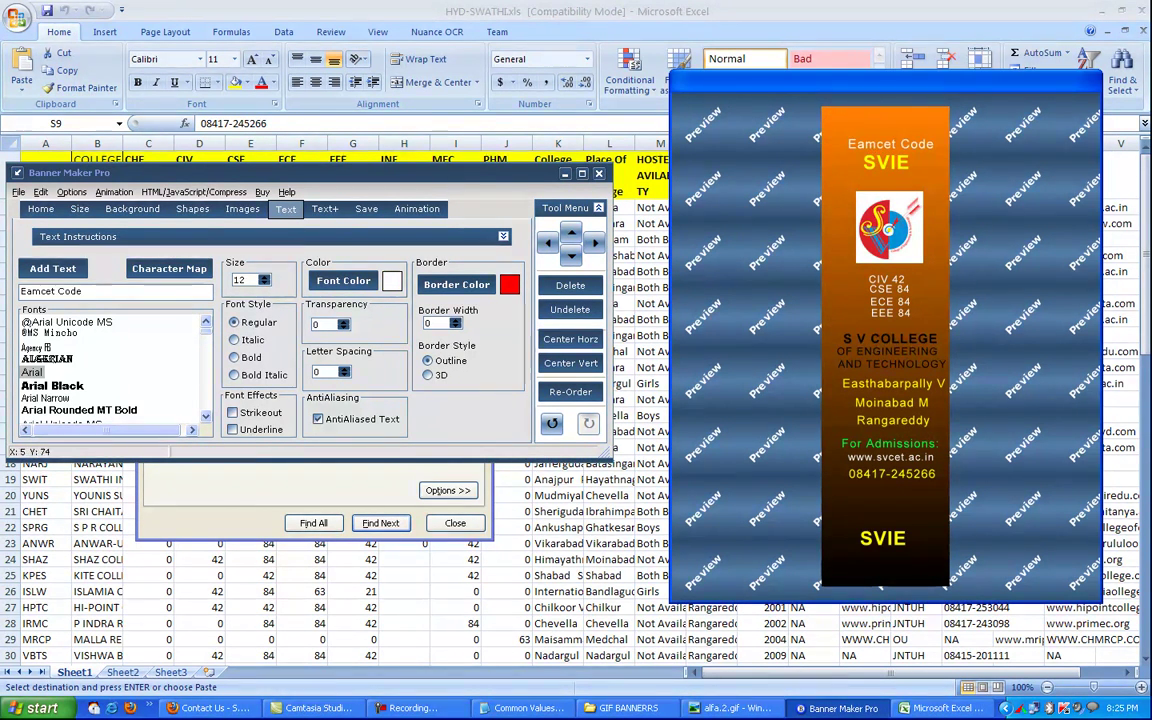
{"action": "left_click", "coordinate": [52, 268]}
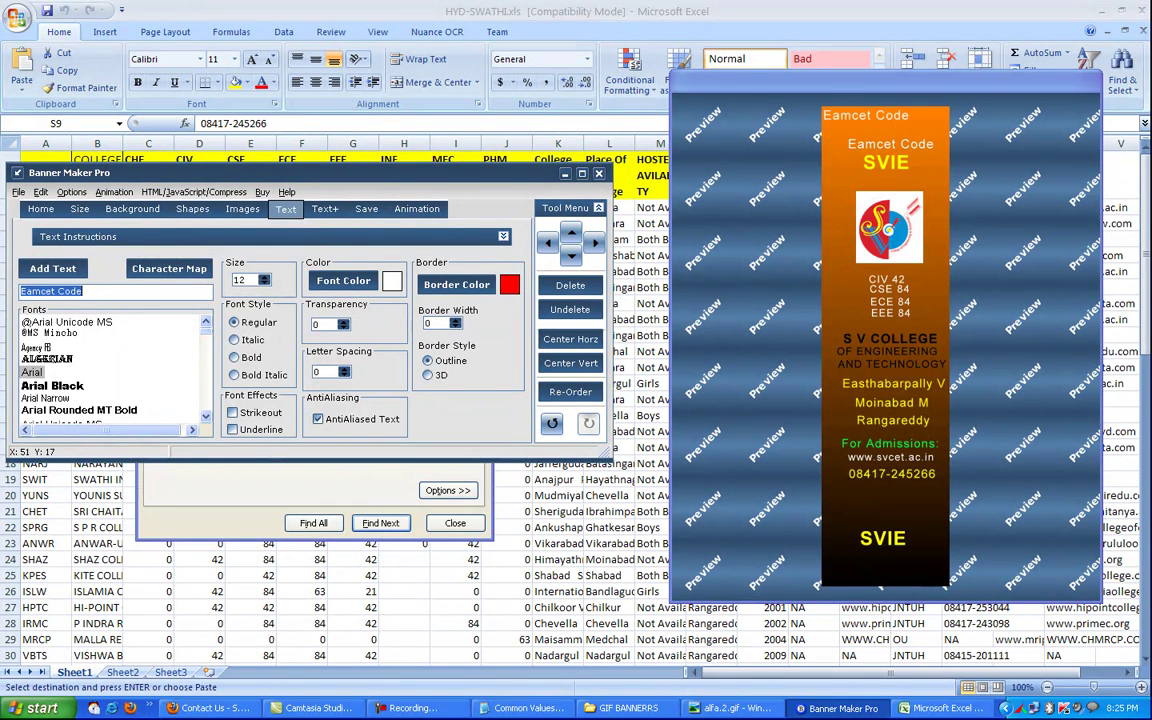
{"action": "left_click", "coordinate": [52, 268]}
{"action": "left_click_drag", "start_coordinate": [866, 116], "coordinate": [887, 531]}
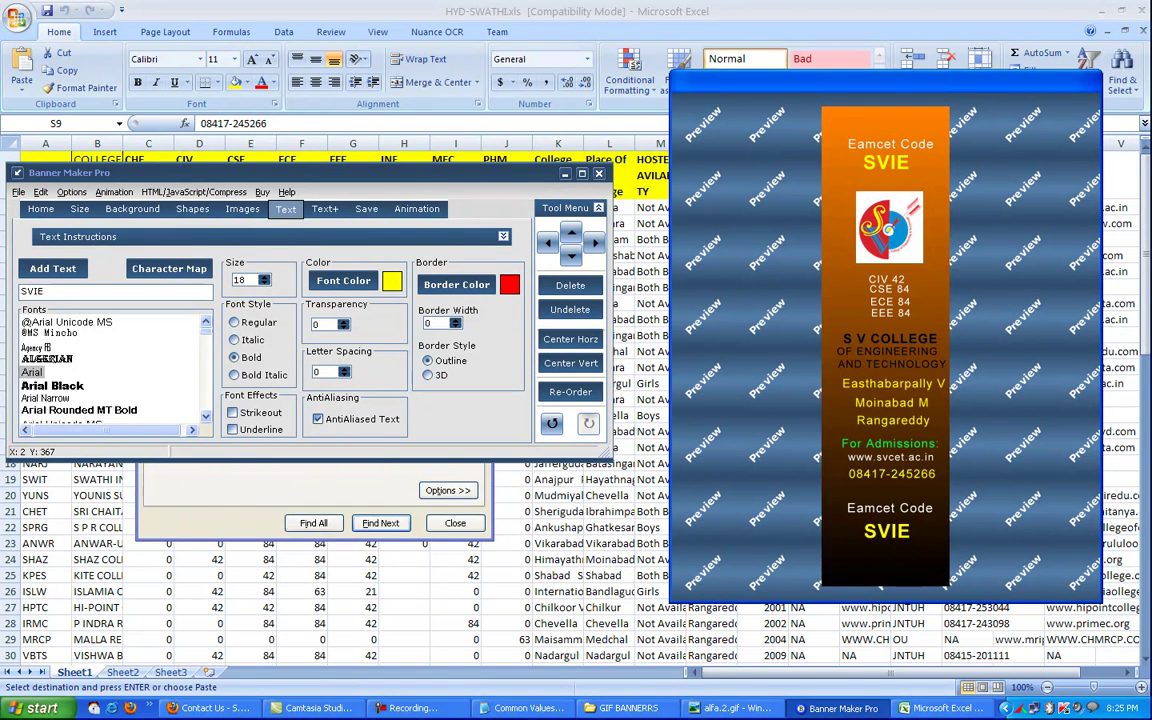
Step: Save the banner as a GIF named SVIE in the desktop's Creating College Banners\GIF BANNERRS folder
{"action": "left_click", "coordinate": [366, 208]}
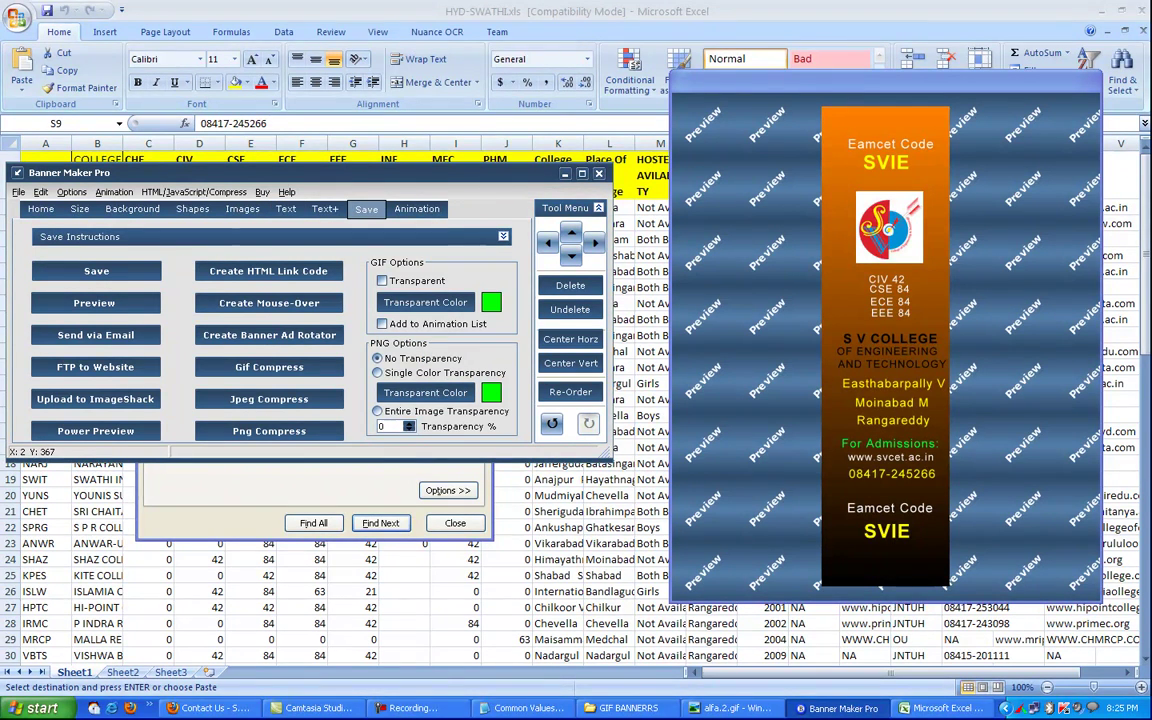
{"action": "left_click", "coordinate": [96, 271]}
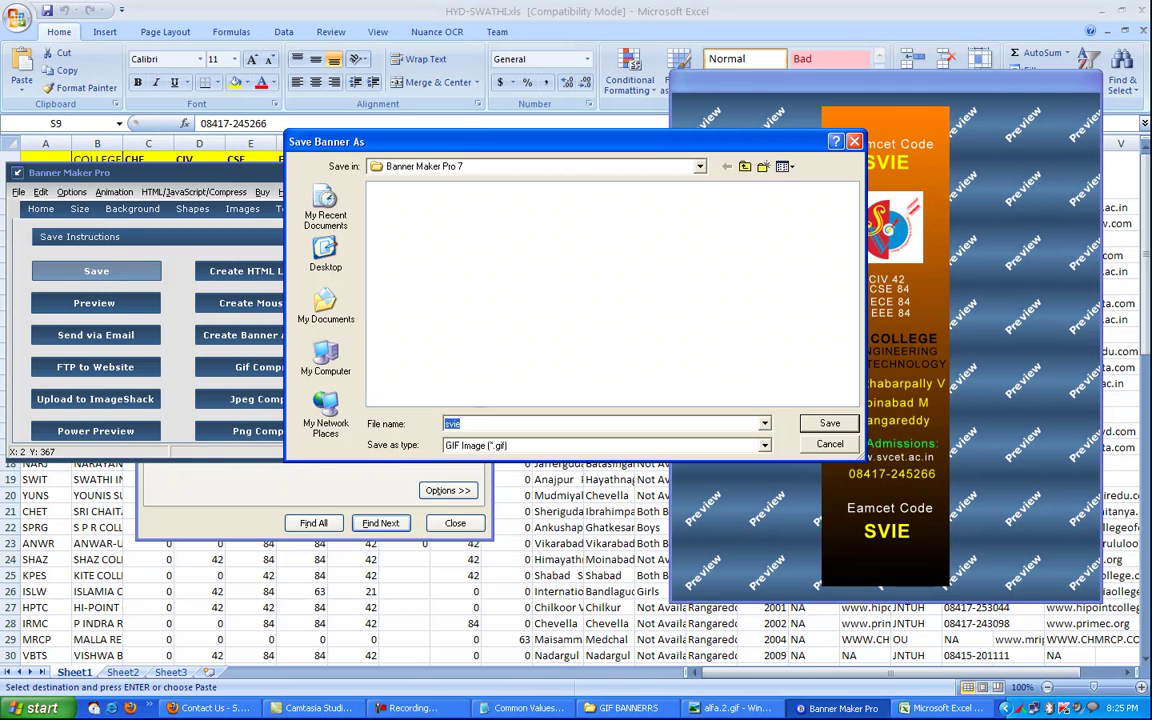
{"action": "left_click", "coordinate": [326, 255]}
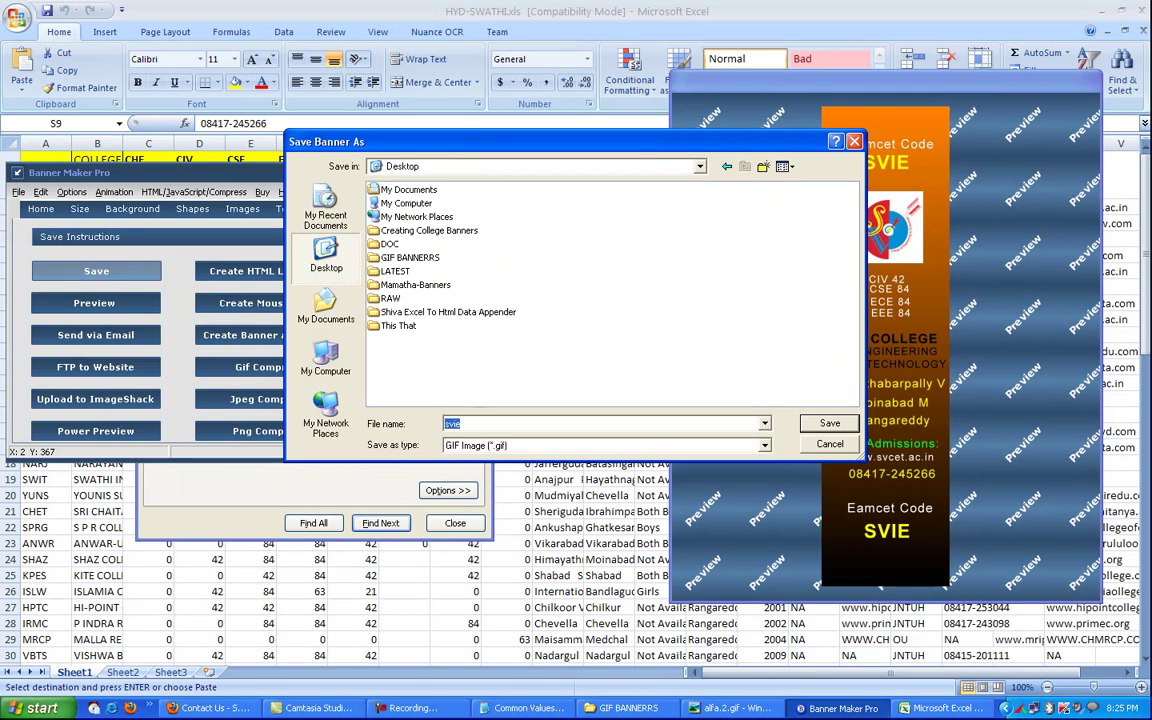
{"action": "double_click", "coordinate": [429, 230]}
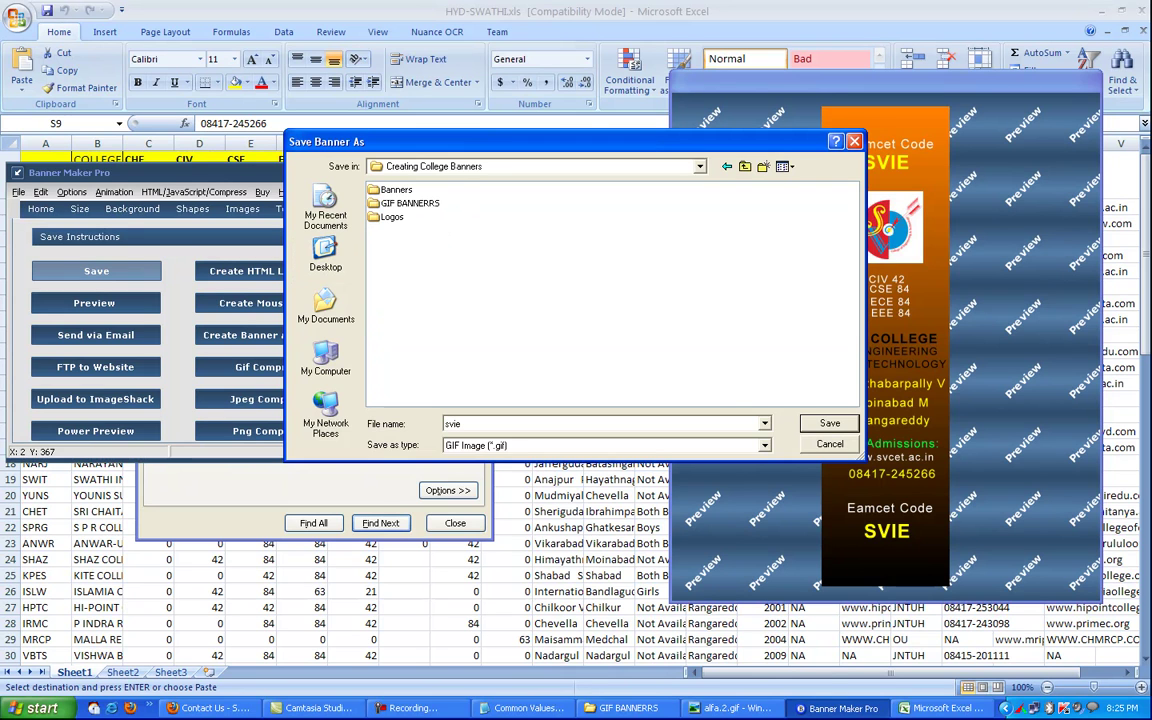
{"action": "double_click", "coordinate": [410, 203]}
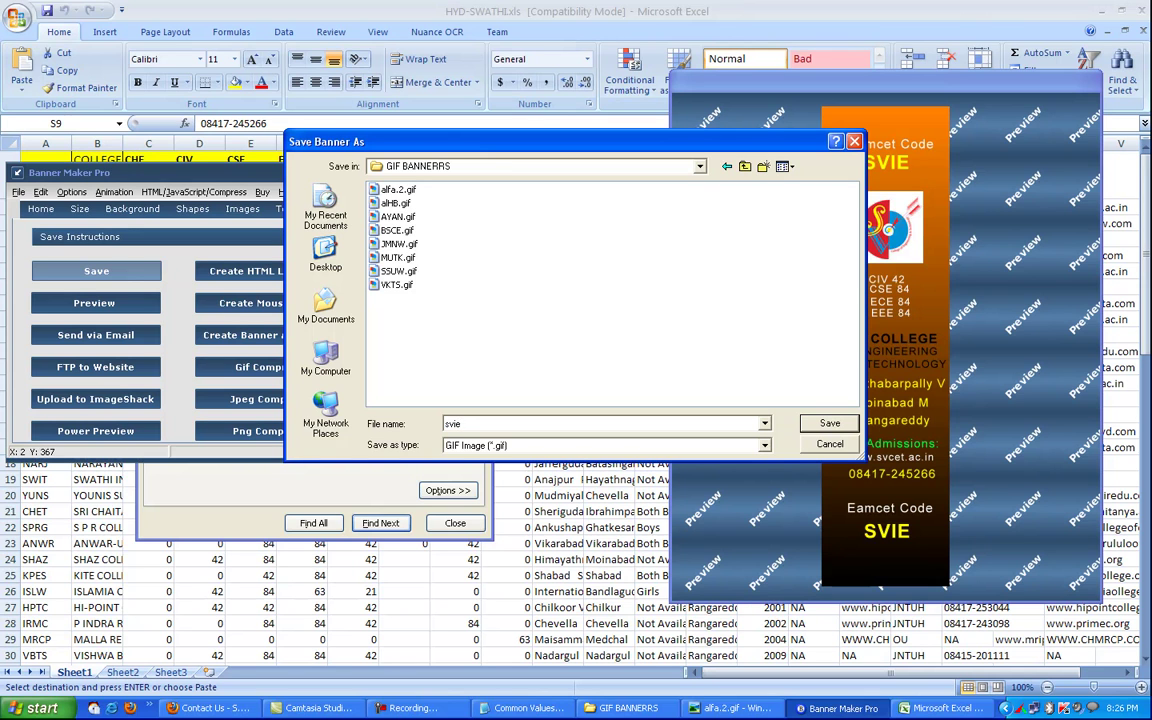
{"action": "key", "text": "ctrl+a"}
{"action": "type", "text": "SVIE.GI"}
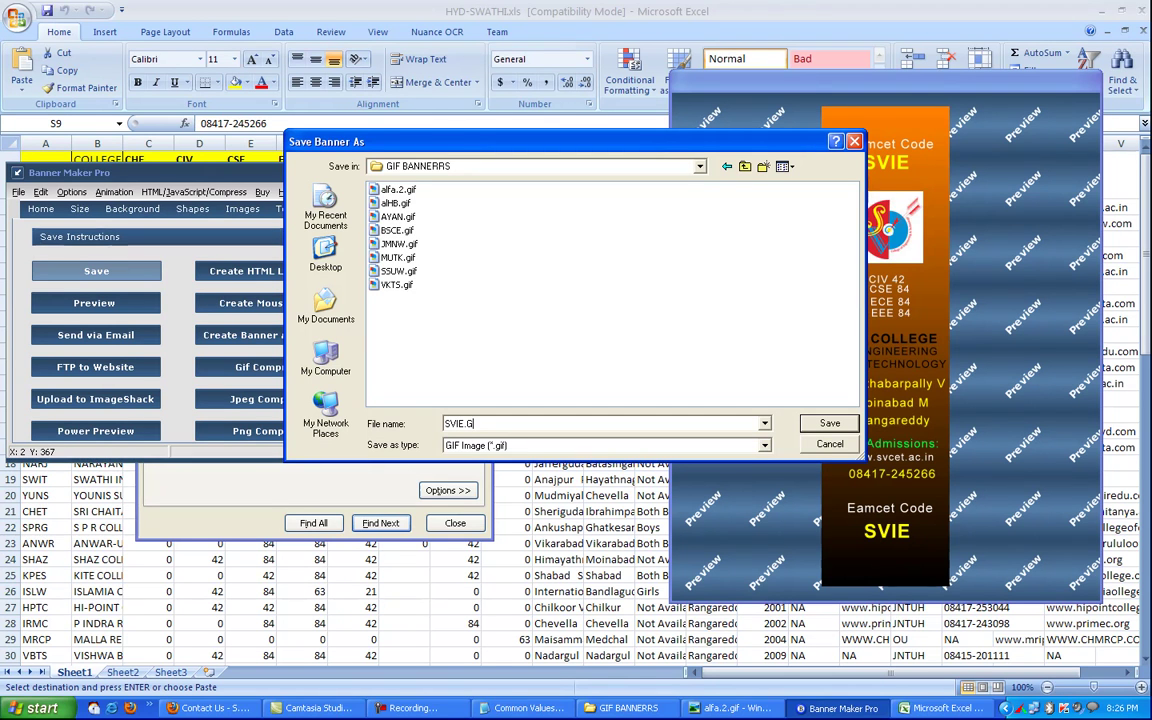
{"action": "key", "text": "BackSpace"}
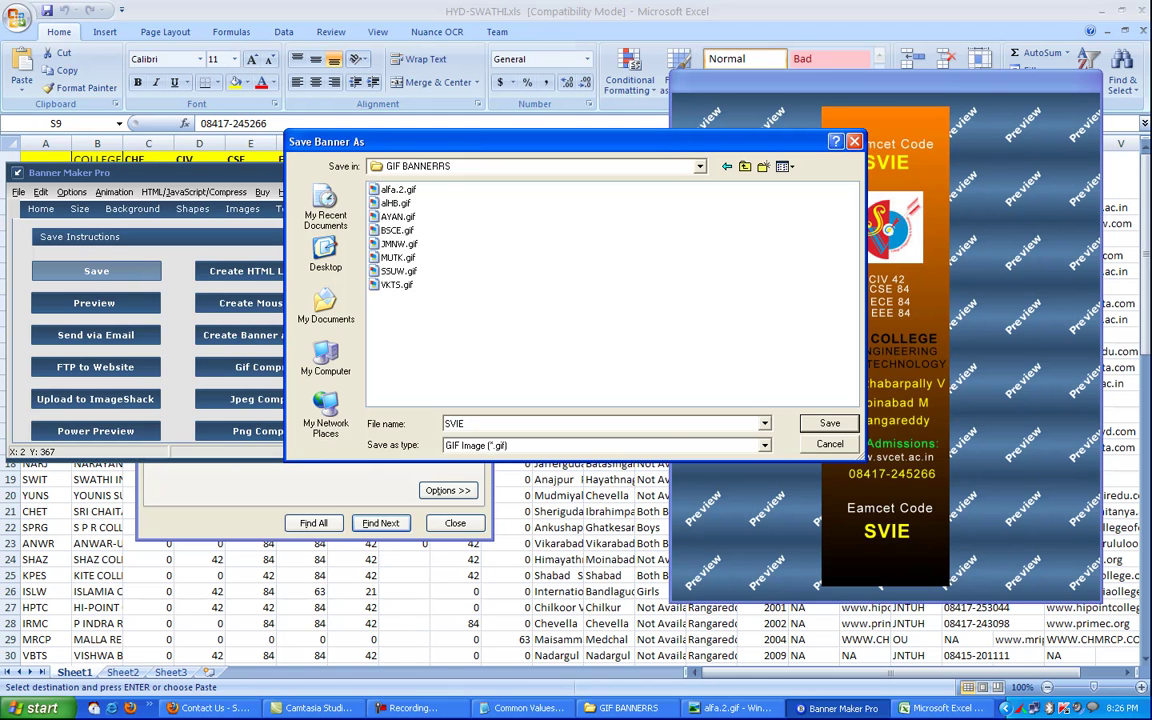
{"action": "key", "text": "Return"}
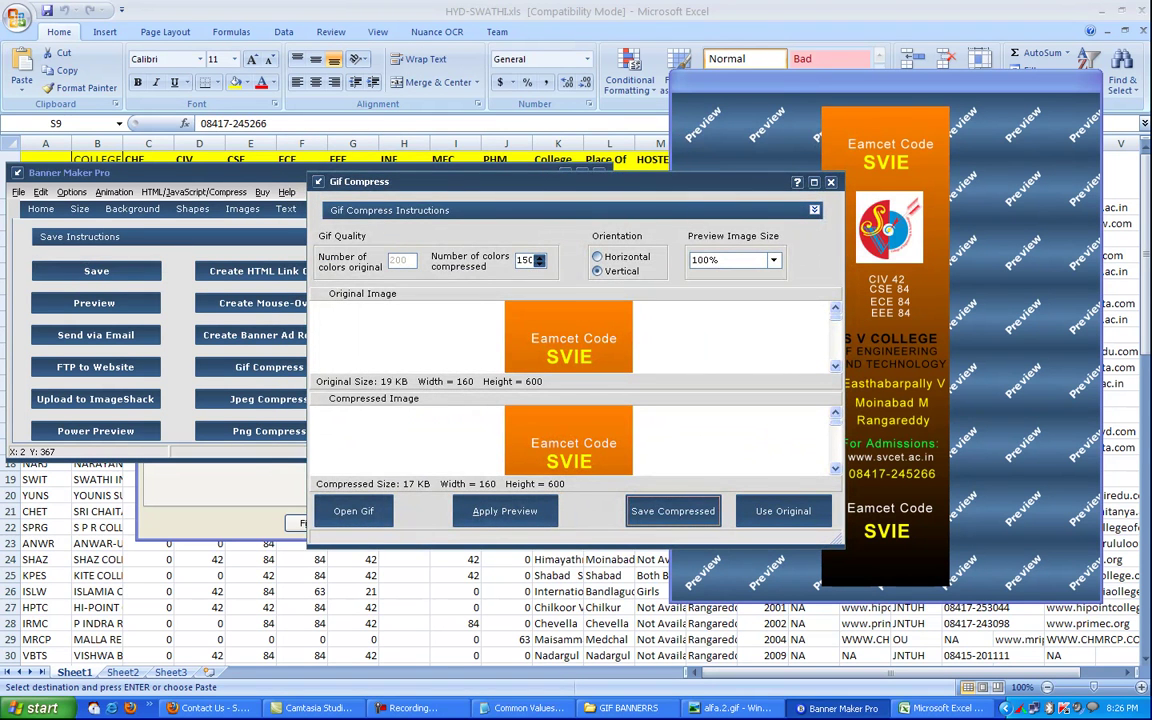
Step: Switch to the GIF BANNERRS folder window and view the saved SVIE.gif, closing the viewer and minimizing the folder
{"action": "left_click", "coordinate": [610, 708]}
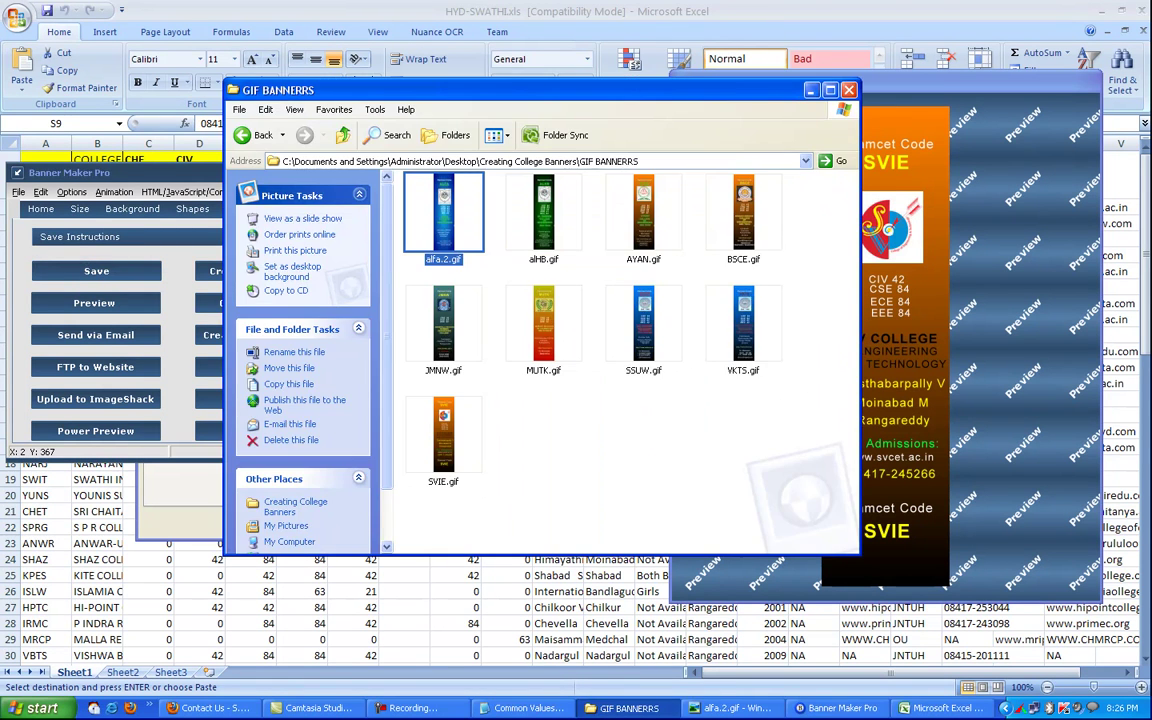
{"action": "double_click", "coordinate": [443, 435]}
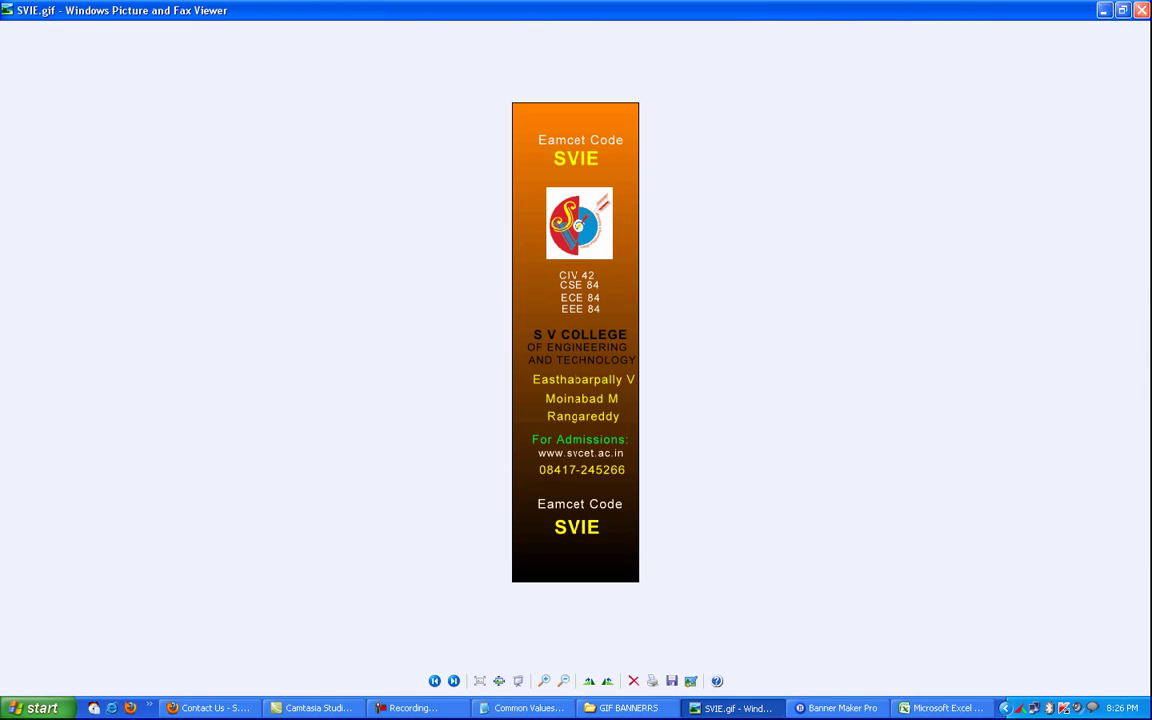
{"action": "left_click", "coordinate": [1141, 10]}
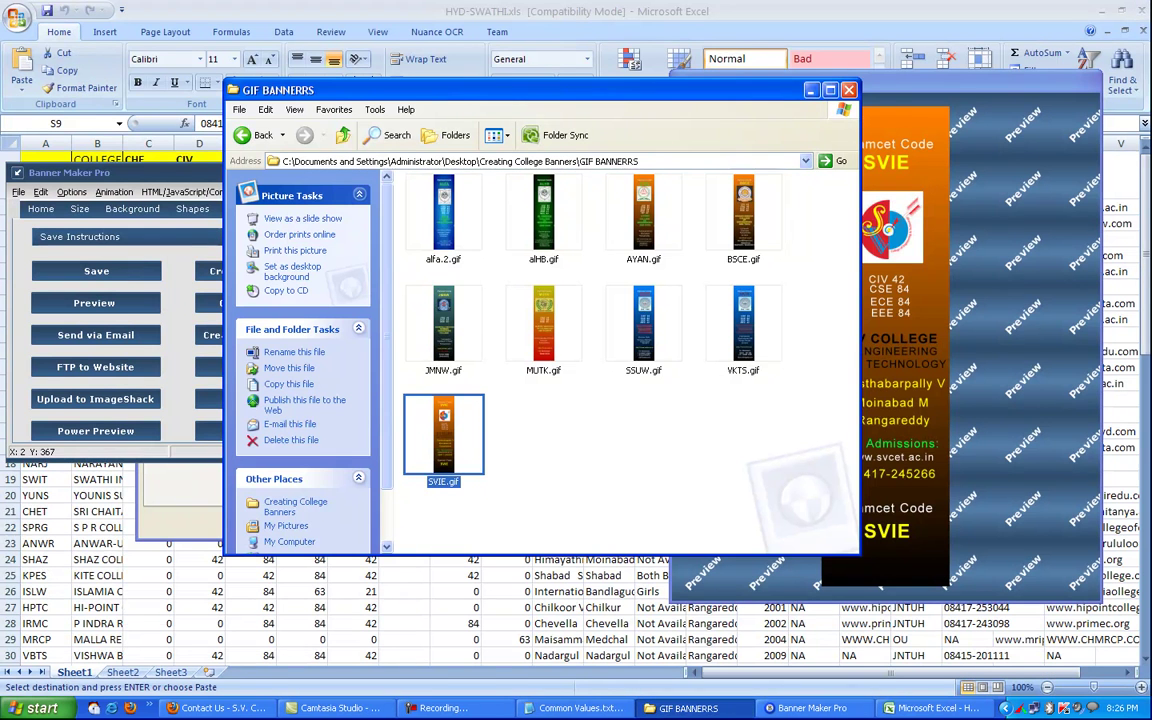
{"action": "left_click", "coordinate": [810, 90]}
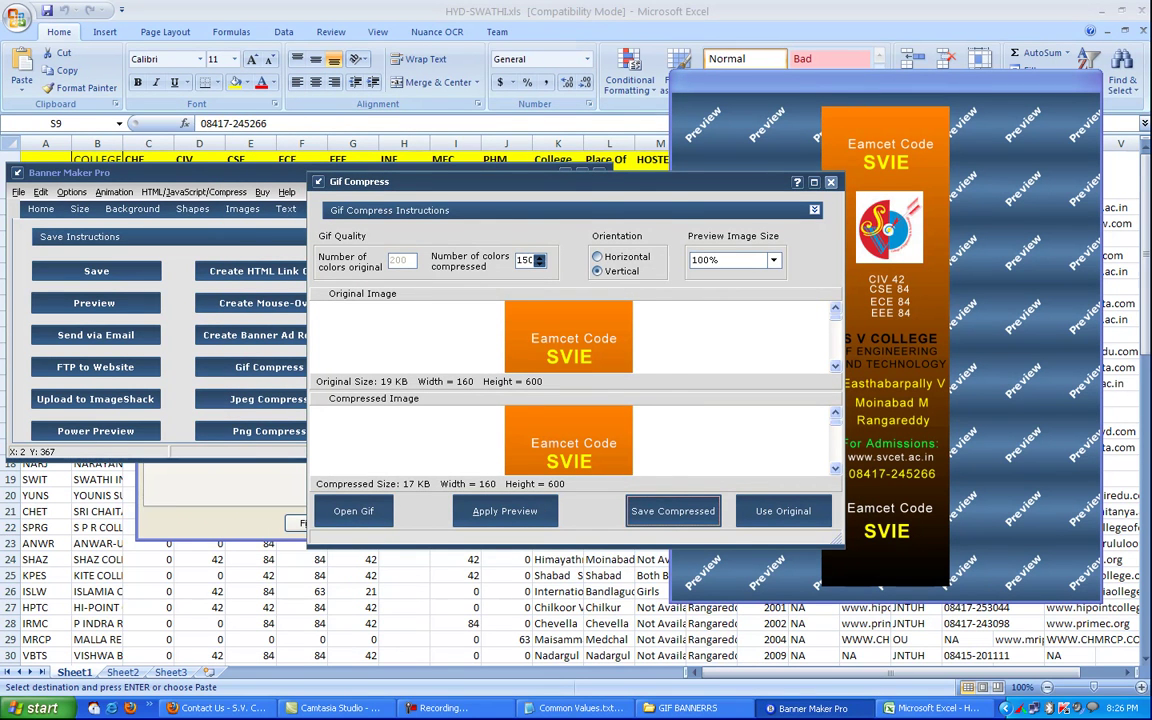
Step: Dismiss GIF compression, open One Step Animation for the banner and move the preview window off the effects list
{"action": "left_click", "coordinate": [830, 182]}
{"action": "left_click", "coordinate": [416, 208]}
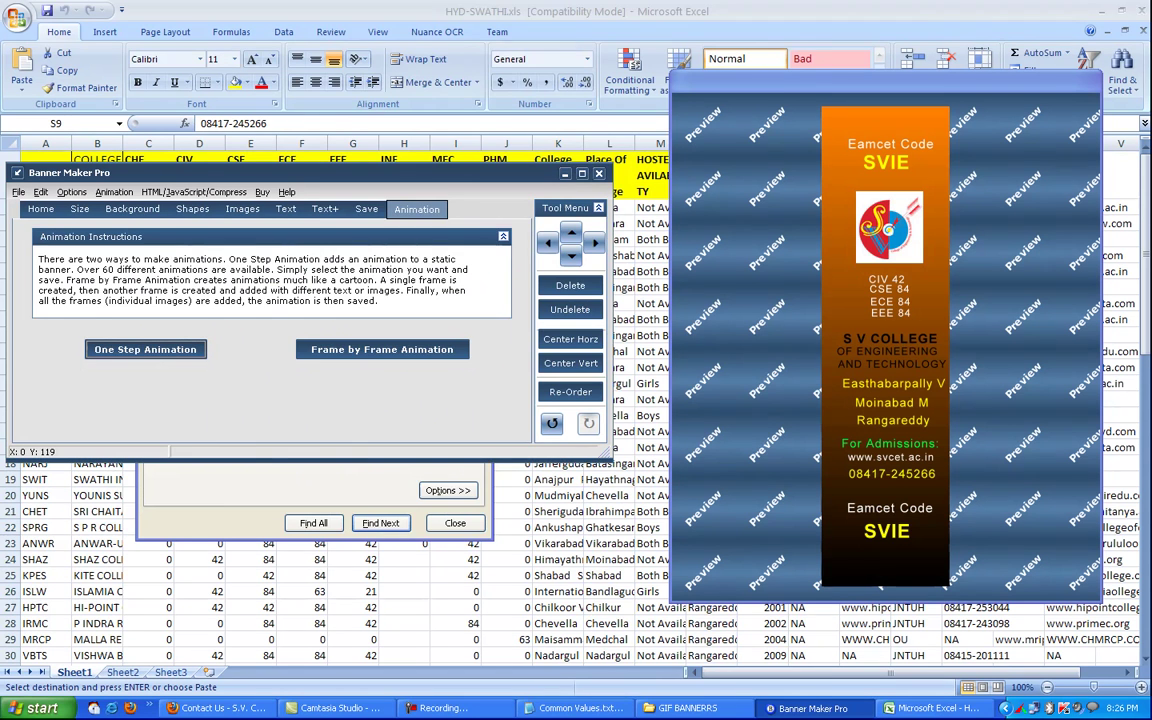
{"action": "left_click", "coordinate": [145, 349]}
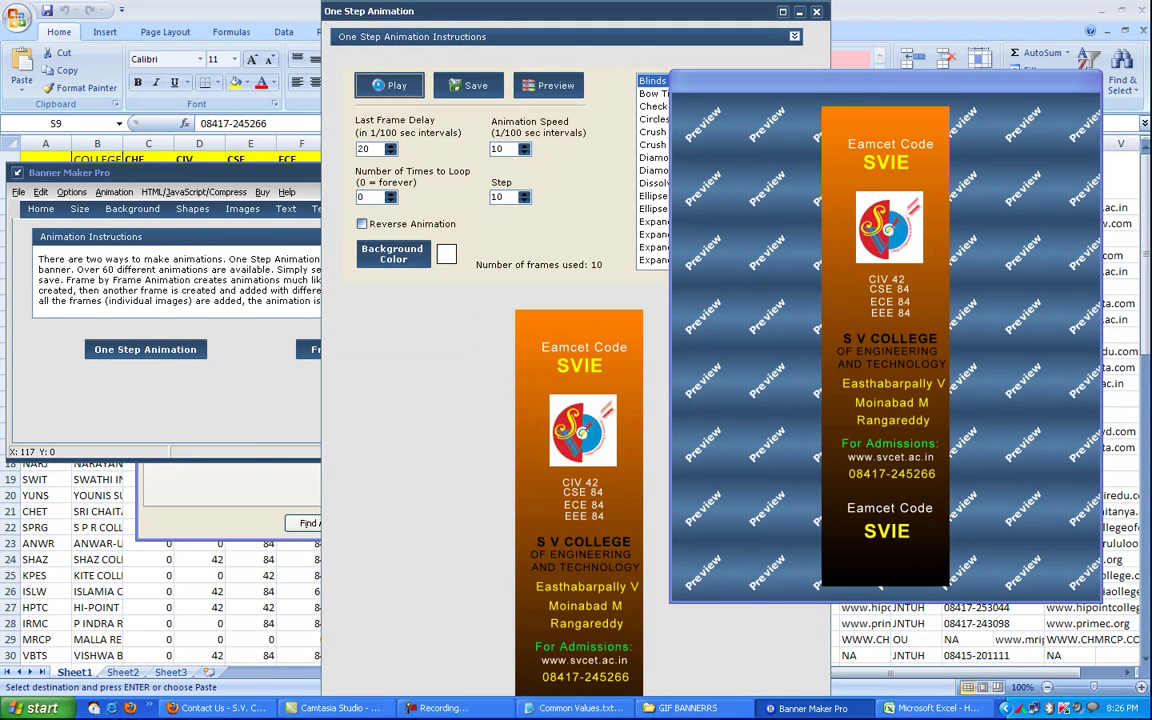
{"action": "left_click_drag", "start_coordinate": [885, 81], "coordinate": [1003, 435]}
Step: Try the animation effects from Bow Tie onward and choose Ellipse In for the banner
{"action": "left_click", "coordinate": [657, 93]}
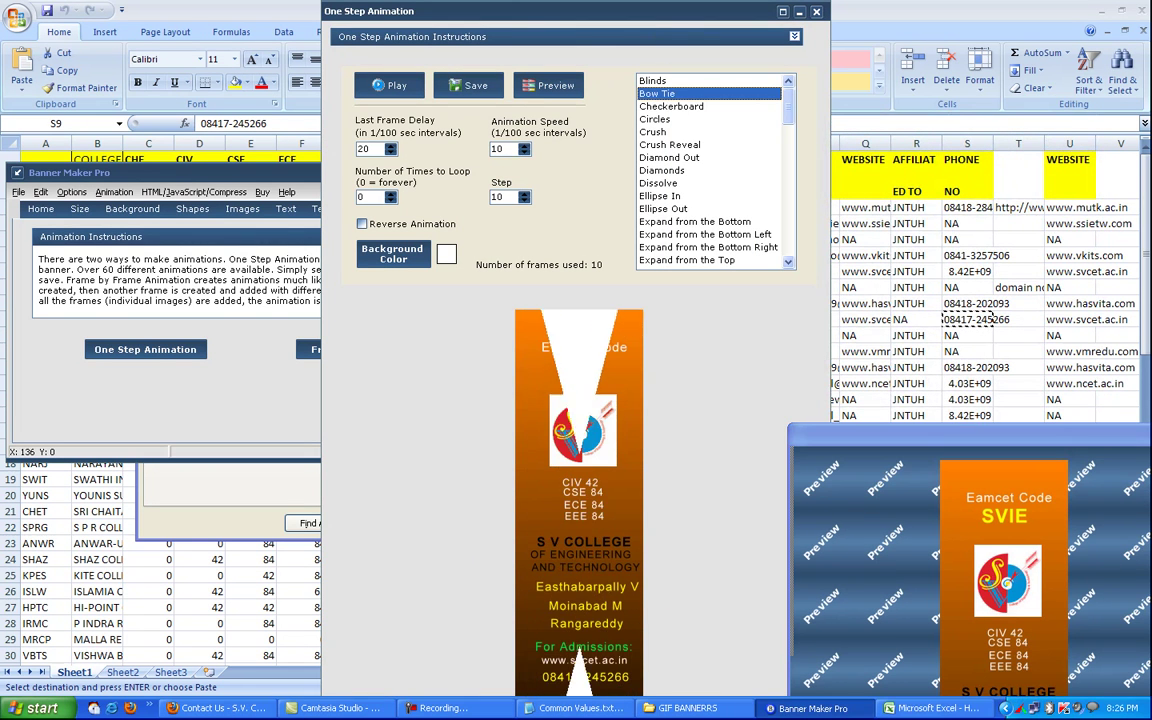
{"action": "left_click", "coordinate": [671, 106]}
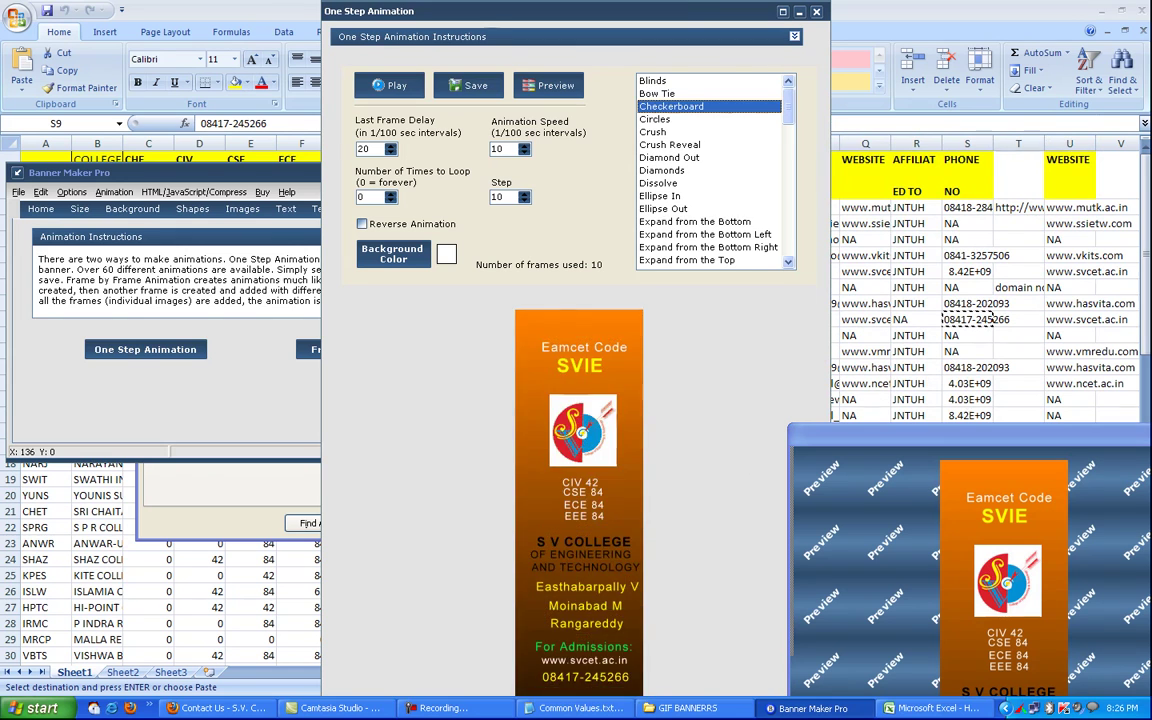
{"action": "key", "text": "Down"}
{"action": "key", "text": "Down"}
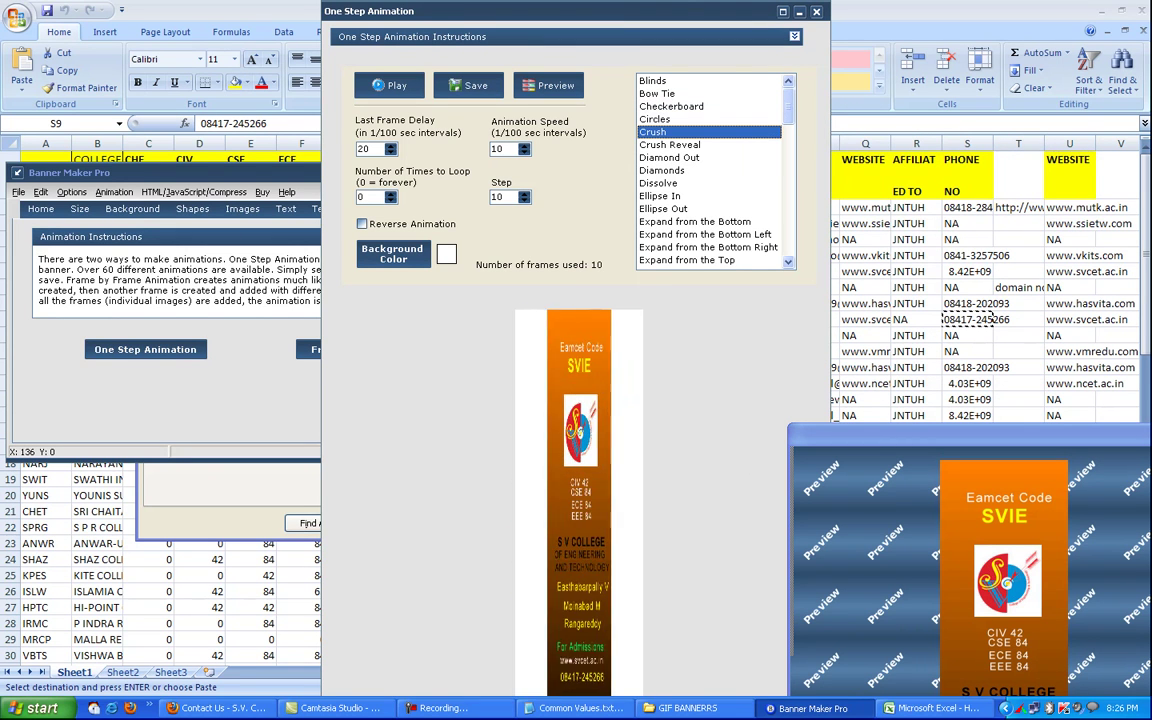
{"action": "key", "text": "Down"}
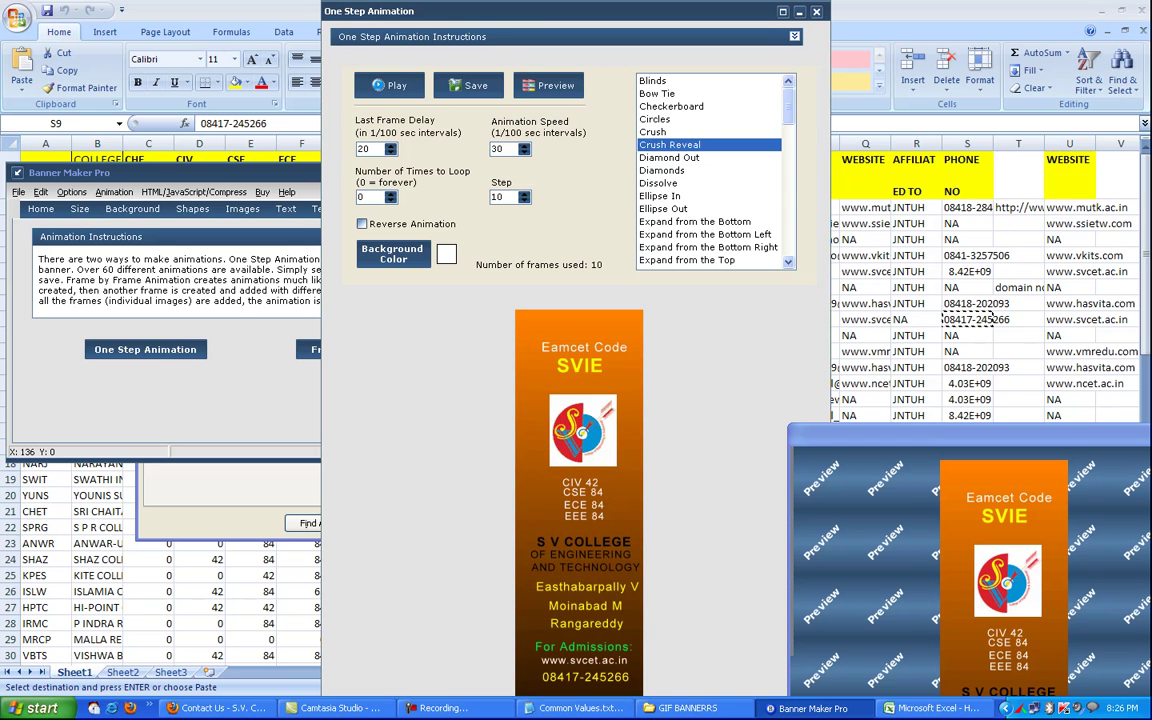
{"action": "key", "text": "Down"}
{"action": "key", "text": "Down"}
{"action": "key", "text": "Down"}
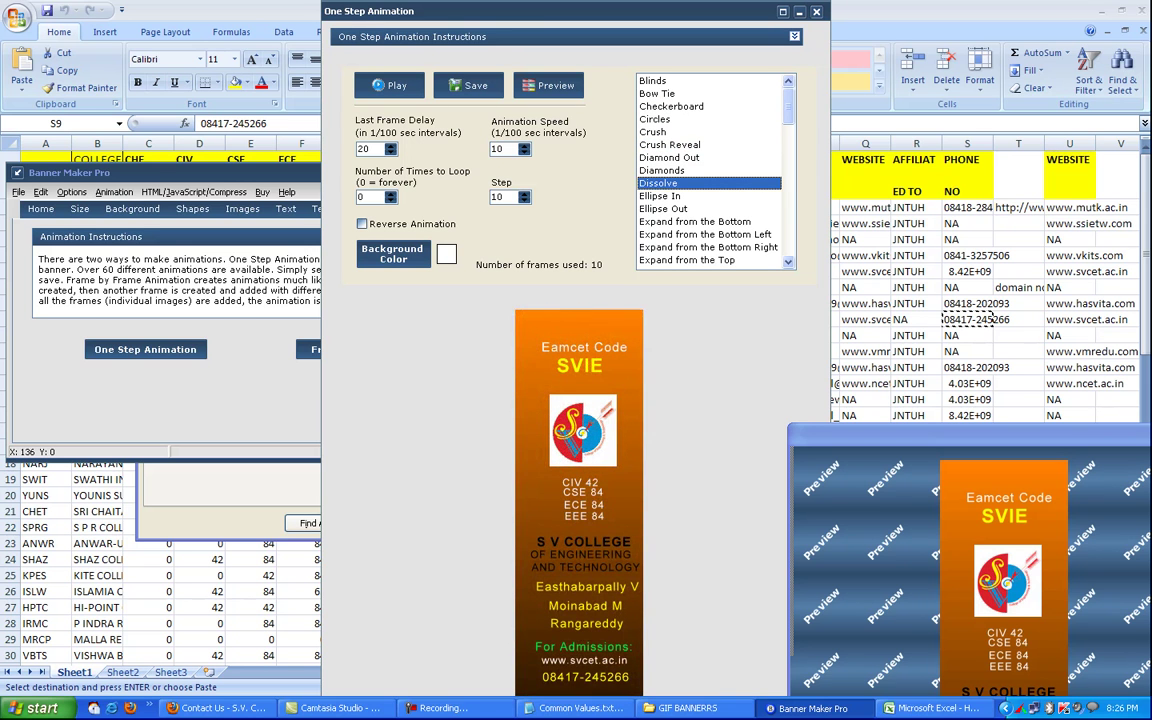
{"action": "key", "text": "Down"}
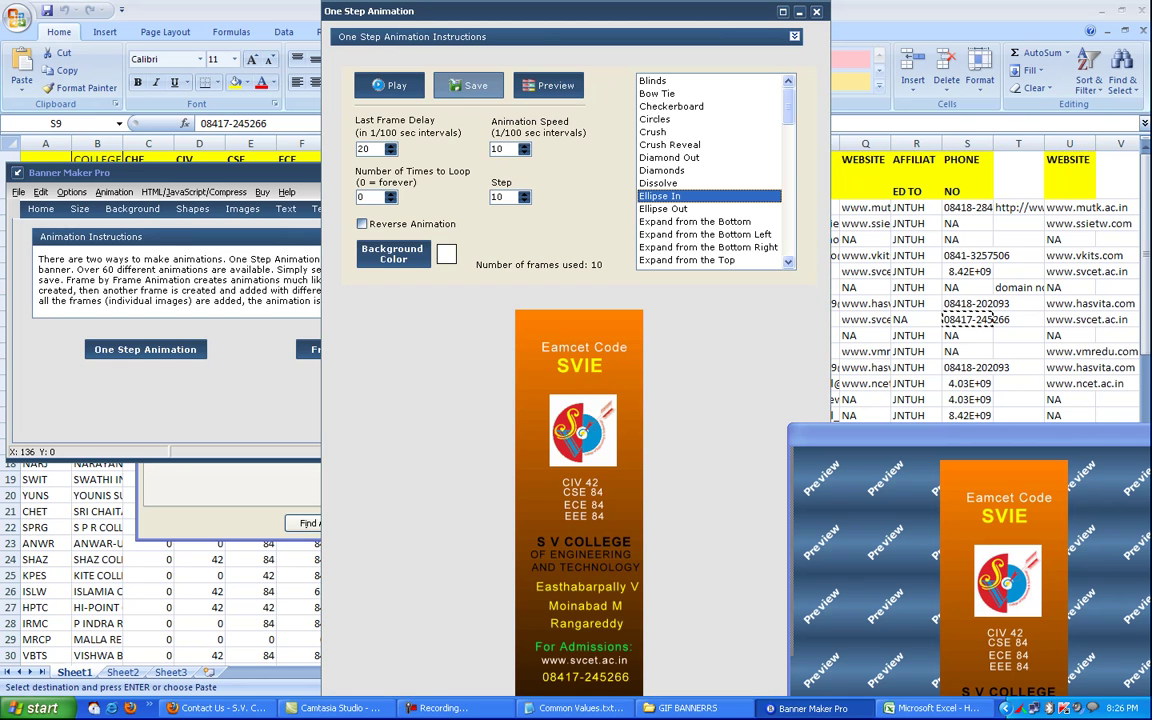
Step: Save the animated banner as a GIF named SVIE in the desktop's Creating College Banners\Banners folder
{"action": "left_click", "coordinate": [468, 85]}
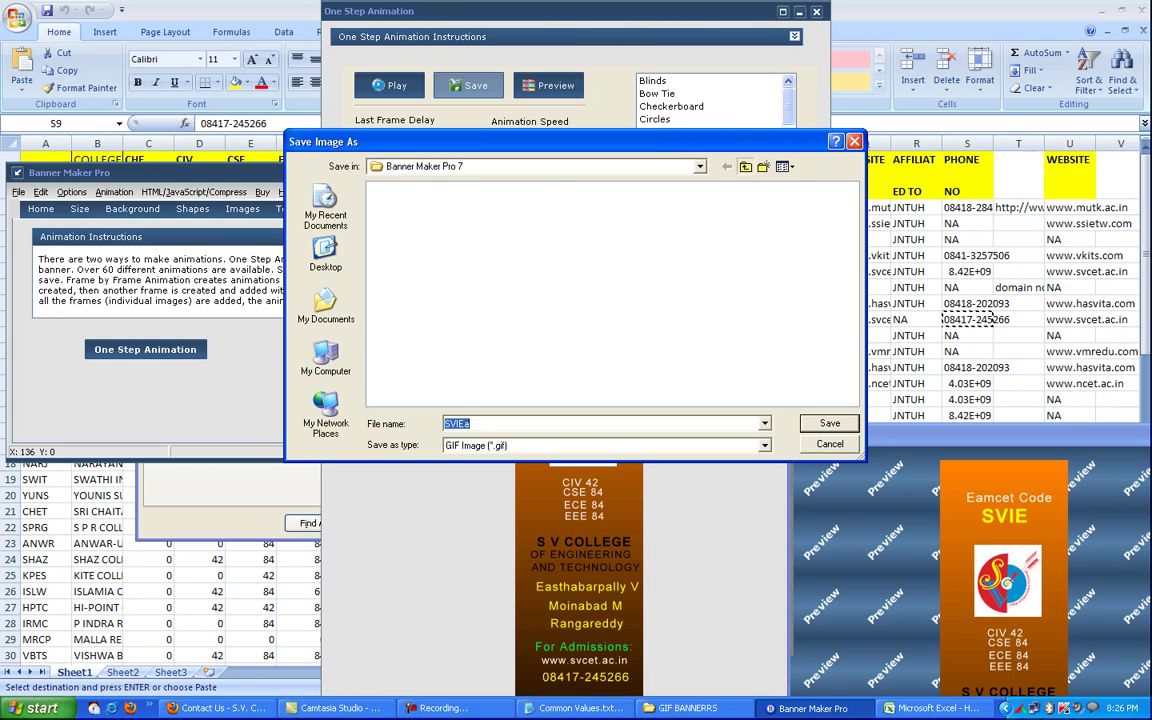
{"action": "left_click", "coordinate": [326, 258]}
{"action": "double_click", "coordinate": [429, 230]}
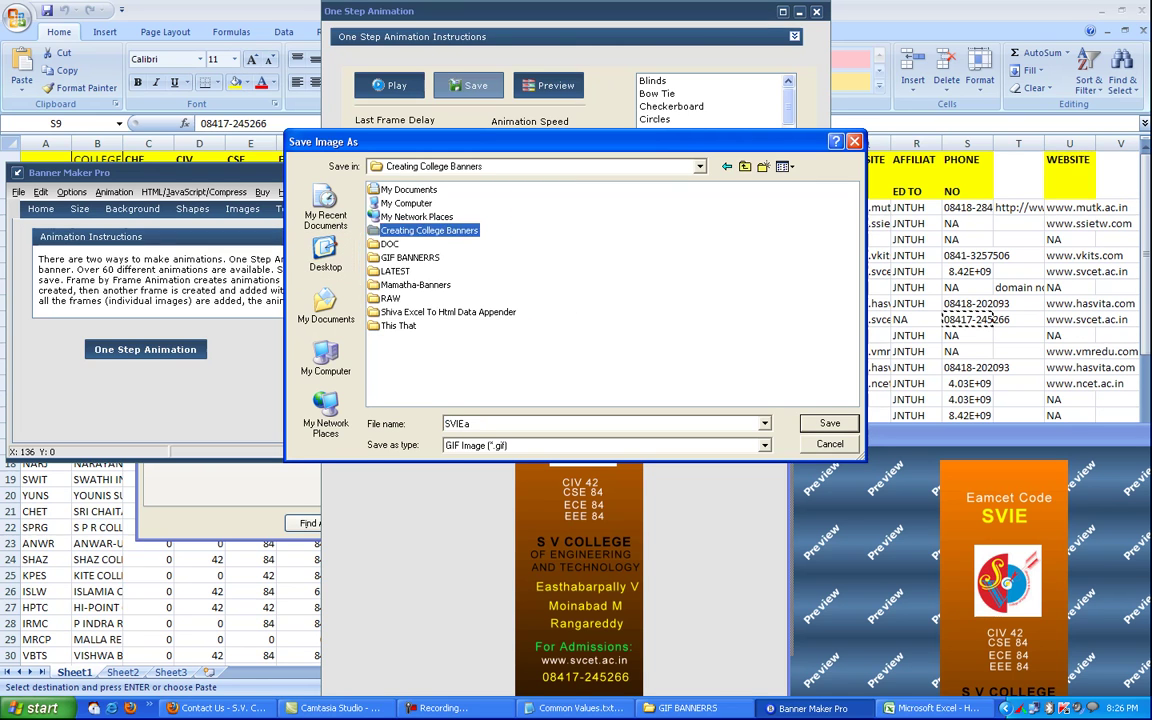
{"action": "double_click", "coordinate": [396, 189]}
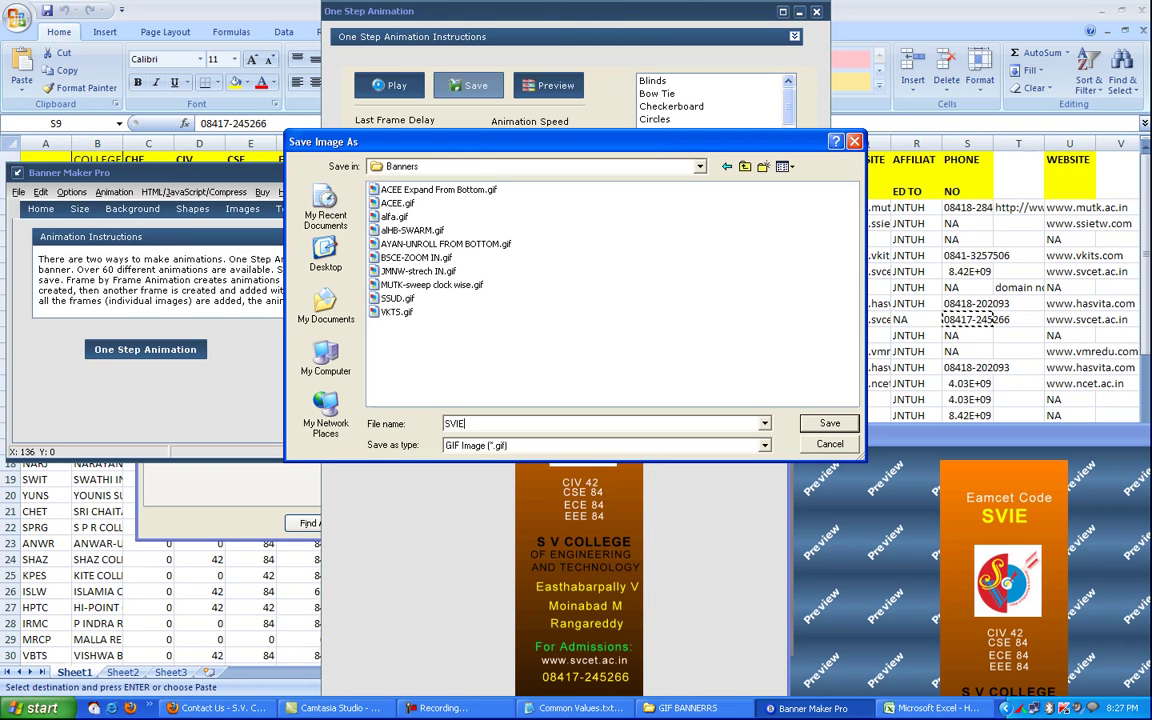
{"action": "key", "text": "Return"}
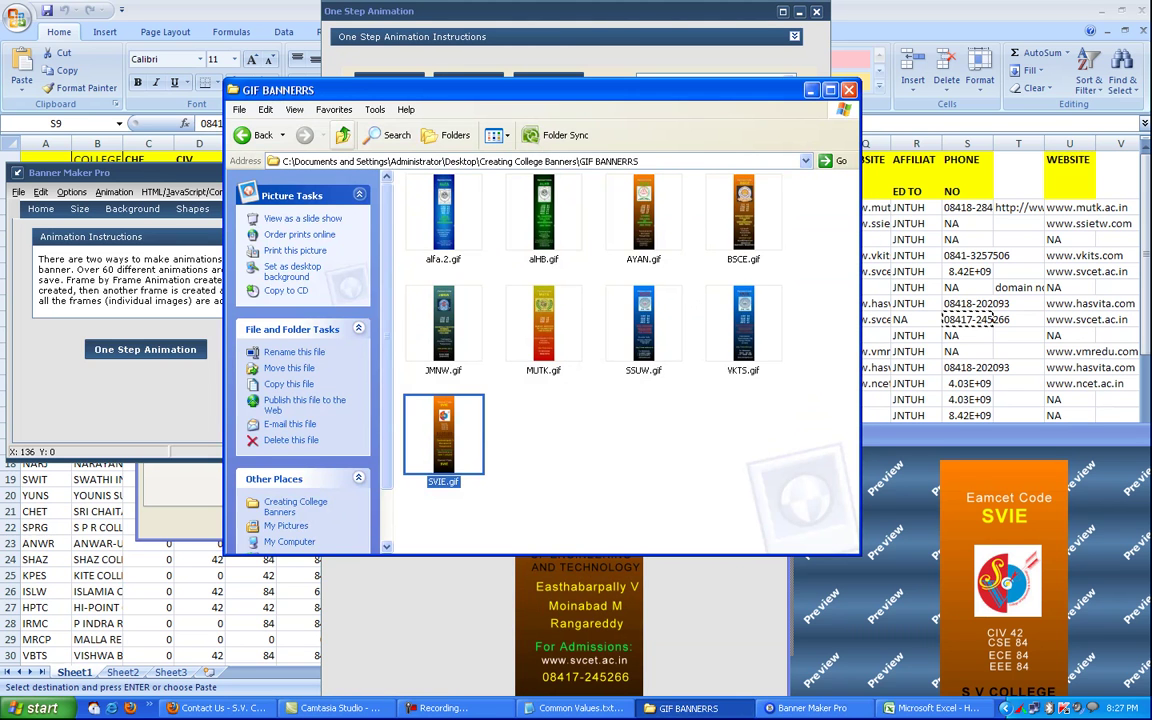
Step: View the animated SVIE.gif from the Banners folder in File Explorer, closing the viewer and minimizing the folder
{"action": "left_click", "coordinate": [343, 135]}
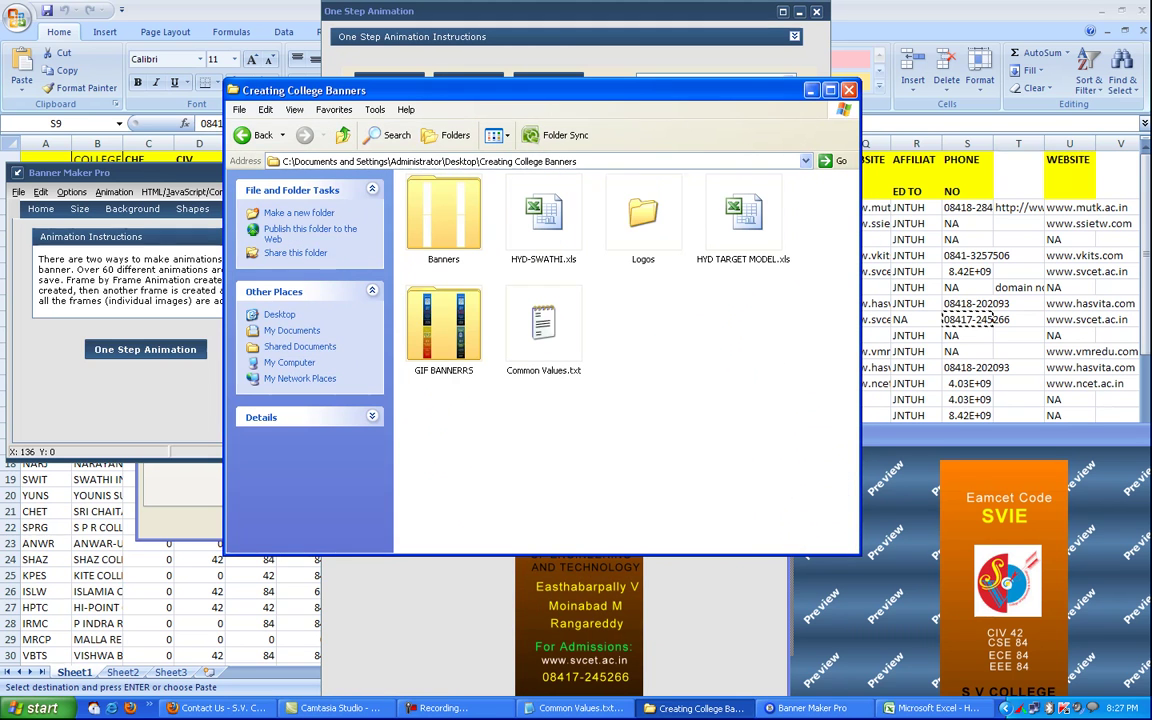
{"action": "double_click", "coordinate": [435, 221]}
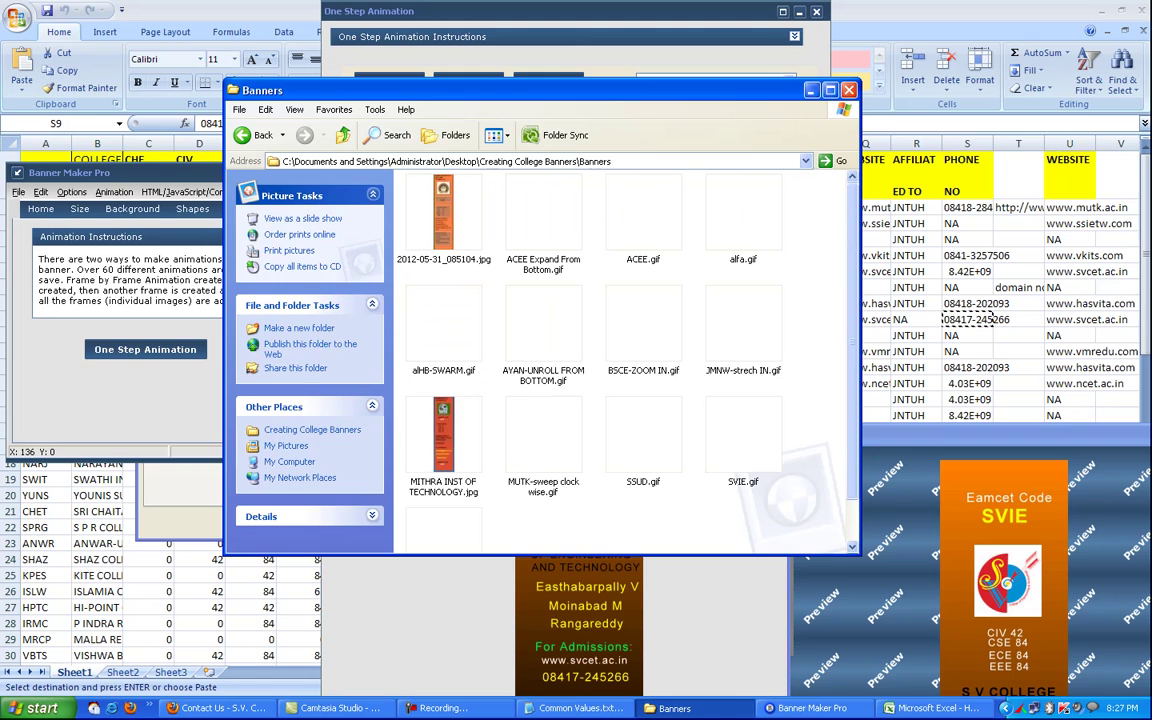
{"action": "double_click", "coordinate": [743, 430]}
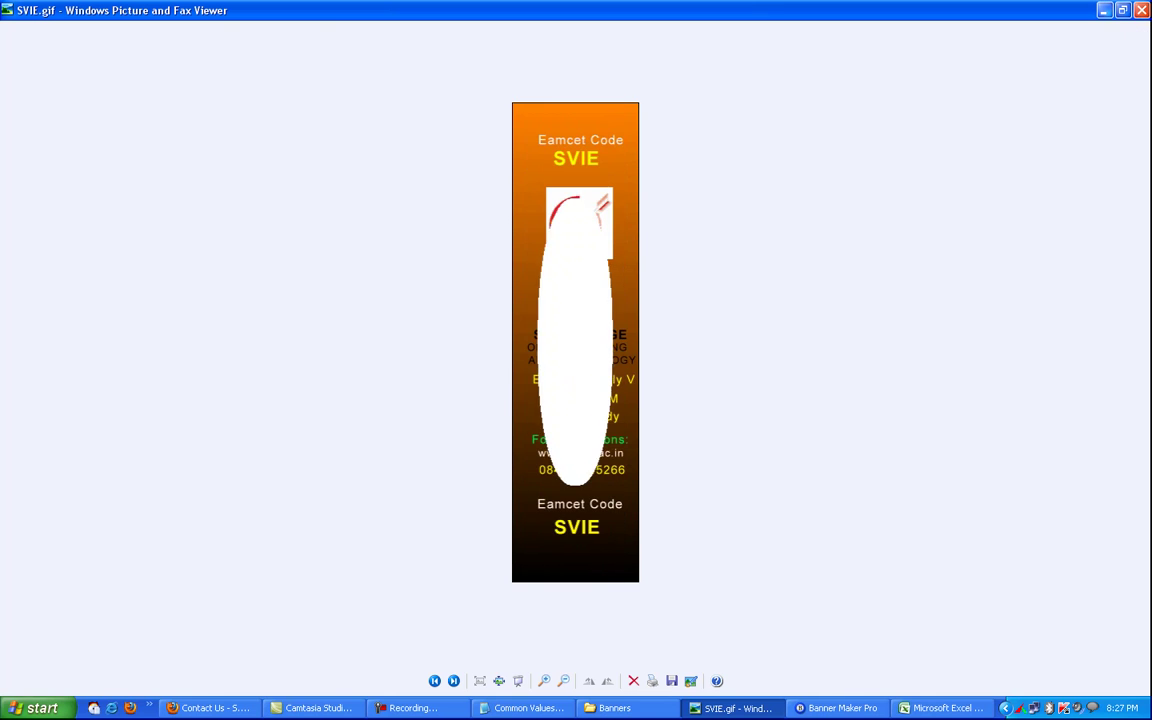
{"action": "left_click", "coordinate": [1140, 11]}
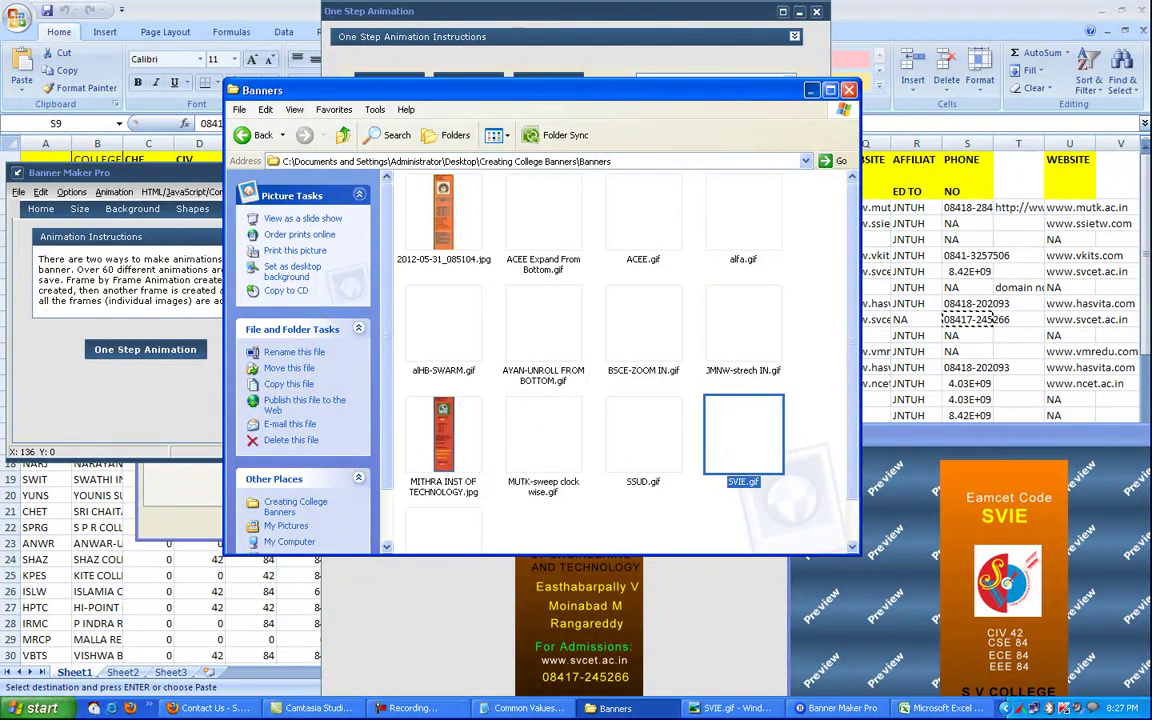
{"action": "left_click", "coordinate": [810, 90]}
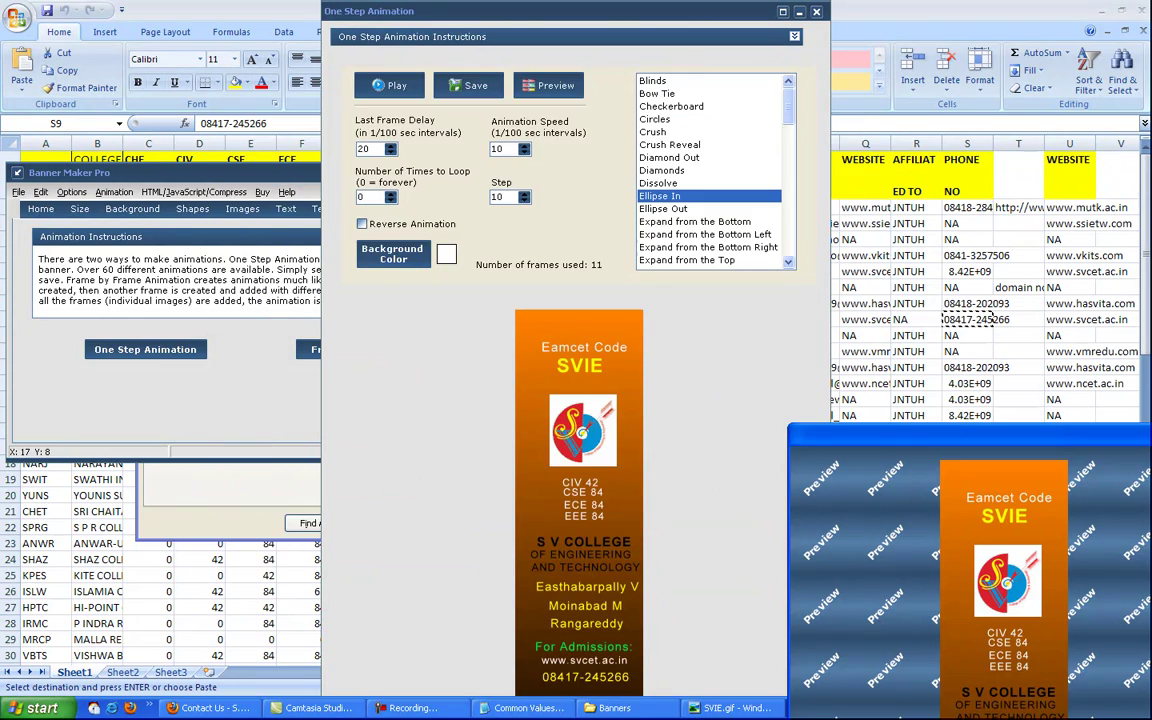
Step: Close One Step Animation and arrange the Banner Maker Pro editor and the banner preview side by side
{"action": "left_click", "coordinate": [816, 11]}
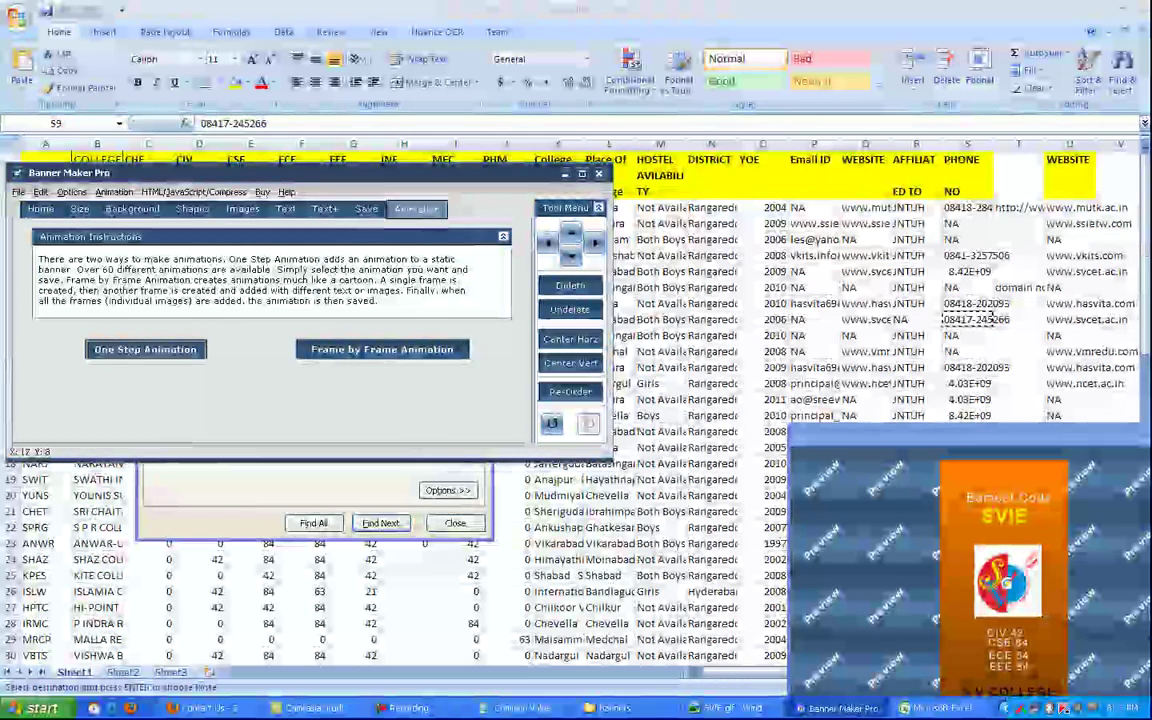
{"action": "left_click_drag", "start_coordinate": [303, 173], "coordinate": [351, 98]}
{"action": "left_click_drag", "start_coordinate": [900, 434], "coordinate": [798, 51]}
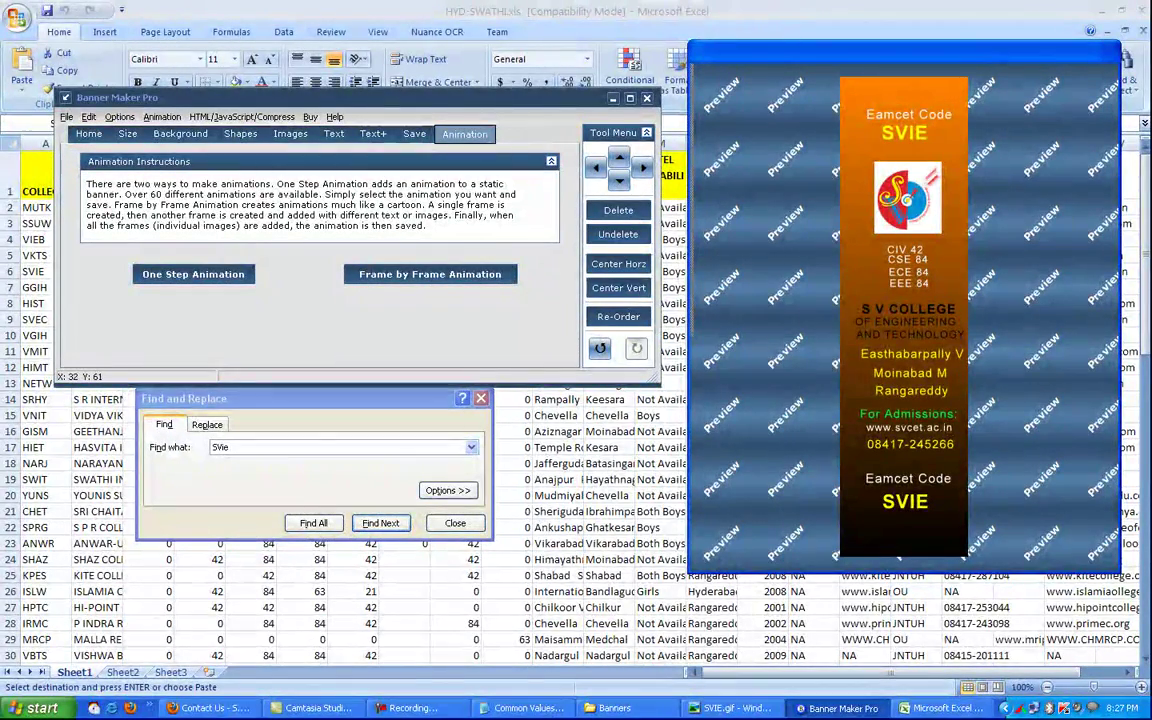
Step: Change the start color of the banner's background gradient to teal (red 0, green 128, blue 128)
{"action": "left_click", "coordinate": [180, 133]}
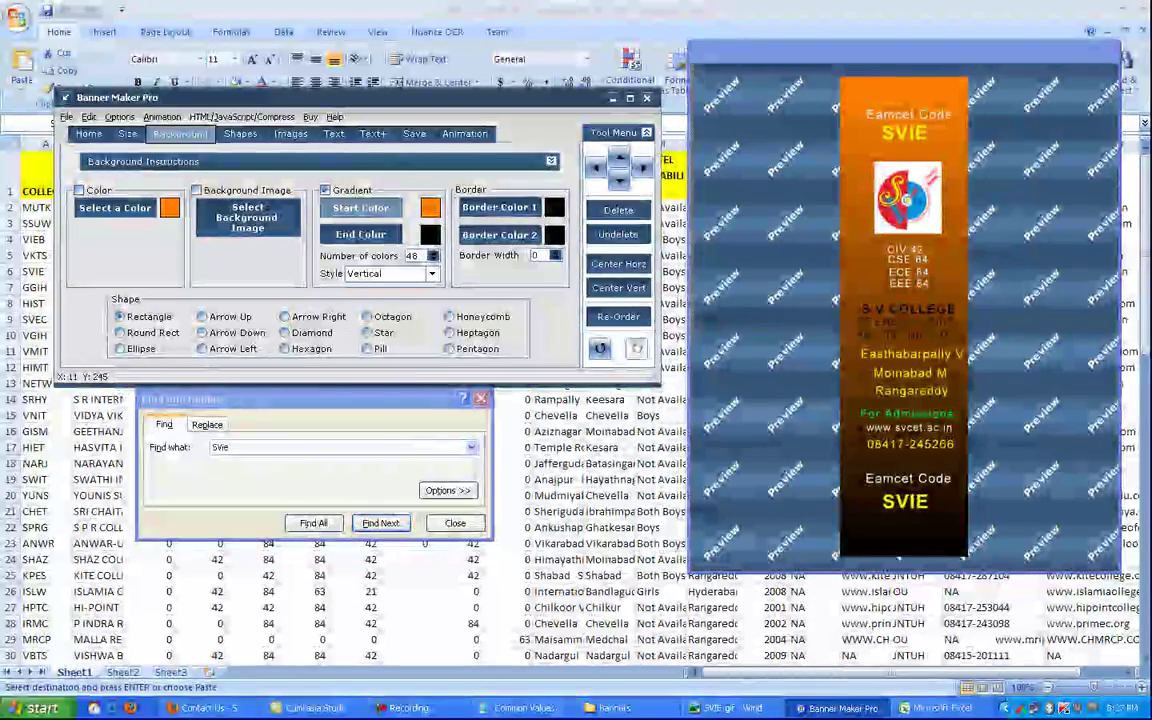
{"action": "left_click", "coordinate": [361, 207]}
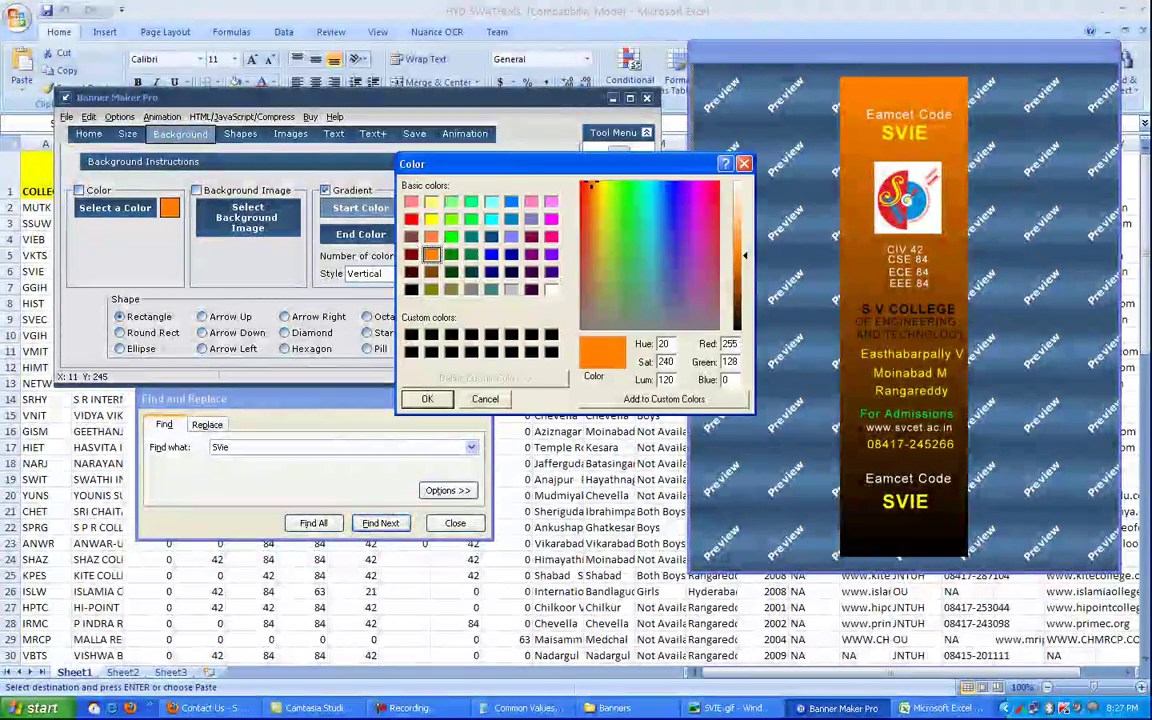
{"action": "left_click", "coordinate": [471, 236]}
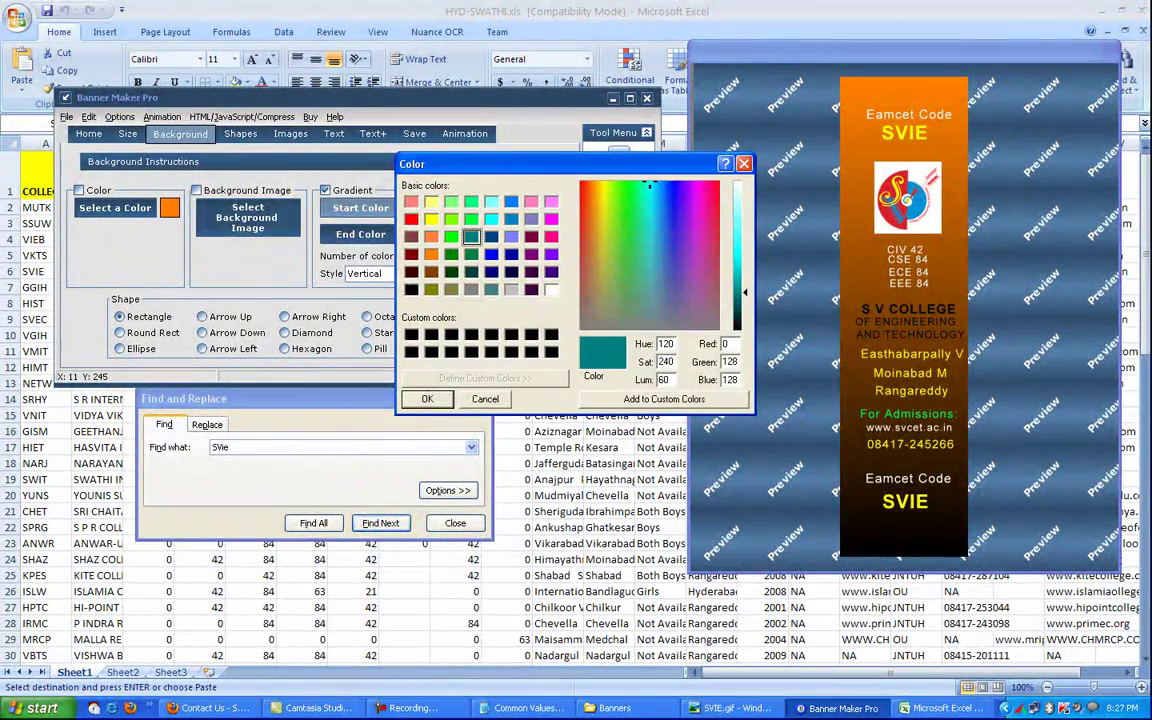
{"action": "key", "text": "Return"}
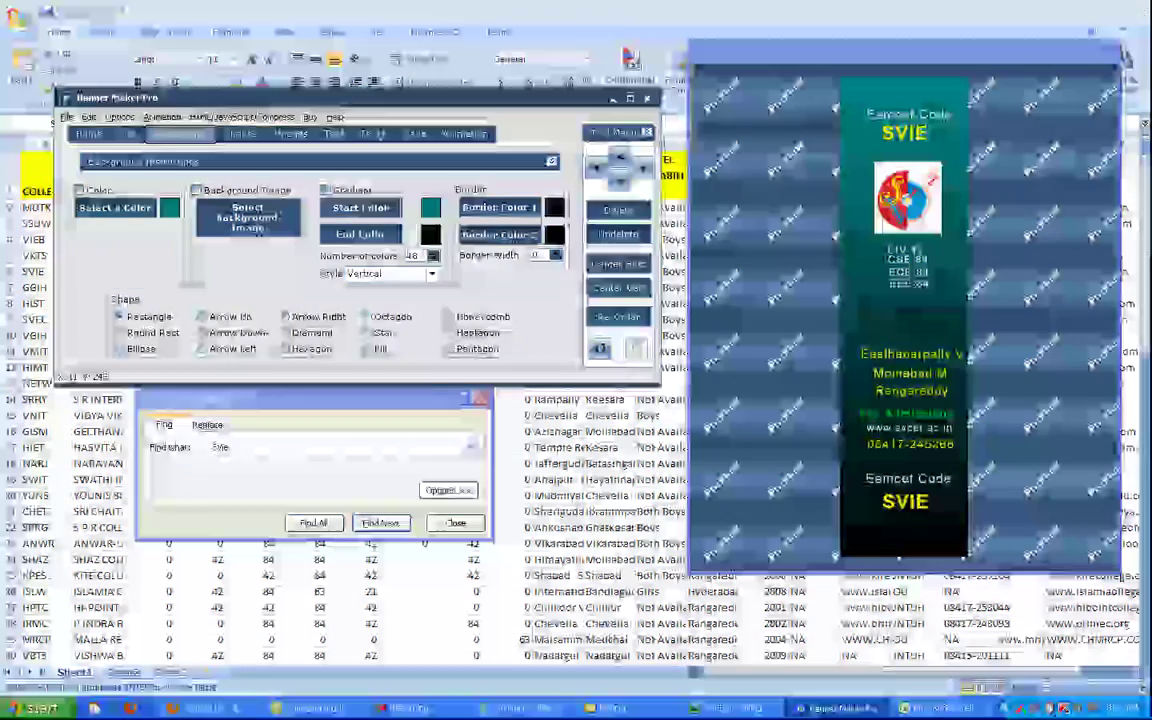
Step: Switch to the Excel college list, copy the GGIH college's name and search Google in Firefox for "GLOBAL GRP OF INSTNS website"
{"action": "left_click", "coordinate": [334, 133]}
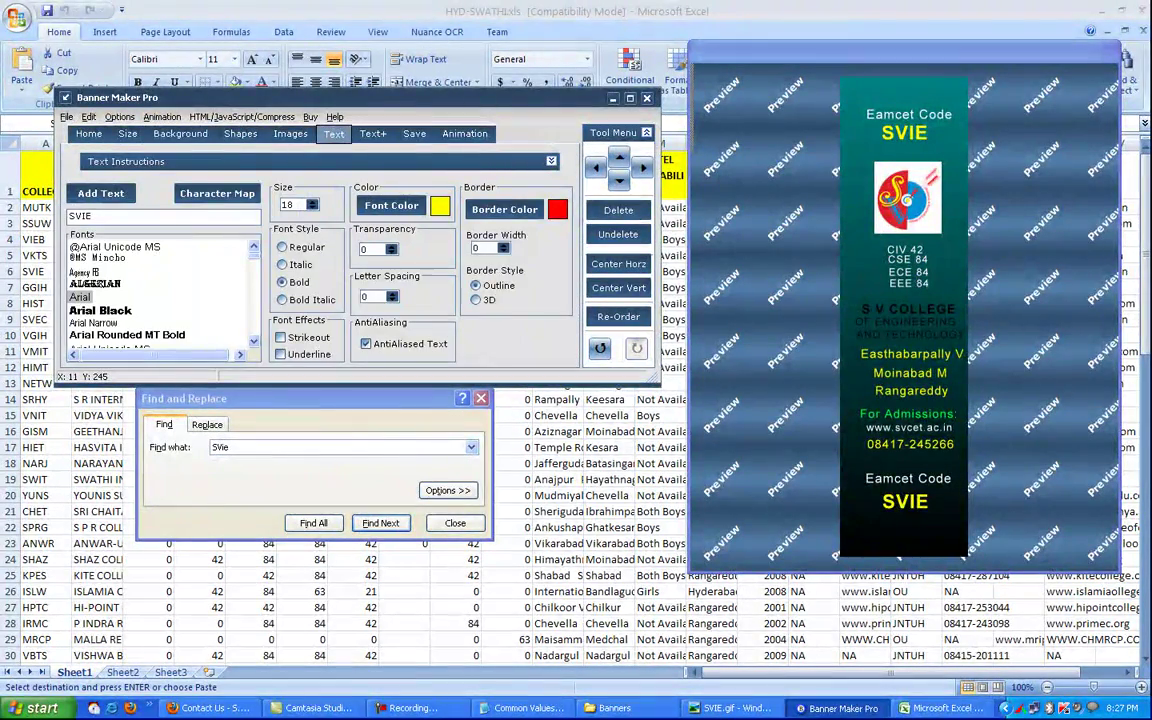
{"action": "left_click", "coordinate": [38, 287]}
{"action": "left_click", "coordinate": [38, 287]}
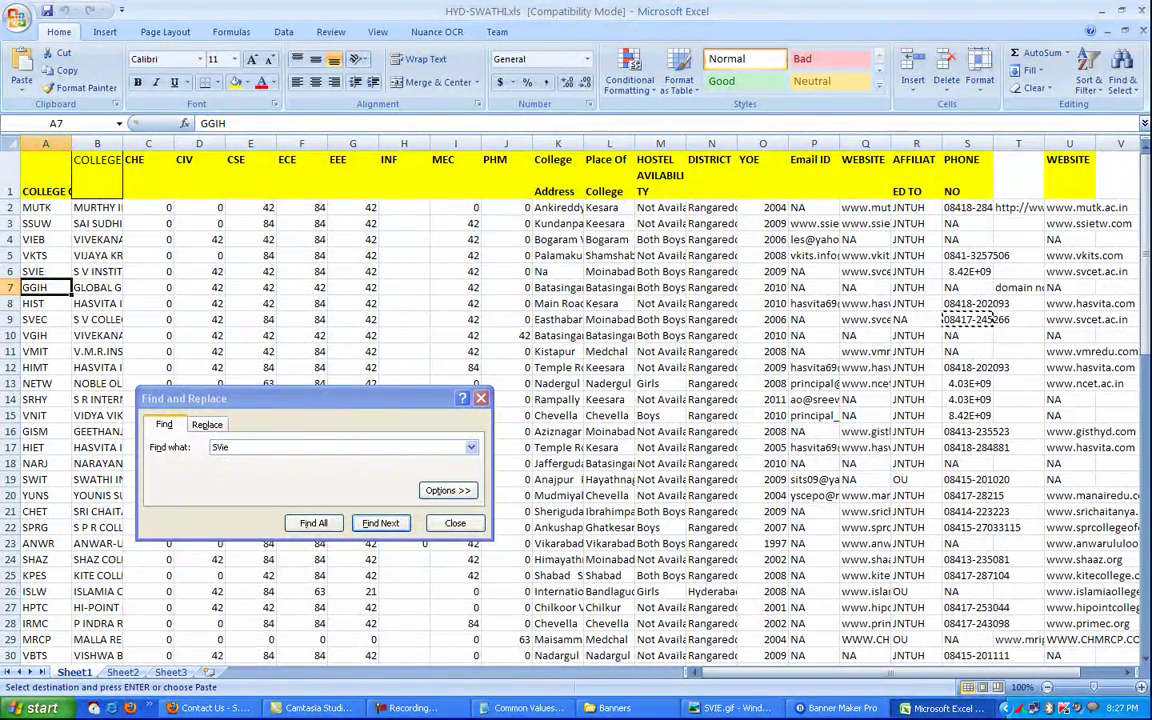
{"action": "left_click", "coordinate": [9, 287]}
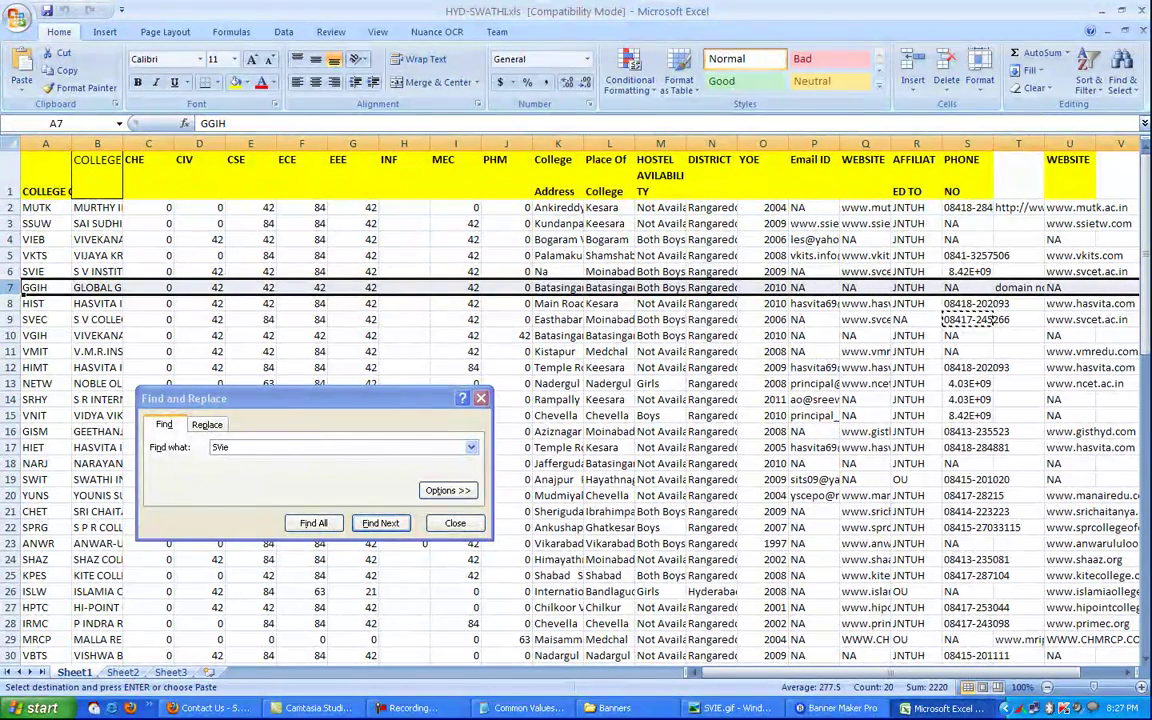
{"action": "left_click", "coordinate": [97, 287]}
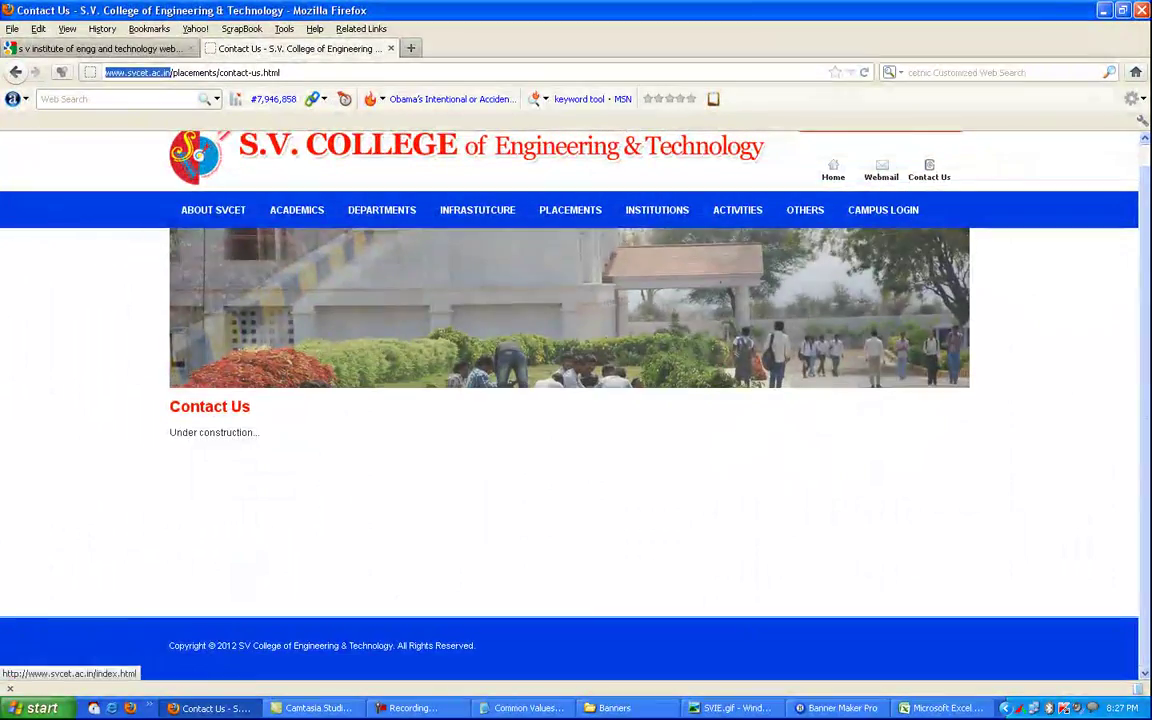
{"action": "left_click", "coordinate": [98, 48]}
{"action": "left_click_drag", "start_coordinate": [451, 184], "coordinate": [184, 184]}
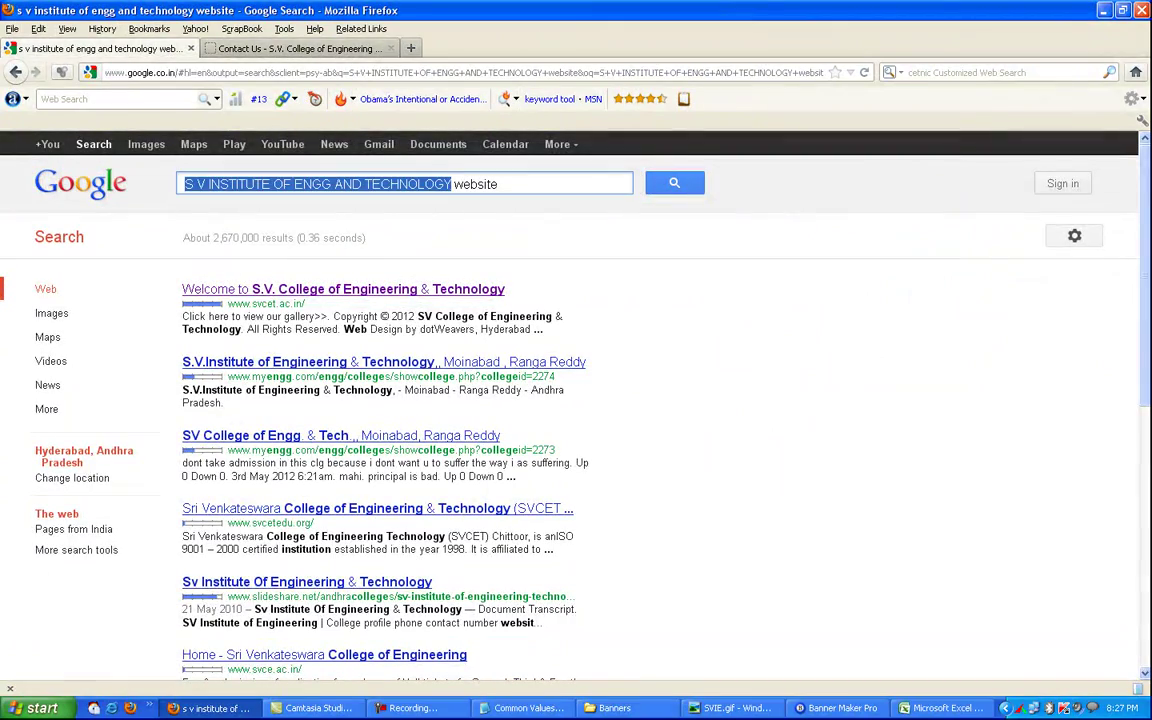
{"action": "type", "text": "GLOBAL GRP OF INSTNS"}
{"action": "key", "text": "Return"}
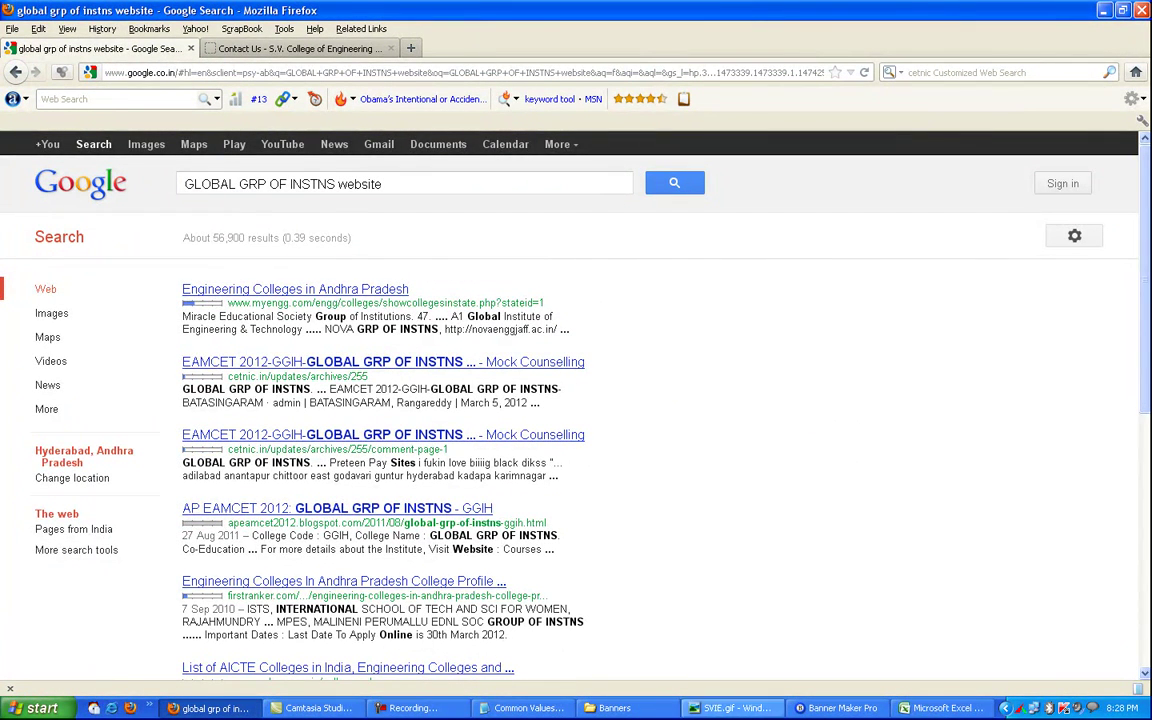
Step: Switch back to the Excel college list and copy the website address in the HIST row
{"action": "left_click", "coordinate": [941, 708]}
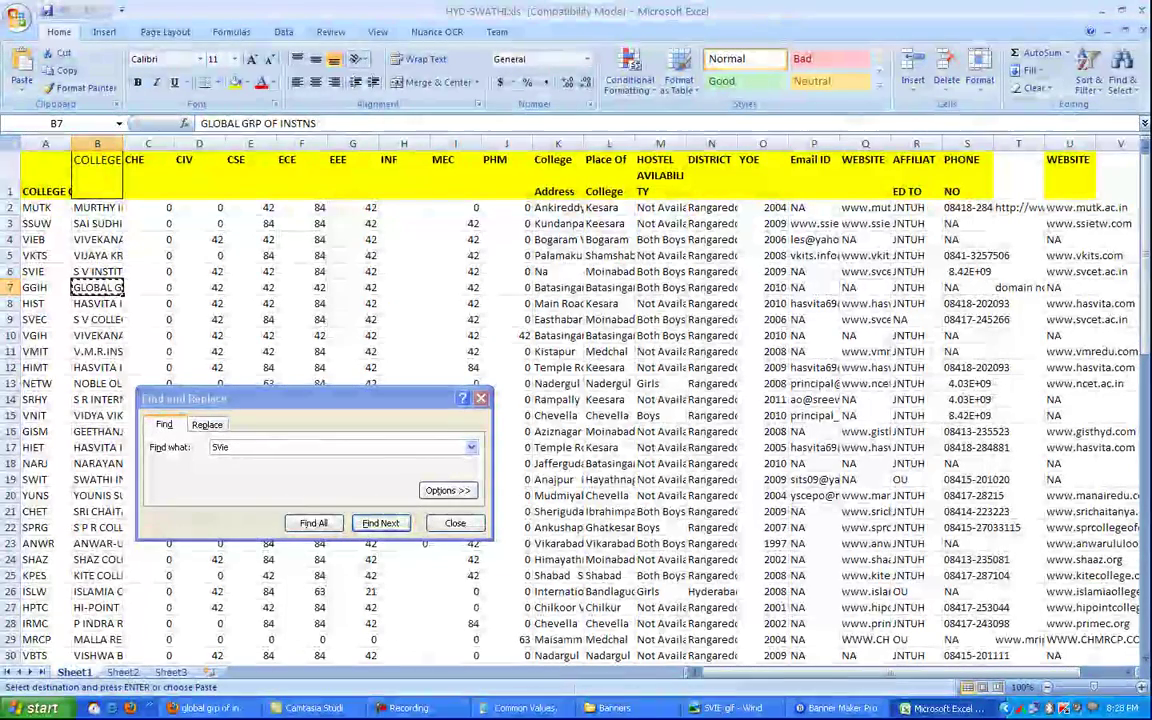
{"action": "left_click", "coordinate": [97, 303]}
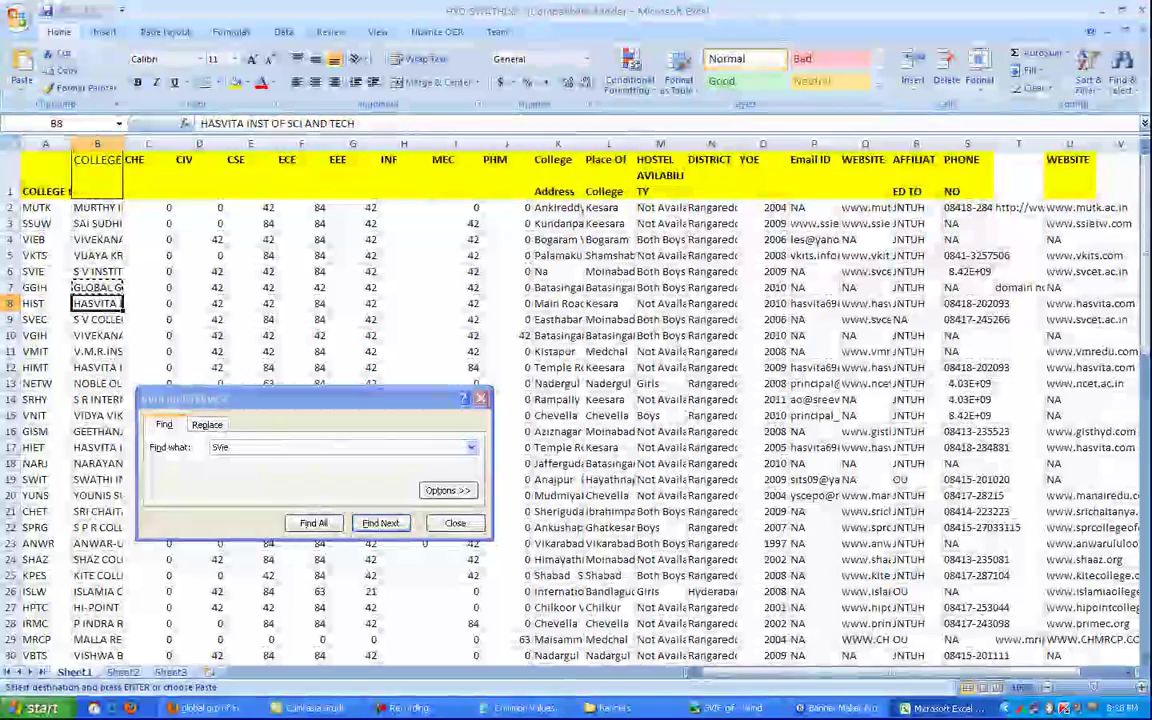
{"action": "left_click", "coordinate": [10, 303]}
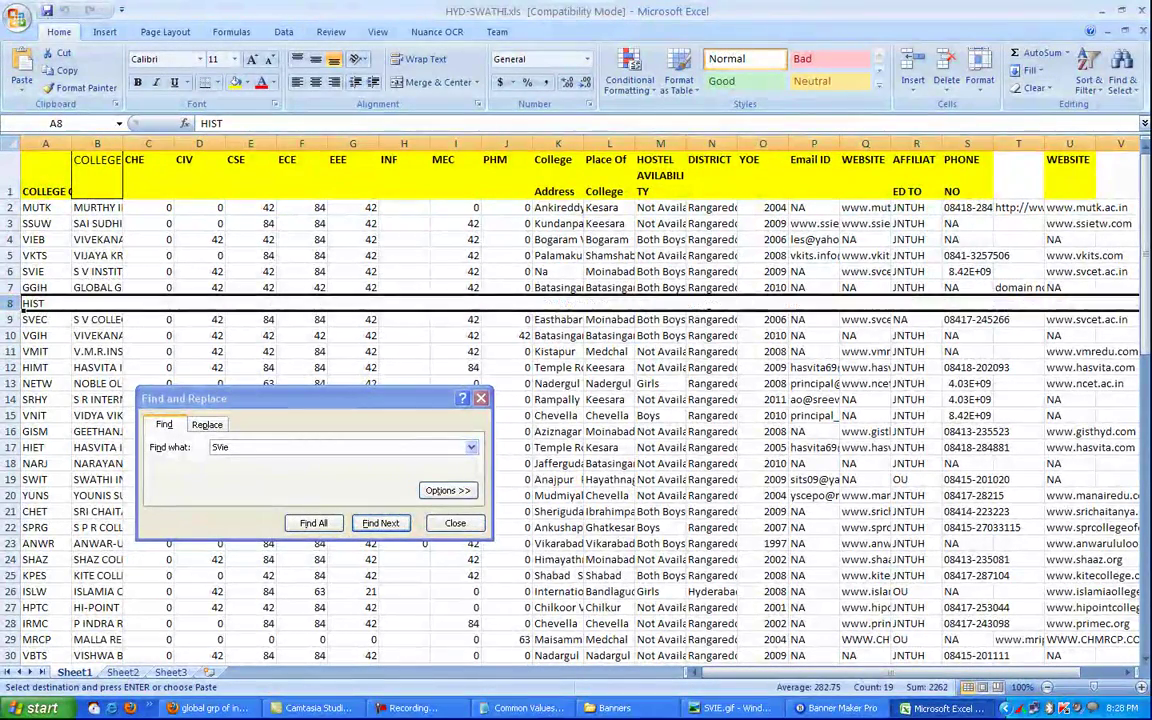
{"action": "left_click", "coordinate": [865, 303]}
{"action": "left_click", "coordinate": [210, 708]}
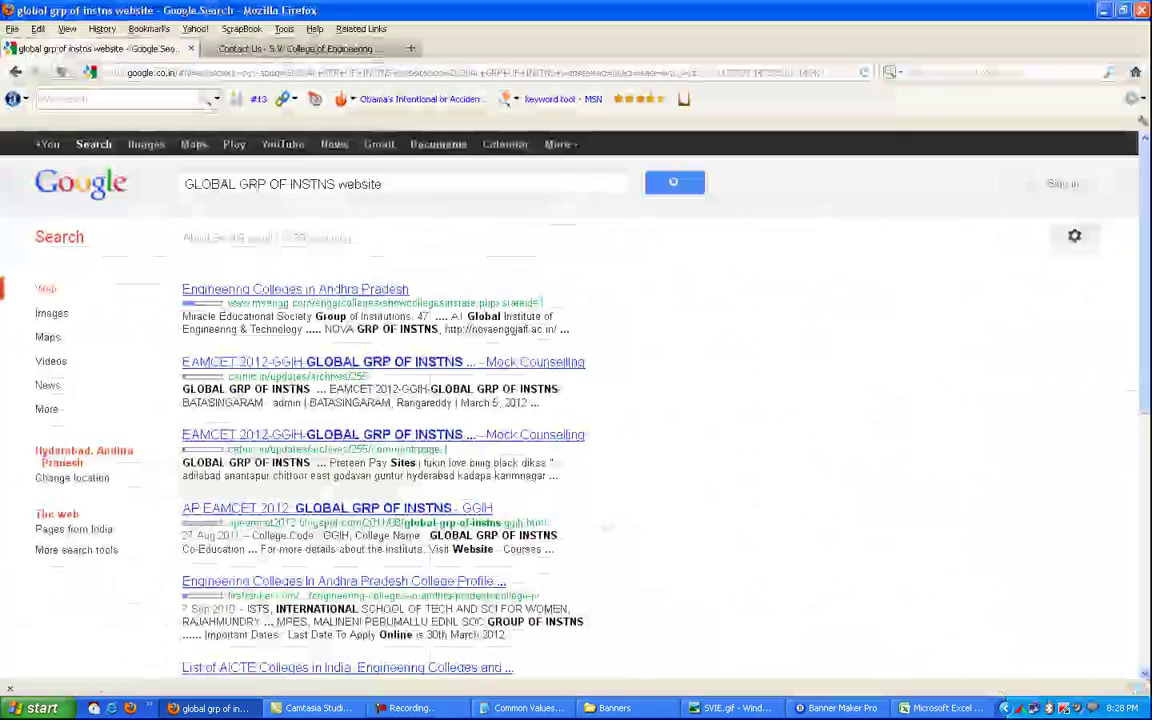
{"action": "key", "text": "ctrl+Tab"}
{"action": "left_click", "coordinate": [195, 72]}
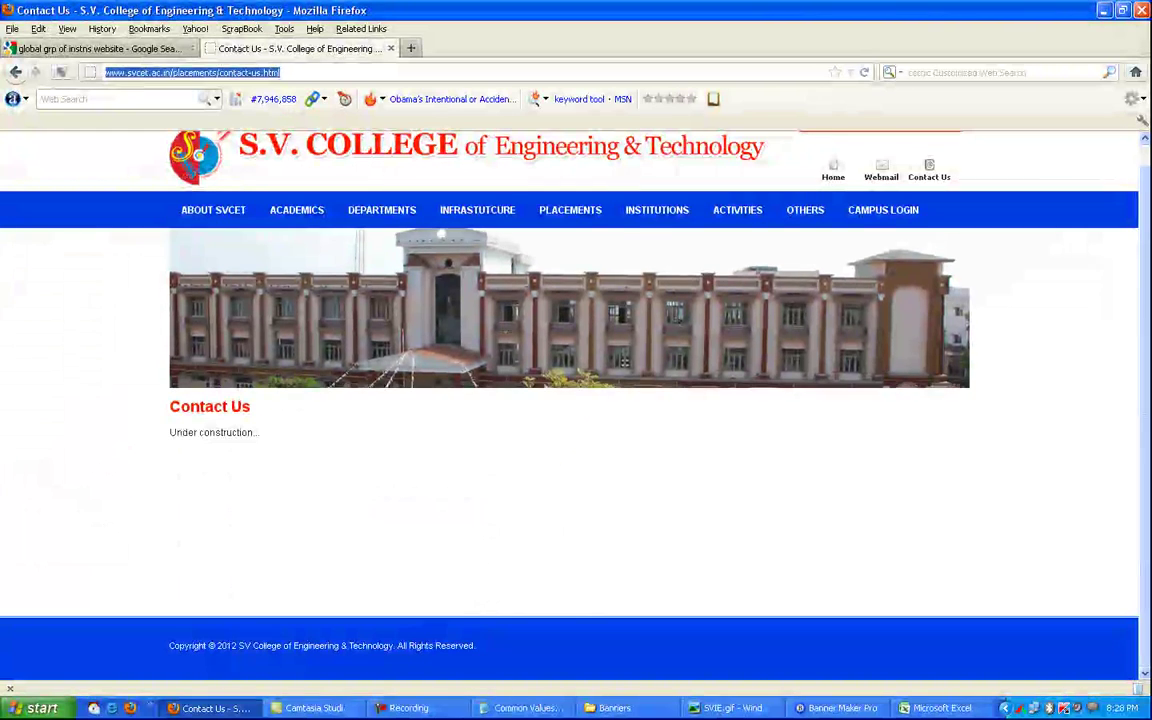
{"action": "type", "text": "www.hasvita.com"}
{"action": "key", "text": "Return"}
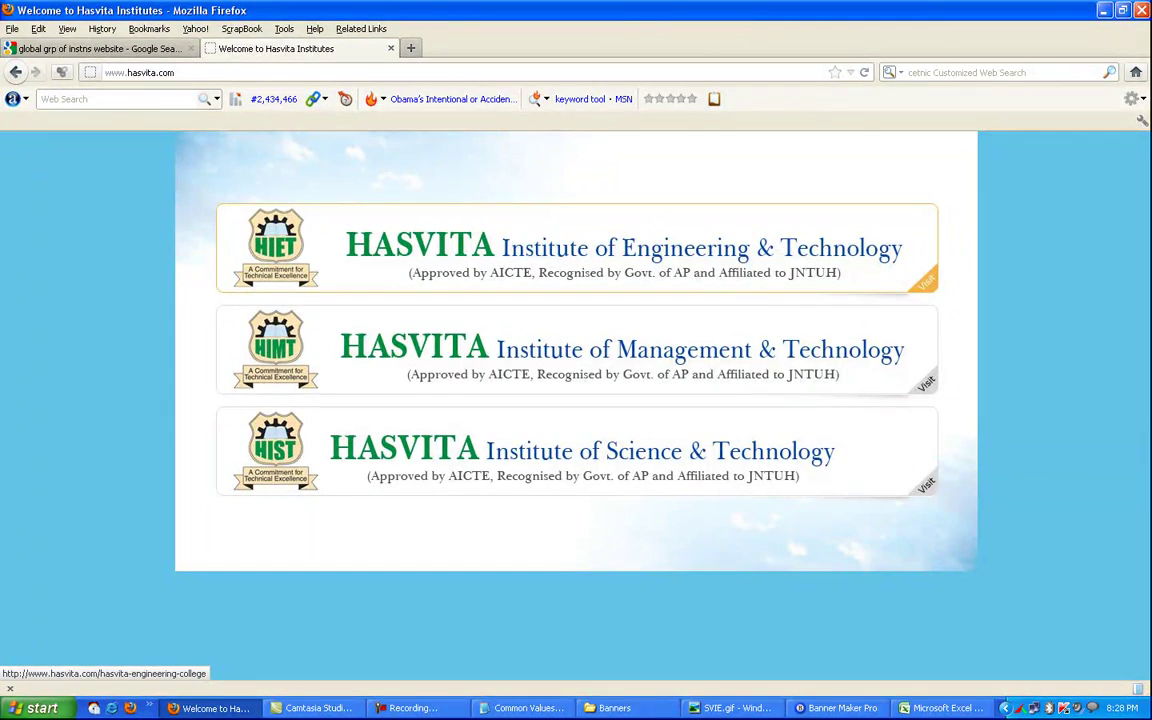
{"action": "left_click", "coordinate": [576, 248]}
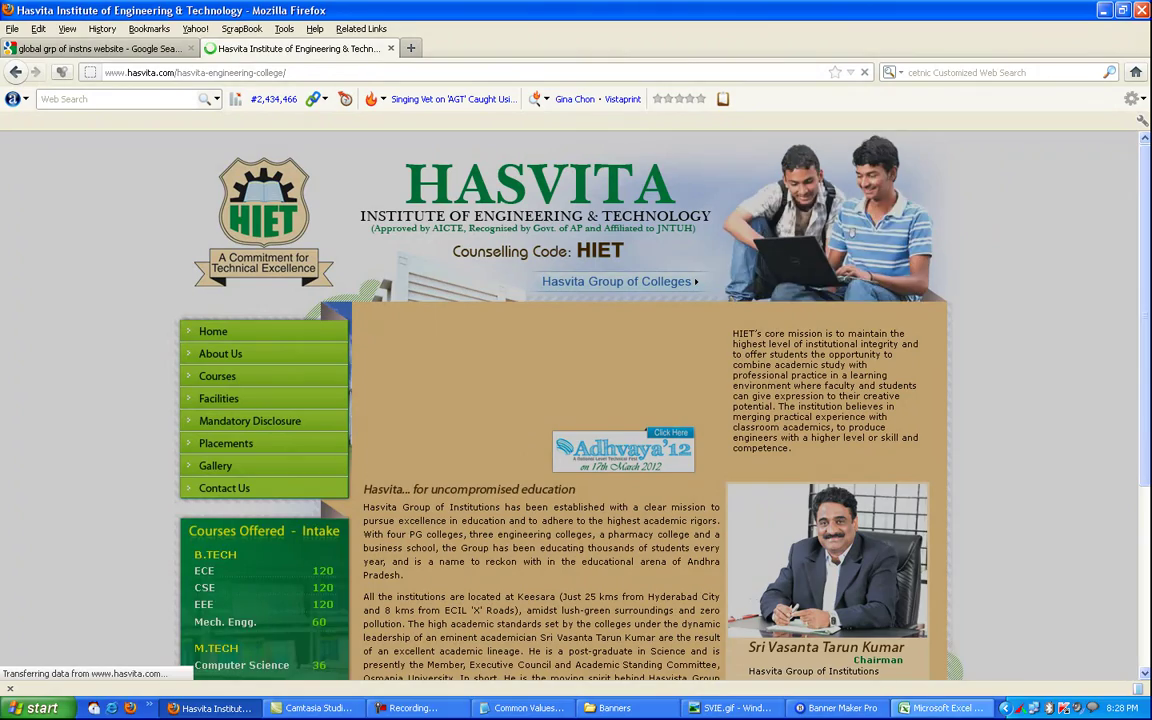
Step: Copy the code HIST from Excel and replace the banner's upper SVIE Eamcet code with it in Banner Maker Pro
{"action": "left_click", "coordinate": [940, 708]}
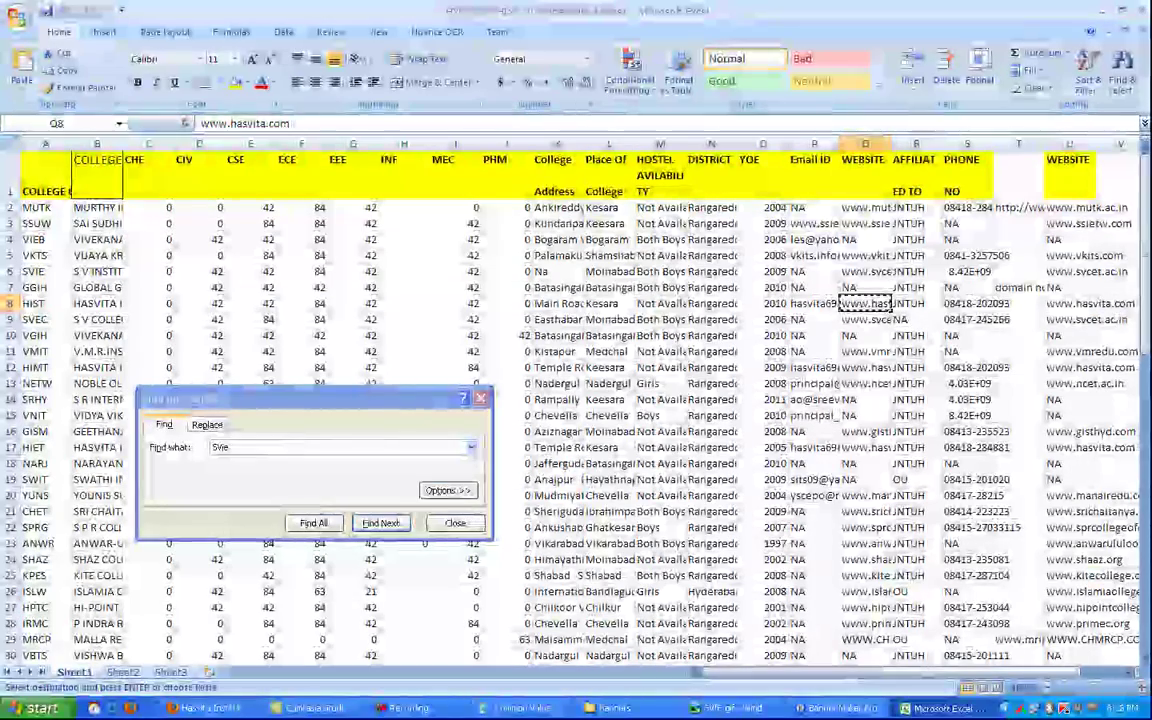
{"action": "left_click", "coordinate": [45, 303]}
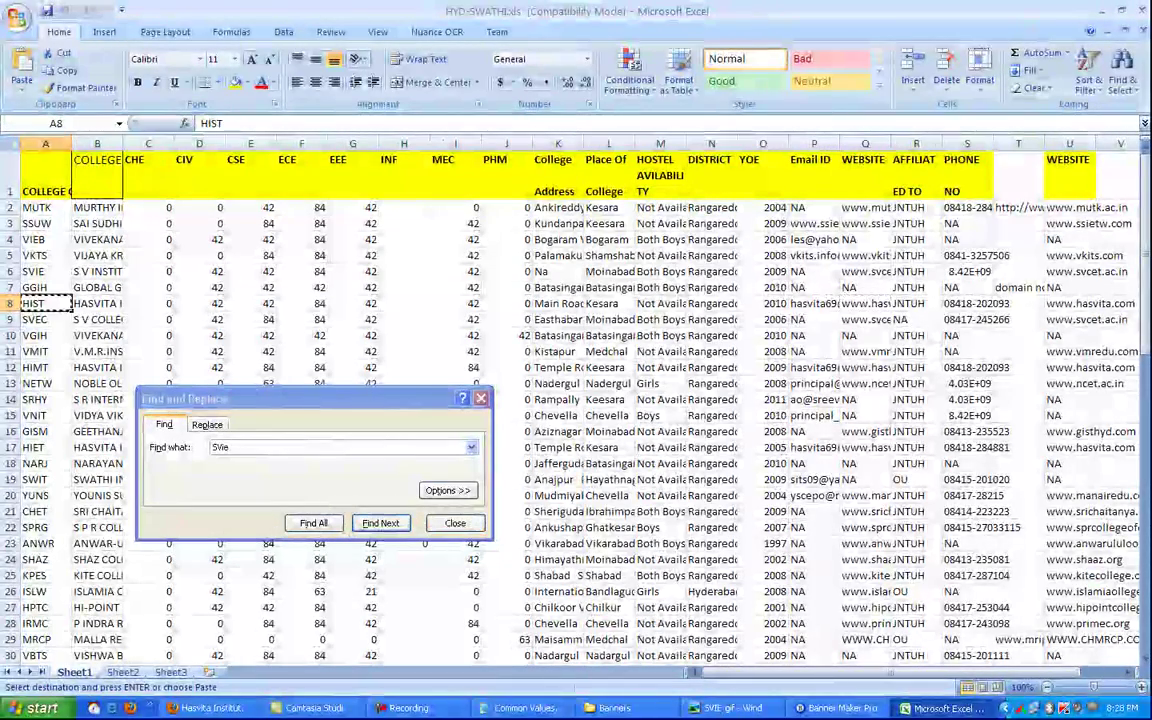
{"action": "left_click", "coordinate": [838, 708]}
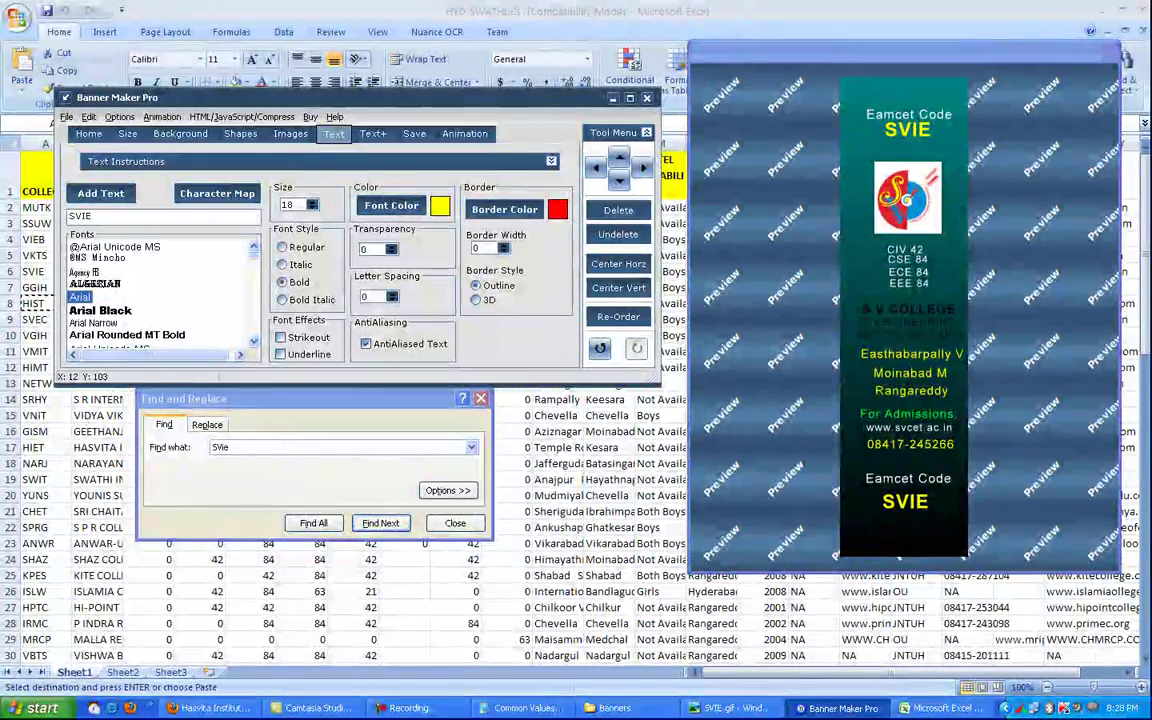
{"action": "right_click", "coordinate": [78, 216]}
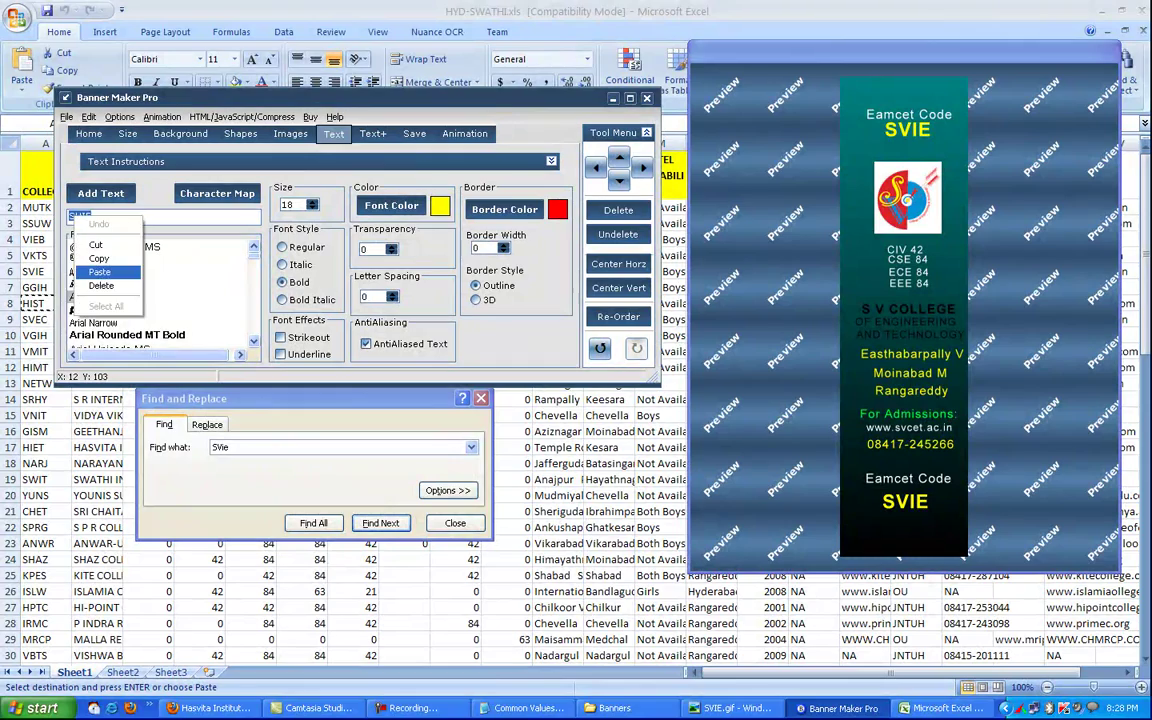
{"action": "left_click", "coordinate": [99, 272]}
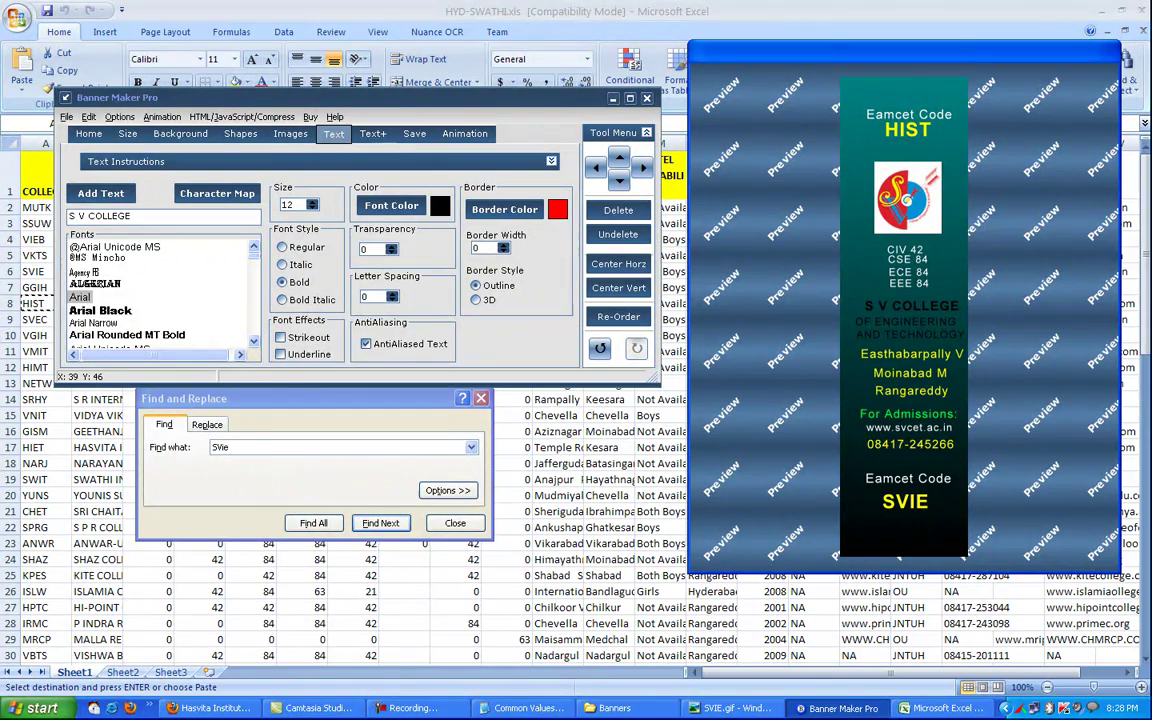
Step: Remove the SVIE logo from the banner, add HIST.jpg from the Logos folder and place it beneath the upper Eamcet code
{"action": "right_click", "coordinate": [816, 180]}
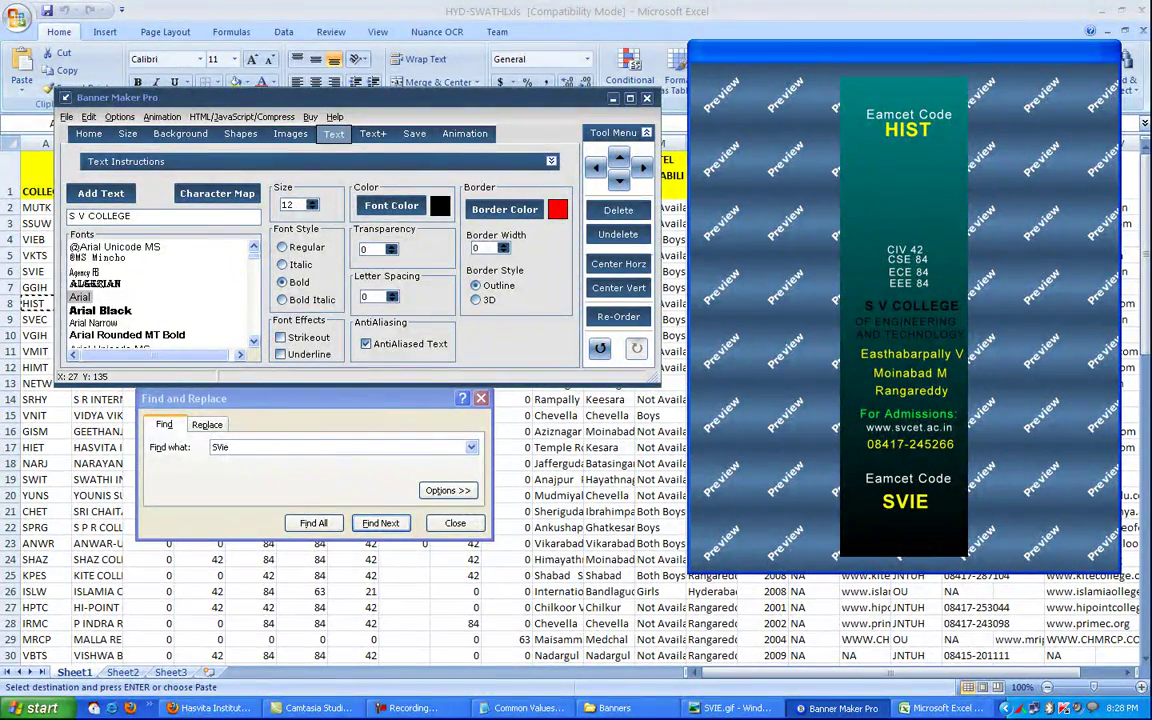
{"action": "left_click", "coordinate": [290, 133]}
{"action": "left_click", "coordinate": [112, 193]}
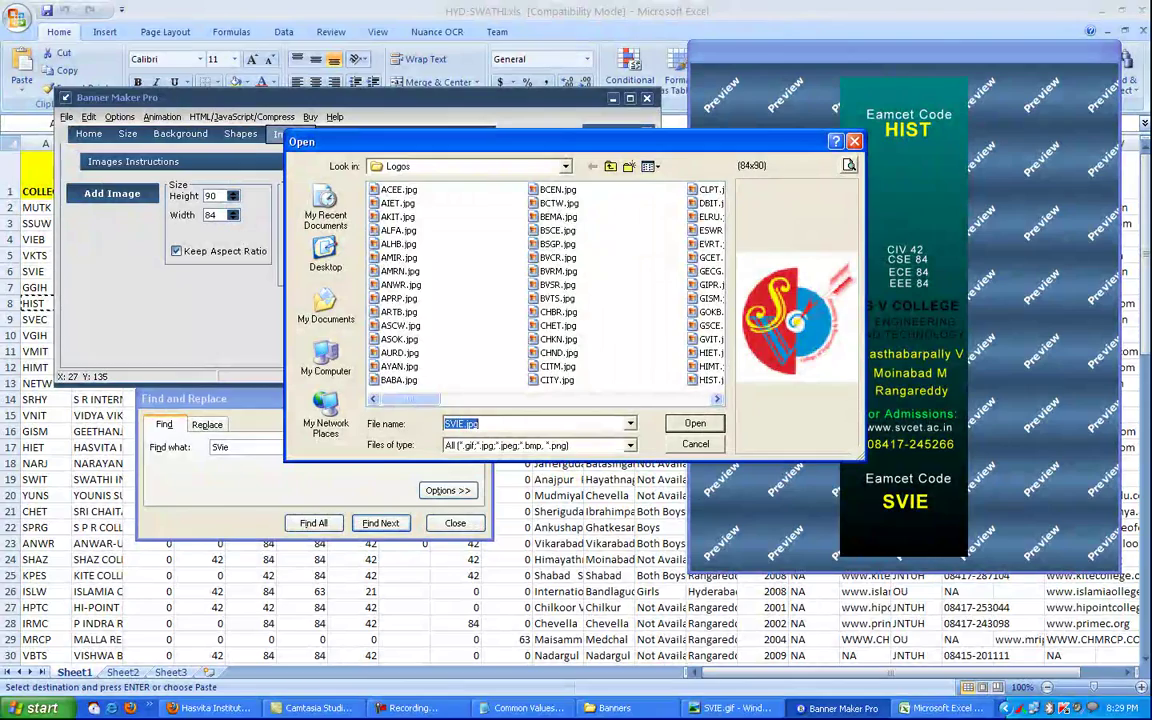
{"action": "left_click", "coordinate": [708, 380]}
{"action": "key", "text": "Return"}
{"action": "left_click_drag", "start_coordinate": [874, 139], "coordinate": [907, 186]}
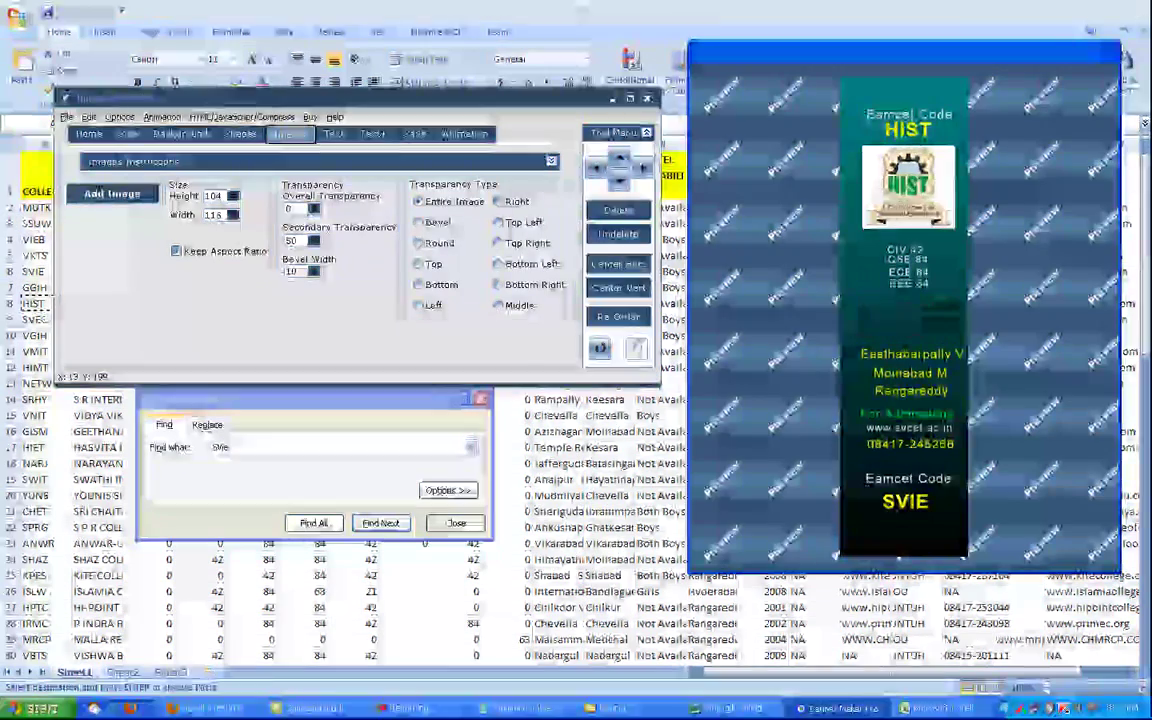
Step: Check the HIST row's CIV seats in Excel and move the Banner Maker Pro editor below that row to keep it readable
{"action": "key", "text": "alt+Tab"}
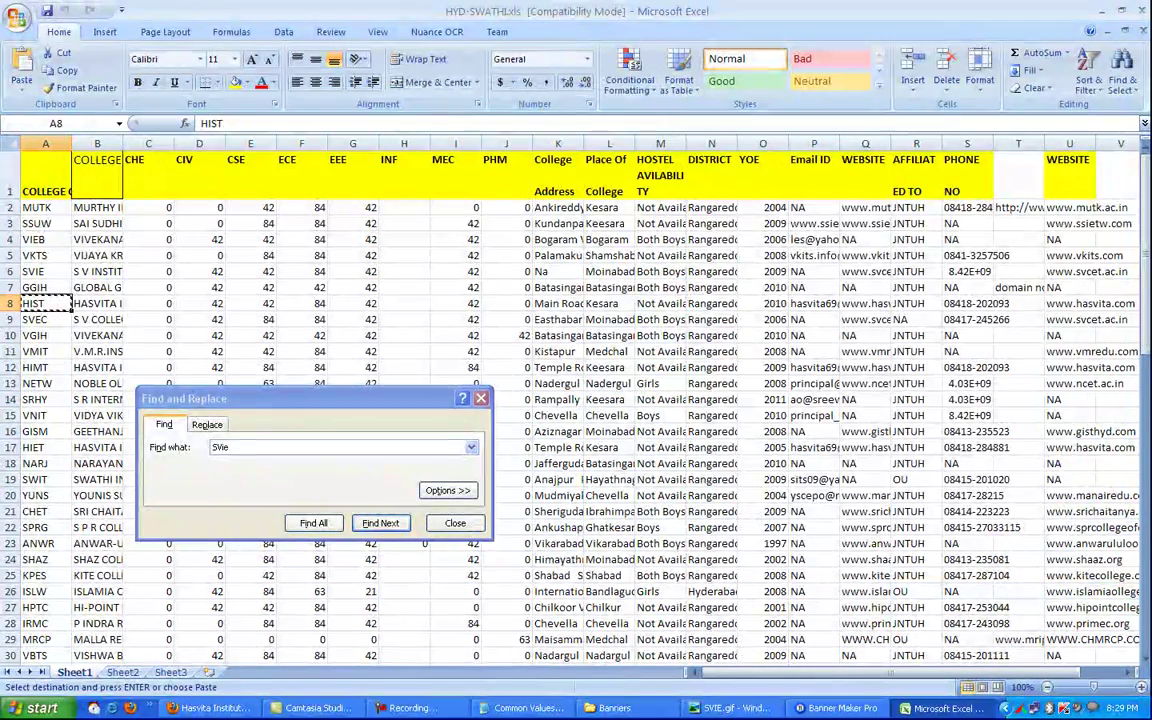
{"action": "left_click", "coordinate": [199, 303]}
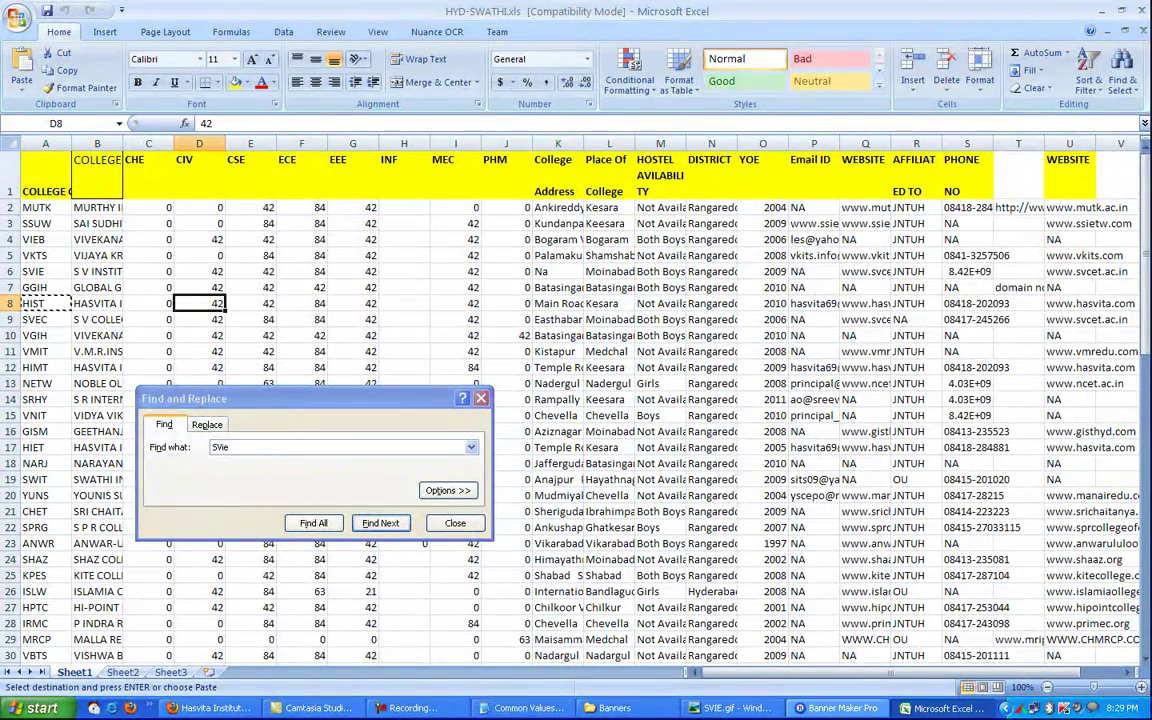
{"action": "key", "text": "alt+Tab"}
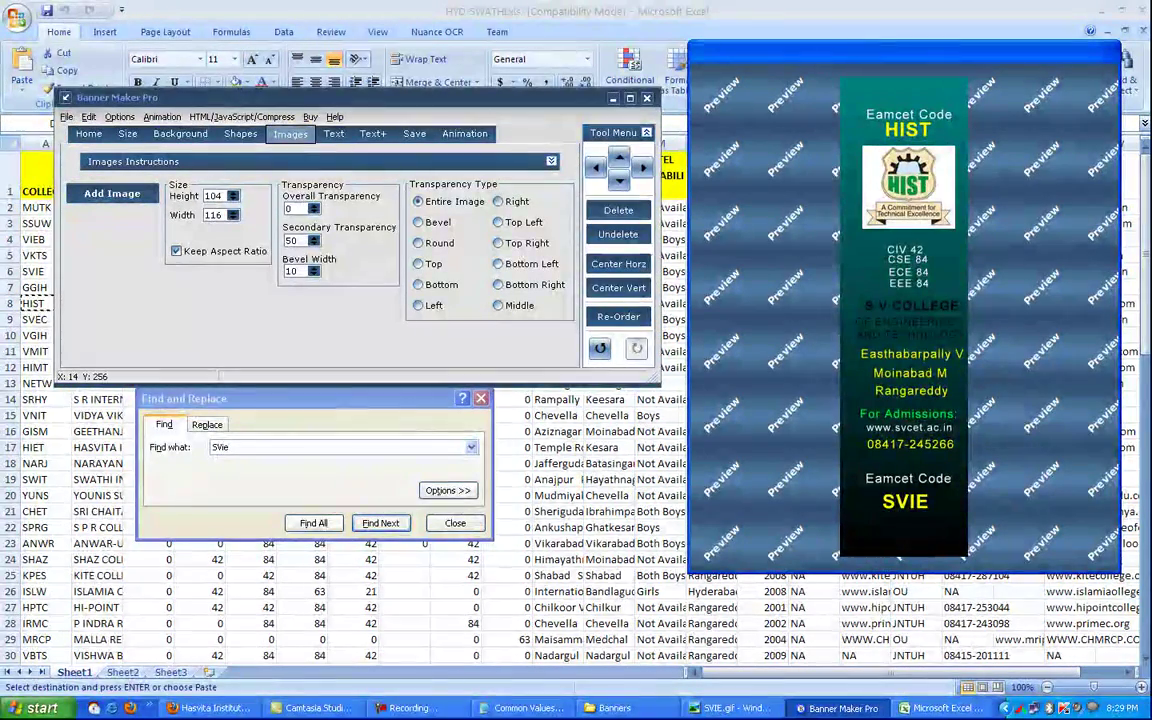
{"action": "left_click_drag", "start_coordinate": [300, 97], "coordinate": [258, 327]}
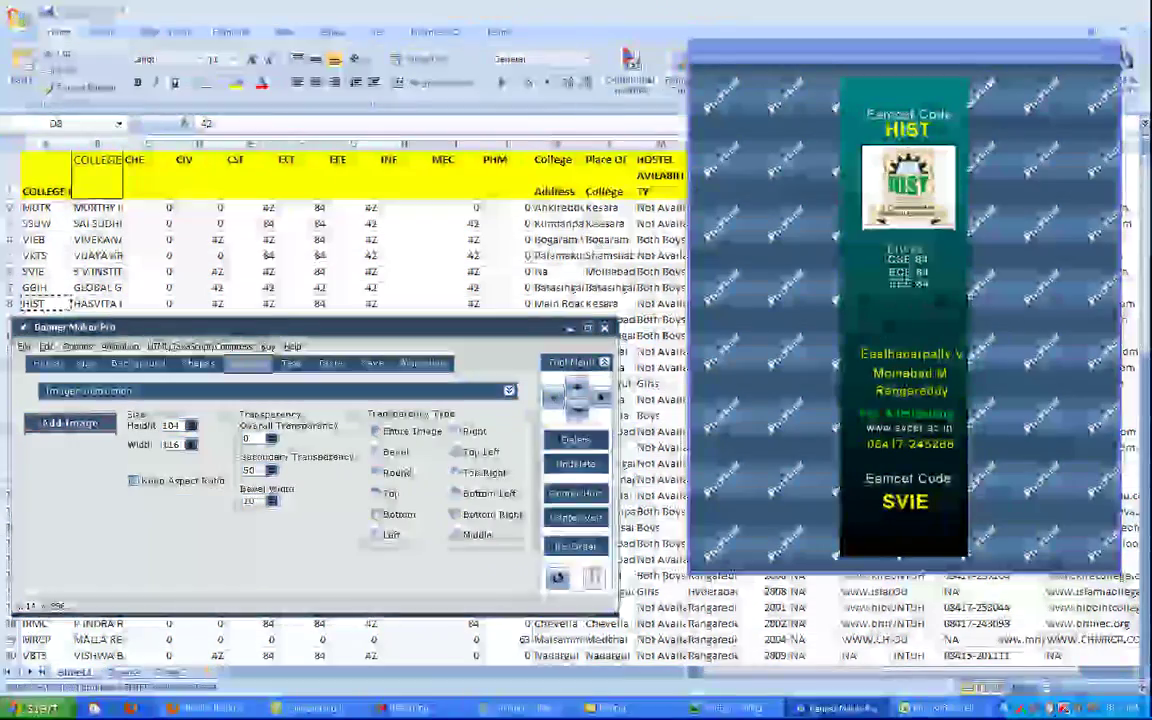
Step: Update the banner's branch seat lines from the HIST row, setting them to CSE 42 and EEE 42
{"action": "left_click_drag", "start_coordinate": [908, 260], "coordinate": [911, 257]}
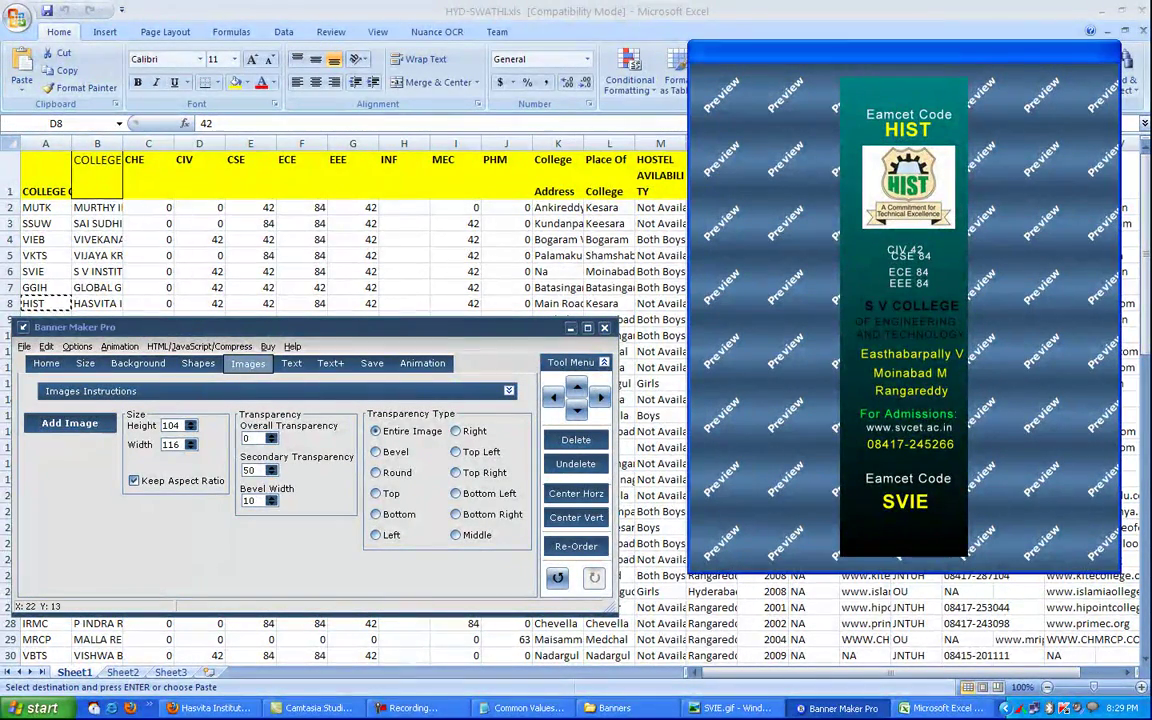
{"action": "left_click", "coordinate": [291, 363]}
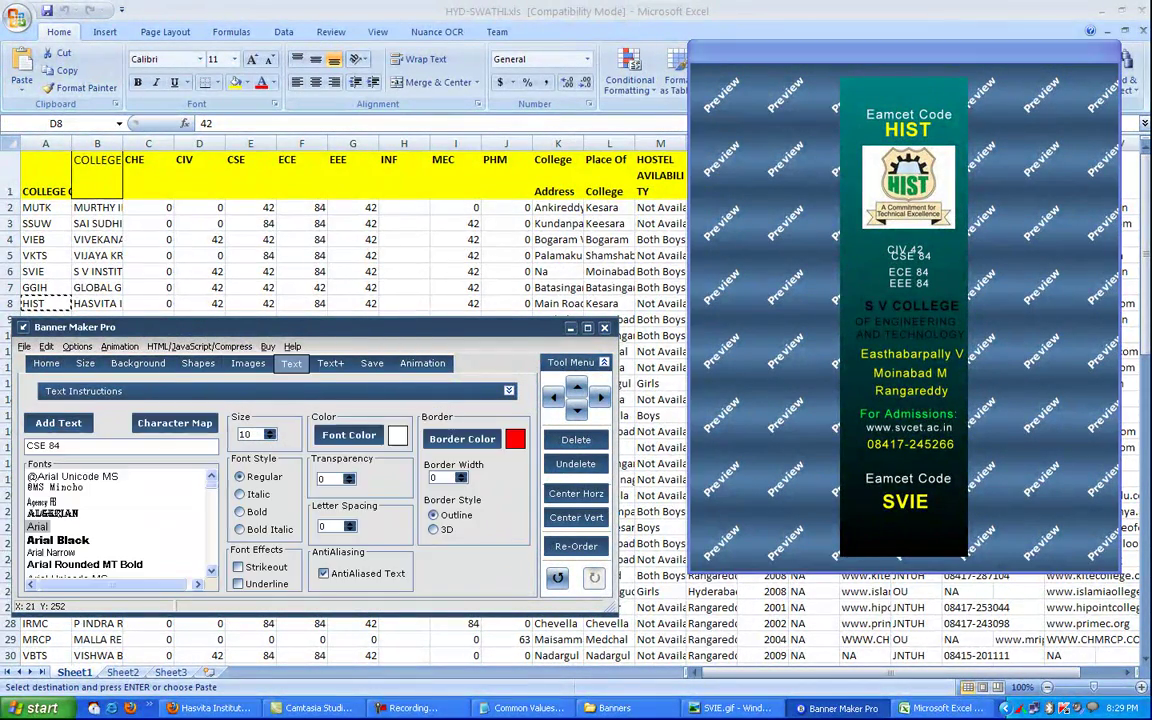
{"action": "key", "text": "BackSpace"}
{"action": "left_click_drag", "start_coordinate": [908, 271], "coordinate": [911, 269]}
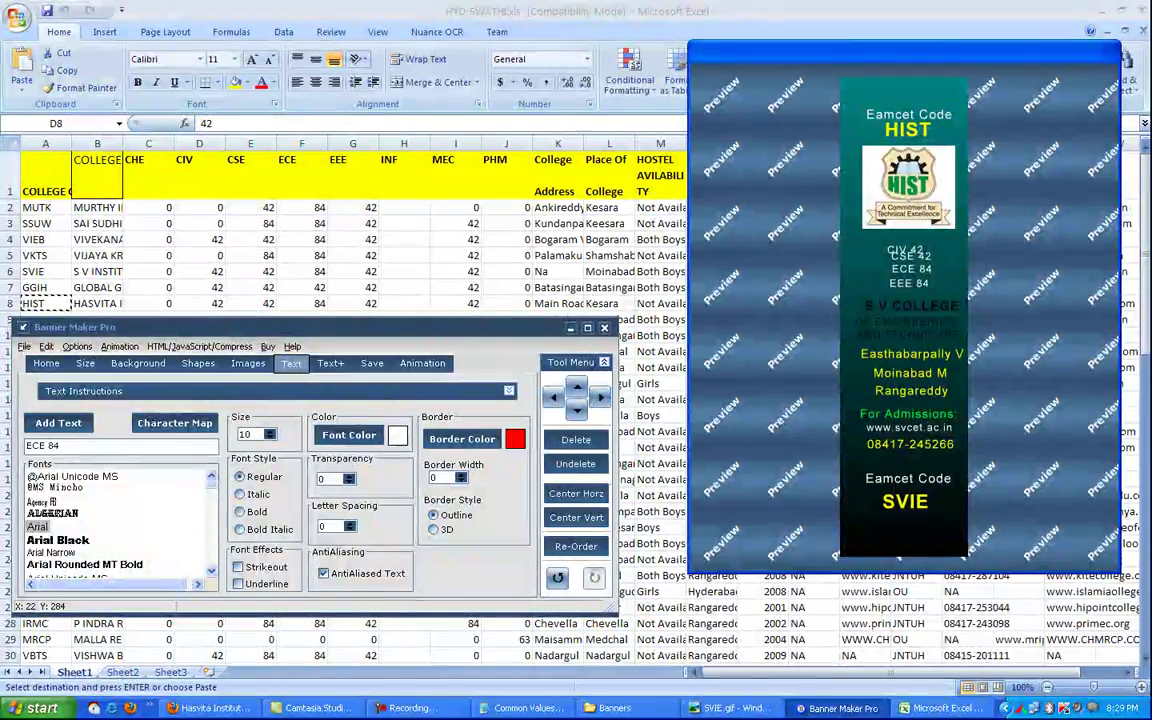
{"action": "key", "text": "alt+Tab"}
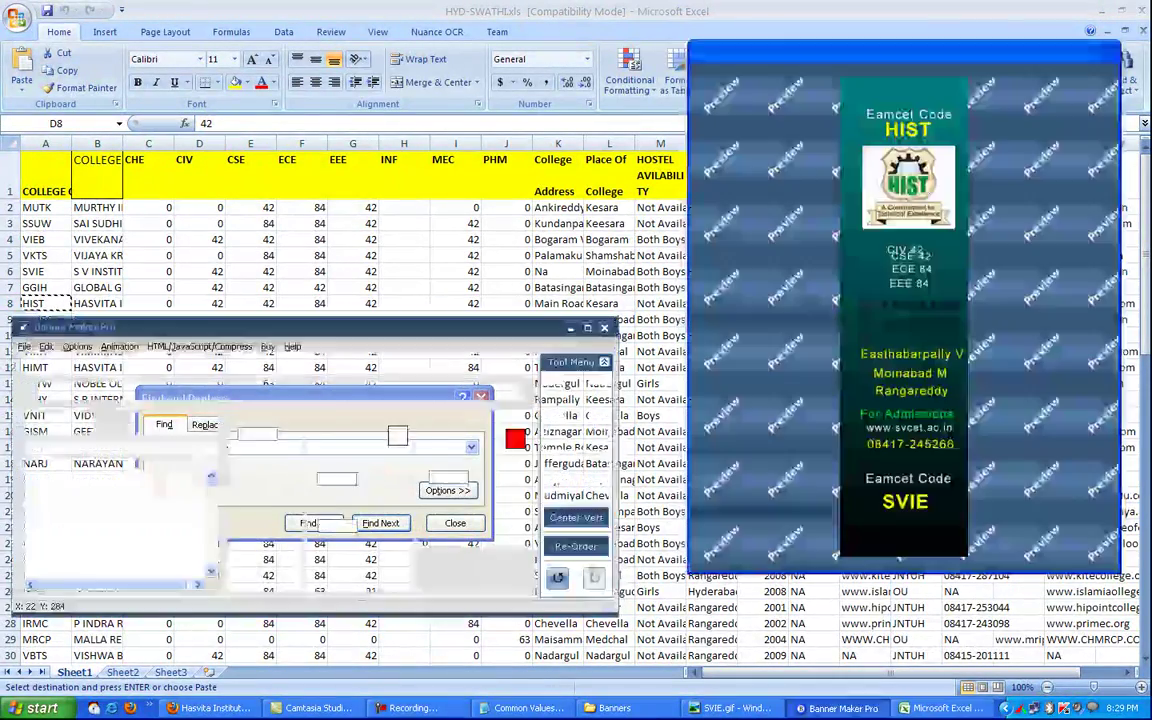
{"action": "key", "text": "alt+Tab"}
{"action": "left_click_drag", "start_coordinate": [909, 283], "coordinate": [912, 280]}
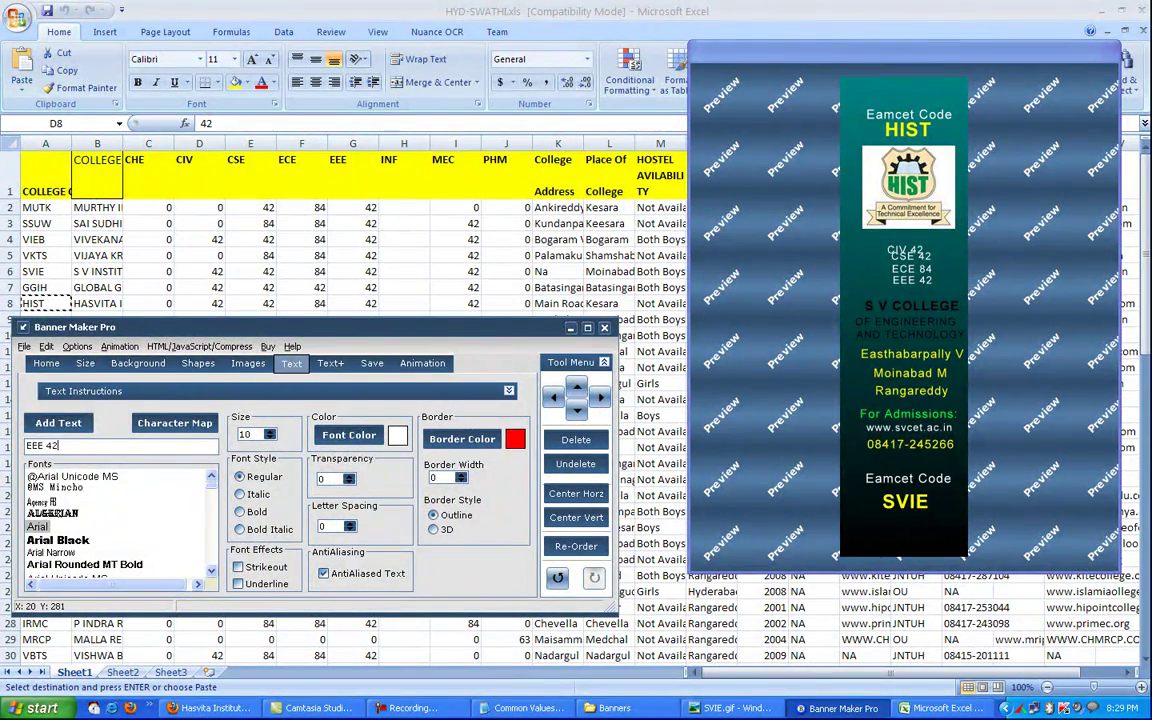
Step: Add a new branch seat line MEC 42 to the banner and place it beneath the EEE 42 line
{"action": "left_click", "coordinate": [58, 423]}
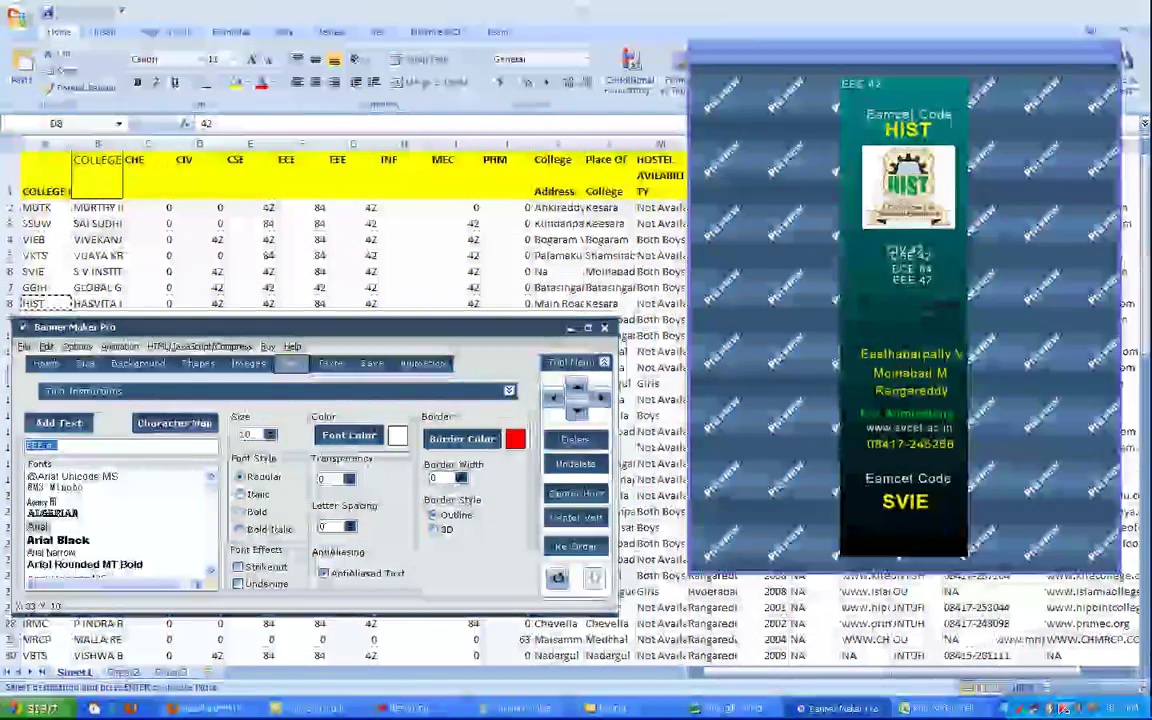
{"action": "left_click_drag", "start_coordinate": [861, 84], "coordinate": [864, 81]}
{"action": "left_click", "coordinate": [37, 526]}
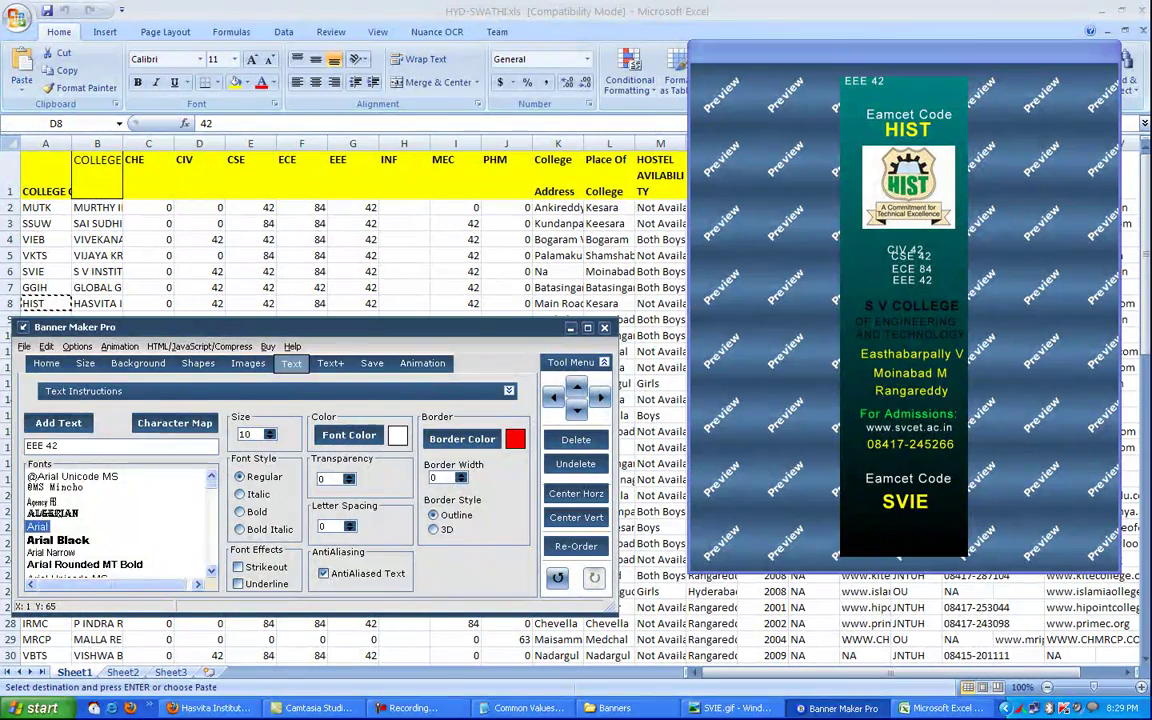
{"action": "type", "text": "MEC"}
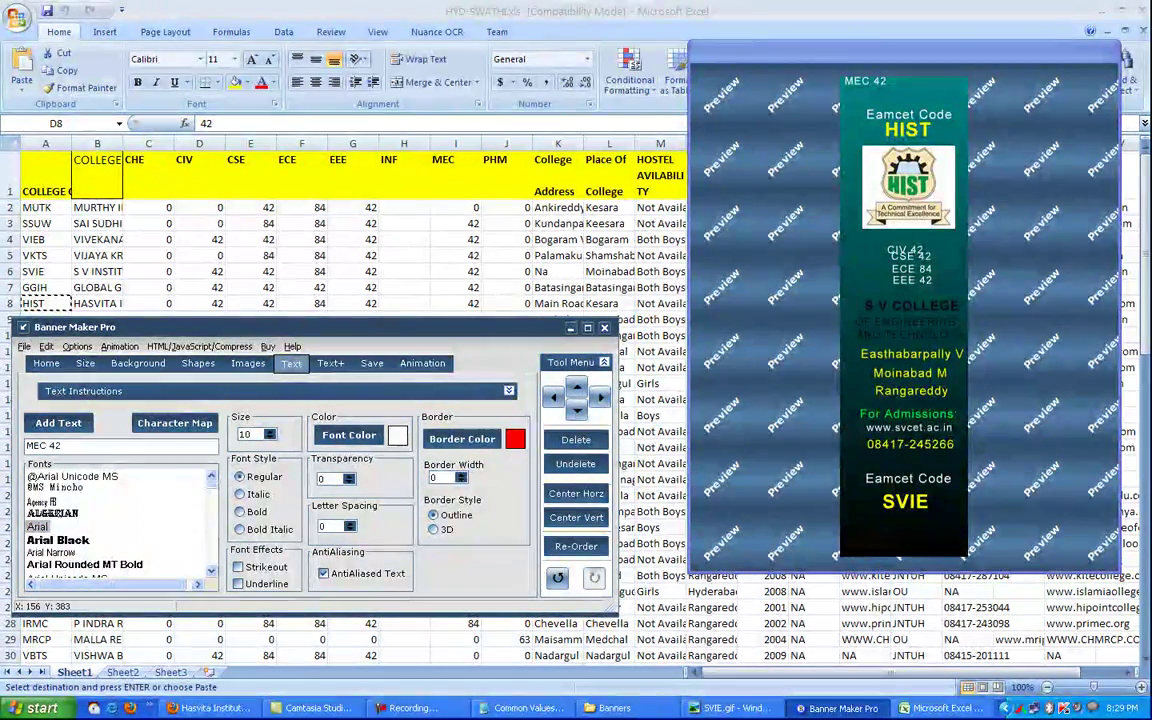
{"action": "mouse_move", "coordinate": [905, 250]}
{"action": "left_mouse_down"}
{"action": "mouse_move", "coordinate": [909, 241]}
{"action": "mouse_move", "coordinate": [912, 274]}
{"action": "mouse_move", "coordinate": [849, 41]}
{"action": "mouse_move", "coordinate": [906, 268]}
{"action": "left_mouse_up"}
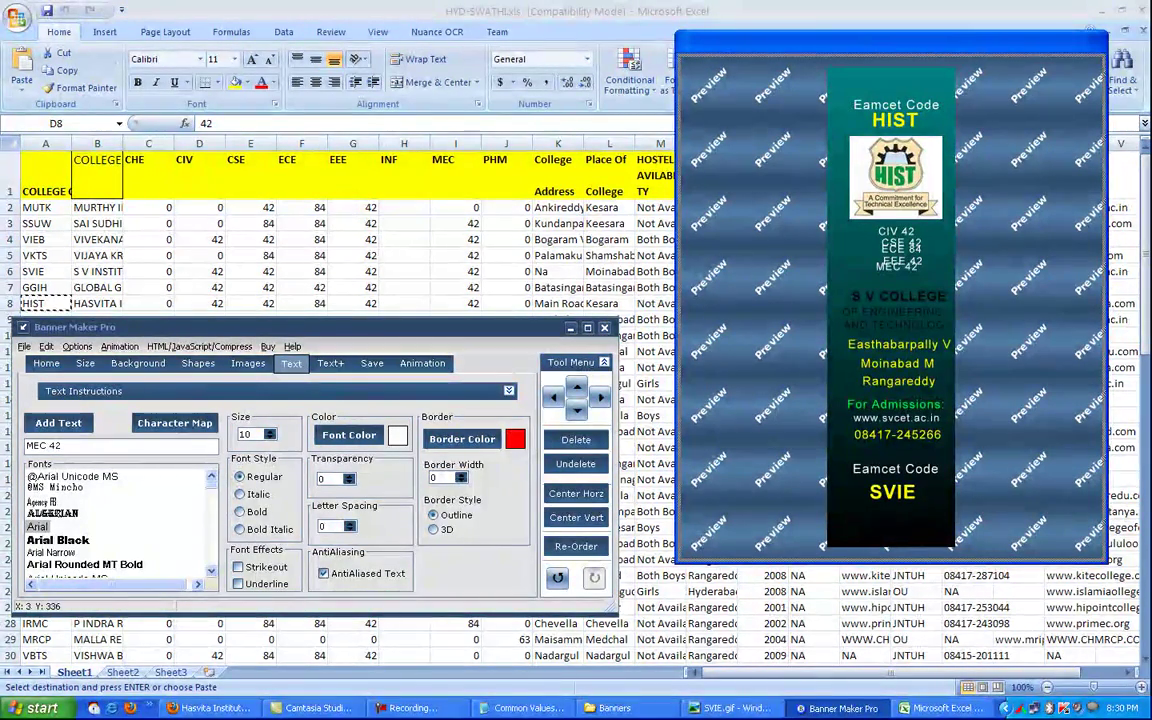
{"action": "left_click", "coordinate": [577, 410]}
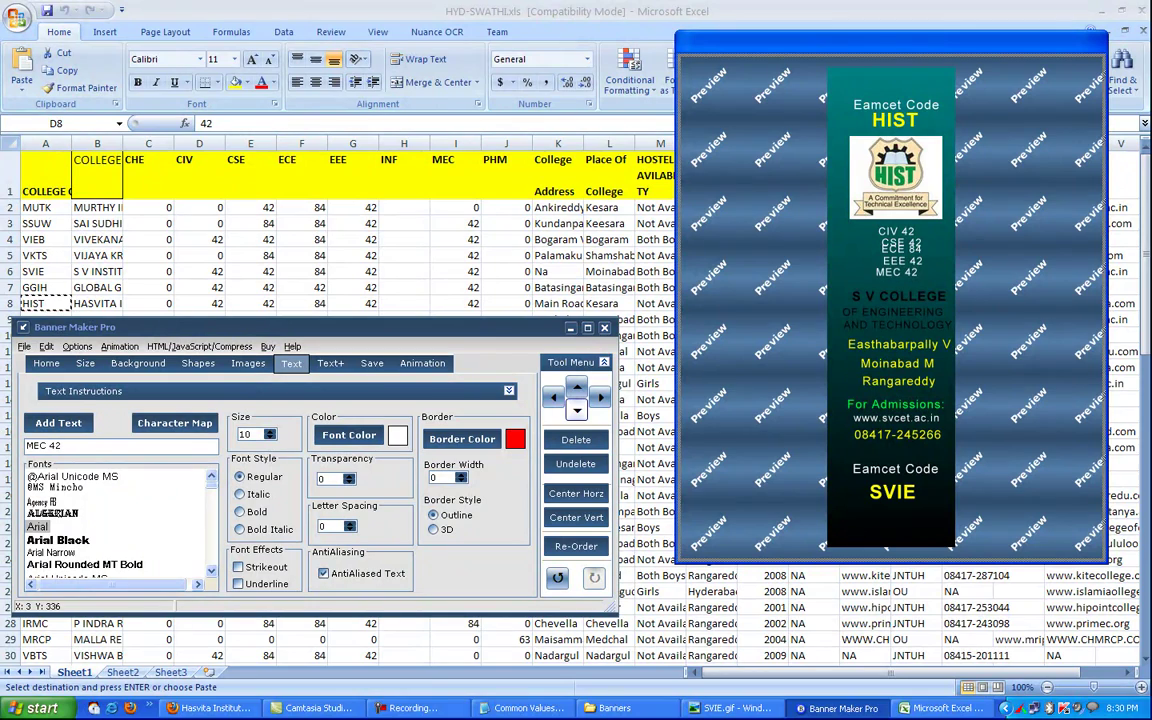
{"action": "left_click", "coordinate": [577, 408]}
{"action": "left_click", "coordinate": [577, 408]}
{"action": "left_click", "coordinate": [577, 408]}
{"action": "left_click", "coordinate": [577, 408]}
{"action": "left_click", "coordinate": [577, 408]}
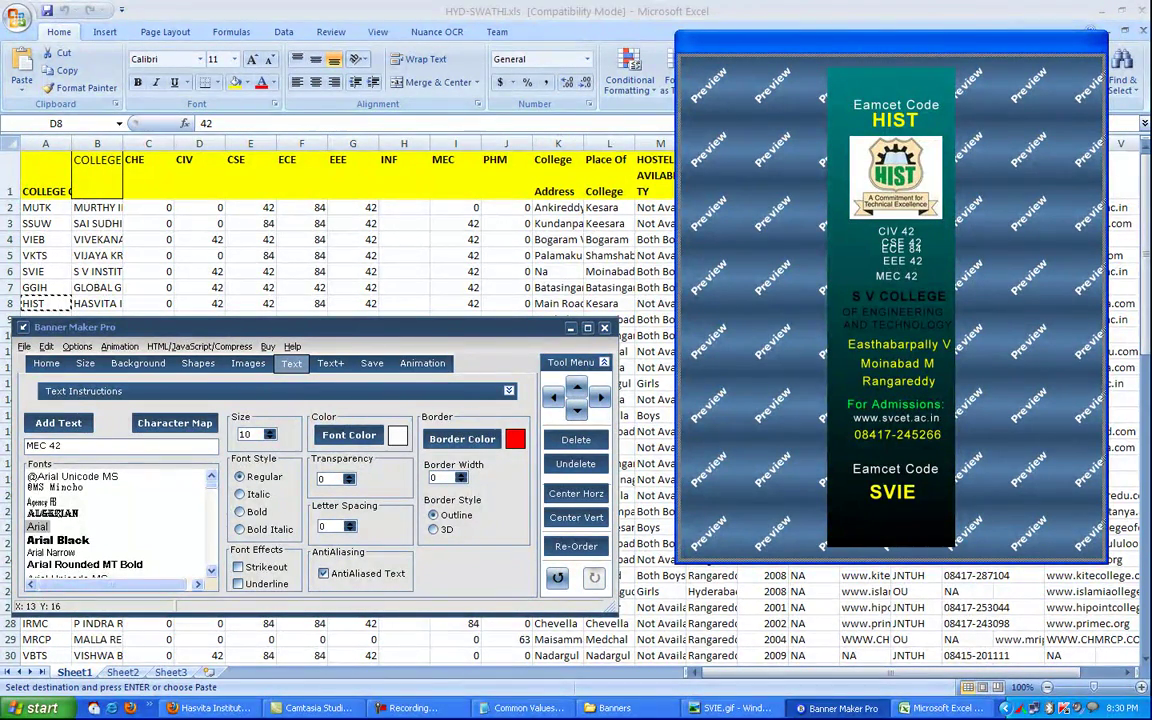
Step: Shift the EEE 42 line so it sits directly above MEC 42, aligned with it
{"action": "left_click_drag", "start_coordinate": [902, 261], "coordinate": [905, 257]}
{"action": "left_click", "coordinate": [553, 397]}
{"action": "left_click", "coordinate": [553, 397]}
{"action": "left_click", "coordinate": [553, 397]}
{"action": "left_click", "coordinate": [553, 397]}
{"action": "left_click", "coordinate": [553, 397]}
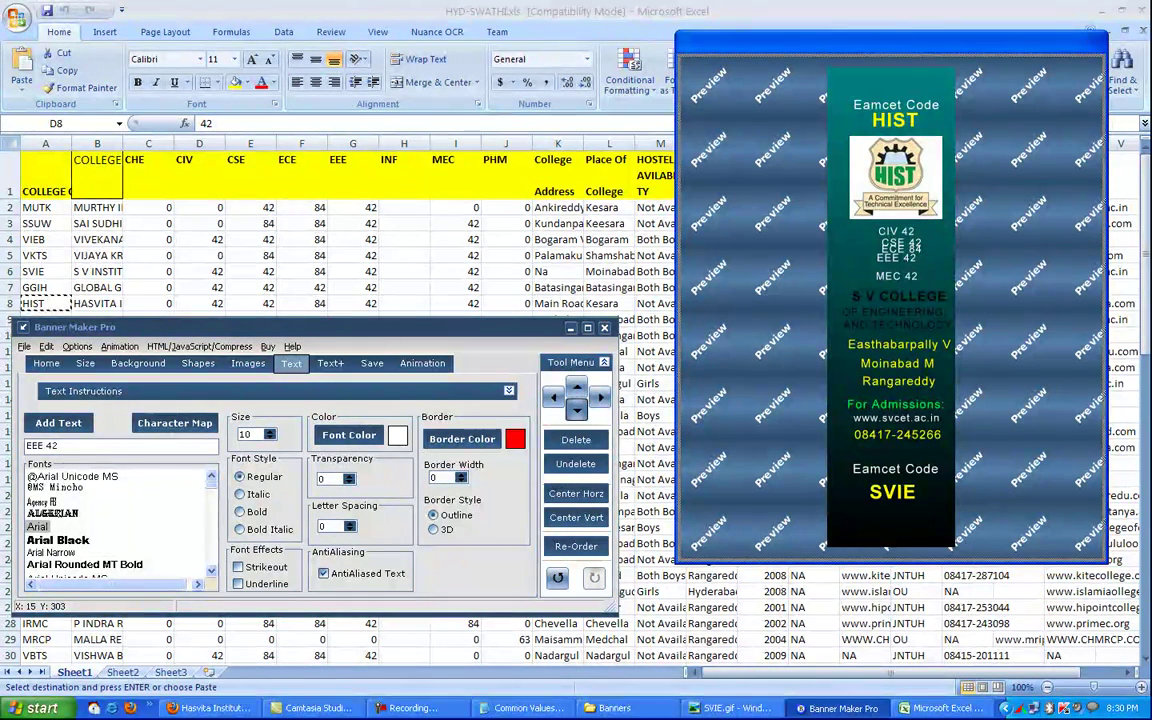
{"action": "left_click", "coordinate": [577, 409]}
{"action": "left_click", "coordinate": [577, 409]}
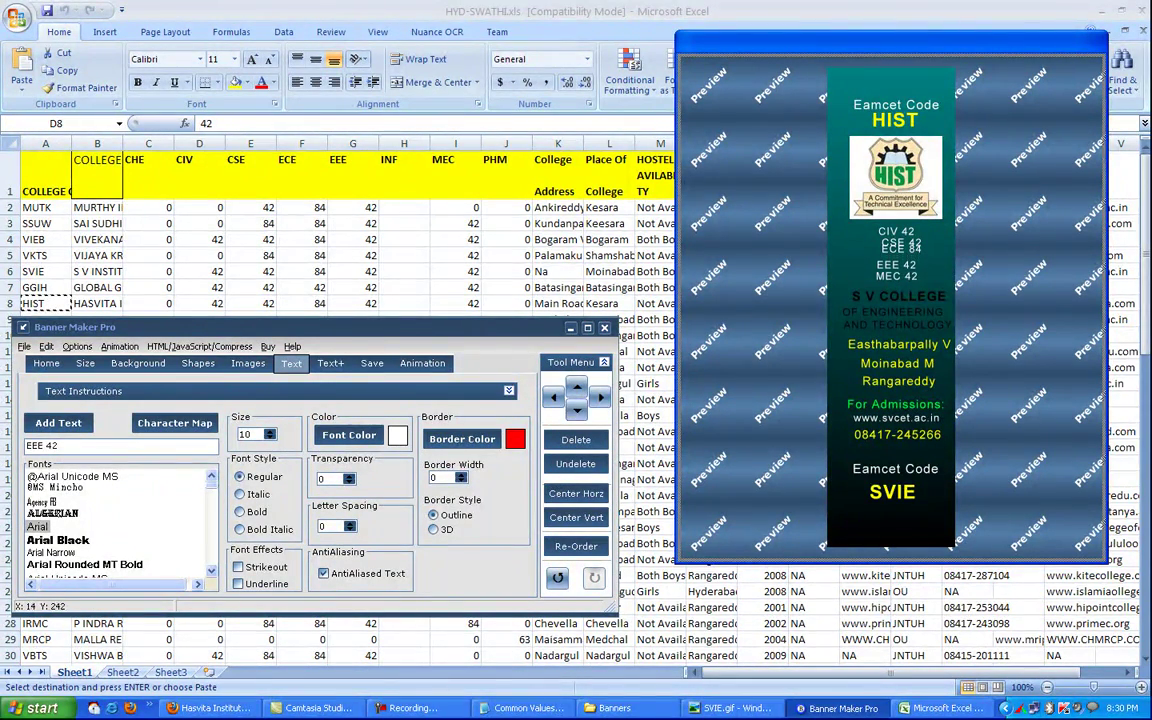
Step: Space out and align the ECE 84 and CSE 42 lines between CIV 42 and EEE 42
{"action": "left_click_drag", "start_coordinate": [901, 243], "coordinate": [904, 239]}
{"action": "left_click", "coordinate": [901, 249]}
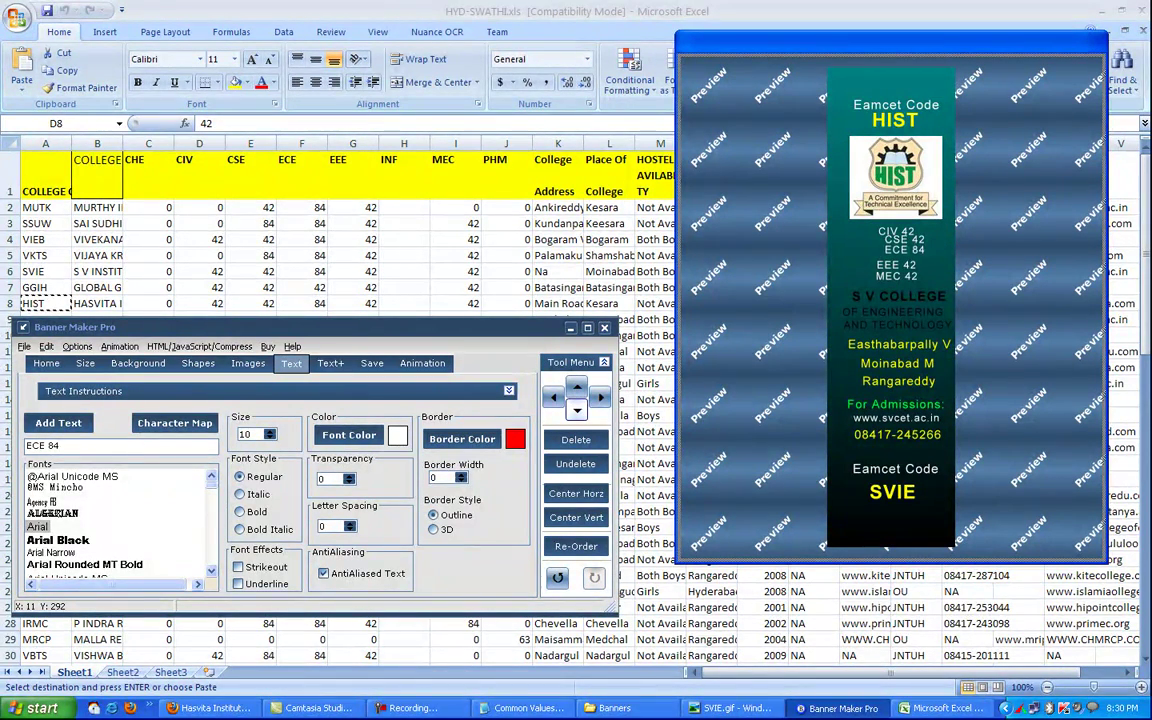
{"action": "left_click", "coordinate": [577, 410]}
{"action": "left_click", "coordinate": [553, 397]}
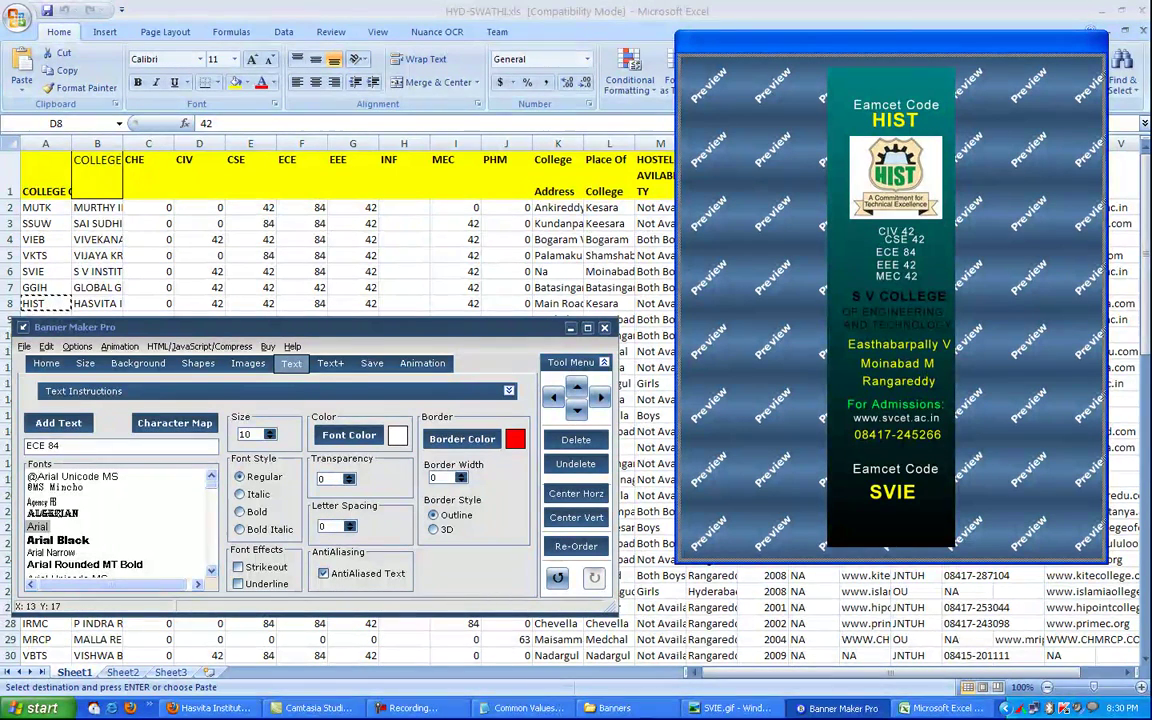
{"action": "left_click_drag", "start_coordinate": [896, 241], "coordinate": [899, 237]}
{"action": "left_click", "coordinate": [577, 410]}
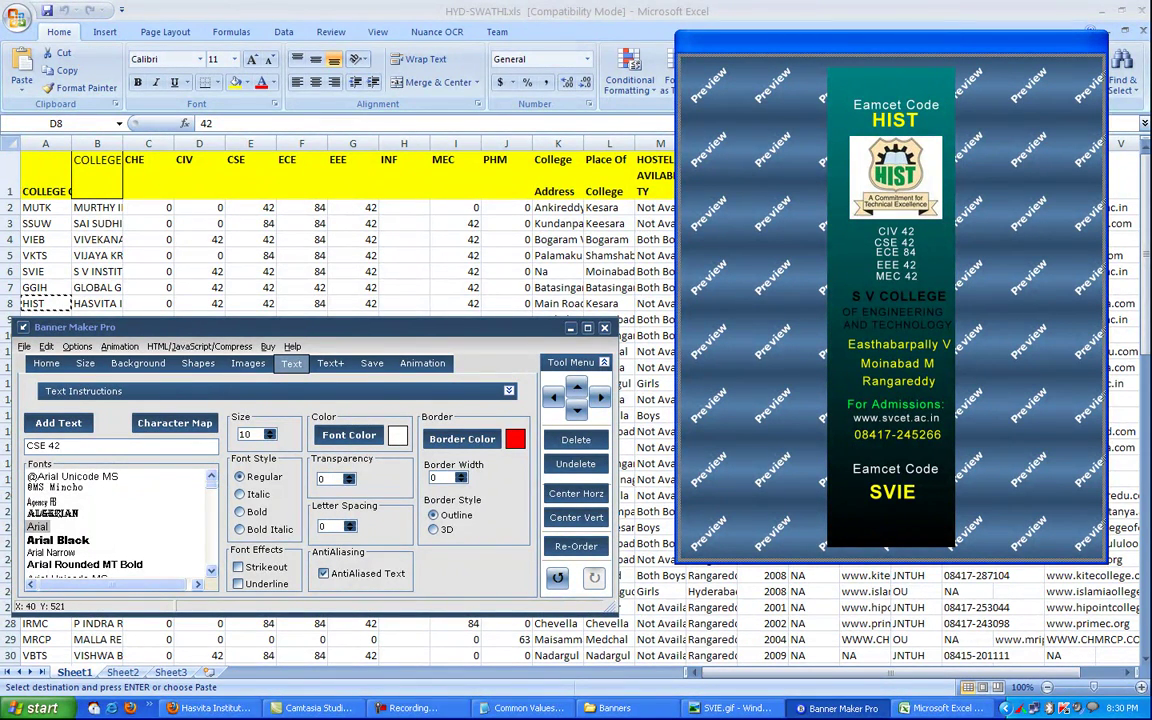
Step: Copy the HIST college name from Excel into the banner's S V COLLEGE line in Banner Maker Pro and cut it down to HASVITA
{"action": "key", "text": "alt+Tab"}
{"action": "left_click", "coordinate": [97, 303]}
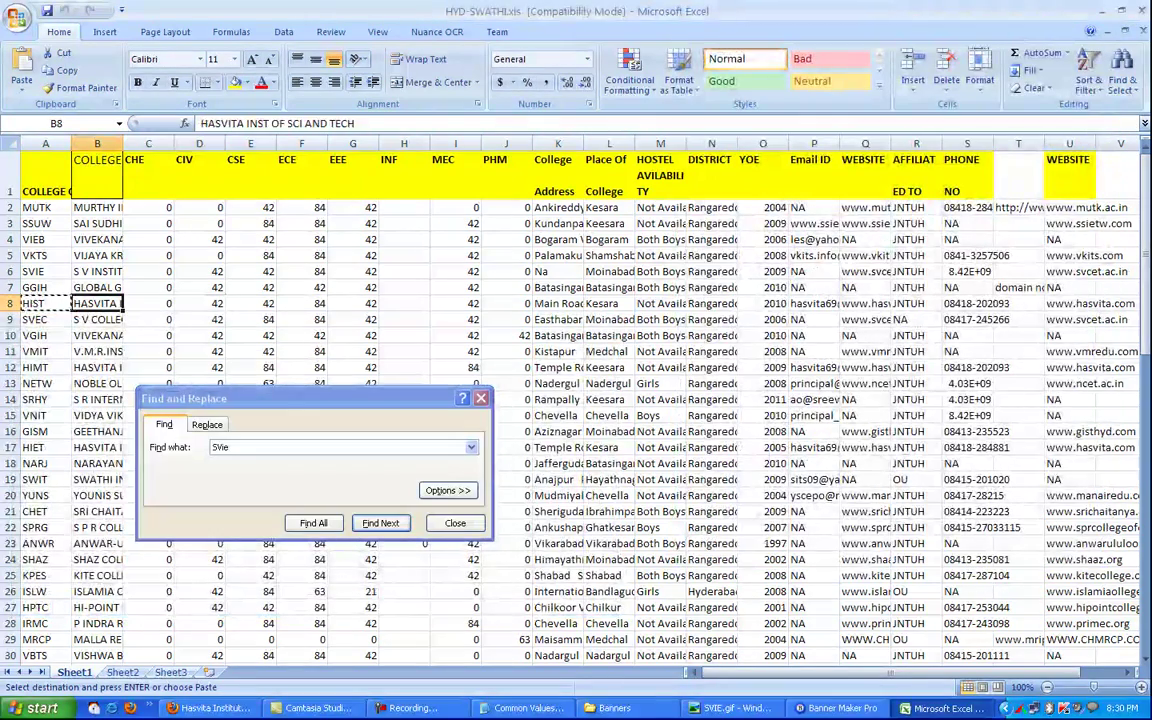
{"action": "key", "text": "ctrl+c"}
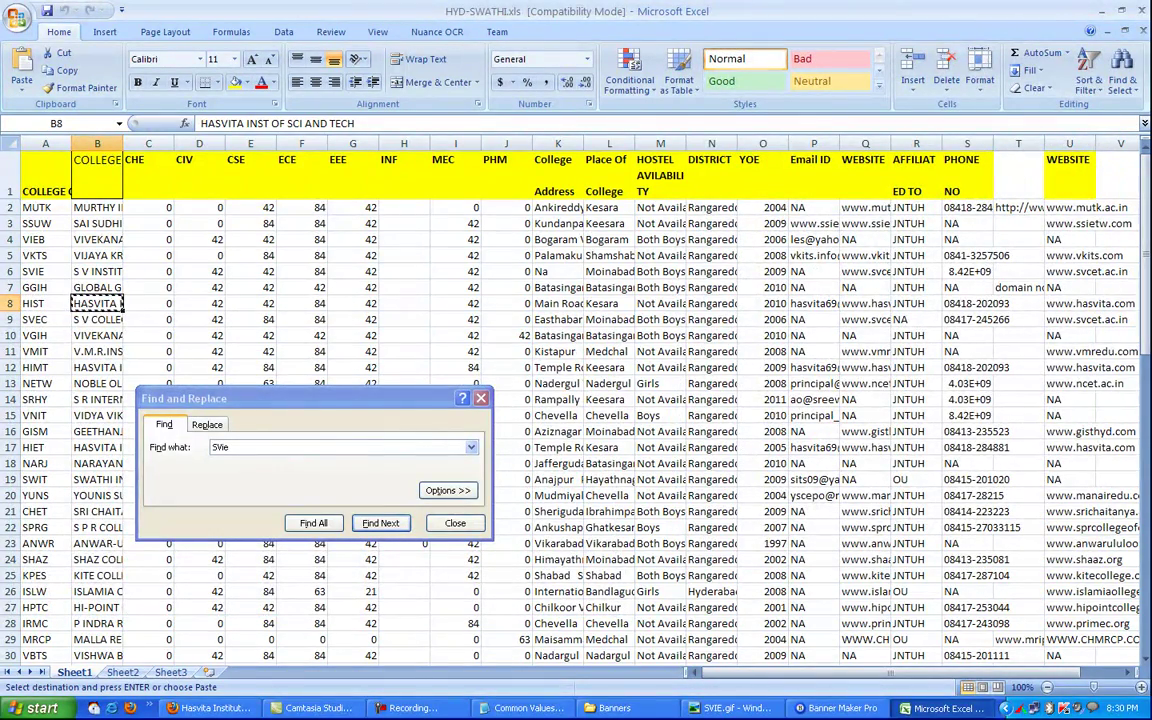
{"action": "left_click", "coordinate": [838, 708]}
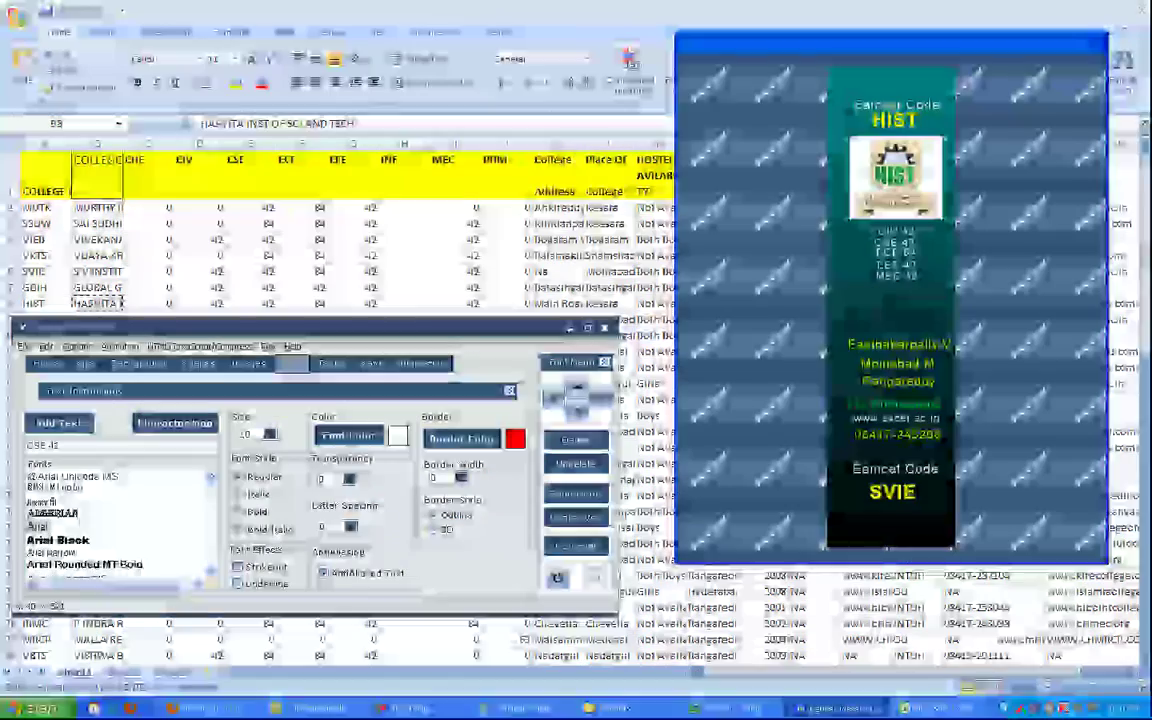
{"action": "left_click", "coordinate": [897, 297]}
{"action": "left_click_drag", "start_coordinate": [92, 445], "coordinate": [25, 445]}
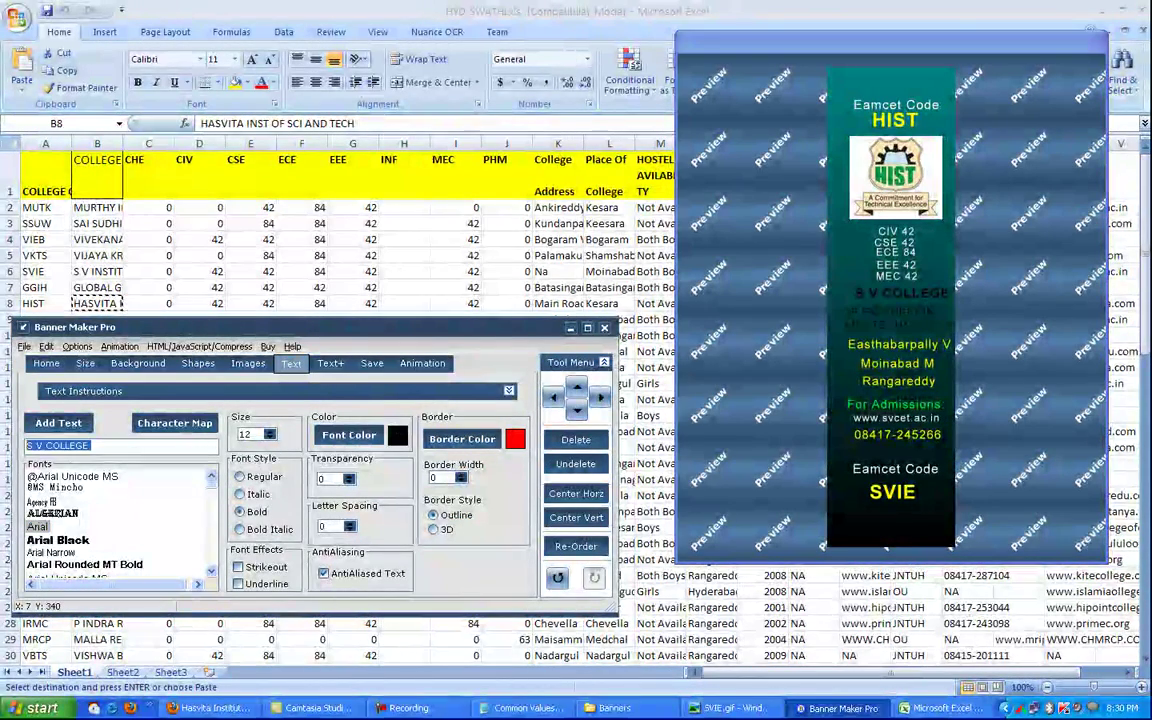
{"action": "right_click", "coordinate": [70, 445]}
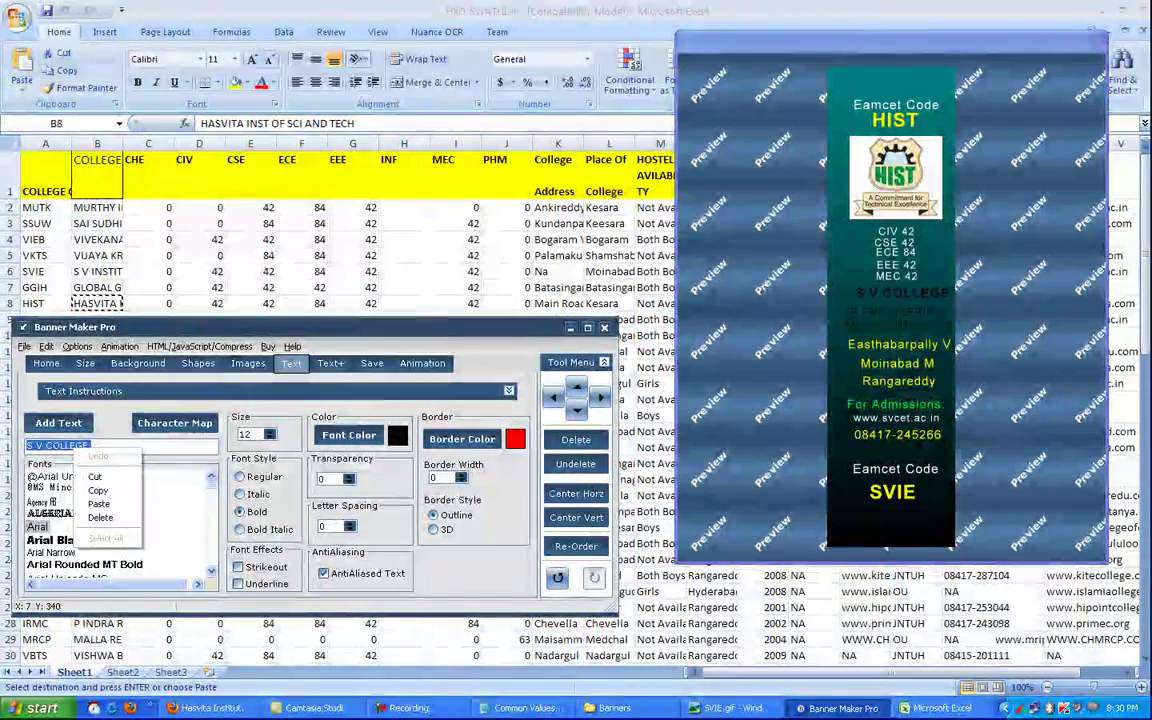
{"action": "left_click", "coordinate": [95, 456]}
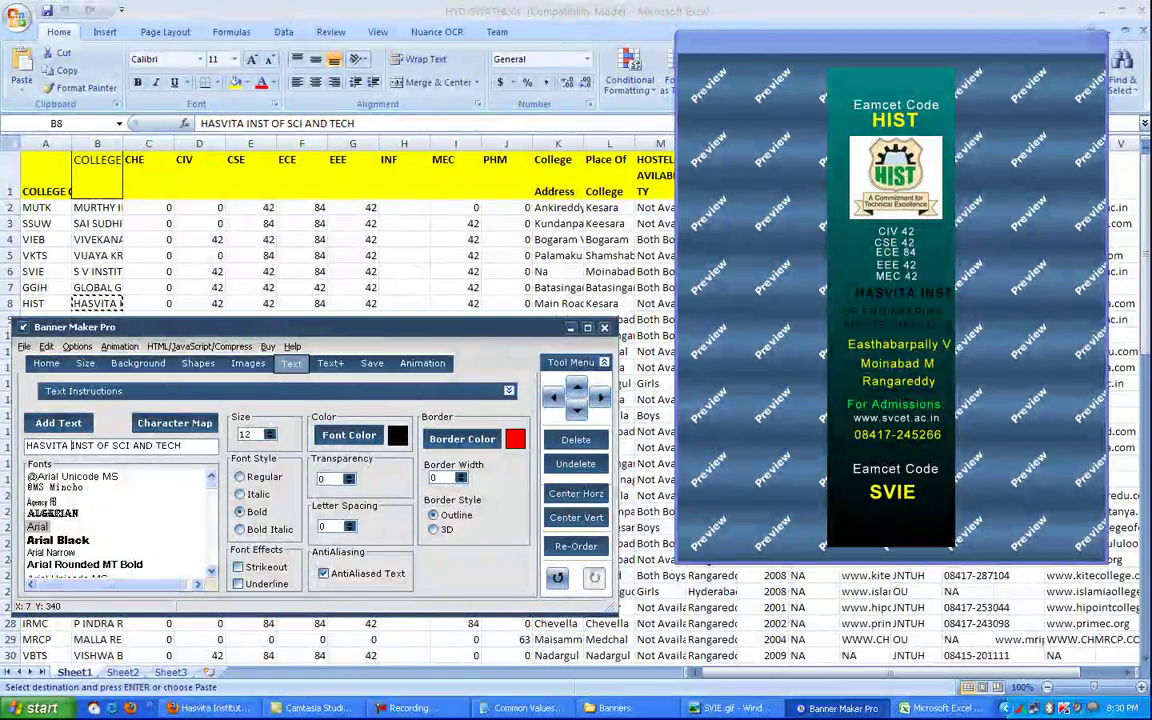
{"action": "left_click_drag", "start_coordinate": [71, 445], "coordinate": [180, 445]}
{"action": "key", "text": "ctrl+x"}
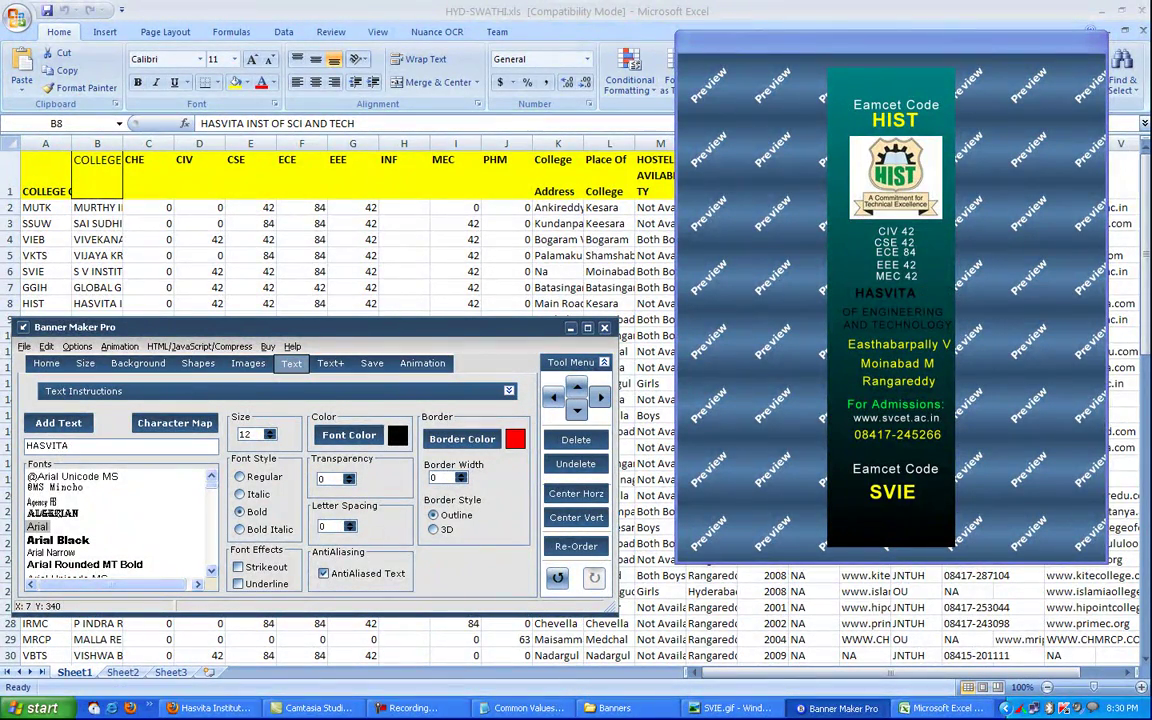
Step: Replace the banner's OF ENGINEERING line with INST OF, using the part cut from the college name
{"action": "left_click_drag", "start_coordinate": [878, 312], "coordinate": [882, 309]}
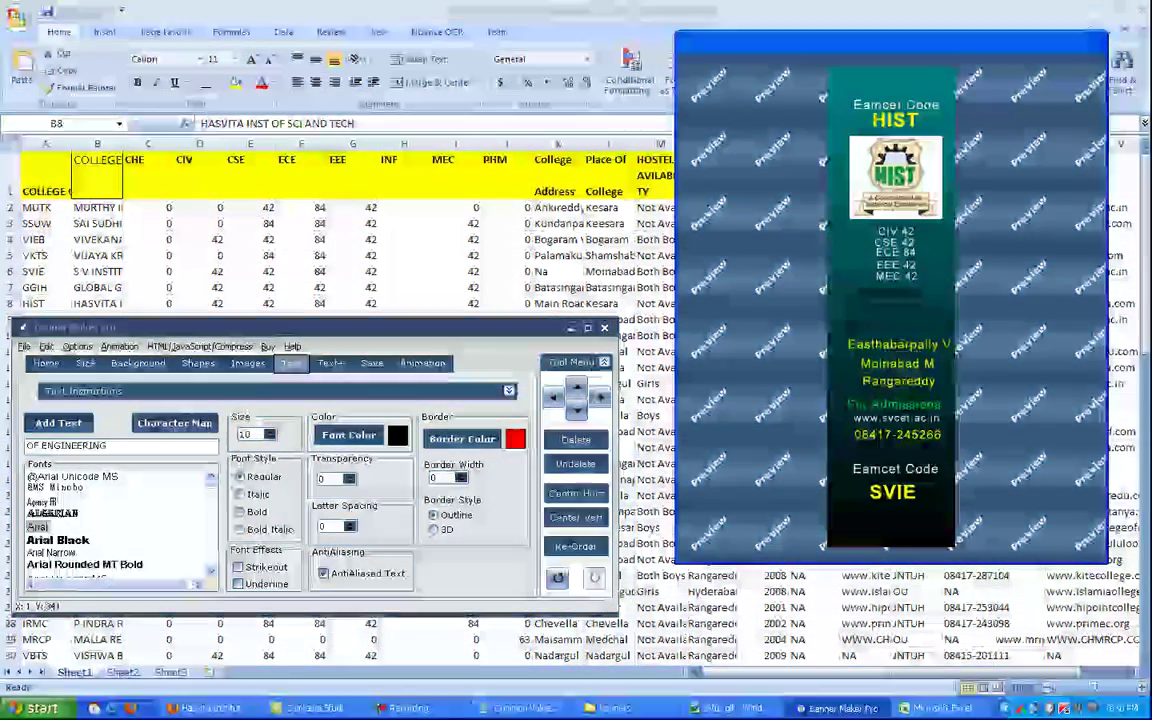
{"action": "right_click", "coordinate": [45, 447]}
{"action": "left_click", "coordinate": [67, 503]}
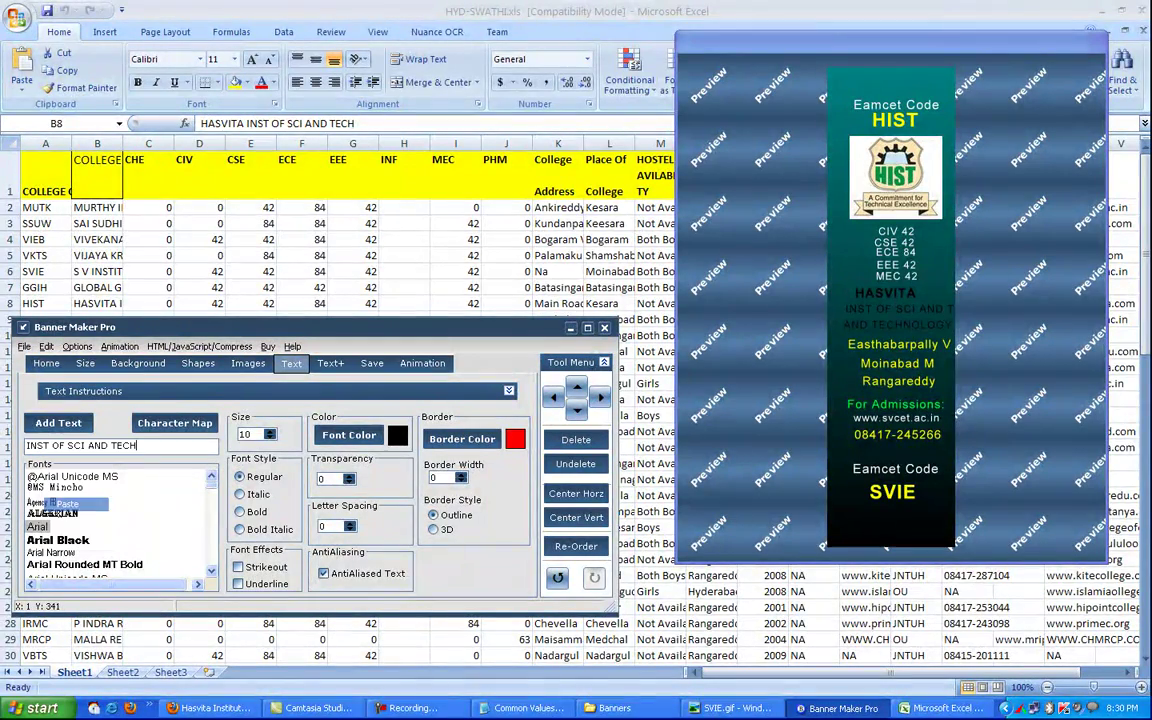
{"action": "left_click_drag", "start_coordinate": [69, 445], "coordinate": [137, 446]}
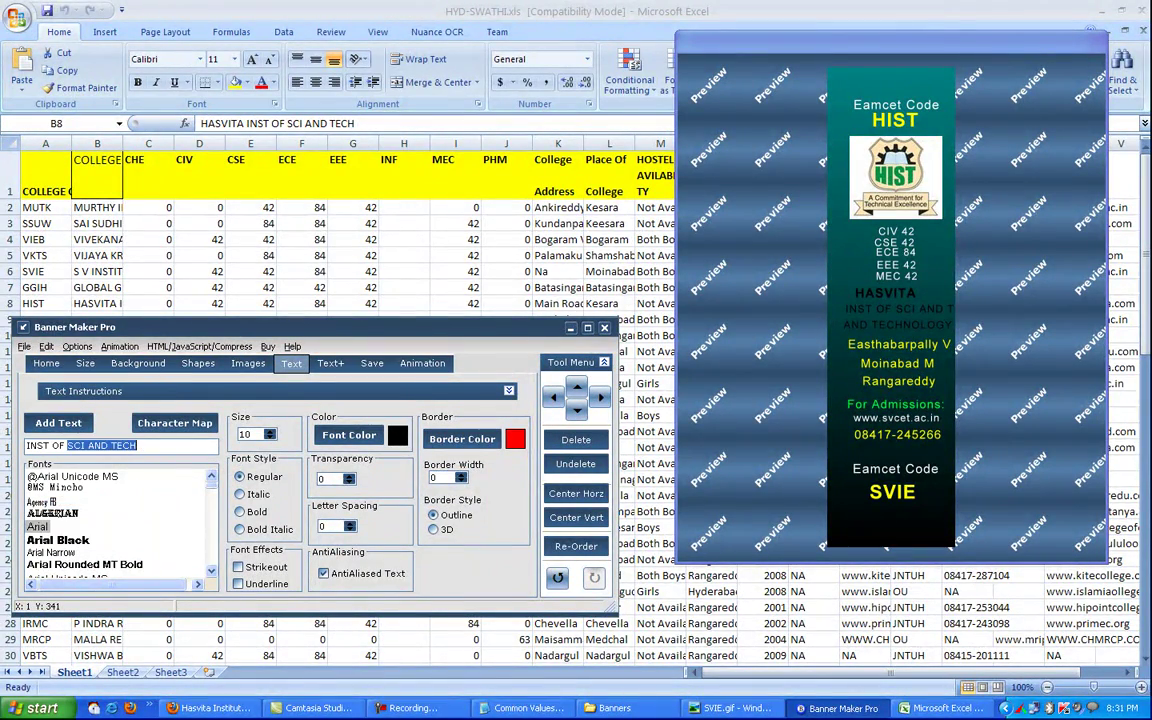
{"action": "key", "text": "BackSpace"}
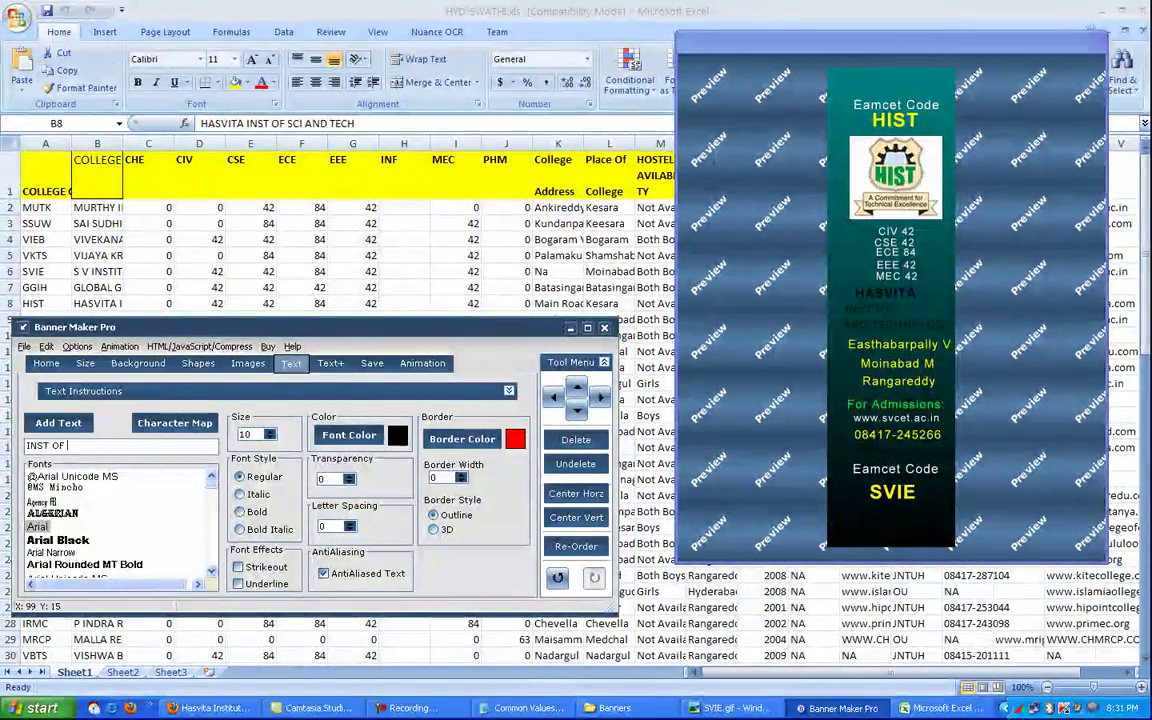
Step: Replace the AND TECHNOLOGY line with SCI AND TECH and realign the college name lines beneath the seat list
{"action": "left_click_drag", "start_coordinate": [897, 325], "coordinate": [901, 321]}
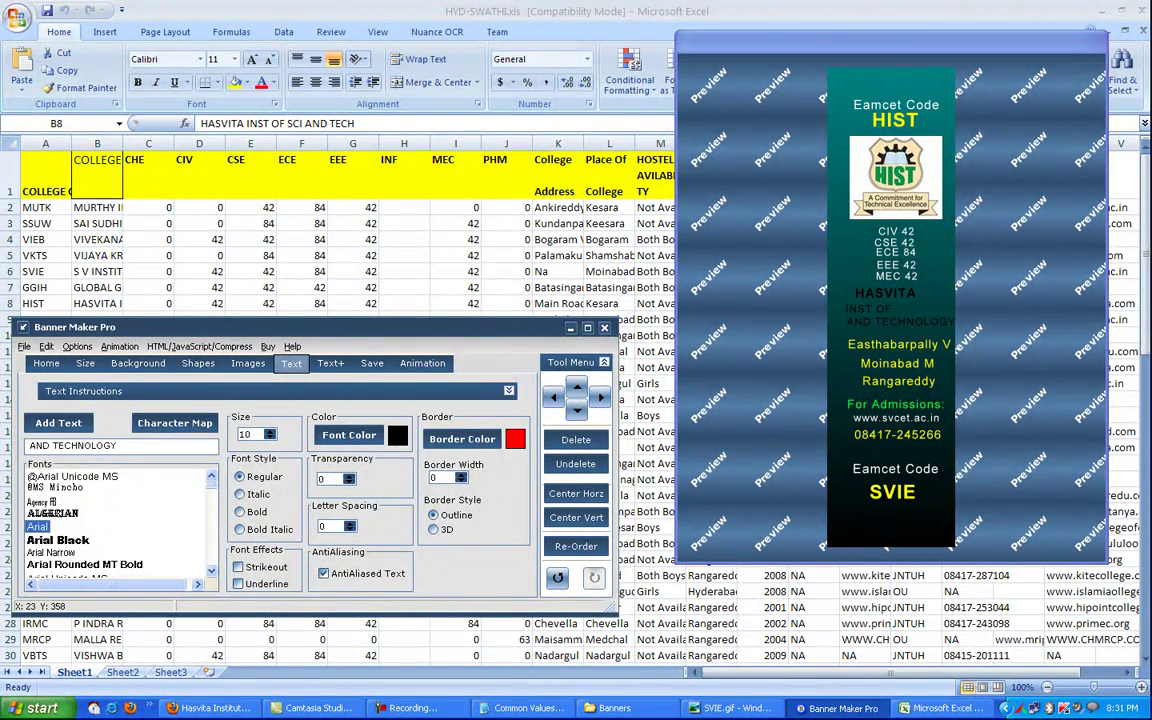
{"action": "left_click_drag", "start_coordinate": [118, 446], "coordinate": [25, 446]}
{"action": "right_click", "coordinate": [88, 449]}
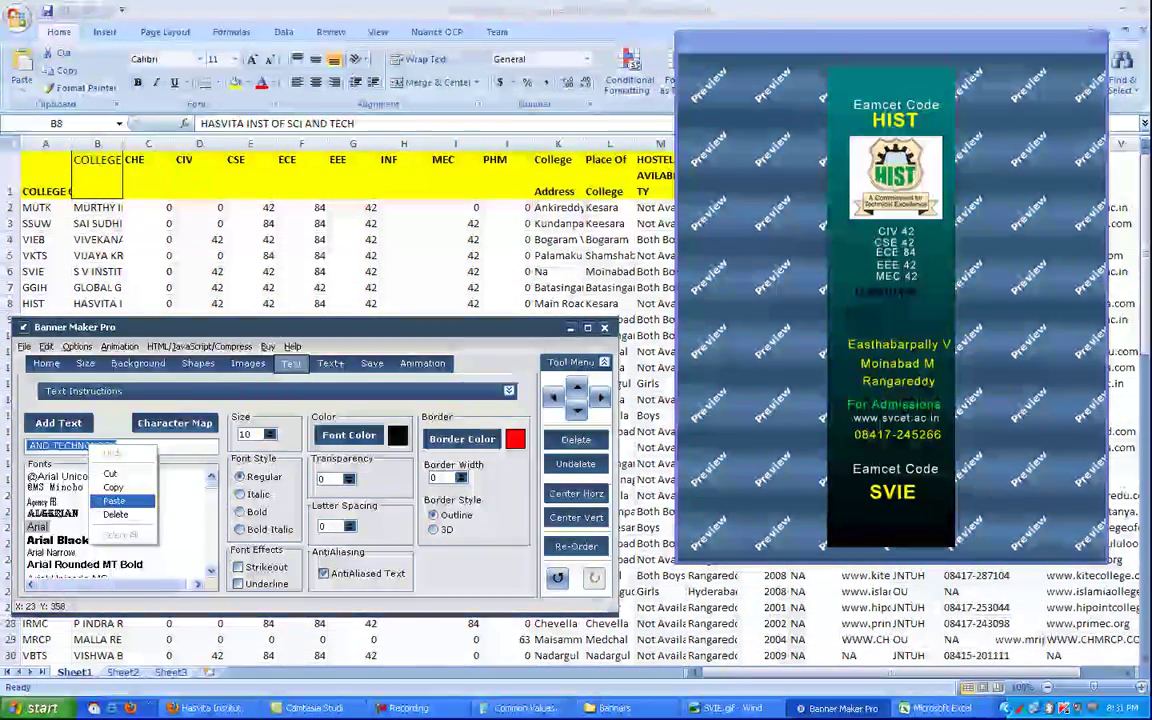
{"action": "left_click", "coordinate": [114, 500]}
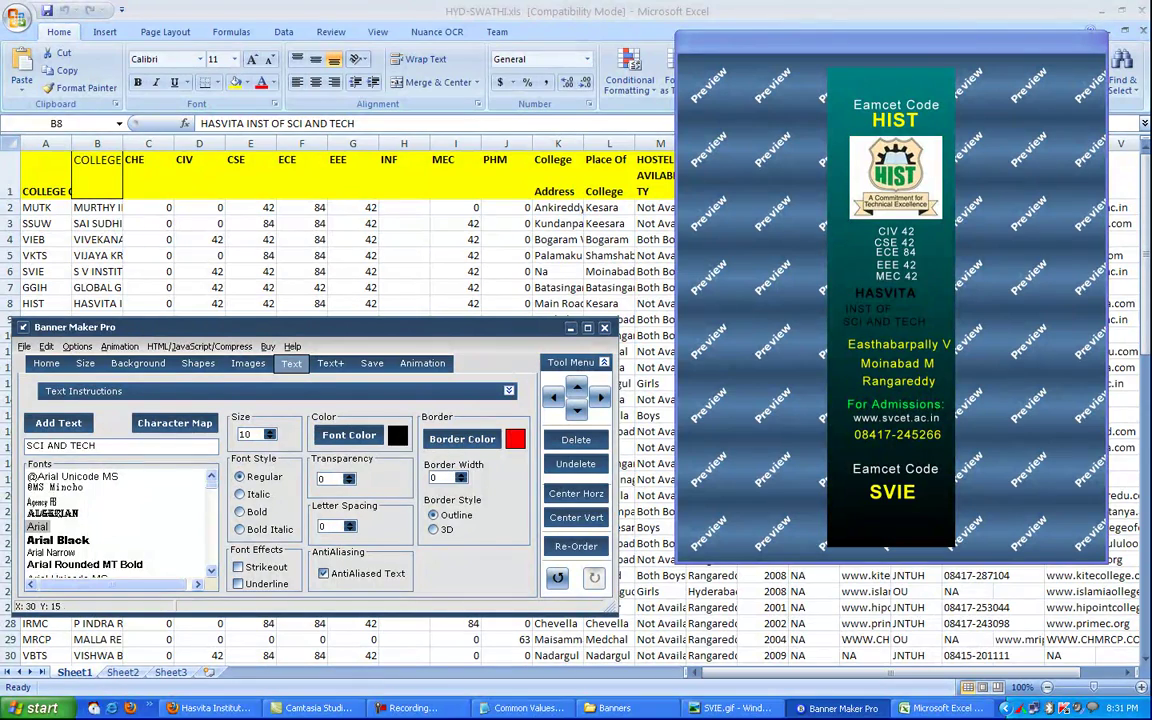
{"action": "left_click_drag", "start_coordinate": [876, 309], "coordinate": [899, 305]}
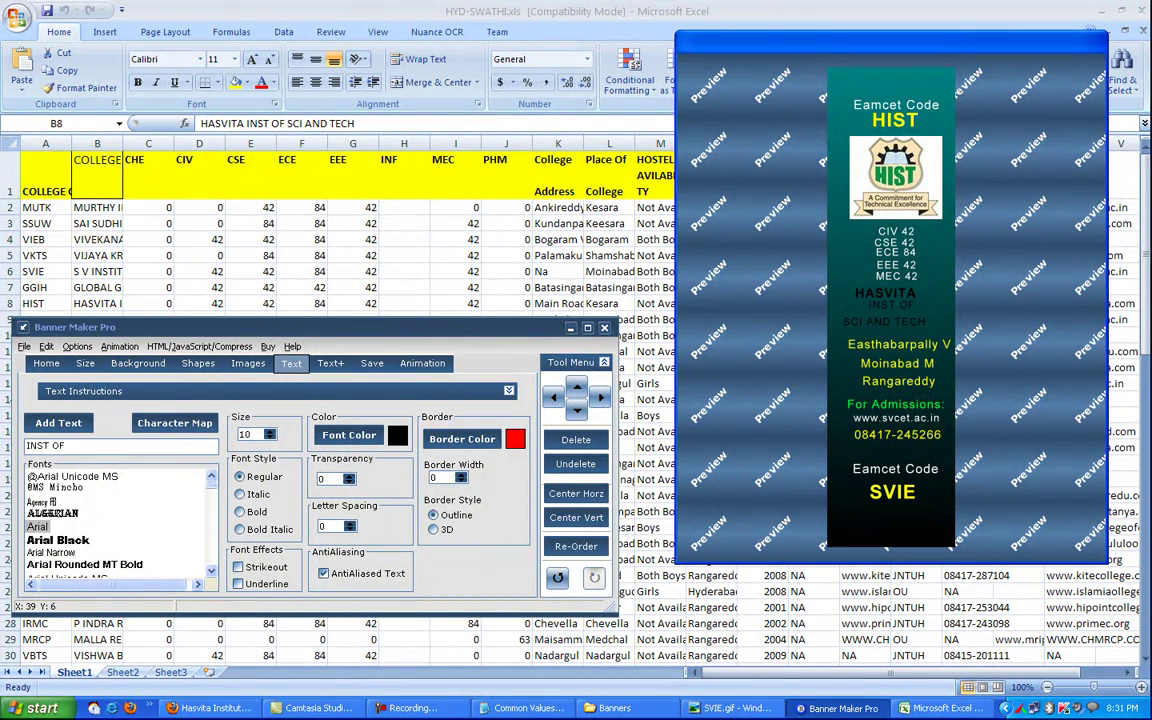
{"action": "left_click_drag", "start_coordinate": [906, 322], "coordinate": [887, 297]}
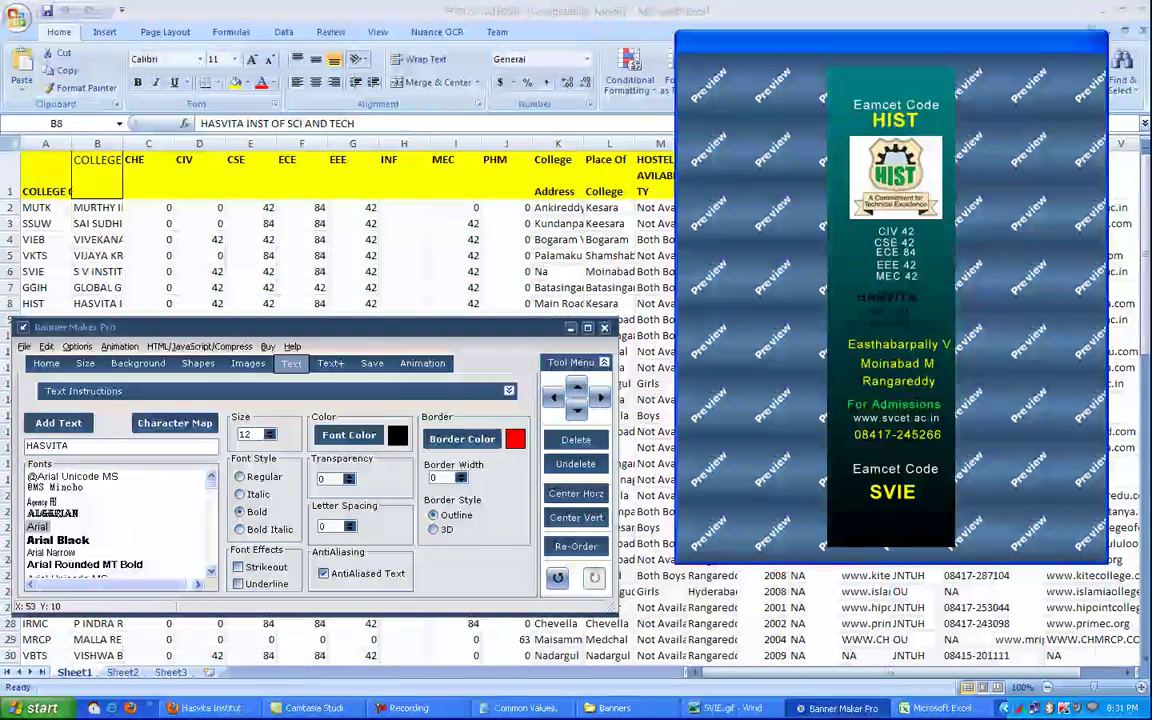
Step: Switch to Excel and copy the college address from the HIST row
{"action": "left_click_drag", "start_coordinate": [898, 344], "coordinate": [901, 341]}
{"action": "key", "text": "alt+Tab"}
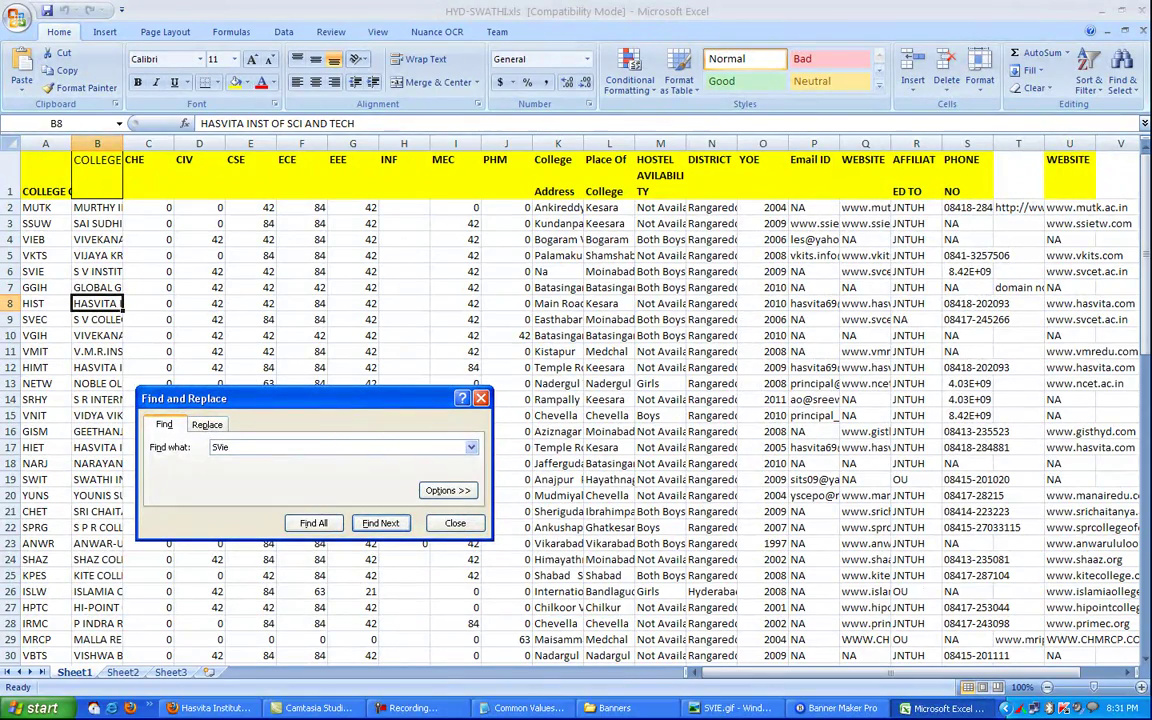
{"action": "left_click", "coordinate": [45, 303]}
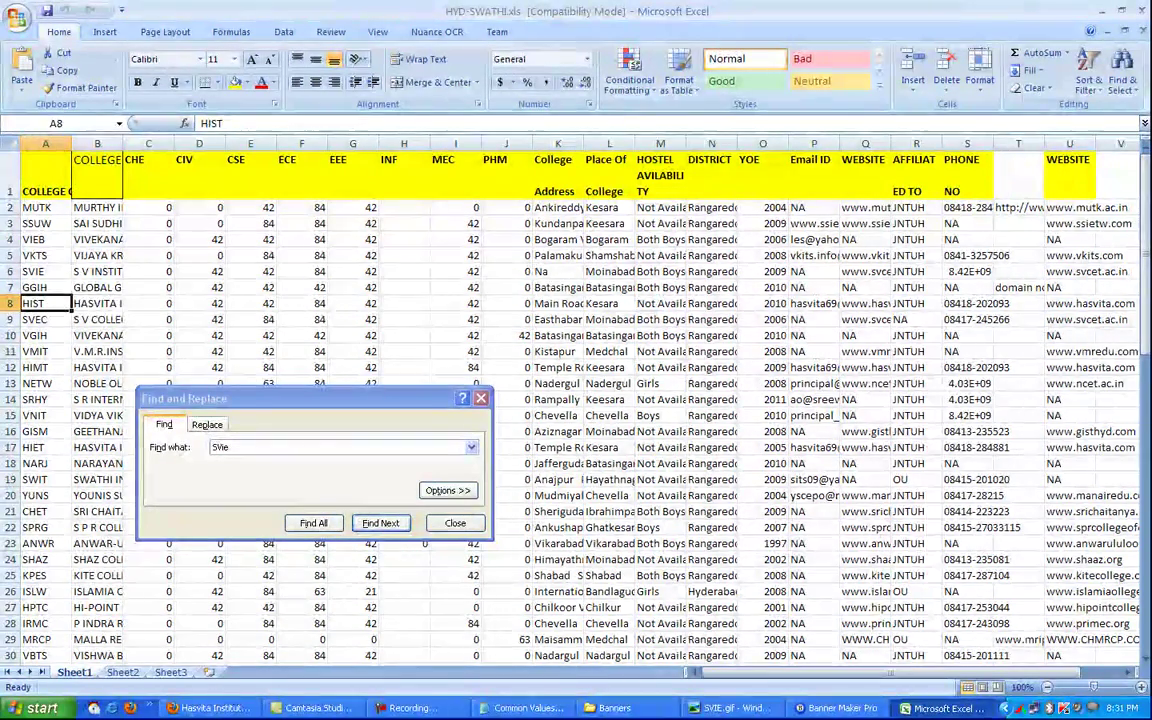
{"action": "left_click", "coordinate": [10, 303]}
{"action": "left_click", "coordinate": [558, 303]}
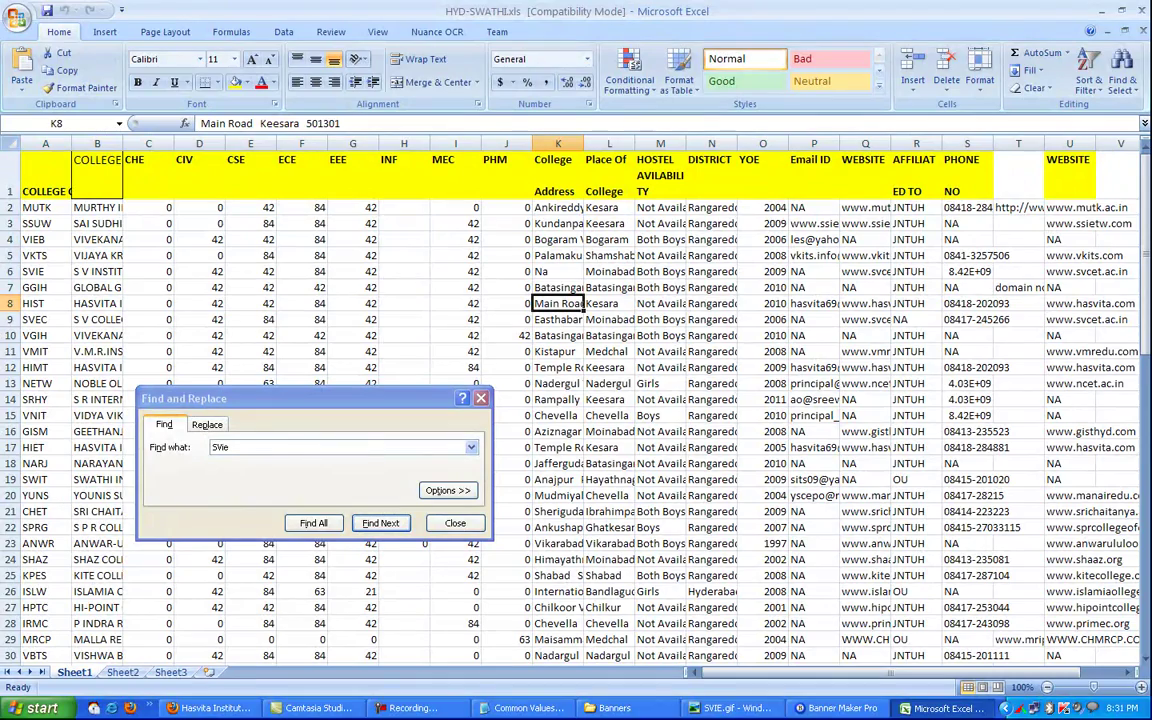
{"action": "key", "text": "ctrl+c"}
Step: In Banner Maker Pro, replace the Easthabarpally V line with the copied address, keeping only Main Road
{"action": "left_click", "coordinate": [843, 708]}
{"action": "left_click_drag", "start_coordinate": [893, 342], "coordinate": [896, 339]}
{"action": "left_click", "coordinate": [100, 445]}
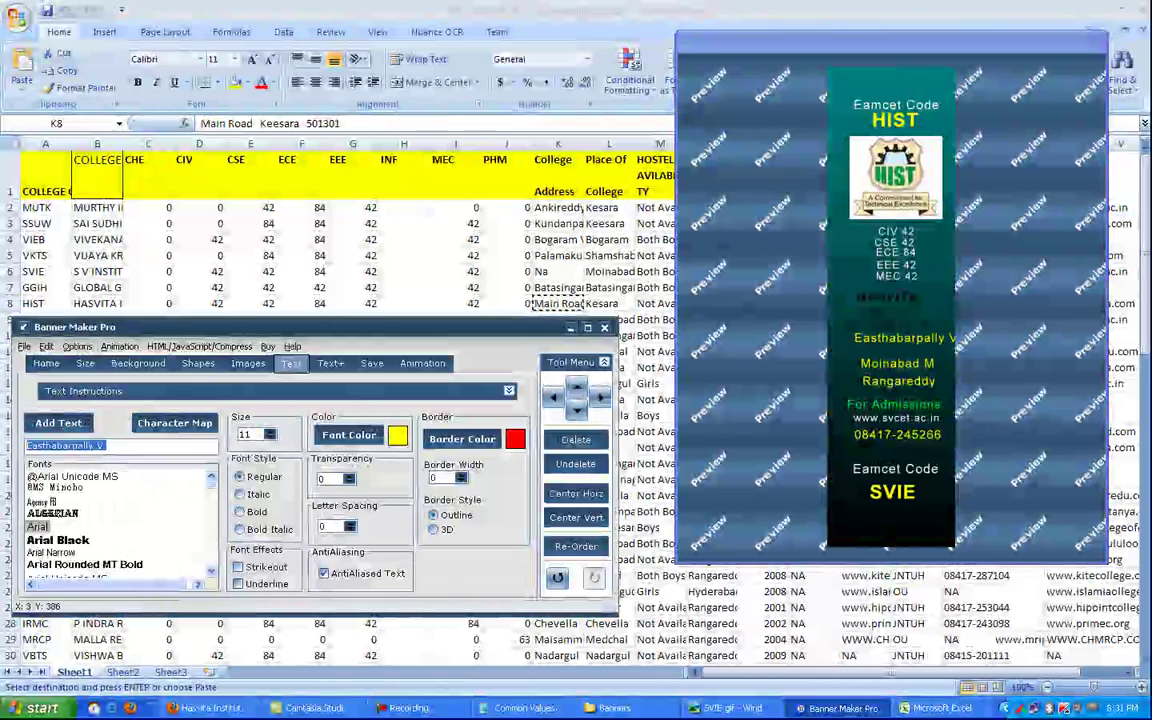
{"action": "right_click", "coordinate": [84, 447]}
{"action": "left_click", "coordinate": [116, 494]}
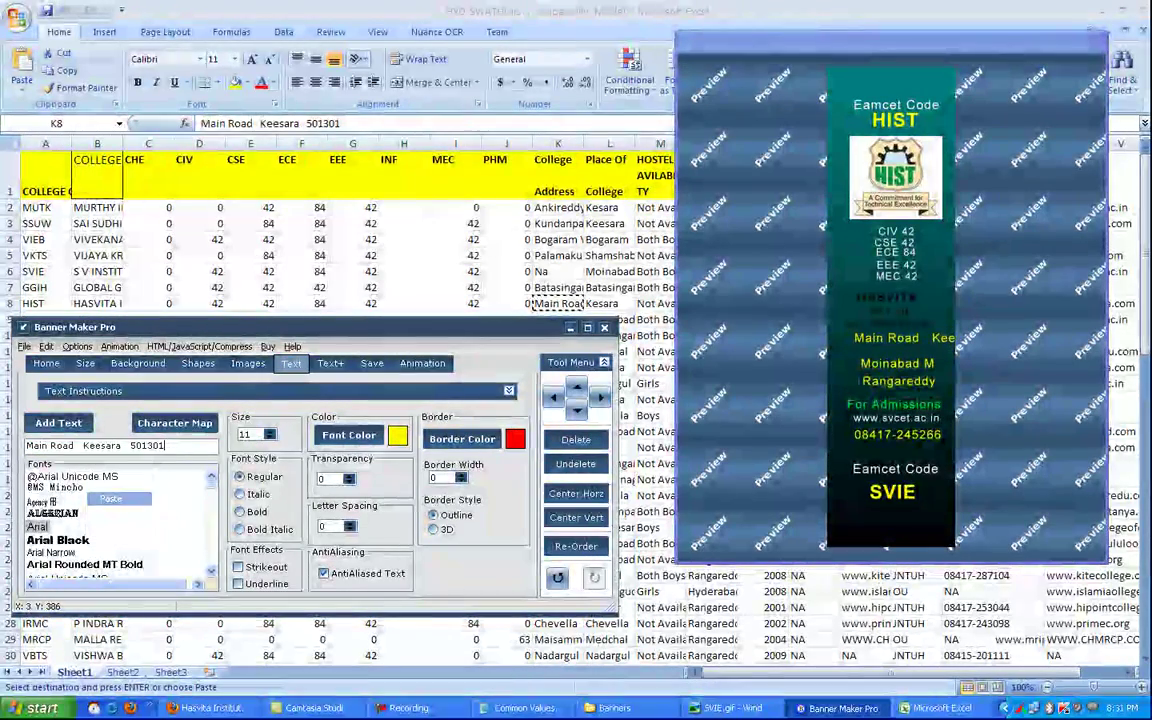
{"action": "left_click_drag", "start_coordinate": [80, 445], "coordinate": [118, 445]}
{"action": "key", "text": "shift+End"}
{"action": "key", "text": "Delete"}
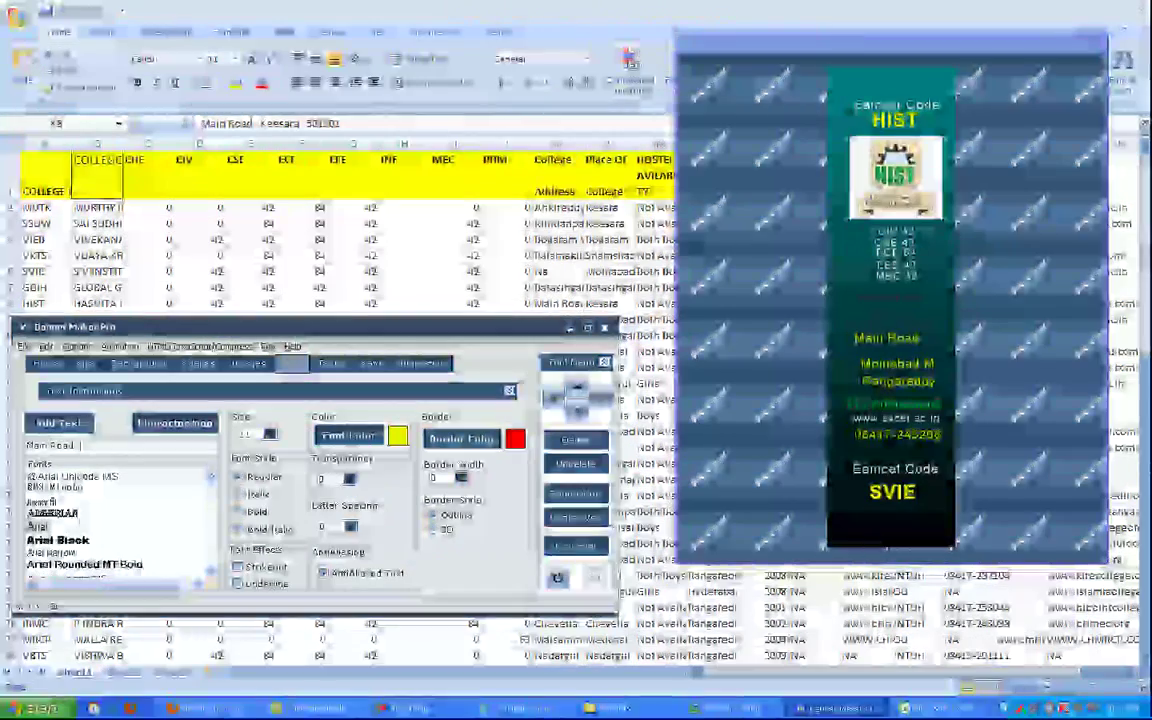
Step: Replace the Moinabad M line with the remaining part of the copied address, Keesara and its postal code
{"action": "left_click_drag", "start_coordinate": [875, 364], "coordinate": [878, 361]}
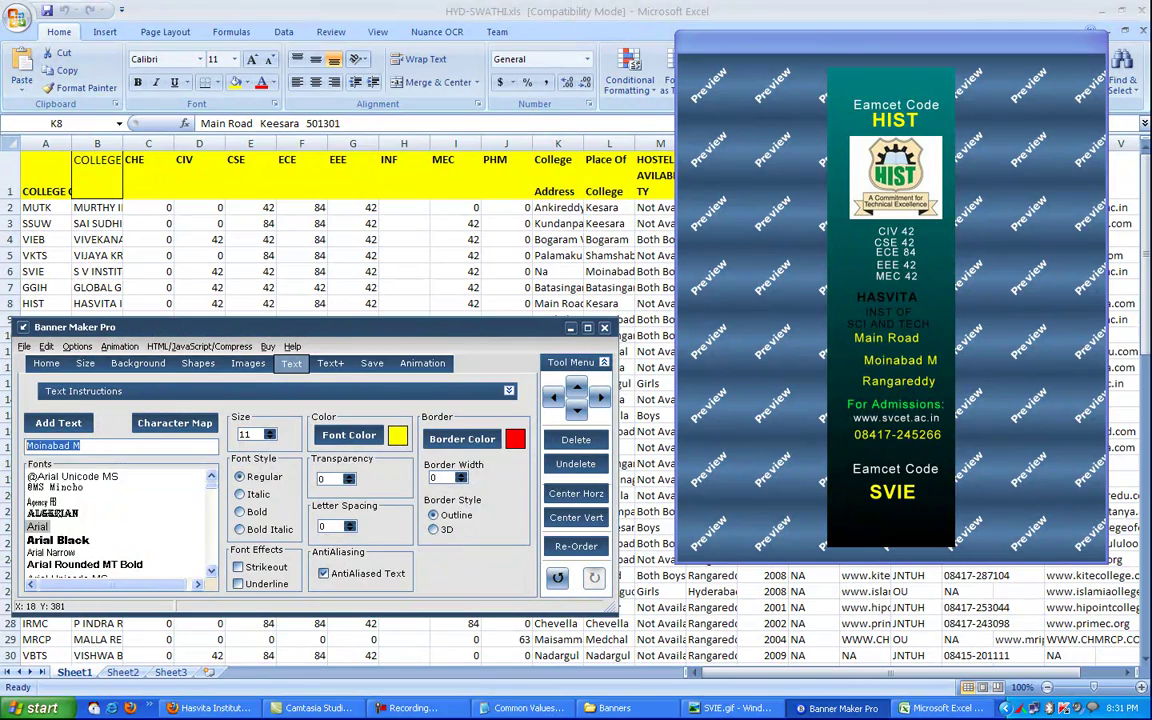
{"action": "right_click", "coordinate": [52, 446]}
{"action": "left_click", "coordinate": [66, 499]}
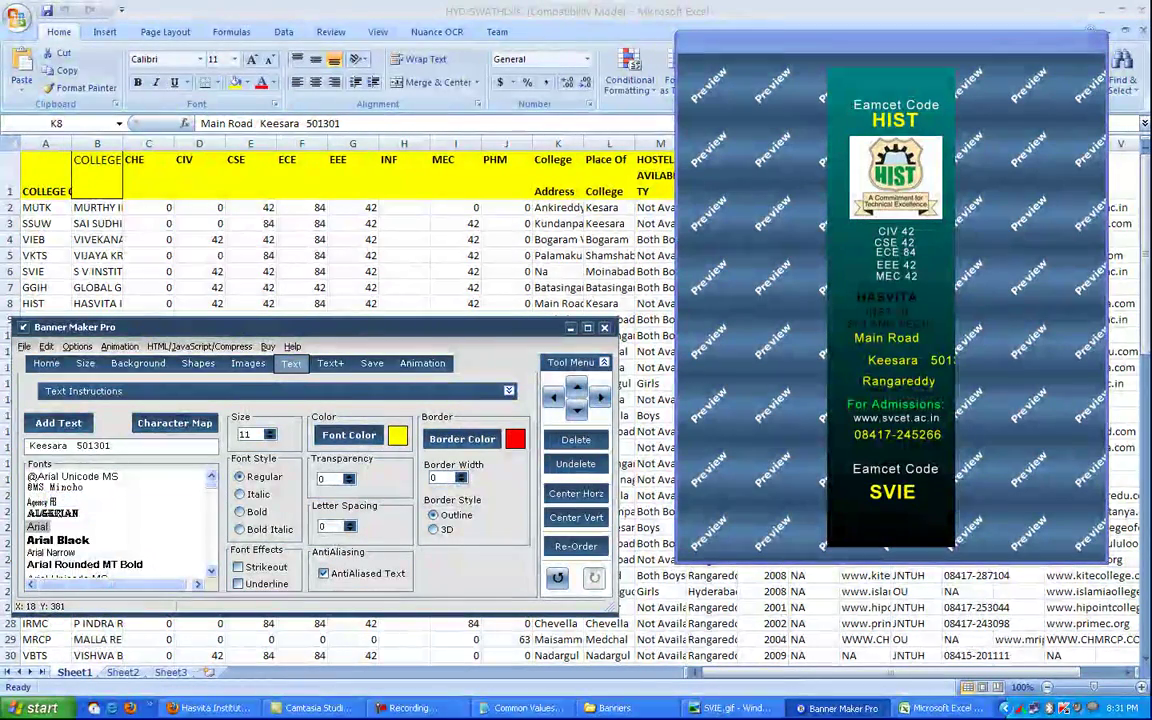
Step: Remove the postal code from the Keesara line and move the Rangareddy line up closer beneath it
{"action": "key", "text": "Delete"}
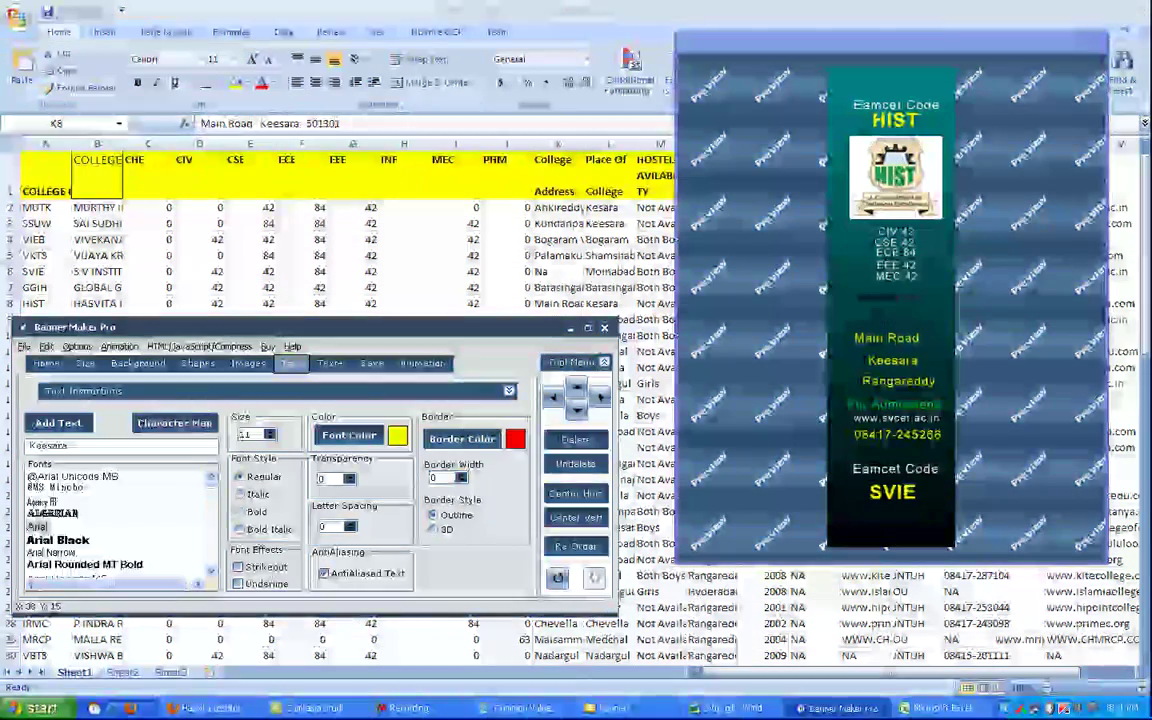
{"action": "left_click", "coordinate": [893, 360]}
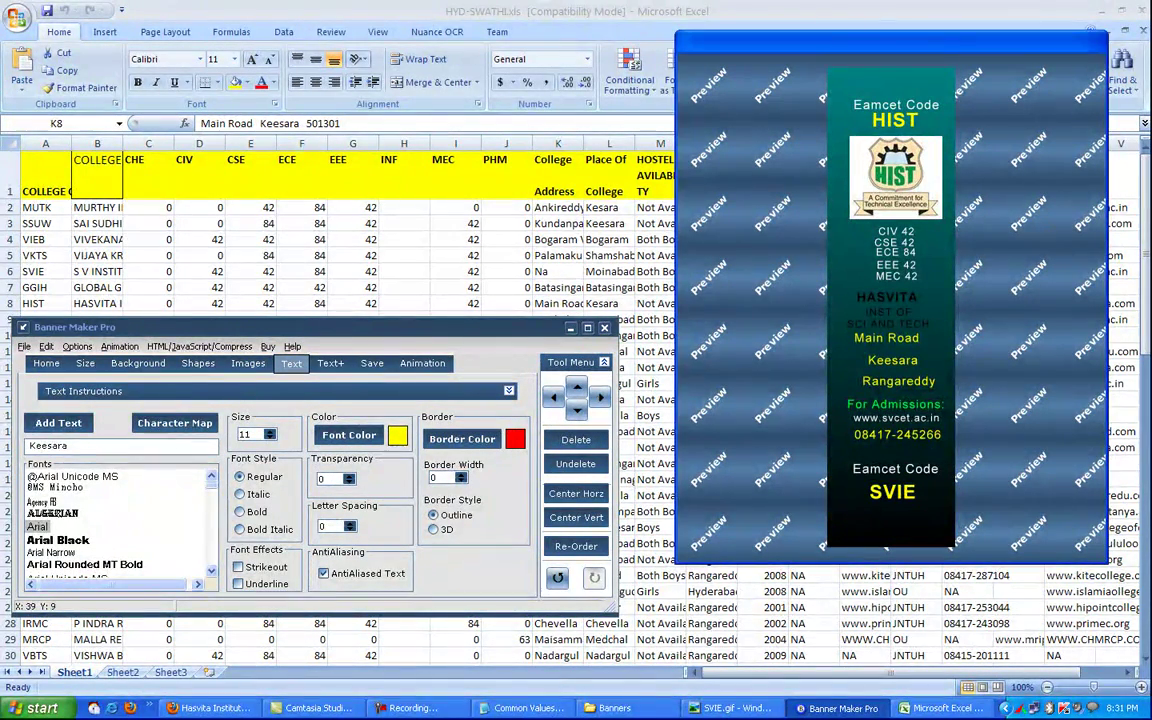
{"action": "left_click_drag", "start_coordinate": [898, 381], "coordinate": [896, 375]}
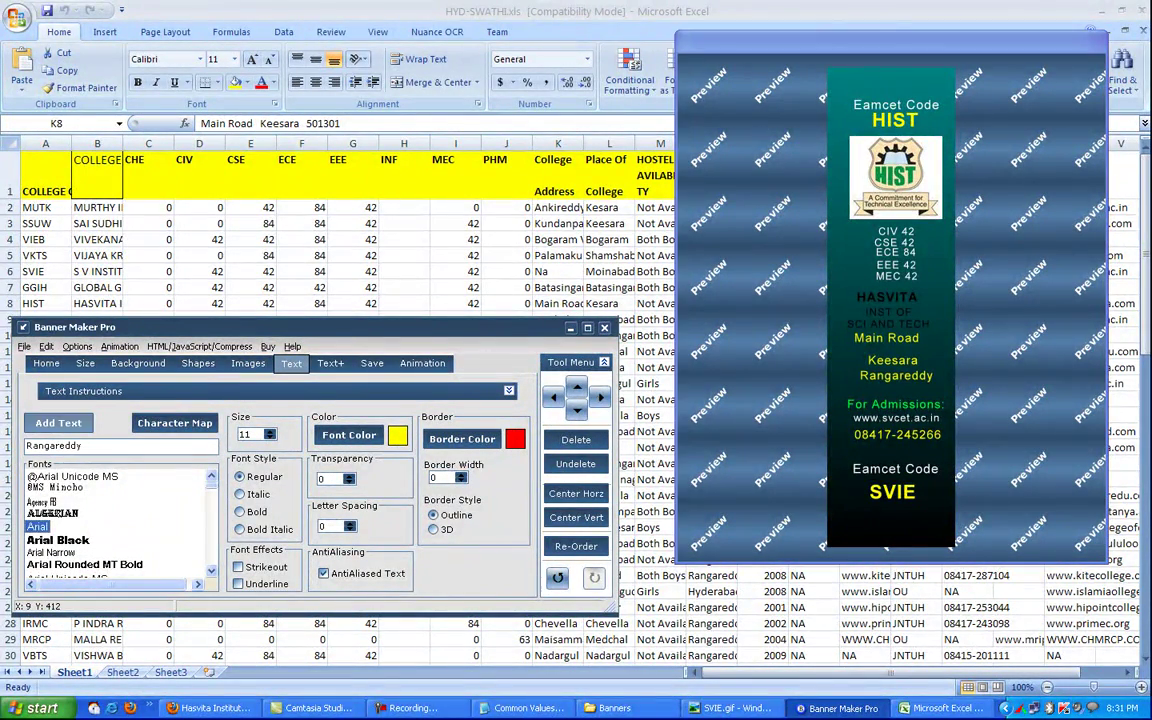
Step: Add a new text line with the college's postal code and place it beneath Rangareddy
{"action": "left_click", "coordinate": [58, 423]}
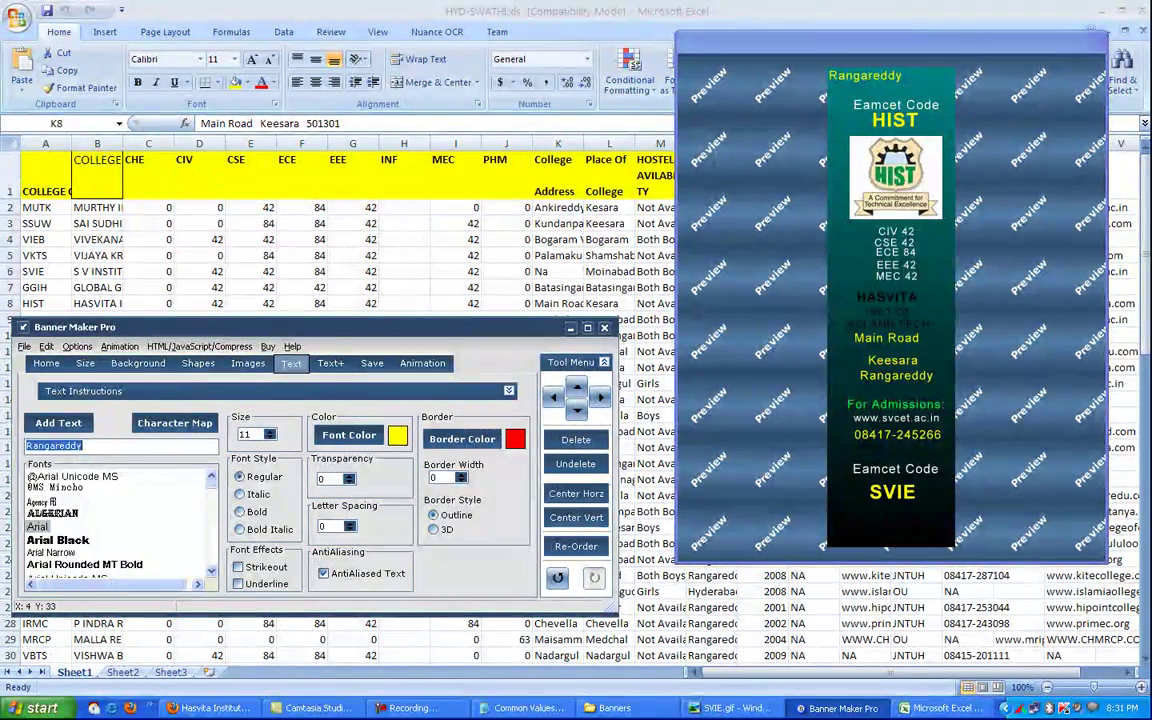
{"action": "right_click", "coordinate": [76, 445]}
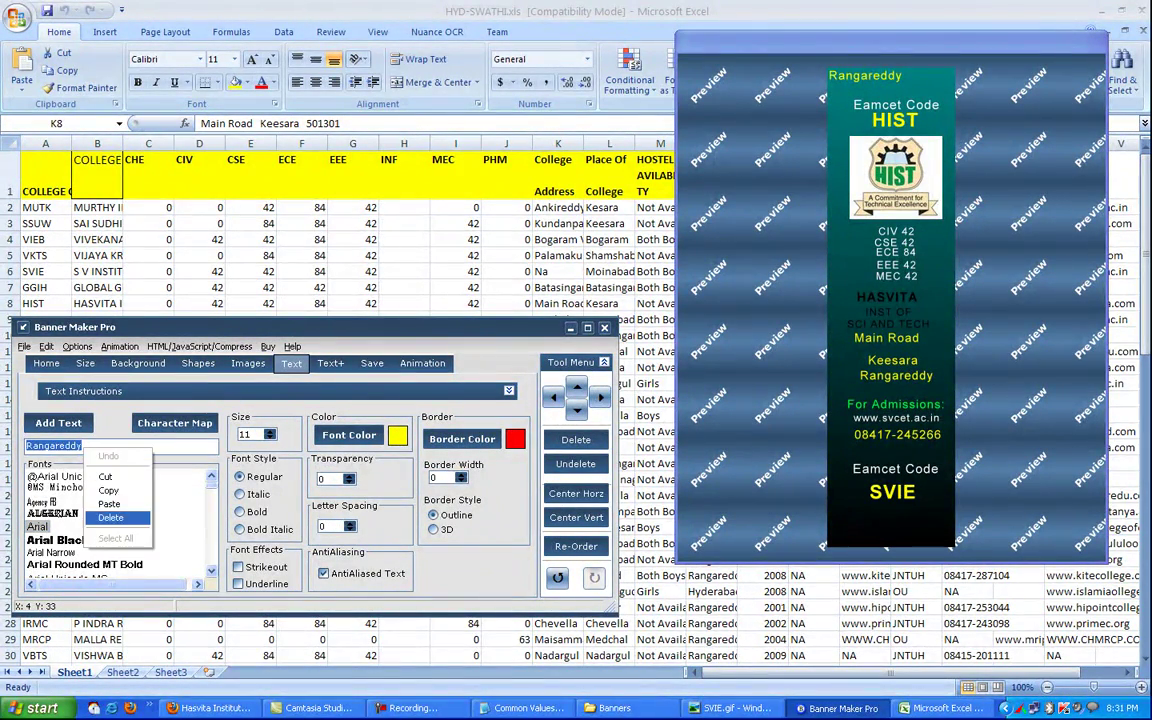
{"action": "left_click", "coordinate": [105, 457]}
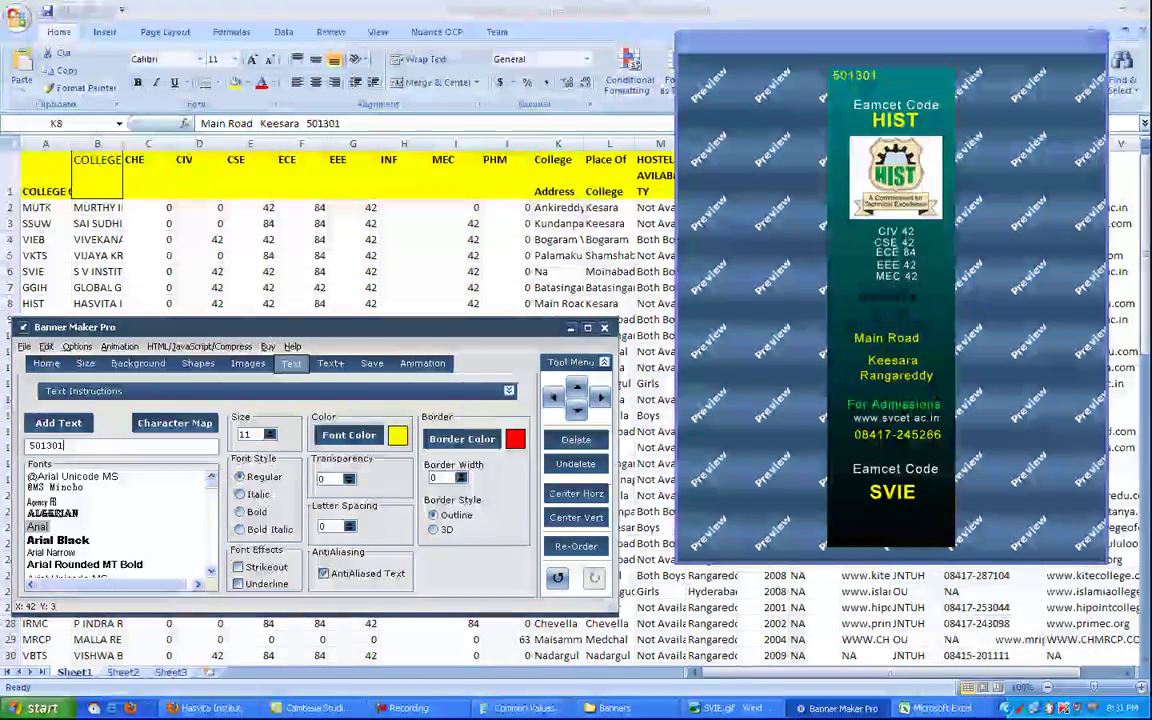
{"action": "left_click", "coordinate": [863, 75]}
{"action": "left_click_drag", "start_coordinate": [863, 76], "coordinate": [890, 369]}
Step: Fine-tune the positions of the Keesara, Rangareddy and postal code lines so they stack evenly above For Admissions
{"action": "left_click", "coordinate": [576, 409]}
{"action": "left_click", "coordinate": [576, 409]}
{"action": "left_click", "coordinate": [600, 397]}
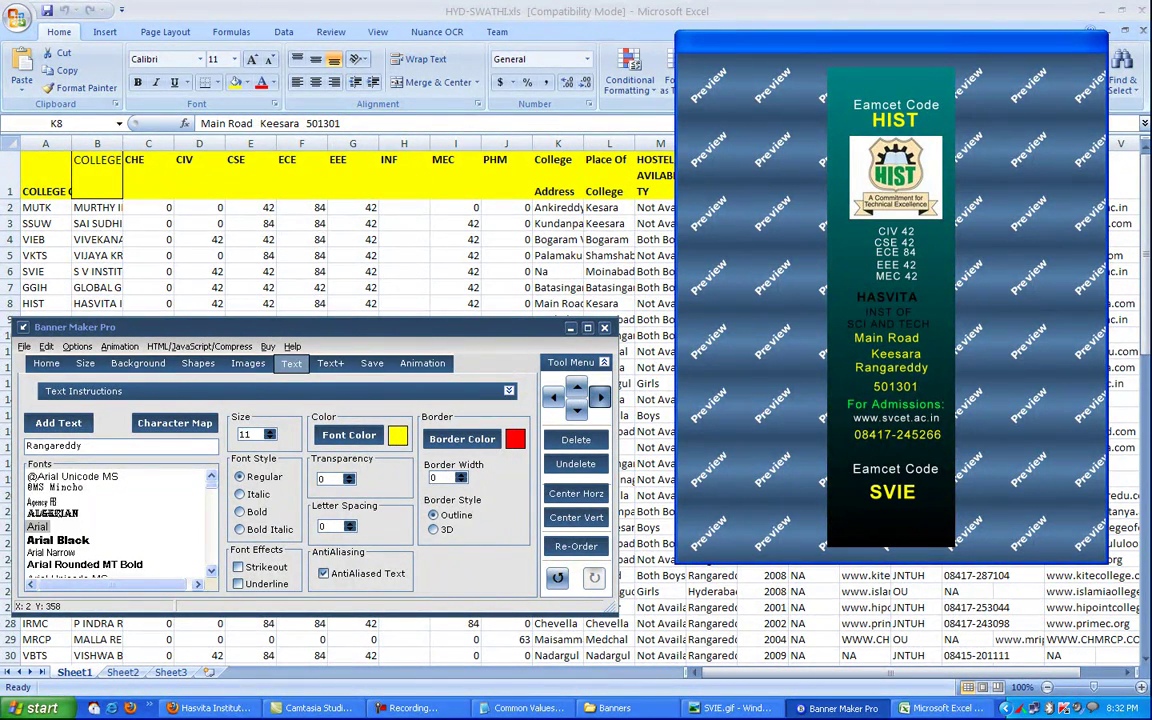
{"action": "left_click_drag", "start_coordinate": [899, 387], "coordinate": [902, 383]}
{"action": "left_click", "coordinate": [576, 387]}
{"action": "left_click", "coordinate": [553, 397]}
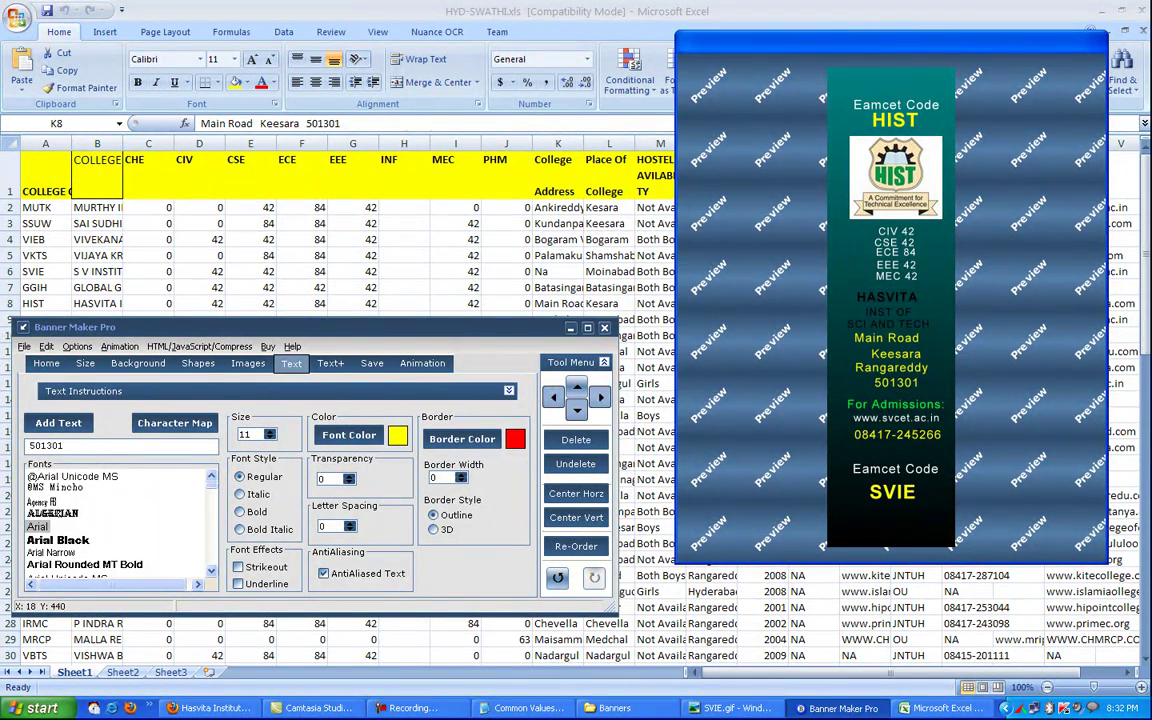
{"action": "left_click", "coordinate": [210, 708]}
{"action": "left_click_drag", "start_coordinate": [105, 72], "coordinate": [175, 72]}
{"action": "key", "text": "ctrl+c"}
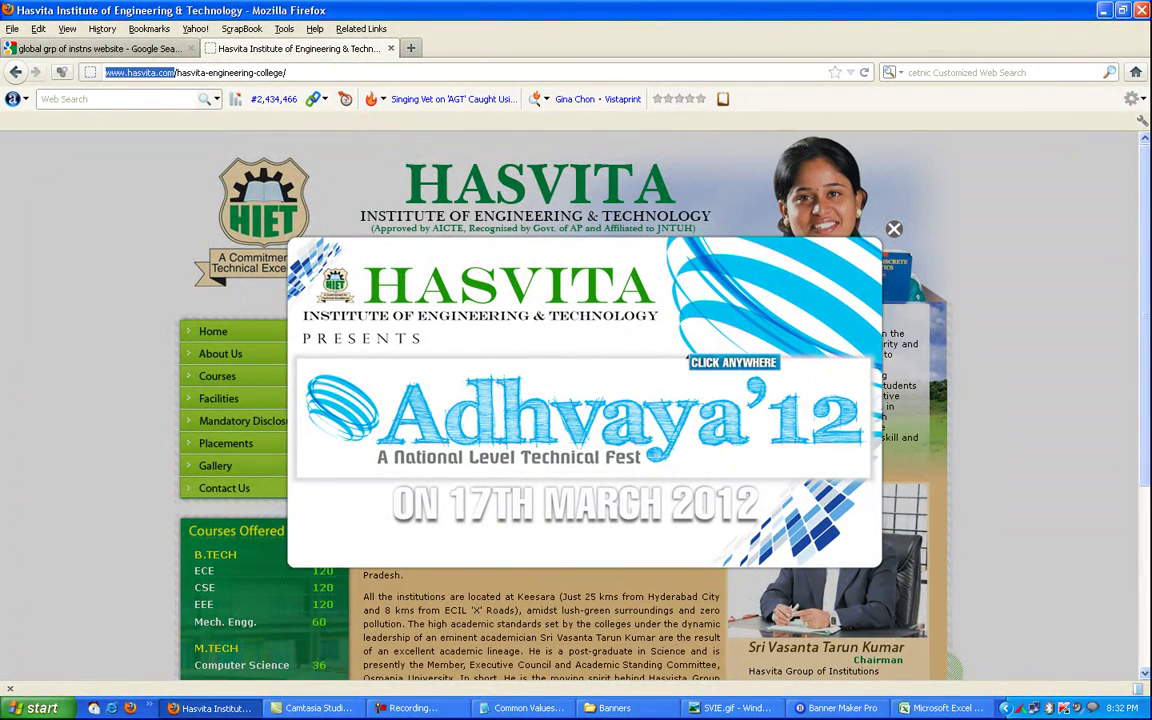
{"action": "left_click", "coordinate": [840, 708]}
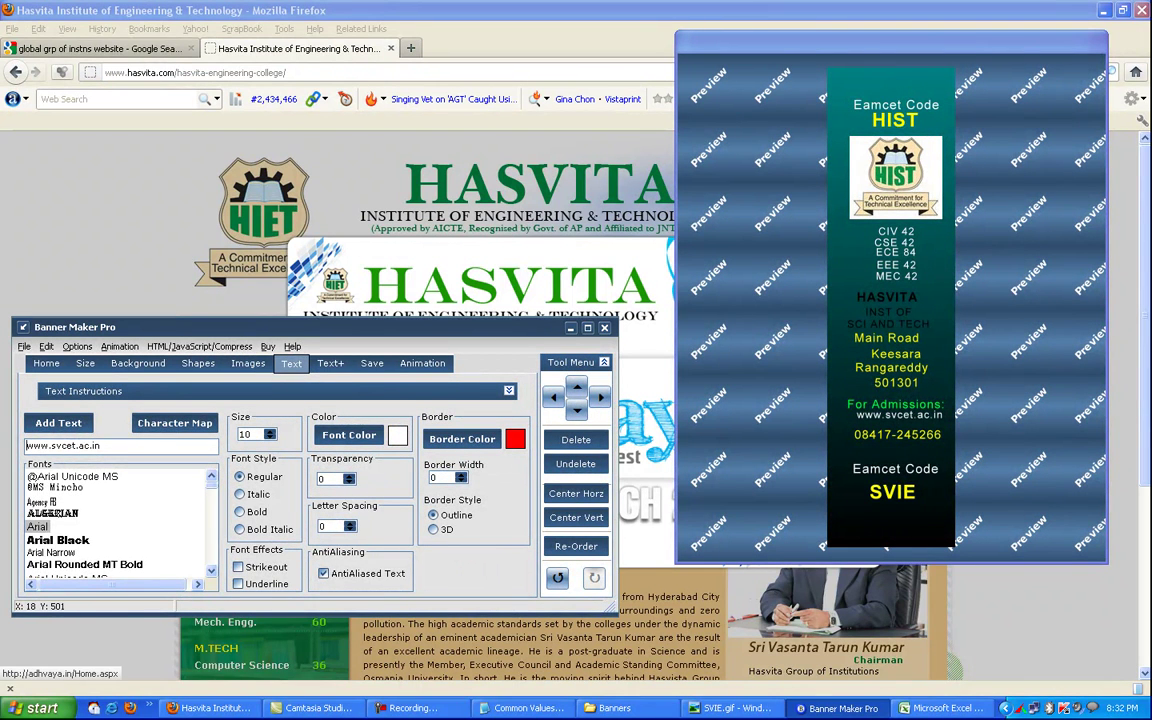
{"action": "left_click_drag", "start_coordinate": [100, 445], "coordinate": [27, 445]}
{"action": "right_click", "coordinate": [62, 447]}
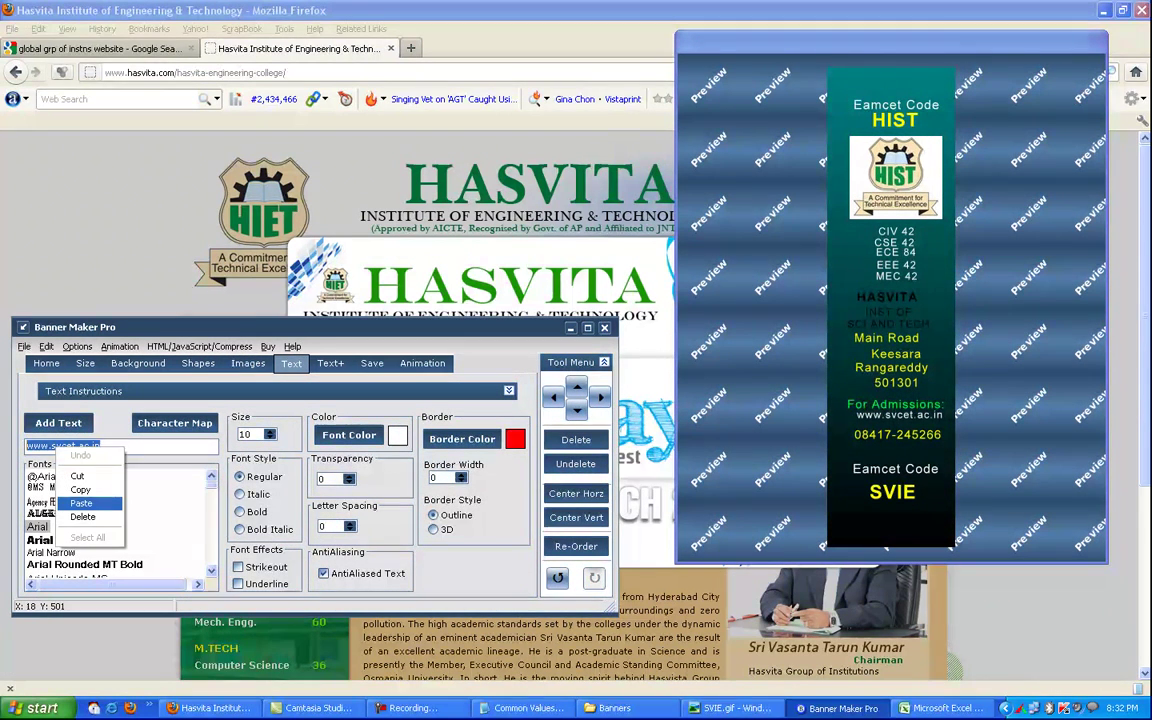
{"action": "left_click", "coordinate": [85, 500]}
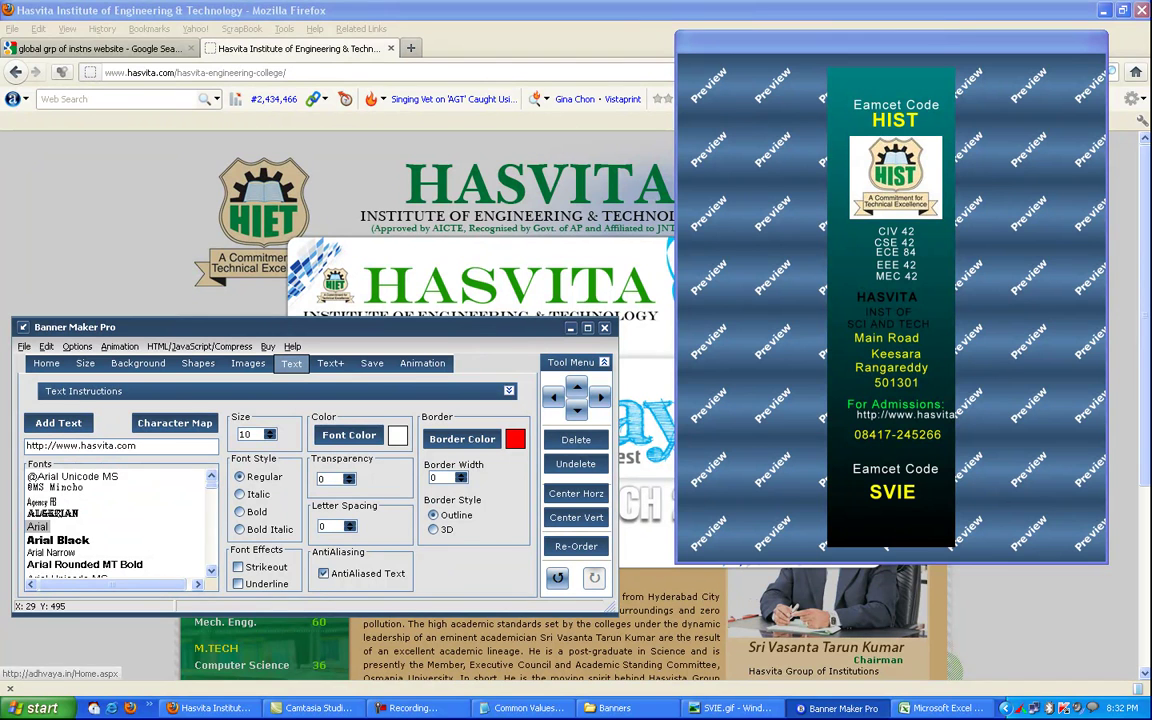
{"action": "left_click", "coordinate": [553, 397]}
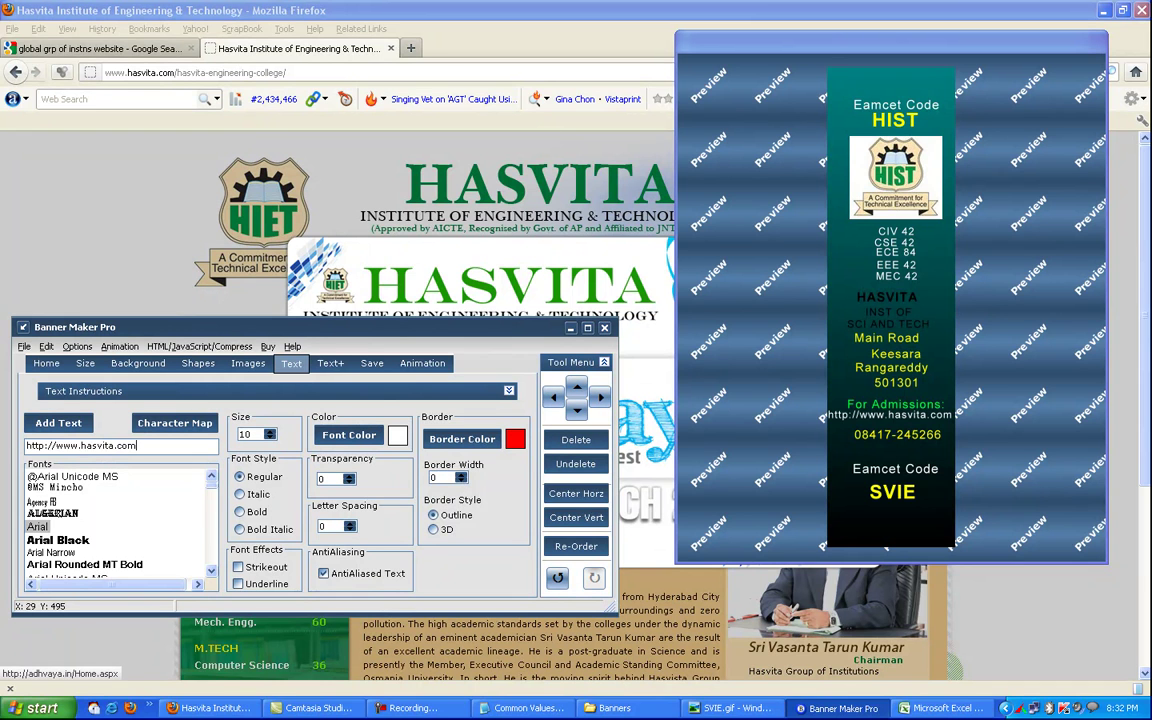
{"action": "left_click_drag", "start_coordinate": [56, 445], "coordinate": [25, 445]}
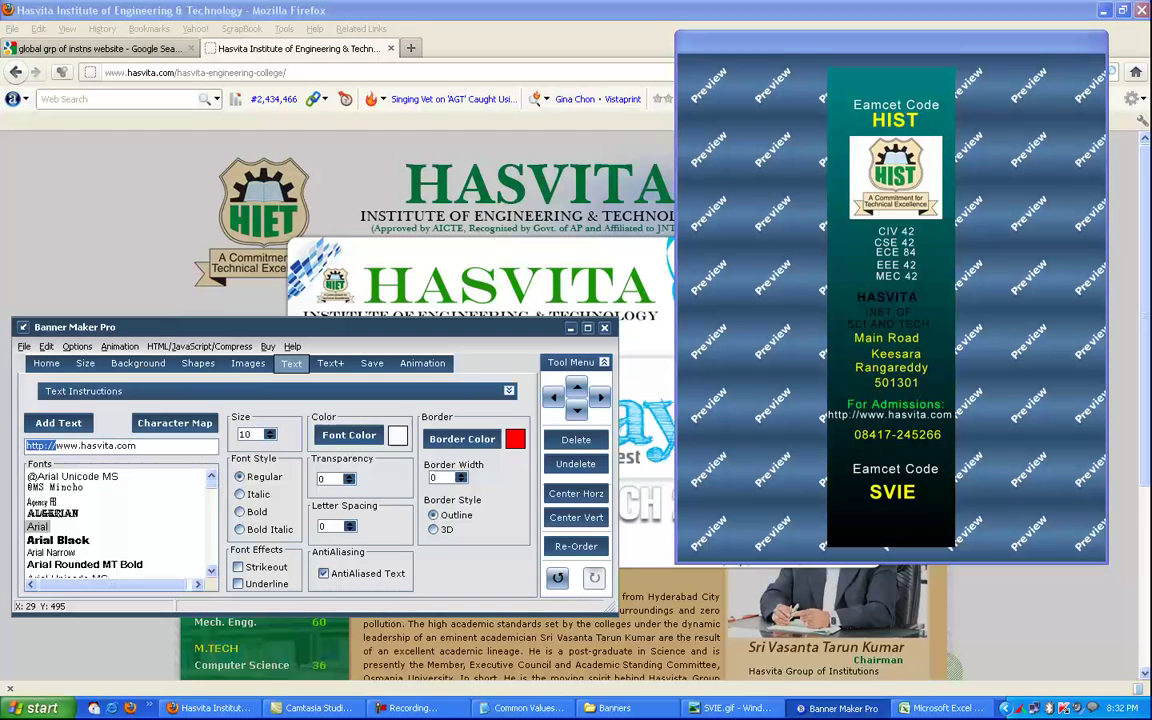
{"action": "key", "text": "BackSpace"}
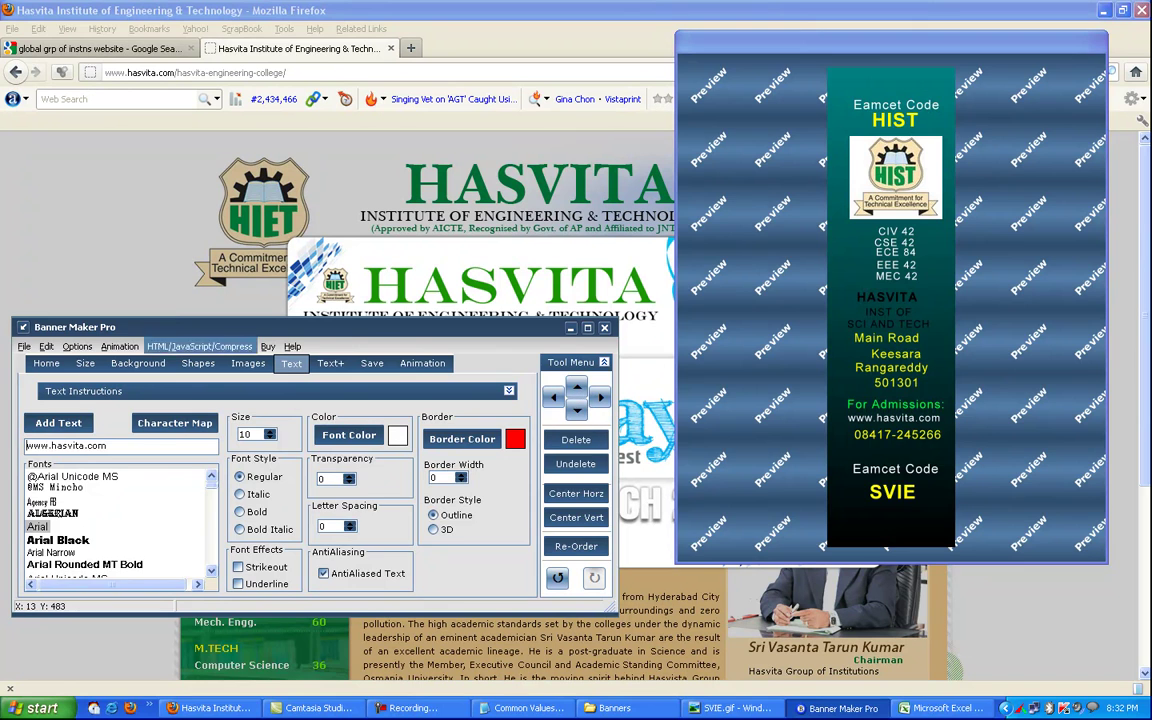
Step: Switch to Firefox, open the college's Contact Us page and copy the College cell number without its country prefix
{"action": "key", "text": "alt+Tab"}
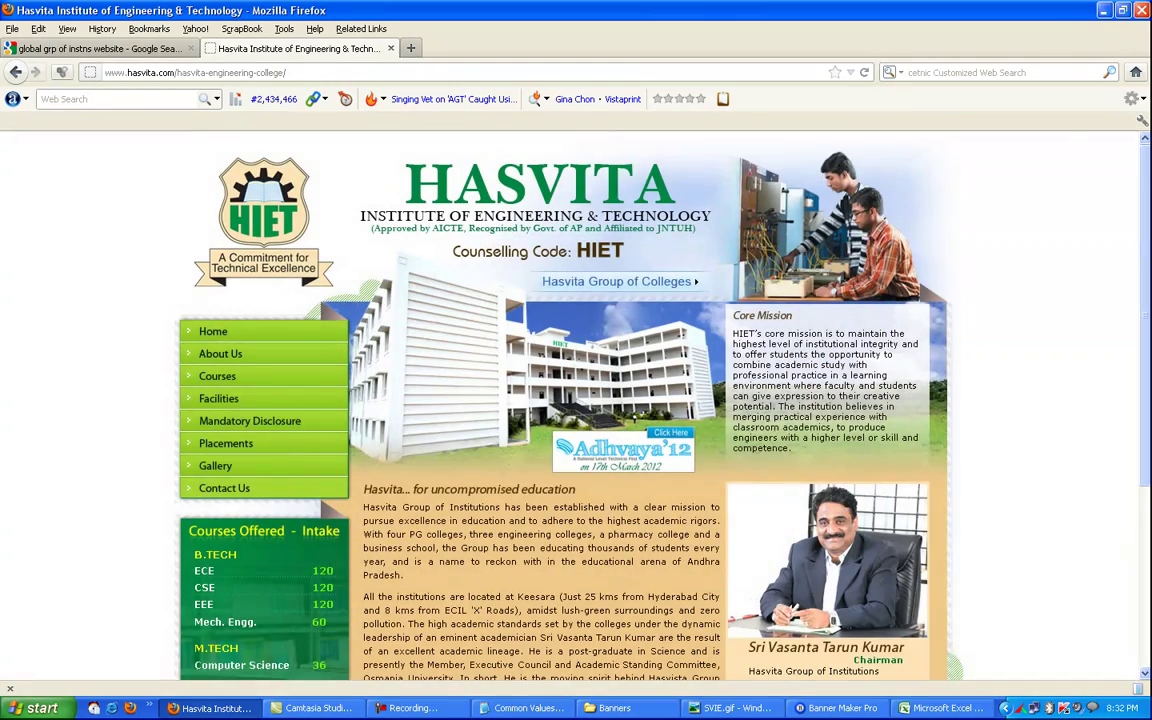
{"action": "left_click", "coordinate": [623, 450]}
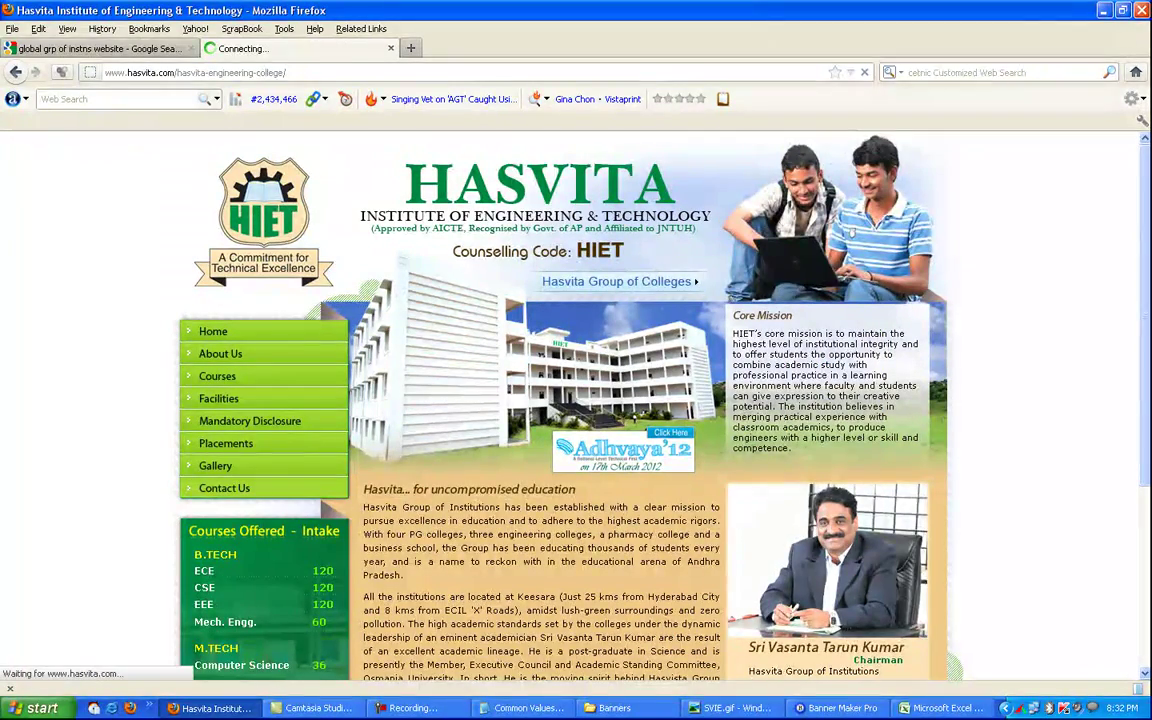
{"action": "scroll", "coordinate": [576, 400], "scroll_direction": "down", "scroll_amount": 3}
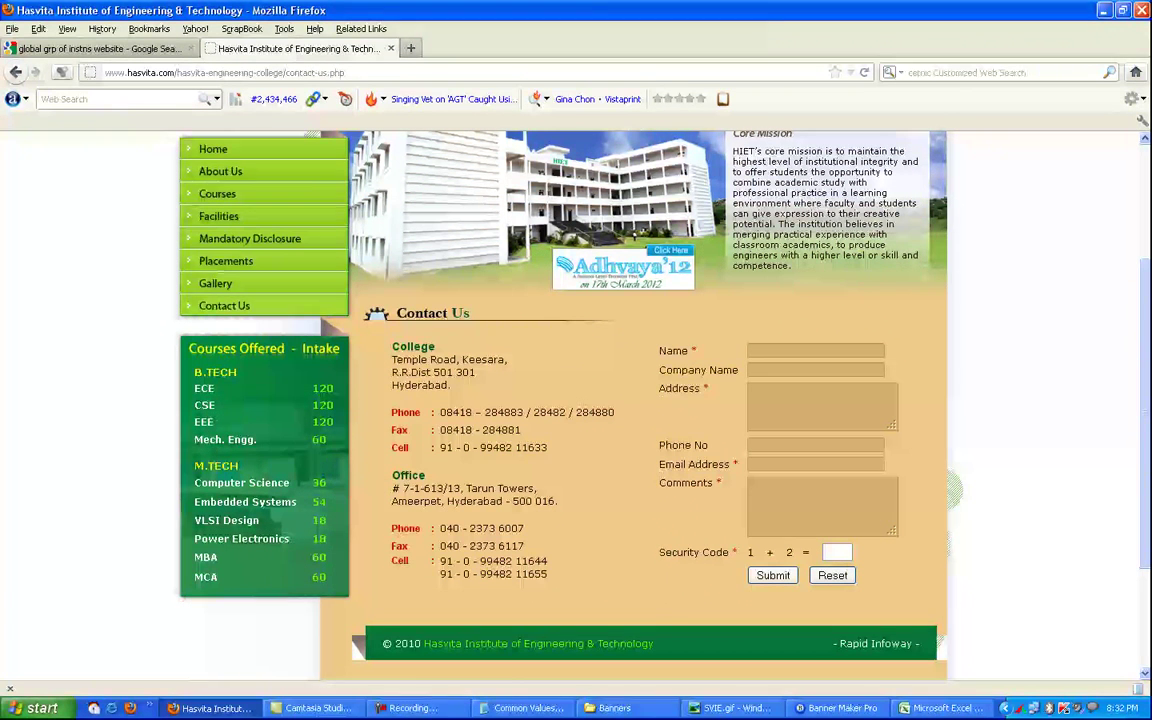
{"action": "left_click_drag", "start_coordinate": [480, 447], "coordinate": [547, 447]}
{"action": "key", "text": "ctrl+c"}
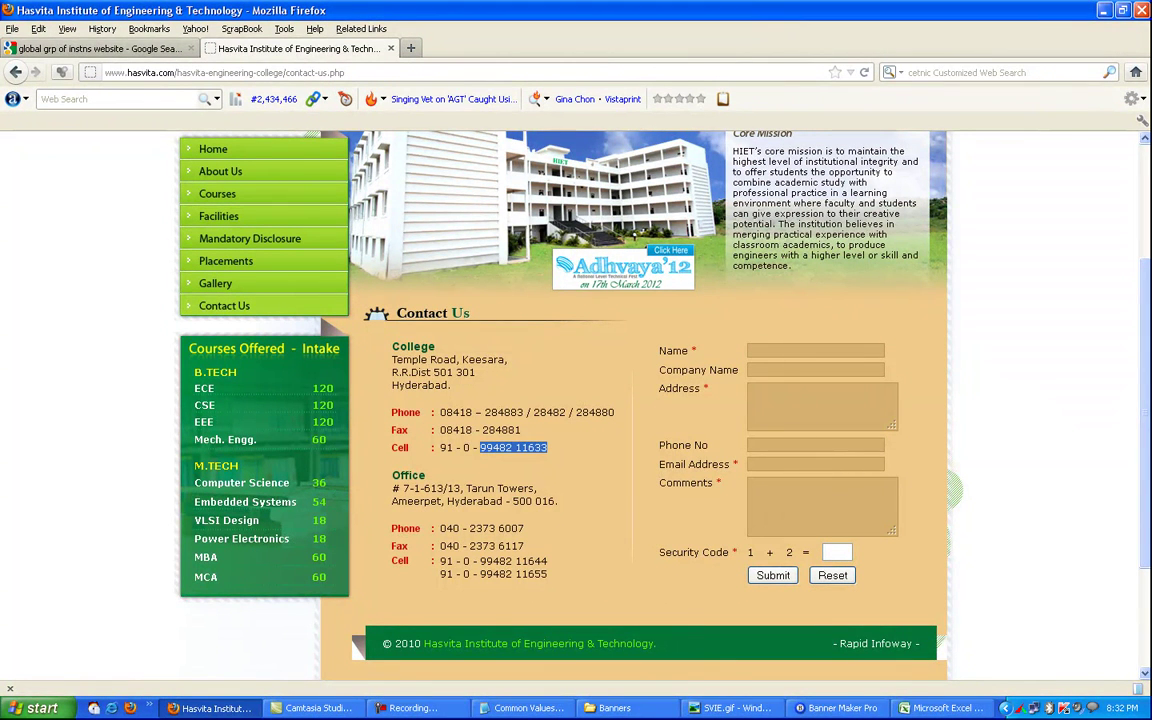
Step: In Banner Maker Pro, replace the phone number under the website line with the copied college cell number
{"action": "left_click", "coordinate": [836, 707]}
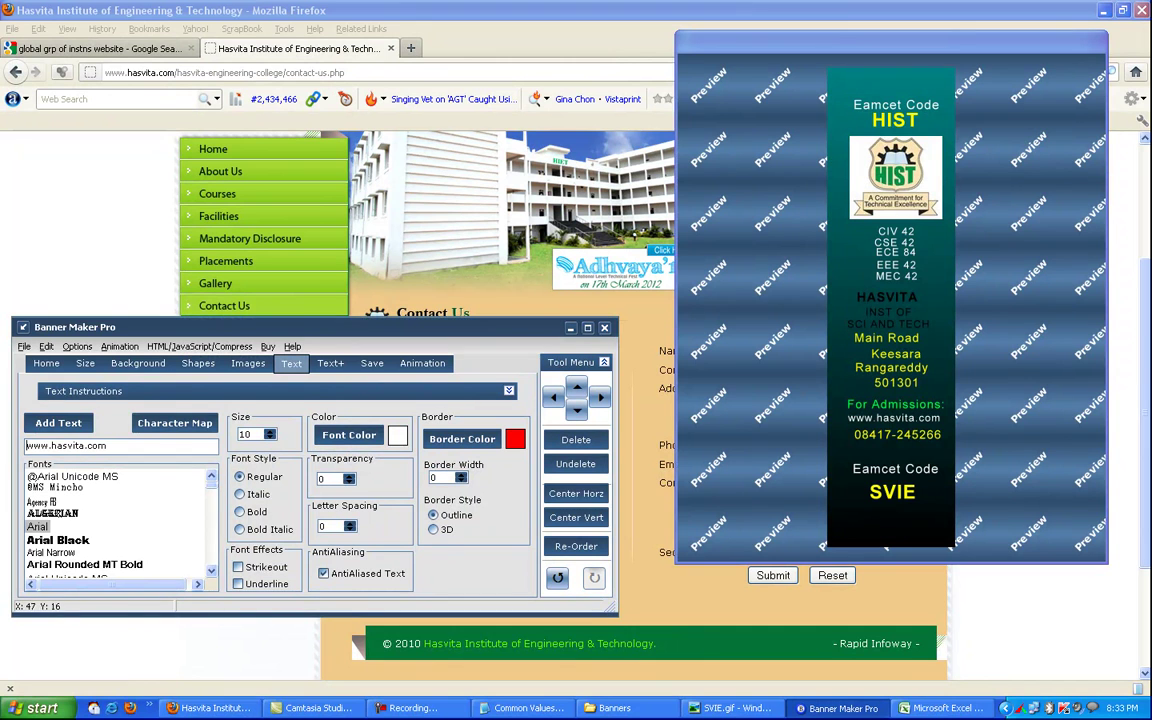
{"action": "left_click_drag", "start_coordinate": [897, 435], "coordinate": [900, 431]}
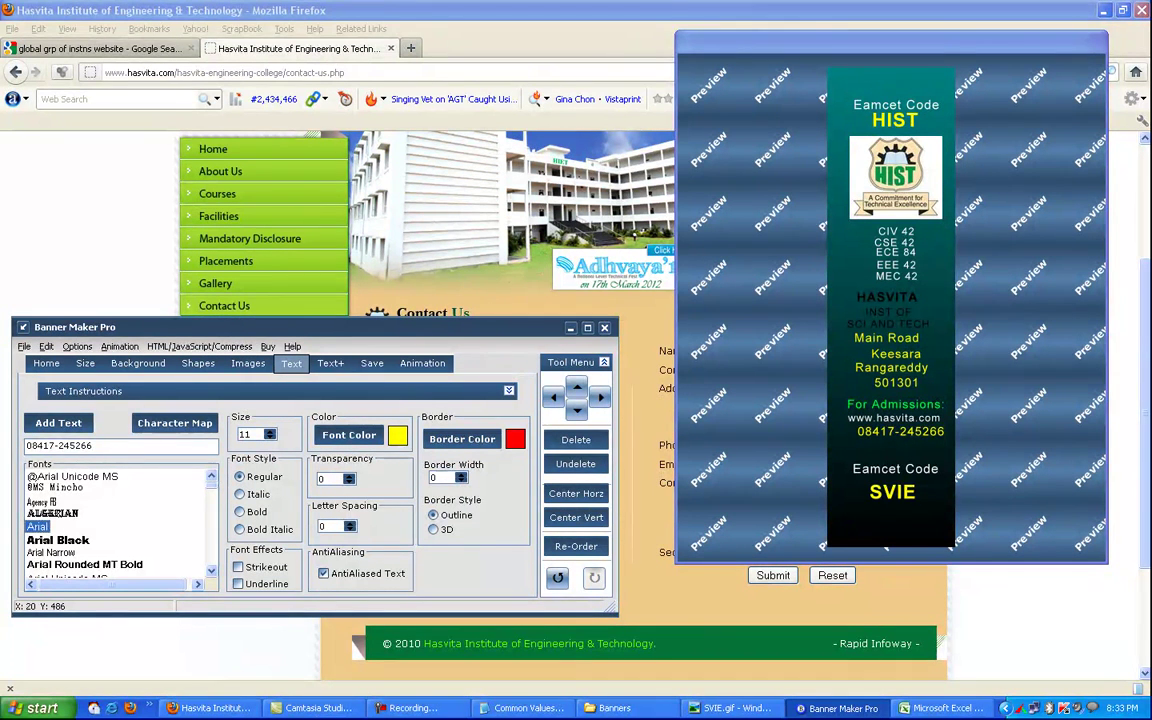
{"action": "double_click", "coordinate": [59, 446]}
{"action": "right_click", "coordinate": [60, 445]}
{"action": "left_click", "coordinate": [78, 450]}
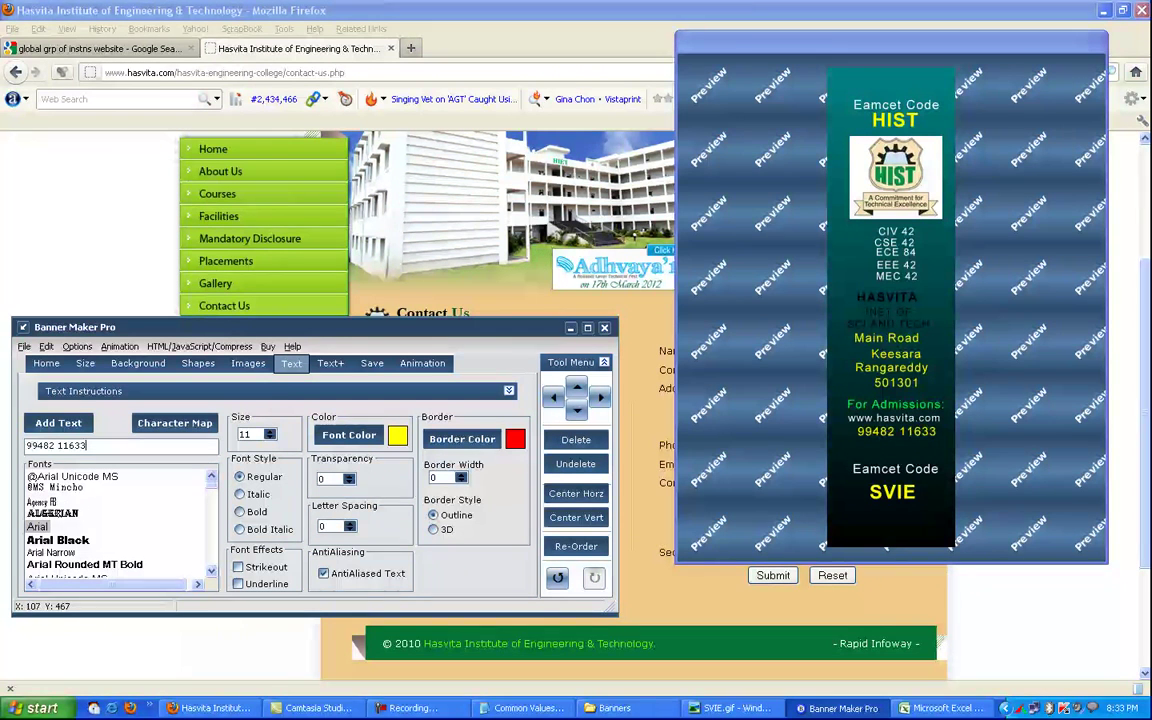
Step: Replace the lower SVIE code with HIST copied from the upper code, and respace both Eamcet Code headings with their codes
{"action": "left_click_drag", "start_coordinate": [892, 492], "coordinate": [895, 488]}
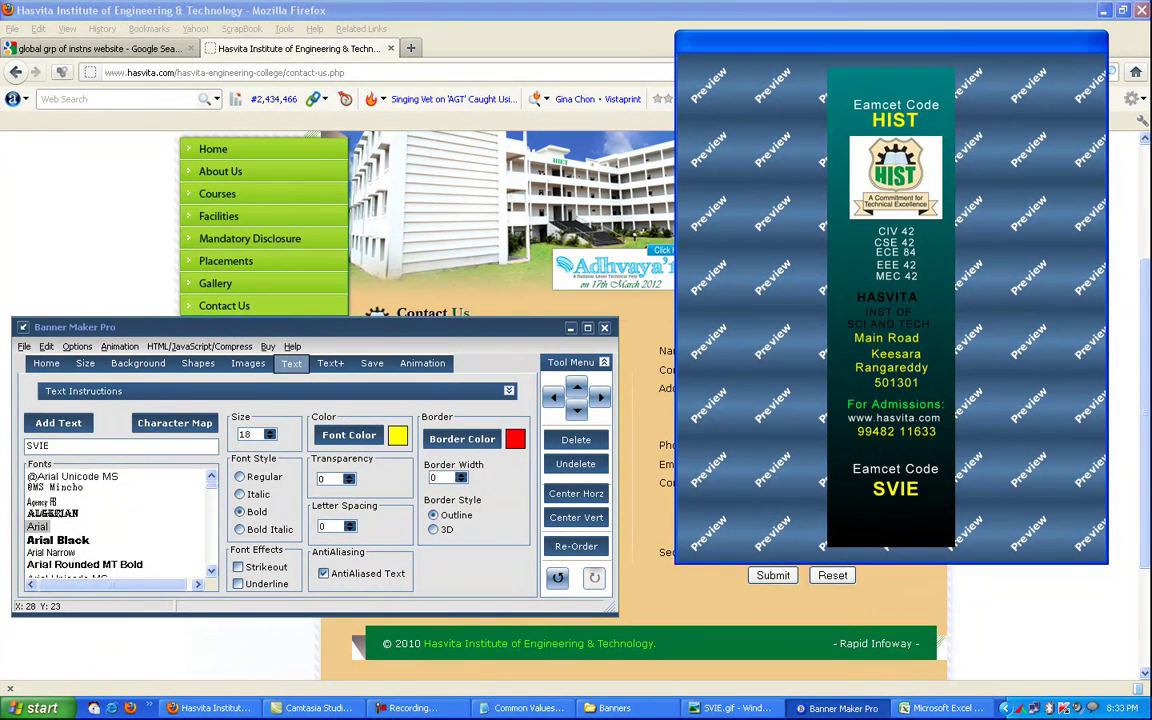
{"action": "left_click_drag", "start_coordinate": [895, 120], "coordinate": [898, 117]}
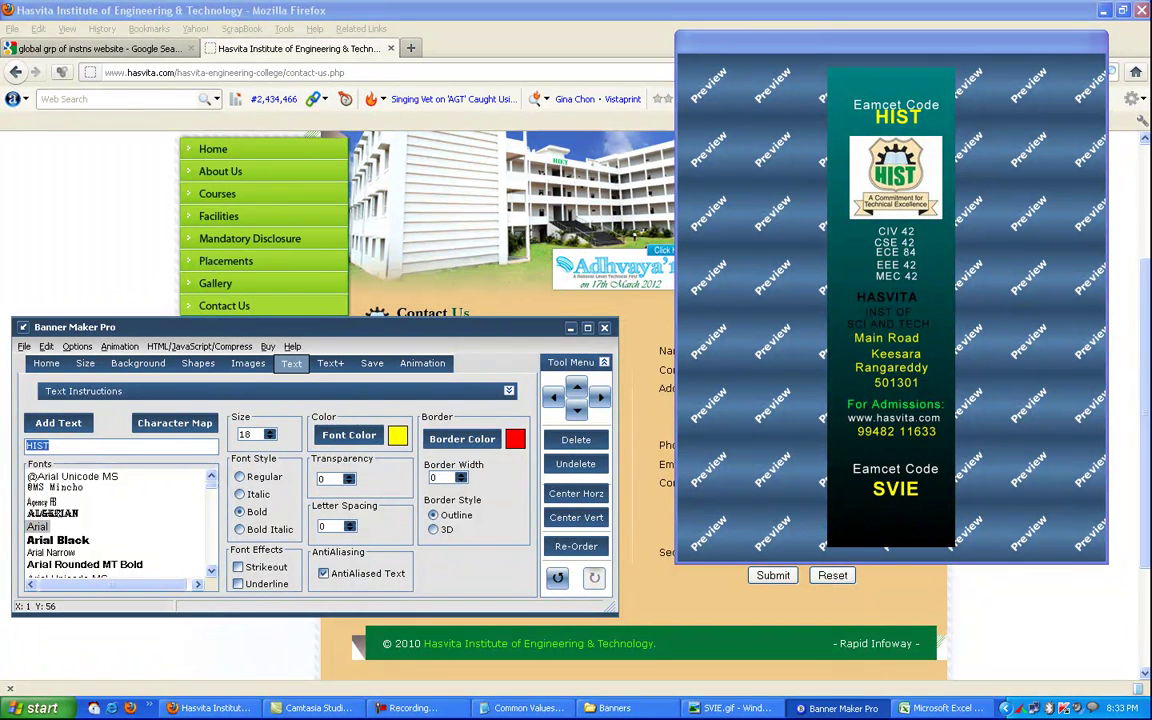
{"action": "right_click", "coordinate": [40, 445]}
{"action": "left_click", "coordinate": [50, 442]}
{"action": "left_click", "coordinate": [898, 487]}
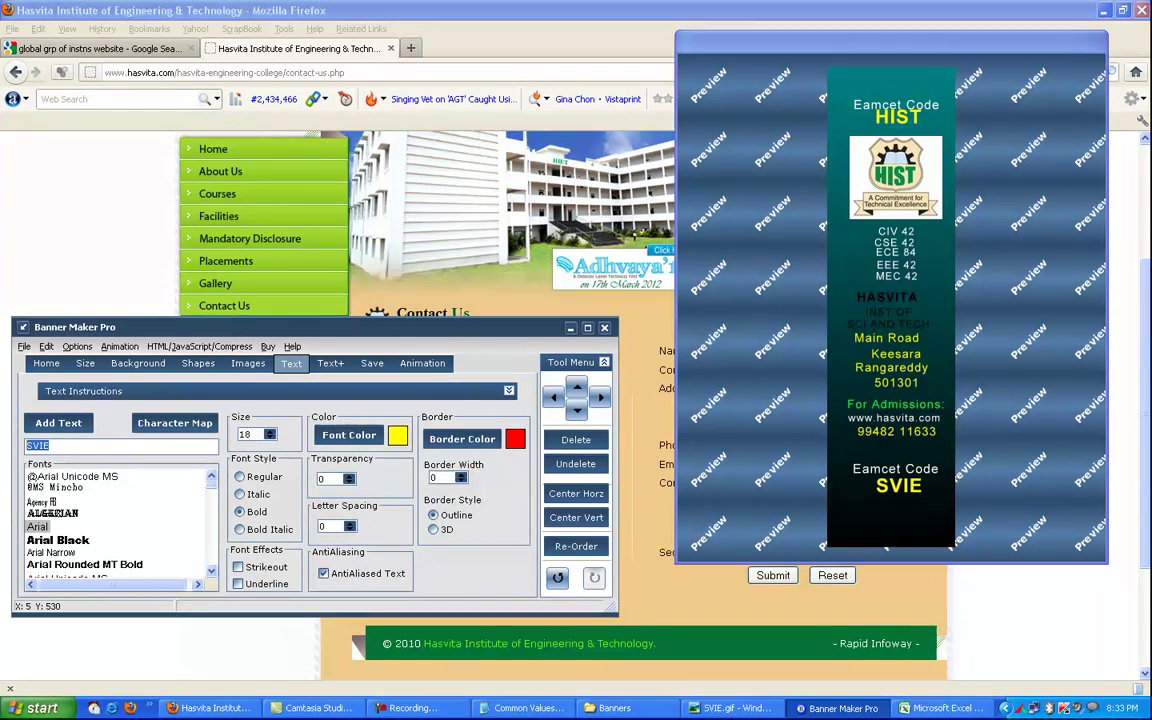
{"action": "right_click", "coordinate": [40, 445]}
{"action": "left_click", "coordinate": [75, 450]}
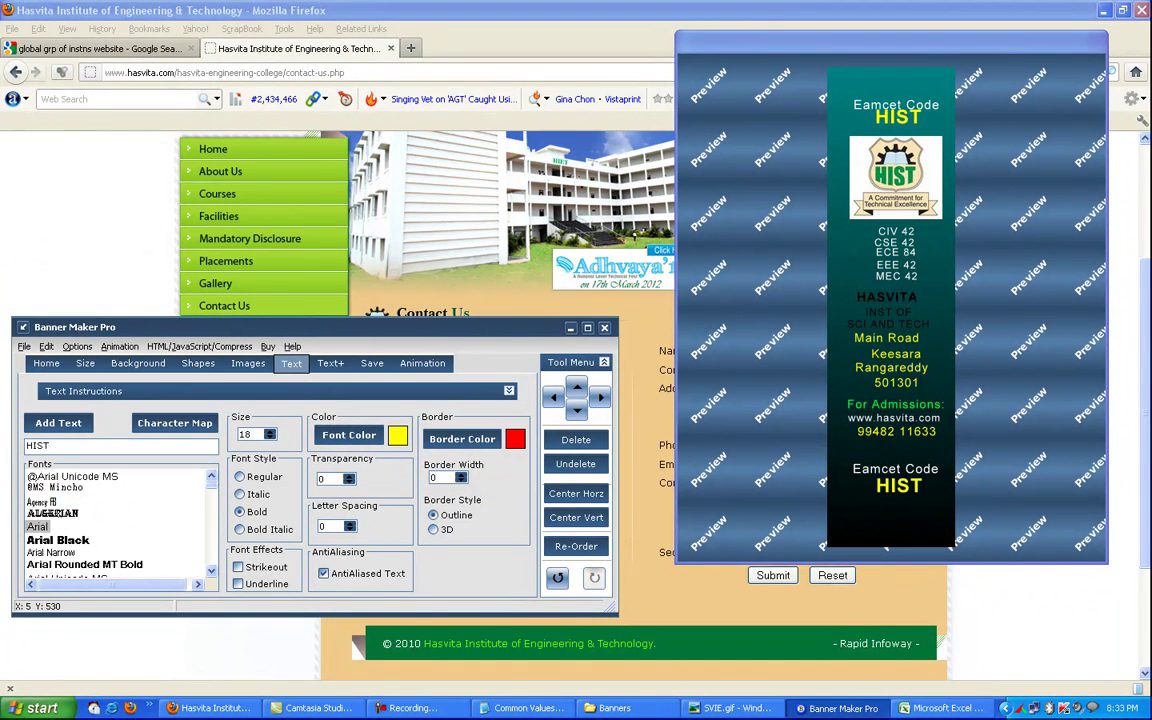
{"action": "left_click_drag", "start_coordinate": [898, 486], "coordinate": [898, 467]}
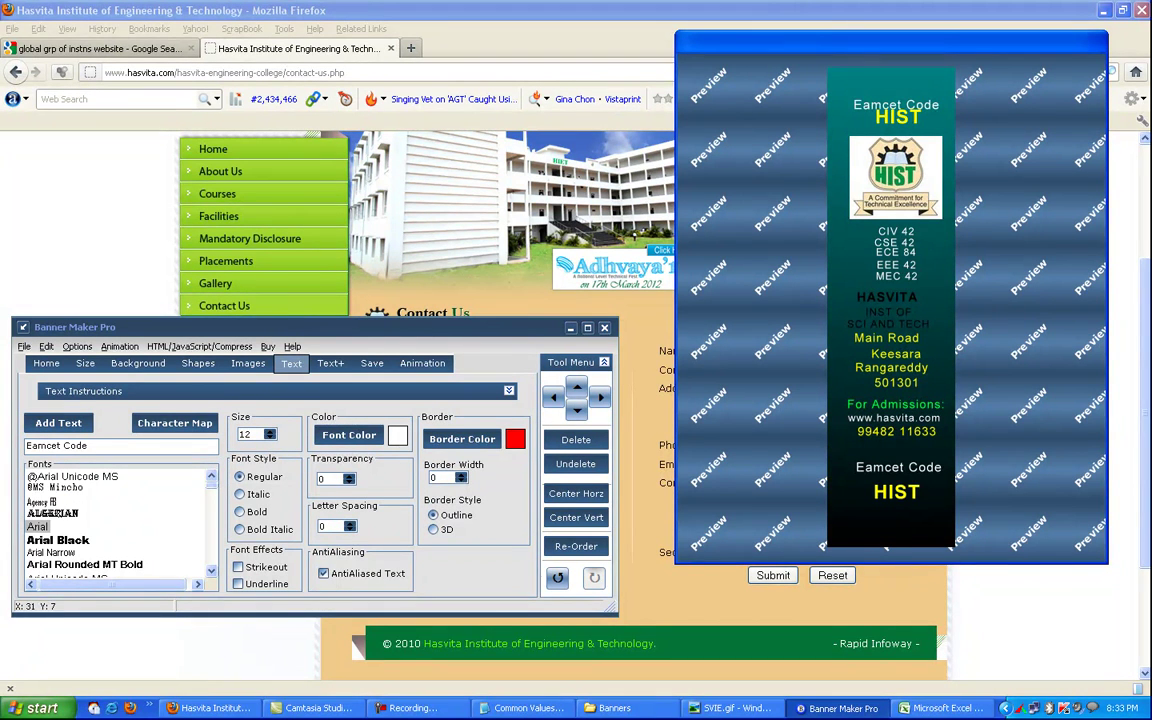
{"action": "left_click_drag", "start_coordinate": [865, 103], "coordinate": [868, 96]}
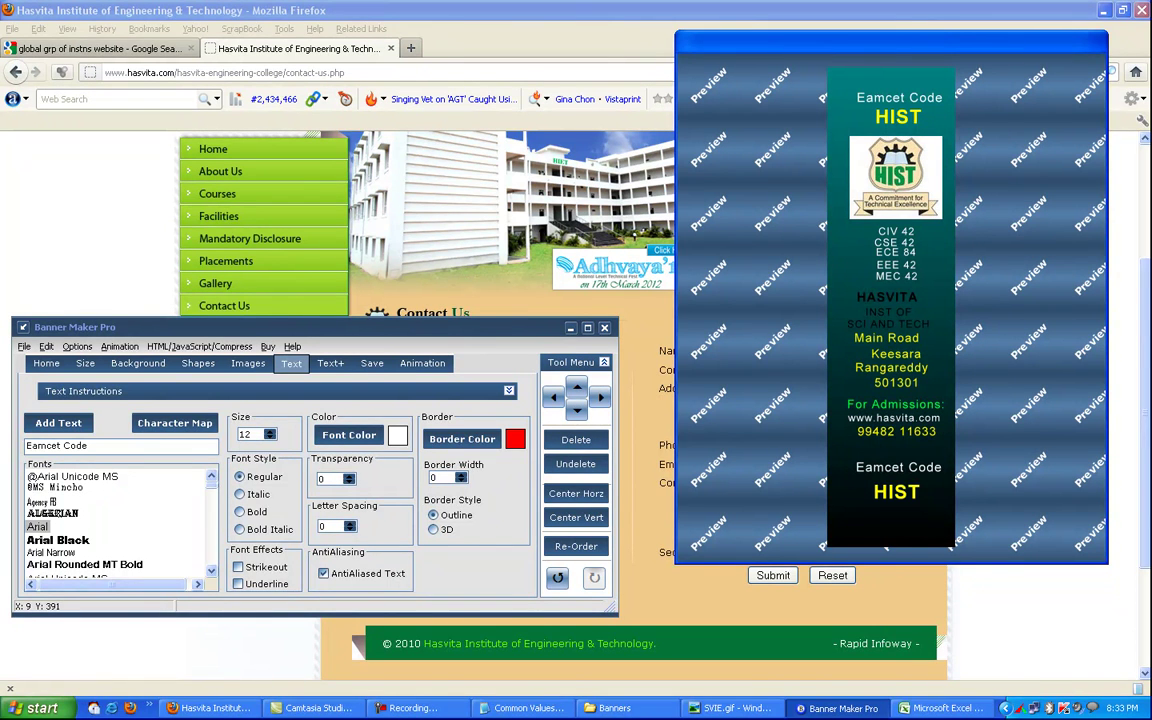
Step: Open the banner's save options, then switch to Excel and copy the college code HIST from its row
{"action": "left_click", "coordinate": [371, 363]}
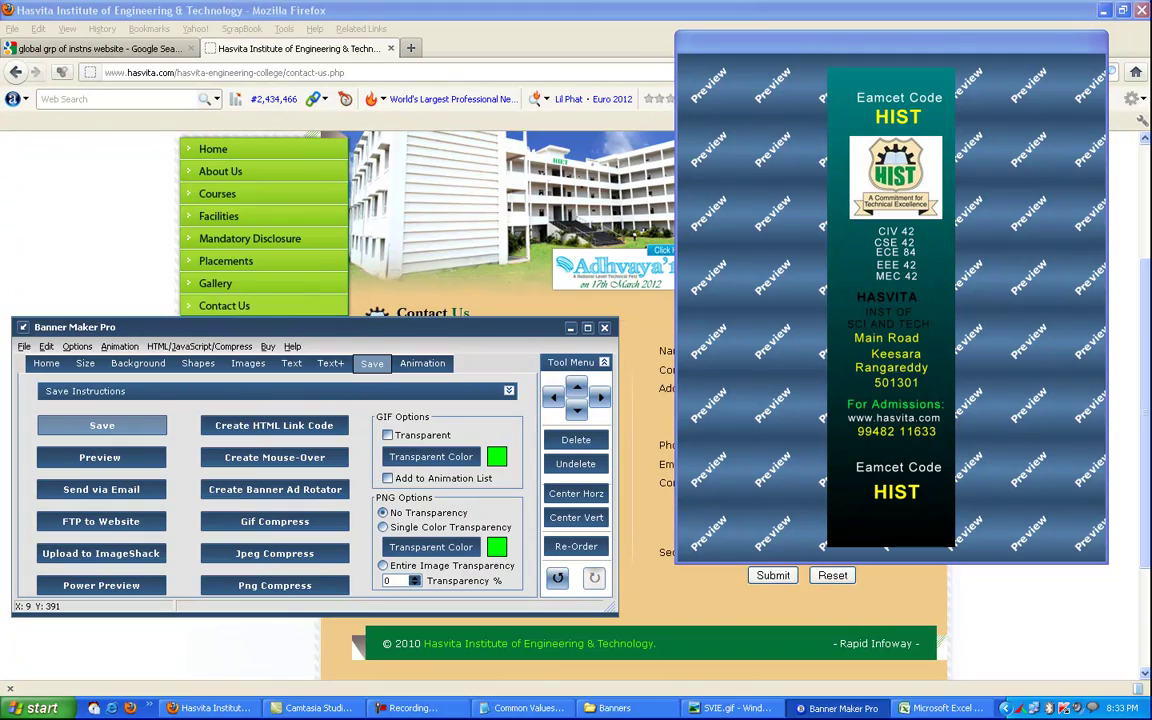
{"action": "left_click", "coordinate": [943, 708]}
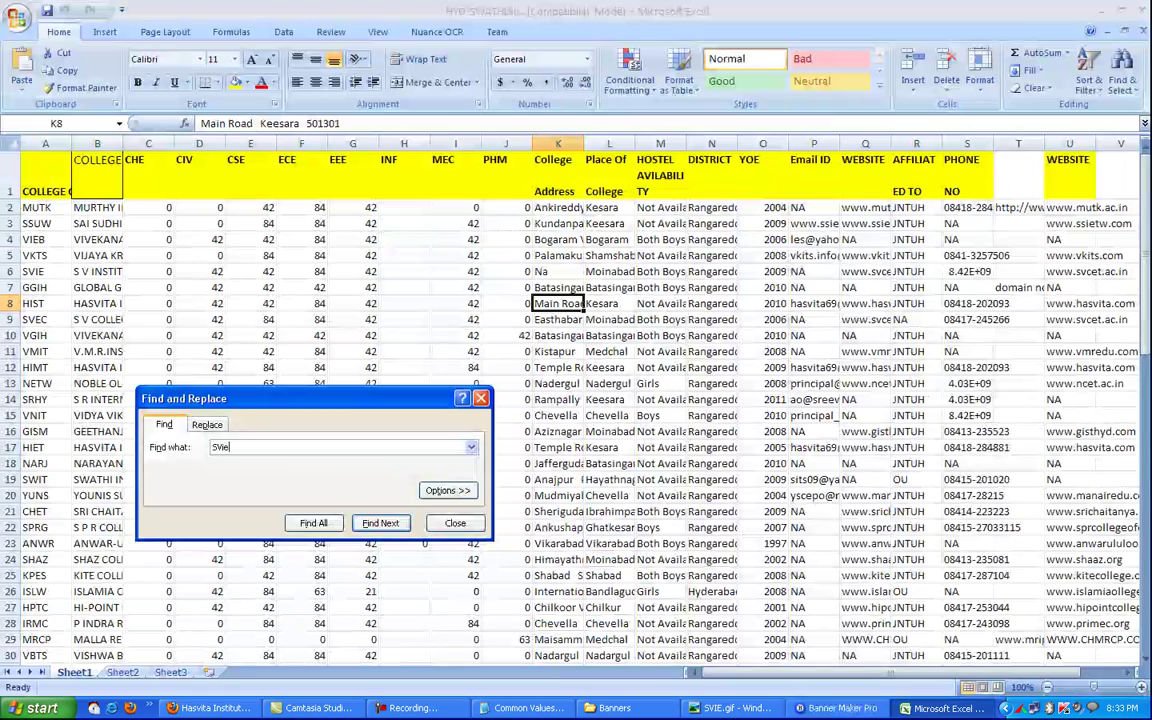
{"action": "left_click", "coordinate": [45, 303]}
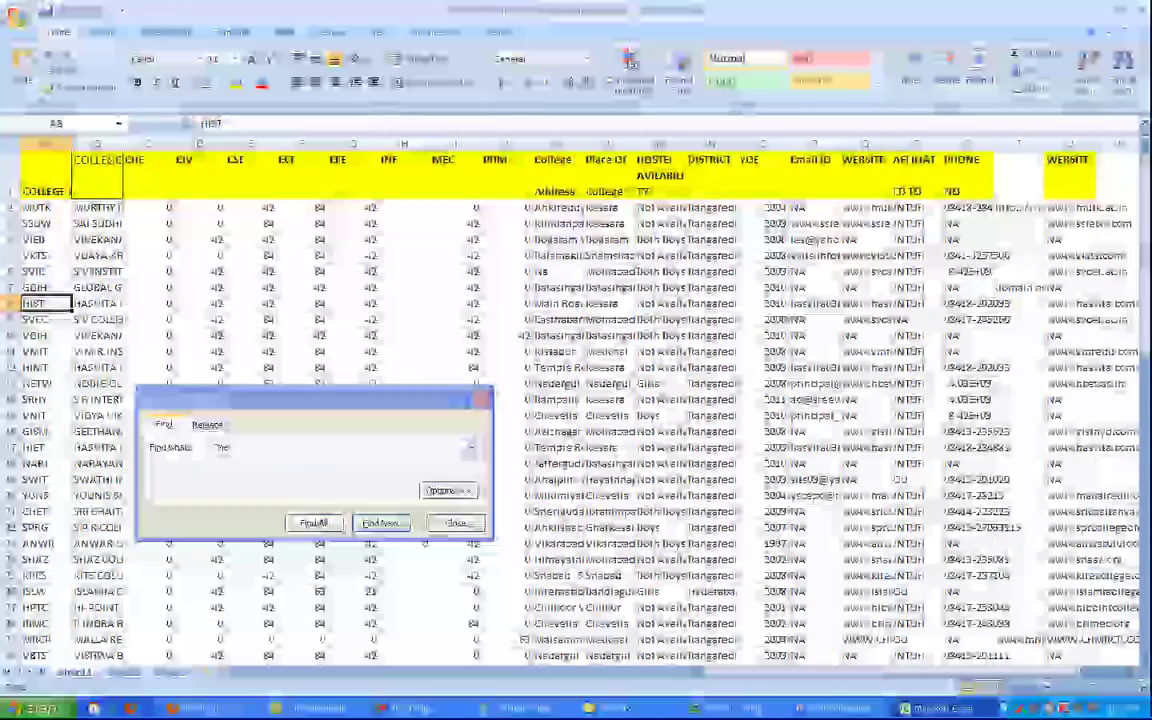
{"action": "key", "text": "ctrl+c"}
Step: In Banner Maker Pro, save the banner as HIST.gif in the GIF BANNERRS folder, using the compressed version
{"action": "key", "text": "alt+Tab"}
{"action": "left_click", "coordinate": [102, 425]}
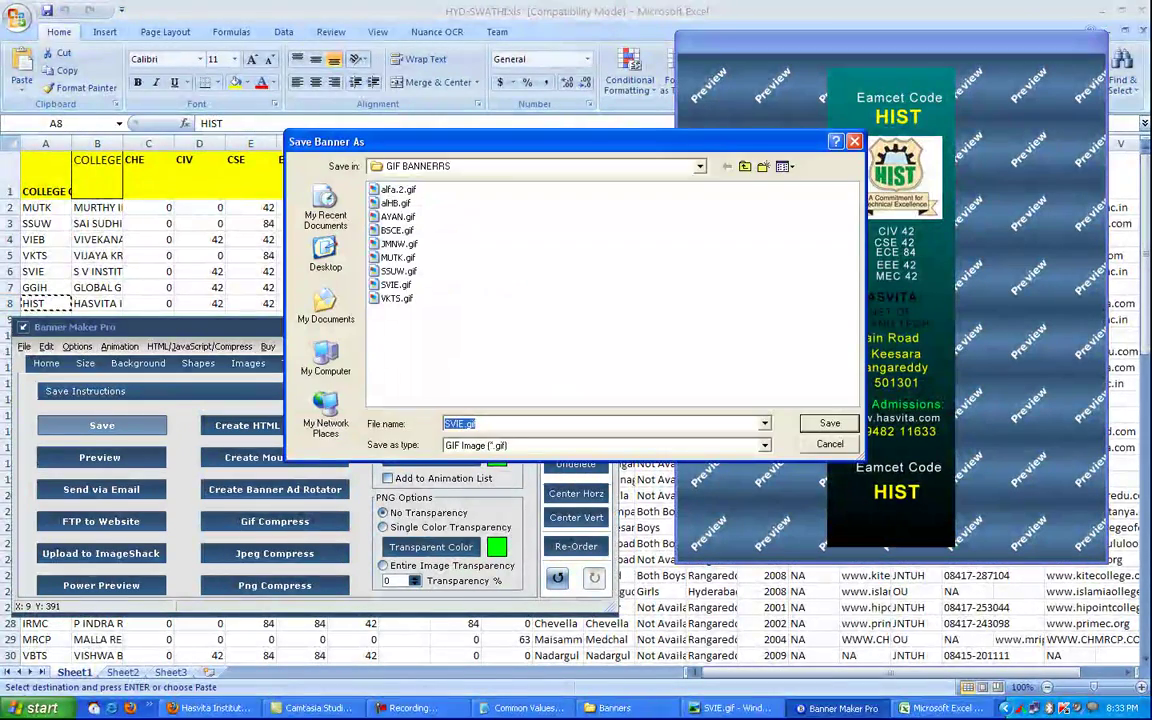
{"action": "left_click_drag", "start_coordinate": [465, 423], "coordinate": [444, 423]}
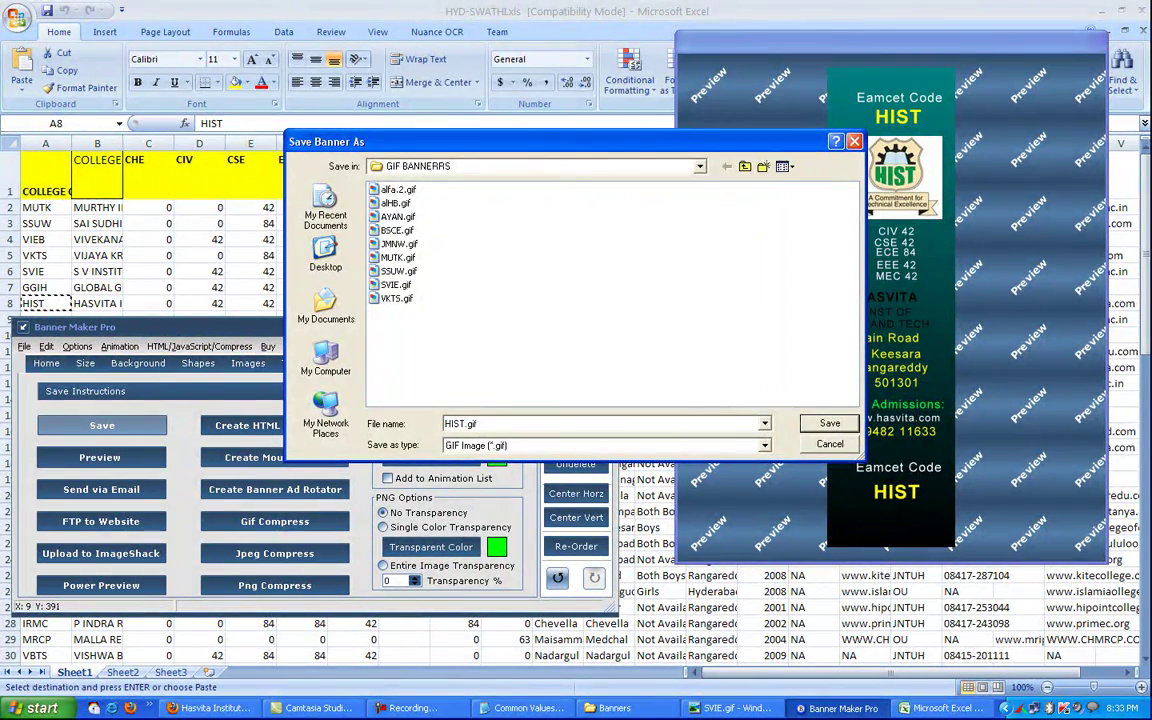
{"action": "type", "text": "HIST"}
{"action": "key", "text": "Return"}
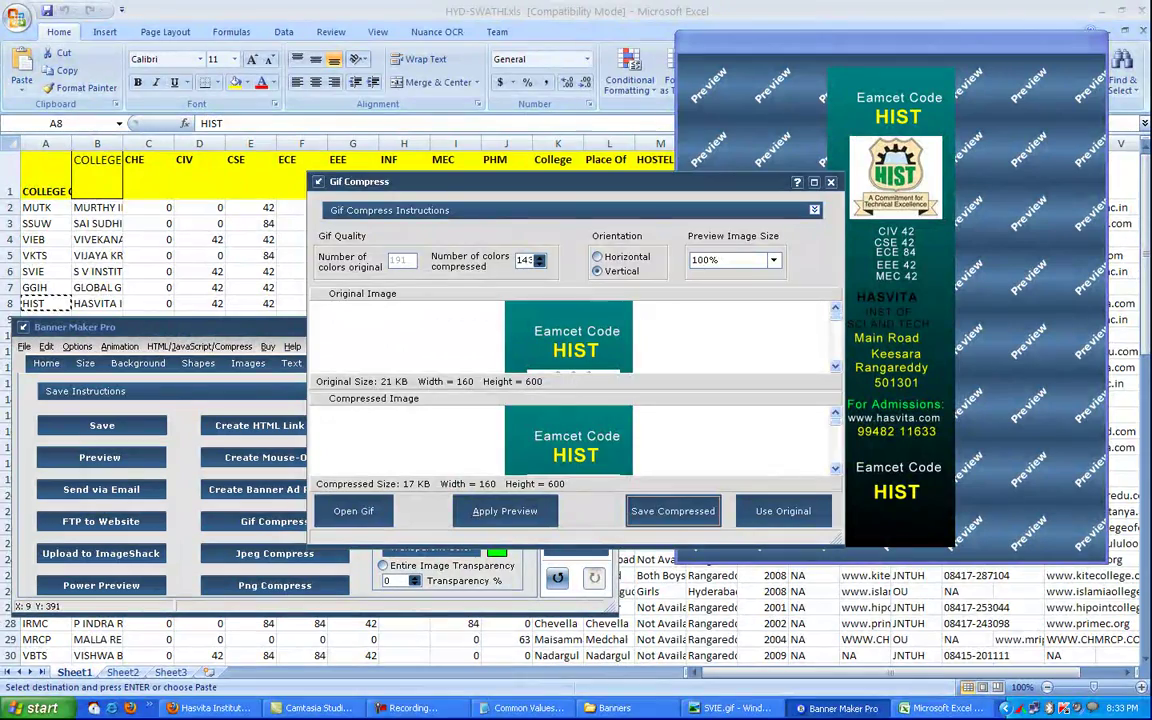
{"action": "left_click", "coordinate": [672, 510]}
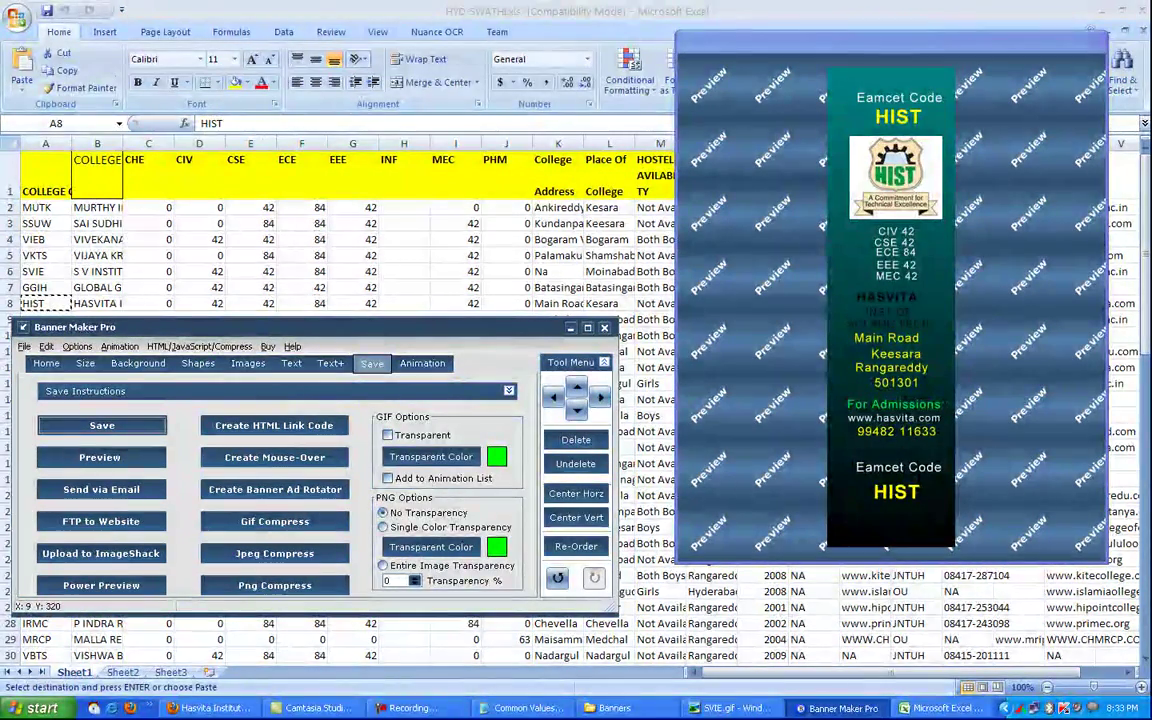
Step: Set up a One Step Animation for the HIST banner, choosing the first Expand from effect listed after Ellipse Out
{"action": "left_click", "coordinate": [422, 363]}
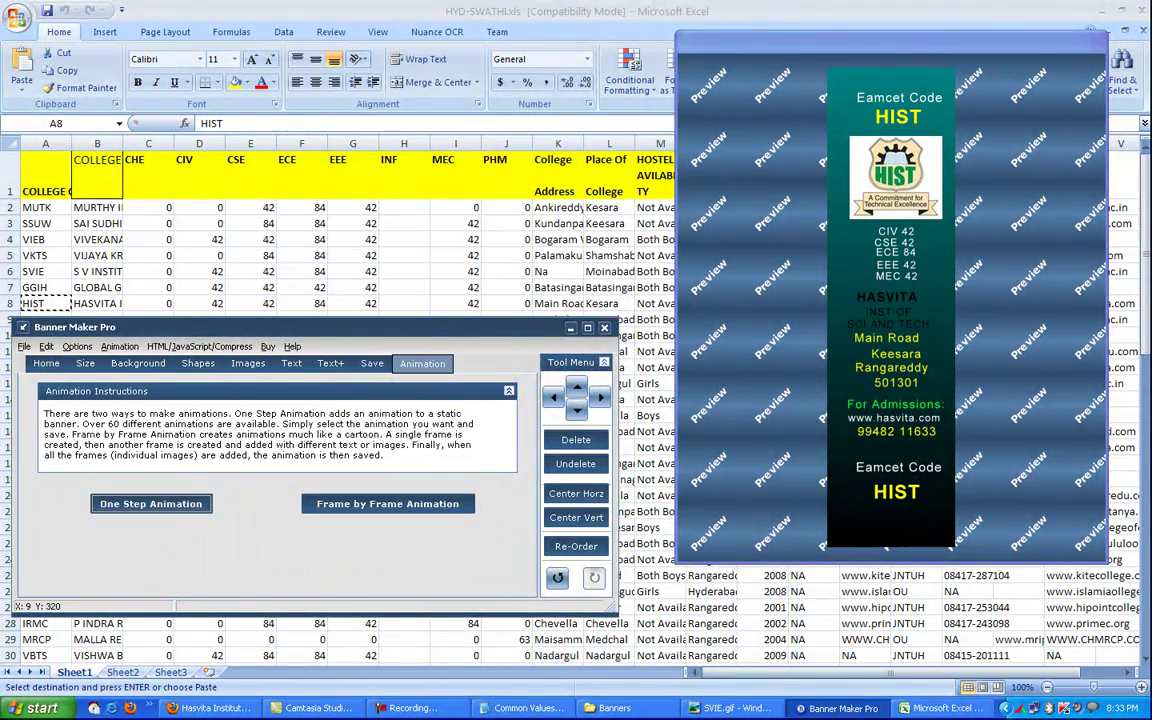
{"action": "left_click", "coordinate": [151, 503]}
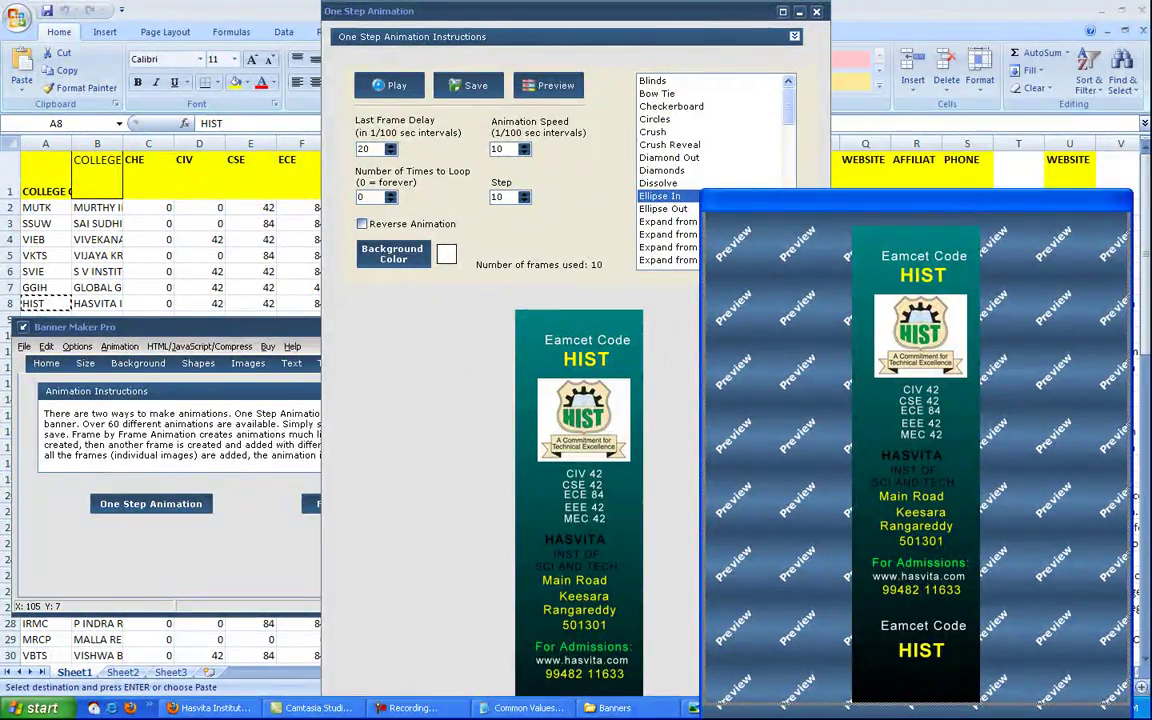
{"action": "left_click_drag", "start_coordinate": [491, 149], "coordinate": [497, 149]}
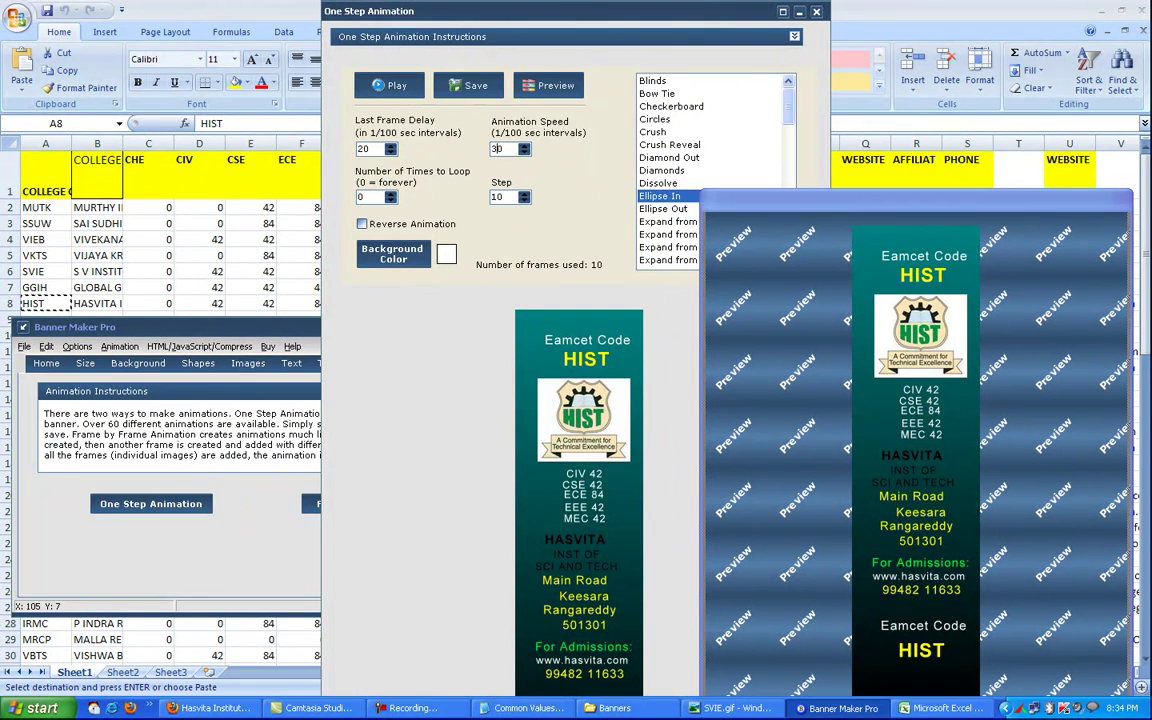
{"action": "left_click", "coordinate": [663, 208]}
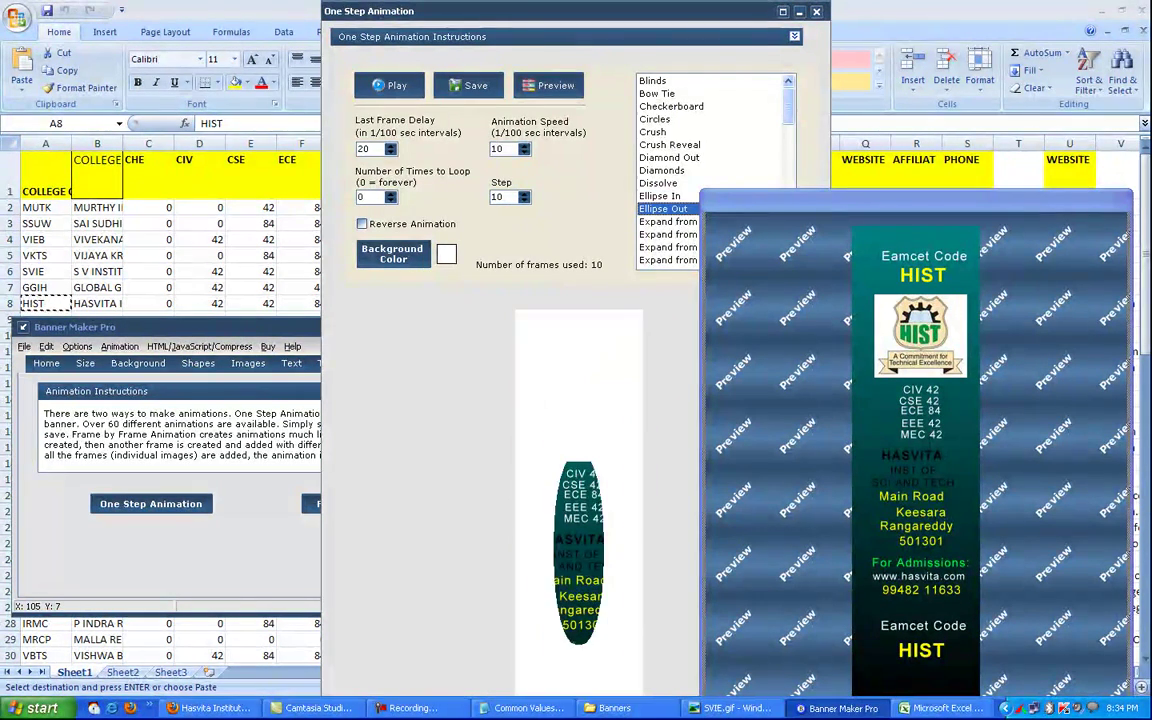
{"action": "left_click", "coordinate": [667, 221]}
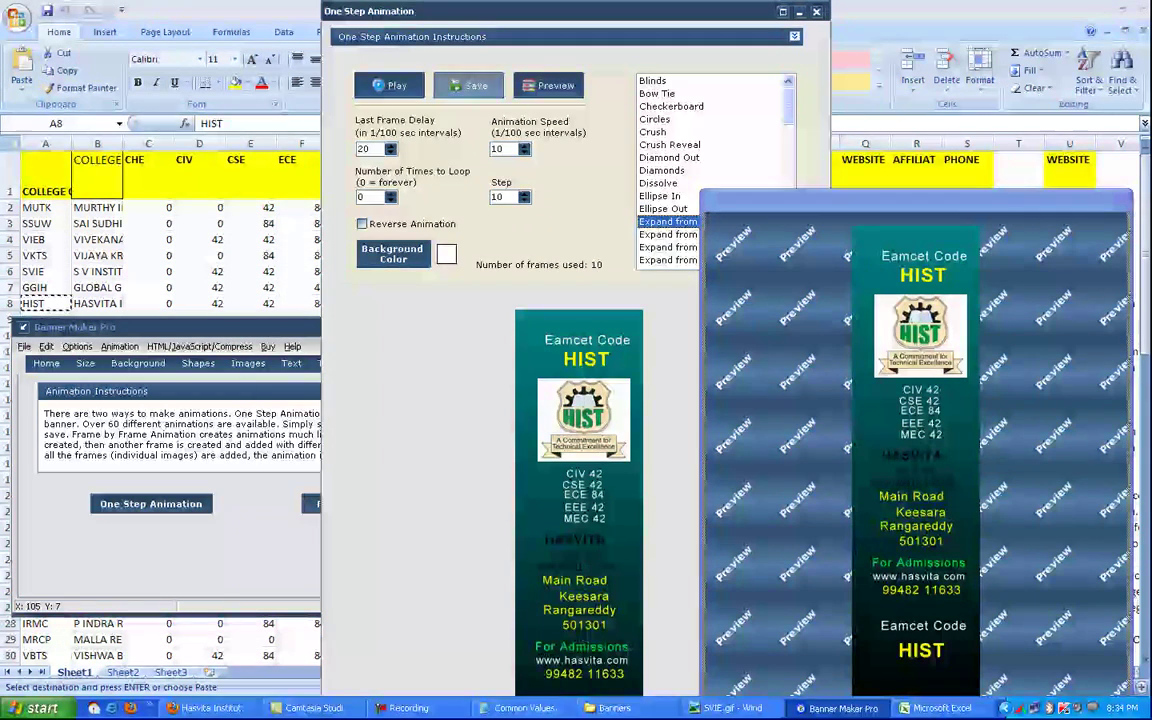
Step: Save the animated banner as HIST.gif in the Banners folder
{"action": "left_click", "coordinate": [468, 85]}
{"action": "left_click", "coordinate": [464, 423]}
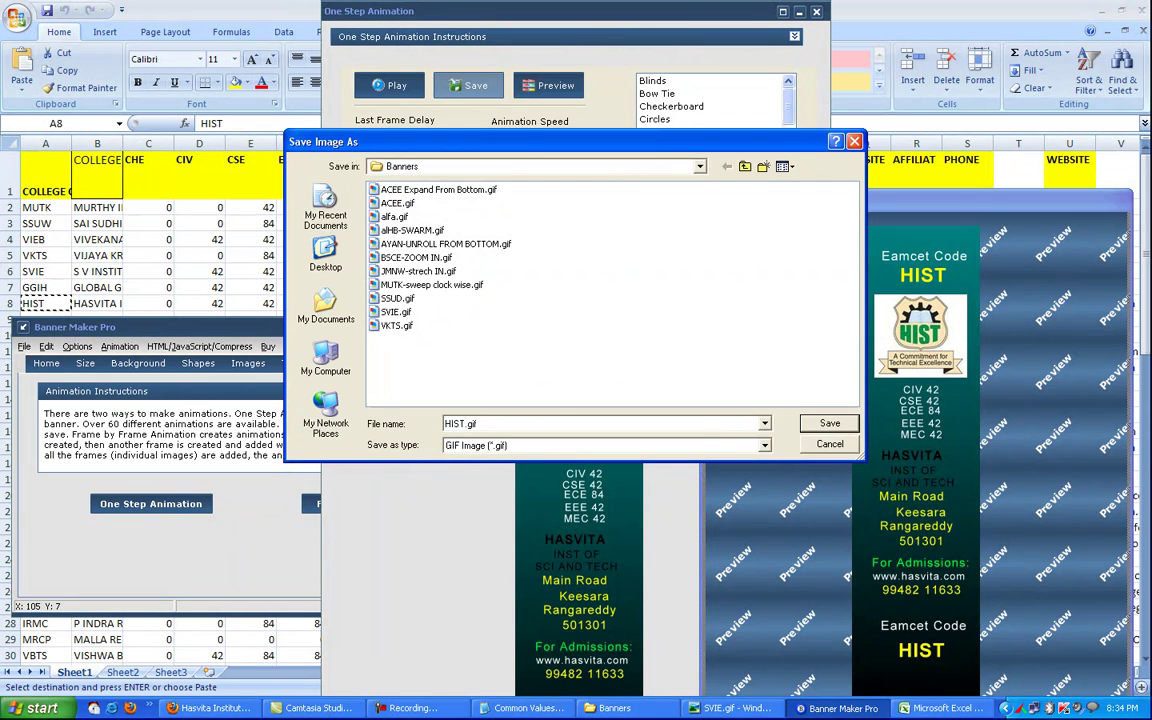
{"action": "key", "text": "Return"}
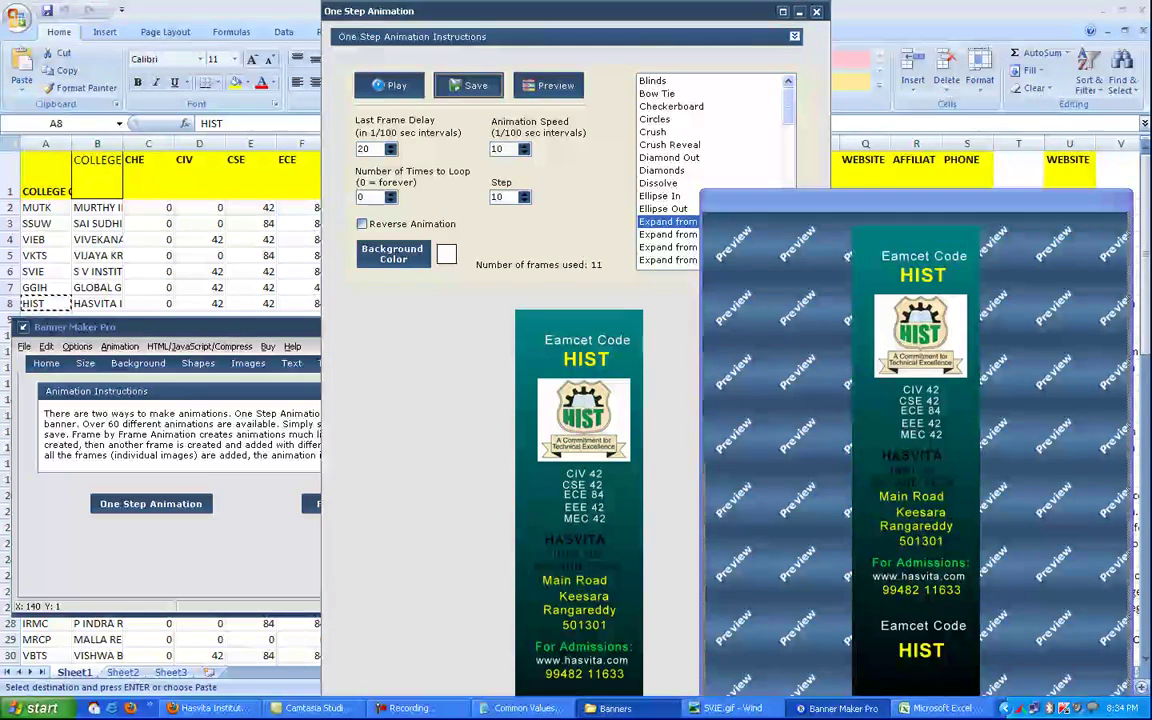
Step: Open HYD TARGET MODEL.xls from the Creating College Banners folder and find the HIST row
{"action": "left_click", "coordinate": [612, 707]}
{"action": "left_click", "coordinate": [342, 135]}
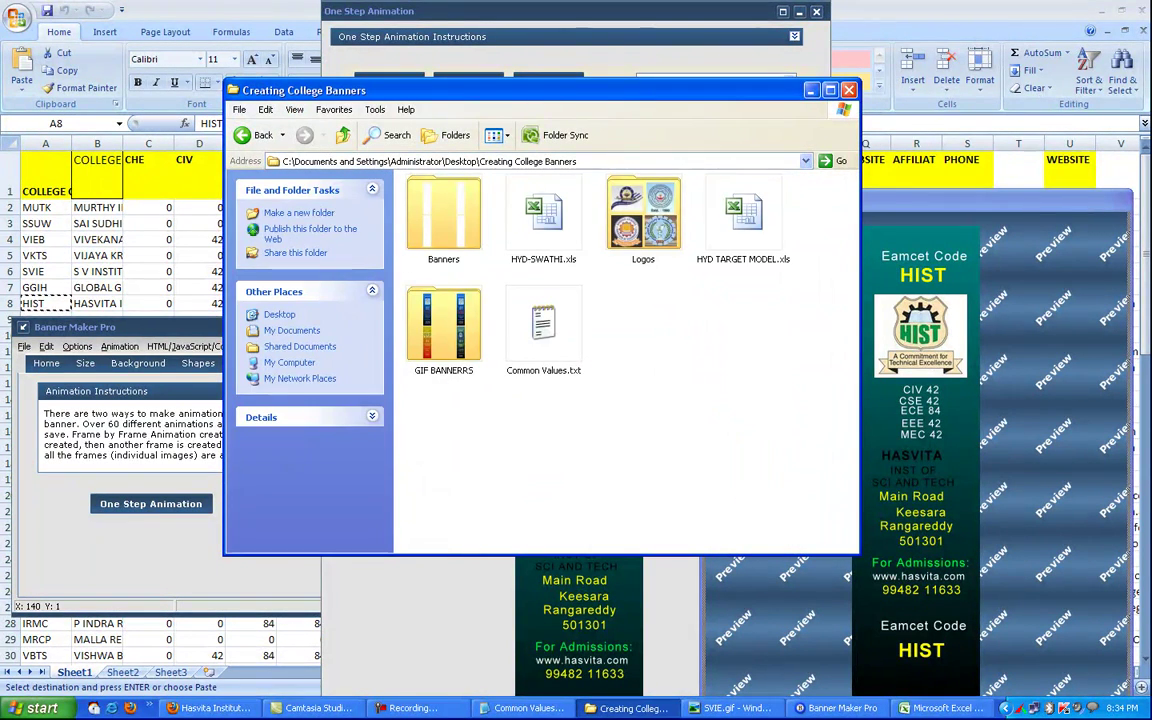
{"action": "double_click", "coordinate": [743, 220]}
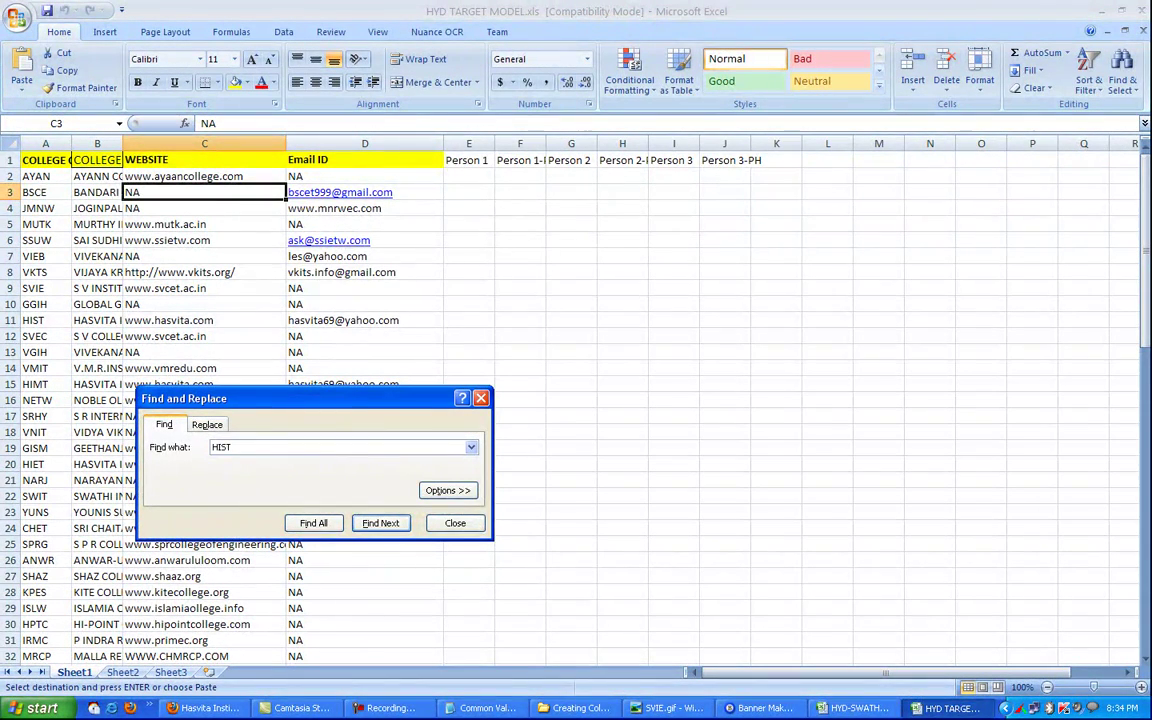
{"action": "key", "text": "Return"}
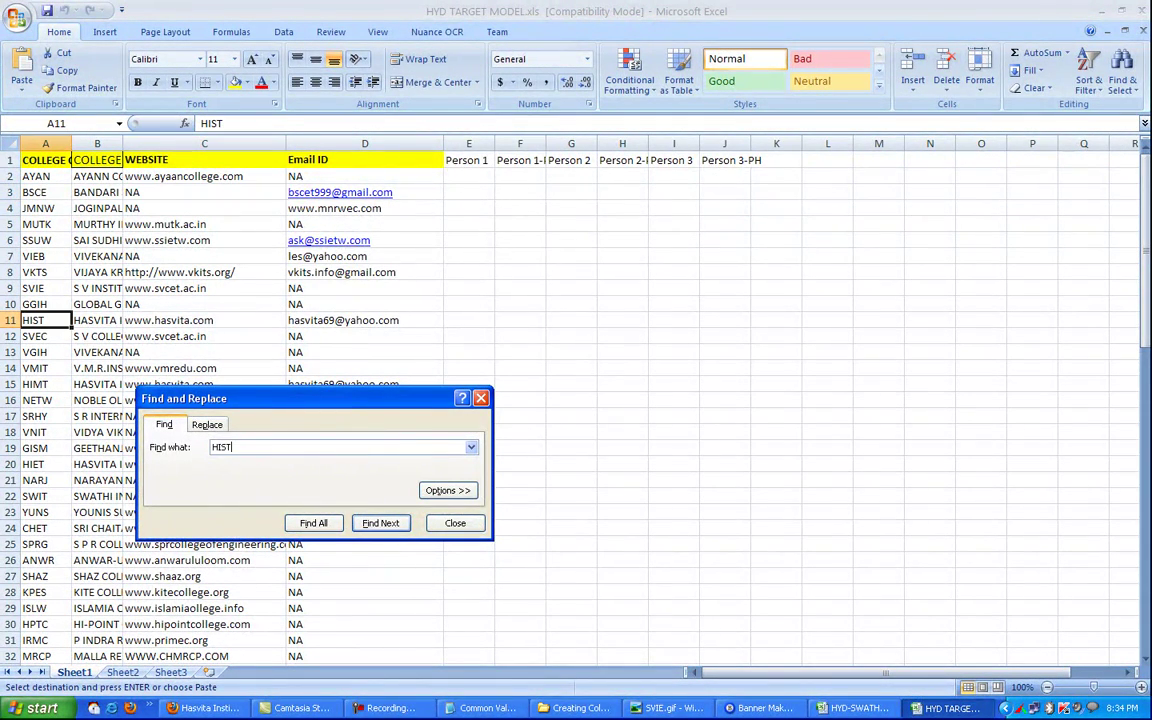
Step: Paste the college cell number copied from the Hasvita contact page into the Person 1 phone cell of the HIST row
{"action": "left_click", "coordinate": [469, 320]}
{"action": "key", "text": "alt+Tab"}
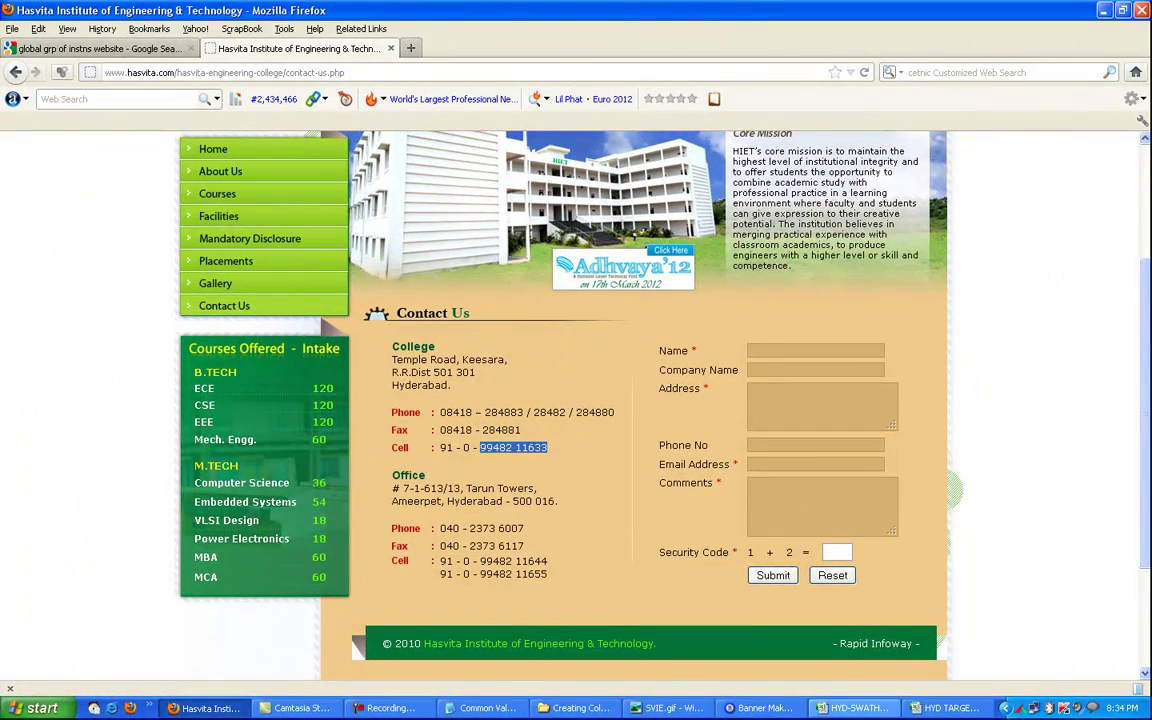
{"action": "left_click", "coordinate": [950, 708]}
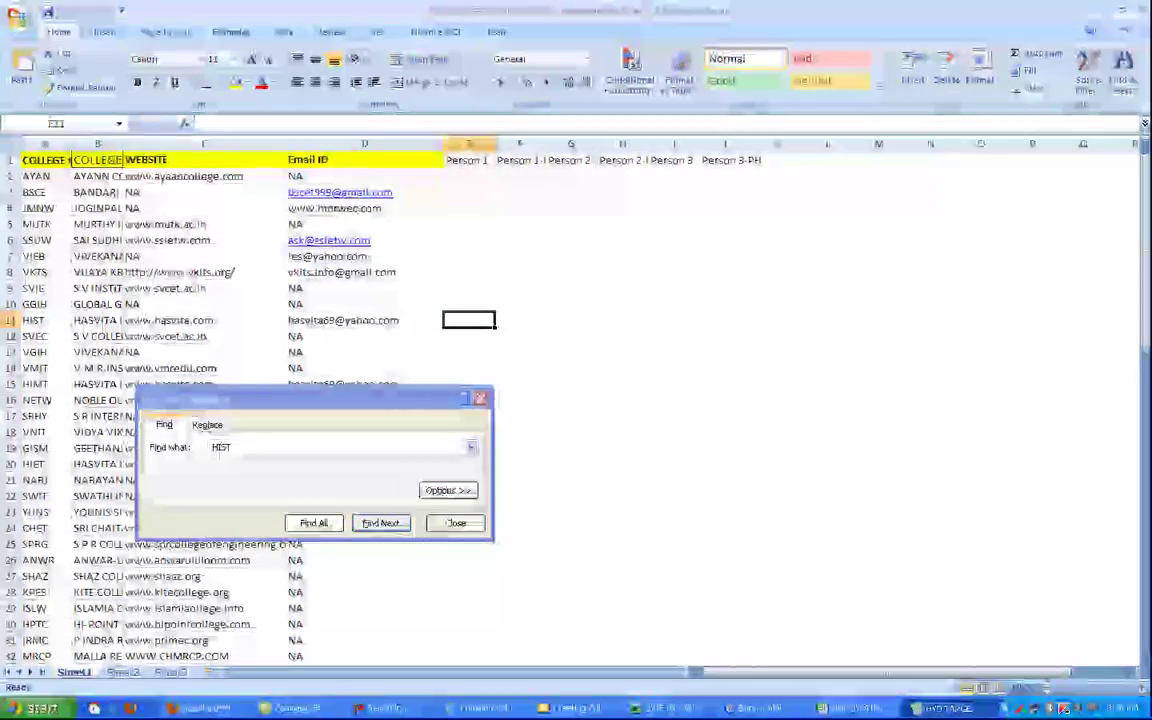
{"action": "left_click", "coordinate": [520, 320]}
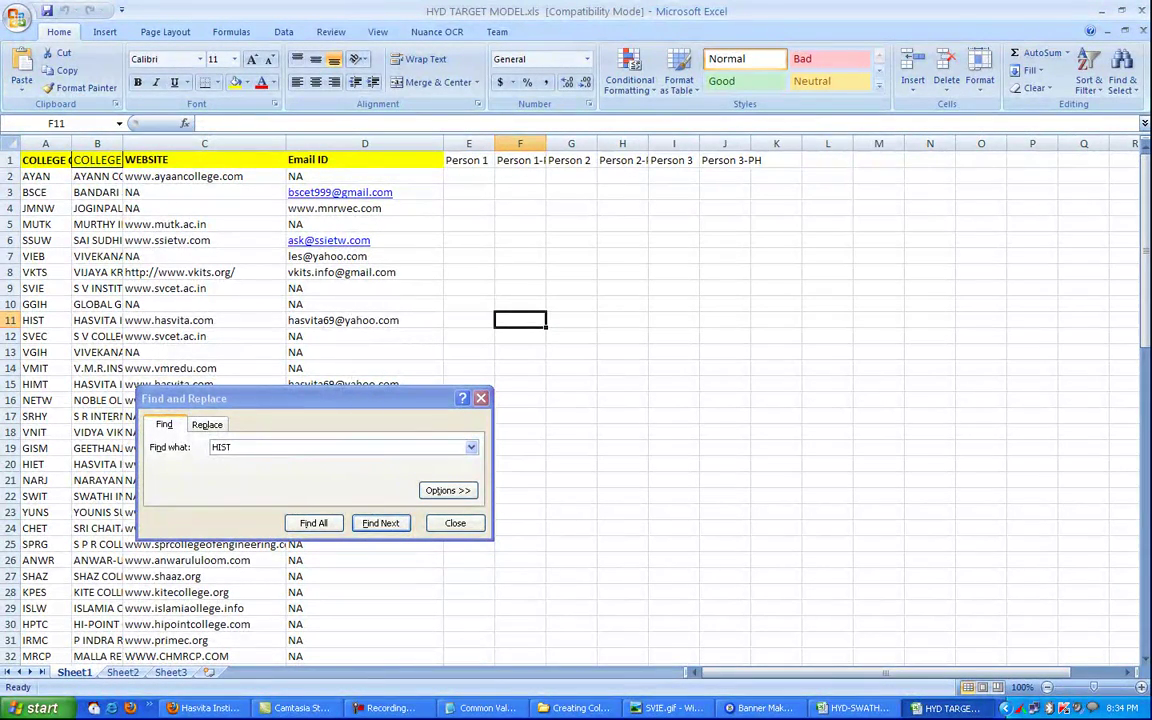
{"action": "key", "text": "ctrl+v"}
Step: Copy the first office cell number from the Hasvita contact page in Firefox into HIST's Person 2 phone cell in Excel
{"action": "left_click", "coordinate": [622, 320]}
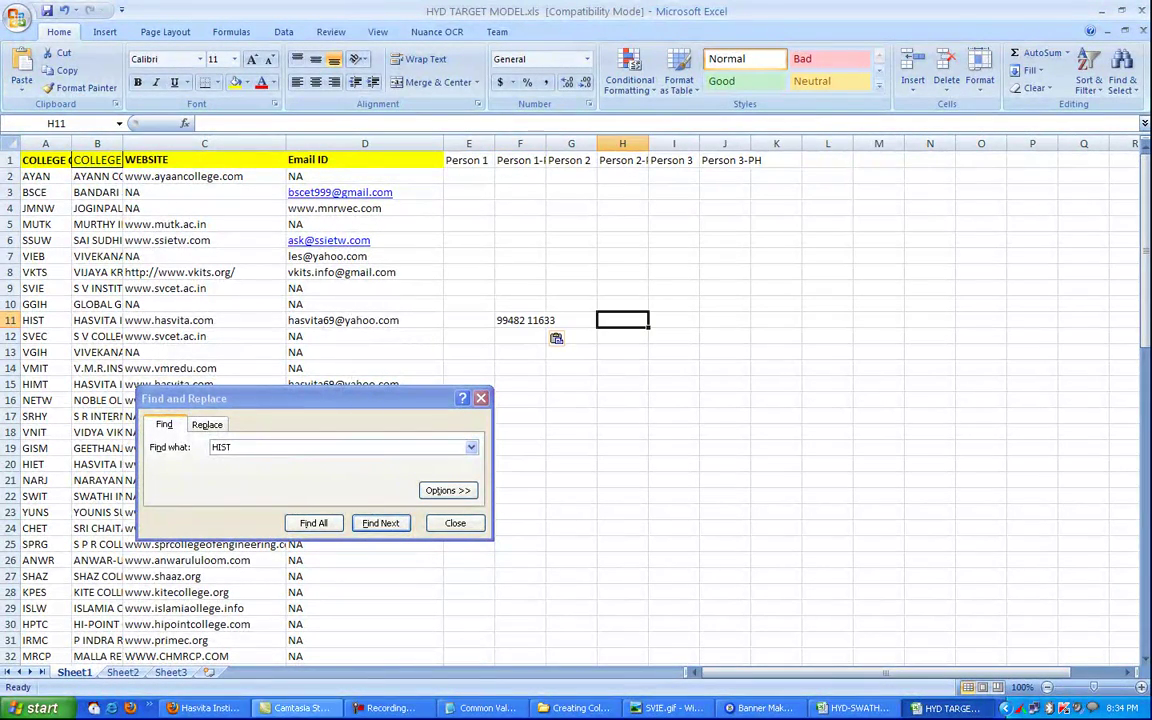
{"action": "left_click", "coordinate": [205, 708]}
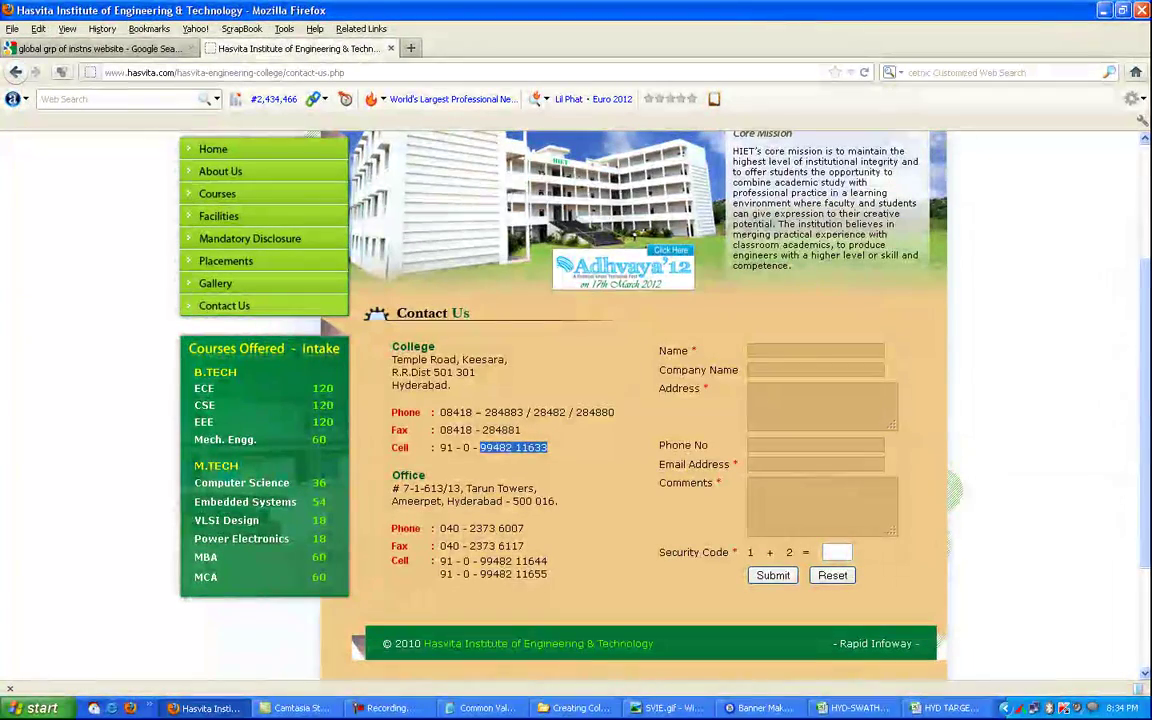
{"action": "left_click_drag", "start_coordinate": [480, 561], "coordinate": [547, 561]}
{"action": "key", "text": "ctrl+c"}
{"action": "left_click", "coordinate": [945, 708]}
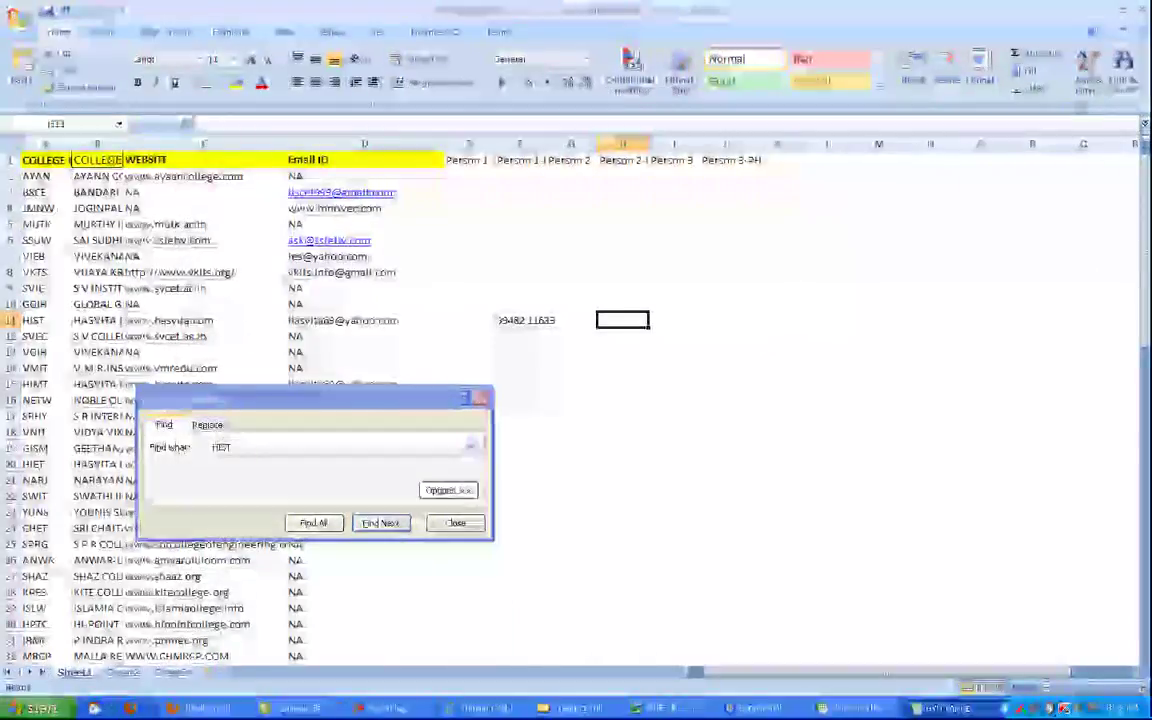
{"action": "key", "text": "ctrl+v"}
Step: Copy the second office cell number from the Hasvita contact page into HIST's Person 3 phone cell and save the workbook
{"action": "key", "text": "Right"}
{"action": "key", "text": "Right"}
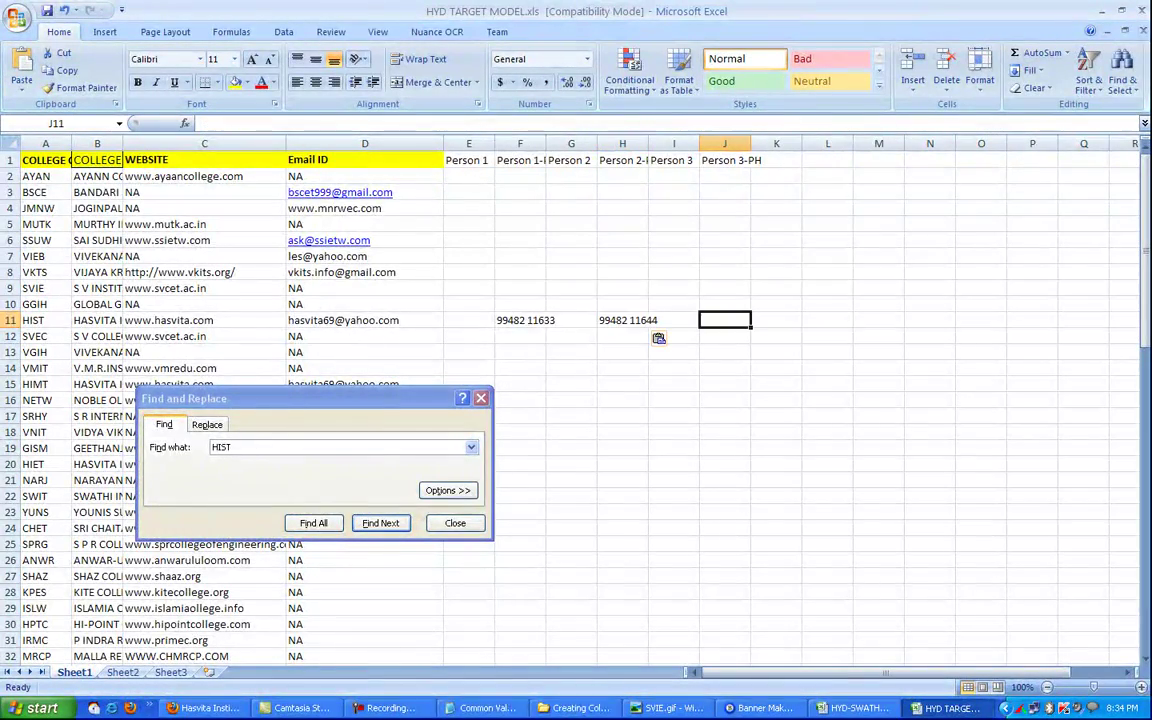
{"action": "left_click", "coordinate": [237, 708]}
{"action": "left_click_drag", "start_coordinate": [480, 574], "coordinate": [547, 574]}
{"action": "key", "text": "ctrl+c"}
{"action": "key", "text": "alt+Tab"}
{"action": "key", "text": "ctrl+v"}
{"action": "key", "text": "ctrl+s"}
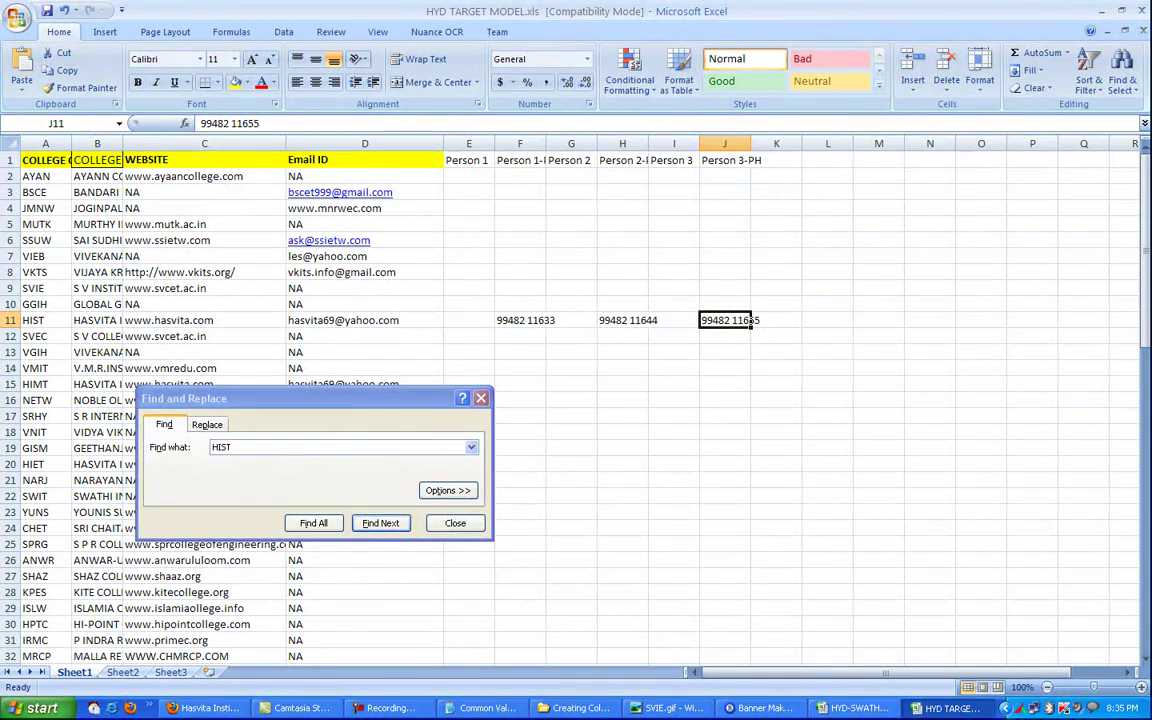
Step: Copy the BSCE college name from Excel and search Google in Firefox for BANDARI SRINIVAS COLL OF ENGG AND TECH website
{"action": "left_click", "coordinate": [97, 192]}
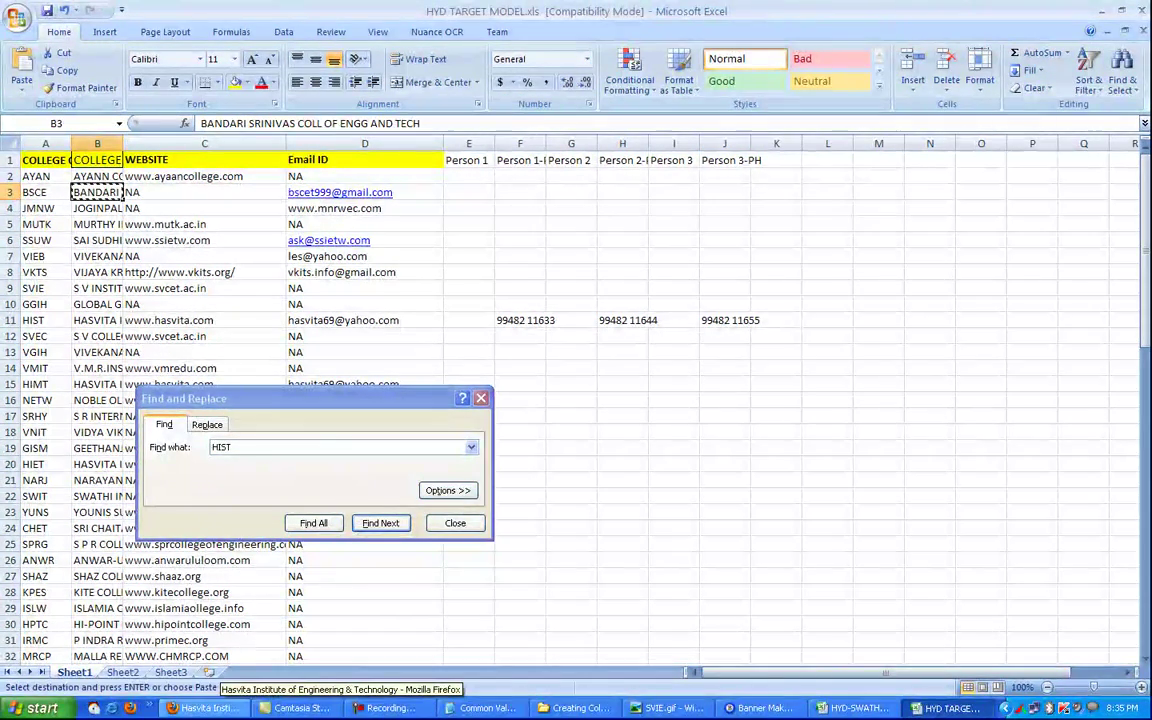
{"action": "left_click", "coordinate": [205, 708]}
{"action": "left_click", "coordinate": [98, 48]}
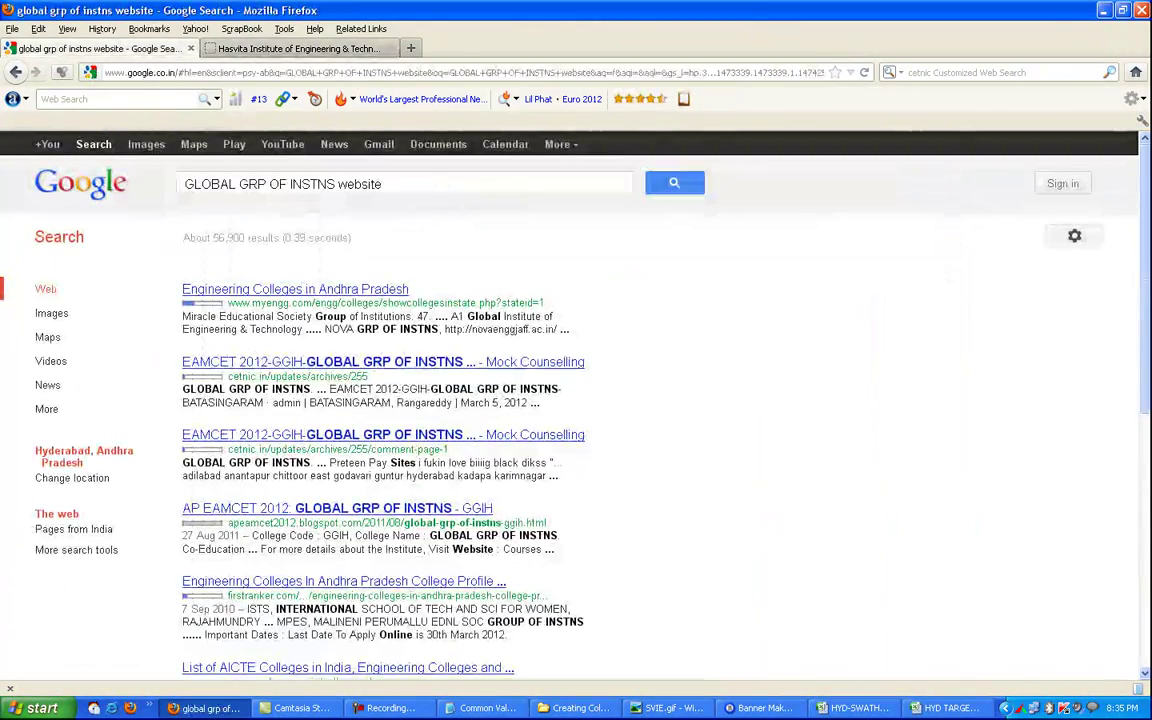
{"action": "left_click_drag", "start_coordinate": [336, 184], "coordinate": [184, 184]}
{"action": "key", "text": "ctrl+v"}
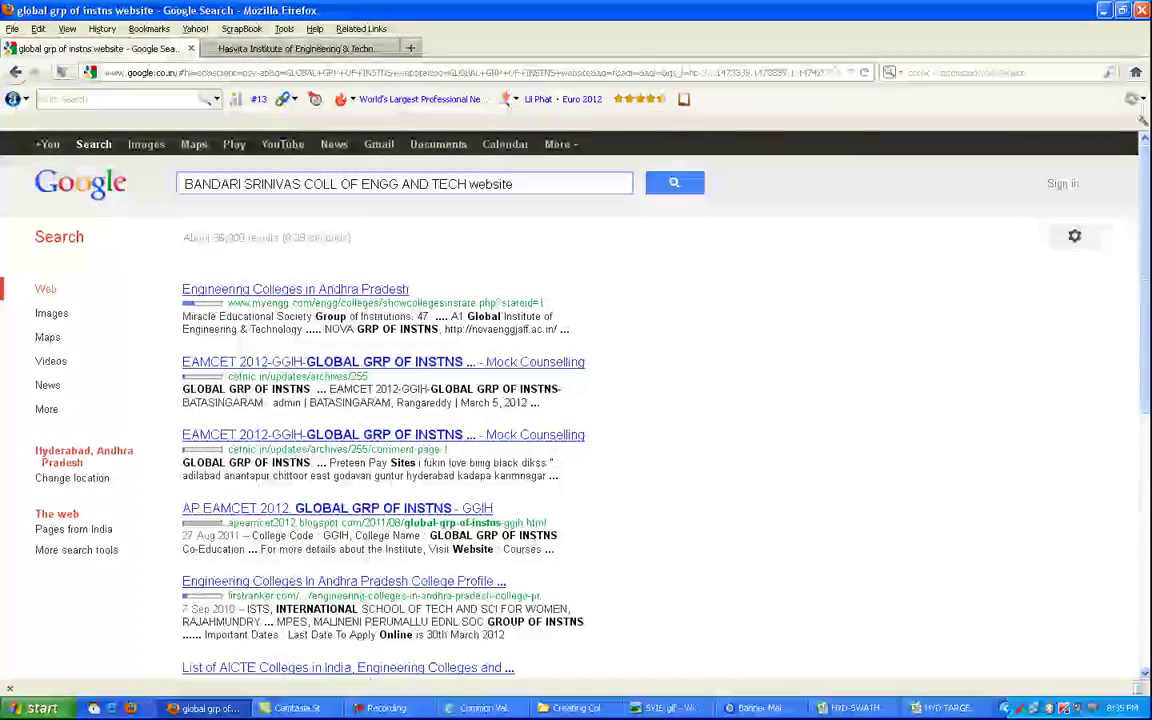
{"action": "key", "text": "Return"}
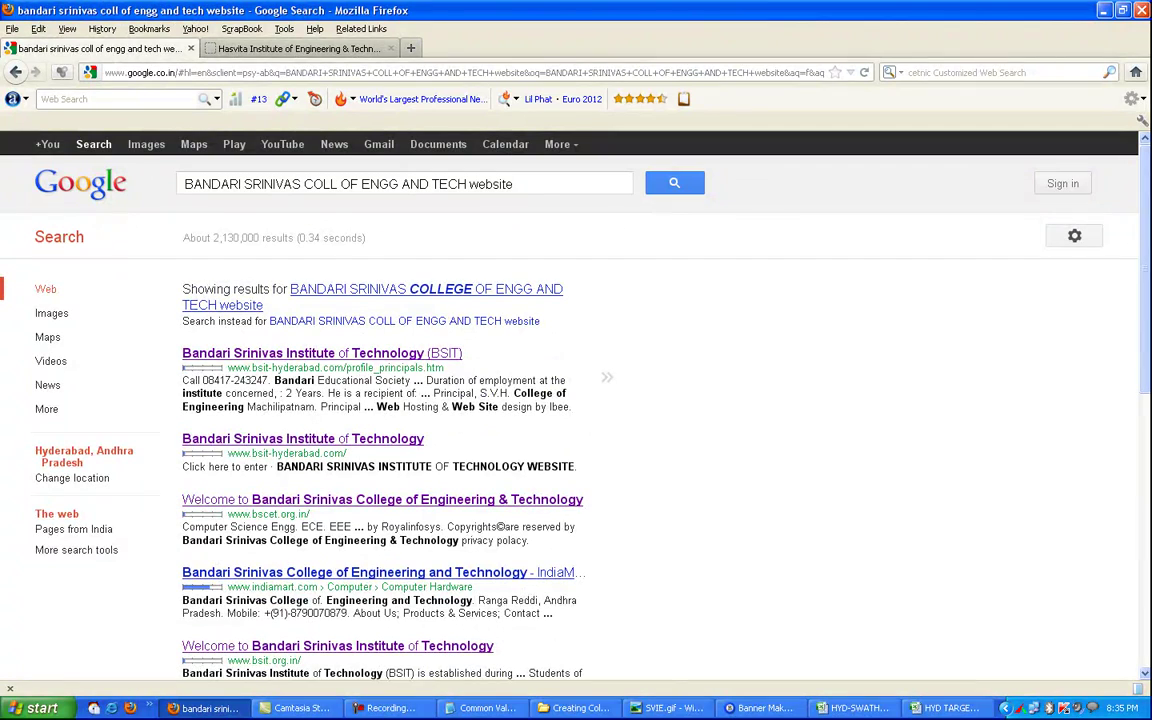
Step: Open the Bandari Srinivas Institute of Technology and College of Engineering & Technology results in new tabs and view the latter
{"action": "right_click", "coordinate": [330, 436]}
{"action": "left_click", "coordinate": [350, 440]}
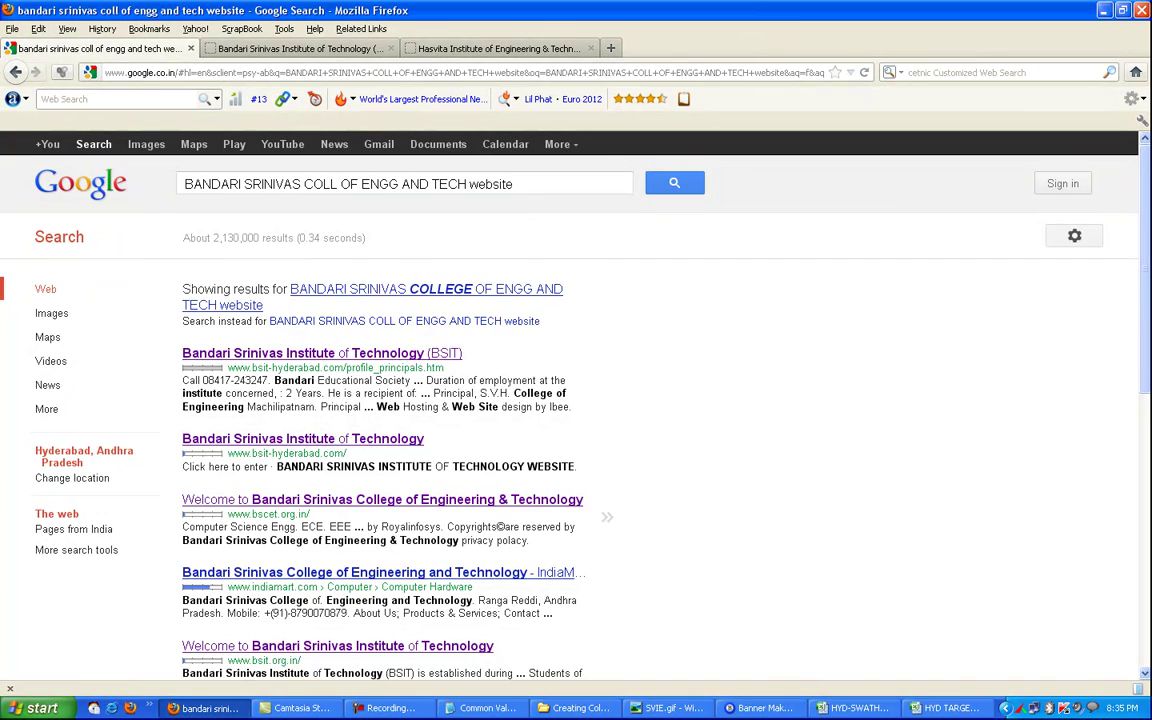
{"action": "right_click", "coordinate": [337, 500]}
{"action": "left_click", "coordinate": [395, 181]}
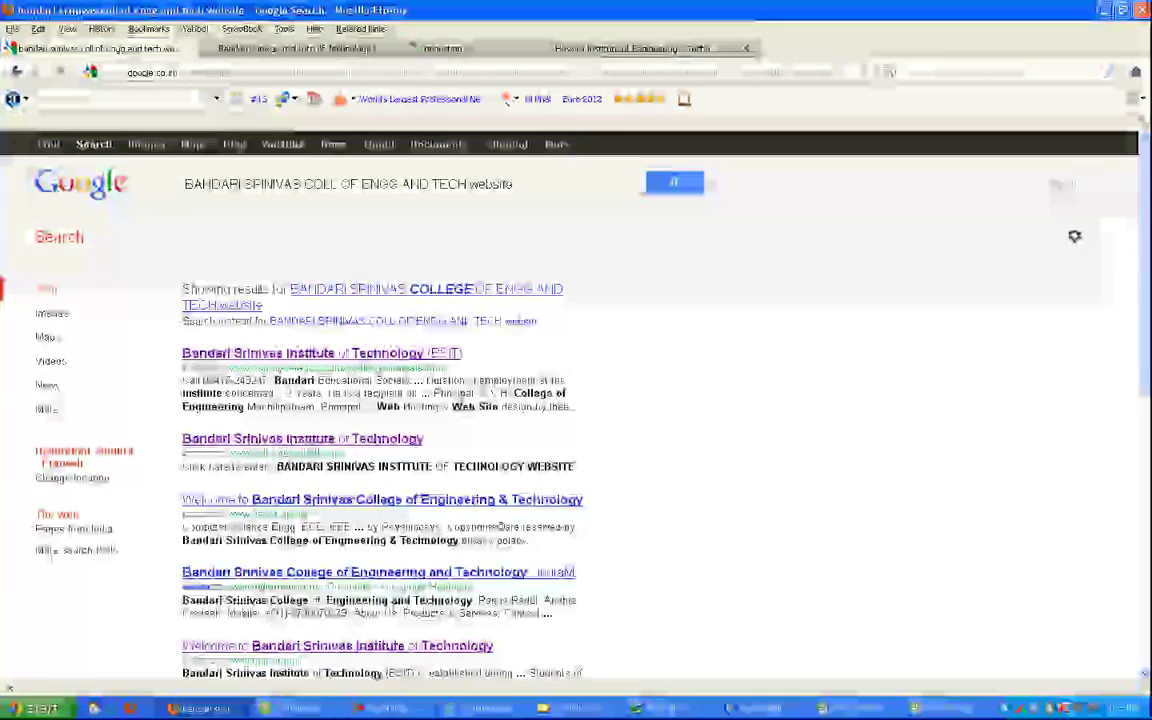
{"action": "left_click", "coordinate": [497, 48]}
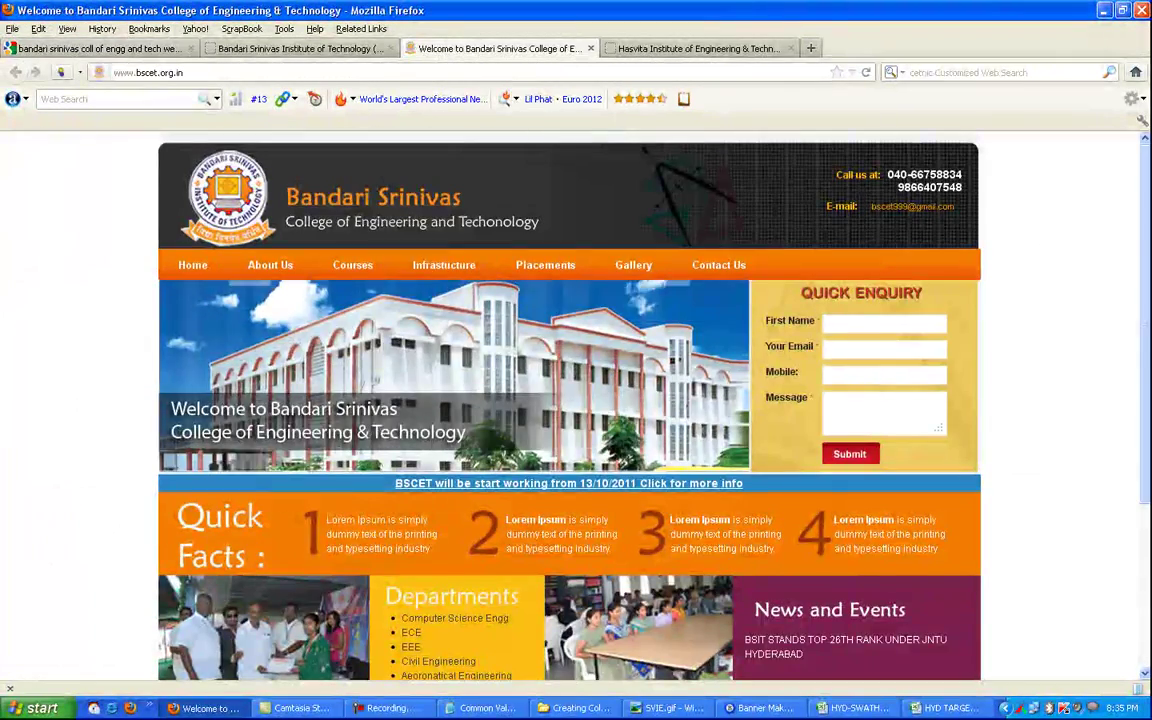
{"action": "left_click", "coordinate": [147, 72]}
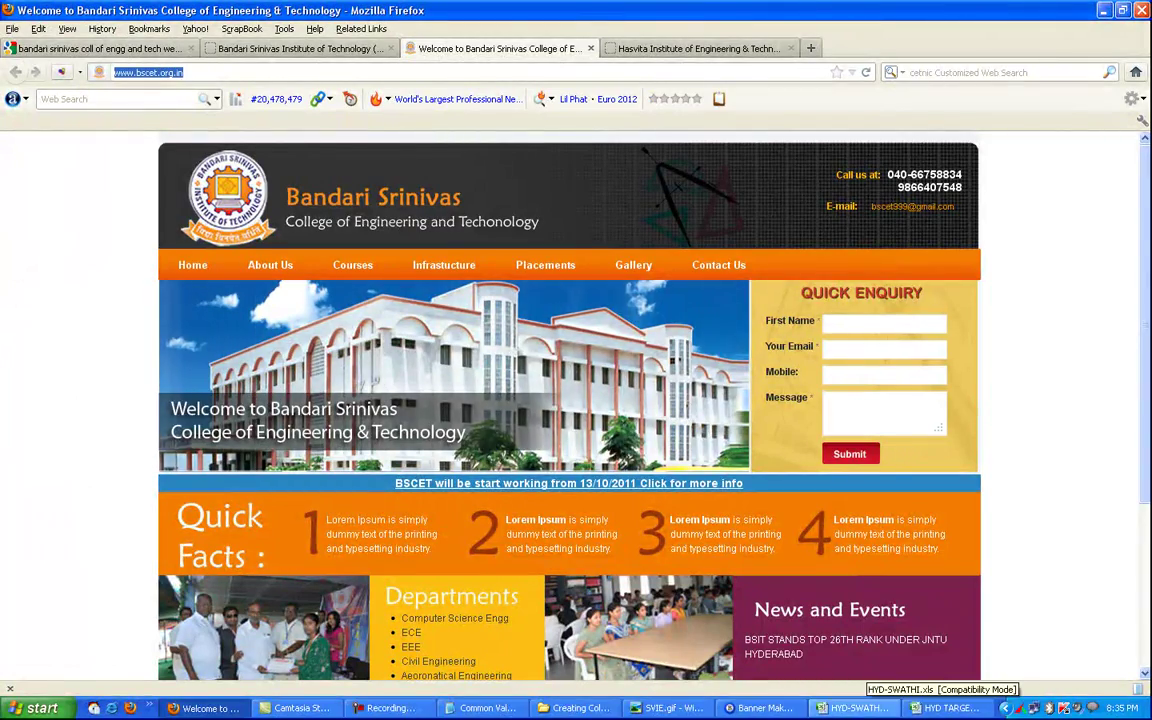
{"action": "left_click", "coordinate": [945, 708]}
{"action": "left_click", "coordinate": [204, 192]}
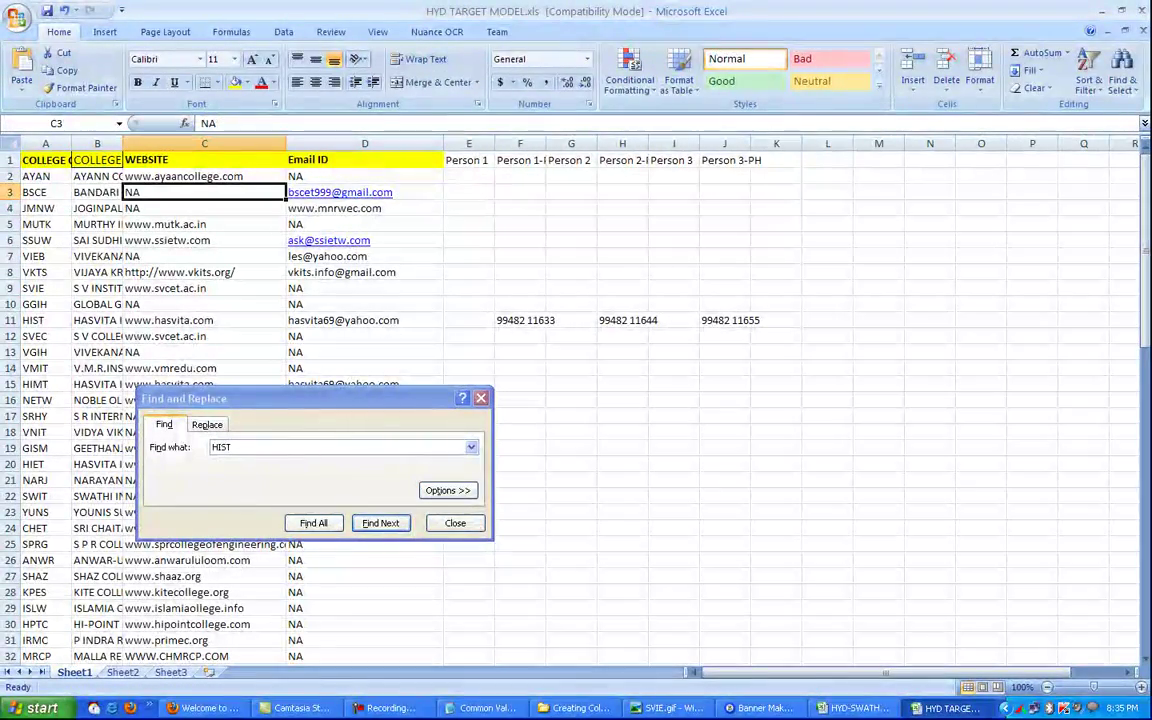
{"action": "key", "text": "ctrl+v"}
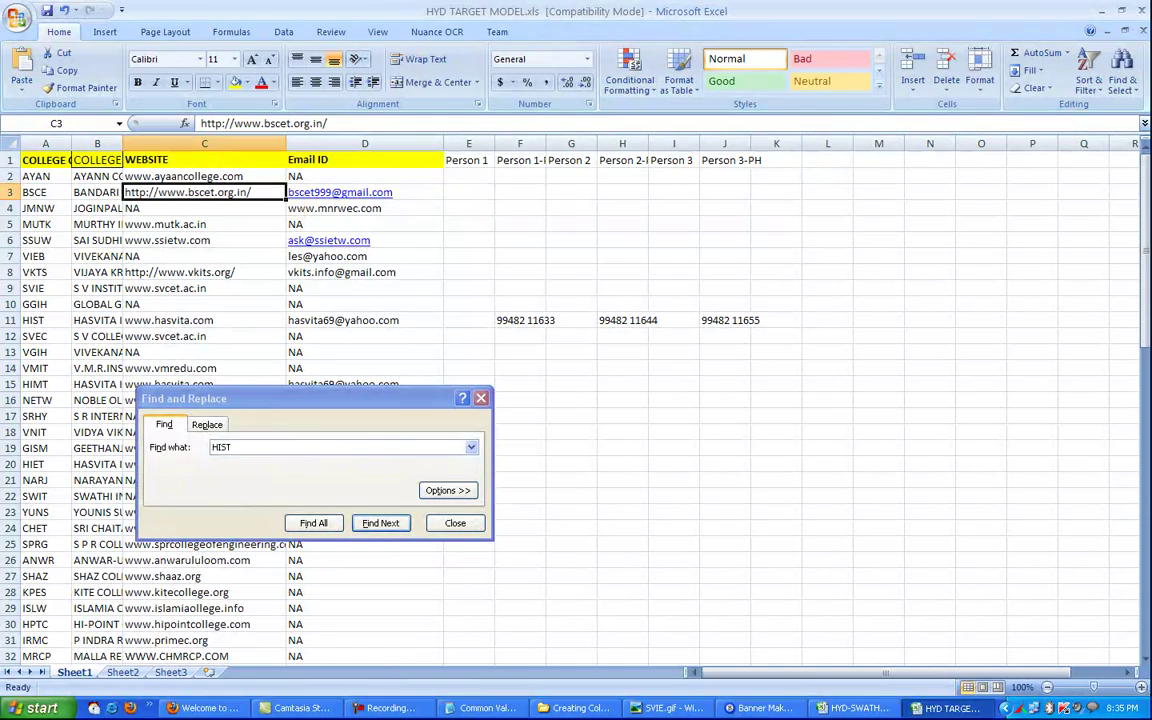
Step: Copy the first city office mobile number from the college's Contact Us page in Firefox into BSCE's Person 1 phone cell in Excel
{"action": "left_click", "coordinate": [205, 708]}
{"action": "scroll", "coordinate": [718, 175], "scroll_direction": "down", "scroll_amount": 2}
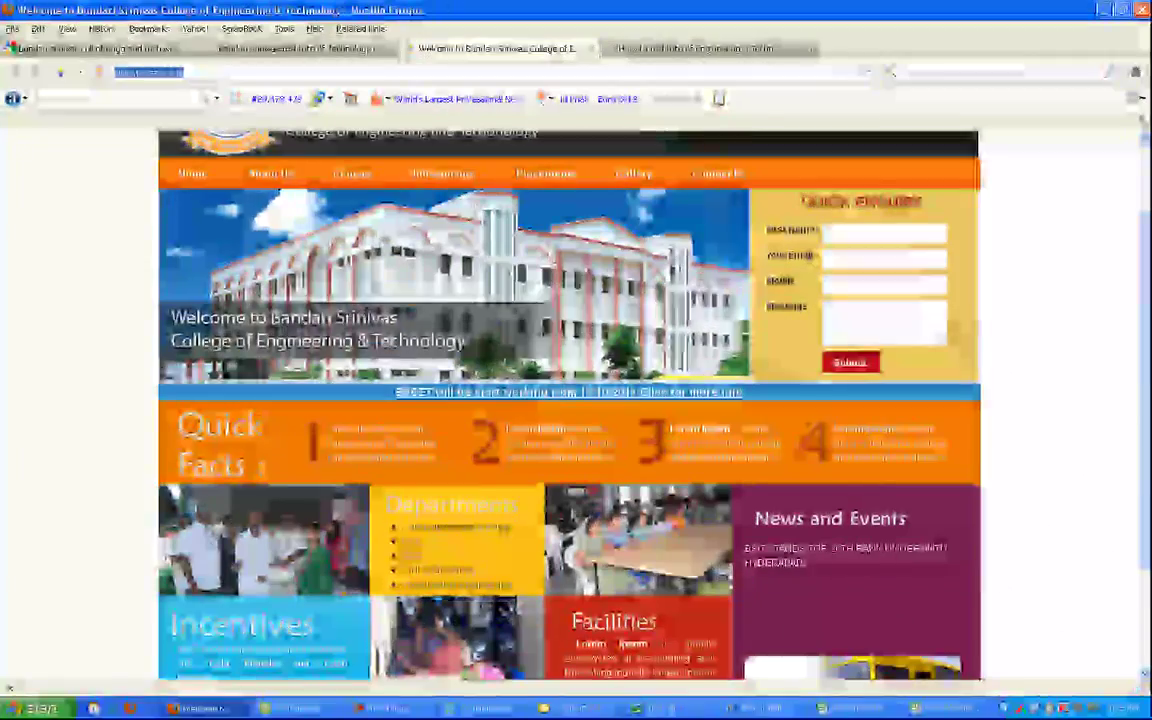
{"action": "left_click", "coordinate": [718, 174]}
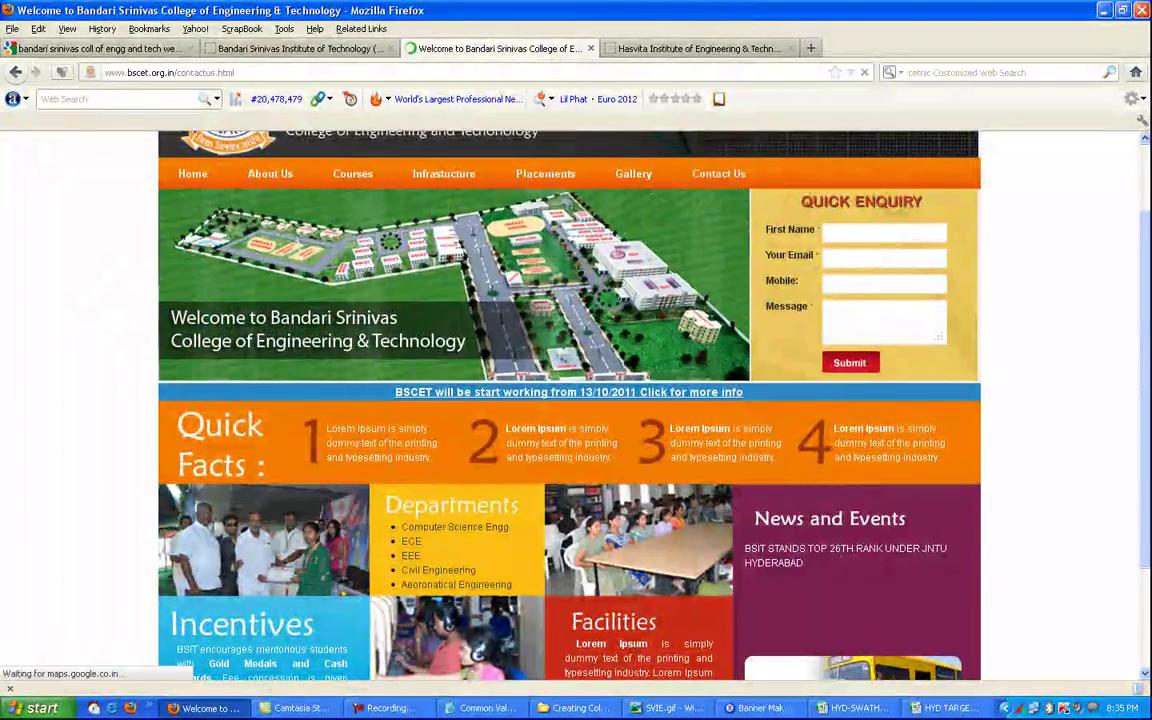
{"action": "scroll", "coordinate": [195, 670], "scroll_direction": "down", "scroll_amount": 2}
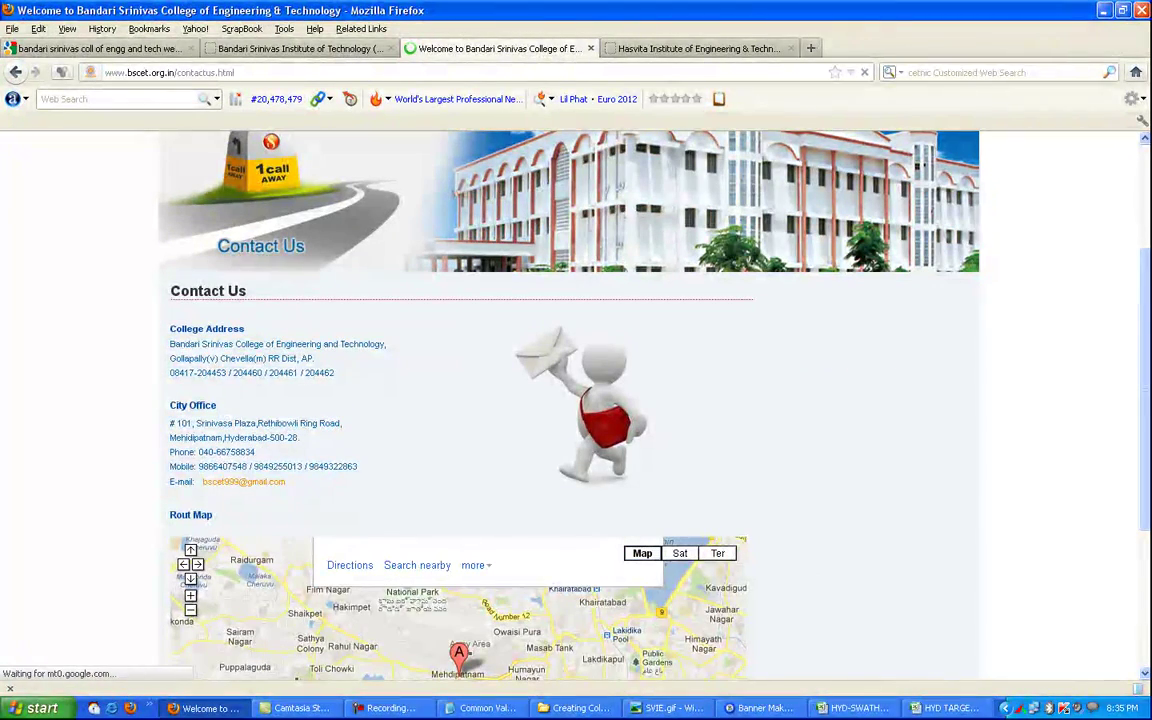
{"action": "left_click_drag", "start_coordinate": [199, 466], "coordinate": [247, 466]}
{"action": "key", "text": "ctrl+c"}
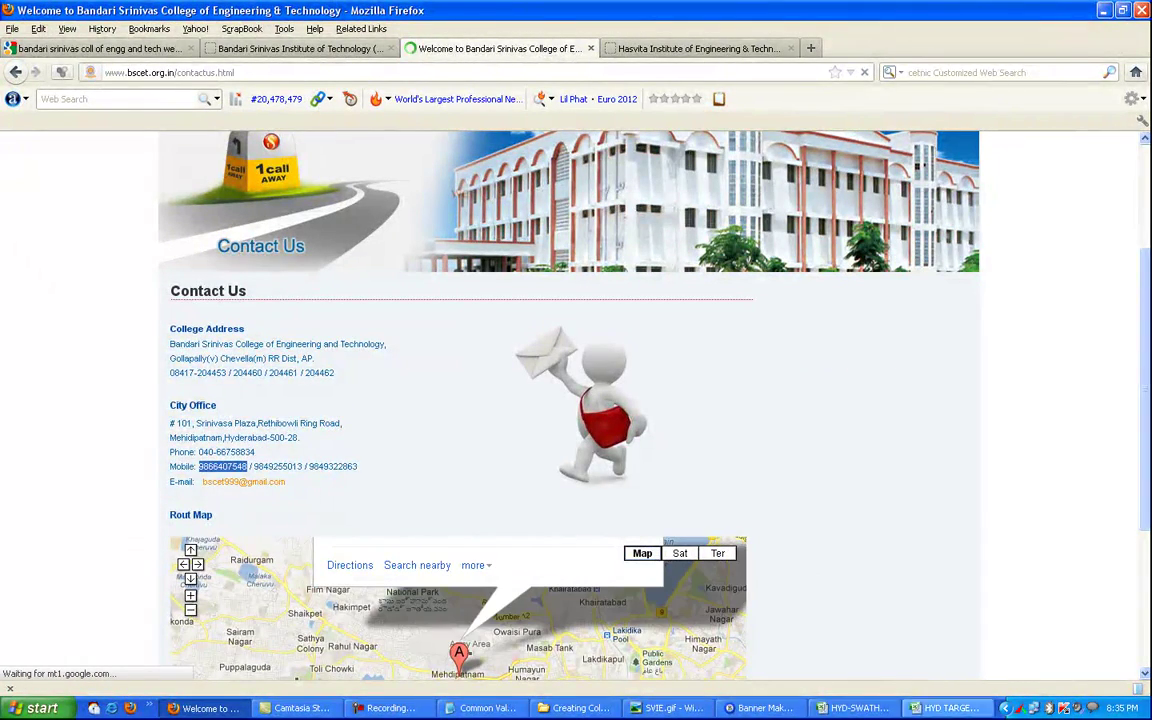
{"action": "key", "text": "alt+Tab"}
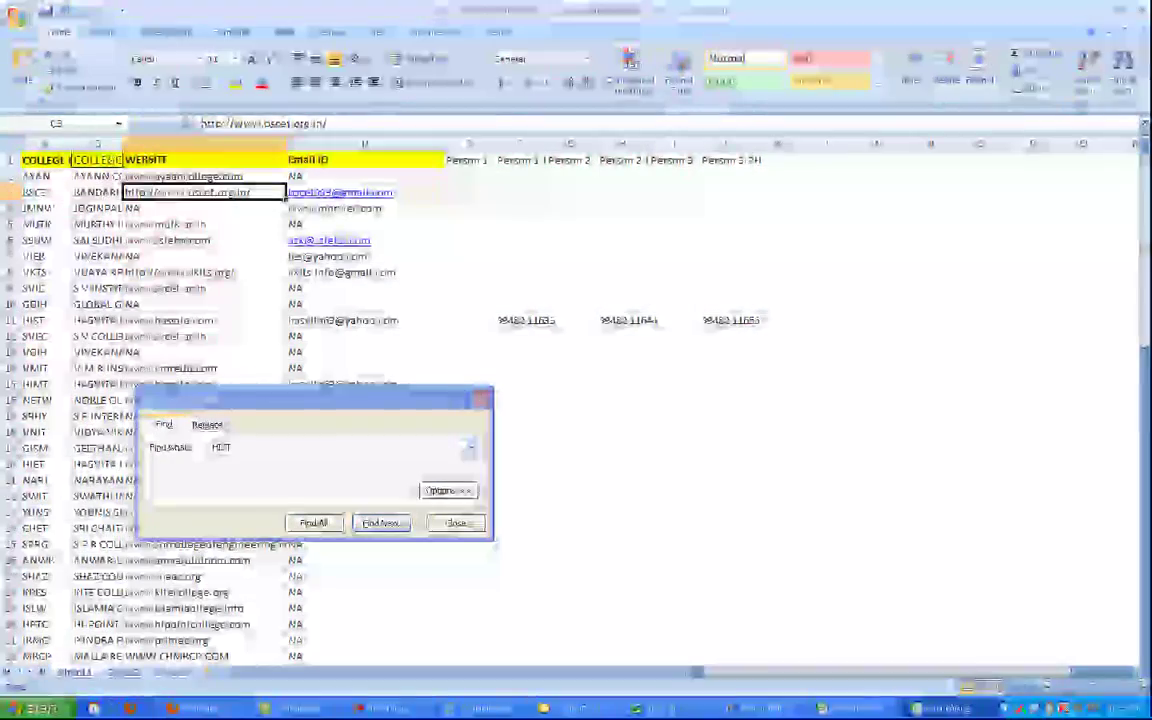
{"action": "left_click", "coordinate": [520, 192]}
{"action": "key", "text": "ctrl+v"}
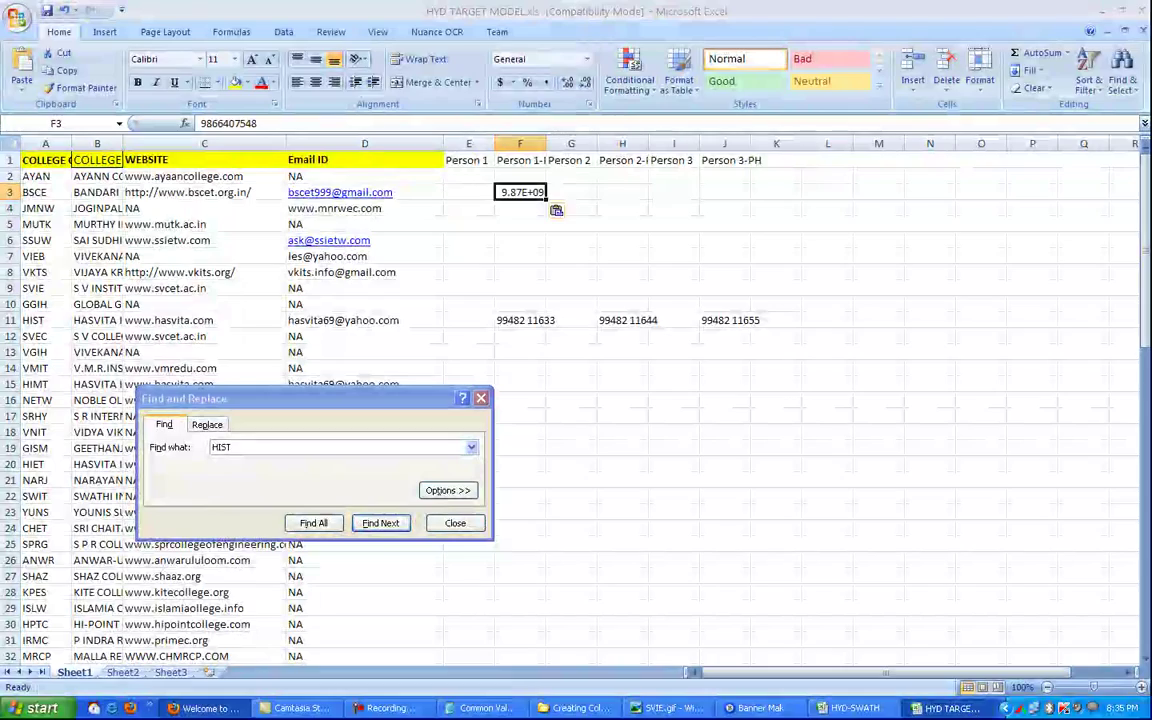
Step: Copy the second city office mobile number from the college's Contact Us page in Firefox into BSCE's Person 2 phone cell in Excel
{"action": "key", "text": "alt+Tab"}
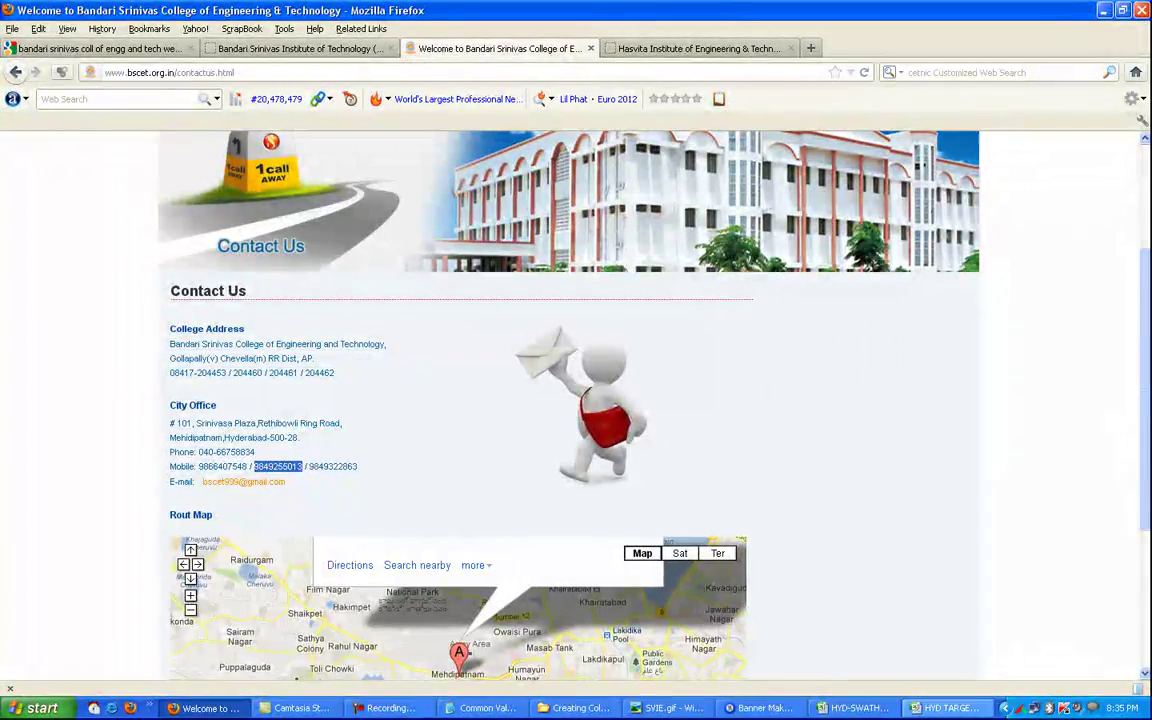
{"action": "key", "text": "alt+Tab"}
{"action": "left_click", "coordinate": [622, 192]}
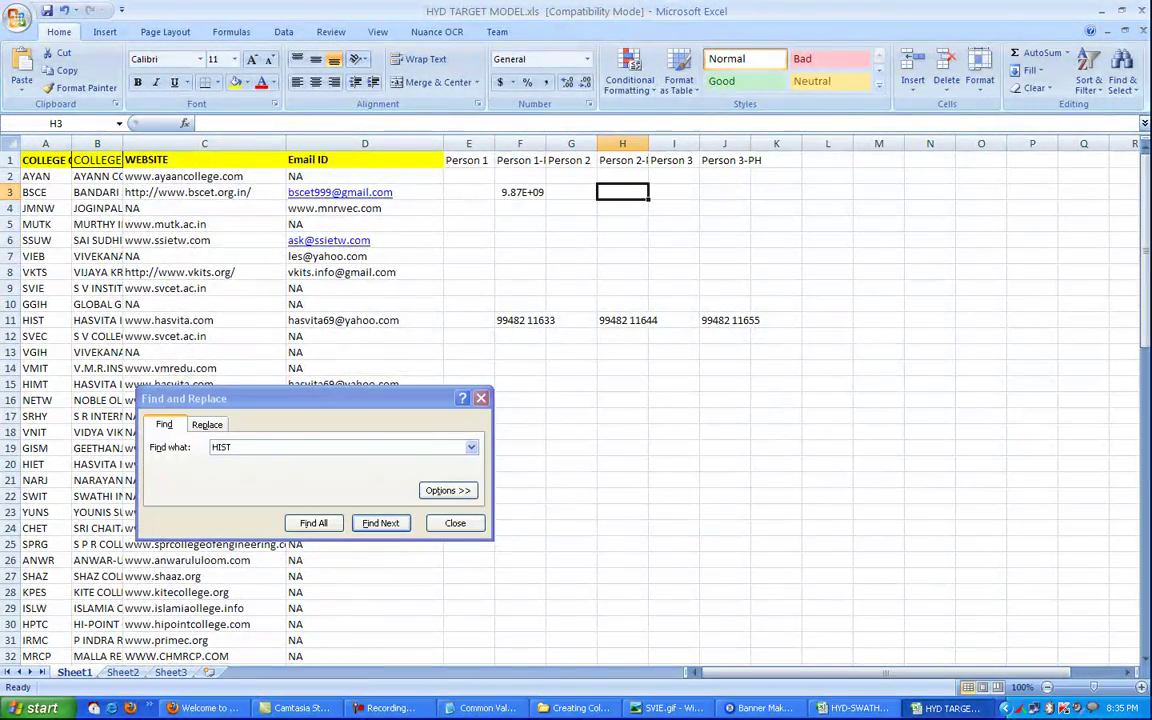
{"action": "key", "text": "ctrl+v"}
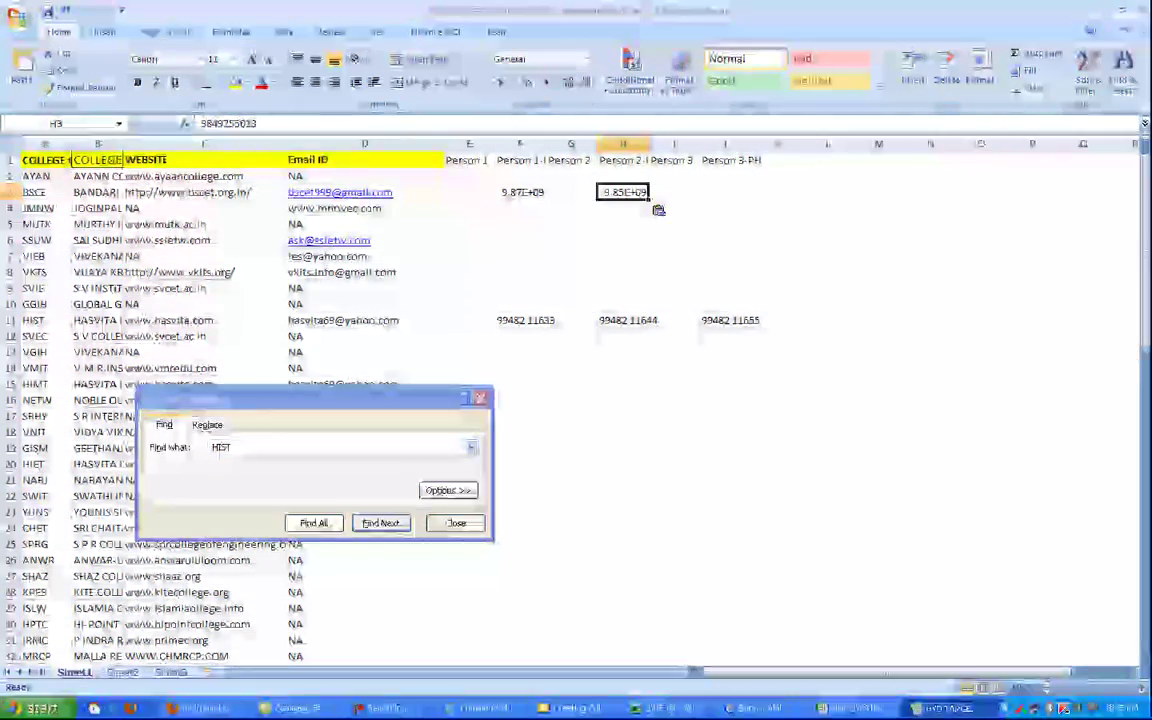
Step: Copy the third city office mobile number from Firefox into BSCE's Person 3 phone cell in Excel and close Find and Replace
{"action": "left_click", "coordinate": [205, 708]}
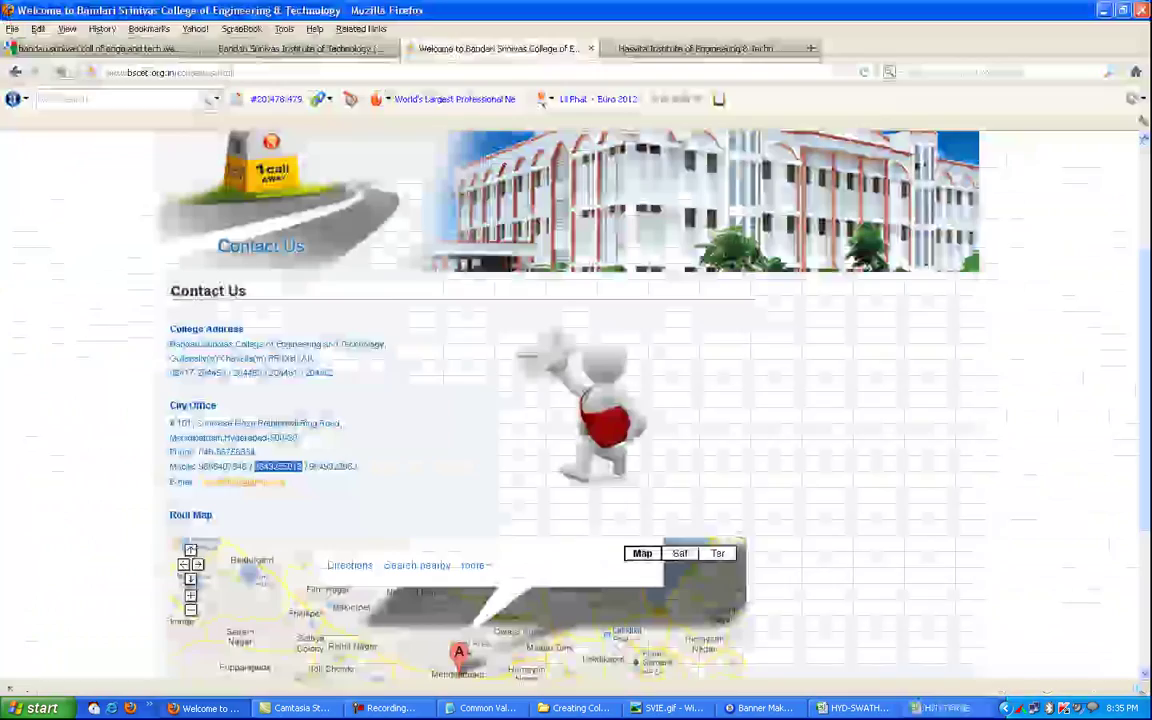
{"action": "left_click_drag", "start_coordinate": [308, 466], "coordinate": [331, 466]}
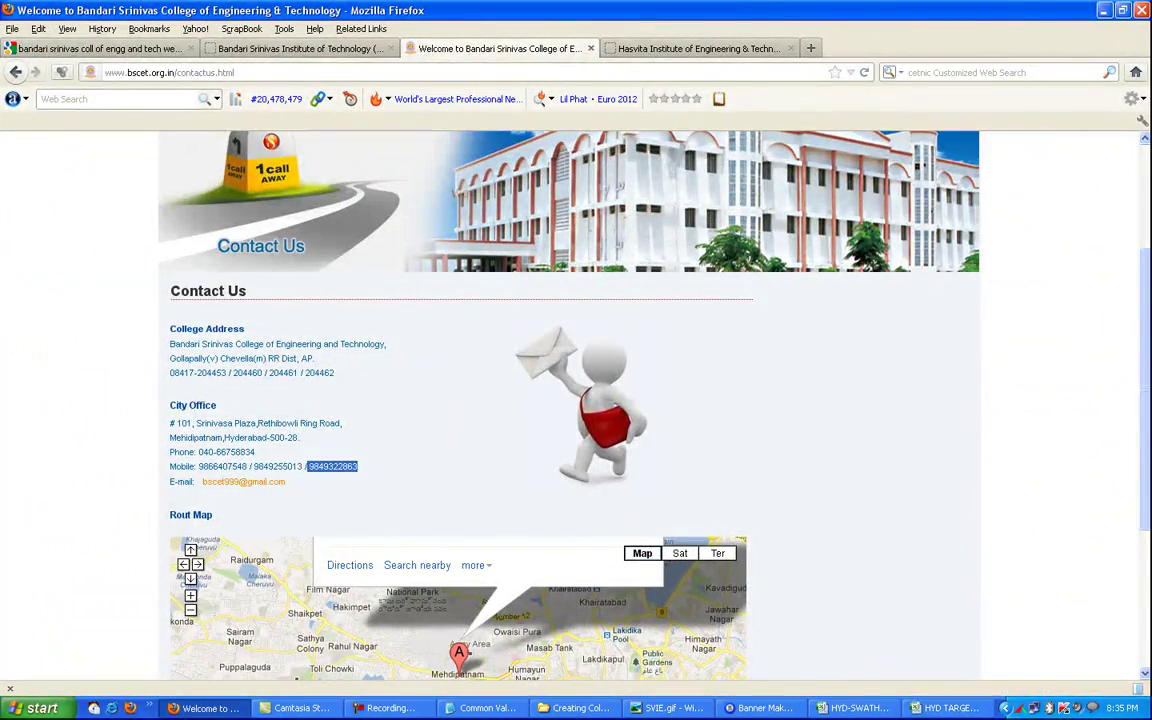
{"action": "left_click", "coordinate": [950, 708]}
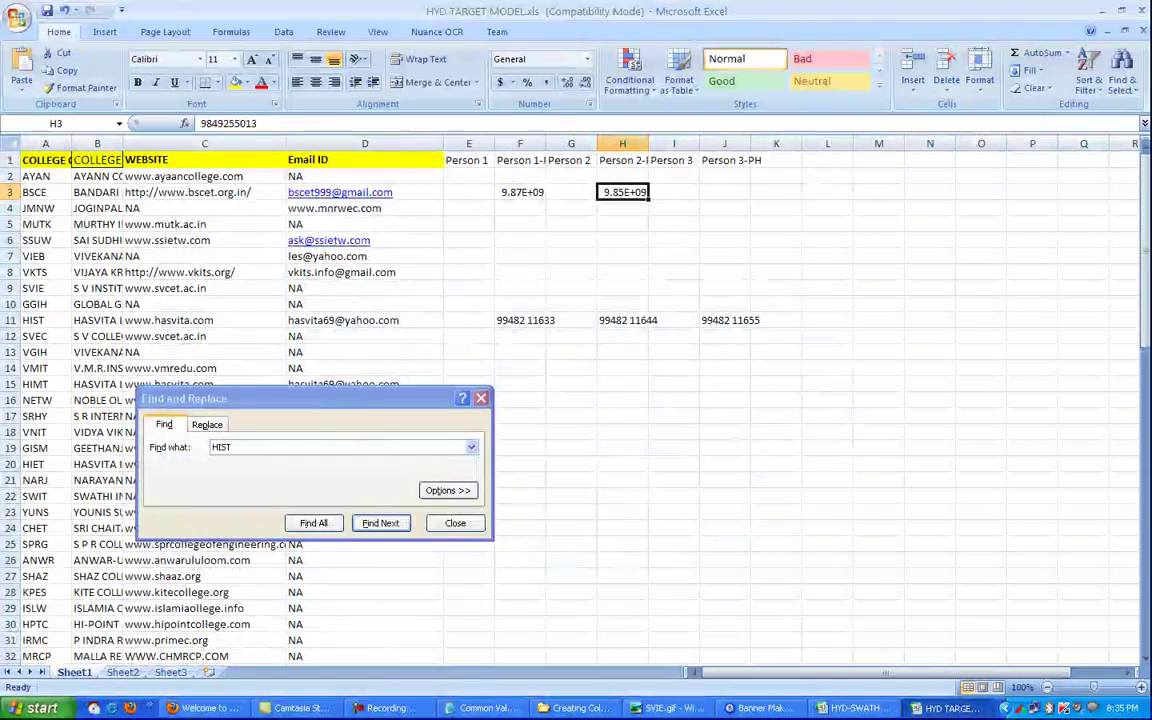
{"action": "left_click", "coordinate": [724, 192]}
{"action": "key", "text": "ctrl+v"}
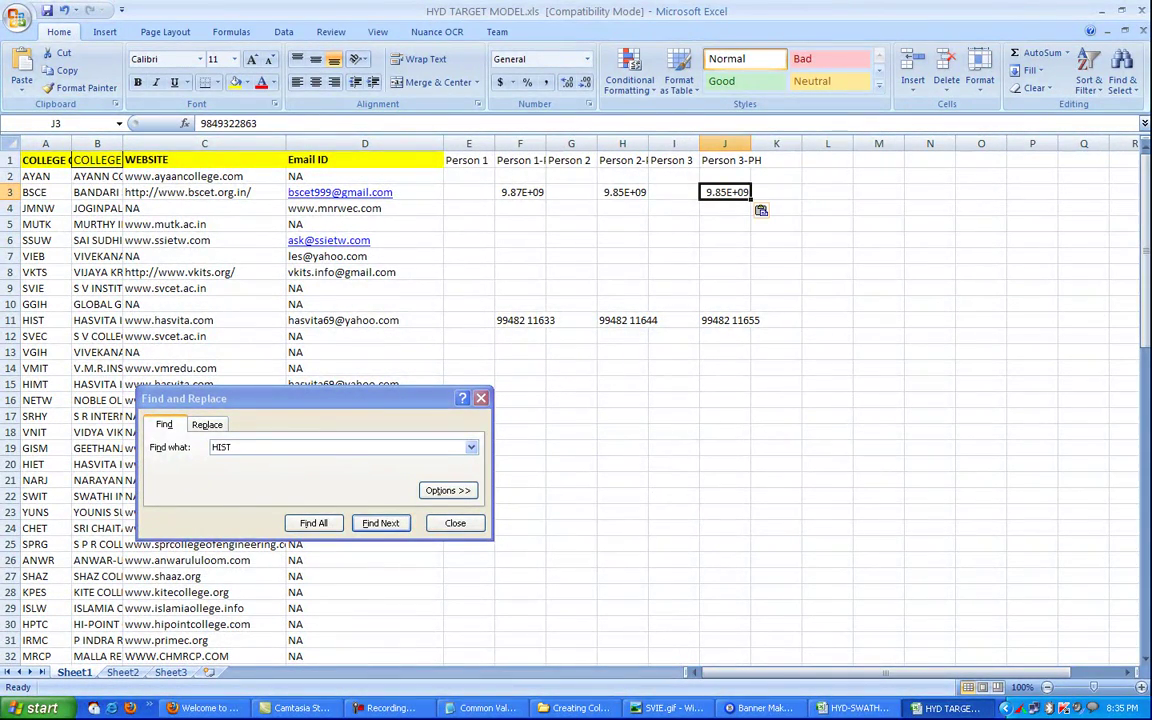
{"action": "key", "text": "Escape"}
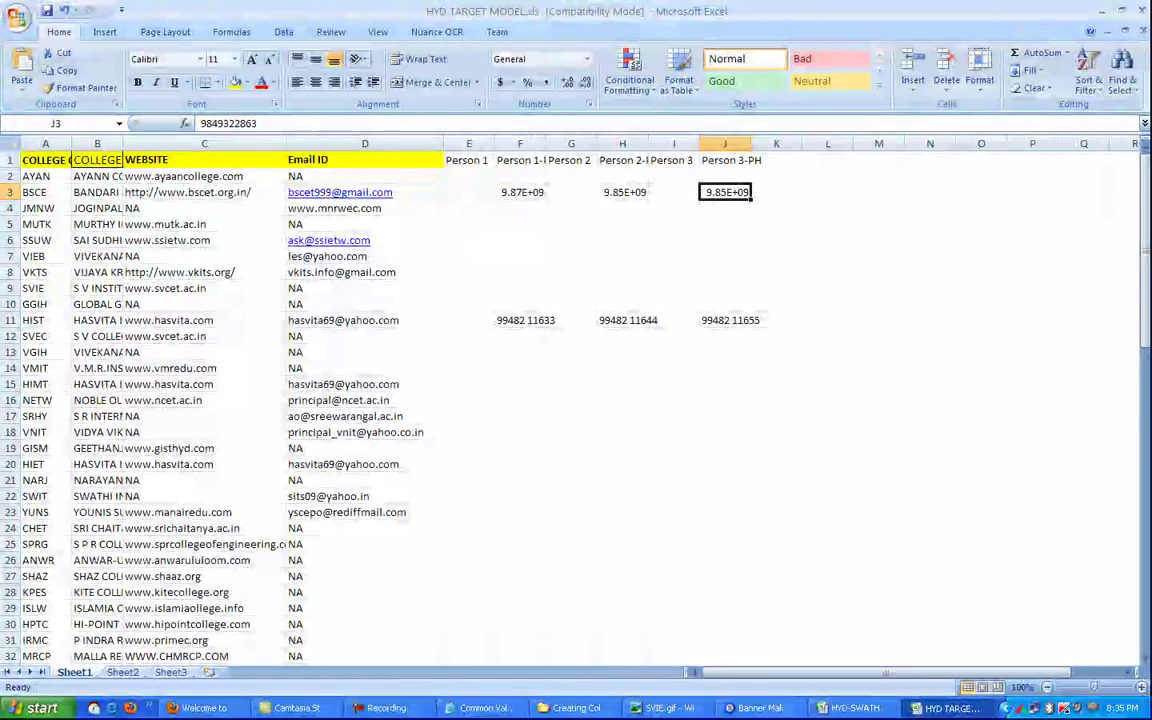
Step: Close the One Step Animation window in Banner Maker Pro and copy the college code SVEC from HYD-SWATHI.xls in Excel
{"action": "left_click", "coordinate": [755, 708]}
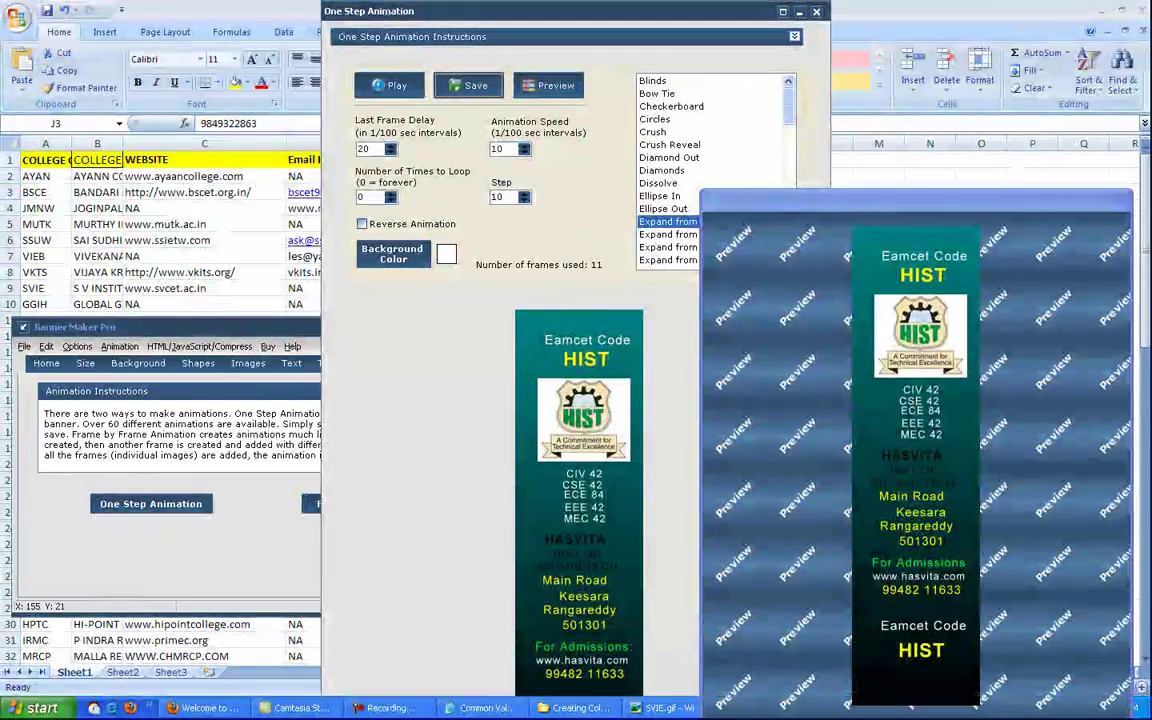
{"action": "key", "text": "alt+F4"}
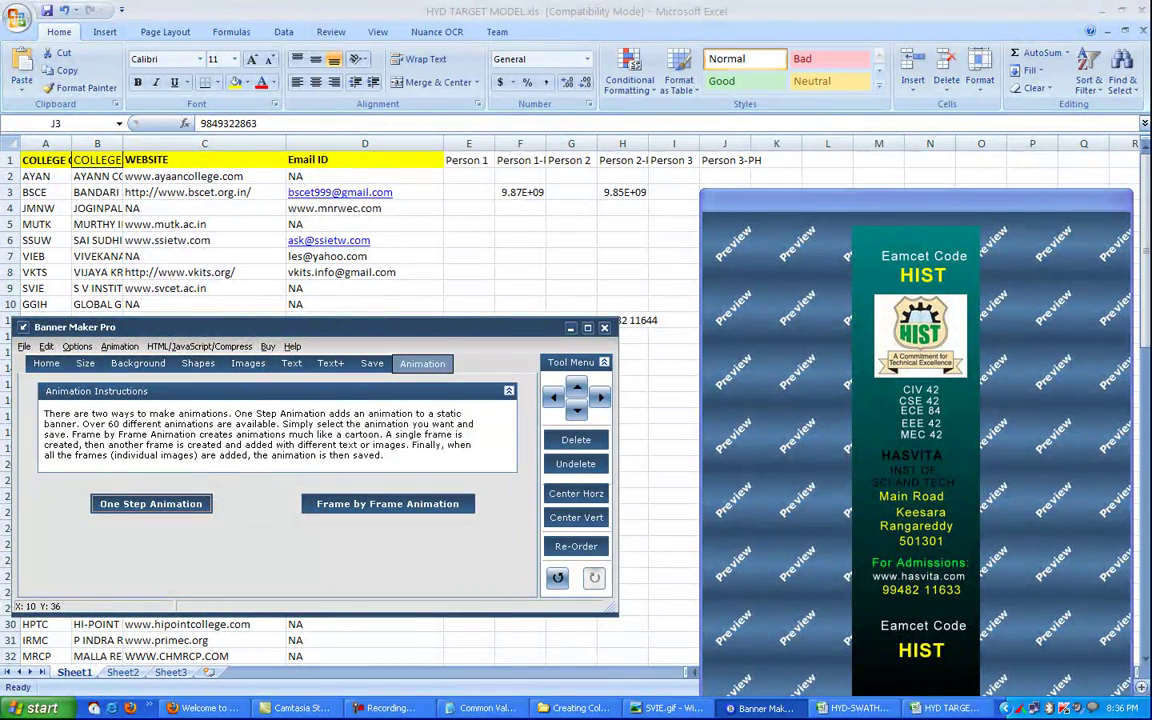
{"action": "left_click", "coordinate": [291, 363]}
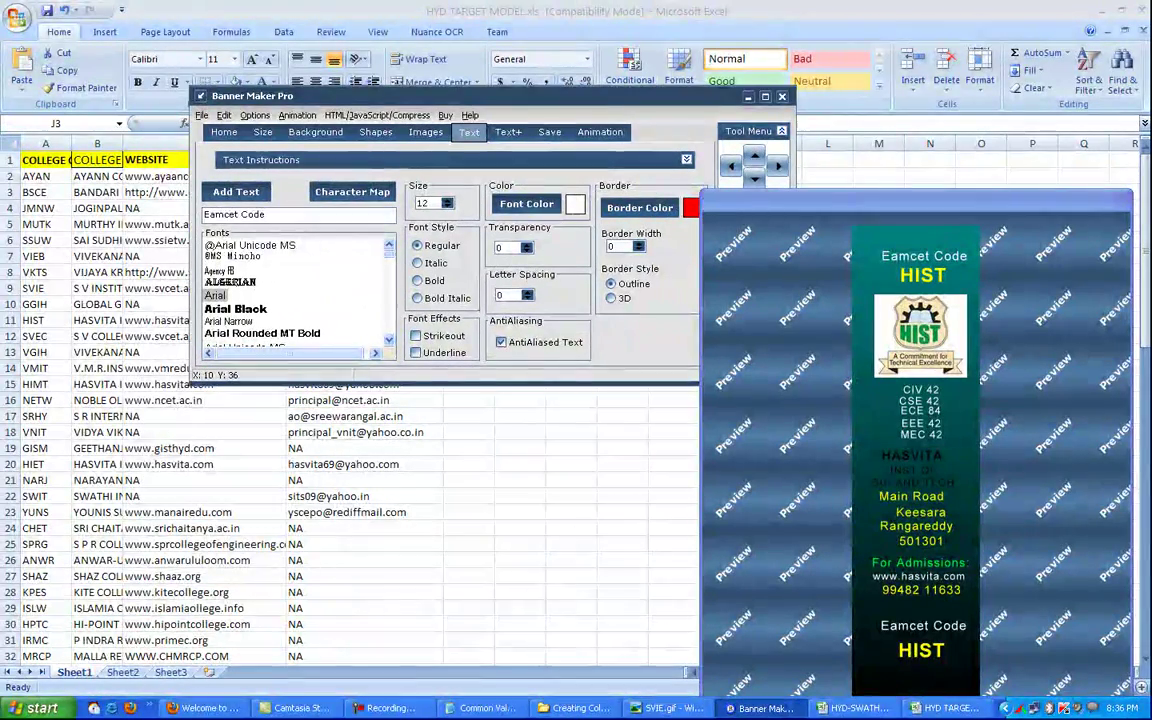
{"action": "triple_click", "coordinate": [234, 214]}
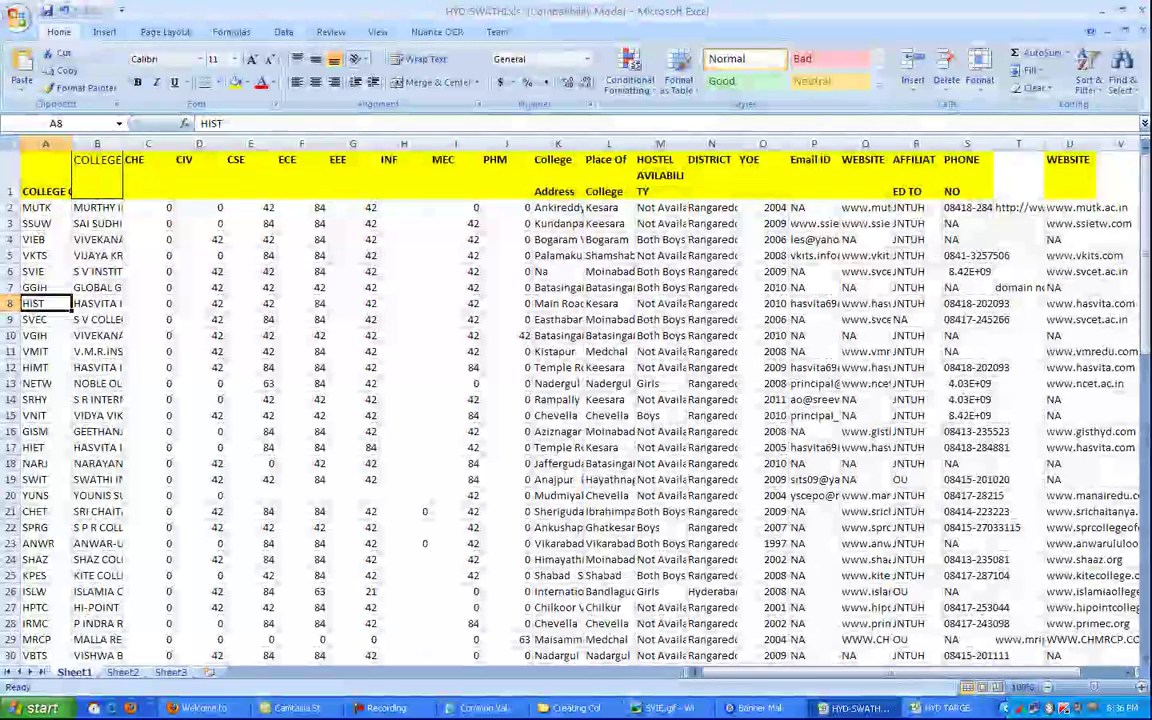
{"action": "left_click", "coordinate": [35, 319]}
{"action": "key", "text": "ctrl+c"}
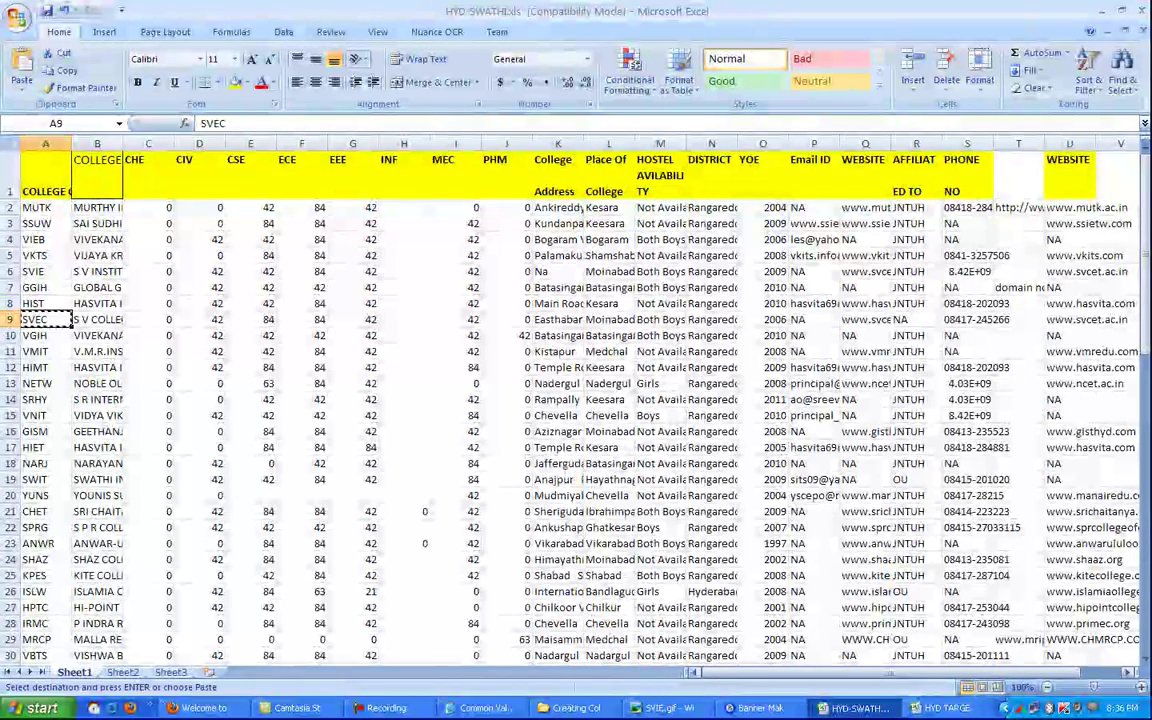
Step: In Banner Maker Pro, set the start color of the banner's background gradient to blue
{"action": "left_click", "coordinate": [760, 707]}
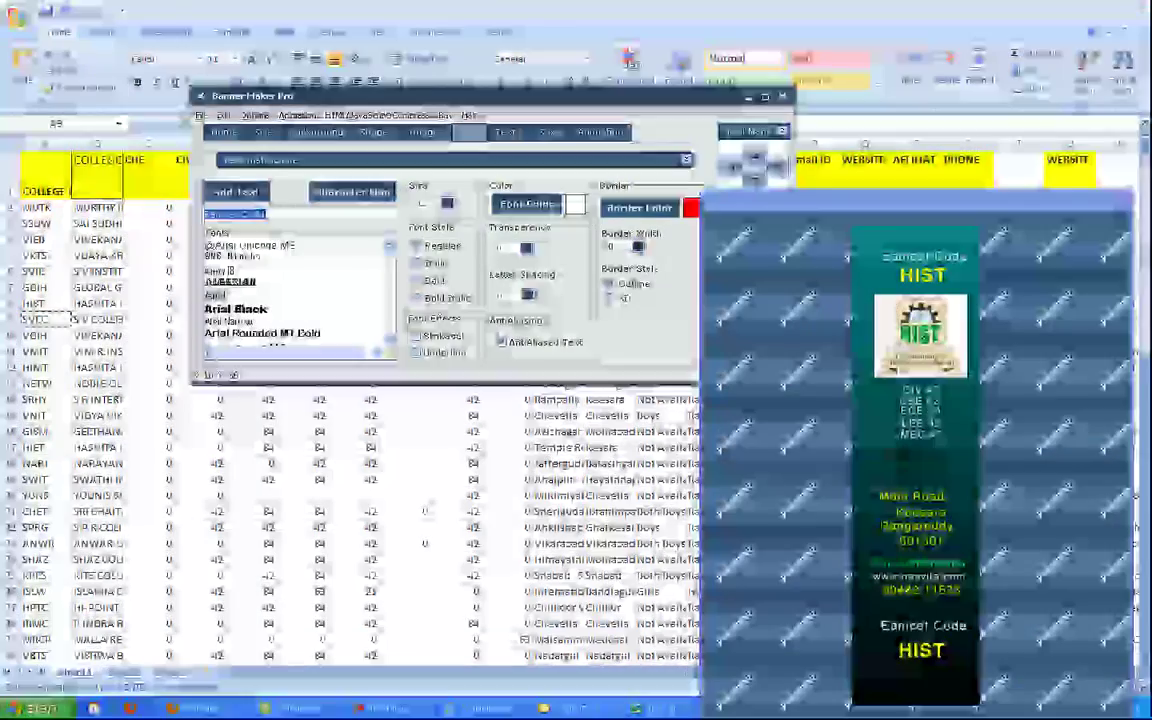
{"action": "left_click", "coordinate": [315, 132]}
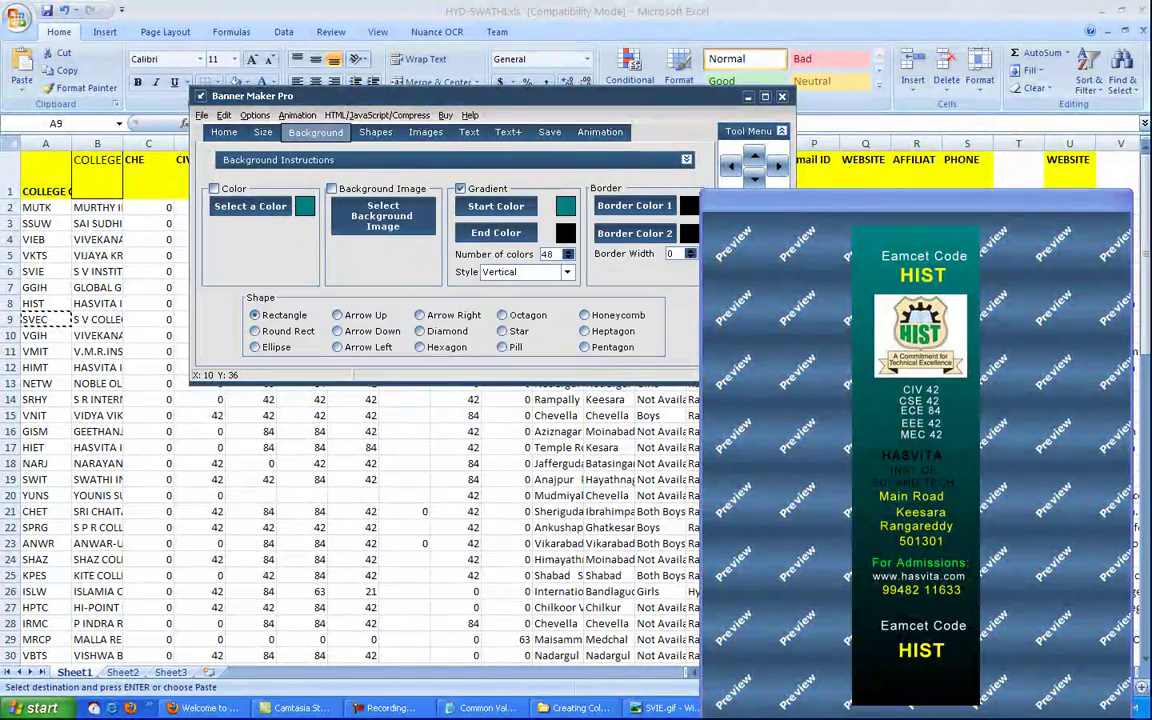
{"action": "left_click", "coordinate": [496, 206]}
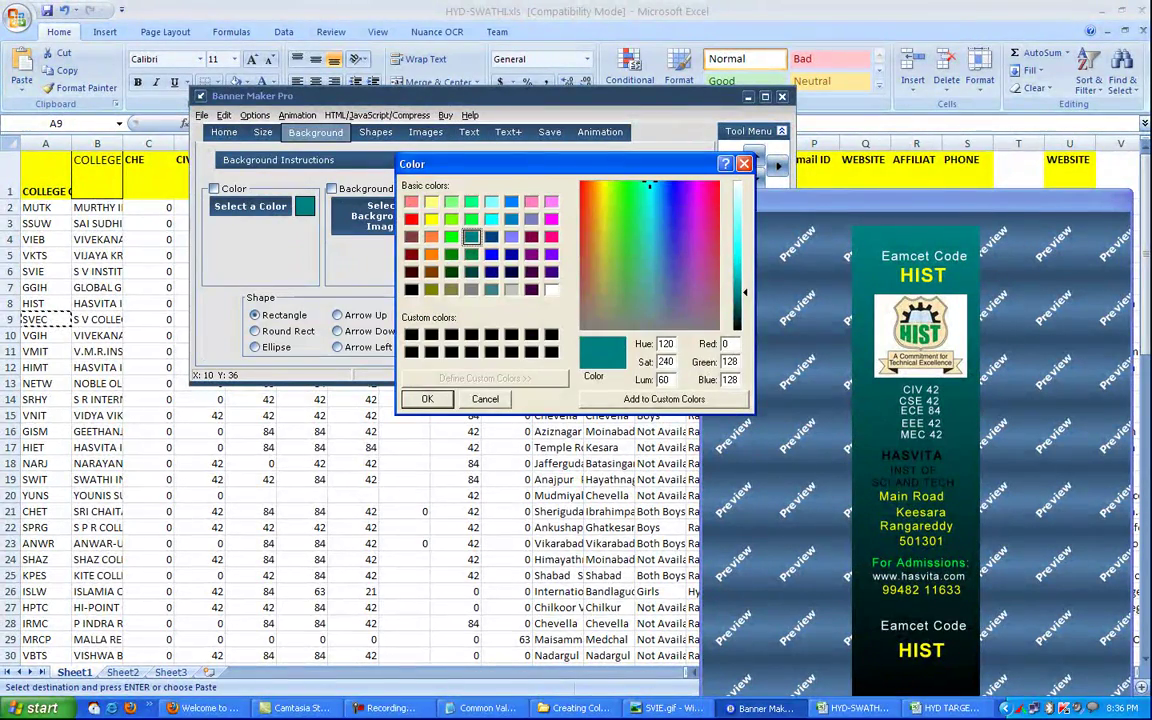
{"action": "left_click", "coordinate": [491, 254]}
{"action": "left_click", "coordinate": [427, 399]}
{"action": "left_click", "coordinate": [460, 188]}
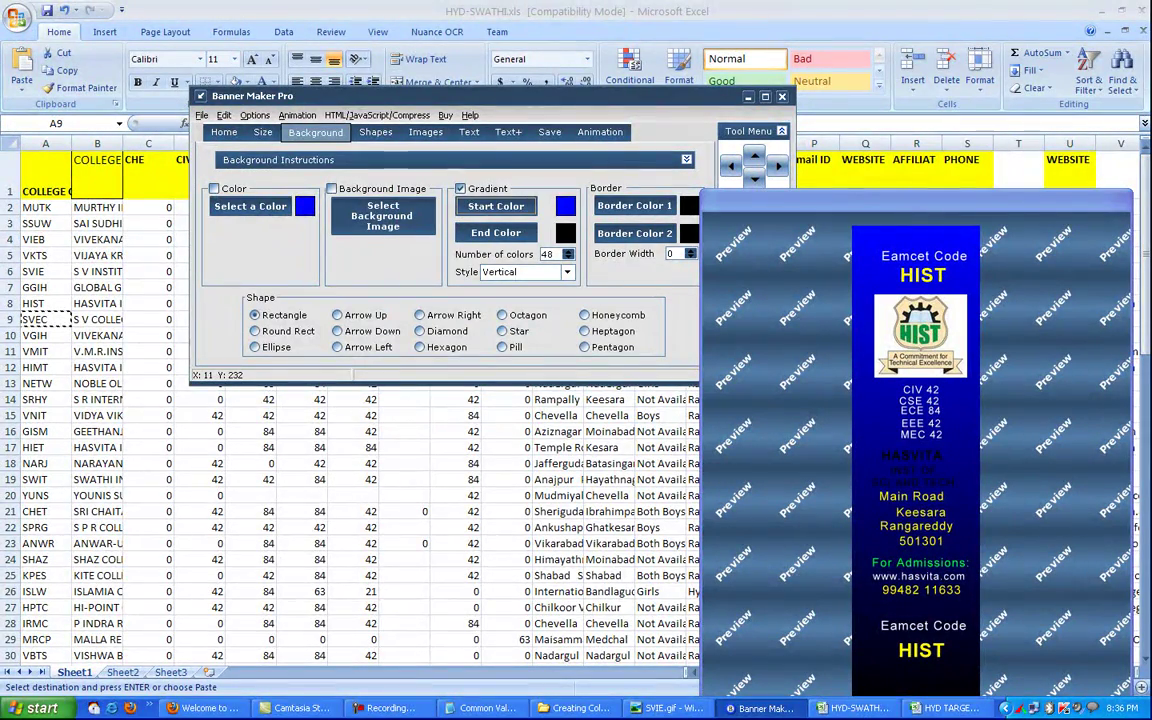
Step: Replace the HIST code above the banner's logo with SVEC and move the preview window higher to show the whole banner
{"action": "left_click", "coordinate": [922, 625]}
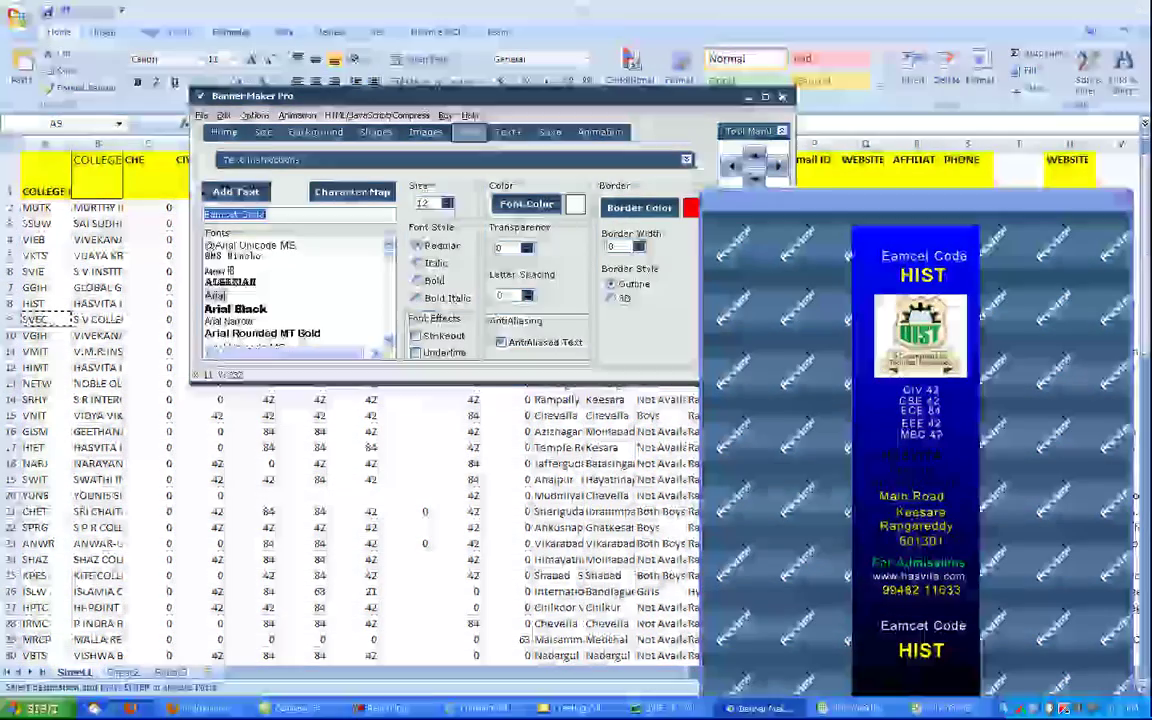
{"action": "double_click", "coordinate": [215, 214]}
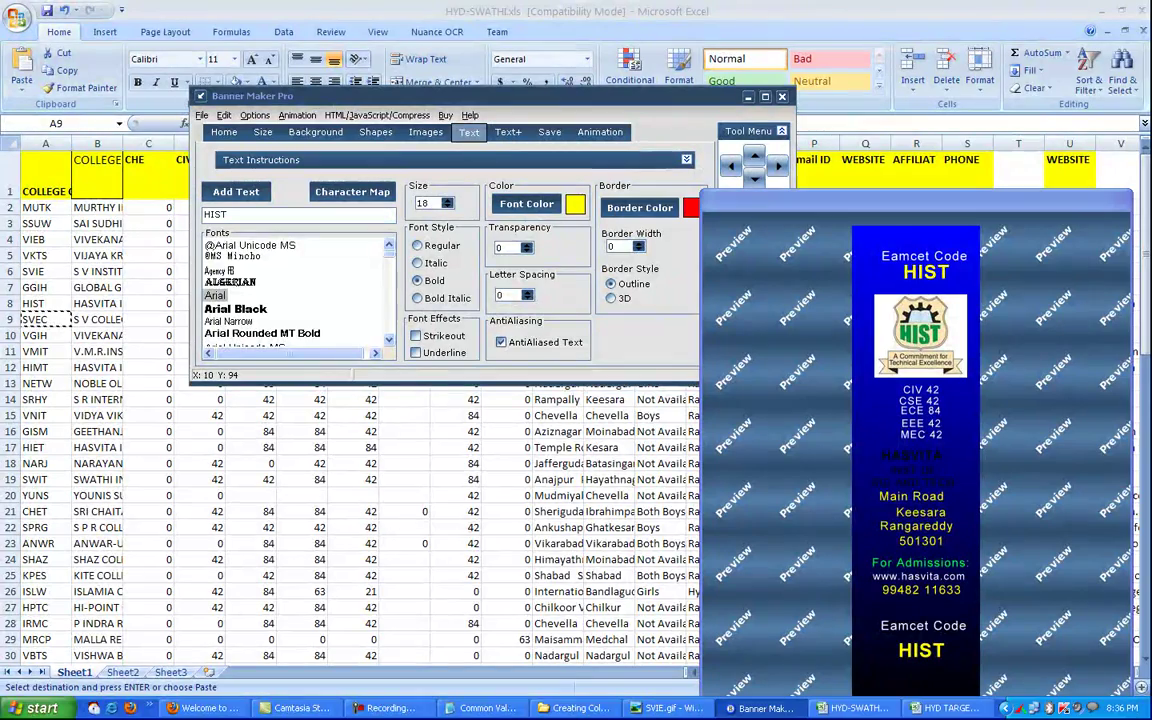
{"action": "right_click", "coordinate": [212, 218]}
{"action": "left_click", "coordinate": [228, 266]}
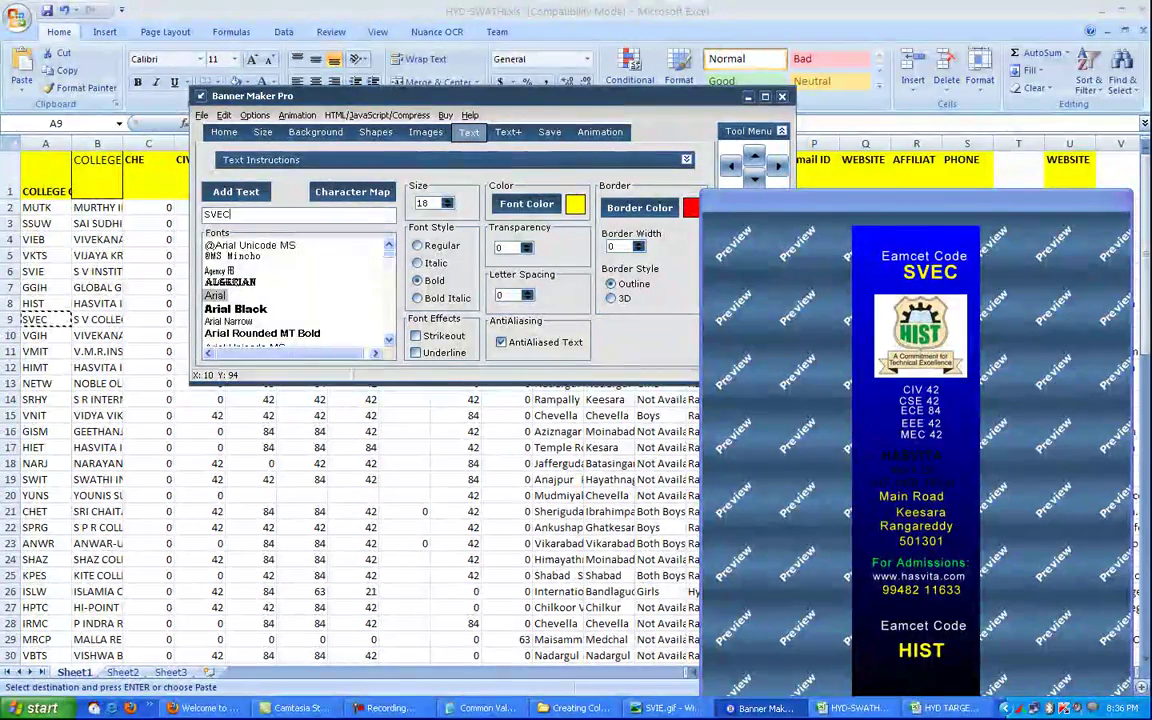
{"action": "left_click_drag", "start_coordinate": [840, 200], "coordinate": [827, 125]}
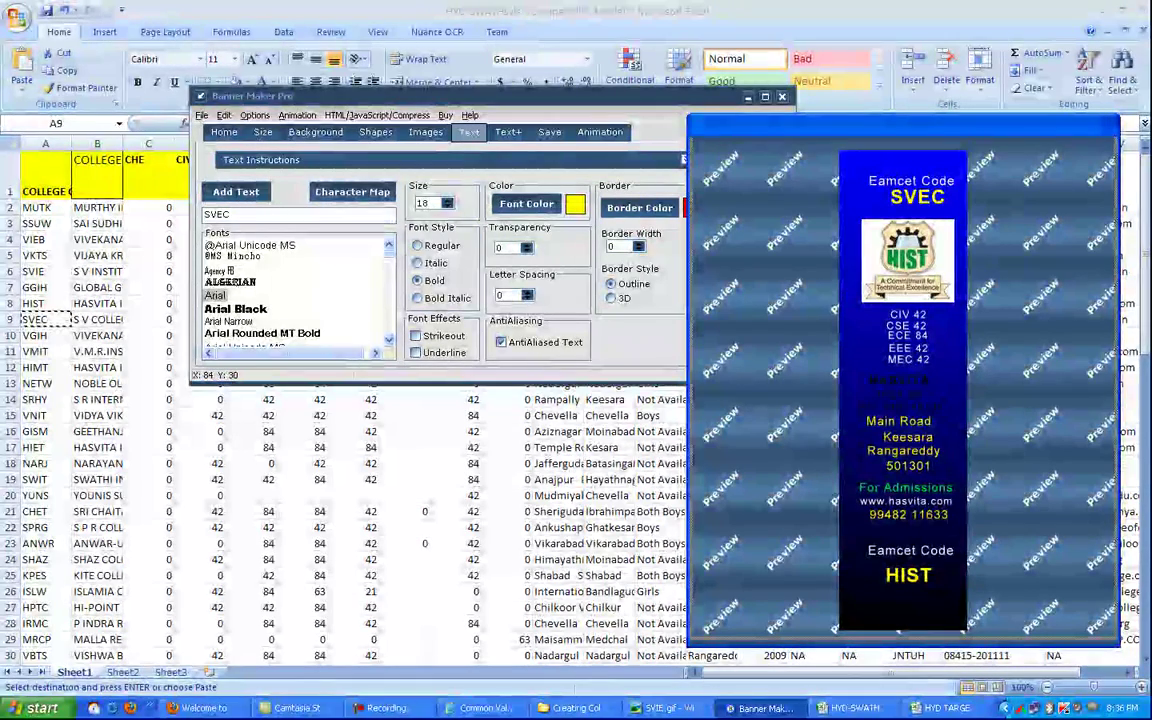